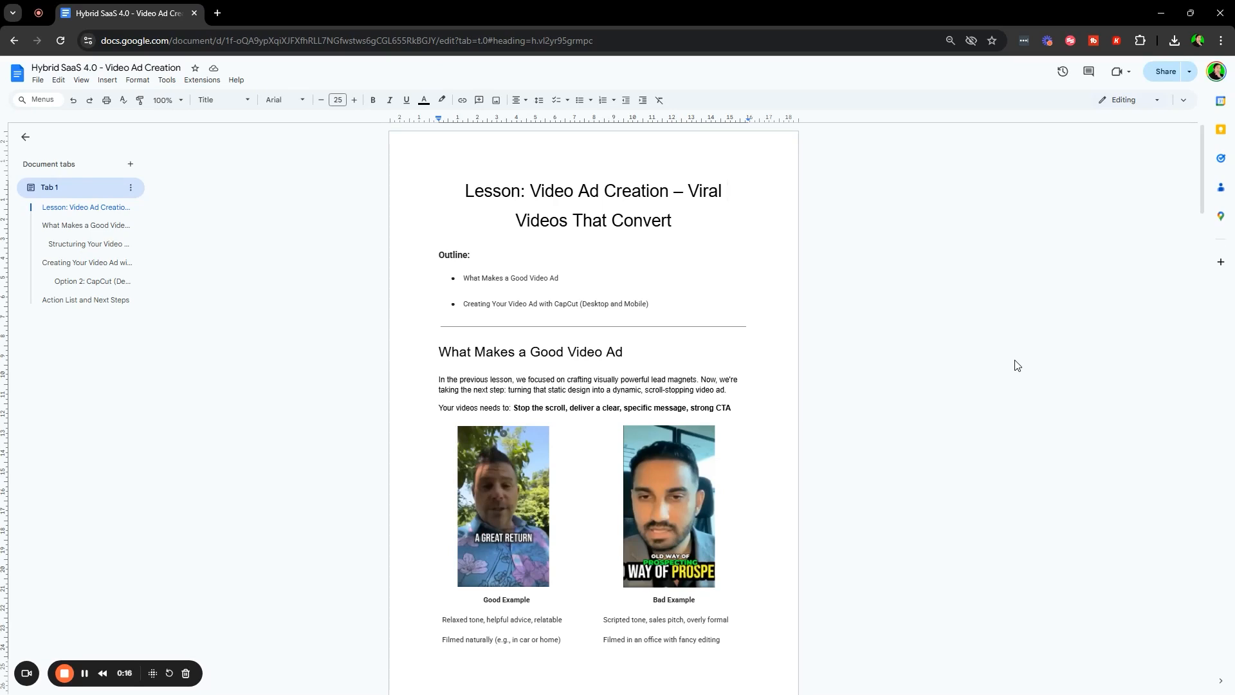
Read the lesson outline's two topics, on what makes a good video ad and on creating one with CapCut
{"action": "left_click", "coordinate": [422, 277]}
{"action": "left_click_drag", "start_coordinate": [422, 276], "coordinate": [566, 278]}
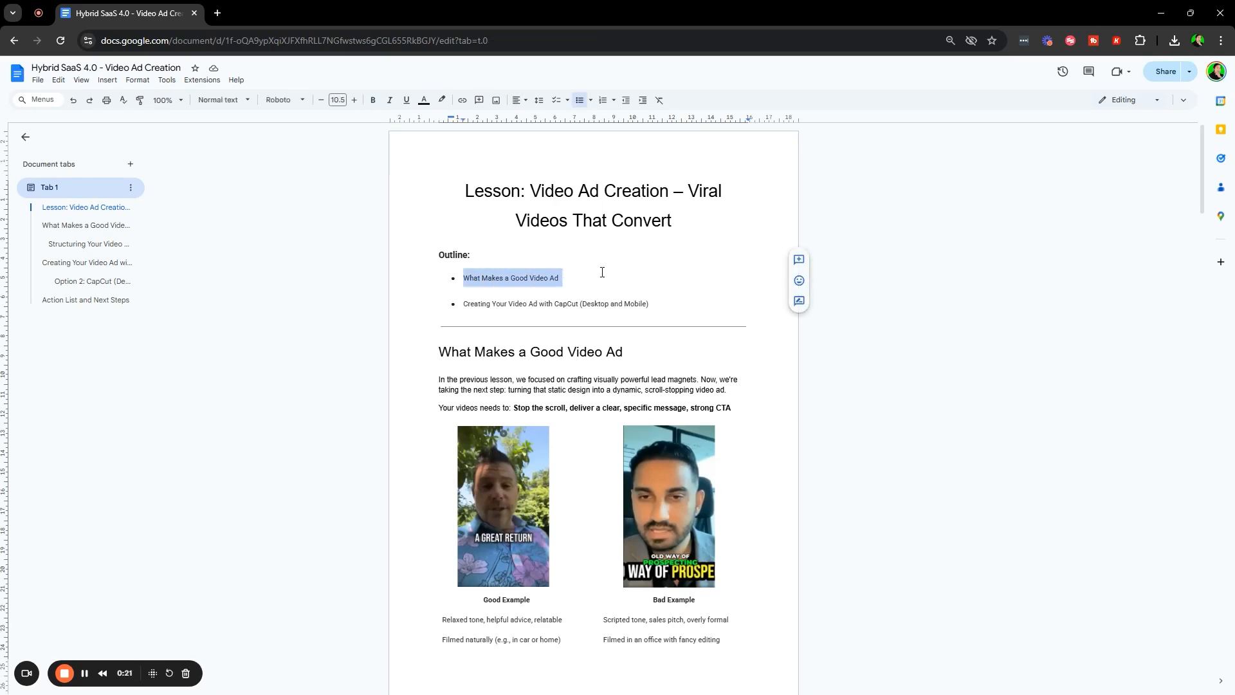
{"action": "left_click", "coordinate": [626, 255]}
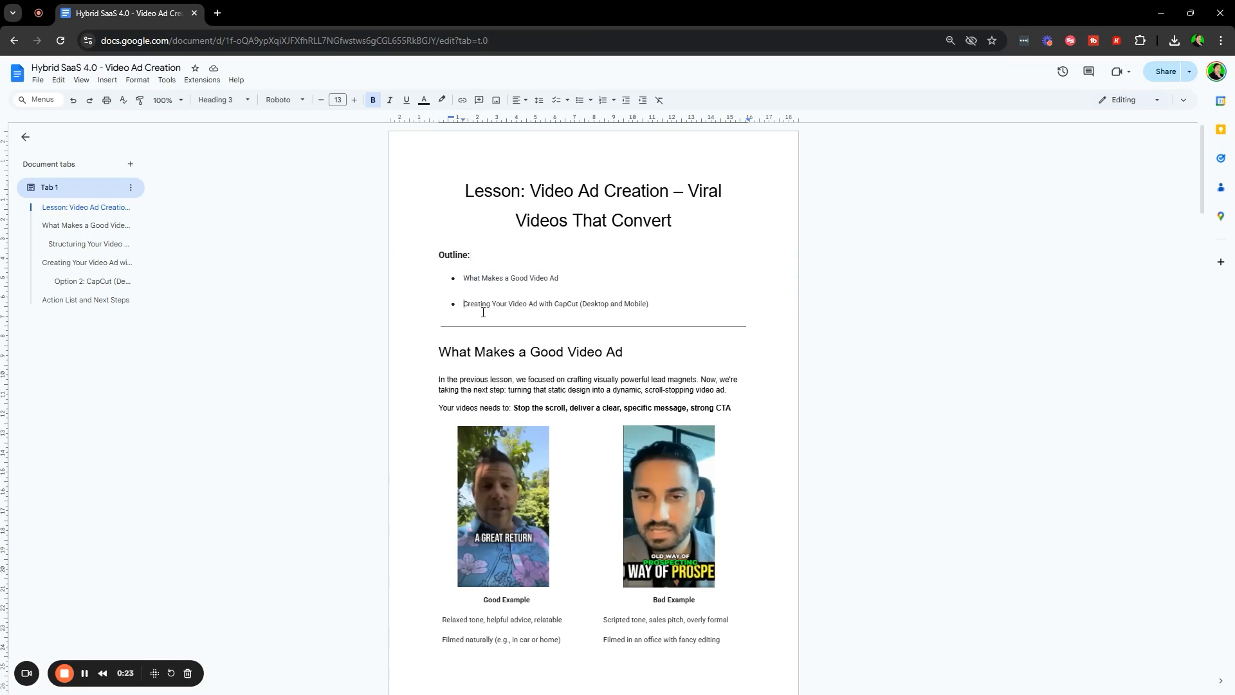
{"action": "left_click_drag", "start_coordinate": [439, 314], "coordinate": [739, 315]}
{"action": "left_click", "coordinate": [685, 268]}
{"action": "left_click_drag", "start_coordinate": [462, 305], "coordinate": [689, 303]}
{"action": "left_click", "coordinate": [689, 303]}
{"action": "scroll", "coordinate": [597, 258], "scroll_direction": "down", "scroll_amount": 1}
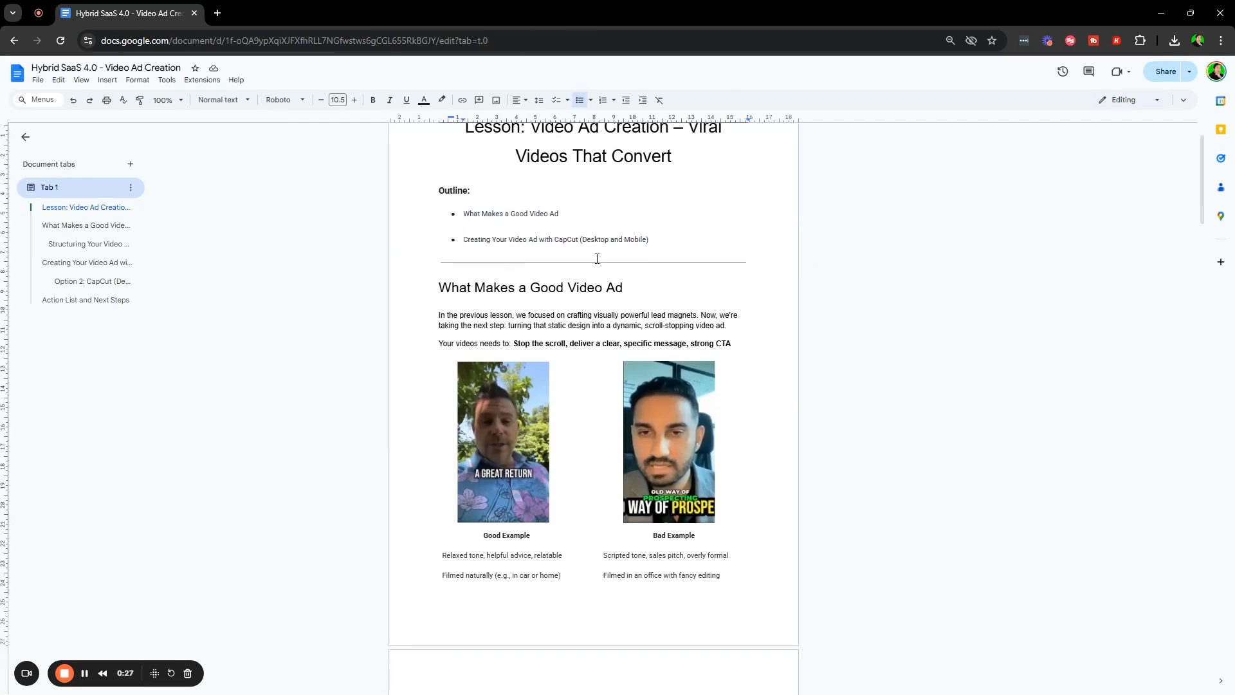
{"action": "scroll", "coordinate": [546, 386], "scroll_direction": "up", "scroll_amount": 1}
Read the introduction of the "What Makes a Good Video Ad" section, focusing on the bold line of video requirements
{"action": "left_click_drag", "start_coordinate": [441, 353], "coordinate": [633, 352]}
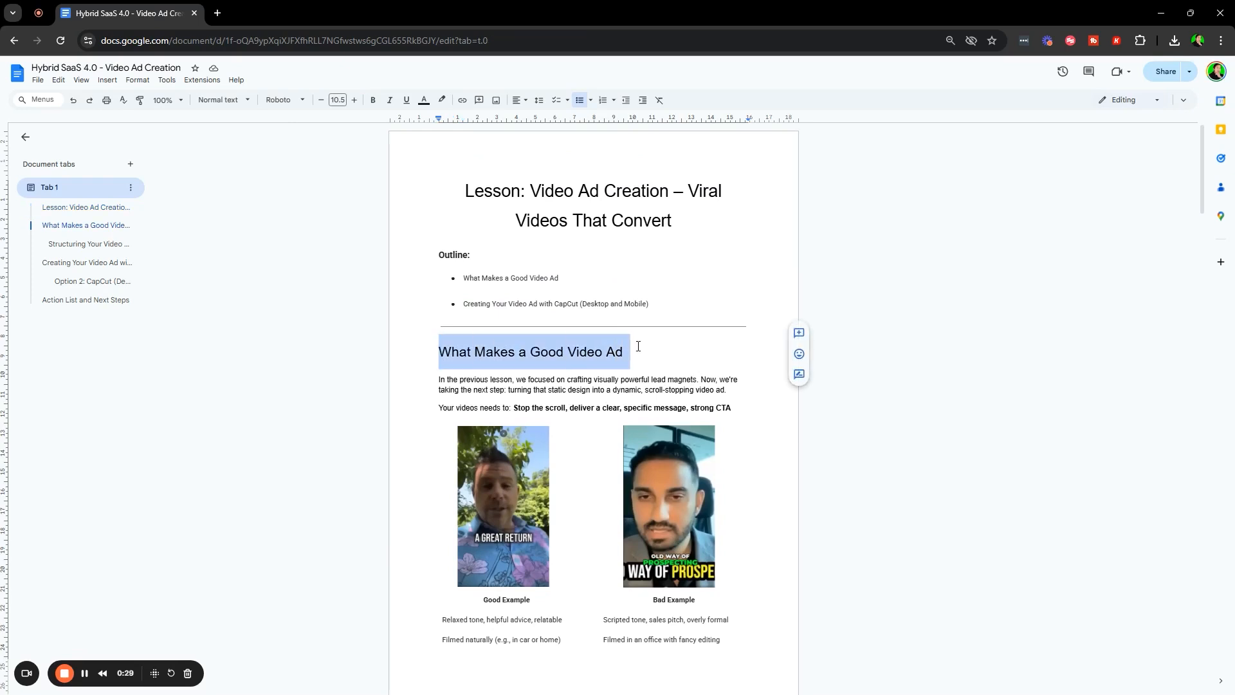
{"action": "scroll", "coordinate": [439, 312], "scroll_direction": "down", "scroll_amount": 2}
{"action": "scroll", "coordinate": [440, 312], "scroll_direction": "up", "scroll_amount": 1}
{"action": "left_click", "coordinate": [472, 325]}
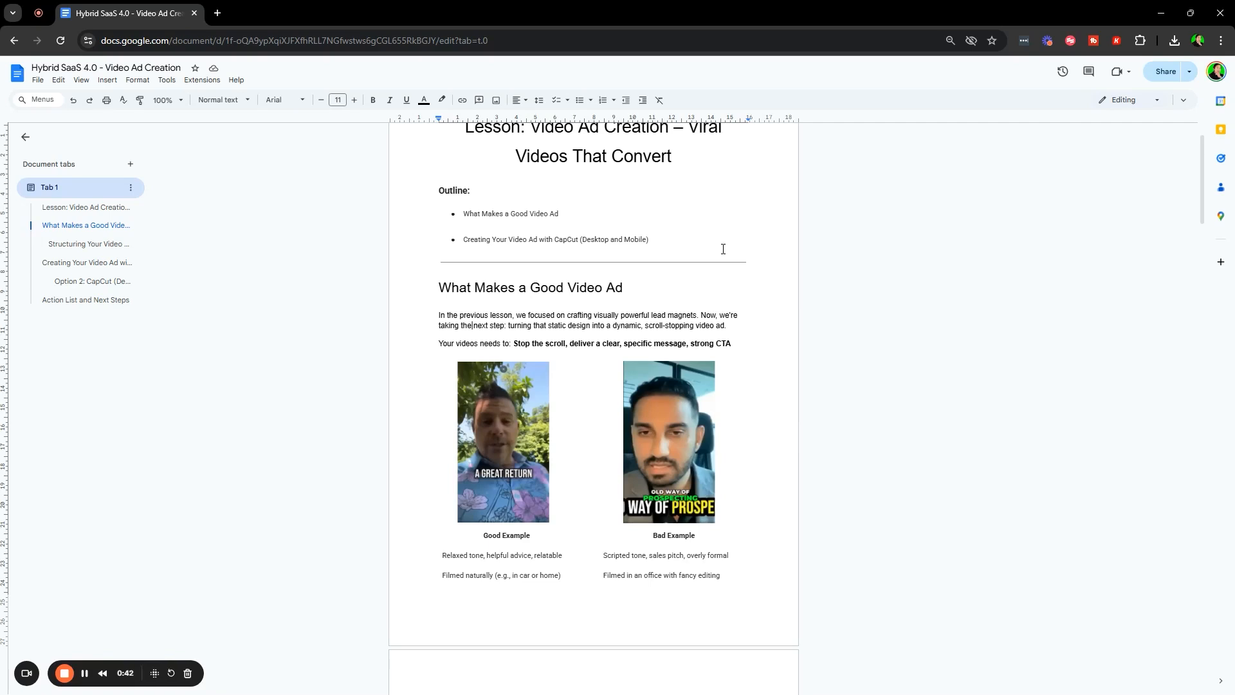
{"action": "left_click", "coordinate": [540, 346]}
{"action": "left_click_drag", "start_coordinate": [515, 345], "coordinate": [621, 346]}
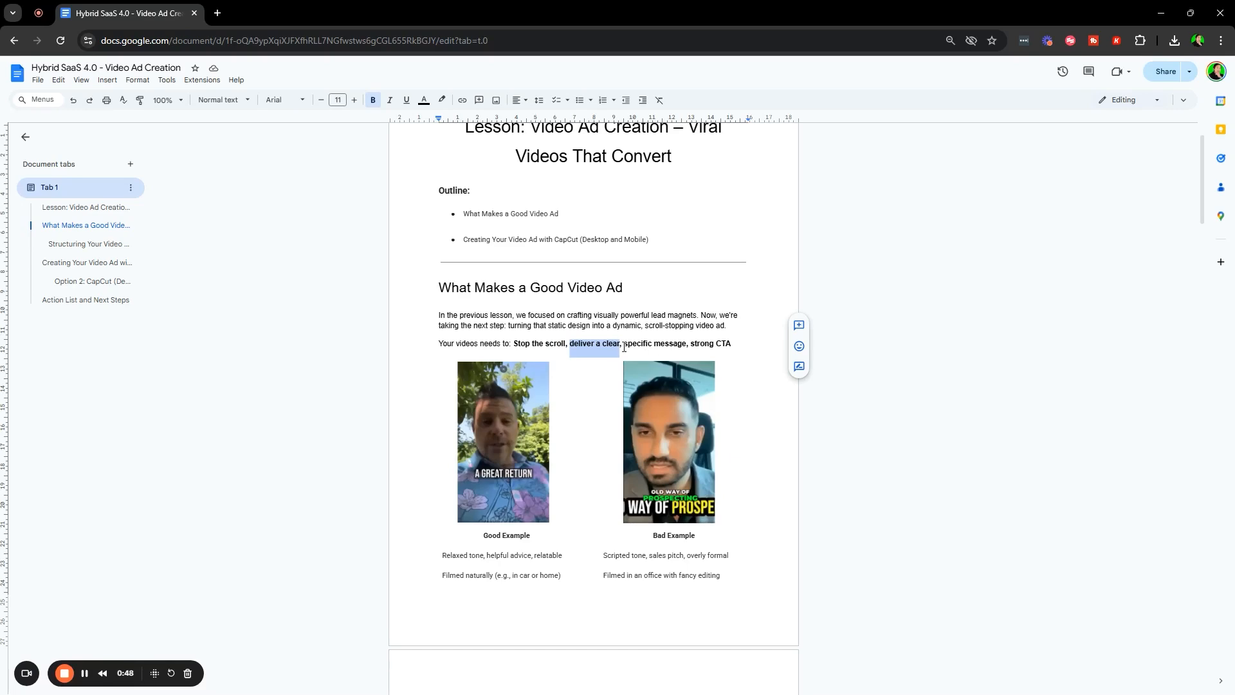
{"action": "left_click", "coordinate": [621, 347]}
{"action": "left_click_drag", "start_coordinate": [570, 345], "coordinate": [750, 342]}
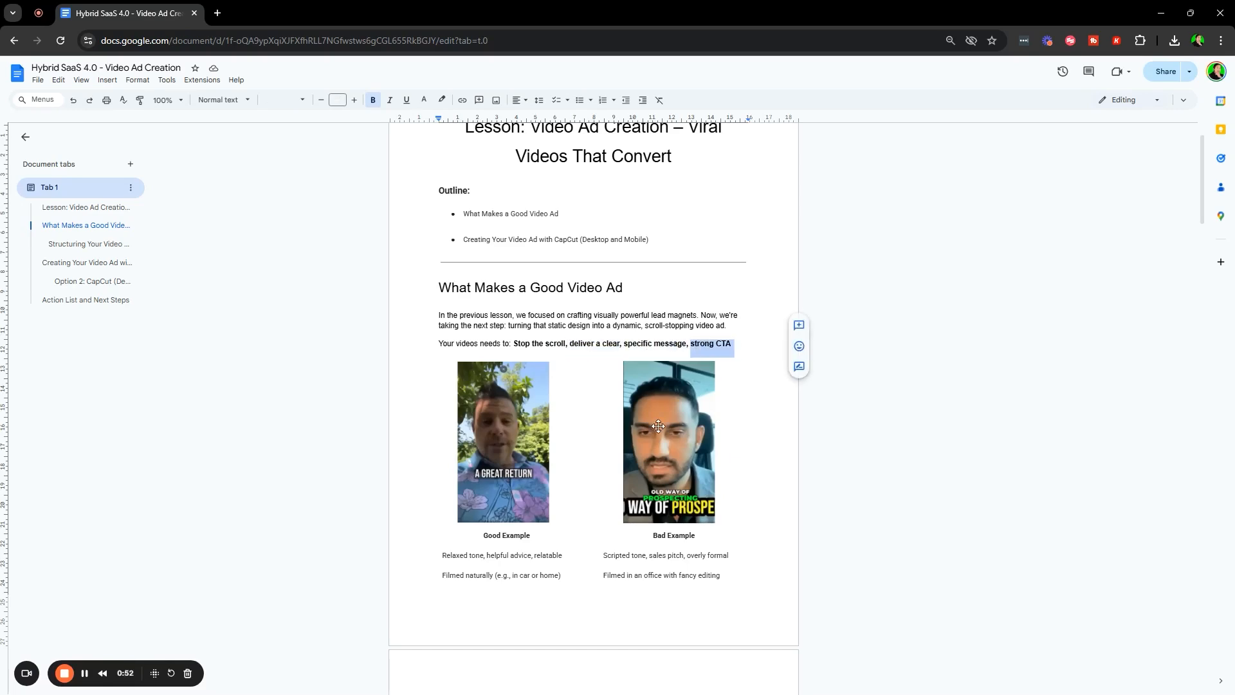
{"action": "left_click", "coordinate": [577, 285]}
Examine the Good Example video ad image together with the tone and filming notes in the table beneath it
{"action": "scroll", "coordinate": [547, 487], "scroll_direction": "down", "scroll_amount": 4}
{"action": "scroll", "coordinate": [540, 490], "scroll_direction": "up", "scroll_amount": 3}
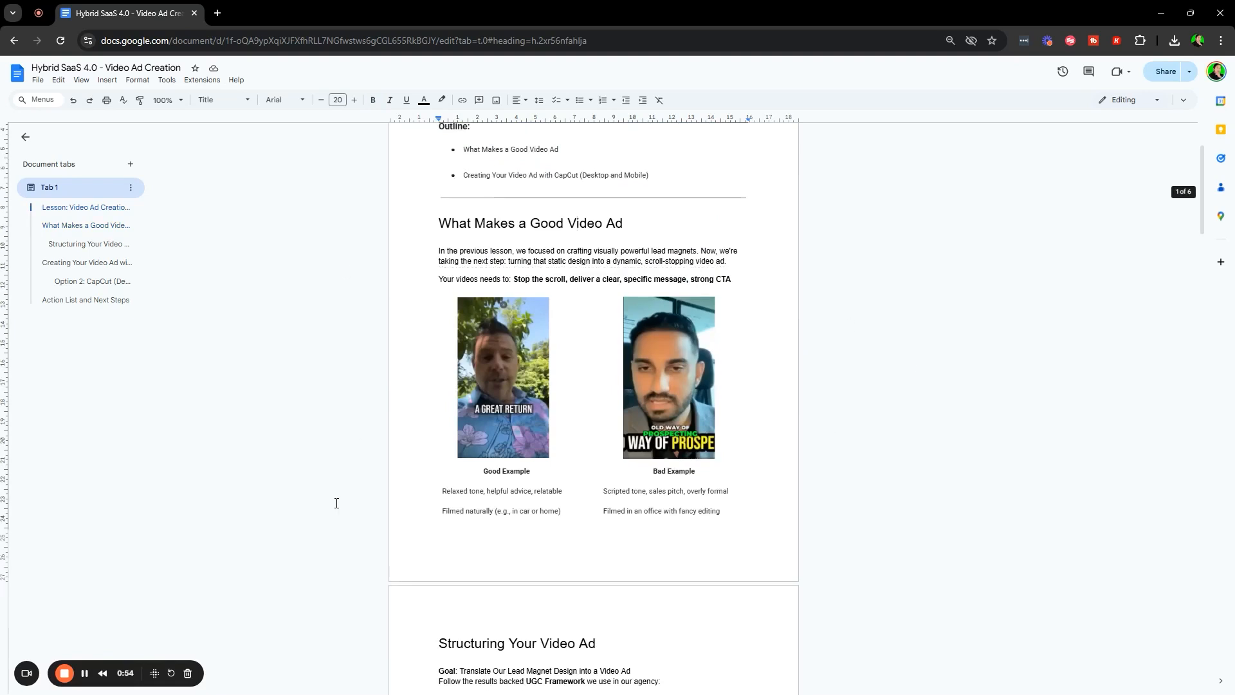
{"action": "left_click", "coordinate": [495, 418]}
{"action": "left_click", "coordinate": [636, 397]}
{"action": "double_click", "coordinate": [495, 471]}
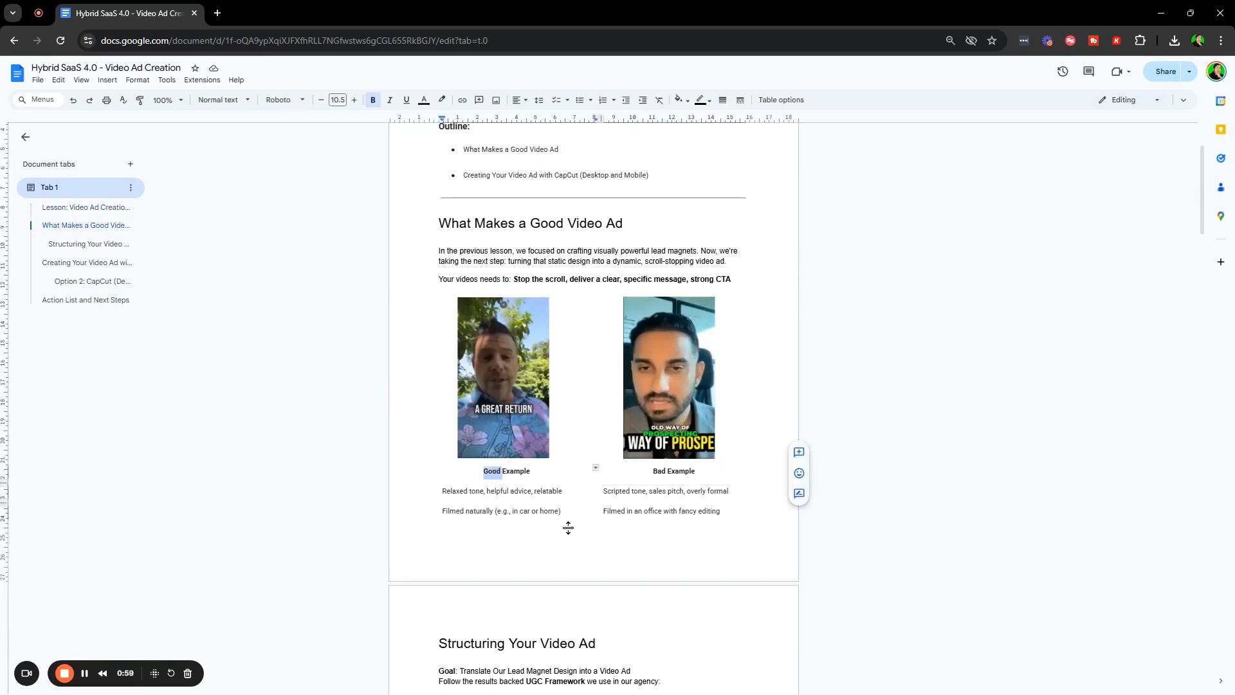
{"action": "left_click", "coordinate": [566, 521]}
{"action": "double_click", "coordinate": [494, 493]}
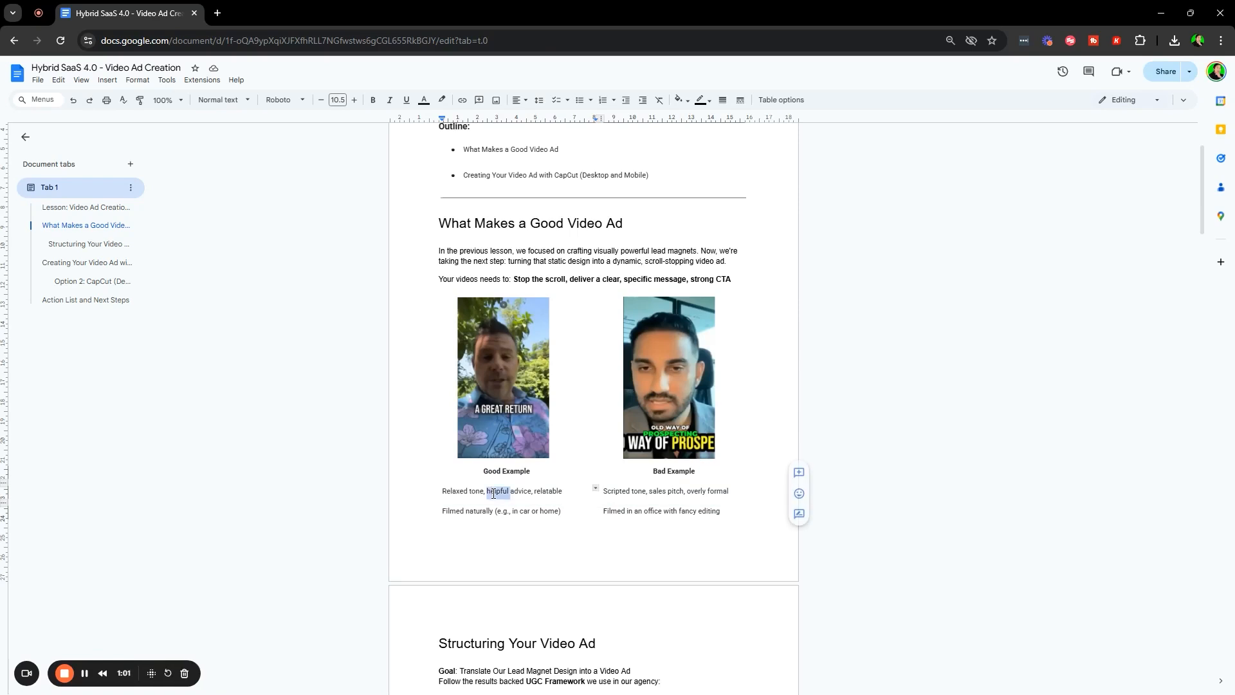
{"action": "left_click", "coordinate": [544, 491]}
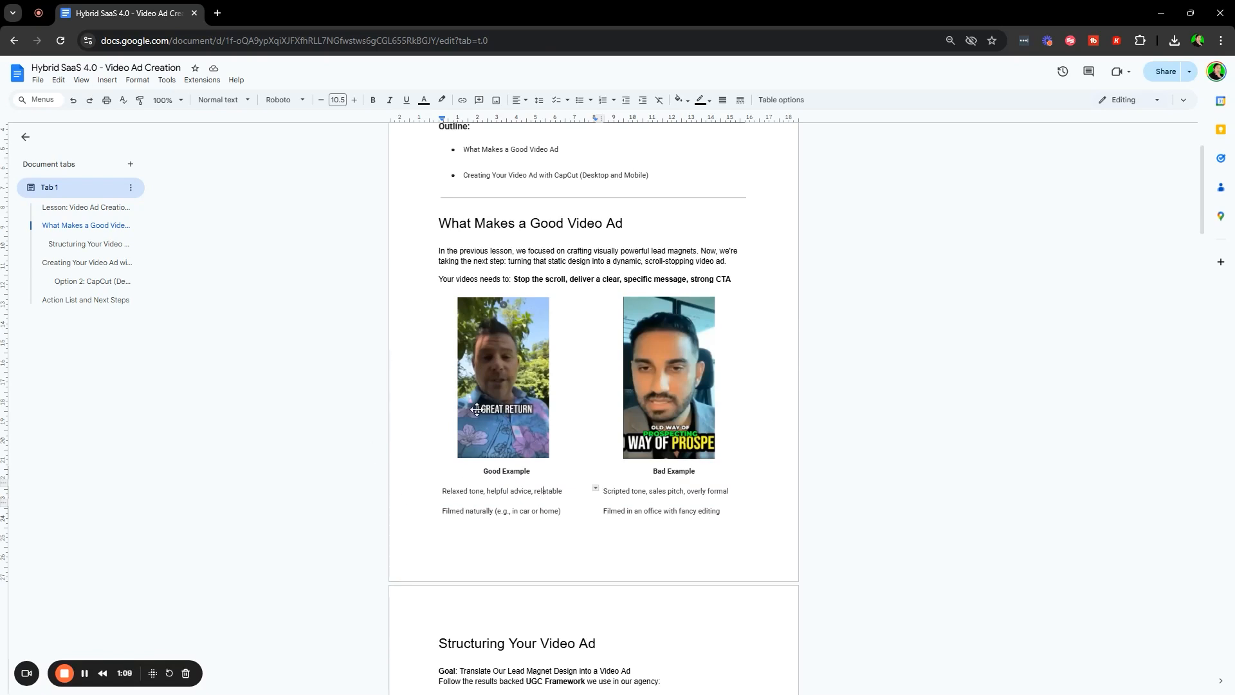
{"action": "left_click", "coordinate": [510, 368]}
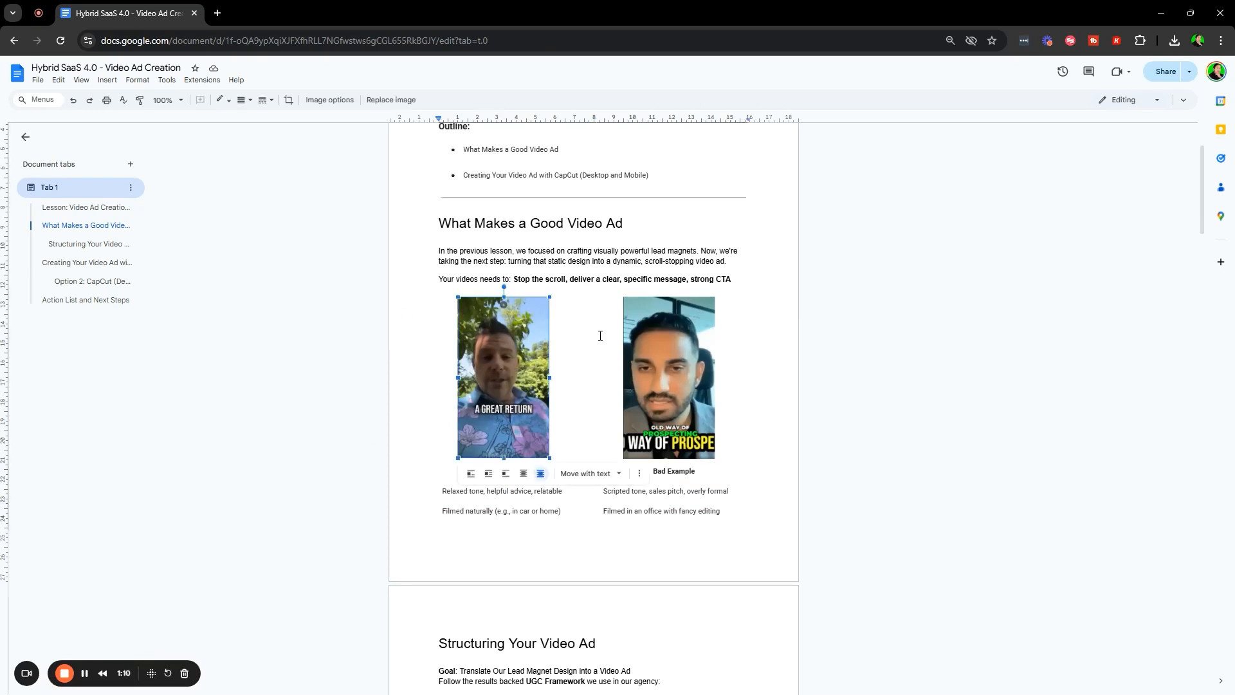
{"action": "left_click", "coordinate": [518, 515]}
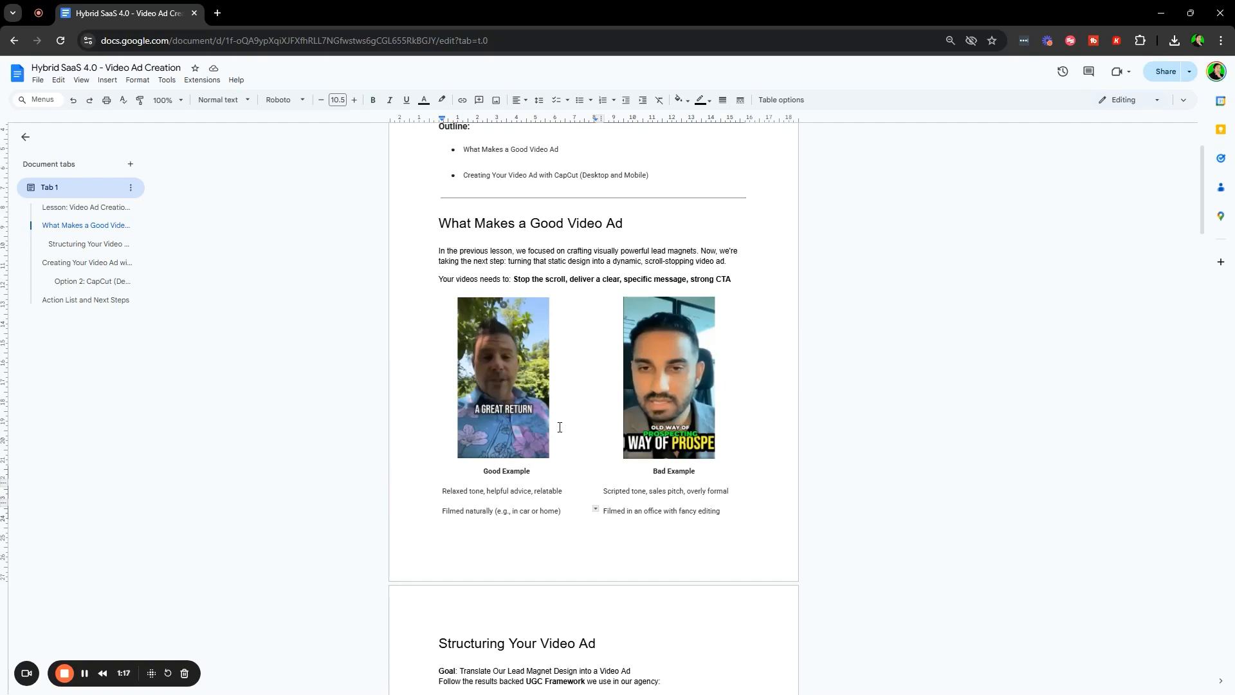
Examine the Bad Example video ad and its notes, and compare them with the Good Example
{"action": "left_click", "coordinate": [692, 369]}
{"action": "left_click", "coordinate": [780, 447]}
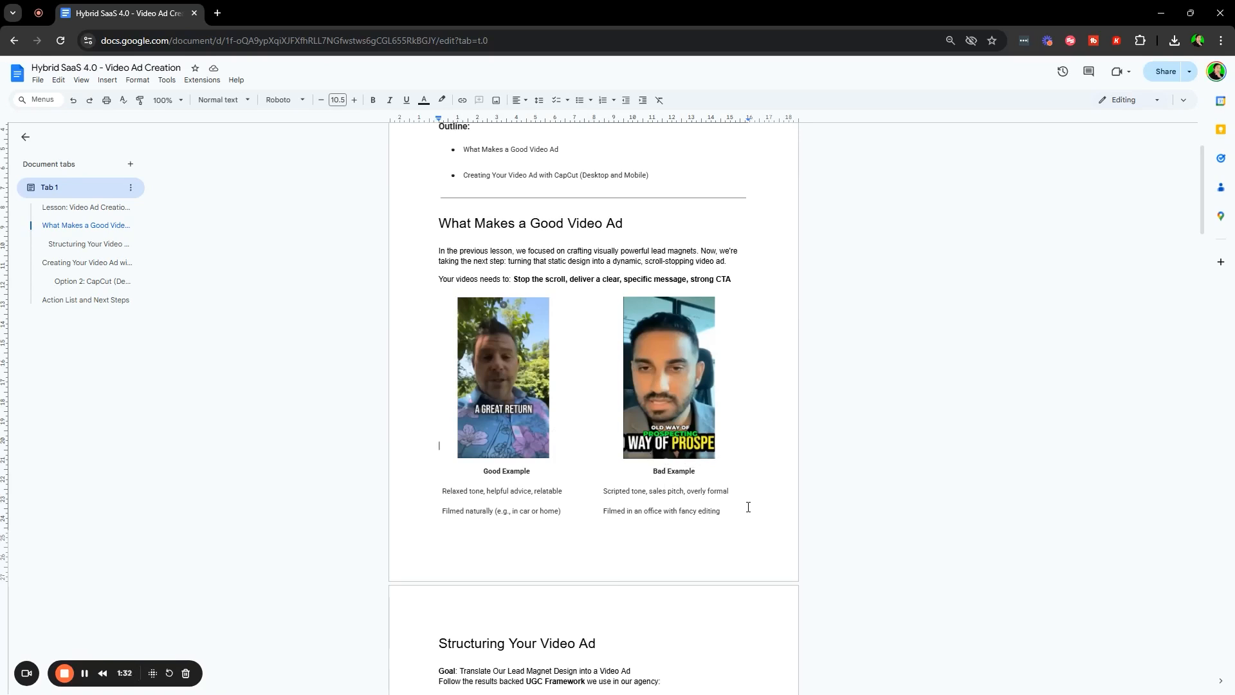
{"action": "left_click", "coordinate": [723, 511]}
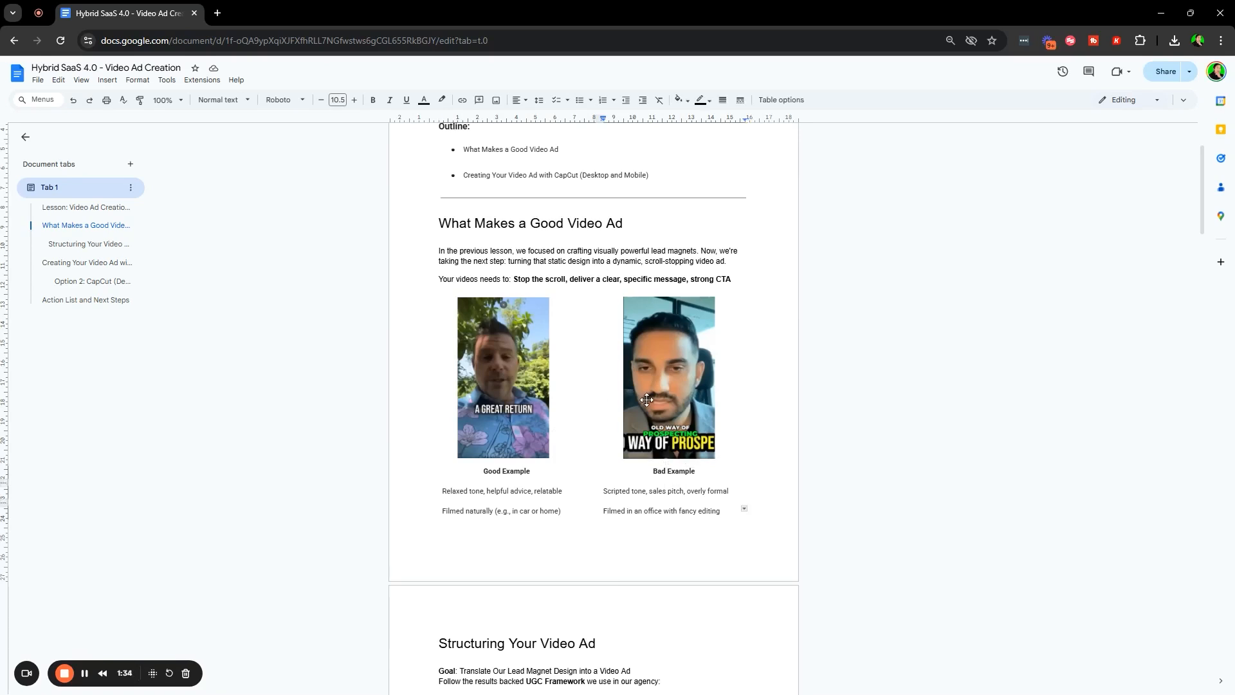
{"action": "left_click", "coordinate": [526, 417]}
{"action": "left_click", "coordinate": [351, 323]}
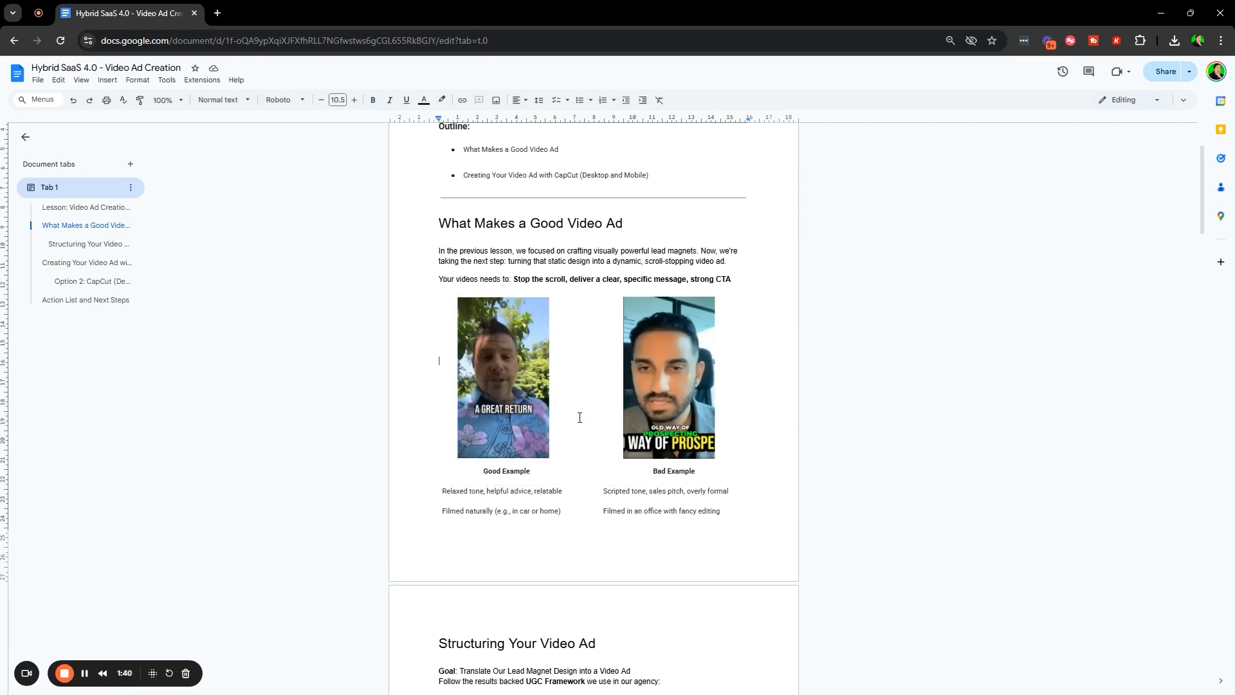
{"action": "left_click", "coordinate": [497, 477]}
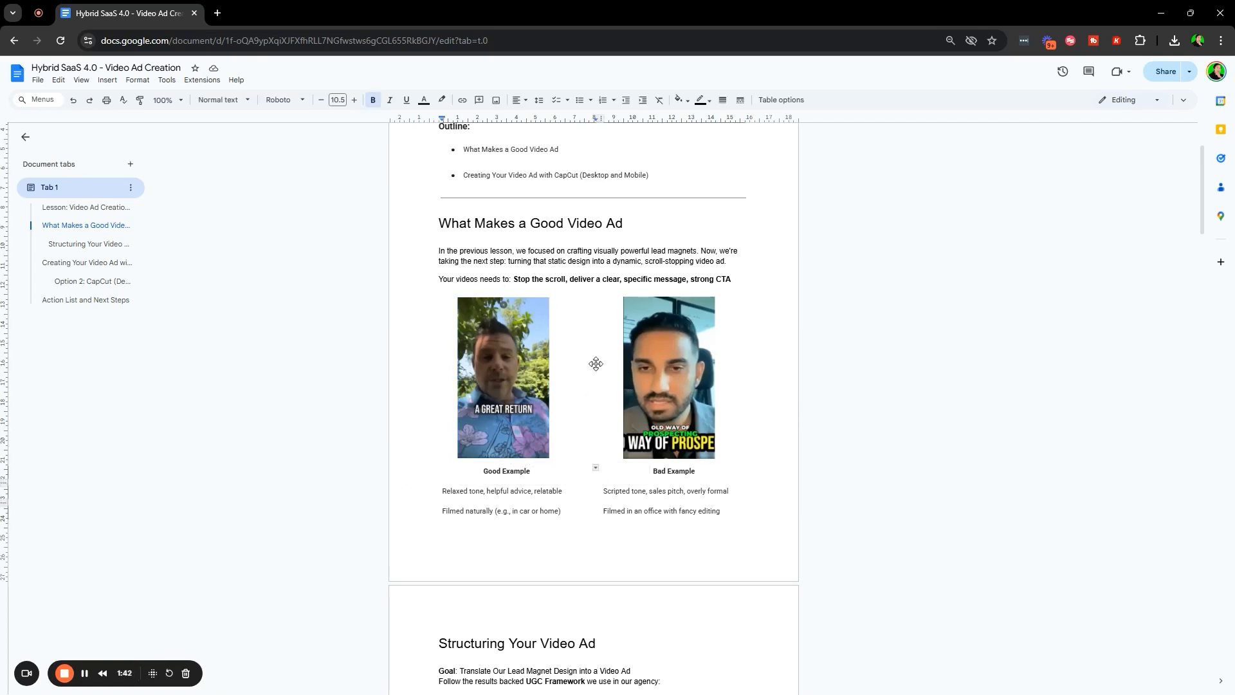
{"action": "left_click_drag", "start_coordinate": [653, 501], "coordinate": [642, 501]}
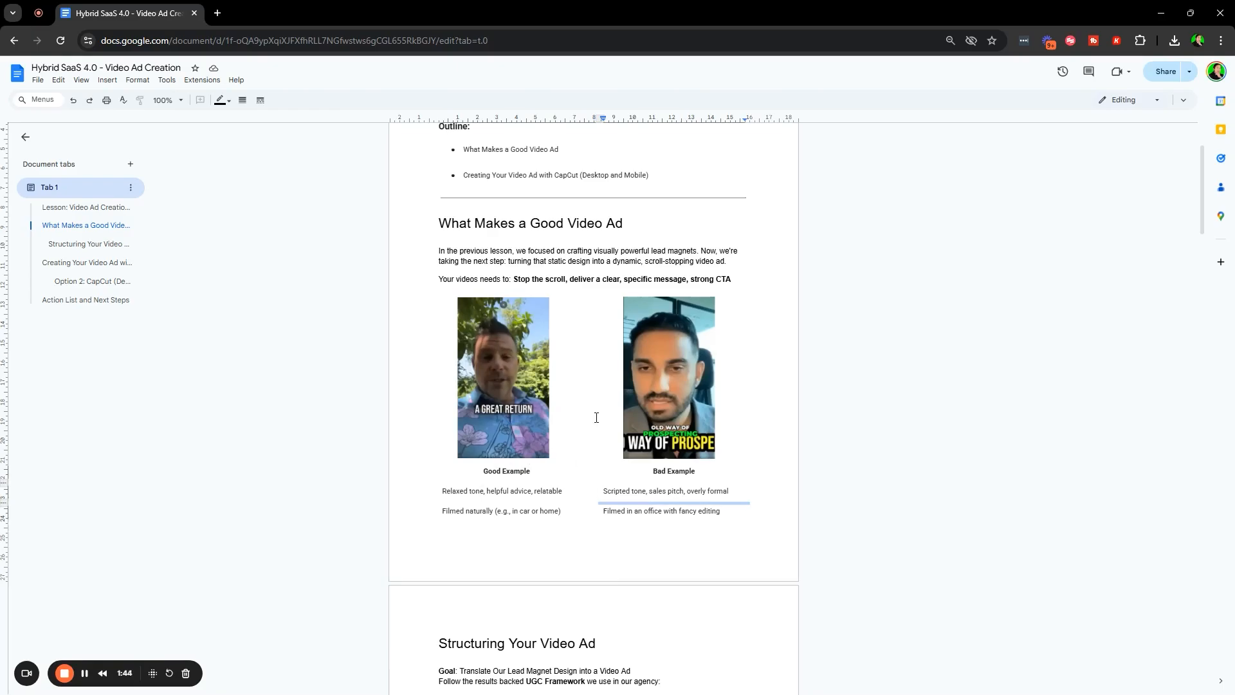
Search Google for "fb ads library" in a new browser tab and open the Facebook Ad Library
{"action": "key", "text": "ctrl+t"}
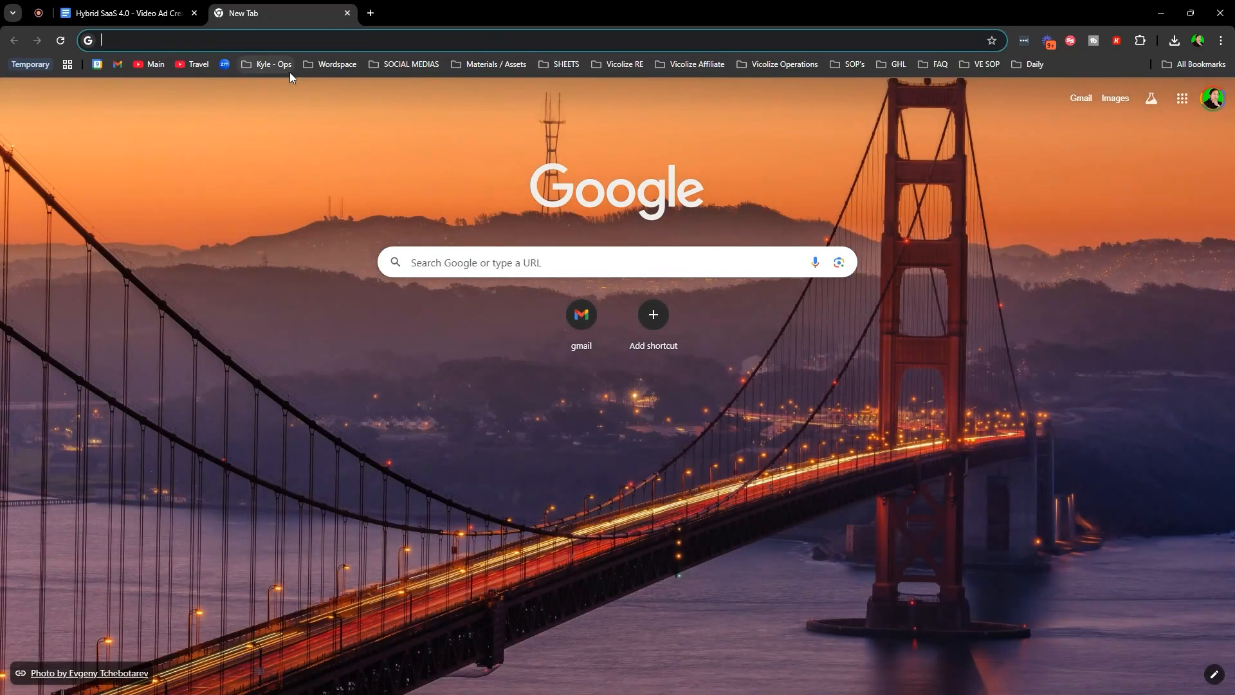
{"action": "type", "text": "fb"}
{"action": "key", "text": "Return"}
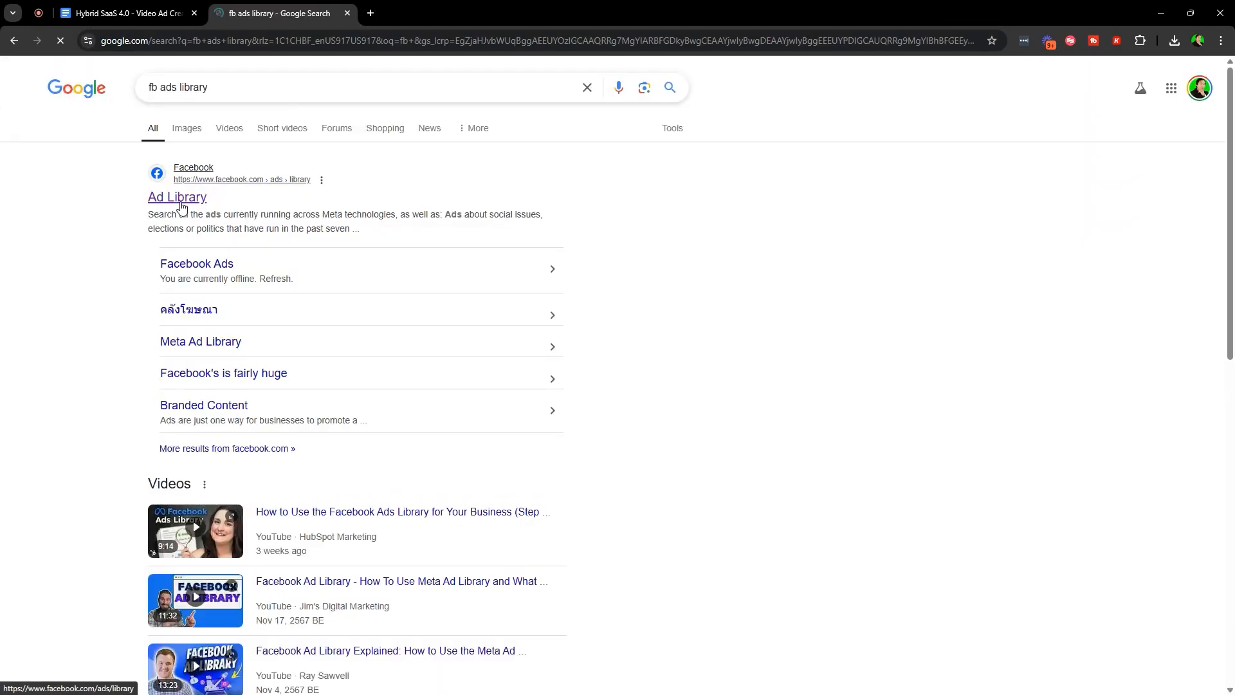
{"action": "left_click", "coordinate": [178, 197]}
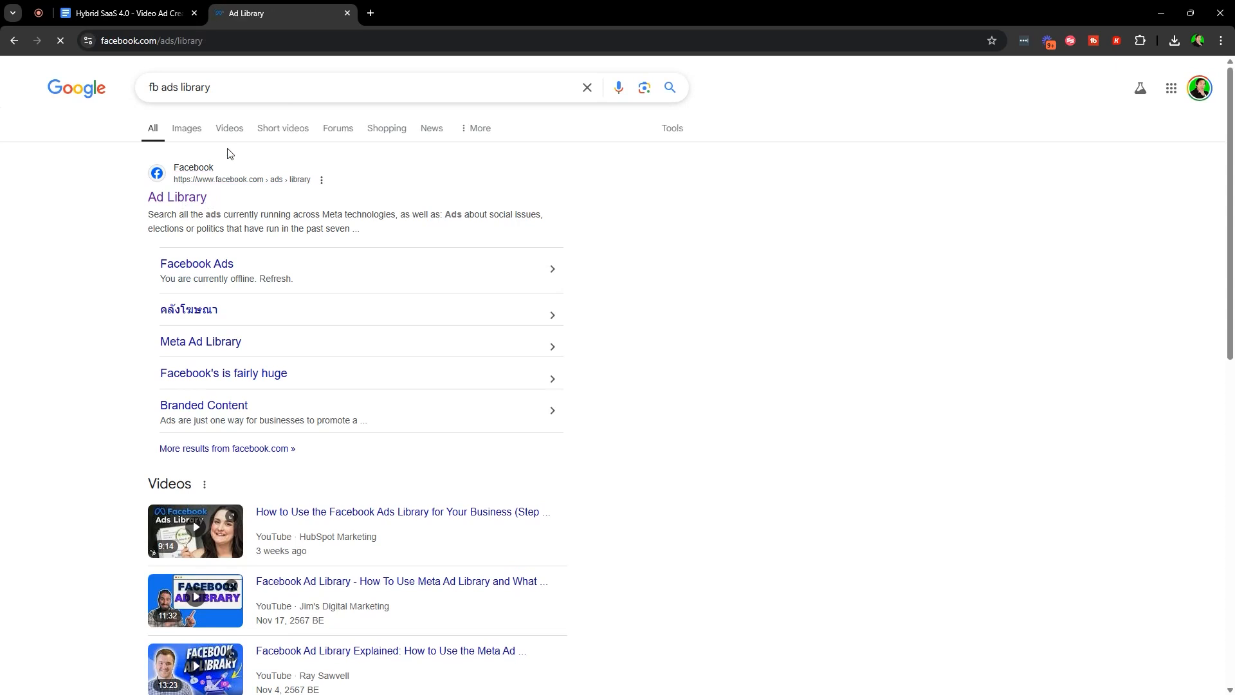
Search the Ad Library for "real estate agents" with the country set to All and the ad category set to All ads
{"action": "left_click", "coordinate": [377, 334]}
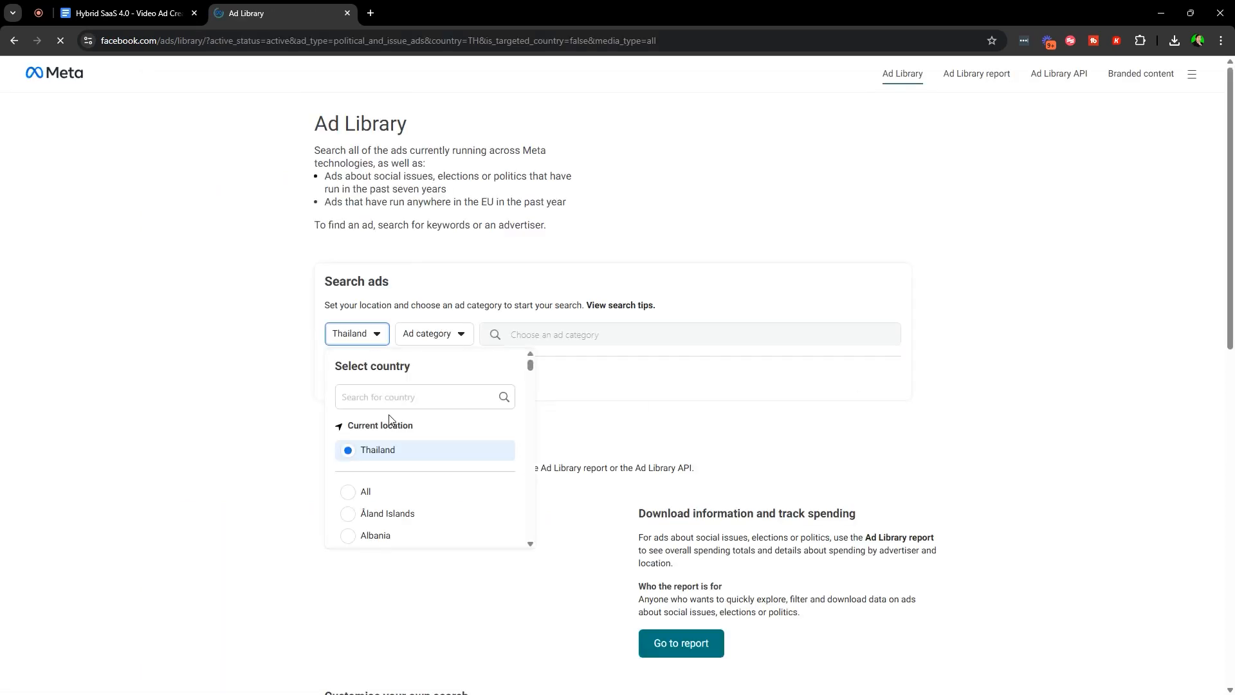
{"action": "left_click", "coordinate": [361, 501]}
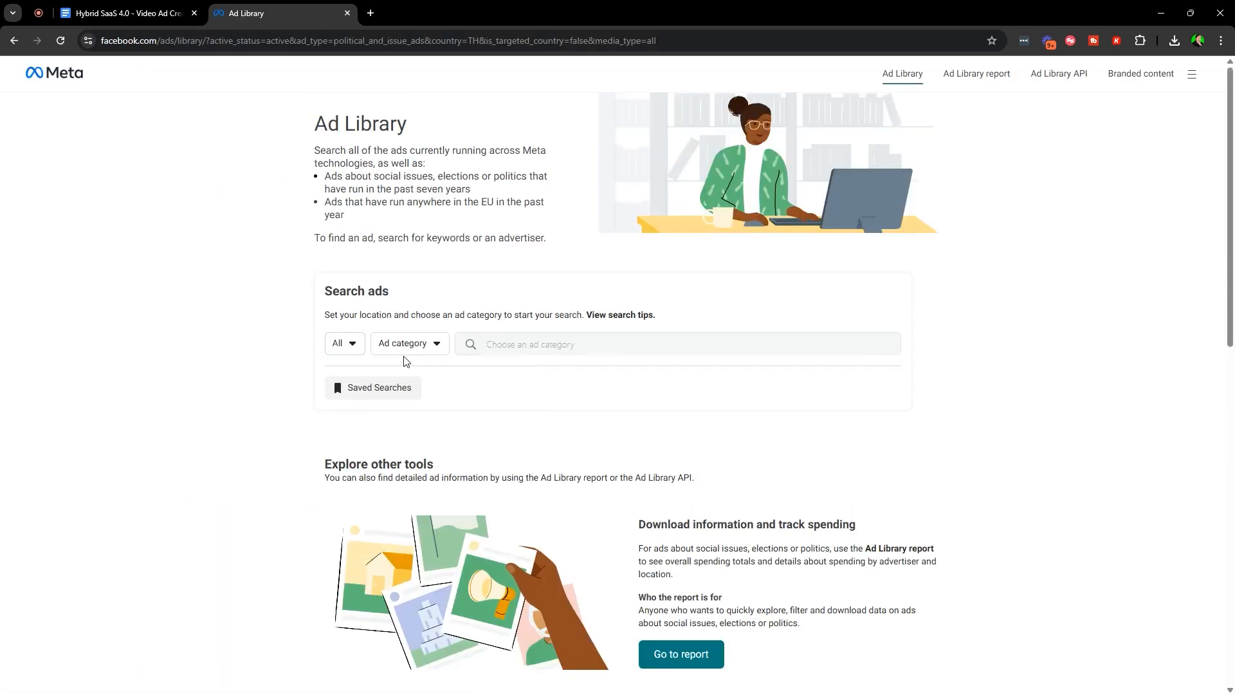
{"action": "left_click", "coordinate": [404, 354]}
{"action": "left_click", "coordinate": [431, 404]}
{"action": "left_click", "coordinate": [505, 343]}
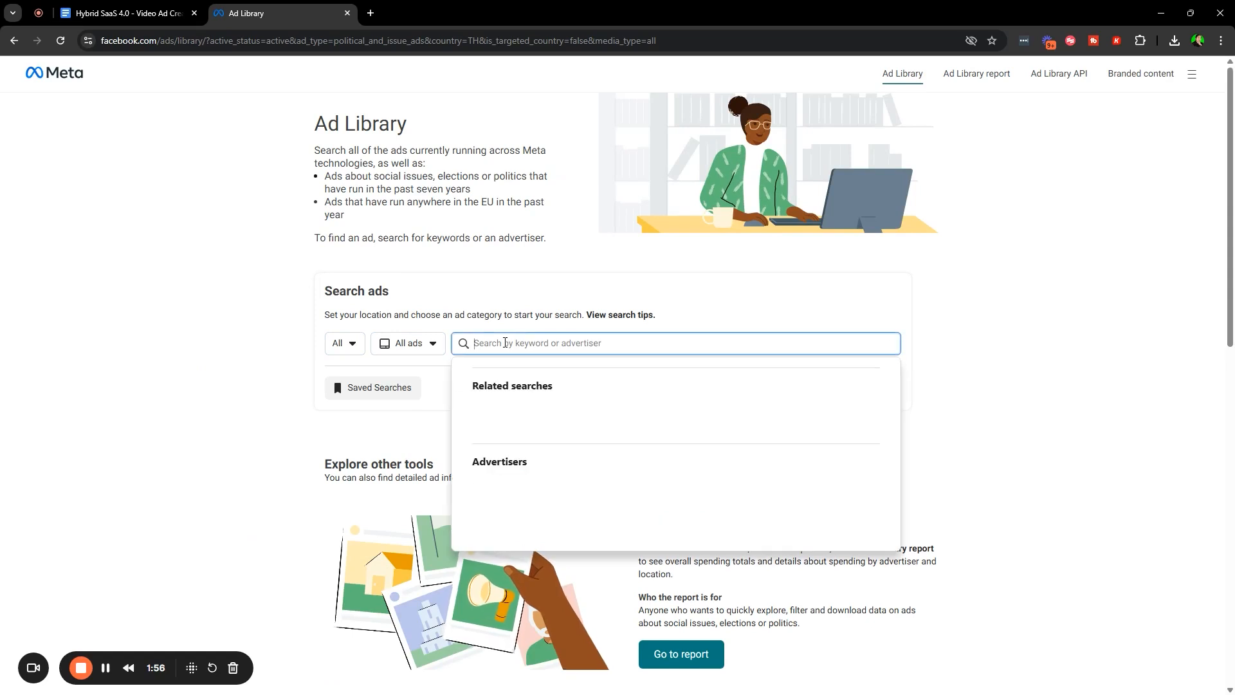
{"action": "type", "text": "real estate agents"}
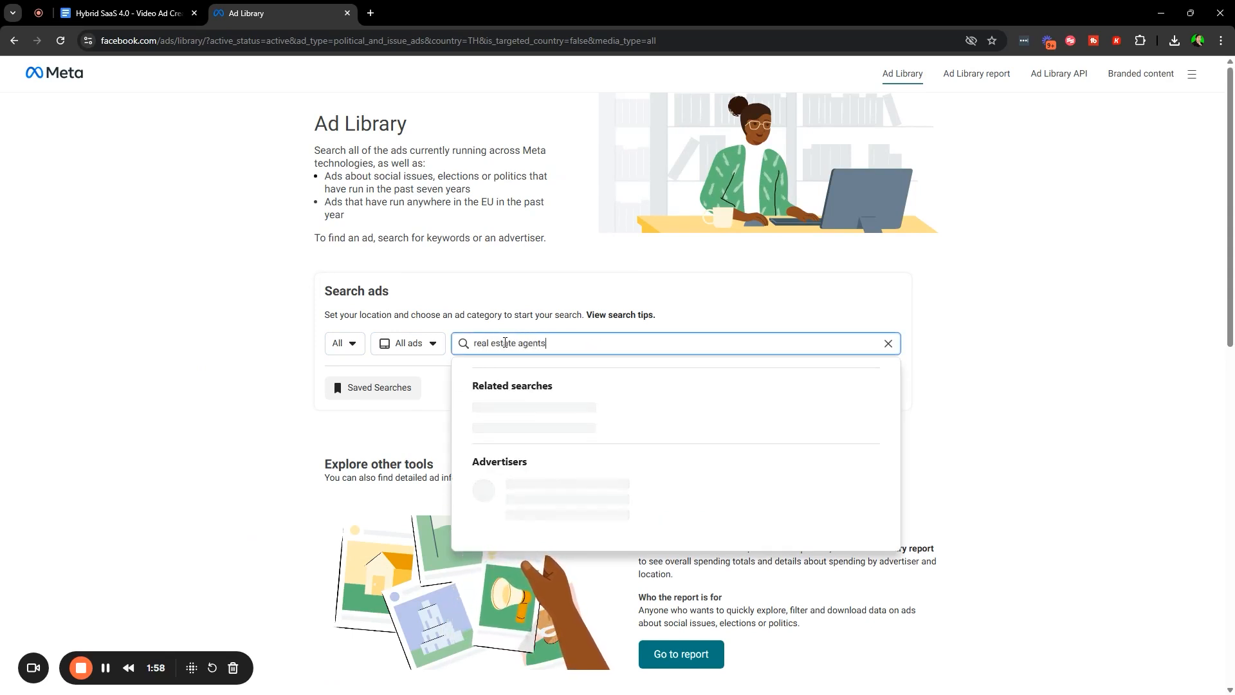
{"action": "key", "text": "Return"}
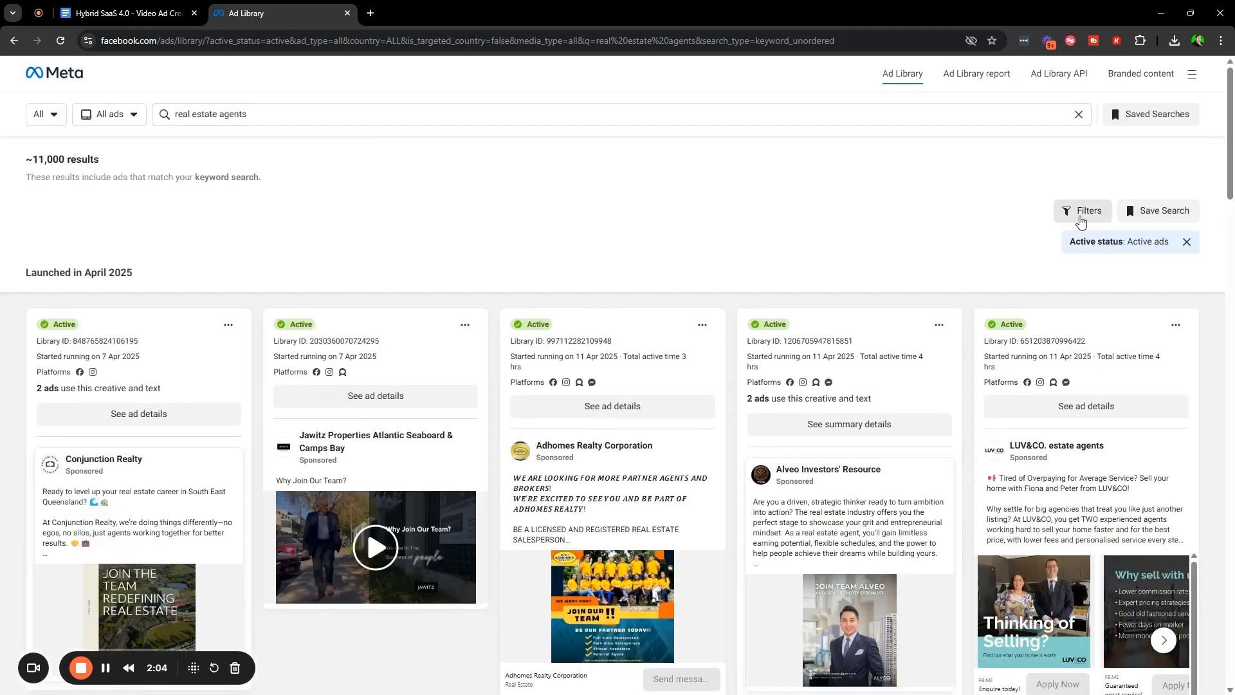
Filter the real estate agents ad results to the Videos media type
{"action": "left_click", "coordinate": [1083, 211]}
{"action": "left_click", "coordinate": [530, 345]}
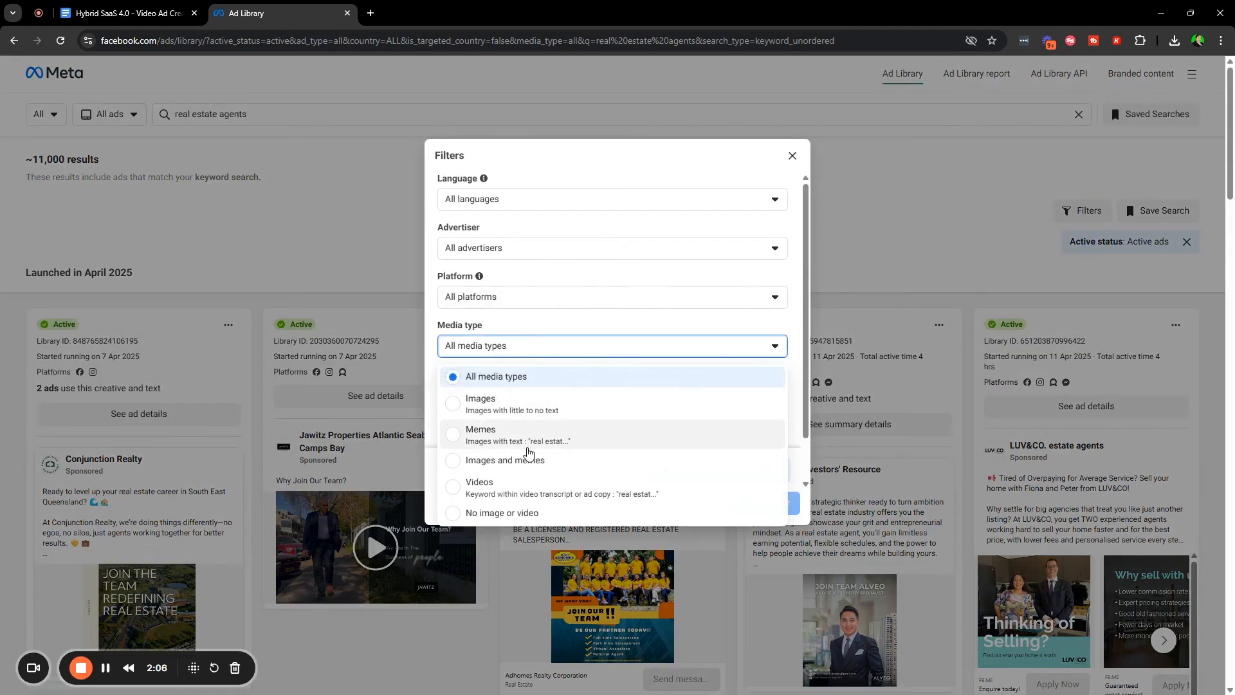
{"action": "left_click", "coordinate": [521, 482]}
{"action": "left_click", "coordinate": [761, 503]}
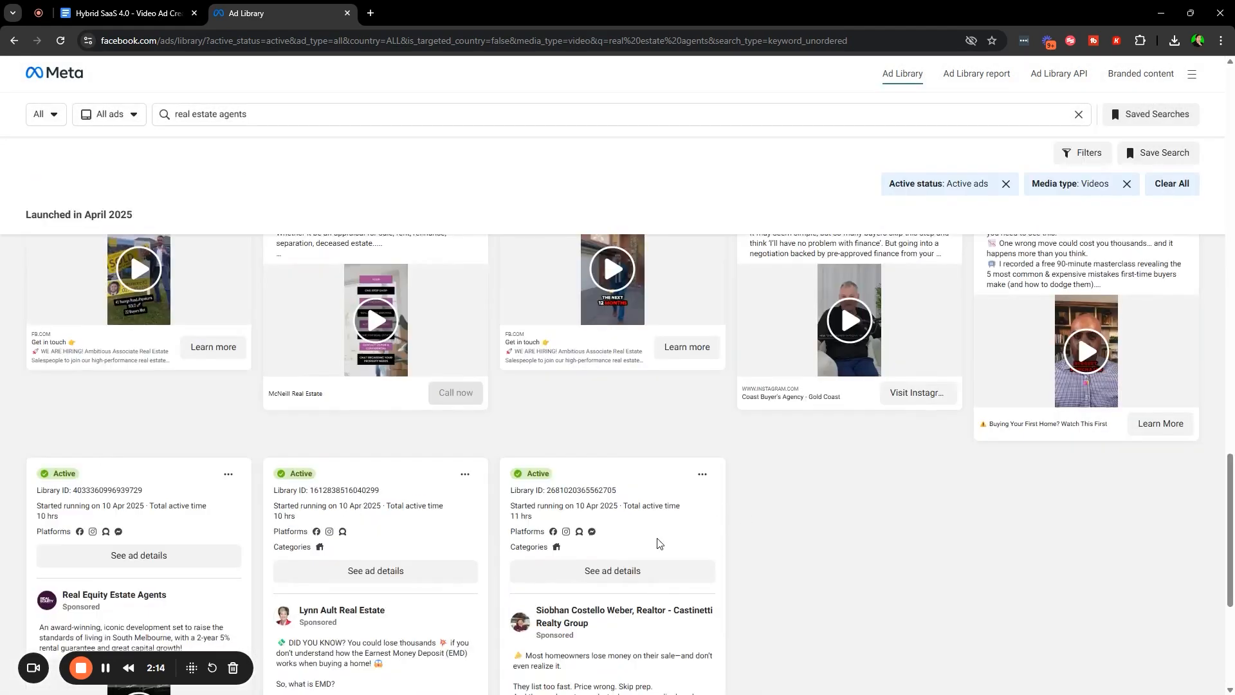
Browse the filtered real estate video ads, examining their copy, run dates and video styles
{"action": "scroll", "coordinate": [659, 544], "scroll_direction": "up", "scroll_amount": 5}
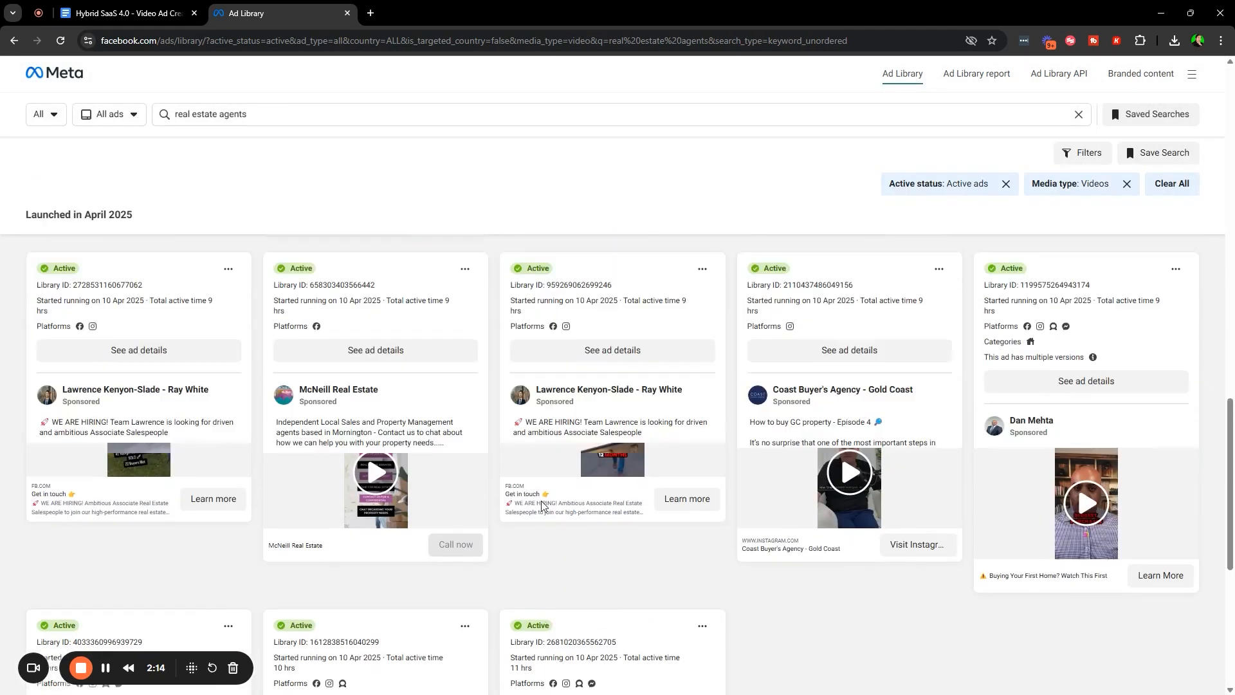
{"action": "scroll", "coordinate": [334, 404], "scroll_direction": "down", "scroll_amount": 2}
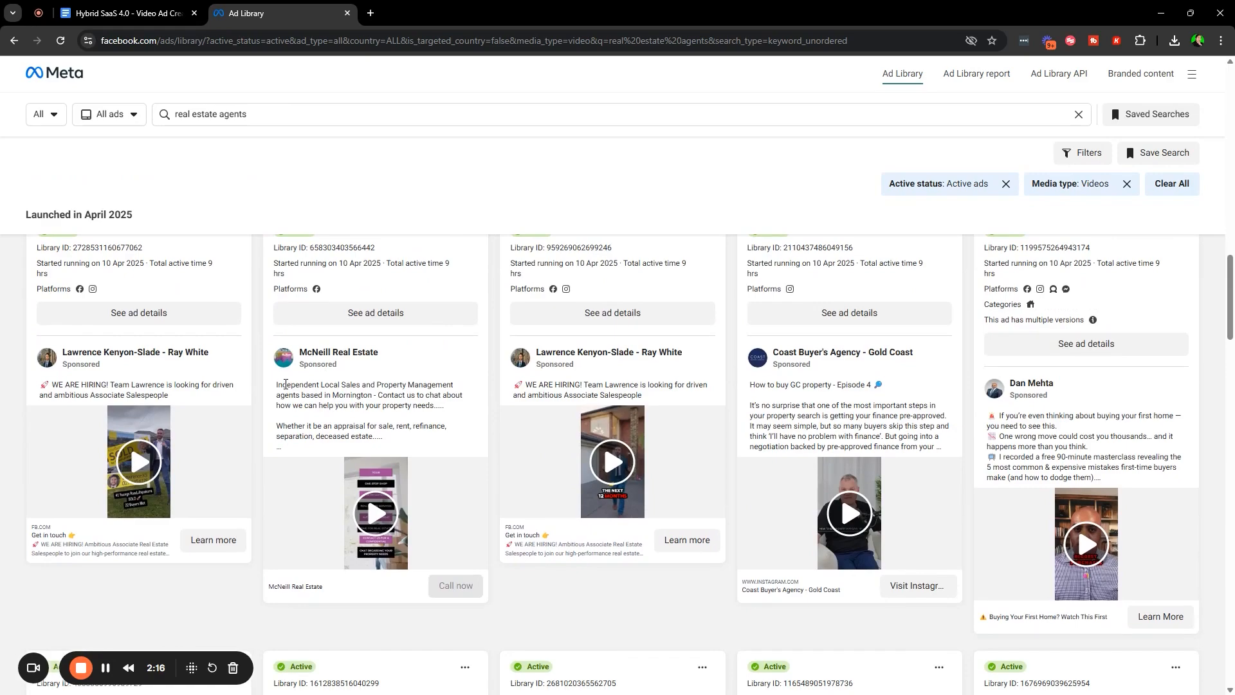
{"action": "left_click_drag", "start_coordinate": [286, 384], "coordinate": [411, 416]}
{"action": "scroll", "coordinate": [385, 451], "scroll_direction": "up", "scroll_amount": 3}
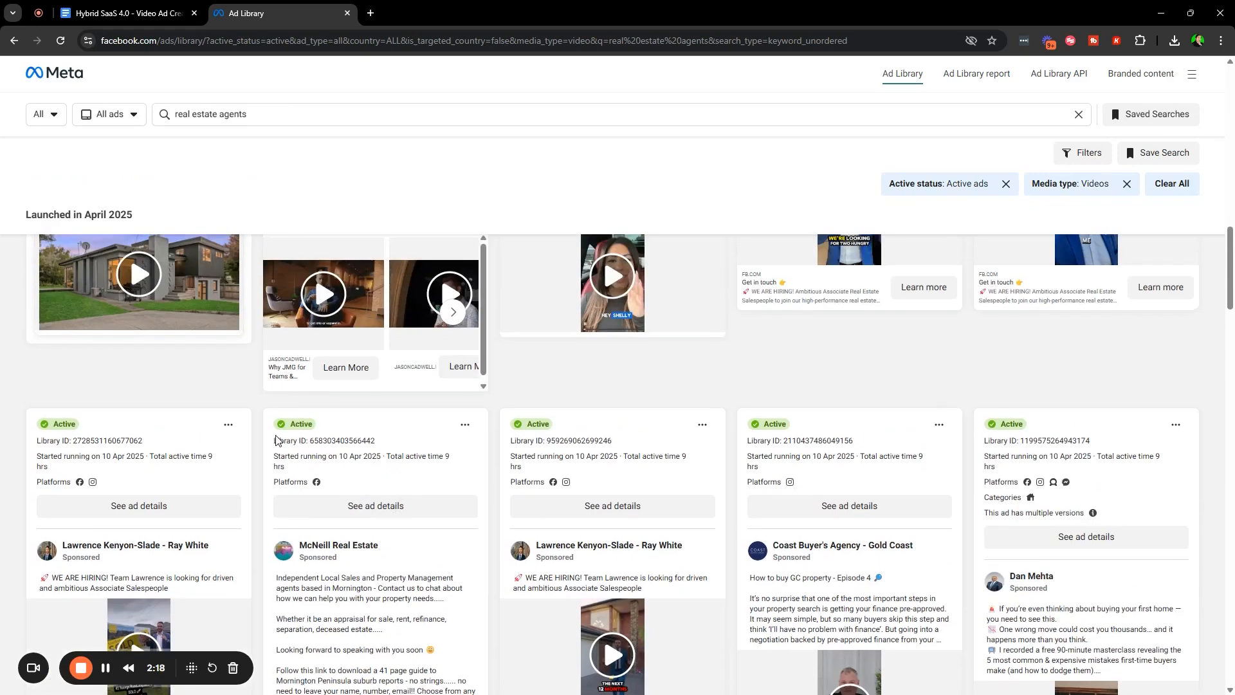
{"action": "left_click_drag", "start_coordinate": [277, 439], "coordinate": [414, 463]}
{"action": "left_click", "coordinate": [389, 455]}
{"action": "scroll", "coordinate": [475, 490], "scroll_direction": "down", "scroll_amount": 4}
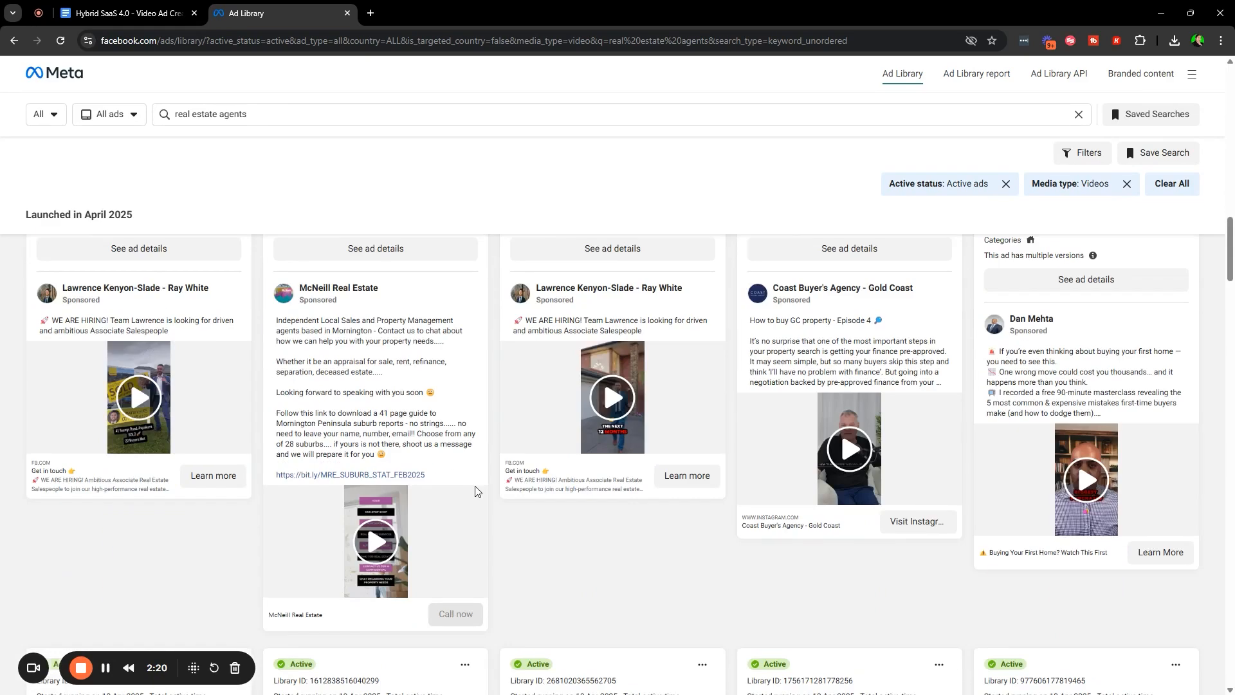
{"action": "scroll", "coordinate": [475, 491], "scroll_direction": "down", "scroll_amount": 8}
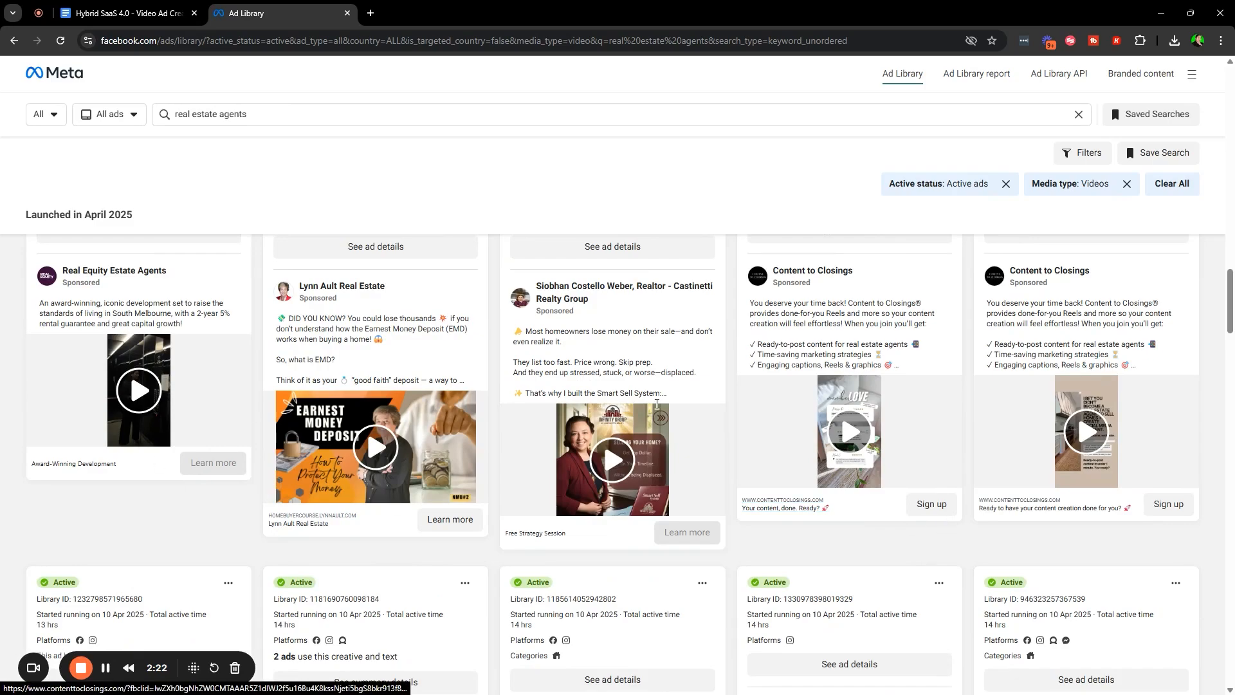
{"action": "scroll", "coordinate": [657, 404], "scroll_direction": "down", "scroll_amount": 15}
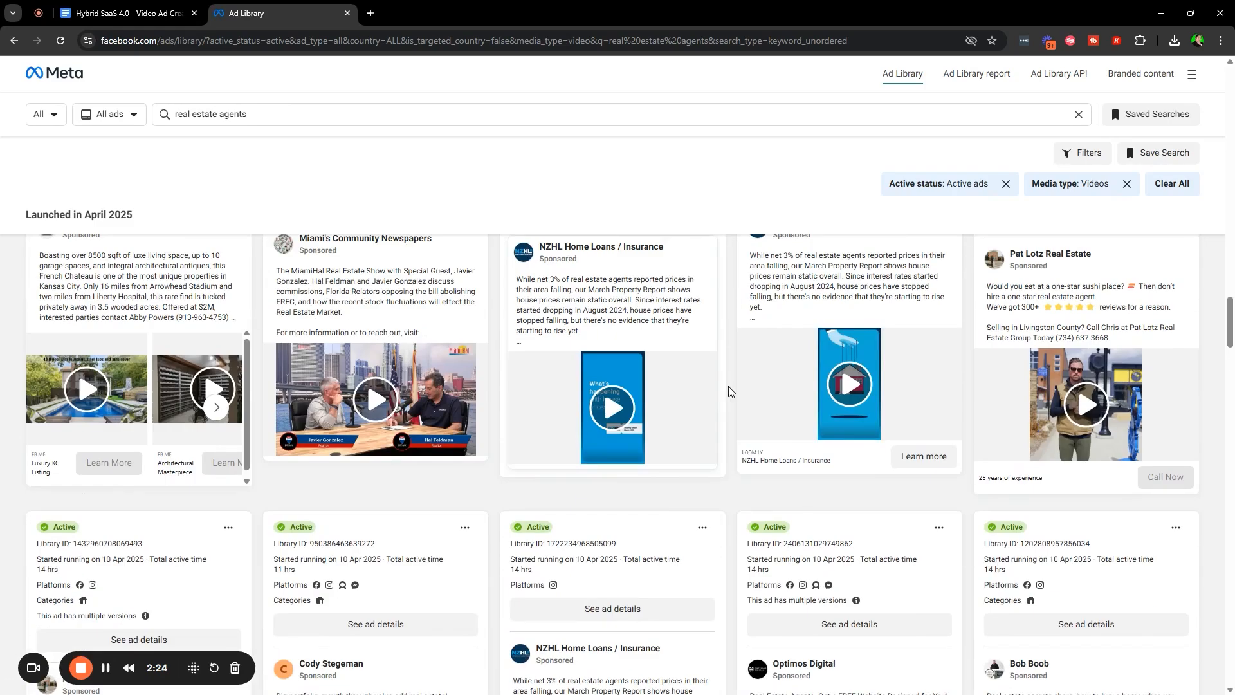
{"action": "scroll", "coordinate": [728, 390], "scroll_direction": "down", "scroll_amount": 15}
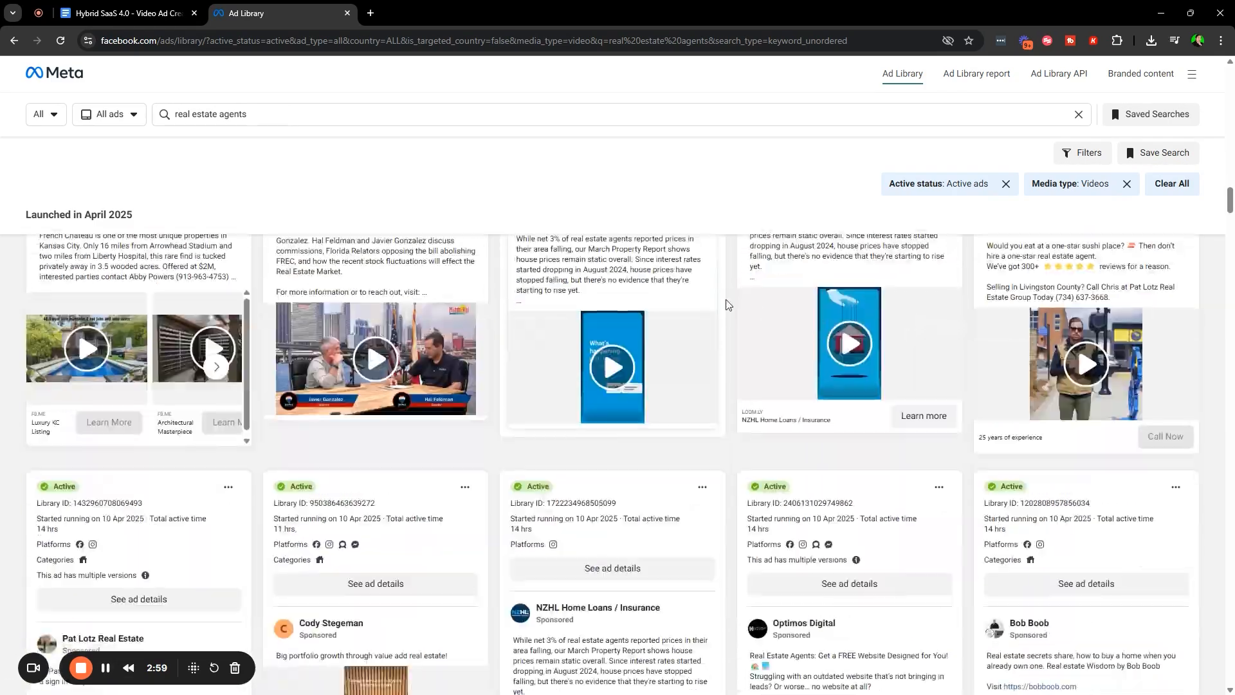
Watch the opening of the Optimos Digital free website design video ad in full screen, pausing after its hook and offer
{"action": "scroll", "coordinate": [724, 303], "scroll_direction": "down", "scroll_amount": 3}
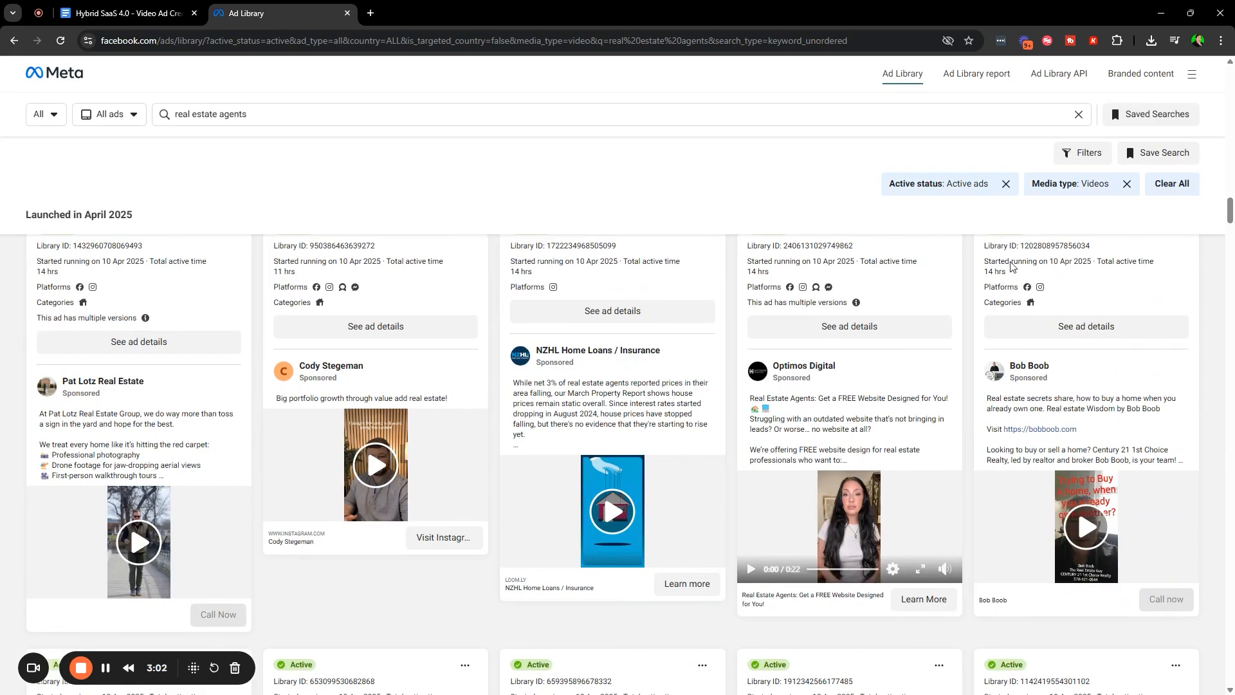
{"action": "left_click", "coordinate": [921, 571]}
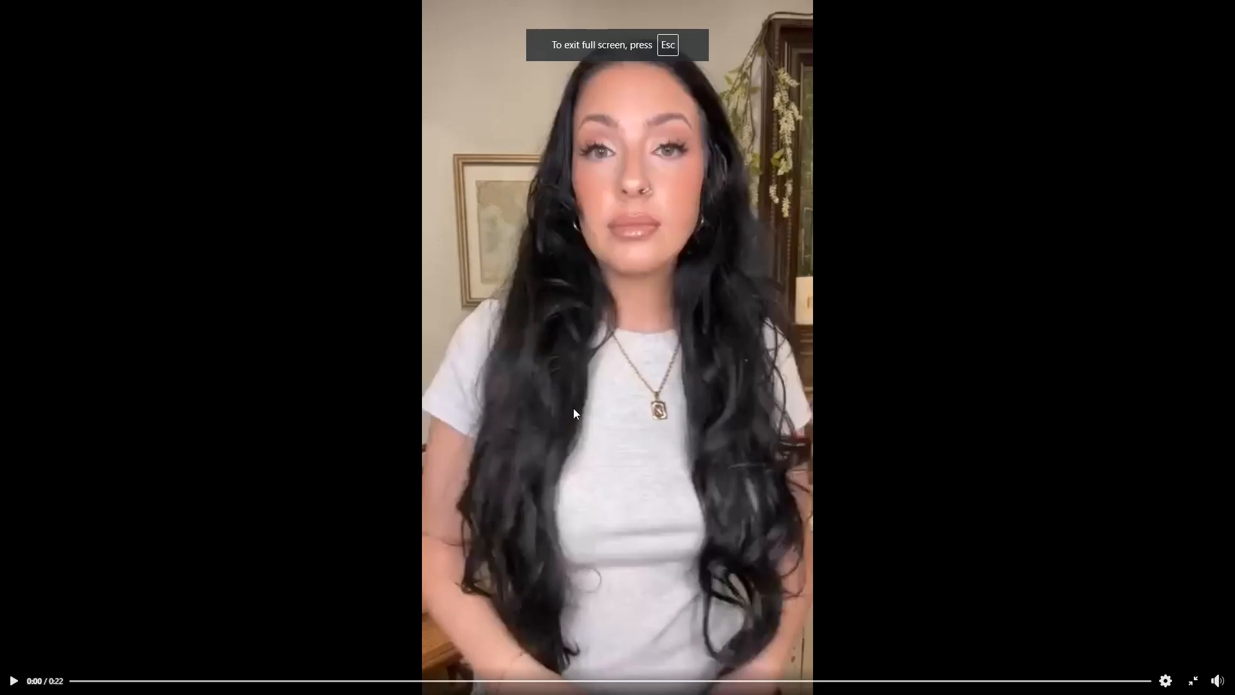
{"action": "left_click", "coordinate": [574, 413]}
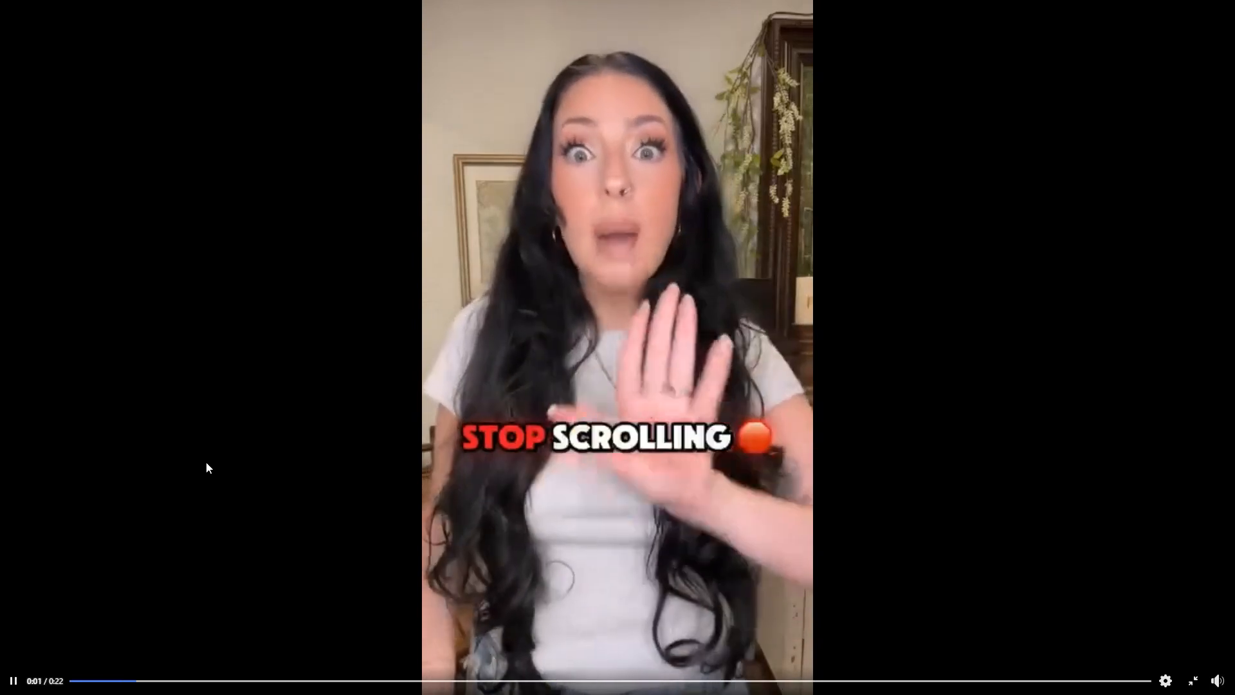
{"action": "key", "text": "space"}
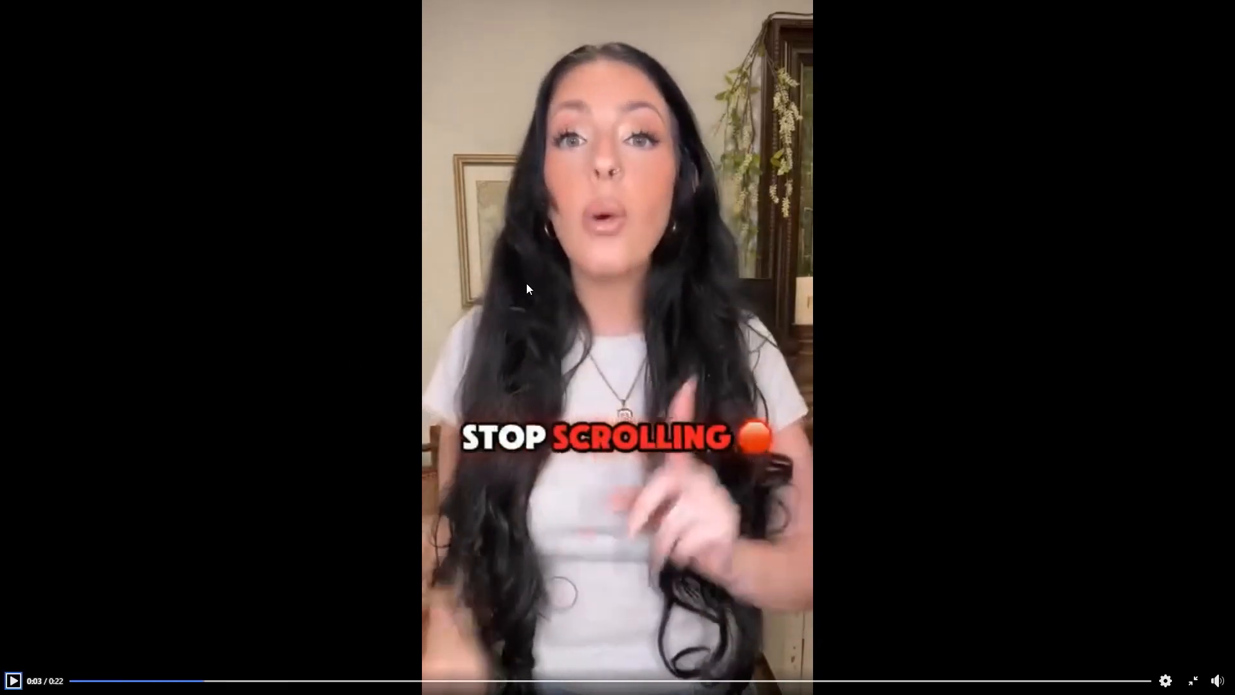
{"action": "key", "text": "space"}
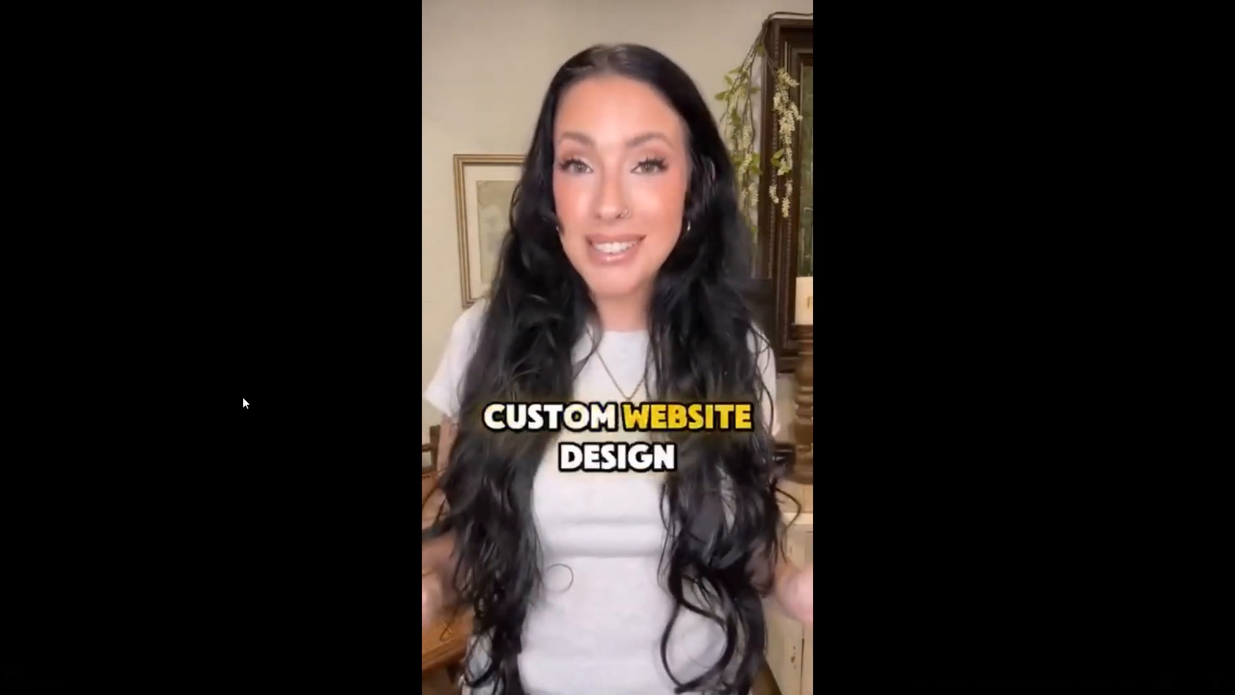
{"action": "key", "text": "space"}
{"action": "key", "text": "Escape"}
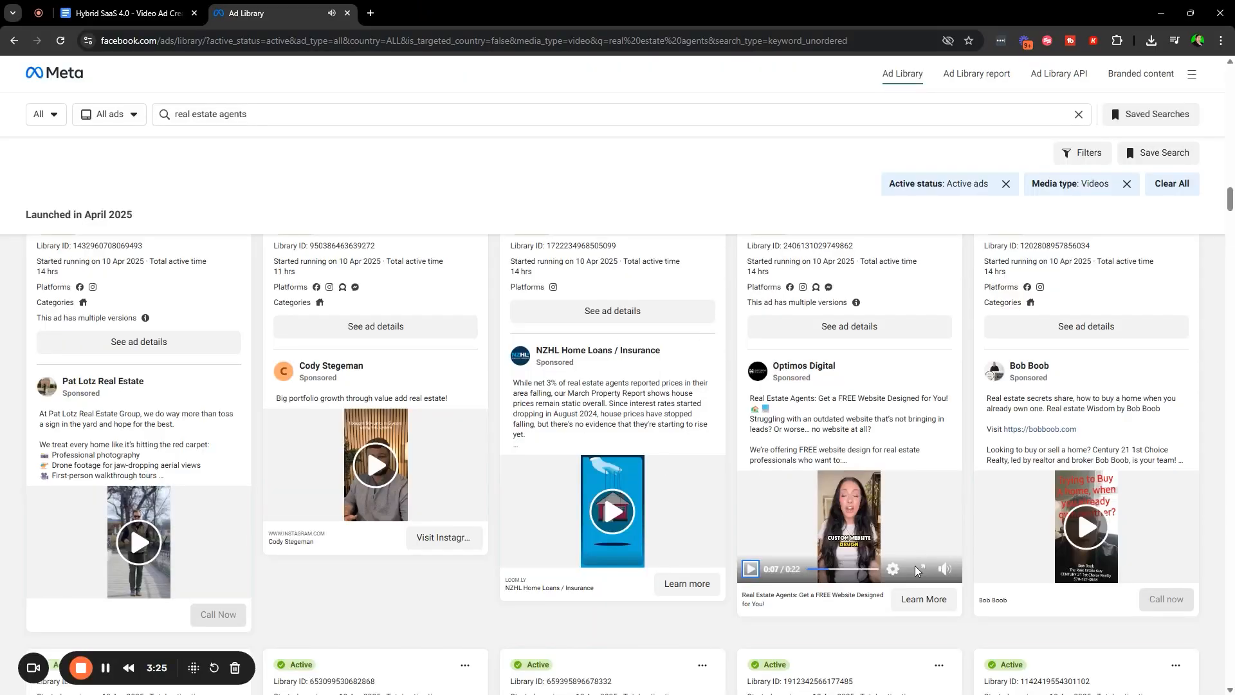
Rewind the Optimos Digital video ad to 0:05 in full screen and return to the ad results
{"action": "left_click", "coordinate": [921, 571]}
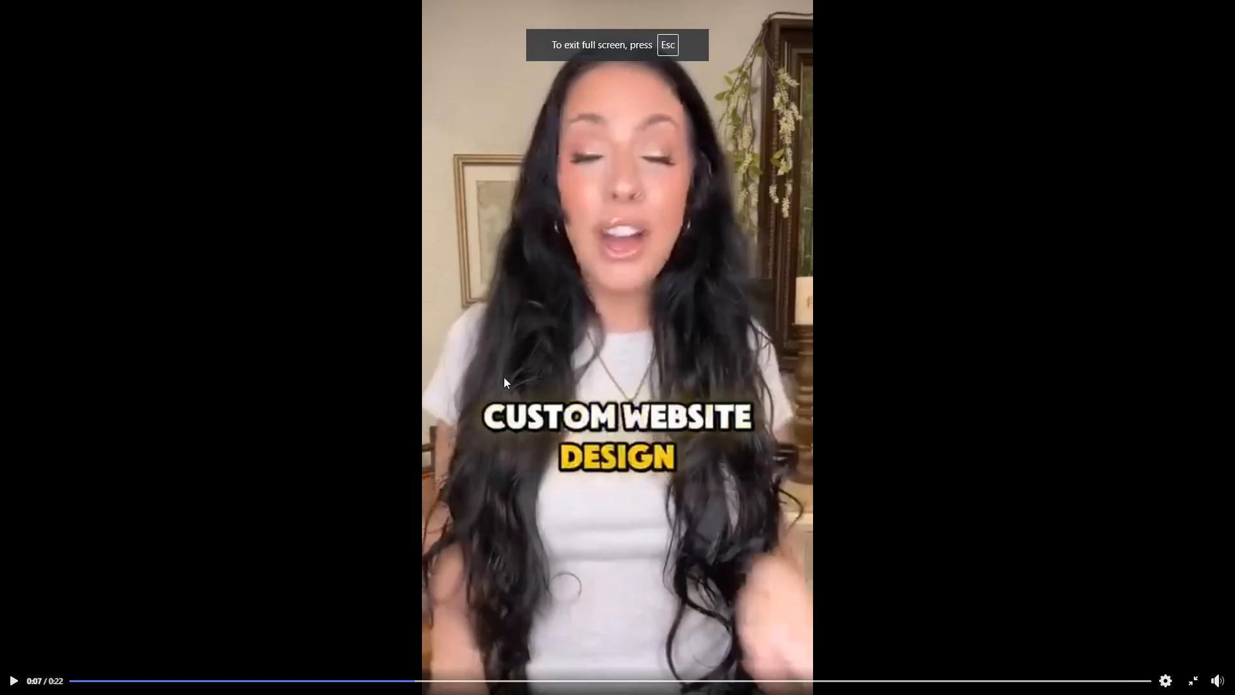
{"action": "left_click", "coordinate": [315, 680]}
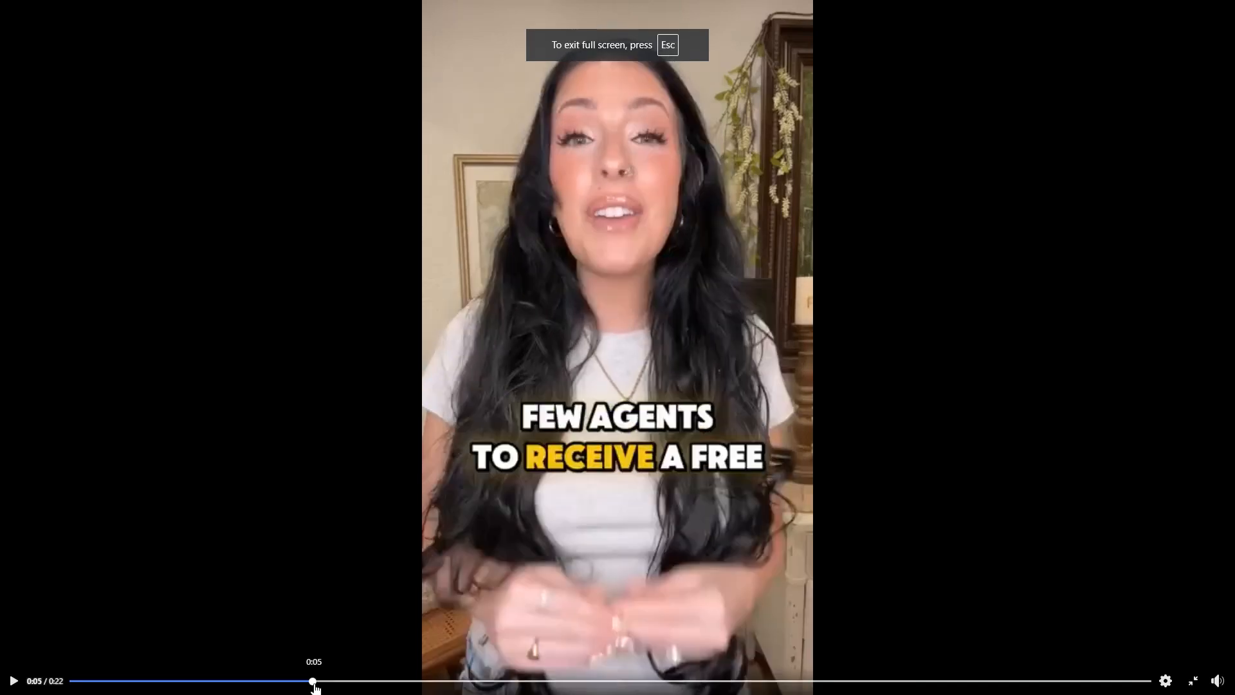
{"action": "key", "text": "Escape"}
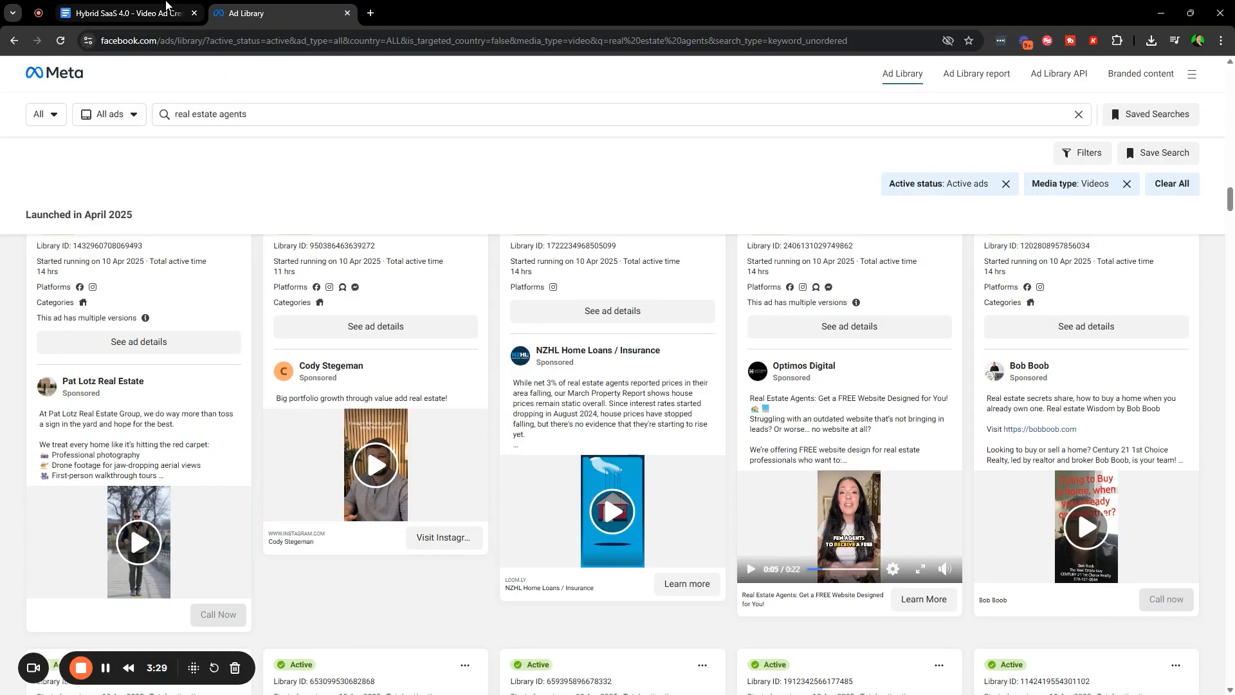
Switch to the Google Docs lesson and highlight the sample State the Offer line in the Structuring Your Video Ad framework
{"action": "left_click", "coordinate": [169, 9]}
{"action": "scroll", "coordinate": [537, 380], "scroll_direction": "down", "scroll_amount": 7}
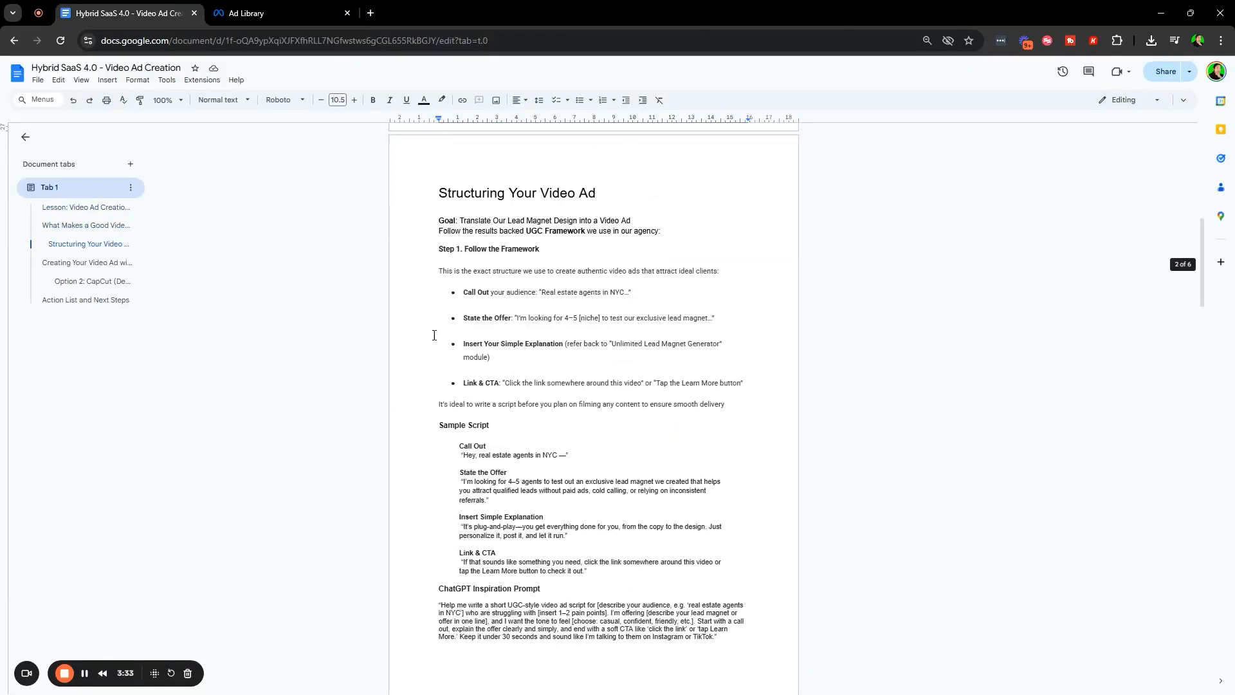
{"action": "left_click_drag", "start_coordinate": [519, 317], "coordinate": [715, 317]}
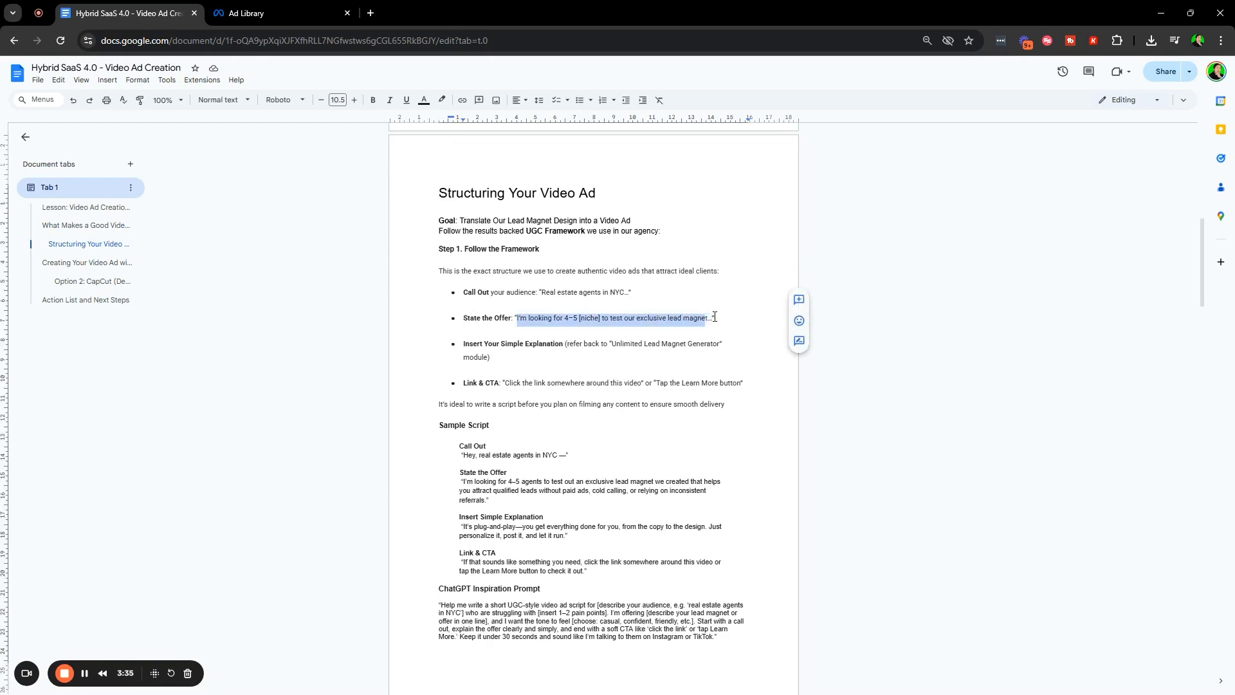
{"action": "left_click", "coordinate": [927, 40]}
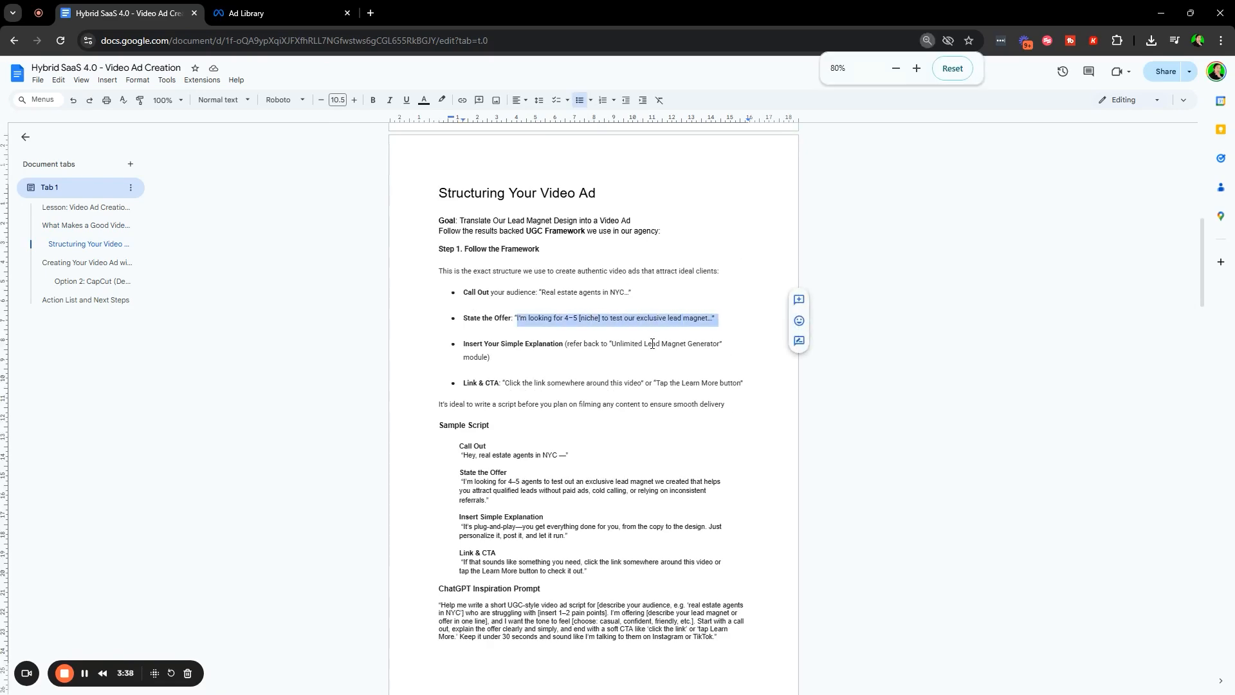
{"action": "key", "text": "ctrl+equal"}
{"action": "key", "text": "ctrl+equal"}
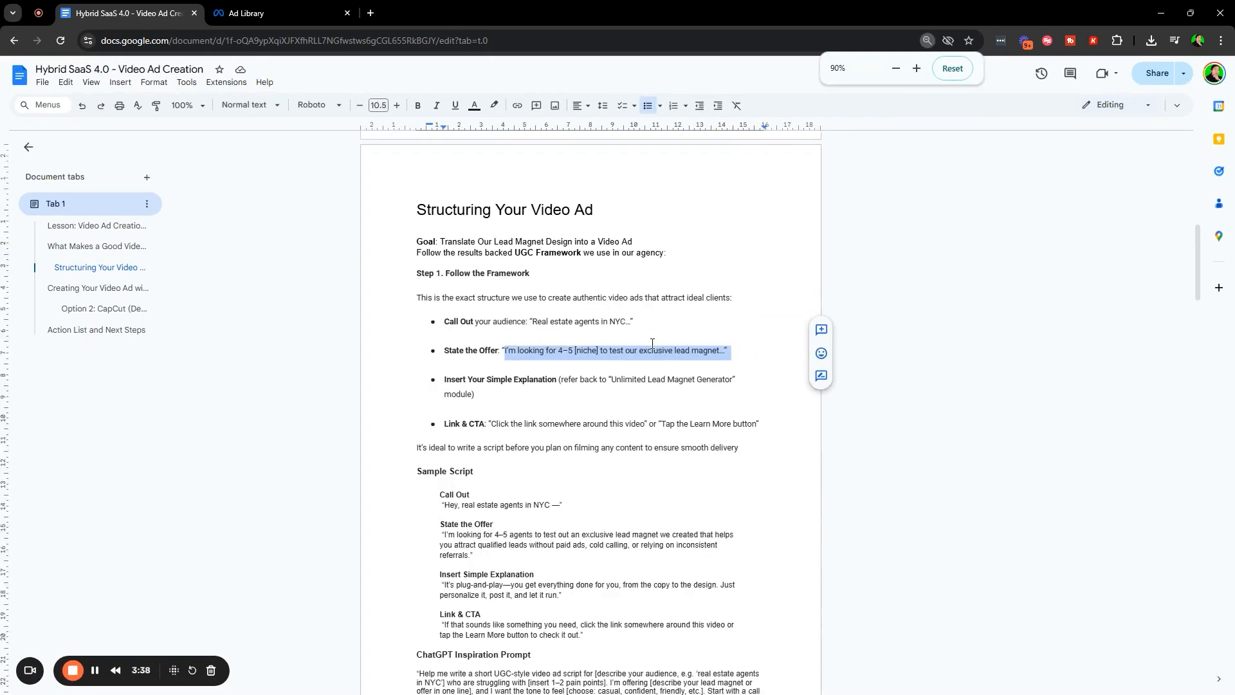
{"action": "left_click_drag", "start_coordinate": [494, 381], "coordinate": [747, 383]}
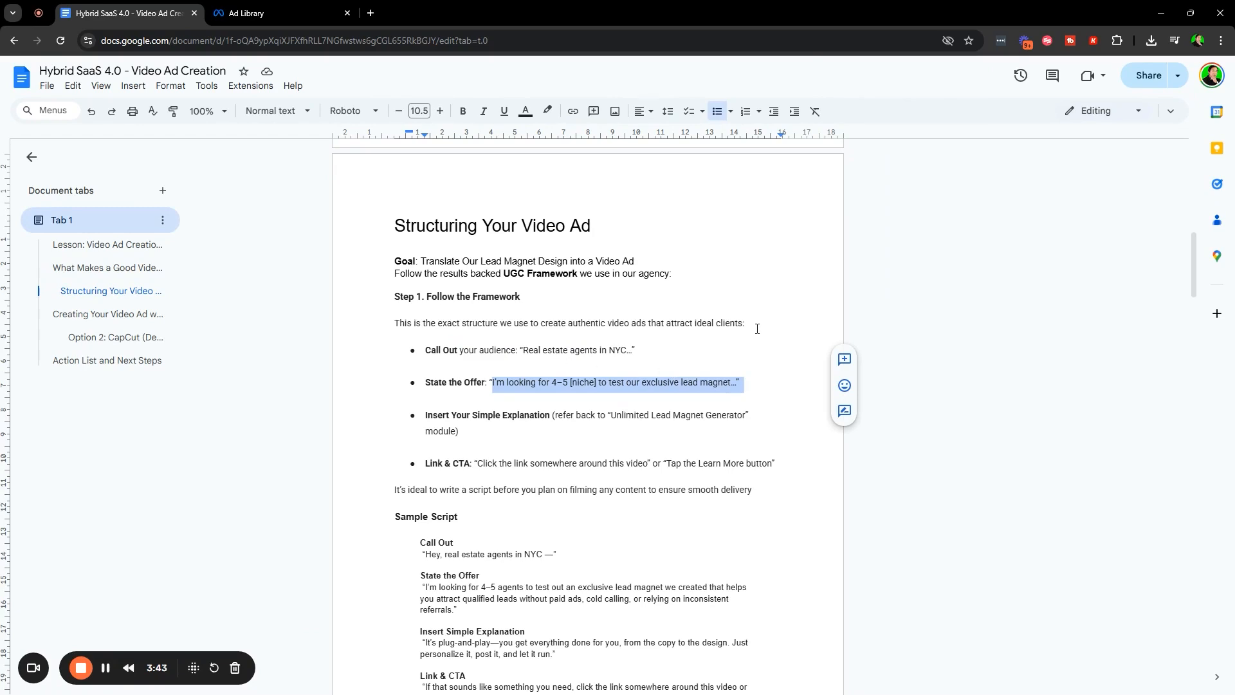
{"action": "left_click", "coordinate": [721, 405]}
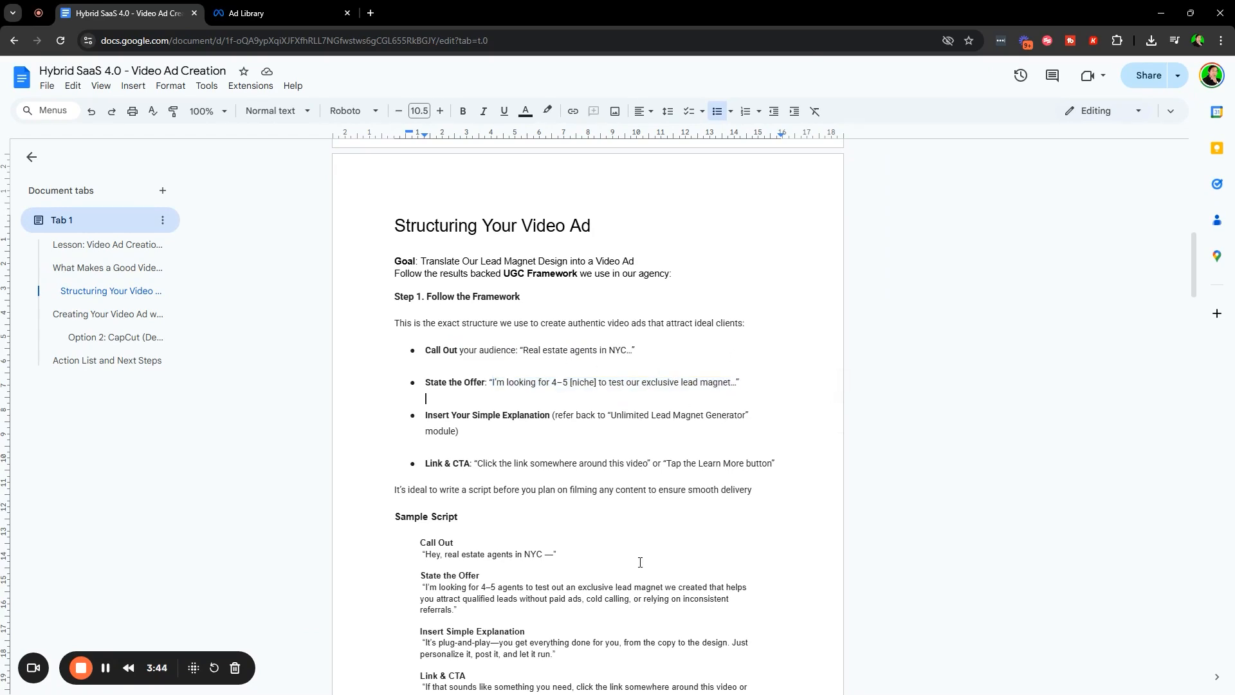
{"action": "scroll", "coordinate": [711, 476], "scroll_direction": "up", "scroll_amount": 9}
{"action": "scroll", "coordinate": [664, 491], "scroll_direction": "up", "scroll_amount": 3}
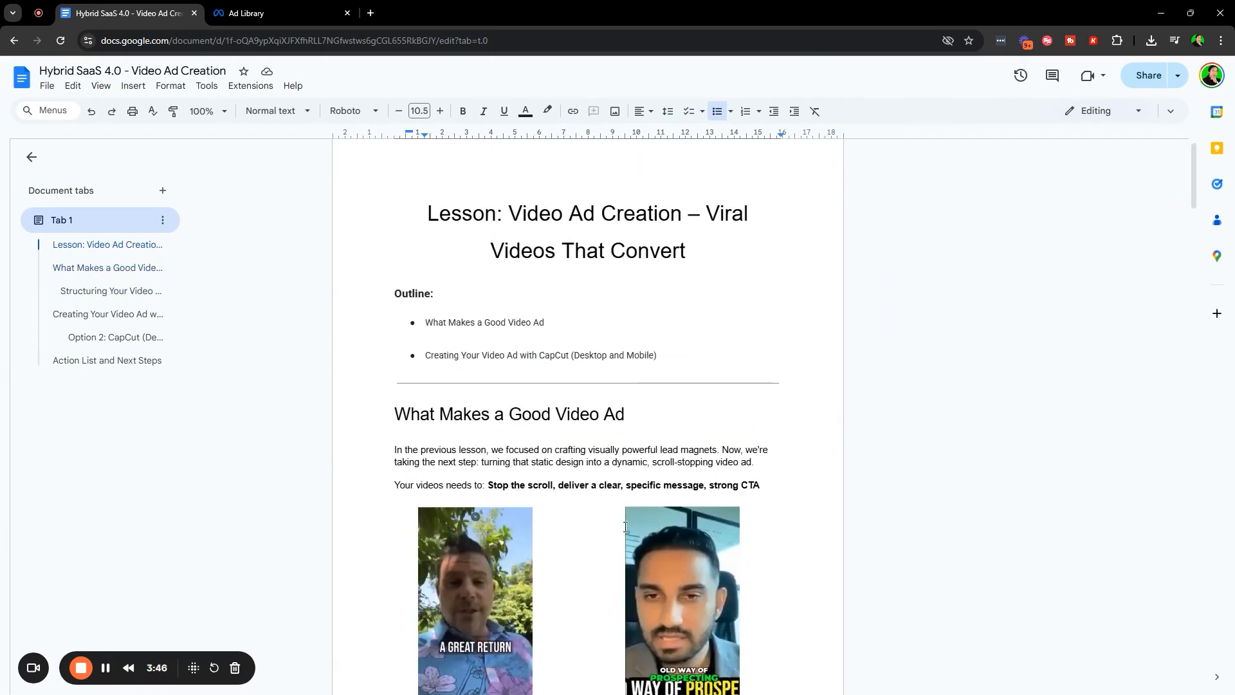
Return to the Ad Library and watch the Optimos Digital video ad from 0:05 in full screen, pausing it at 0:18
{"action": "left_click", "coordinate": [277, 13]}
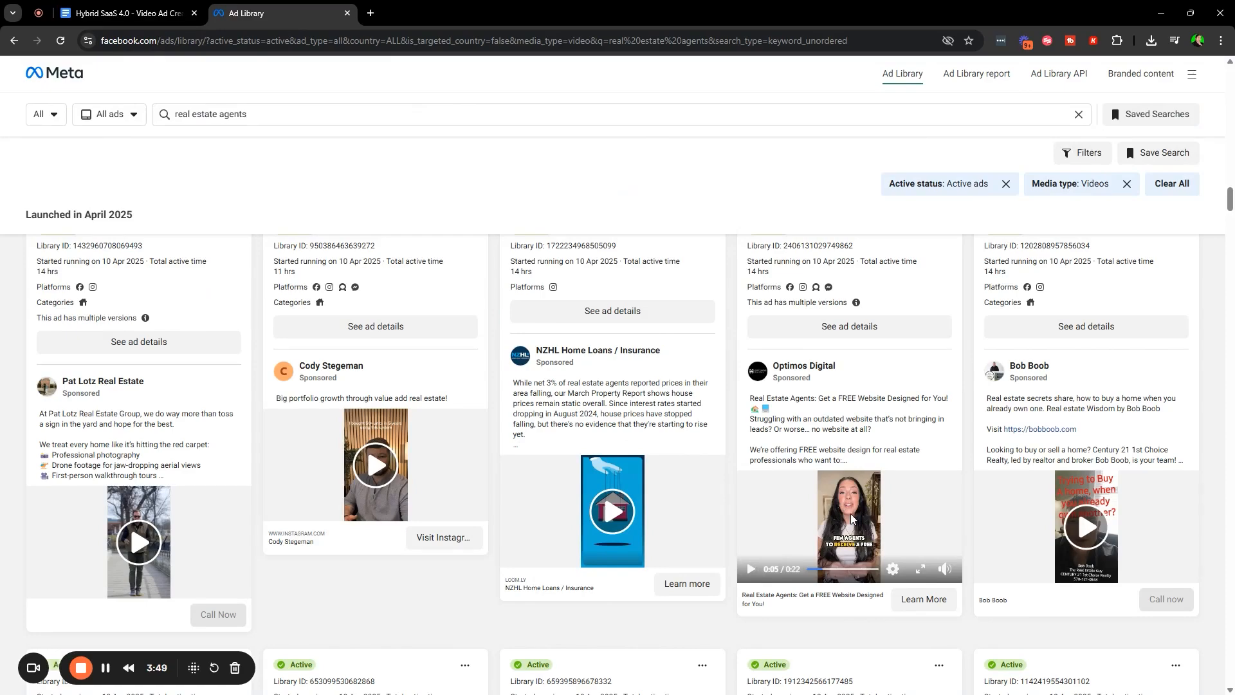
{"action": "scroll", "coordinate": [851, 518], "scroll_direction": "down", "scroll_amount": 1}
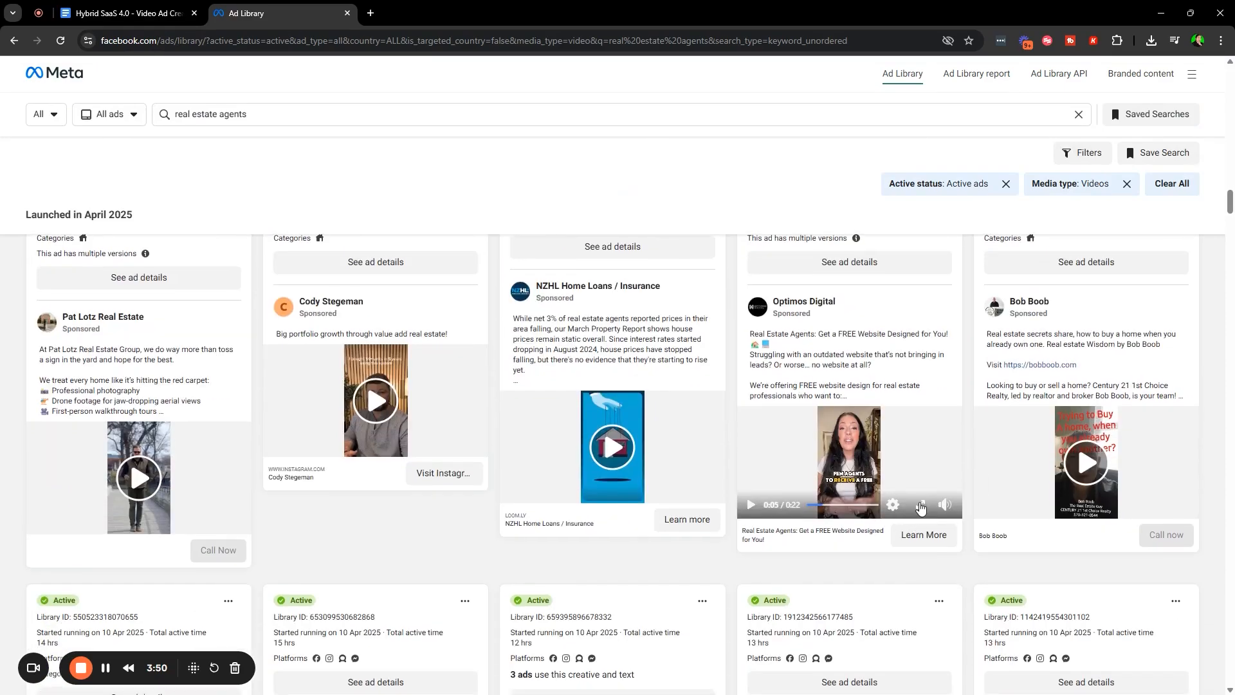
{"action": "left_click", "coordinate": [921, 505]}
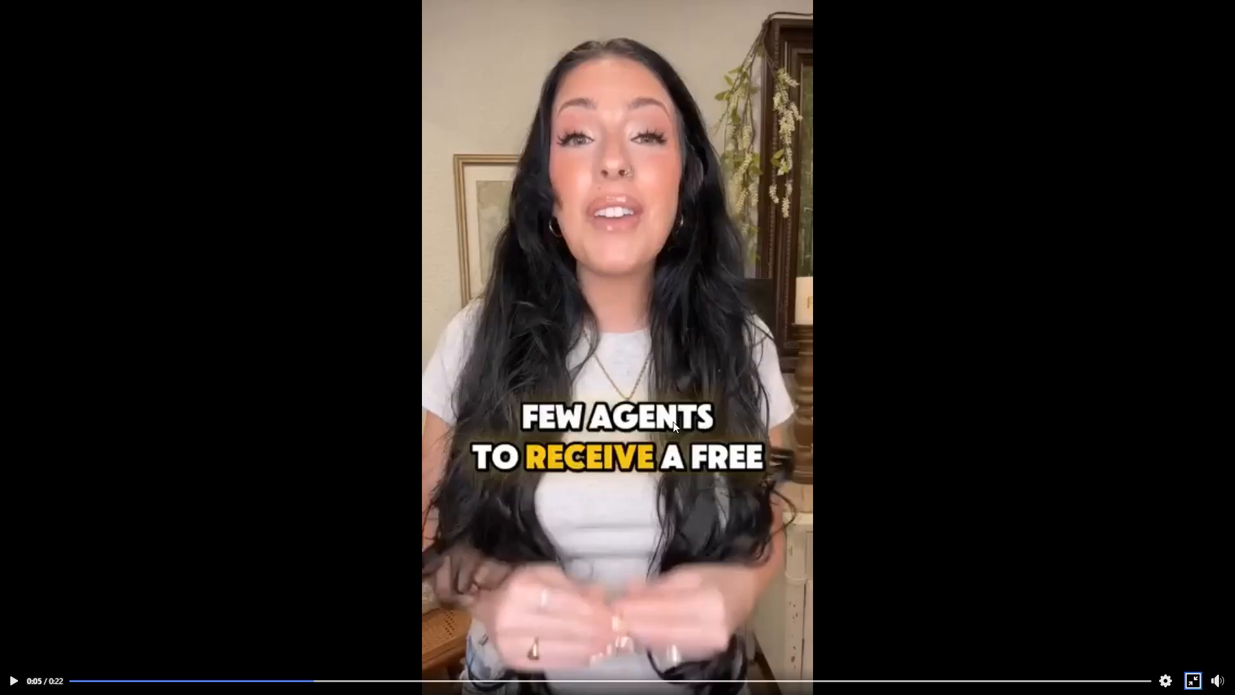
{"action": "key", "text": "Escape"}
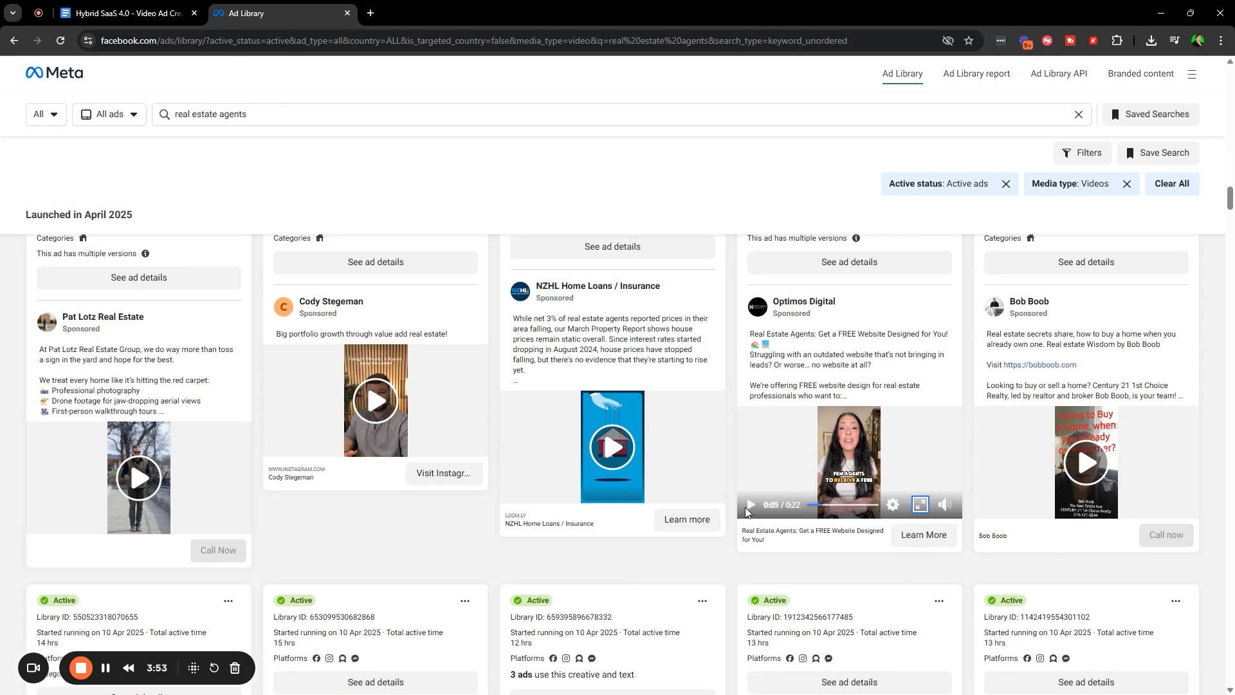
{"action": "left_click", "coordinate": [750, 507]}
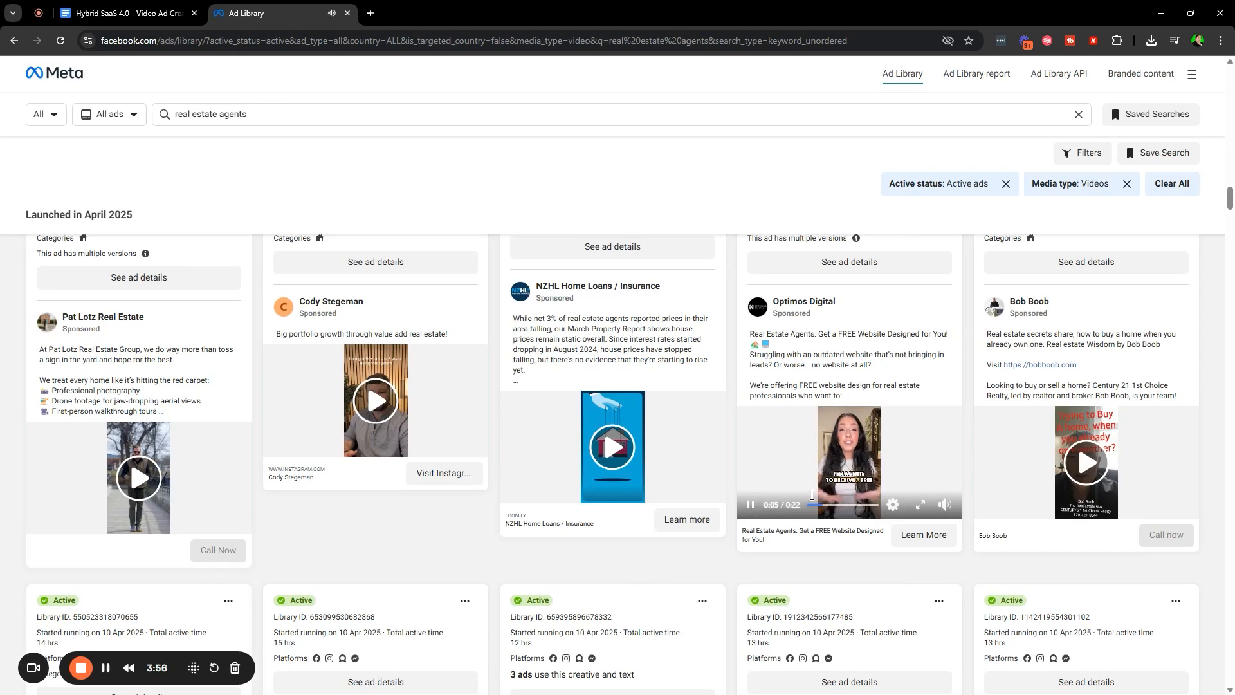
{"action": "left_click", "coordinate": [919, 505]}
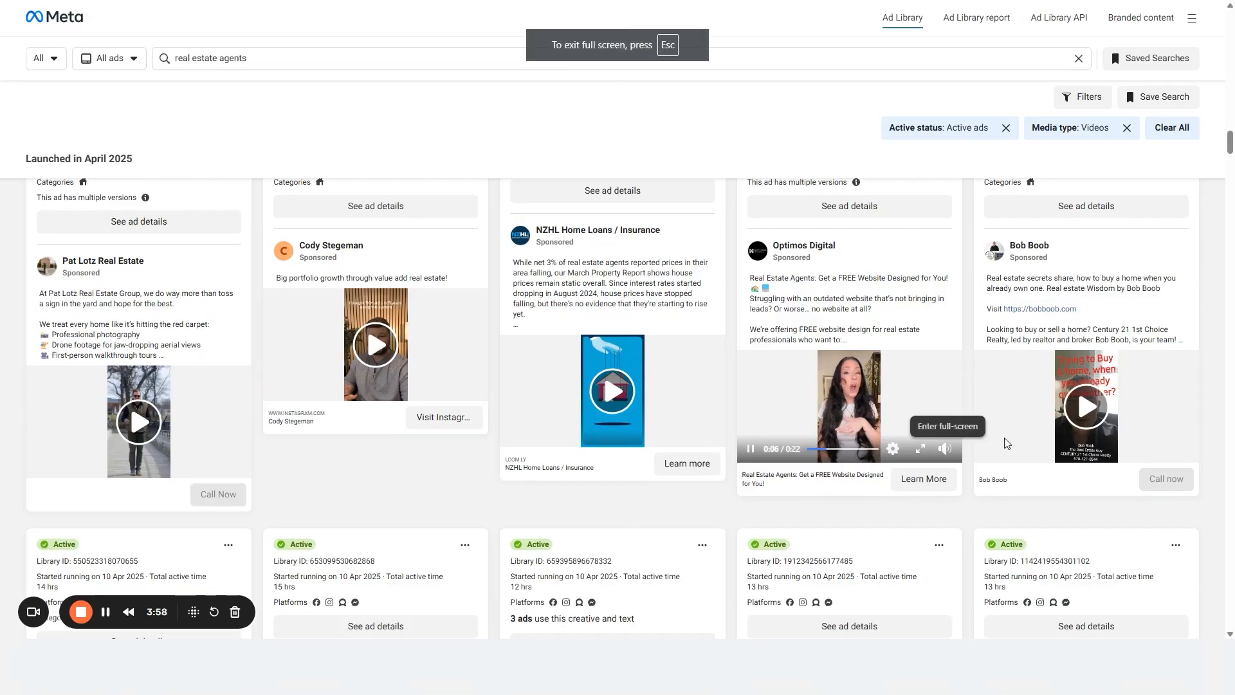
{"action": "left_click", "coordinate": [920, 448]}
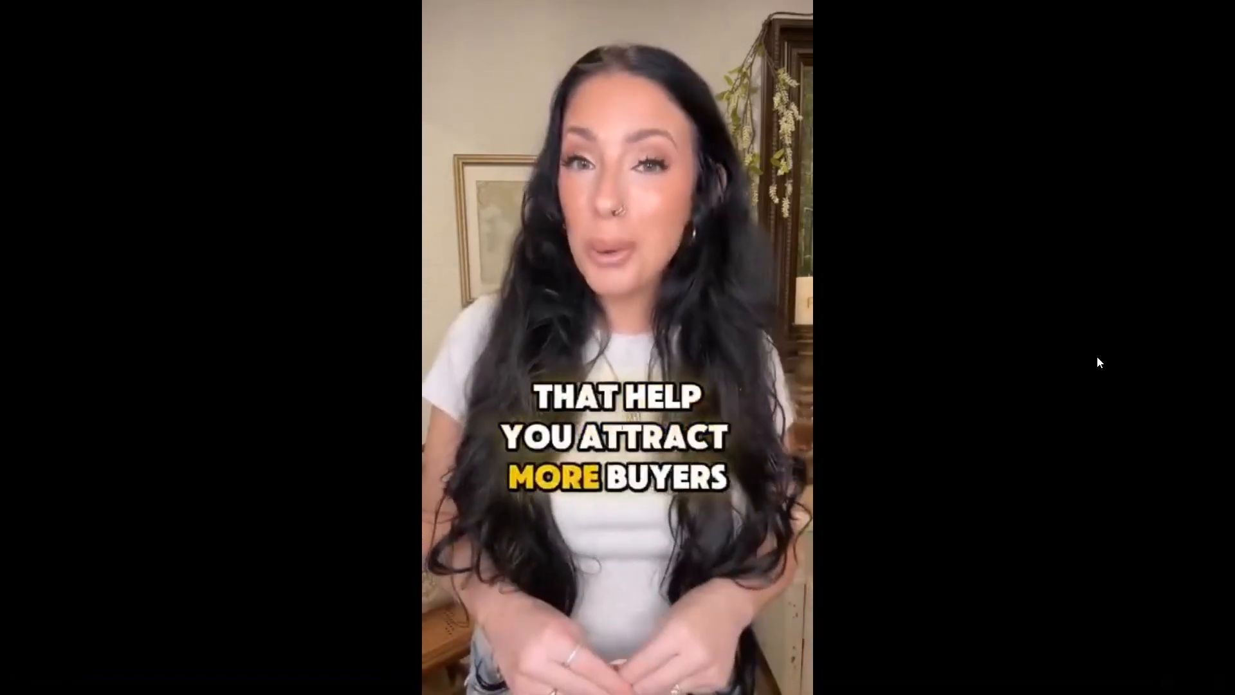
{"action": "key", "text": "Escape"}
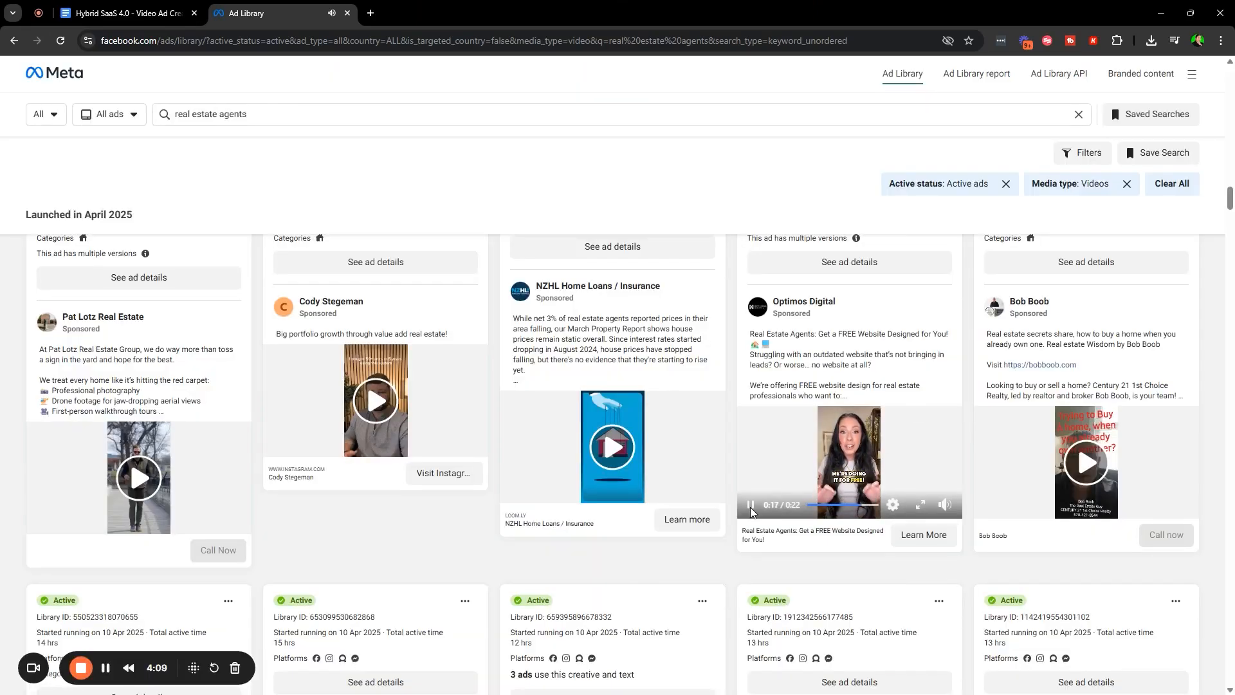
{"action": "left_click", "coordinate": [750, 506]}
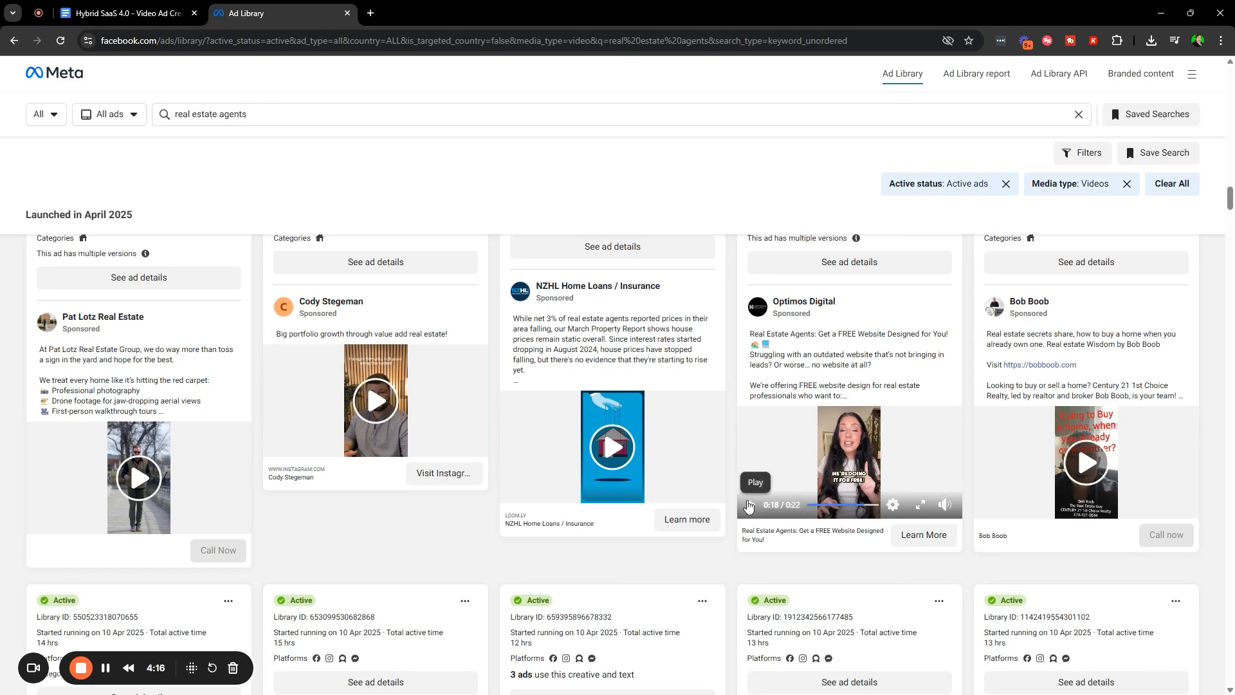
Switch to the Google Docs lesson and highlight the four framework points in order: Call Out, State the Offer, Simple Explanation, Link & CTA
{"action": "left_click", "coordinate": [129, 13]}
{"action": "scroll", "coordinate": [725, 347], "scroll_direction": "down", "scroll_amount": 5}
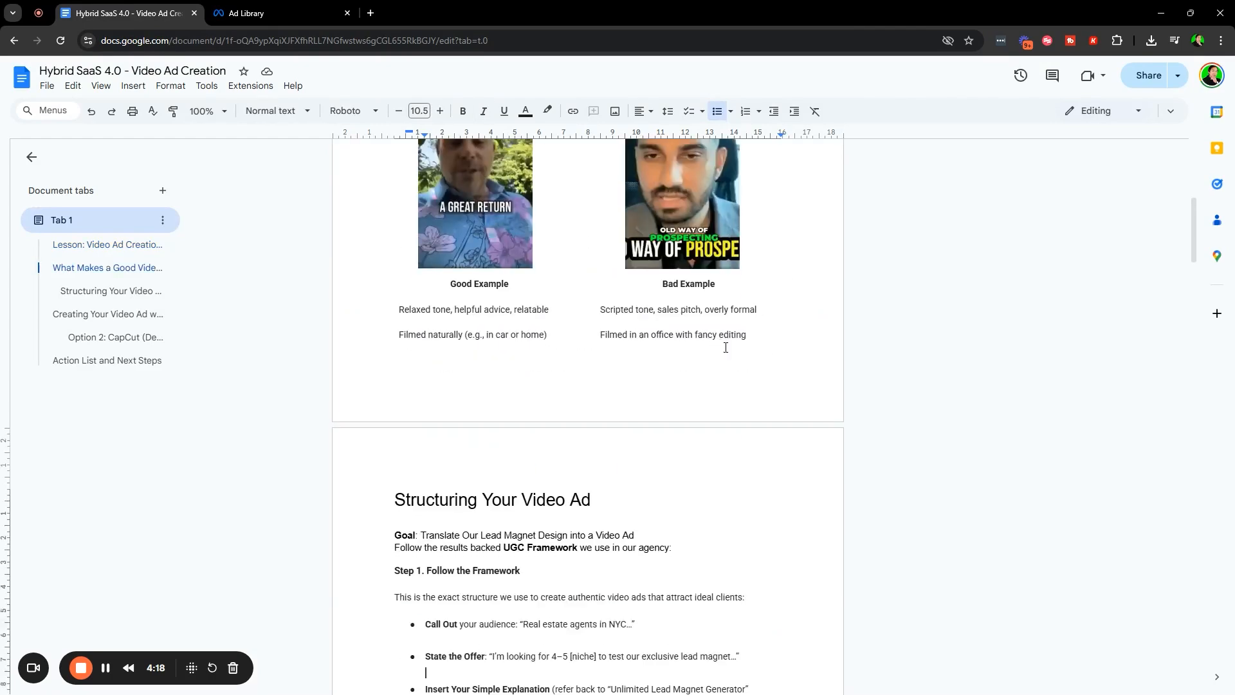
{"action": "scroll", "coordinate": [725, 347], "scroll_direction": "down", "scroll_amount": 5}
{"action": "scroll", "coordinate": [515, 411], "scroll_direction": "up", "scroll_amount": 3}
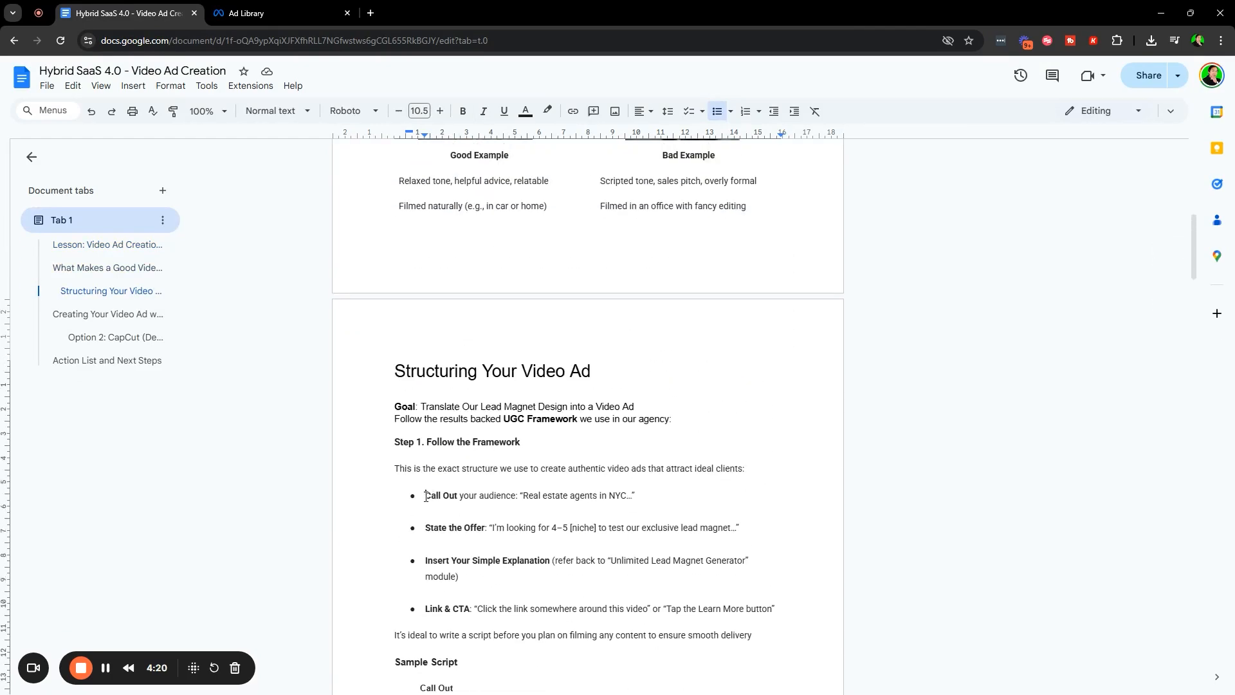
{"action": "left_click_drag", "start_coordinate": [426, 495], "coordinate": [668, 498]}
{"action": "scroll", "coordinate": [427, 407], "scroll_direction": "down", "scroll_amount": 2}
{"action": "left_click_drag", "start_coordinate": [426, 408], "coordinate": [744, 404]}
{"action": "left_click", "coordinate": [474, 426]}
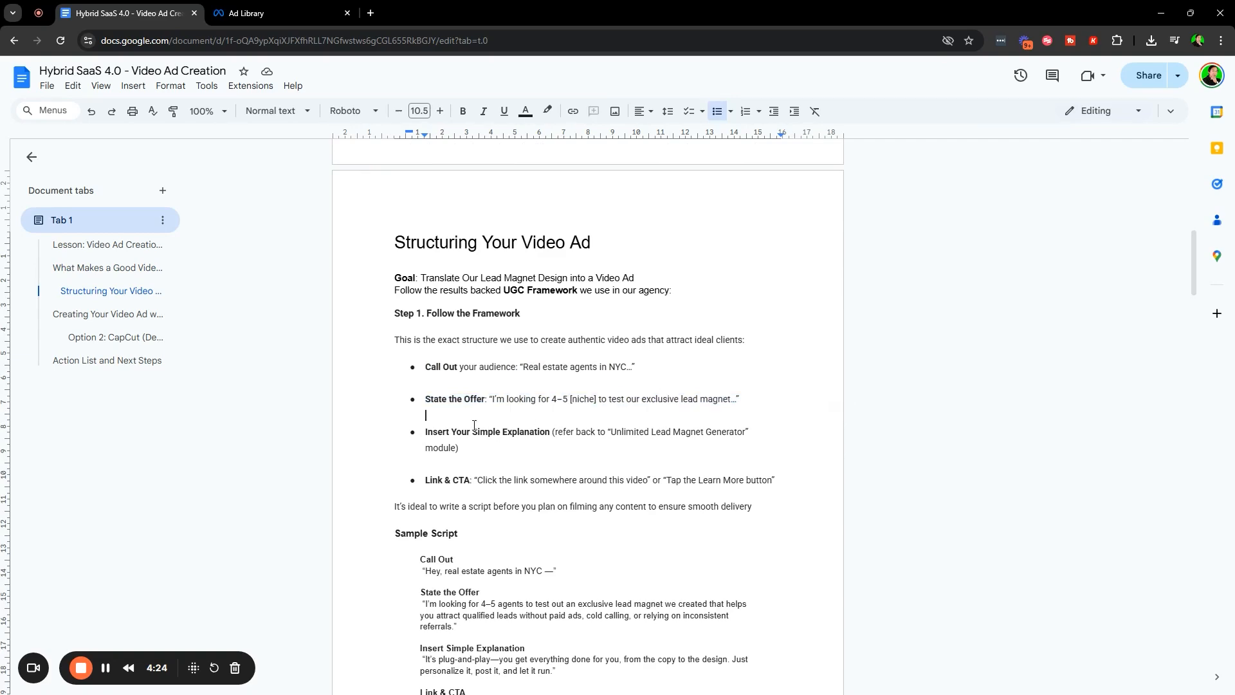
{"action": "left_click_drag", "start_coordinate": [431, 431], "coordinate": [591, 445]}
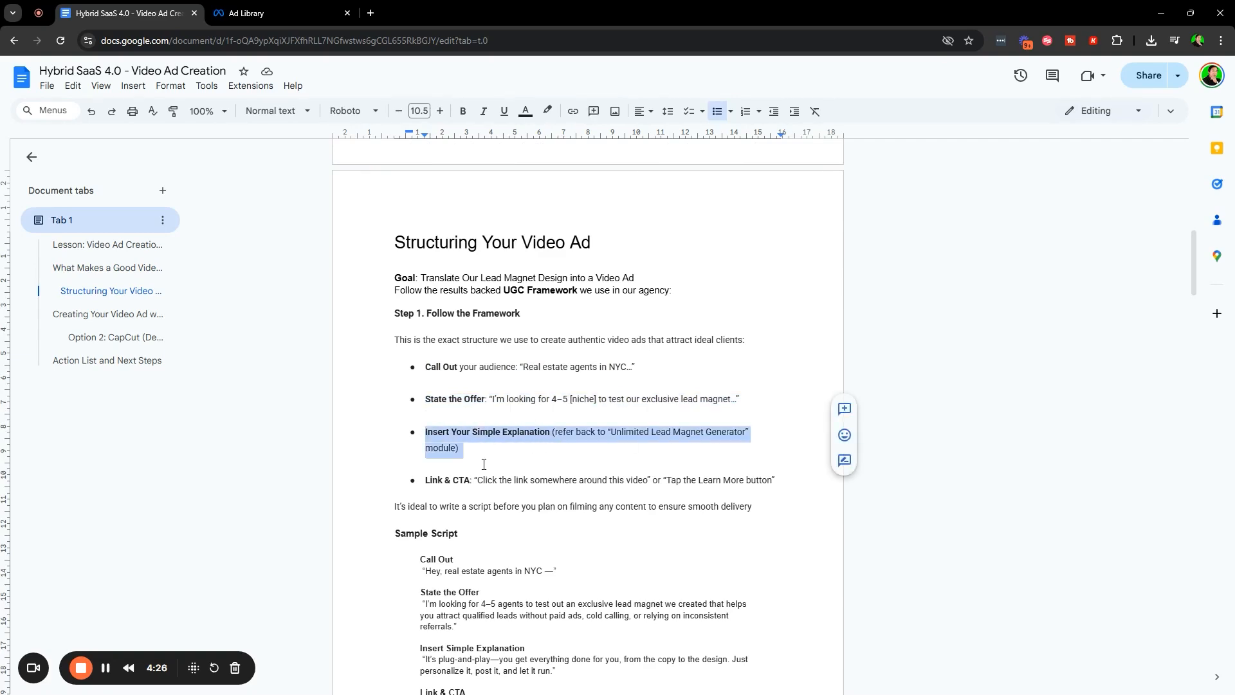
{"action": "left_click_drag", "start_coordinate": [426, 479], "coordinate": [775, 481]}
Return to the Ad Library, play the Optimos Digital video ad to its end, and review the ad's copy and run details
{"action": "left_click", "coordinate": [246, 13]}
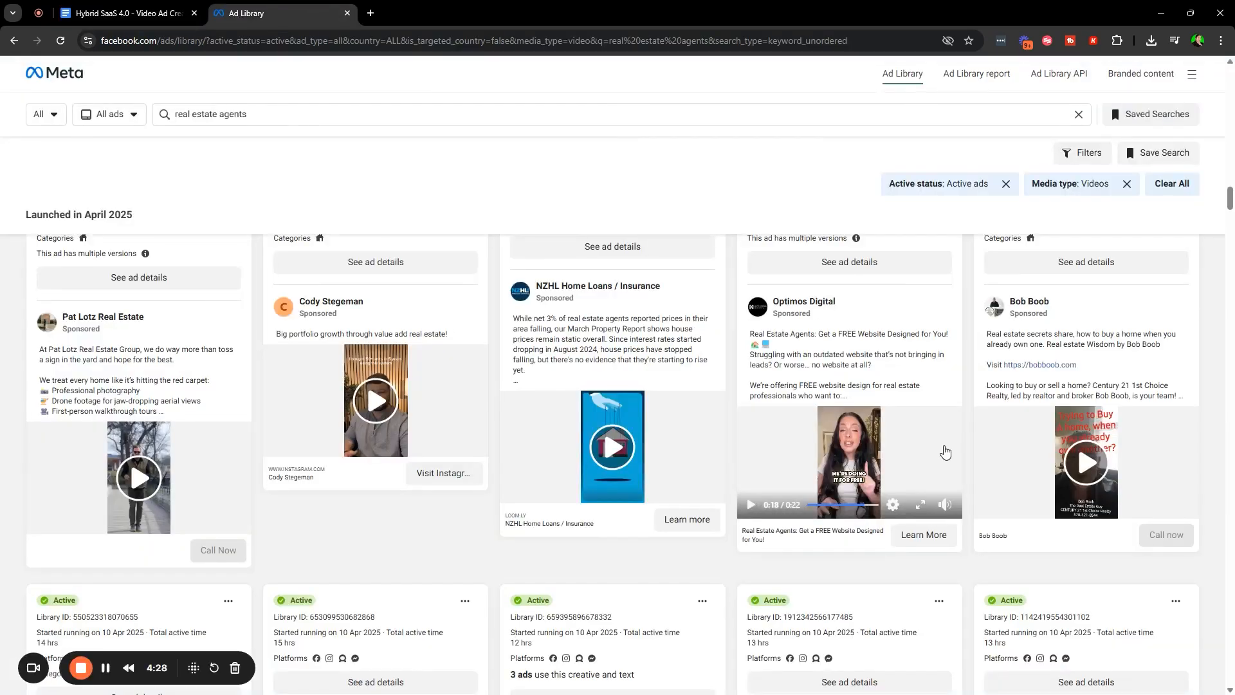
{"action": "left_click", "coordinate": [752, 506]}
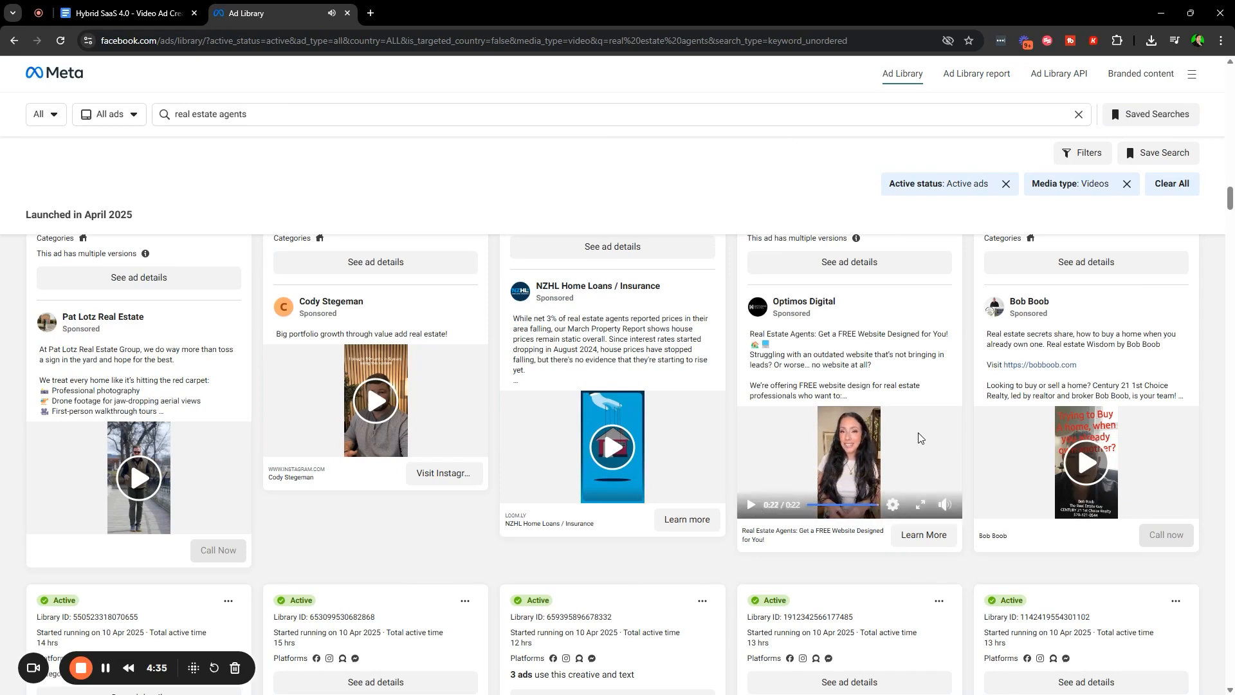
{"action": "left_click", "coordinate": [921, 505]}
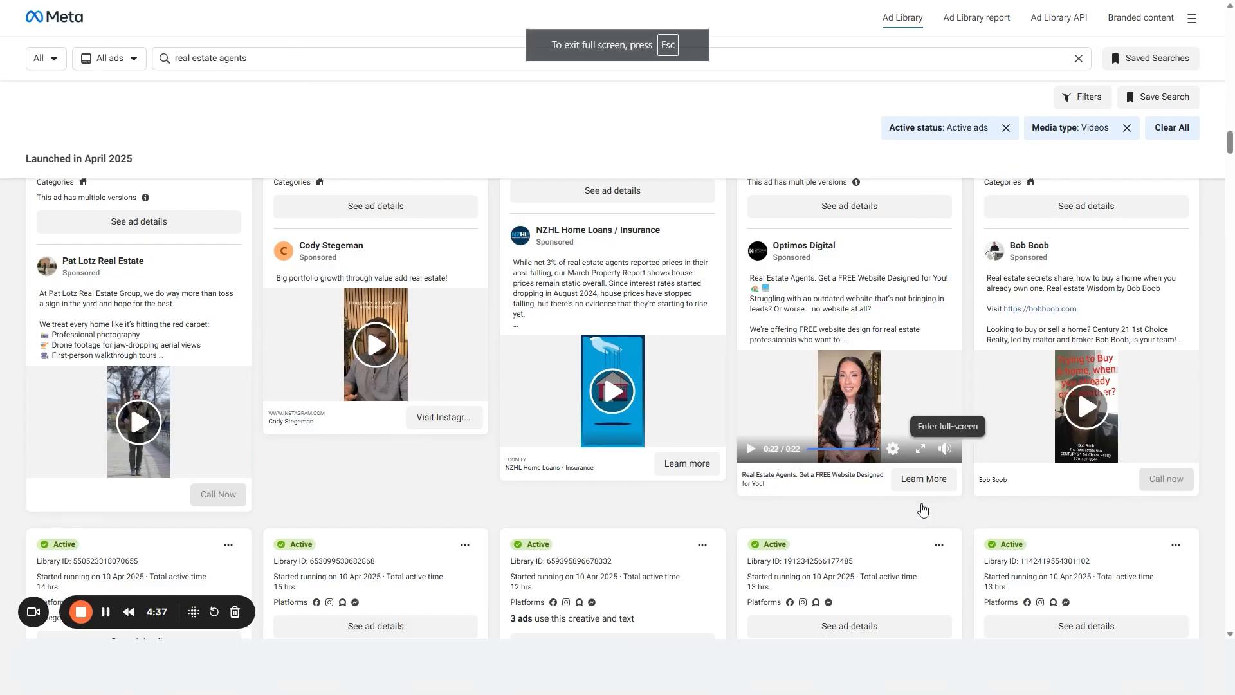
{"action": "key", "text": "Escape"}
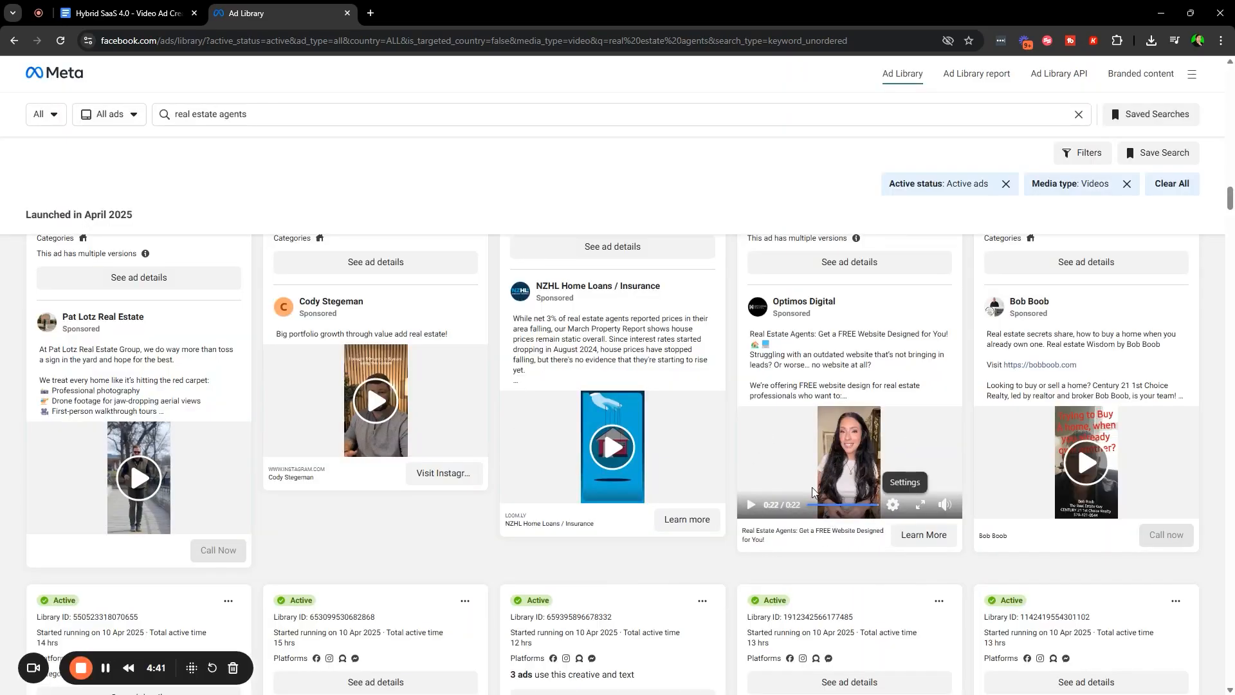
{"action": "scroll", "coordinate": [845, 386], "scroll_direction": "up", "scroll_amount": 2}
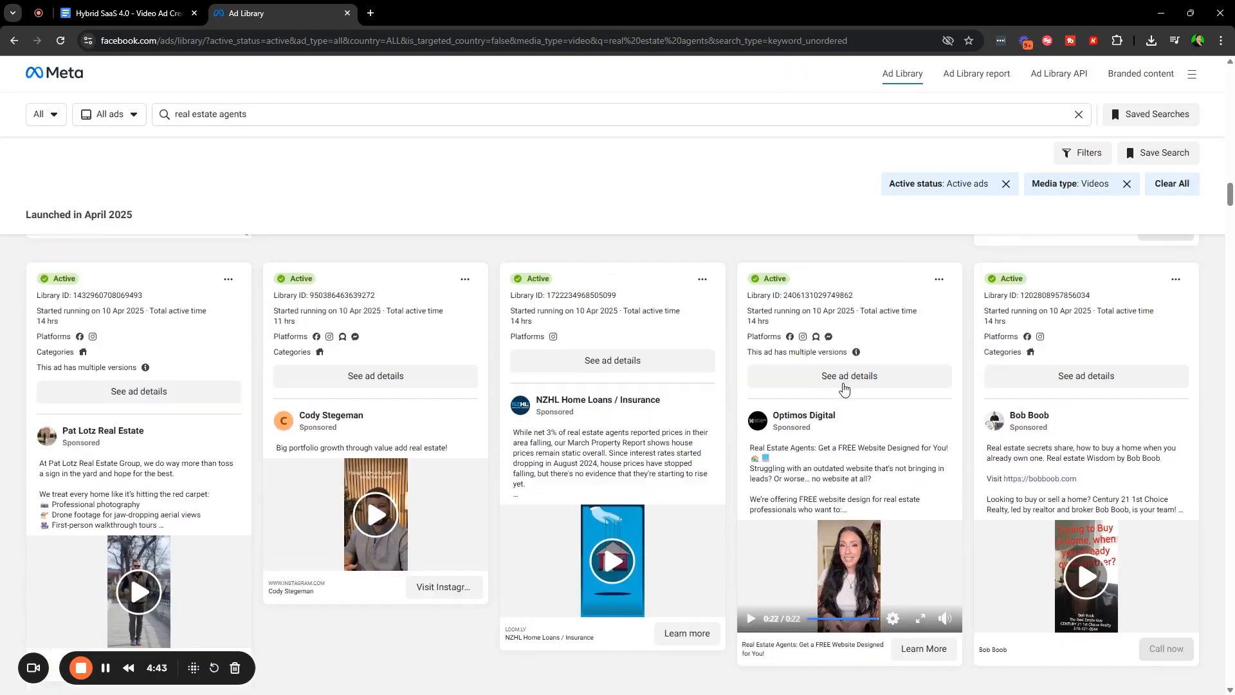
{"action": "scroll", "coordinate": [867, 480], "scroll_direction": "down", "scroll_amount": 2}
{"action": "scroll", "coordinate": [900, 579], "scroll_direction": "up", "scroll_amount": 2}
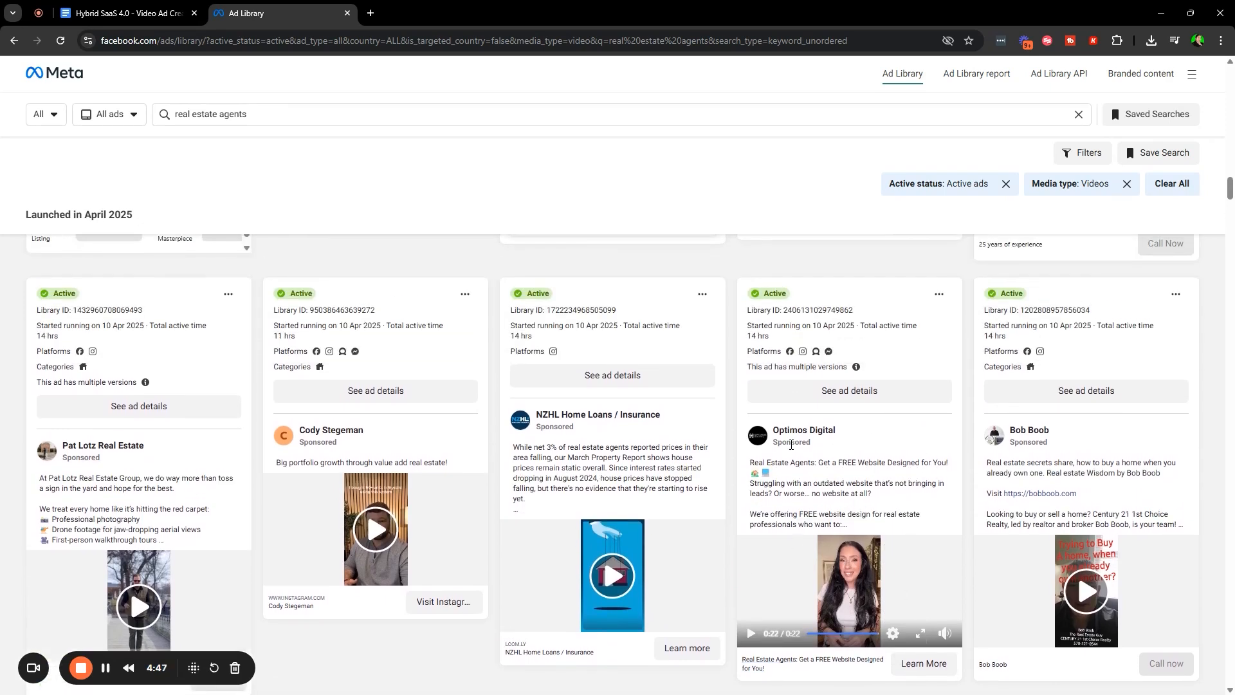
Open the Optimos Digital advertiser's ad listing and expand the full copy of the free website ad with the woman's video
{"action": "left_click", "coordinate": [836, 393]}
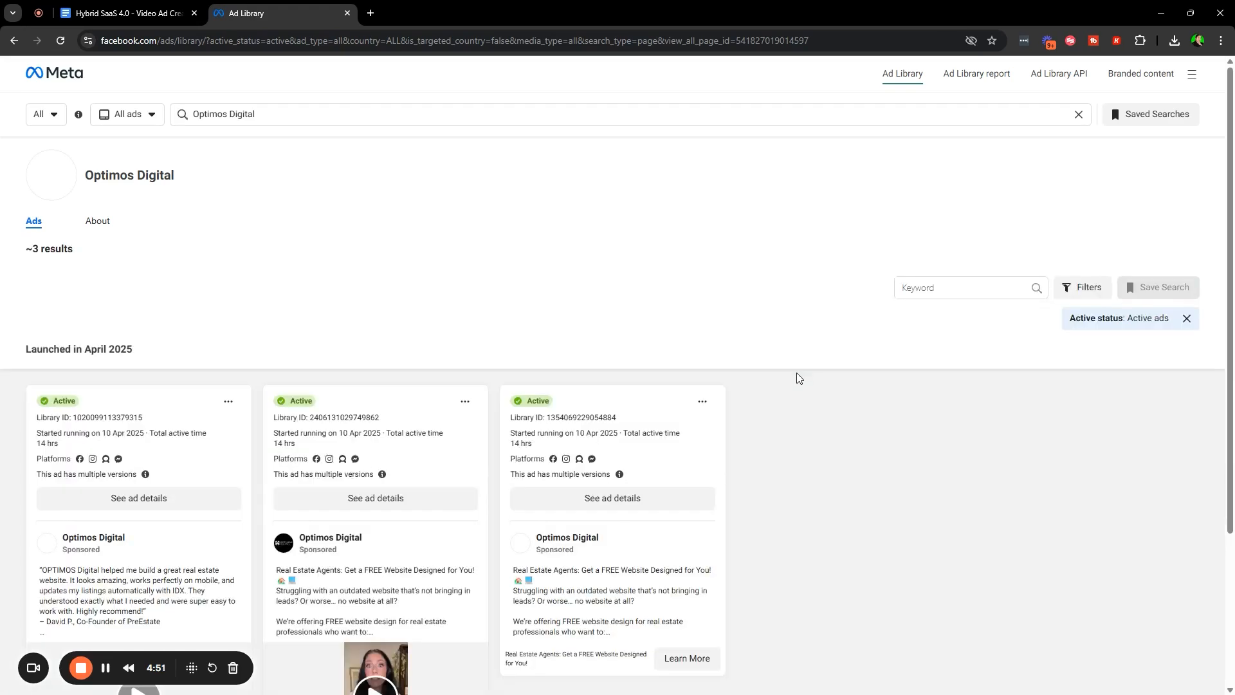
{"action": "scroll", "coordinate": [649, 381], "scroll_direction": "down", "scroll_amount": 3}
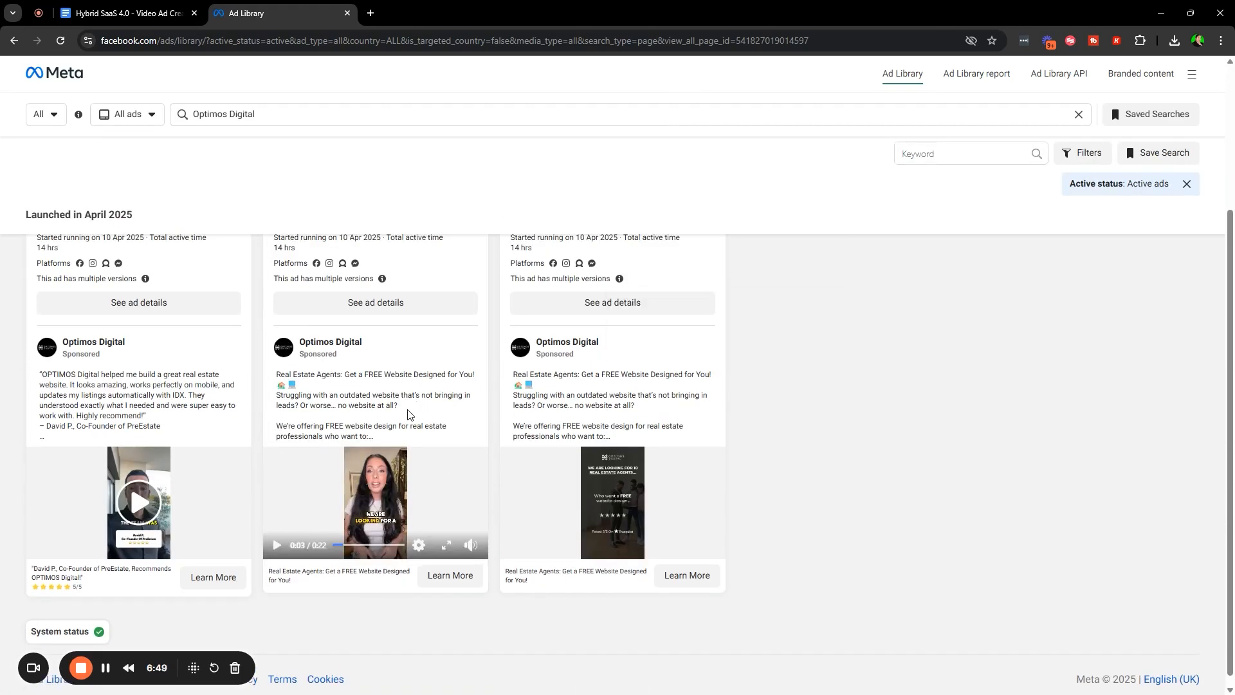
{"action": "left_click", "coordinate": [370, 387]}
{"action": "scroll", "coordinate": [369, 417], "scroll_direction": "down", "scroll_amount": 2}
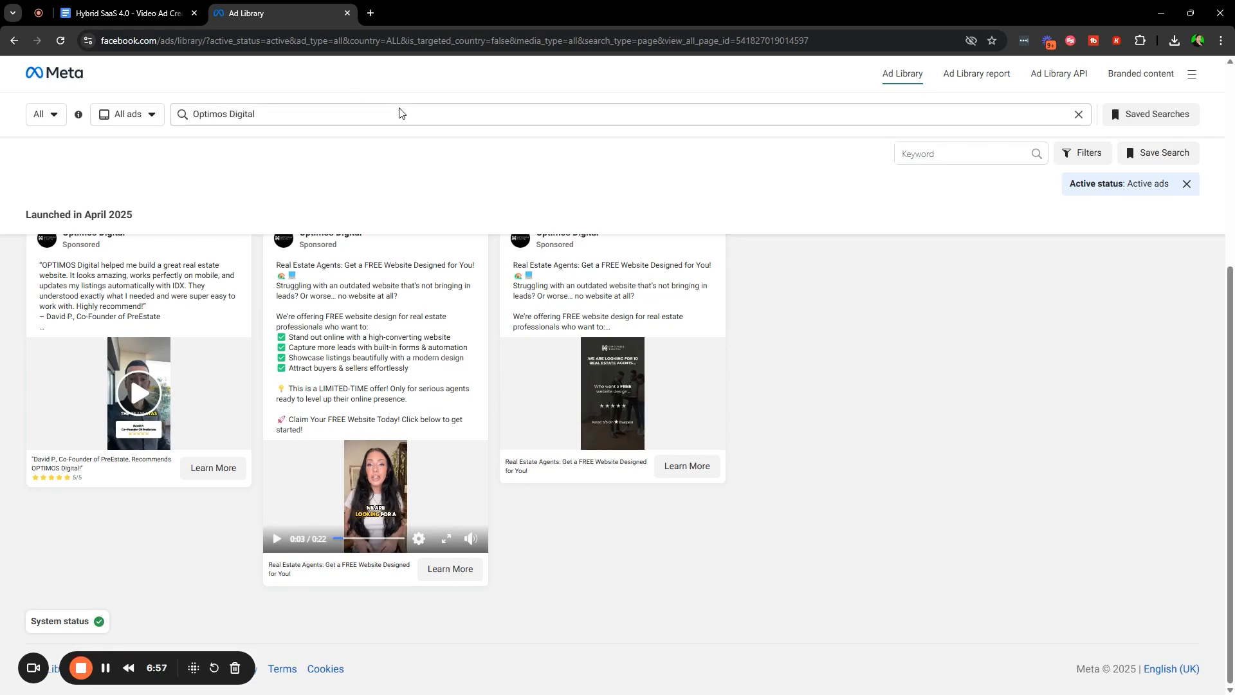
Inspect the Optimos Digital ad's video in the page code, find its video element, and copy the mp4 source URL
{"action": "right_click", "coordinate": [377, 418]}
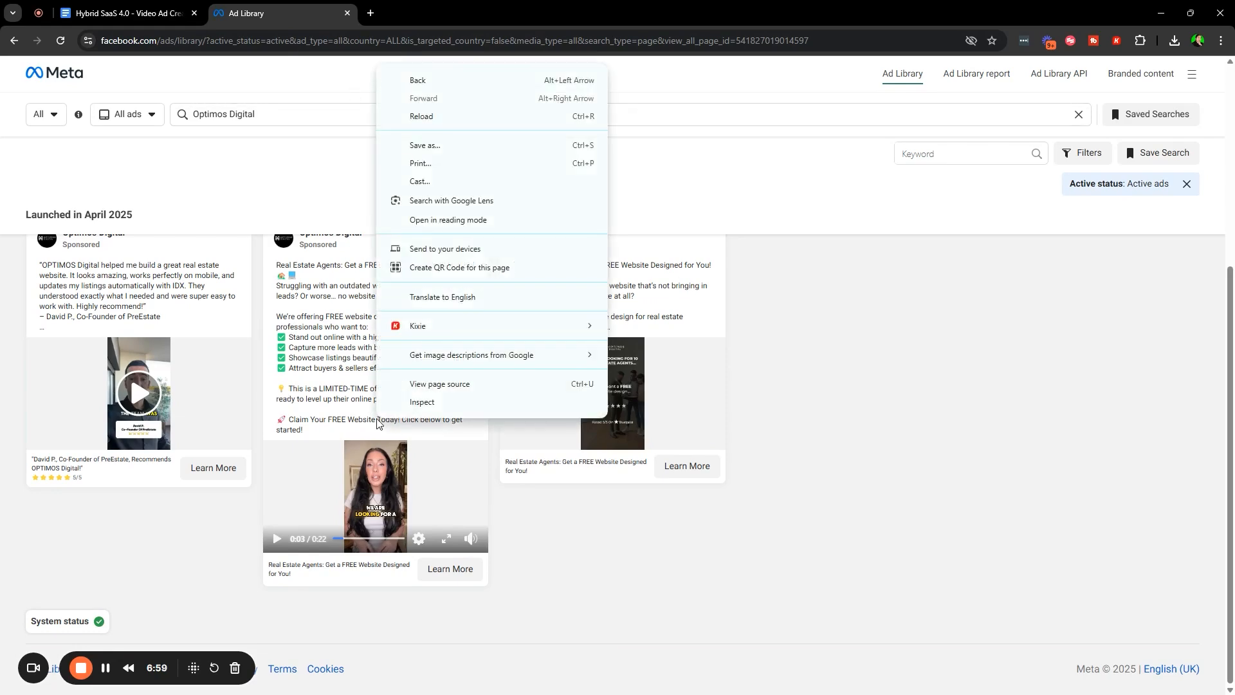
{"action": "left_click", "coordinate": [422, 400]}
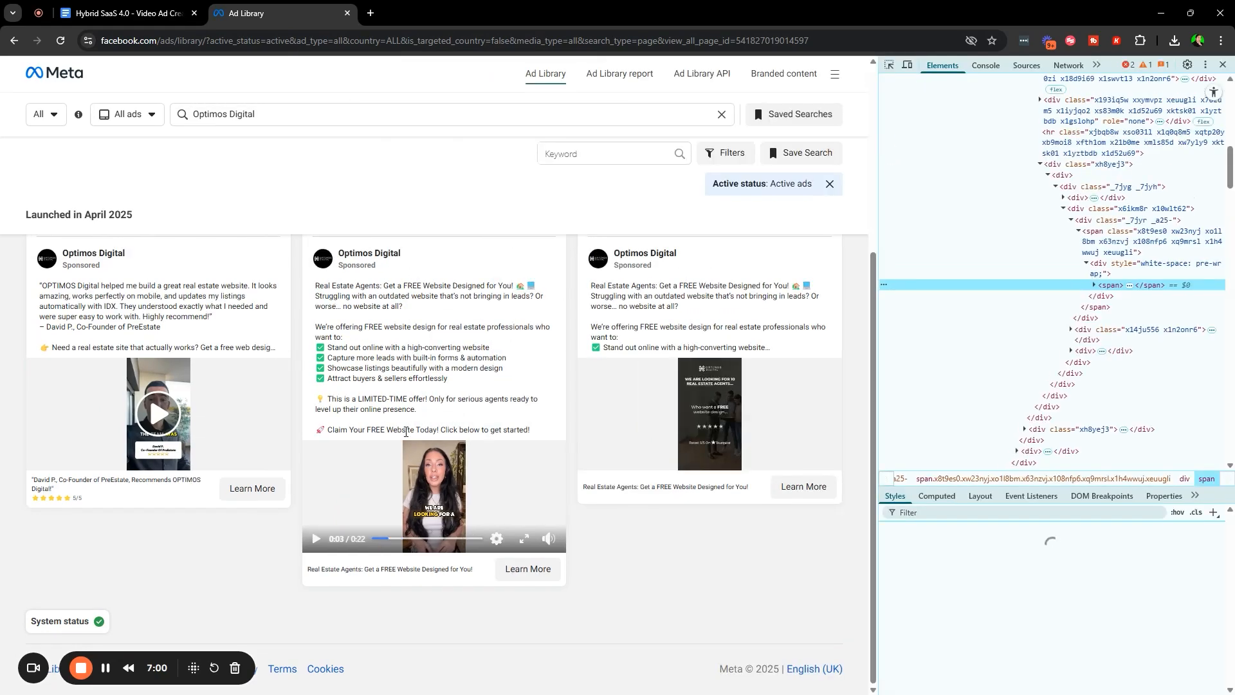
{"action": "left_click", "coordinate": [890, 65]}
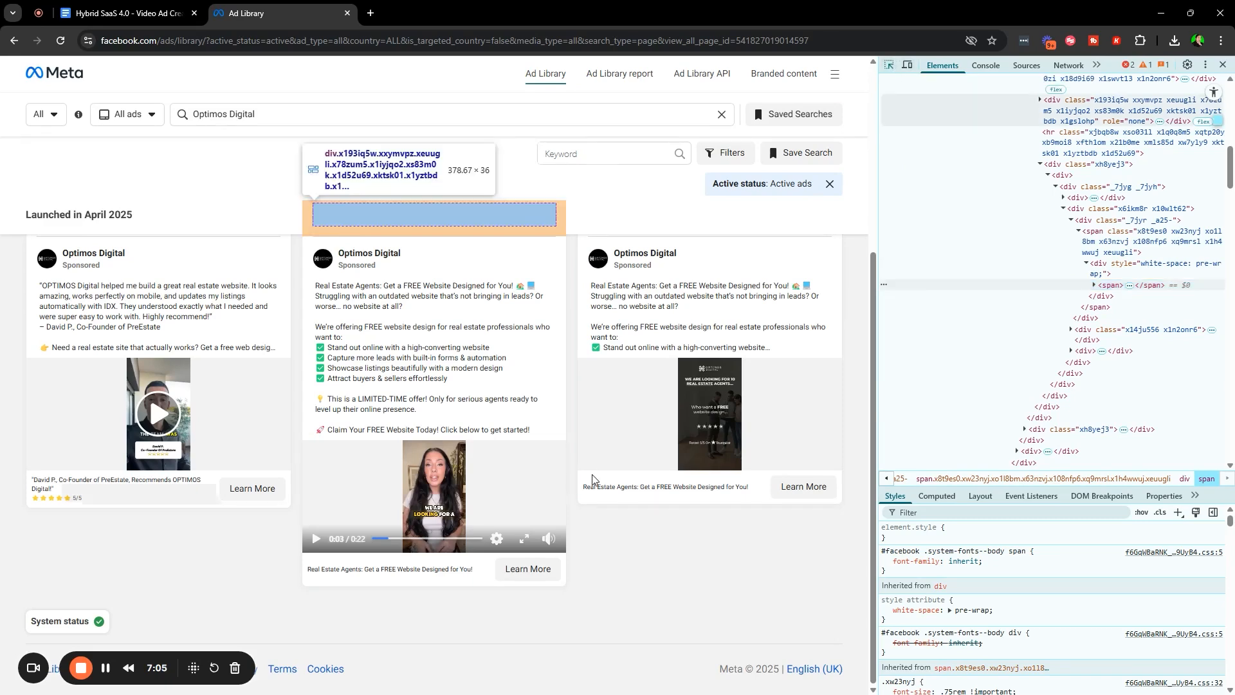
{"action": "left_click", "coordinate": [465, 476]}
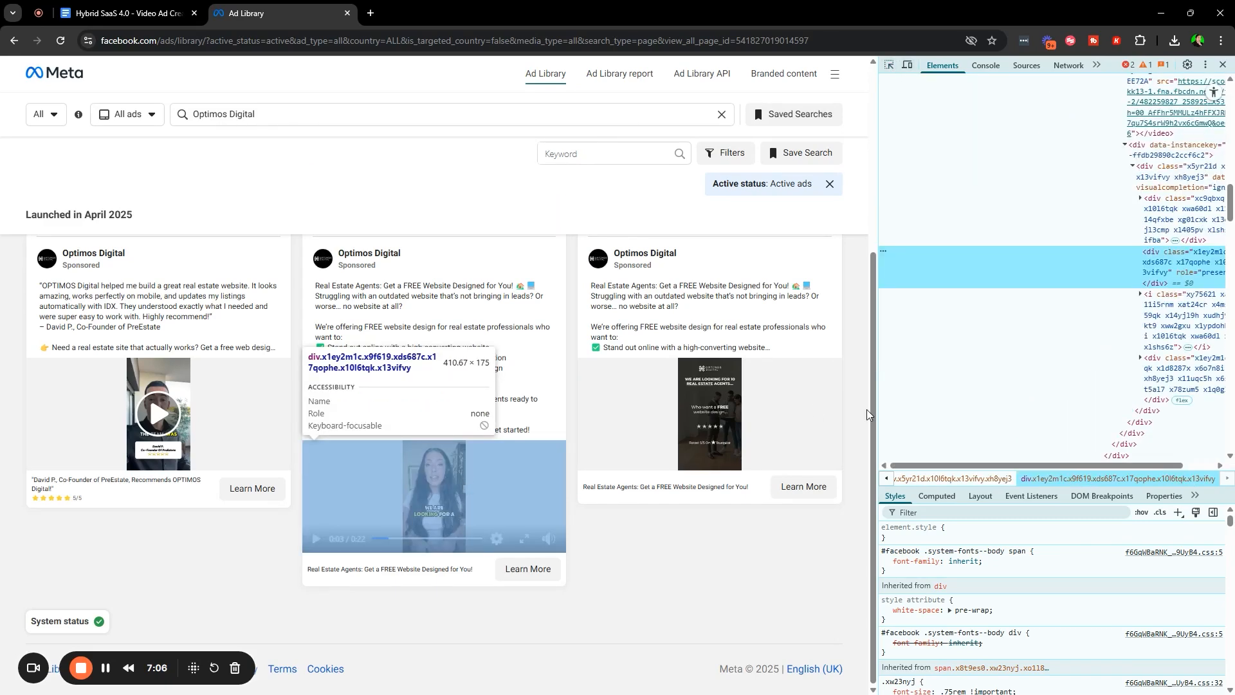
{"action": "left_click_drag", "start_coordinate": [990, 466], "coordinate": [1091, 464]}
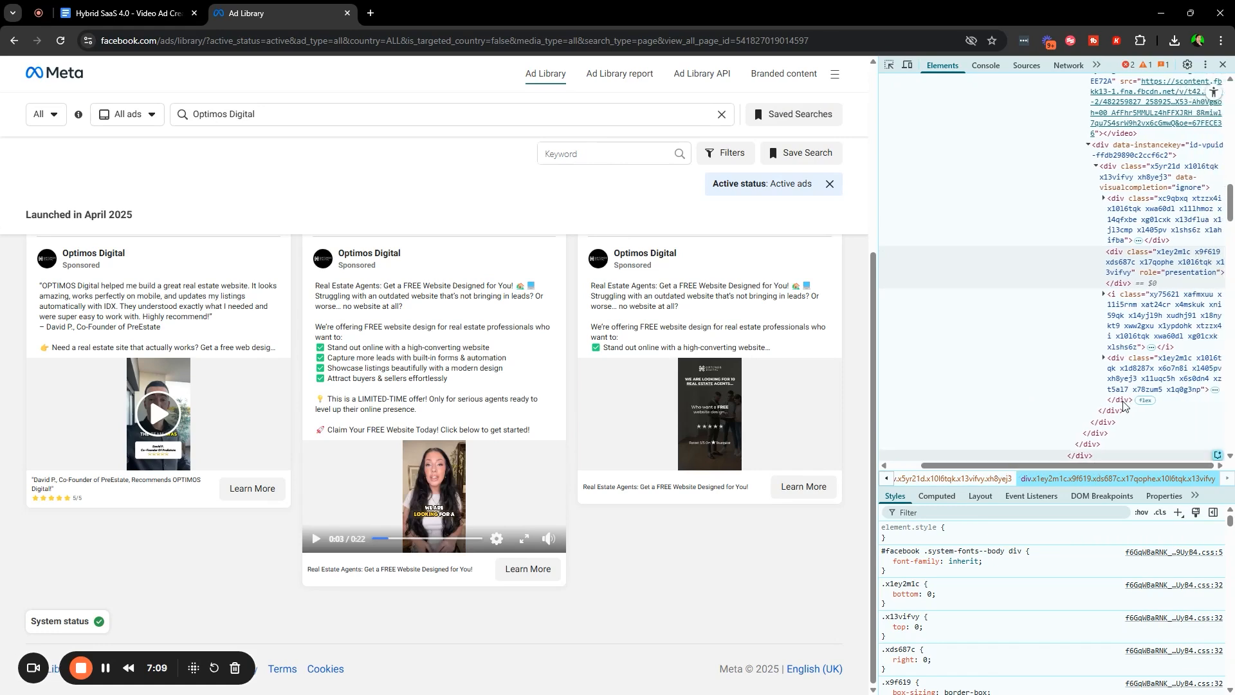
{"action": "scroll", "coordinate": [1124, 404], "scroll_direction": "up", "scroll_amount": 3}
{"action": "left_click", "coordinate": [1177, 166]}
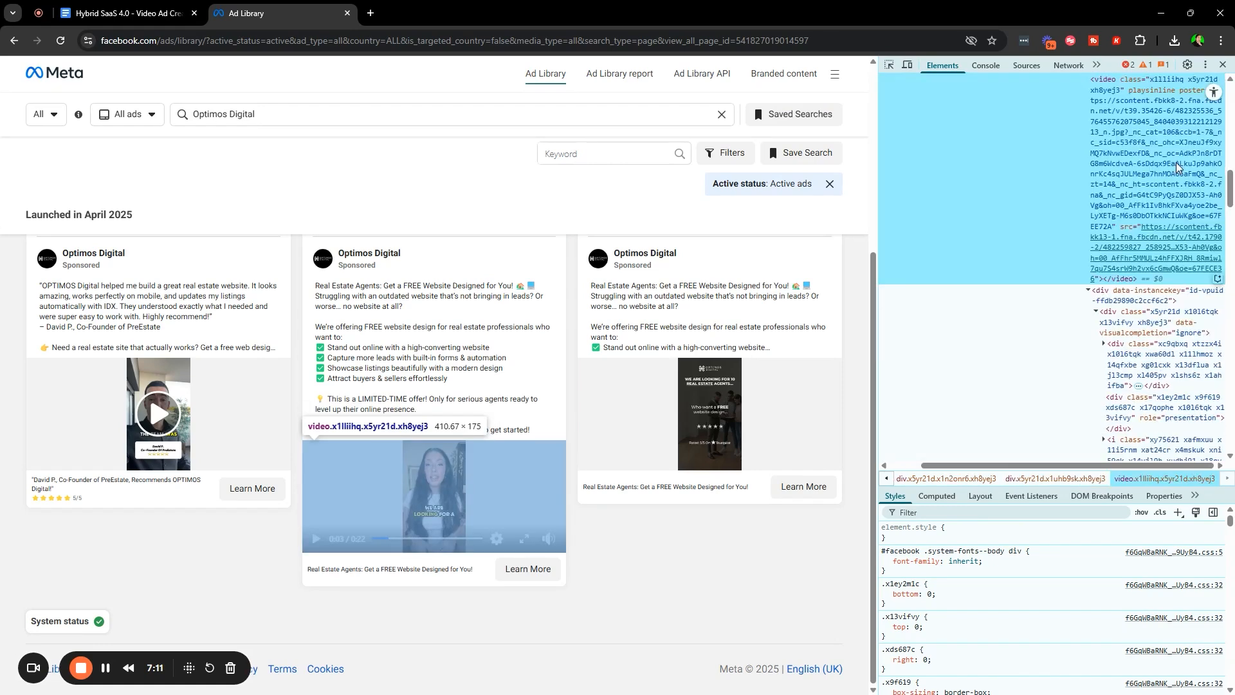
{"action": "double_click", "coordinate": [1151, 234]}
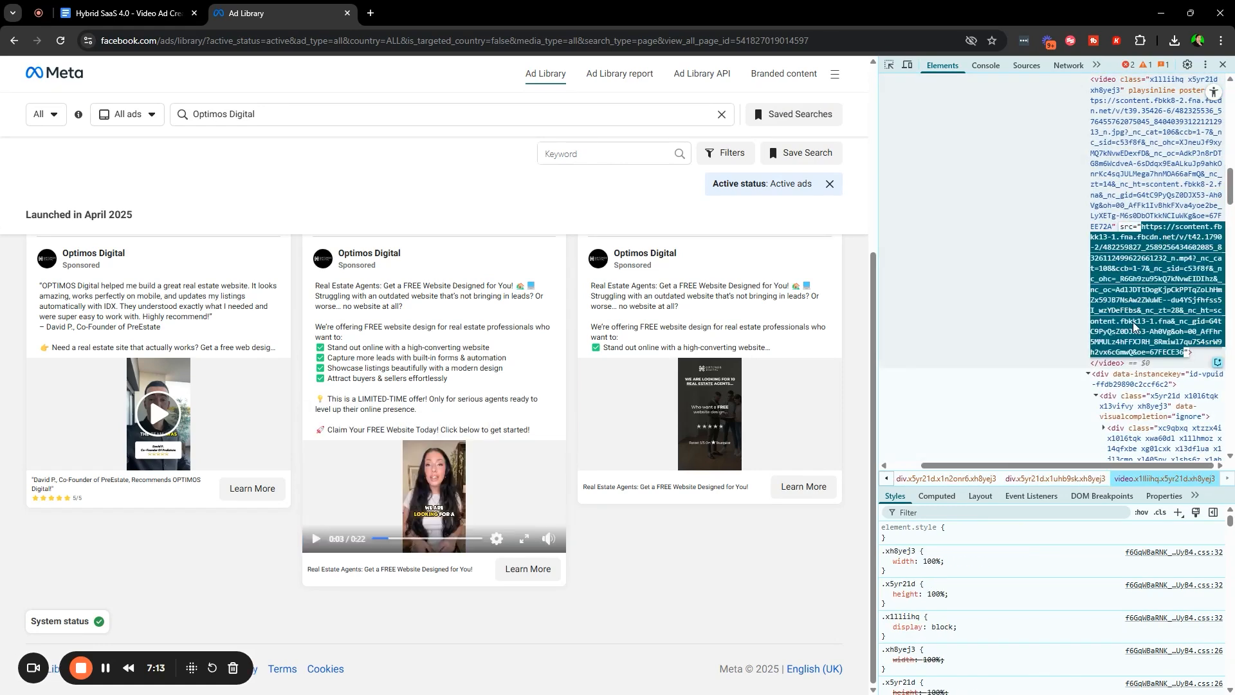
Load the copied video URL in a new browser tab, pause playback, and download the MP4 to the Downloads folder
{"action": "left_click", "coordinate": [372, 13]}
{"action": "key", "text": "ctrl+v"}
{"action": "key", "text": "Return"}
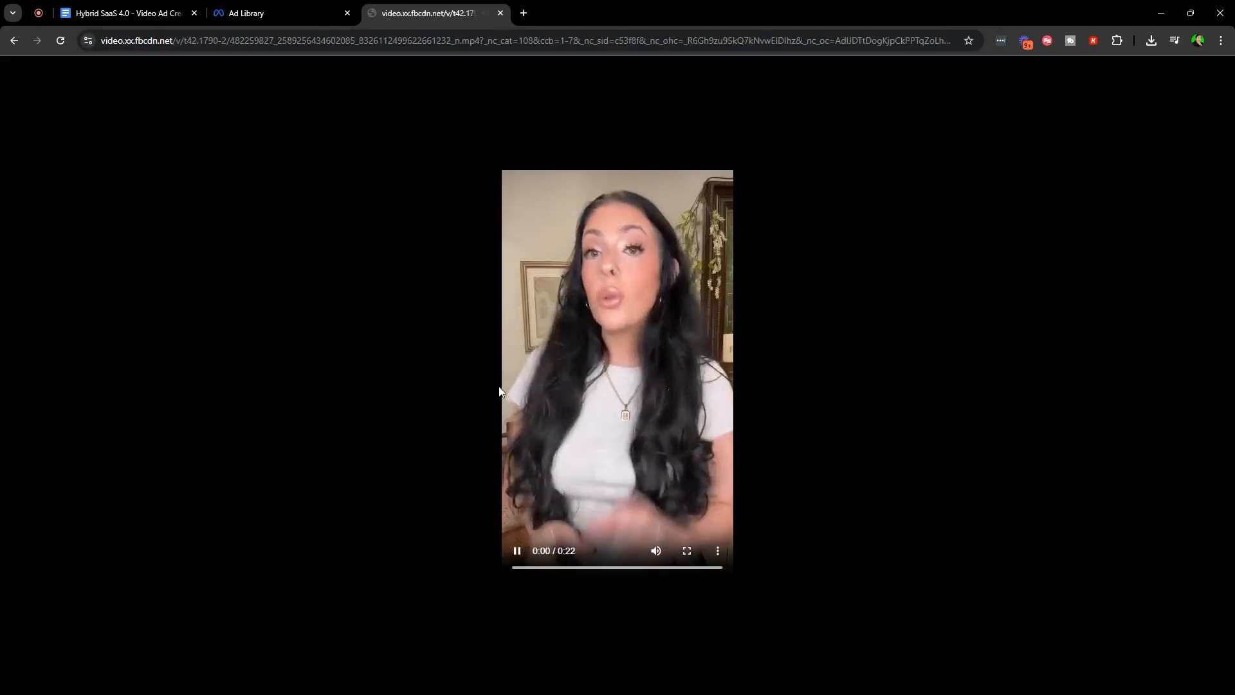
{"action": "left_click", "coordinate": [517, 550]}
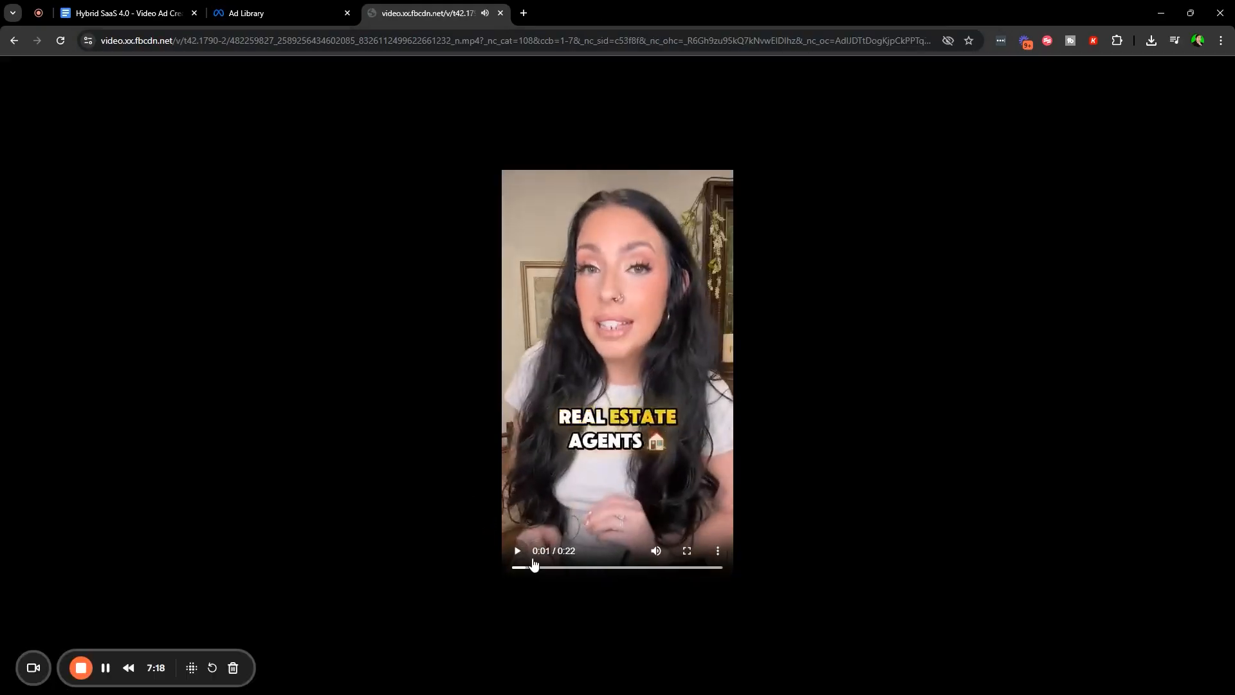
{"action": "left_click", "coordinate": [724, 556]}
{"action": "left_click", "coordinate": [657, 490]}
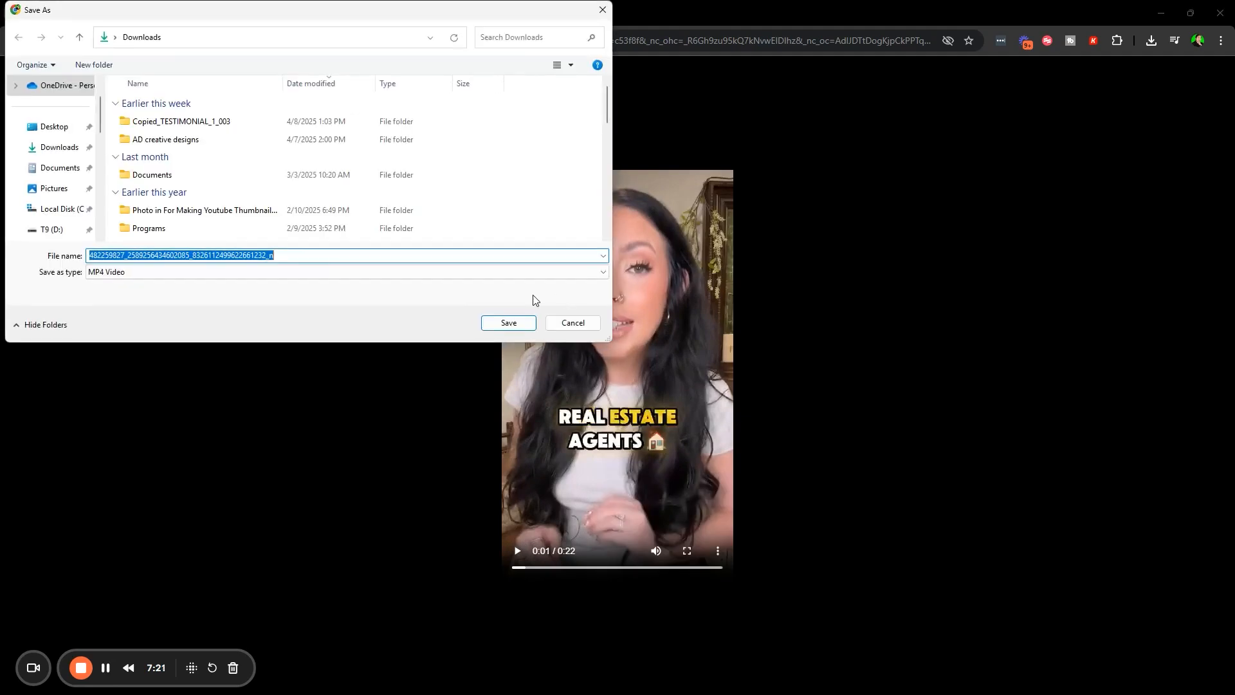
{"action": "left_click", "coordinate": [508, 322]}
Open Google Docs in a new browser tab and create a blank document
{"action": "left_click", "coordinate": [242, 6]}
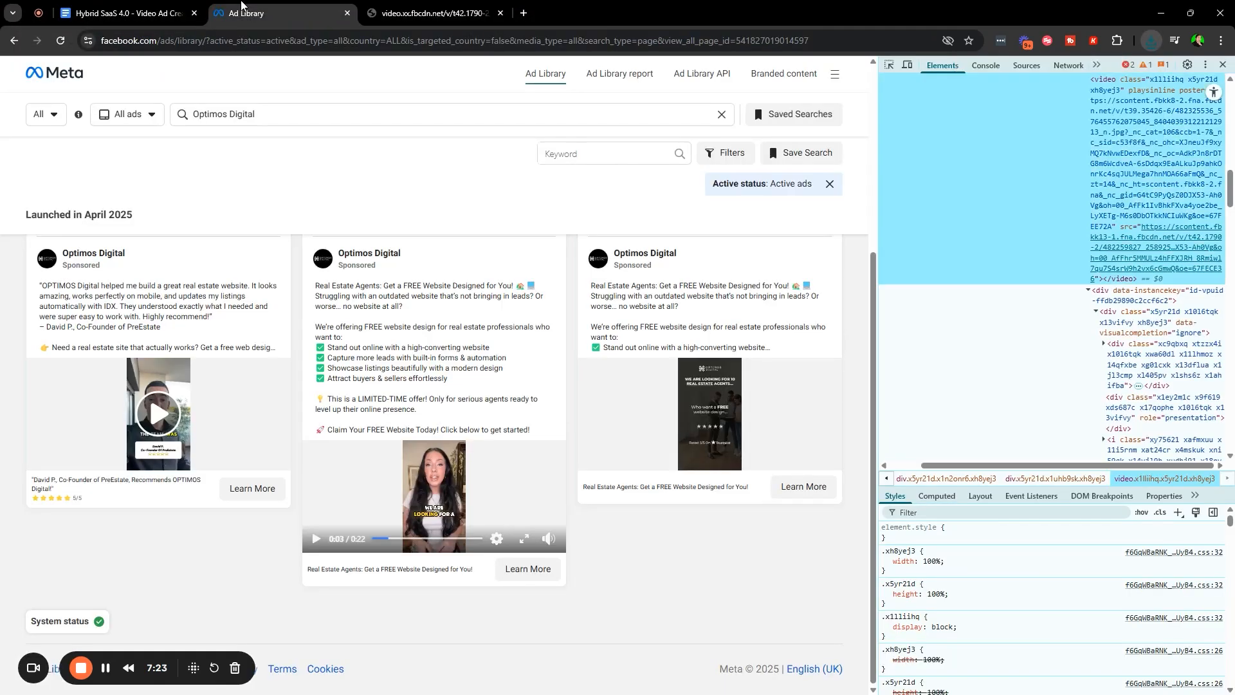
{"action": "left_click", "coordinate": [371, 6]}
{"action": "key", "text": "ctrl+t"}
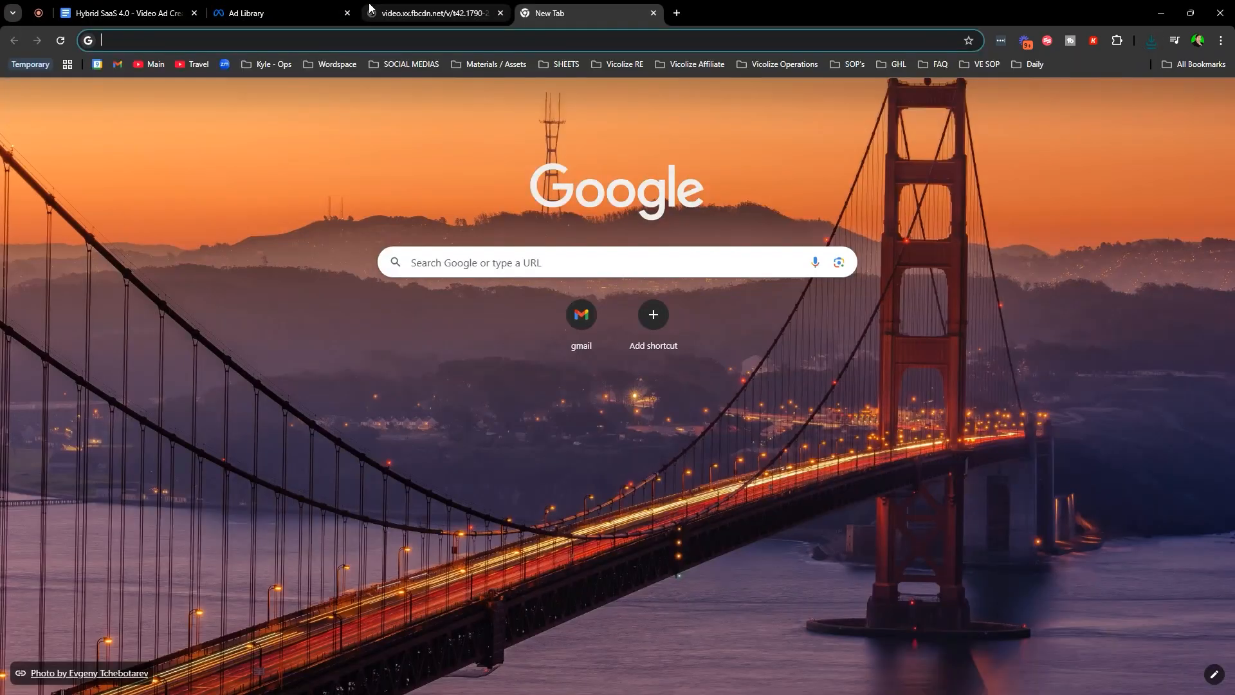
{"action": "type", "text": "docs"}
{"action": "key", "text": "Return"}
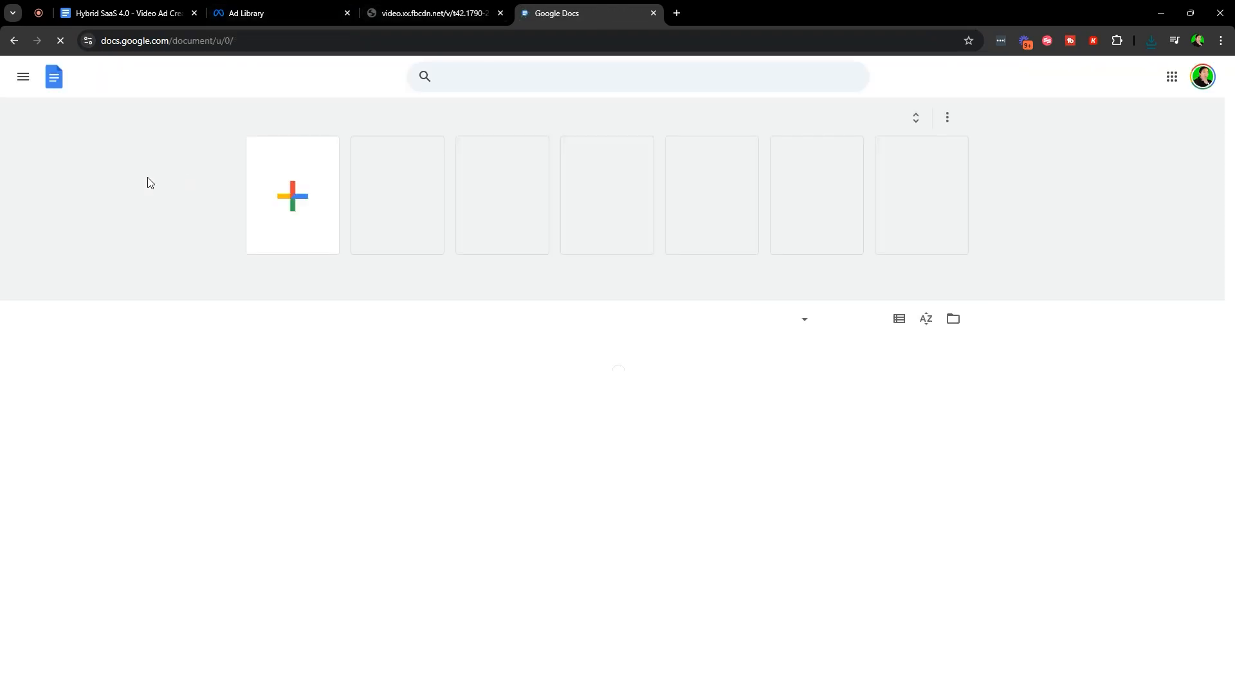
{"action": "left_click", "coordinate": [288, 190]}
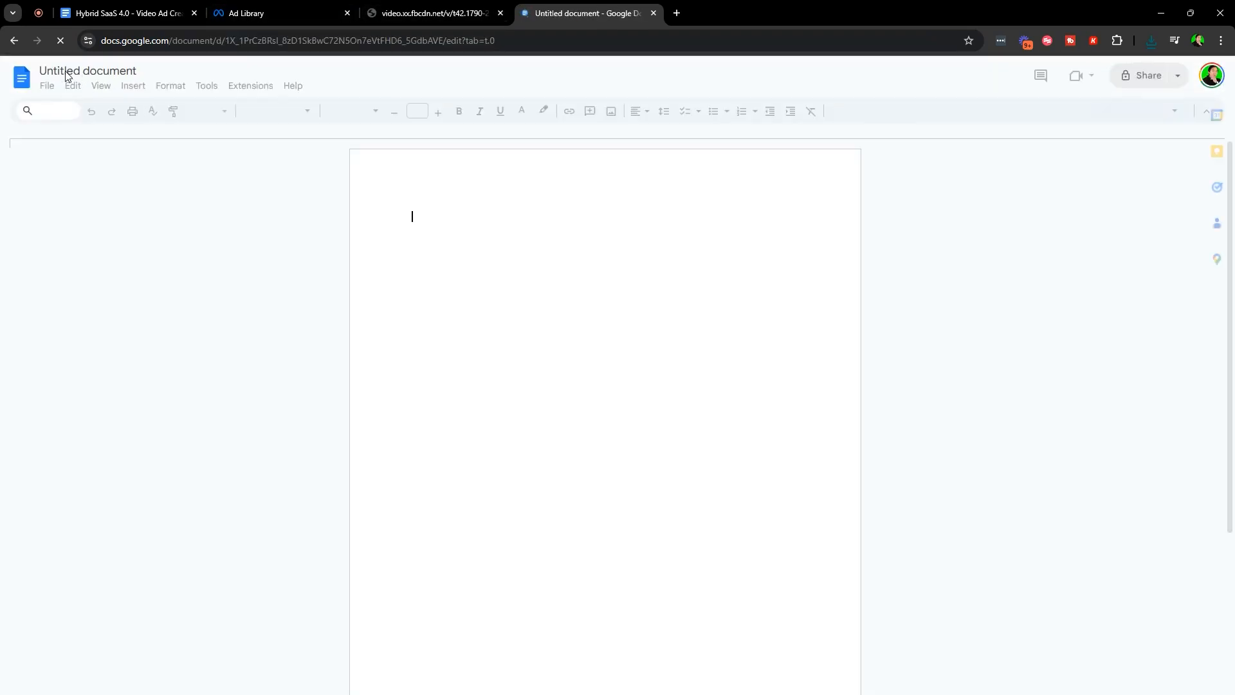
Name the blank document "Swipe Video Ads File"
{"action": "left_click", "coordinate": [116, 73]}
{"action": "type", "text": "Swipe Vdi"}
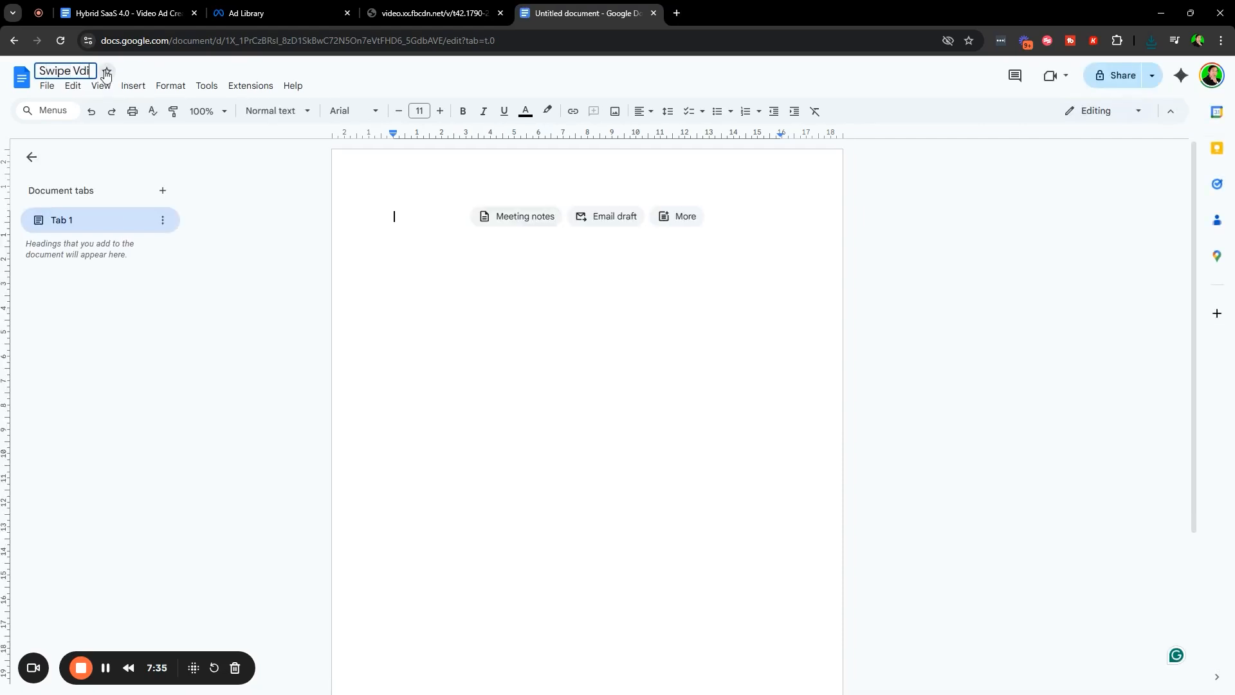
{"action": "key", "text": "BackSpace"}
{"action": "key", "text": "BackSpace"}
{"action": "type", "text": "ideo Ads File"}
{"action": "key", "text": "Return"}
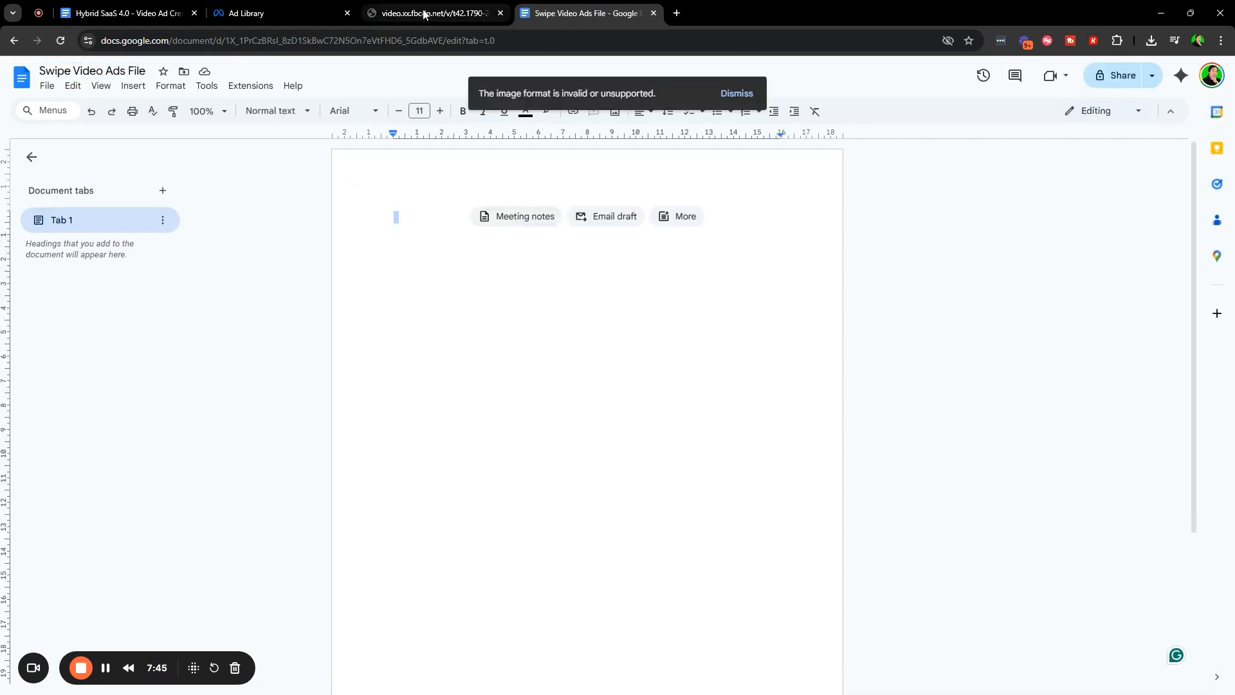
Copy the ad video's web address, paste it into the Swipe Video Ads File document, and dismiss the image format notice
{"action": "left_click", "coordinate": [421, 13]}
{"action": "left_click", "coordinate": [477, 41]}
{"action": "left_click", "coordinate": [585, 13]}
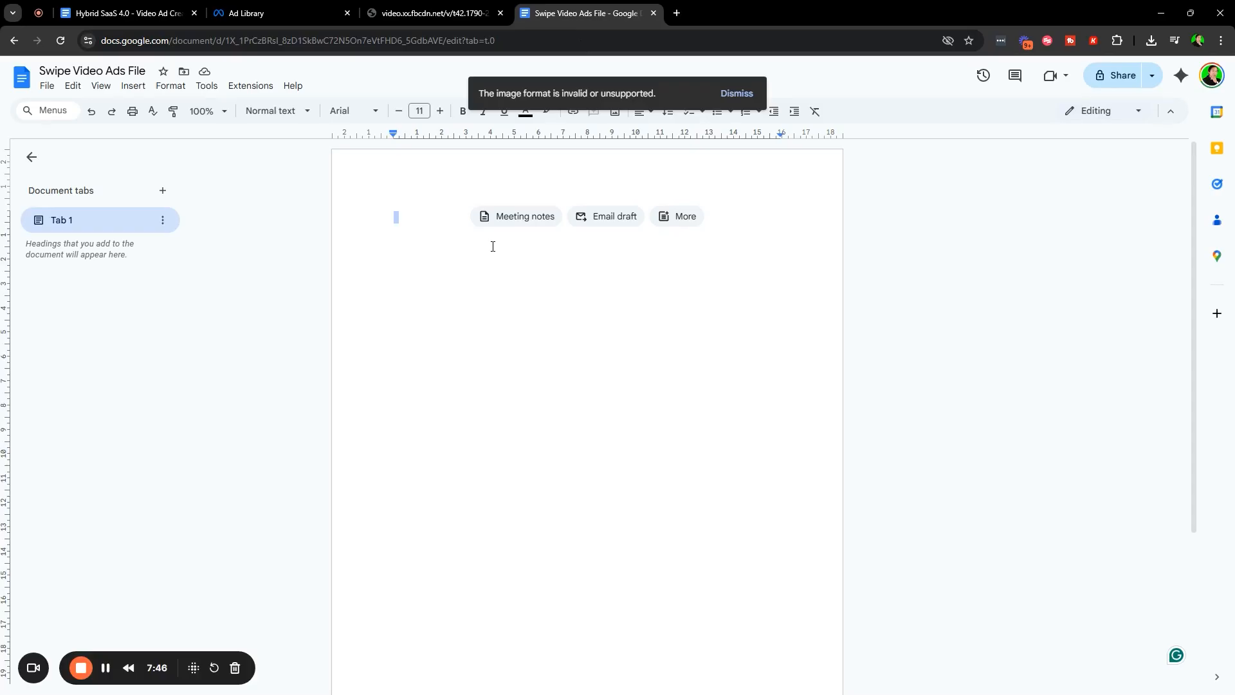
{"action": "key", "text": "ctrl+v"}
{"action": "key", "text": "Return"}
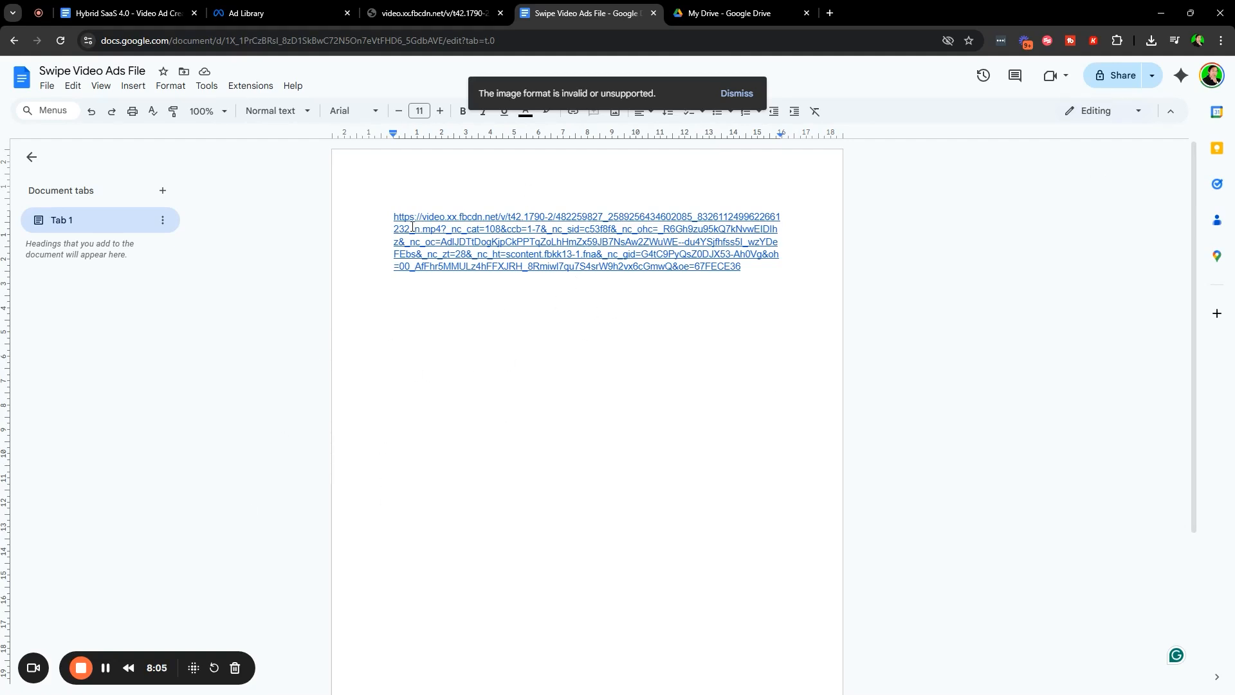
{"action": "left_click", "coordinate": [736, 94]}
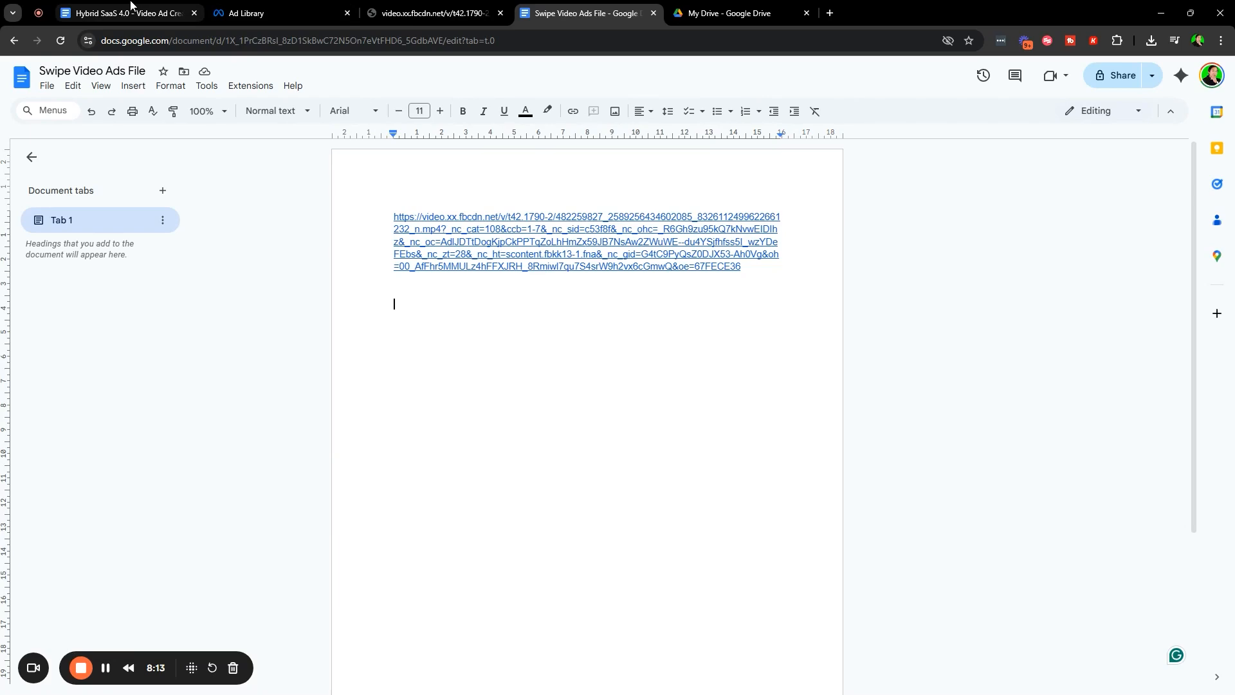
Return to the Video Ad Creation lesson and highlight the Structuring Your Video Ad heading, its Goal line, and the UGC Framework line
{"action": "left_click", "coordinate": [130, 4]}
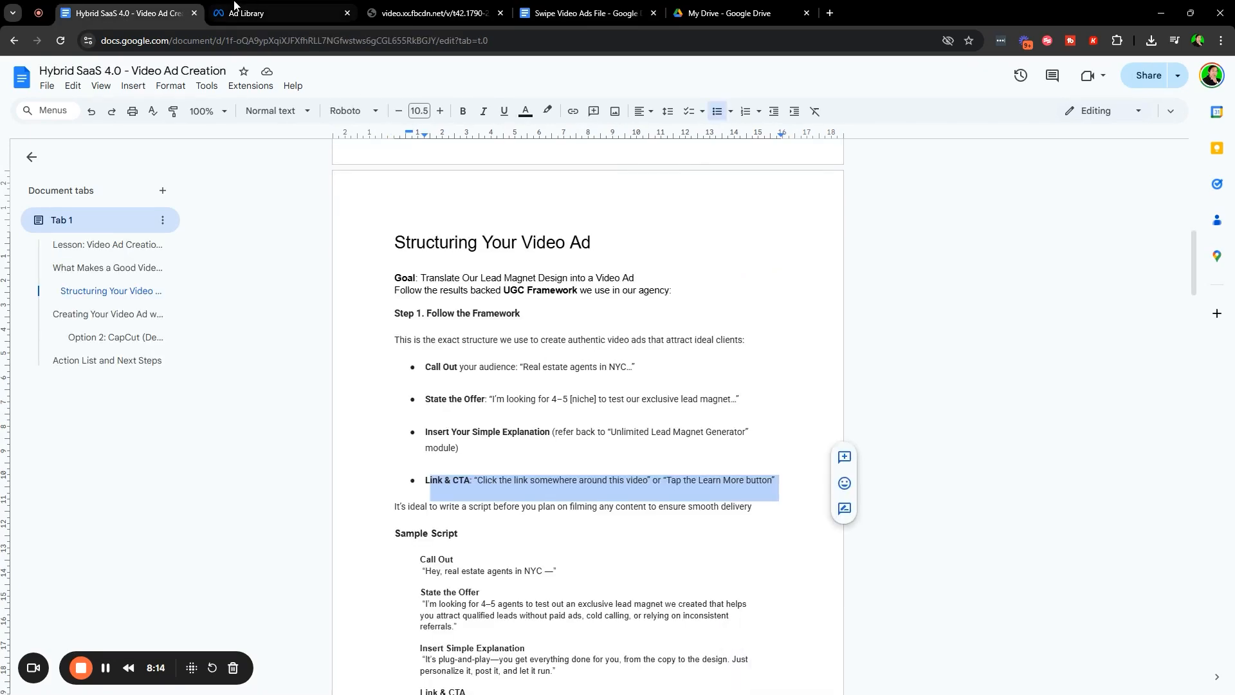
{"action": "scroll", "coordinate": [651, 553], "scroll_direction": "up", "scroll_amount": 15}
{"action": "scroll", "coordinate": [651, 554], "scroll_direction": "down", "scroll_amount": 5}
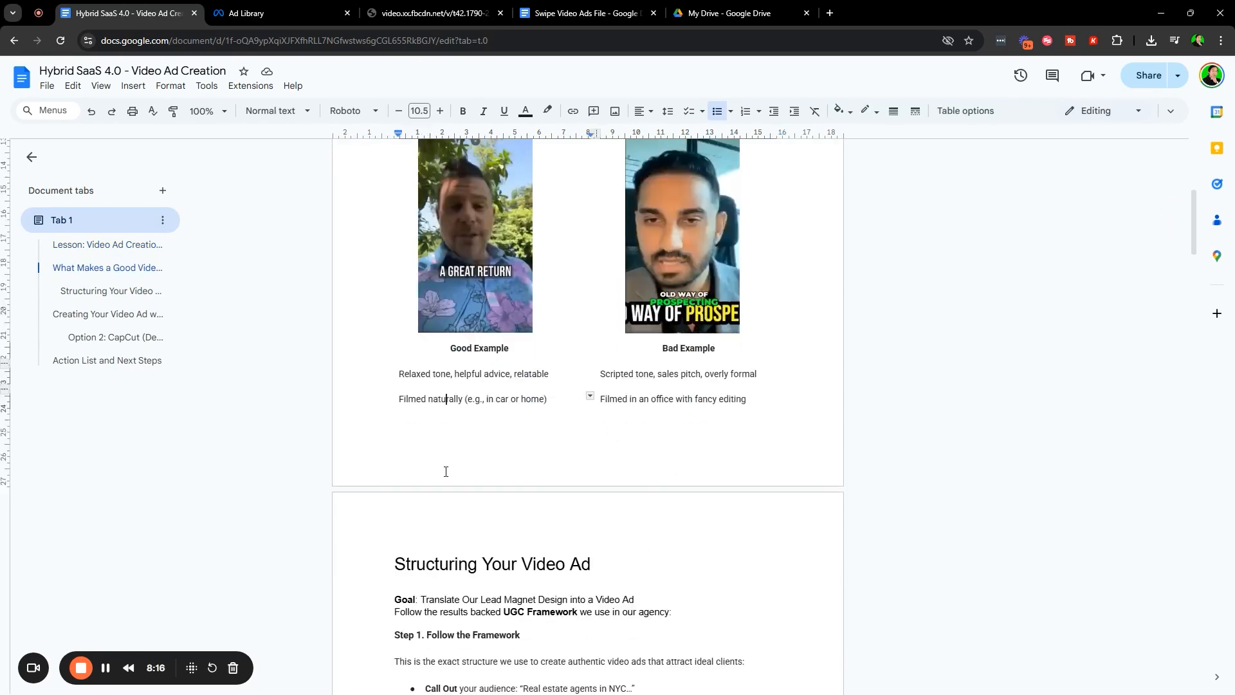
{"action": "scroll", "coordinate": [508, 441], "scroll_direction": "down", "scroll_amount": 4}
{"action": "left_click_drag", "start_coordinate": [380, 303], "coordinate": [645, 302]}
{"action": "left_click", "coordinate": [674, 353]}
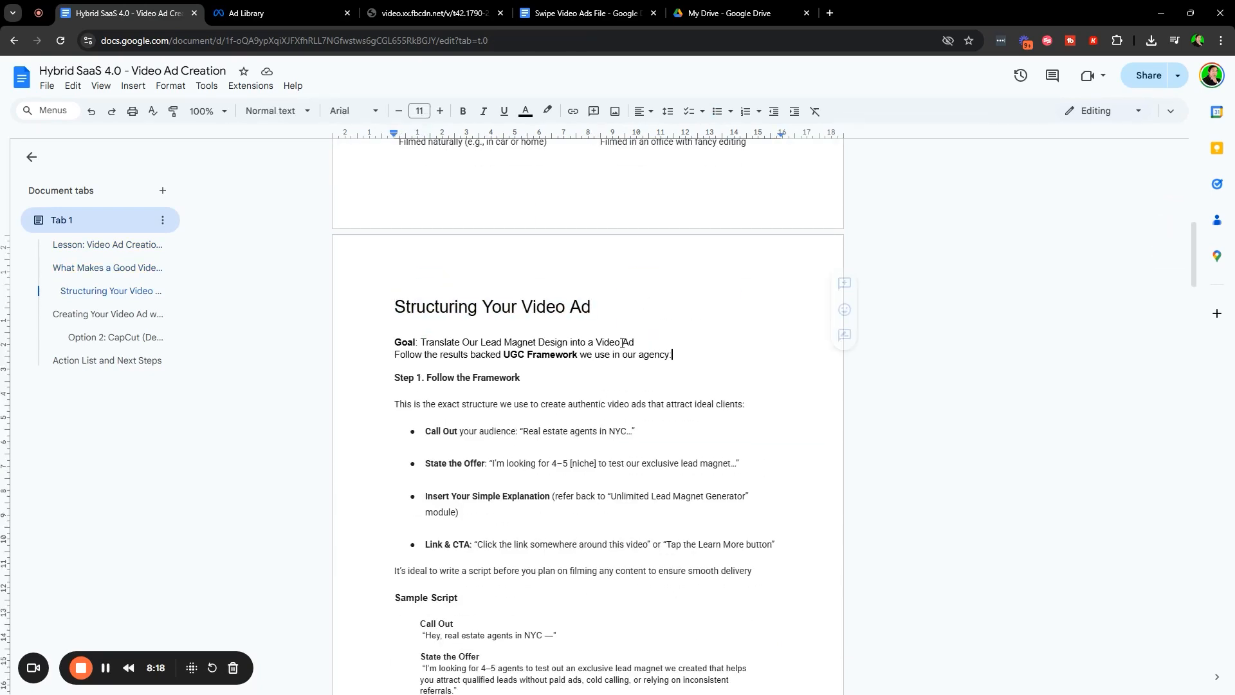
{"action": "left_click_drag", "start_coordinate": [386, 341], "coordinate": [661, 341]}
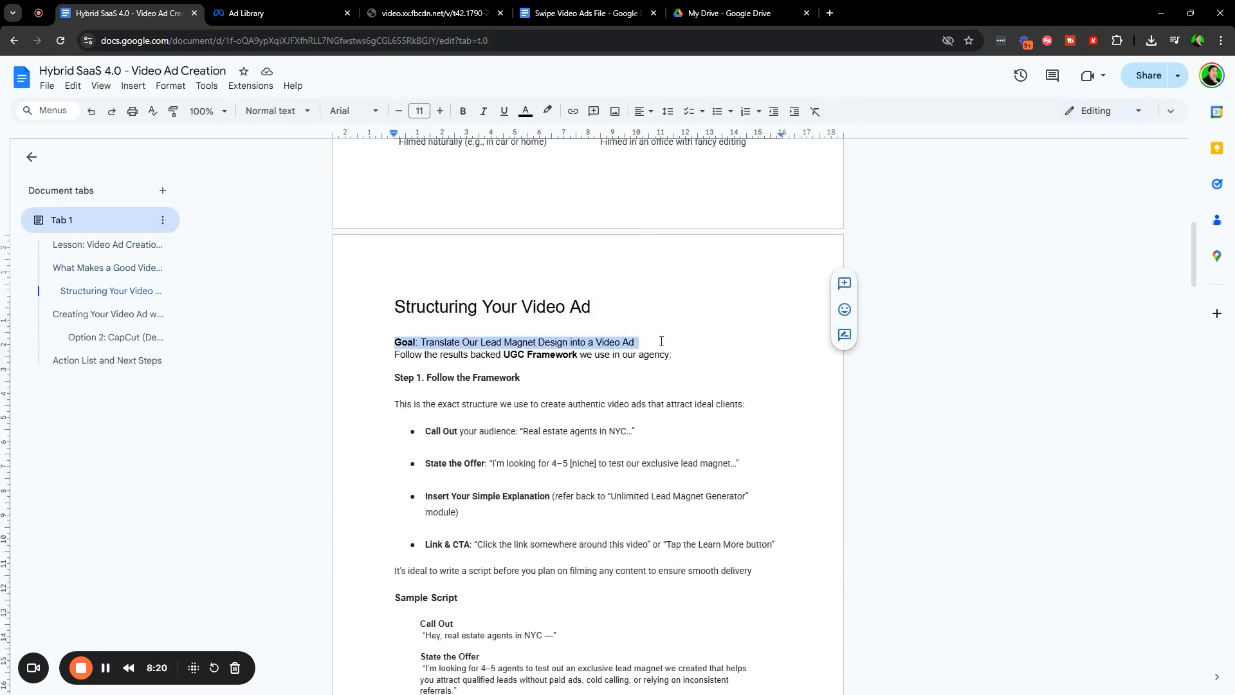
{"action": "left_click", "coordinate": [702, 461]}
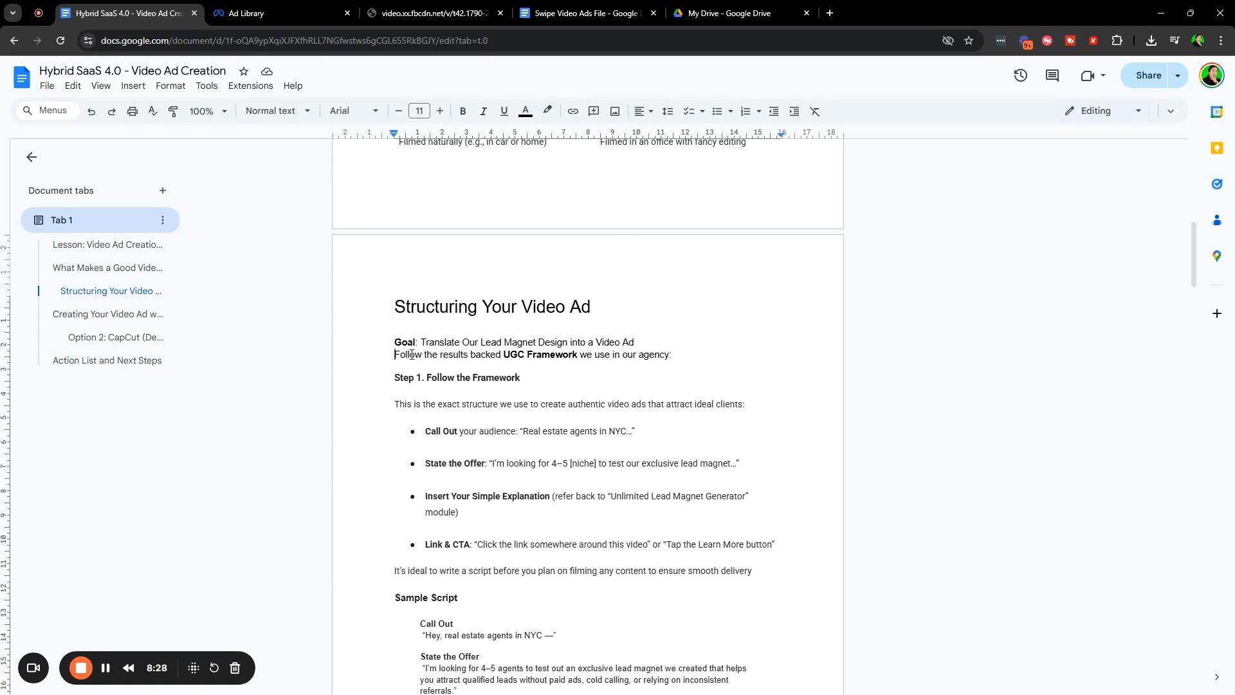
{"action": "left_click_drag", "start_coordinate": [389, 358], "coordinate": [695, 353]}
{"action": "left_click", "coordinate": [540, 464]}
Highlight the Step 1. Follow the Framework heading and the sentence introducing the structure for authentic video ads
{"action": "scroll", "coordinate": [586, 434], "scroll_direction": "down", "scroll_amount": 2}
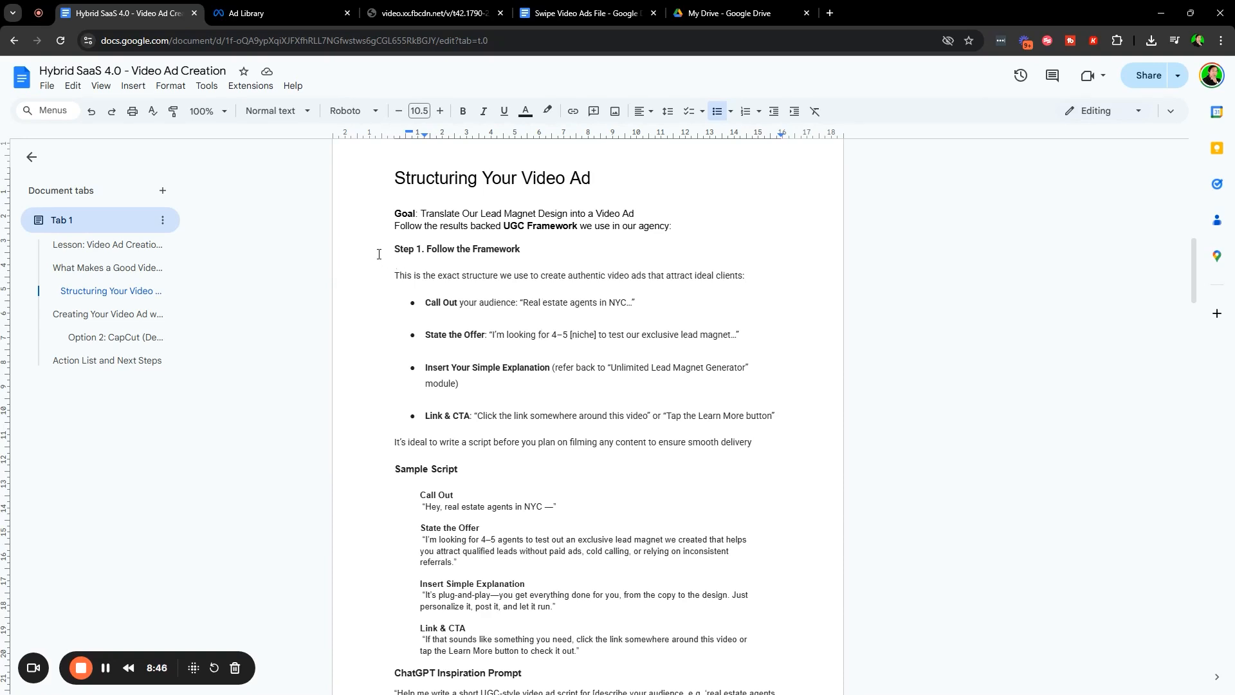
{"action": "left_click_drag", "start_coordinate": [379, 254], "coordinate": [568, 257]}
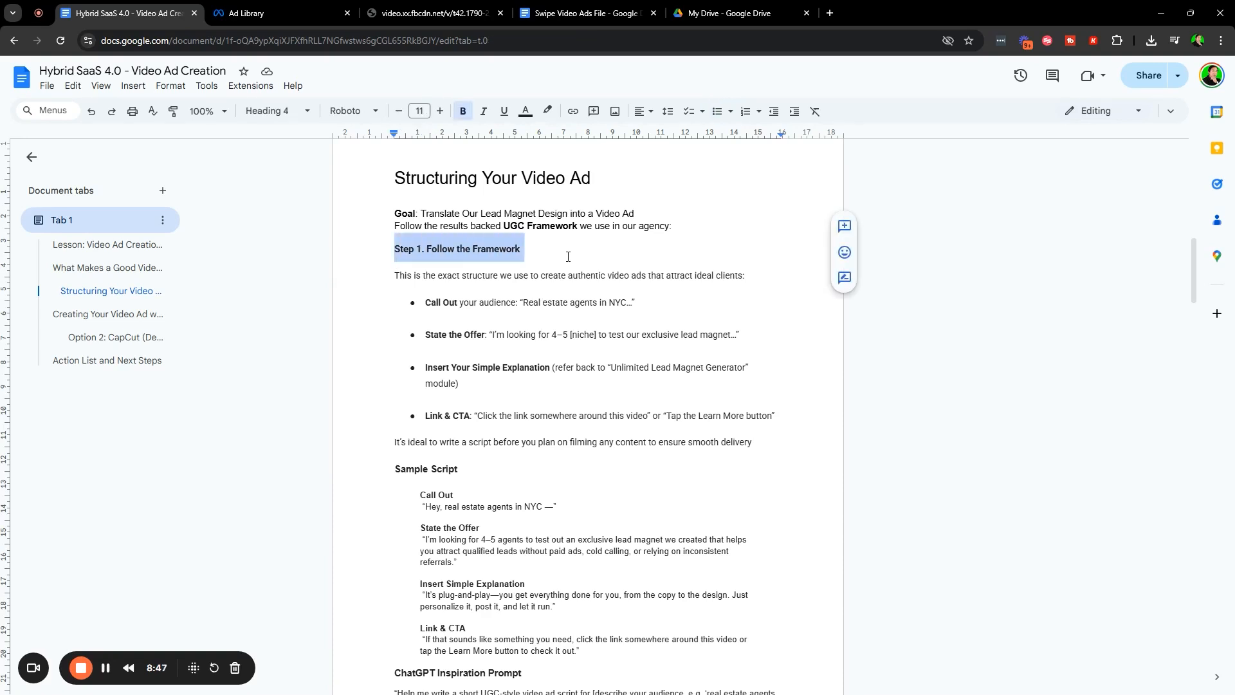
{"action": "left_click", "coordinate": [387, 273]}
{"action": "left_click_drag", "start_coordinate": [394, 275], "coordinate": [732, 293]}
{"action": "left_click", "coordinate": [636, 468]}
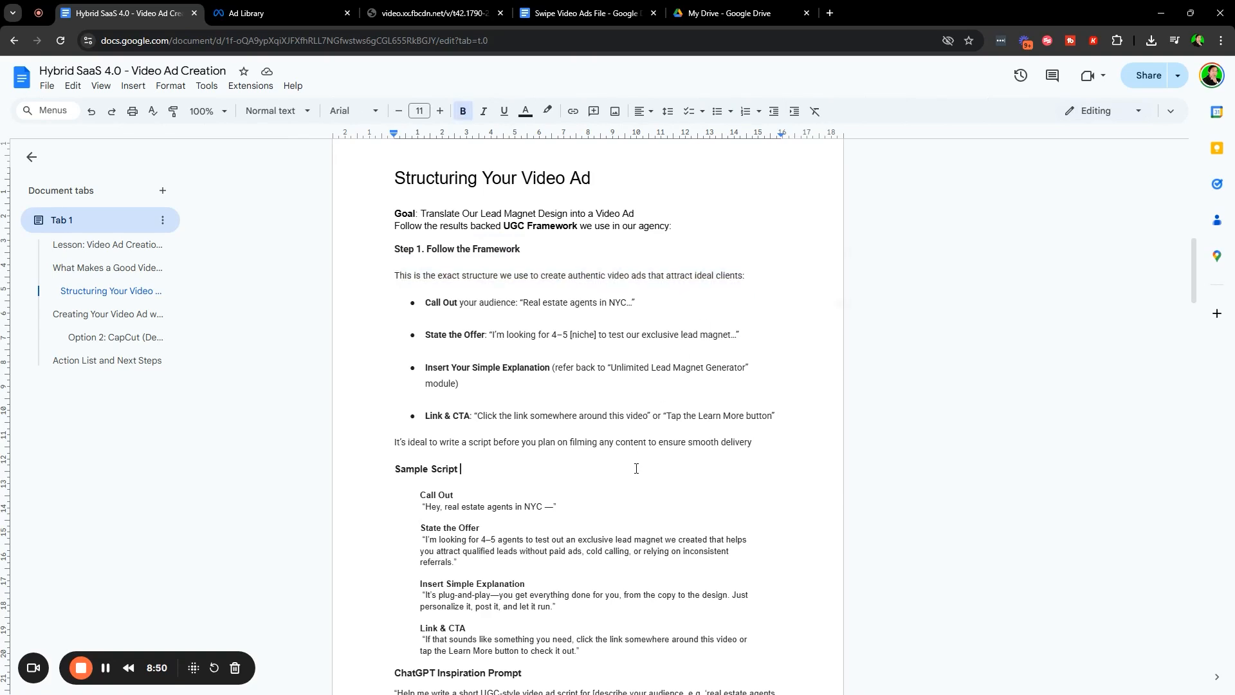
Highlight the Call Out your audience point in the framework list
{"action": "scroll", "coordinate": [636, 468], "scroll_direction": "down", "scroll_amount": 1}
{"action": "left_click_drag", "start_coordinate": [423, 238], "coordinate": [642, 251]}
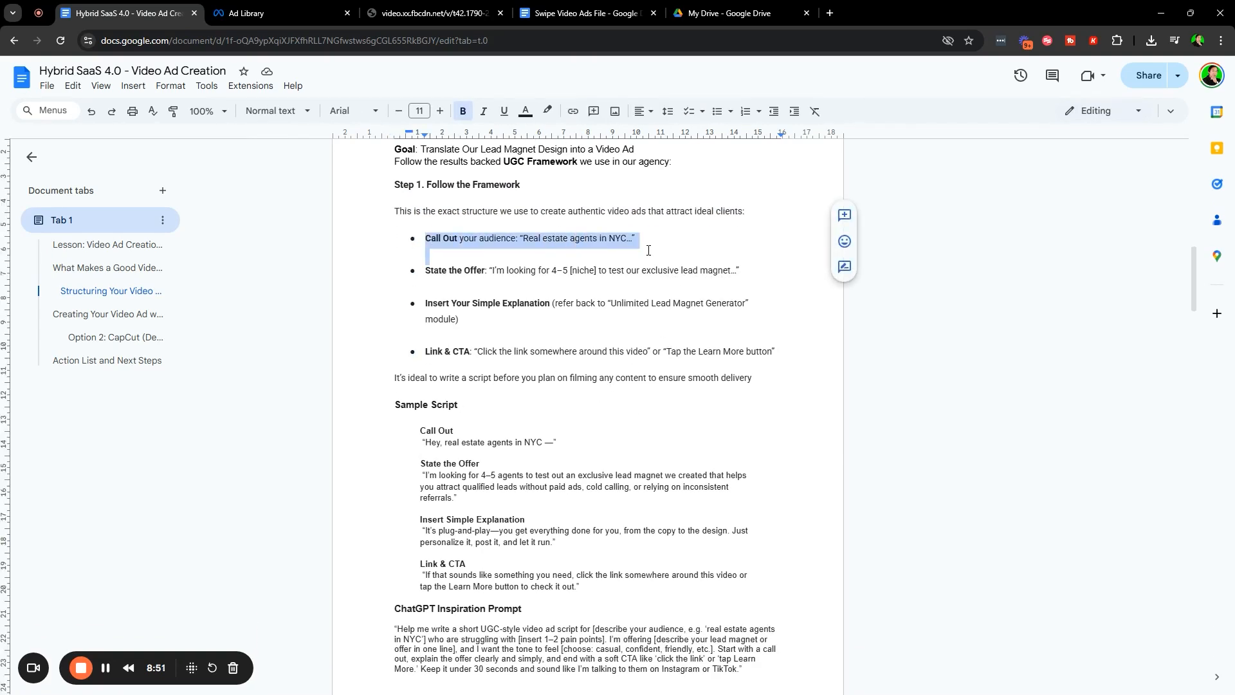
{"action": "left_click", "coordinate": [634, 425]}
{"action": "scroll", "coordinate": [634, 425], "scroll_direction": "up", "scroll_amount": 2}
{"action": "left_click_drag", "start_coordinate": [436, 366], "coordinate": [665, 368]}
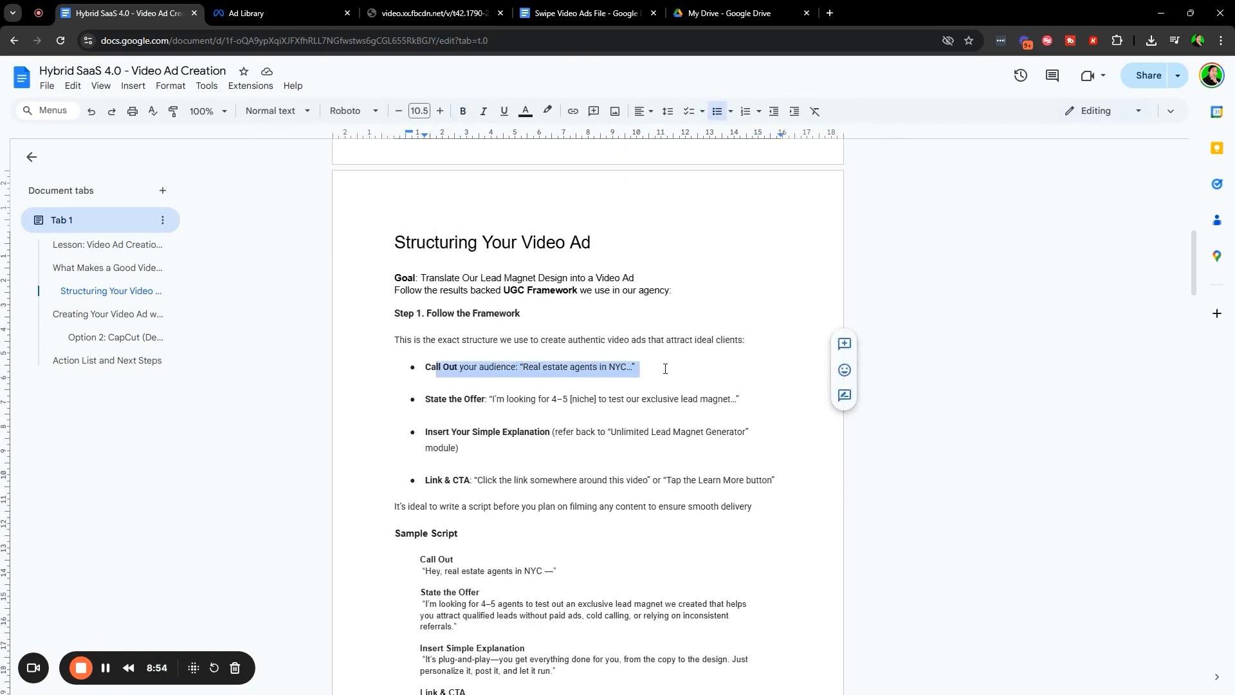
{"action": "left_click", "coordinate": [548, 348]}
Glance at the ad video and the Ad Library, and return to the lesson to highlight the State the Offer point
{"action": "left_click", "coordinate": [443, 15]}
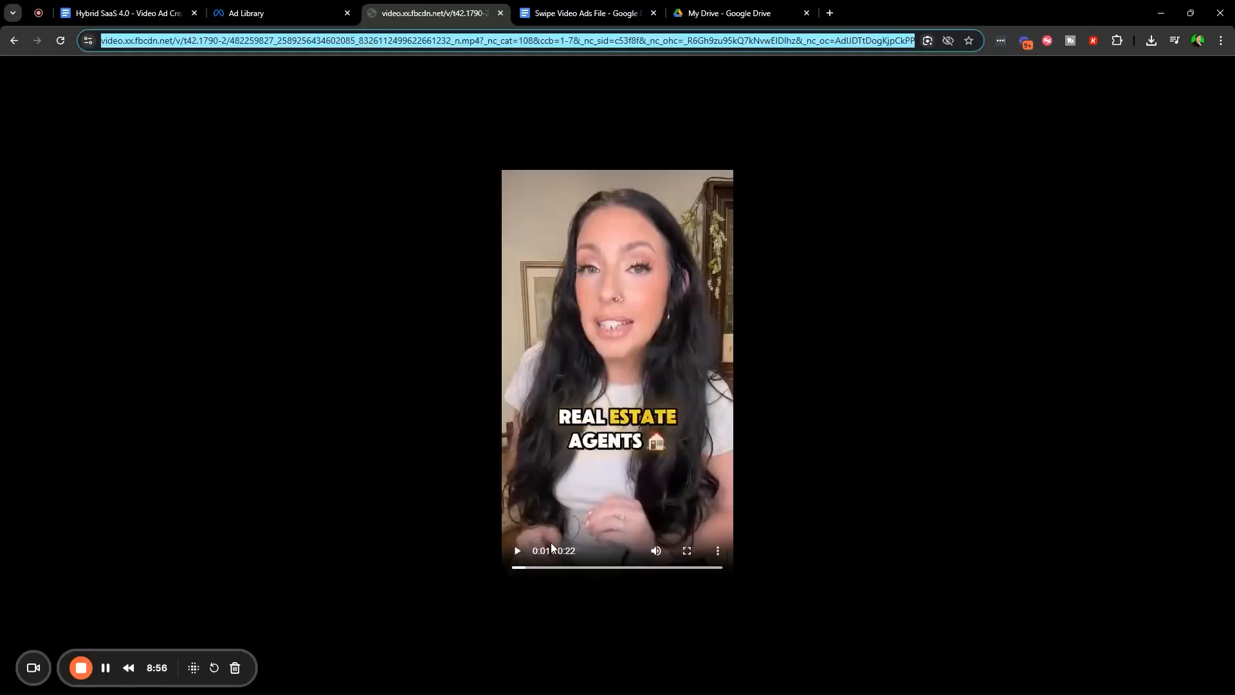
{"action": "left_click", "coordinate": [293, 9]}
{"action": "left_click", "coordinate": [147, 6]}
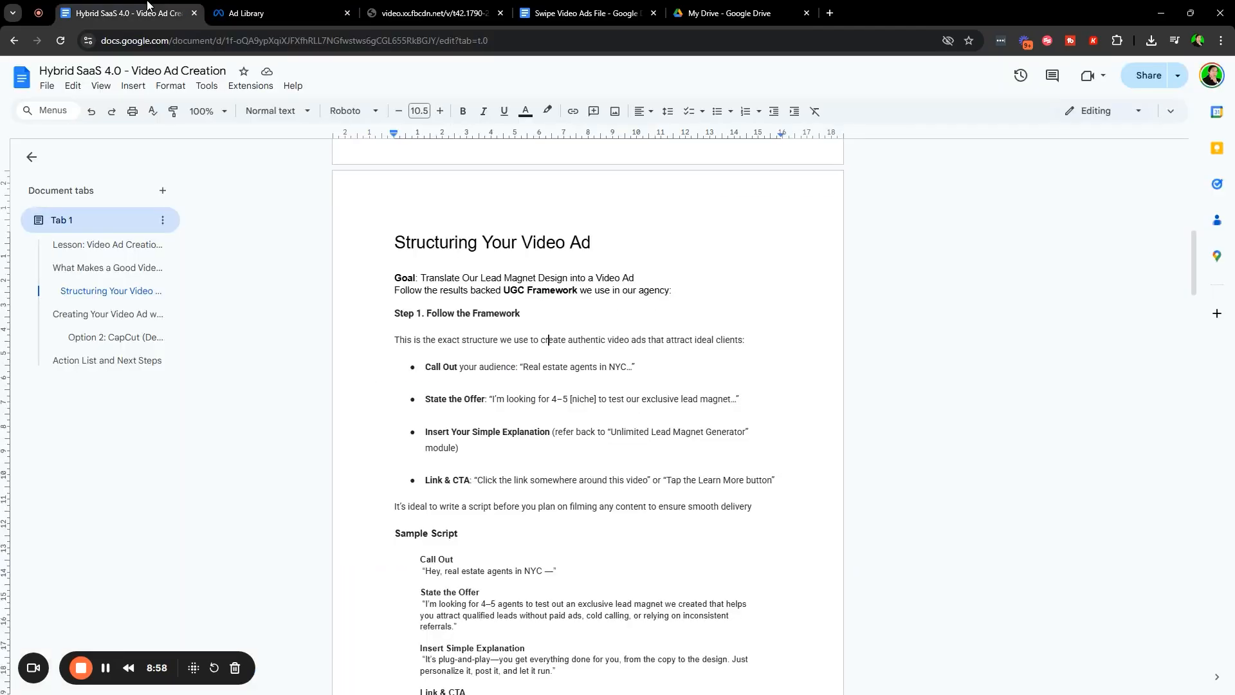
{"action": "scroll", "coordinate": [435, 334], "scroll_direction": "down", "scroll_amount": 1}
{"action": "left_click_drag", "start_coordinate": [434, 336], "coordinate": [745, 337]}
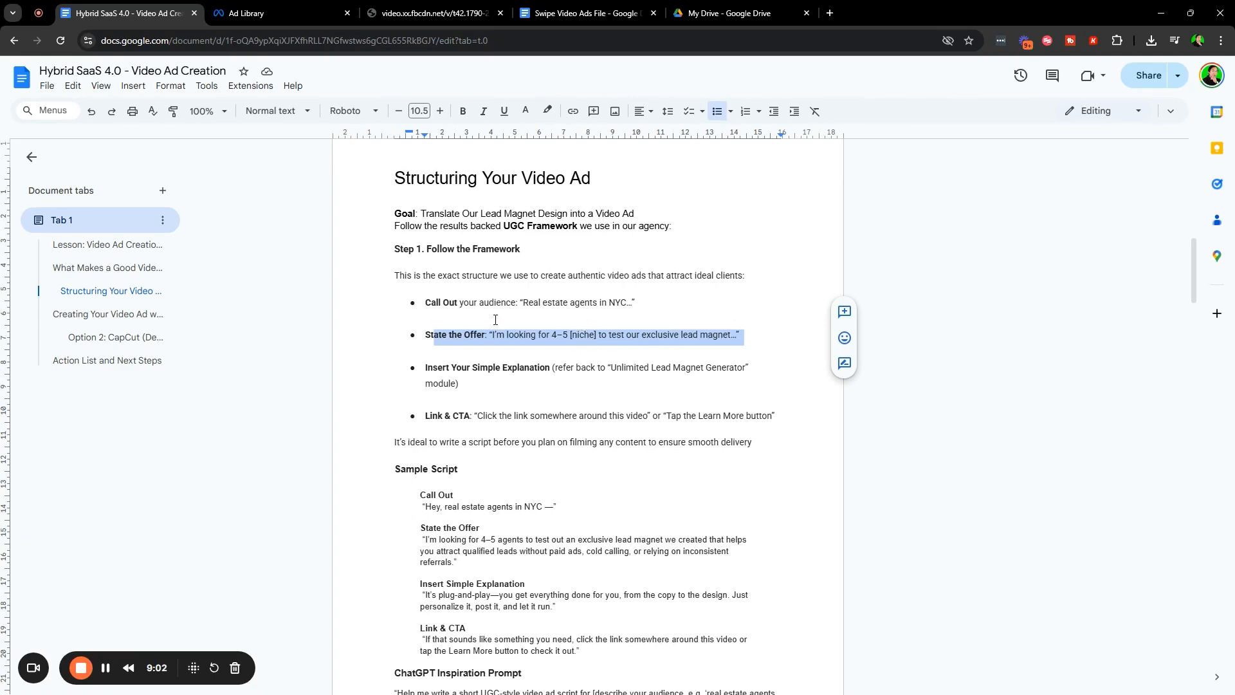
Check the real estate agent ad video at its opening and around 0:04, and return to the Video Ad Creation lesson
{"action": "left_click", "coordinate": [283, 8]}
{"action": "left_click", "coordinate": [425, 13]}
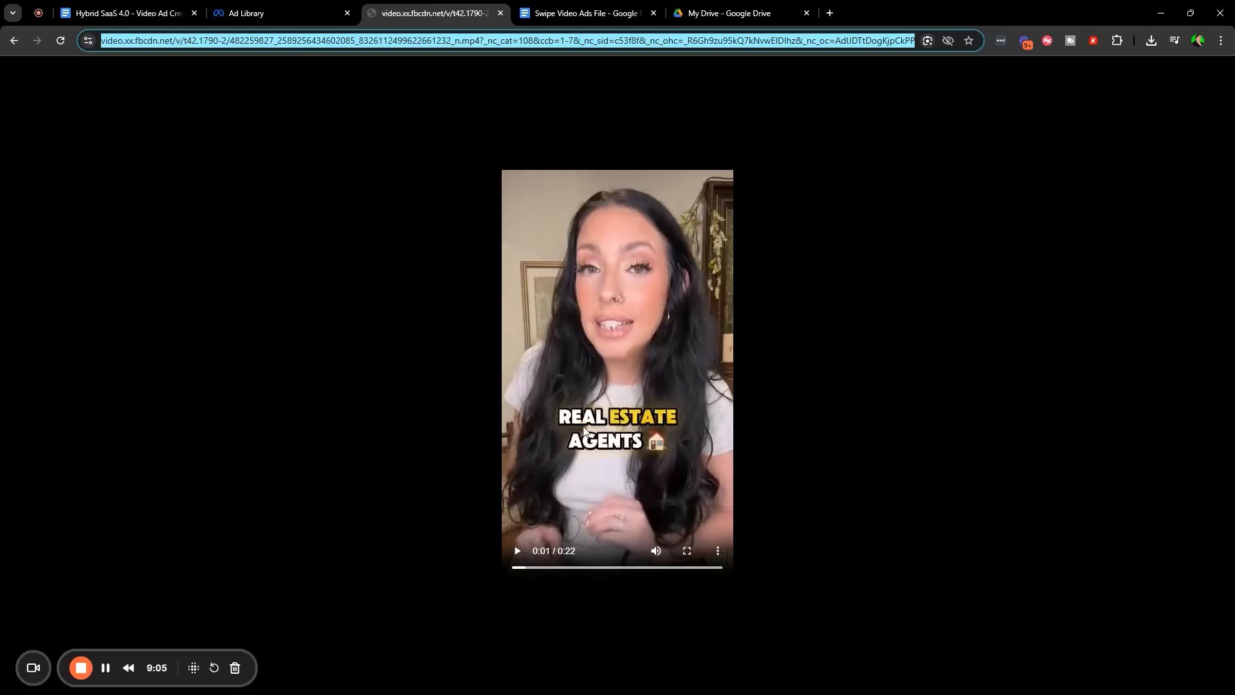
{"action": "left_click", "coordinate": [554, 568]}
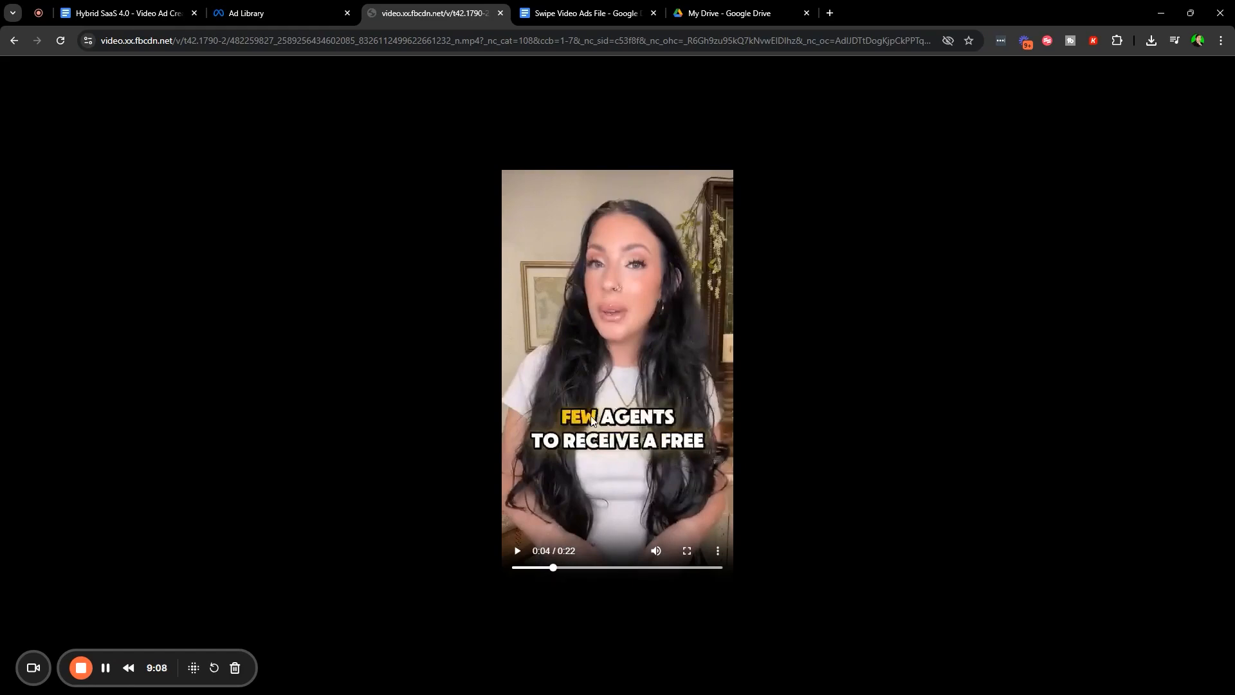
{"action": "left_click", "coordinate": [270, 9]}
{"action": "left_click", "coordinate": [187, 12]}
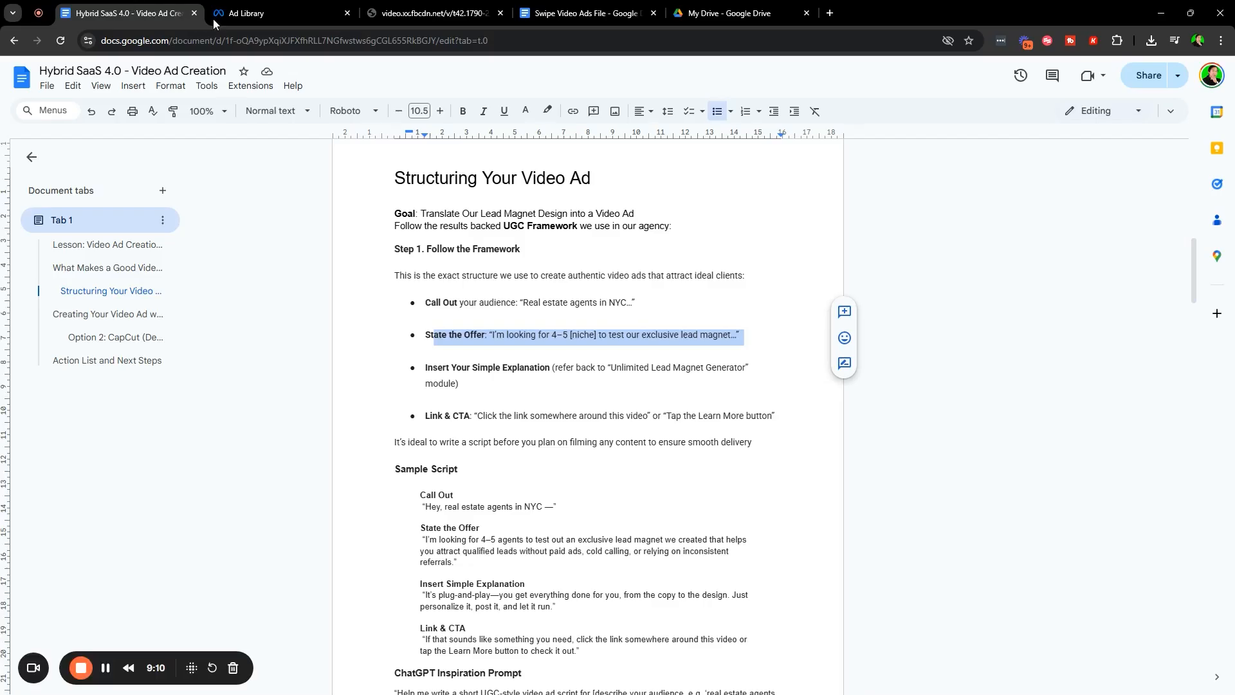
Highlight the Insert Your Simple Explanation point and its reference to the Unlimited Lead Magnet Generator module
{"action": "triple_click", "coordinate": [468, 375]}
{"action": "left_click", "coordinate": [459, 383]}
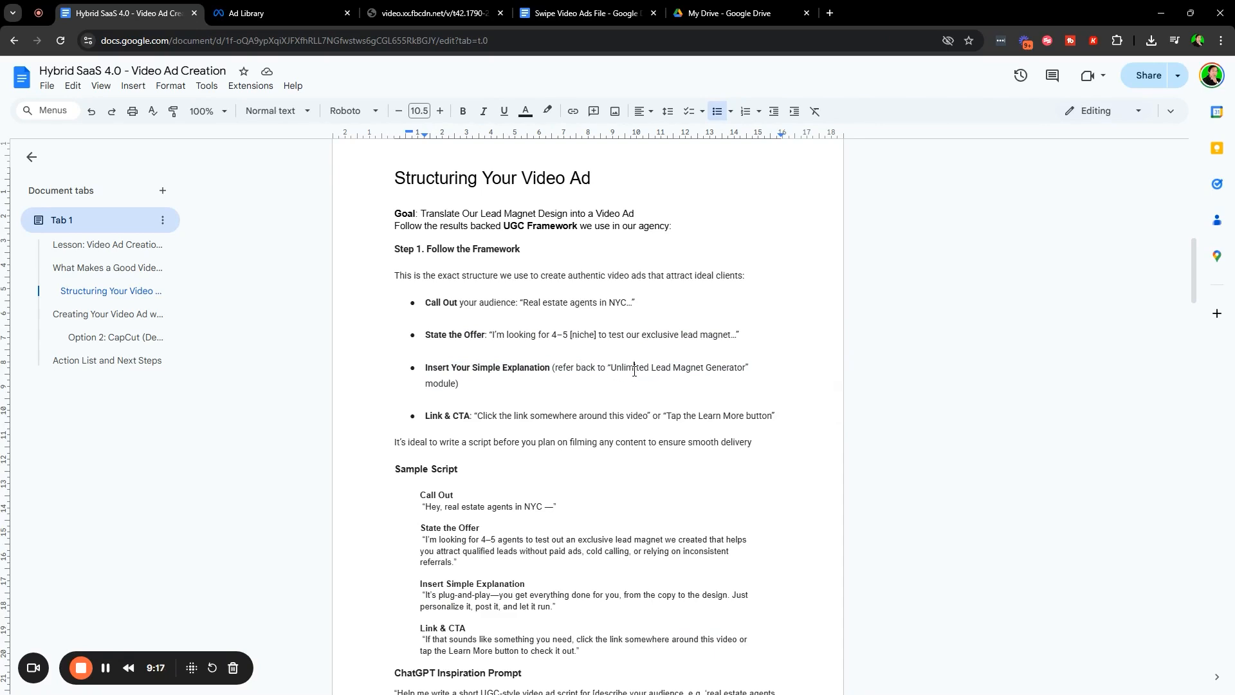
{"action": "left_click_drag", "start_coordinate": [633, 371], "coordinate": [459, 384]}
{"action": "left_click", "coordinate": [459, 384]}
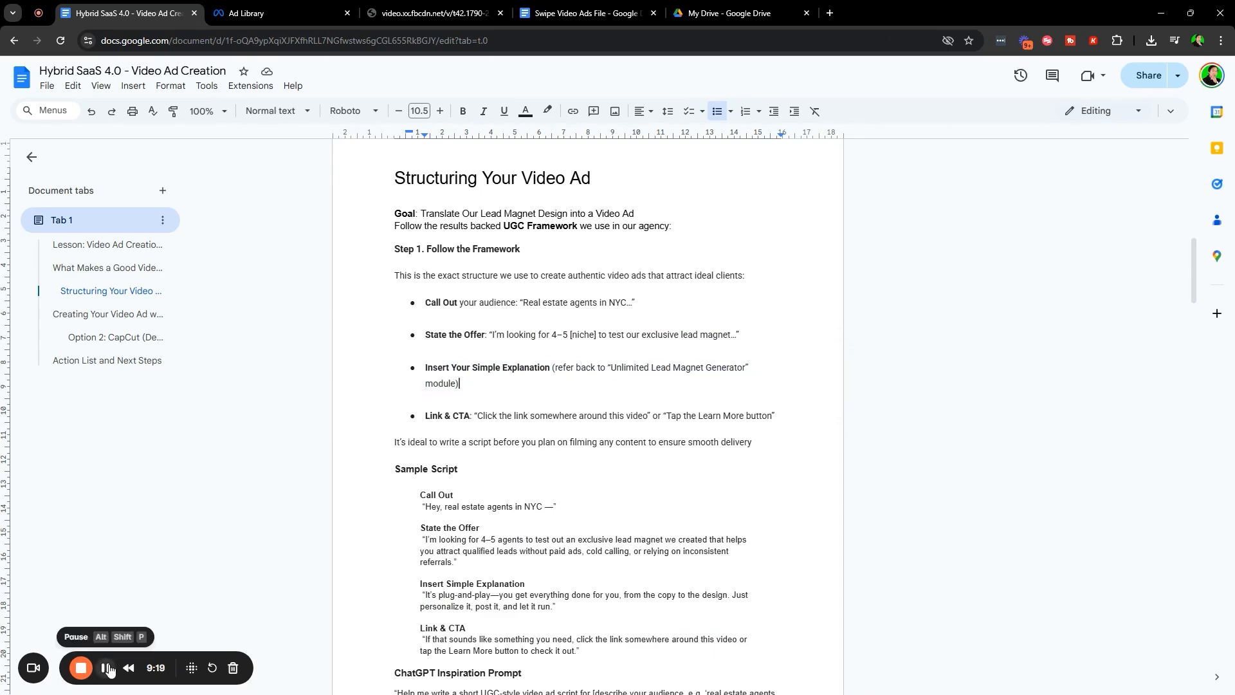
{"action": "left_click", "coordinate": [107, 668]}
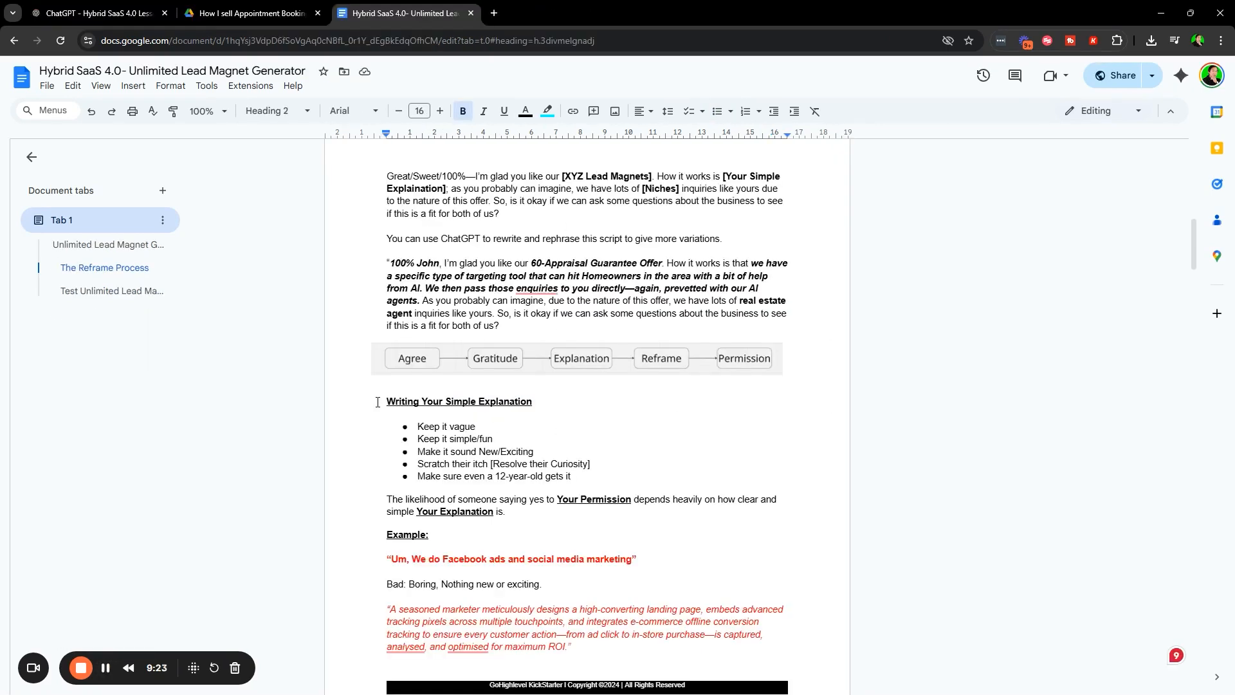
Review the Writing Your Simple Explanation section in the Unlimited Lead Magnet Generator document, highlighting its bullet points
{"action": "left_click_drag", "start_coordinate": [378, 402], "coordinate": [760, 474]}
{"action": "scroll", "coordinate": [643, 463], "scroll_direction": "down", "scroll_amount": 1}
{"action": "left_click", "coordinate": [562, 447]}
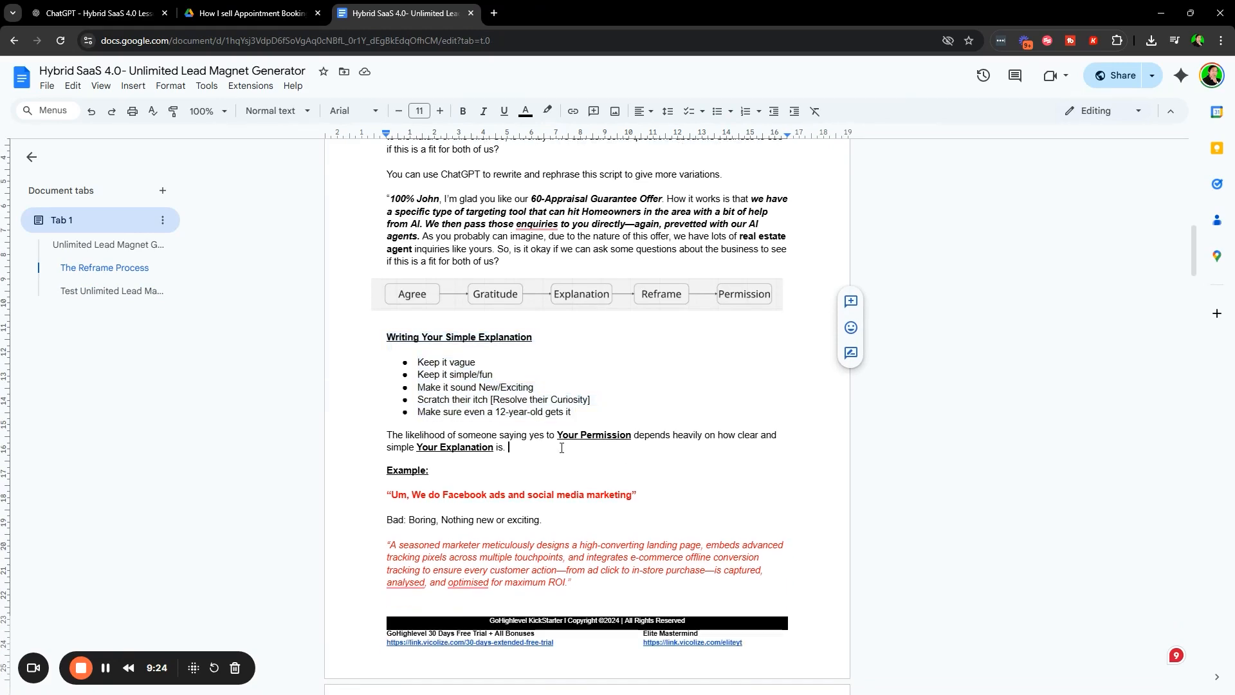
{"action": "left_click_drag", "start_coordinate": [561, 448], "coordinate": [386, 337]}
{"action": "left_click", "coordinate": [620, 387]}
{"action": "scroll", "coordinate": [620, 386], "scroll_direction": "up", "scroll_amount": 2}
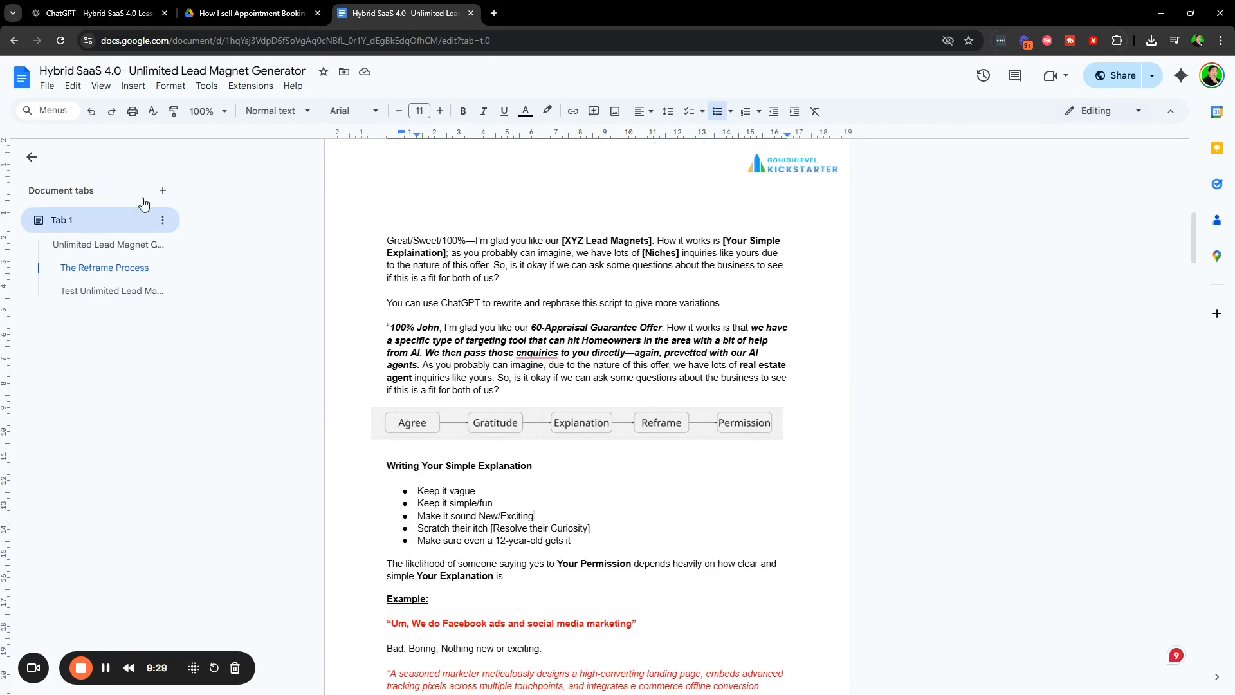
{"action": "scroll", "coordinate": [528, 474], "scroll_direction": "down", "scroll_amount": 2}
{"action": "left_click", "coordinate": [628, 433]}
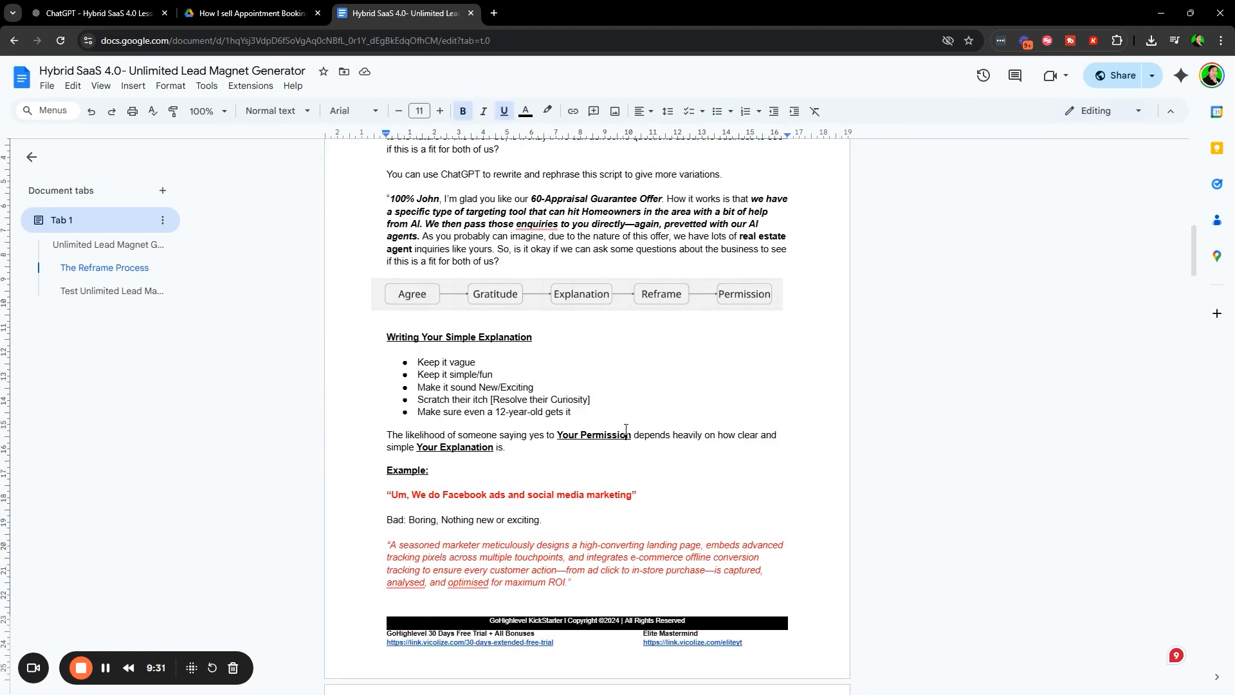
{"action": "left_click", "coordinate": [106, 669]}
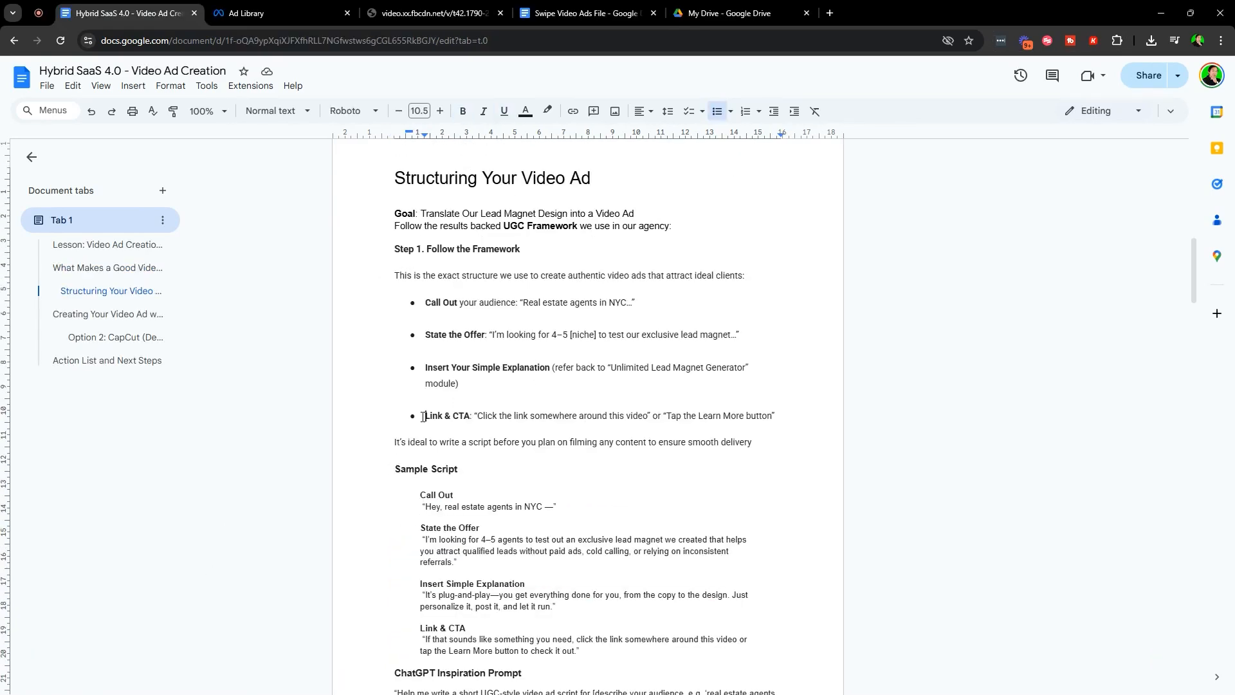
Highlight the Link & CTA point of the framework in the Video Ad Creation lesson, including its quoted example phrases
{"action": "left_click_drag", "start_coordinate": [424, 416], "coordinate": [780, 420]}
{"action": "left_click", "coordinate": [480, 418]}
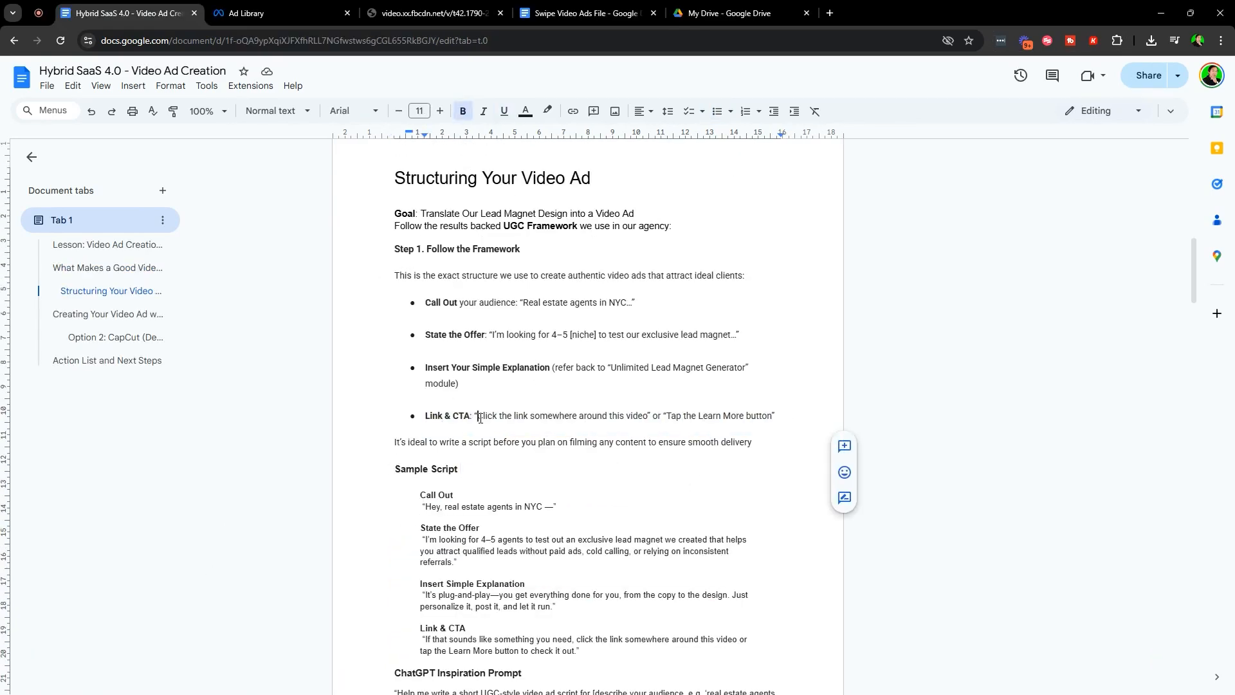
{"action": "left_click_drag", "start_coordinate": [478, 417], "coordinate": [790, 423]}
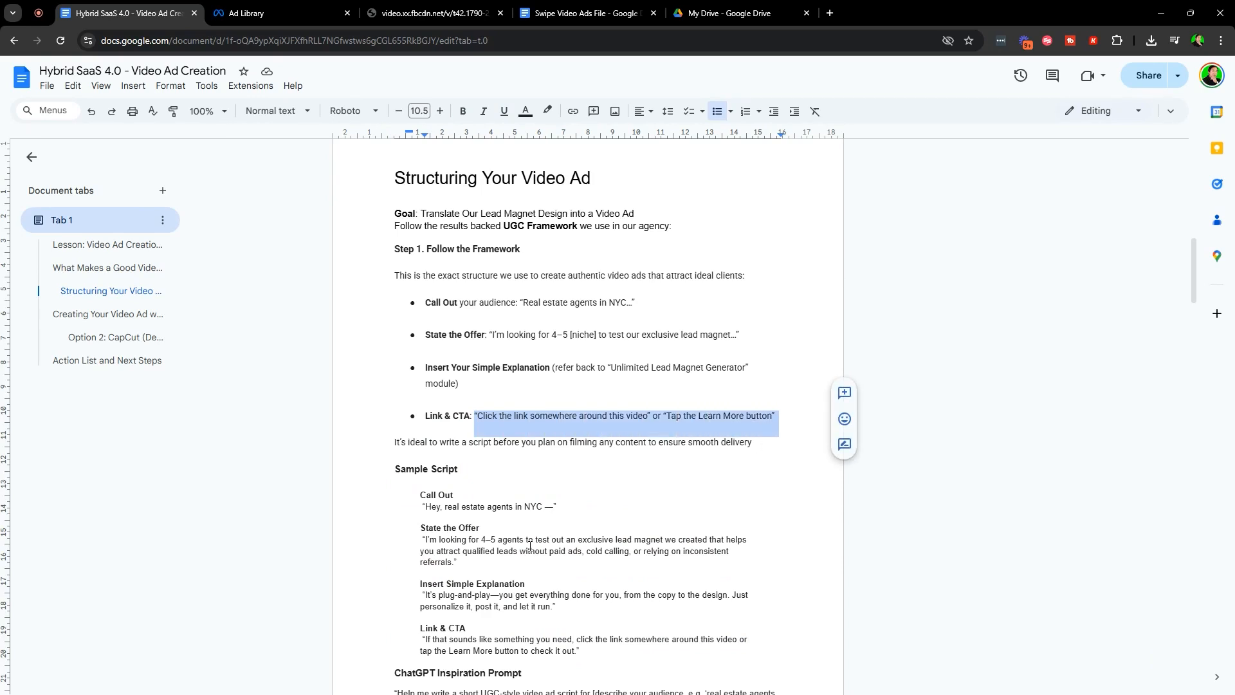
{"action": "left_click", "coordinate": [477, 426]}
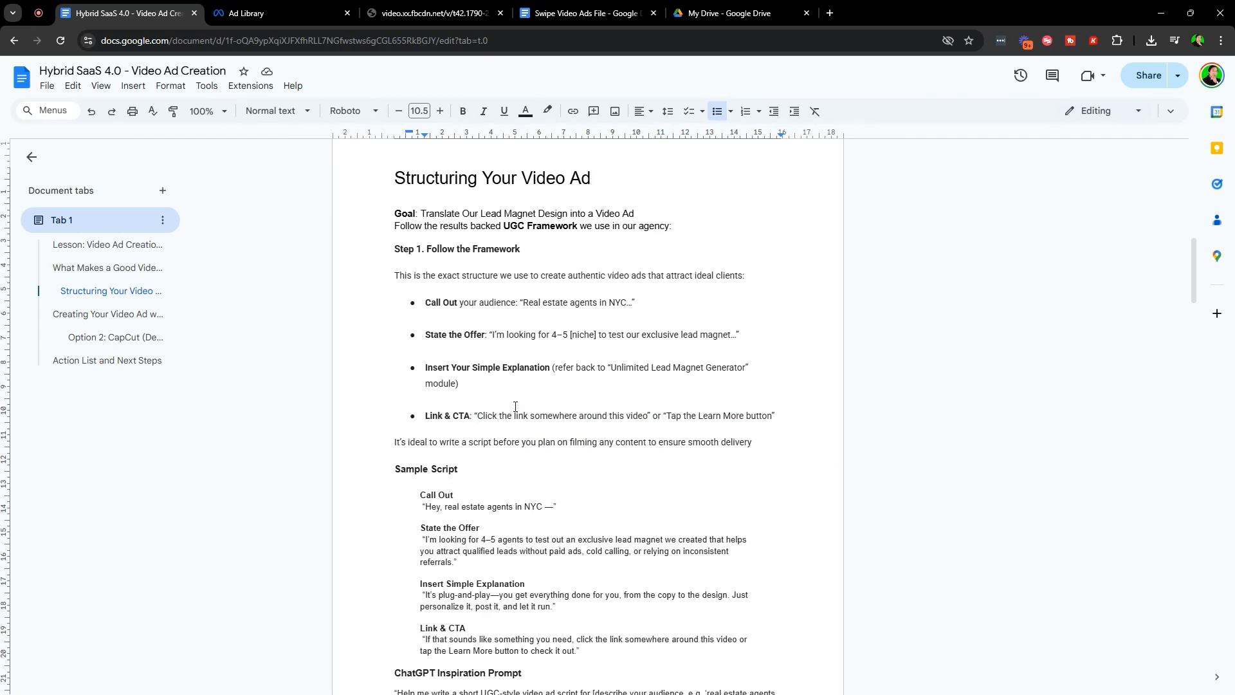
Recap the whole Step 1 framework by highlighting Call Out, State the Offer, Insert Your Simple Explanation, and Link & CTA in turn
{"action": "left_click_drag", "start_coordinate": [391, 248], "coordinate": [808, 439]}
{"action": "left_click", "coordinate": [617, 335]}
{"action": "left_click_drag", "start_coordinate": [425, 303], "coordinate": [483, 304]}
{"action": "left_click_drag", "start_coordinate": [426, 334], "coordinate": [485, 334]}
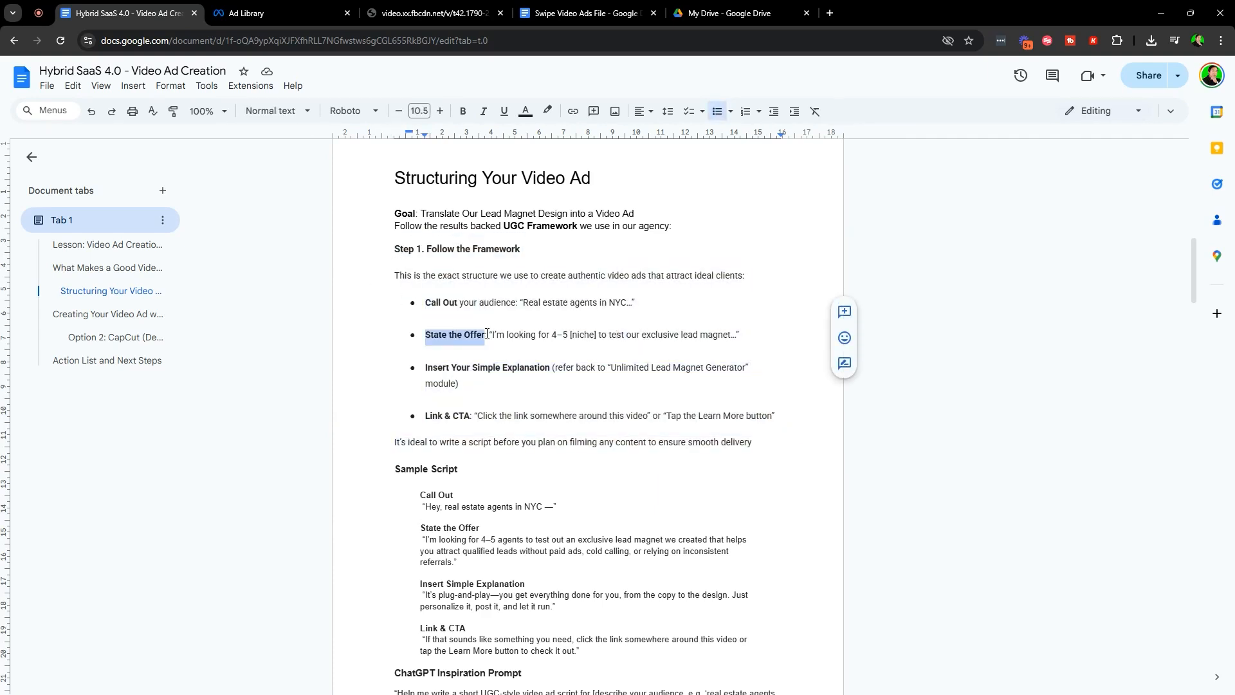
{"action": "left_click_drag", "start_coordinate": [426, 368], "coordinate": [557, 368]}
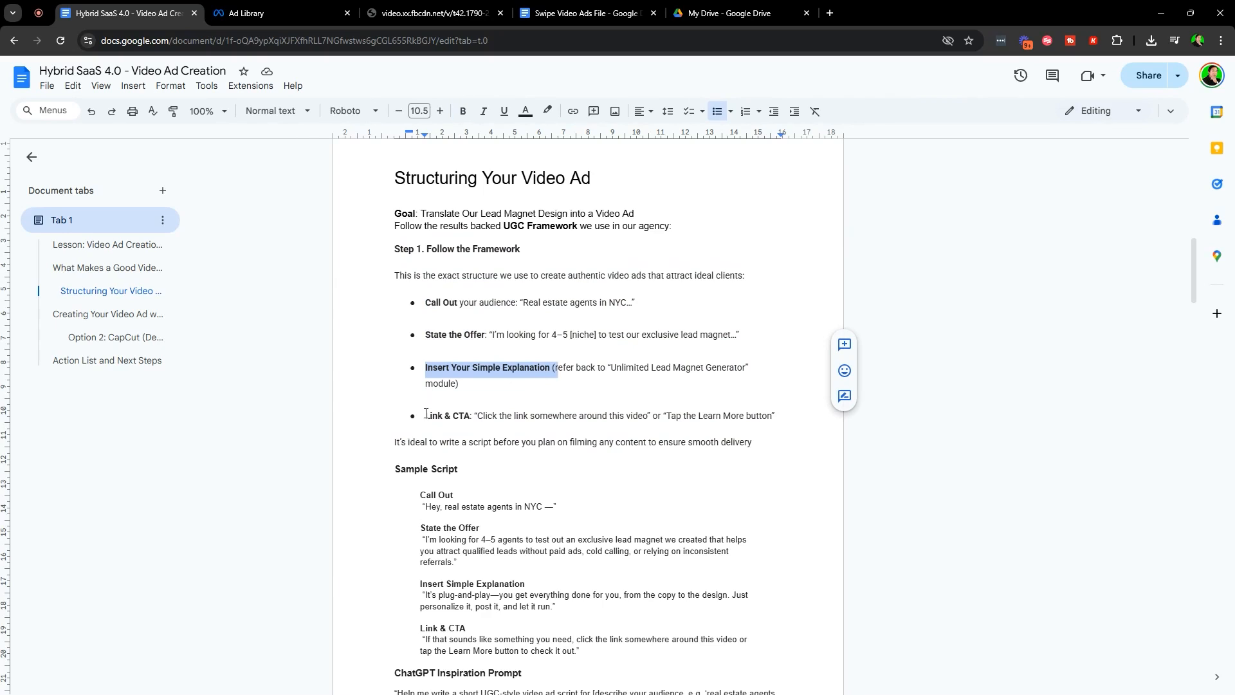
{"action": "left_click_drag", "start_coordinate": [426, 413], "coordinate": [474, 411]}
{"action": "left_click", "coordinate": [476, 352]}
Highlight the advice to write a script before filming and the Call Out line of the Sample Script
{"action": "left_click_drag", "start_coordinate": [373, 443], "coordinate": [754, 444]}
{"action": "left_click", "coordinate": [567, 316]}
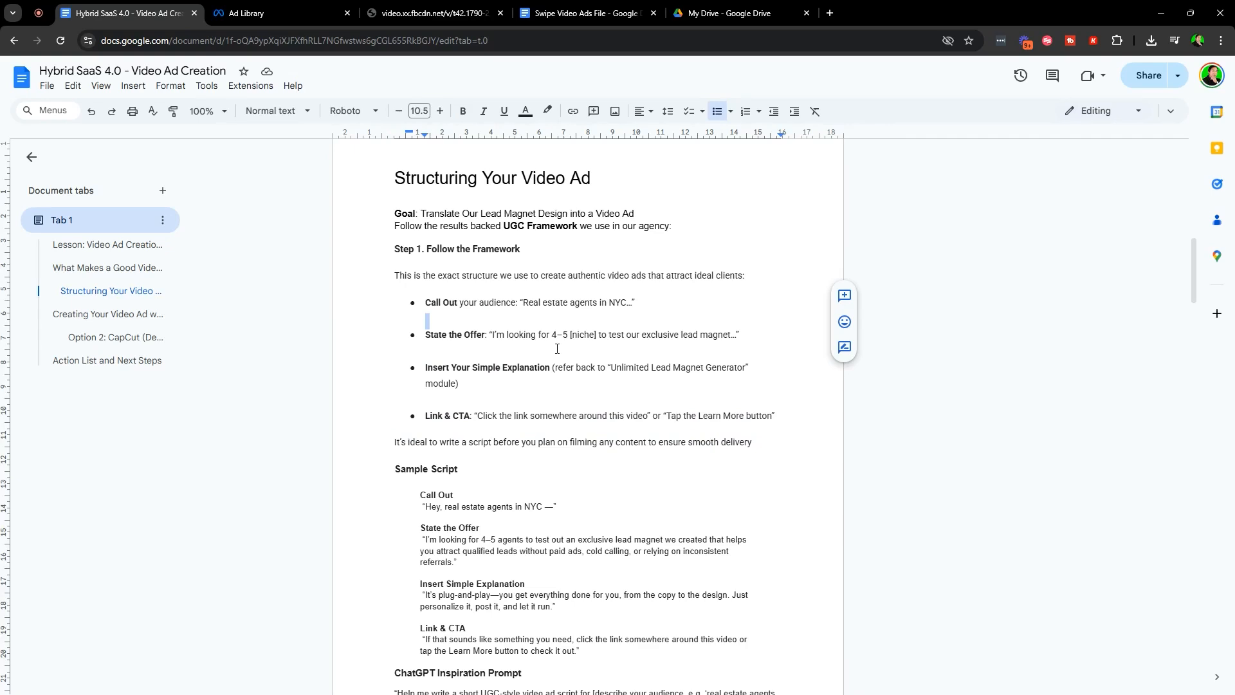
{"action": "scroll", "coordinate": [574, 312], "scroll_direction": "down", "scroll_amount": 4}
{"action": "scroll", "coordinate": [488, 270], "scroll_direction": "up", "scroll_amount": 2}
{"action": "scroll", "coordinate": [408, 223], "scroll_direction": "down", "scroll_amount": 2}
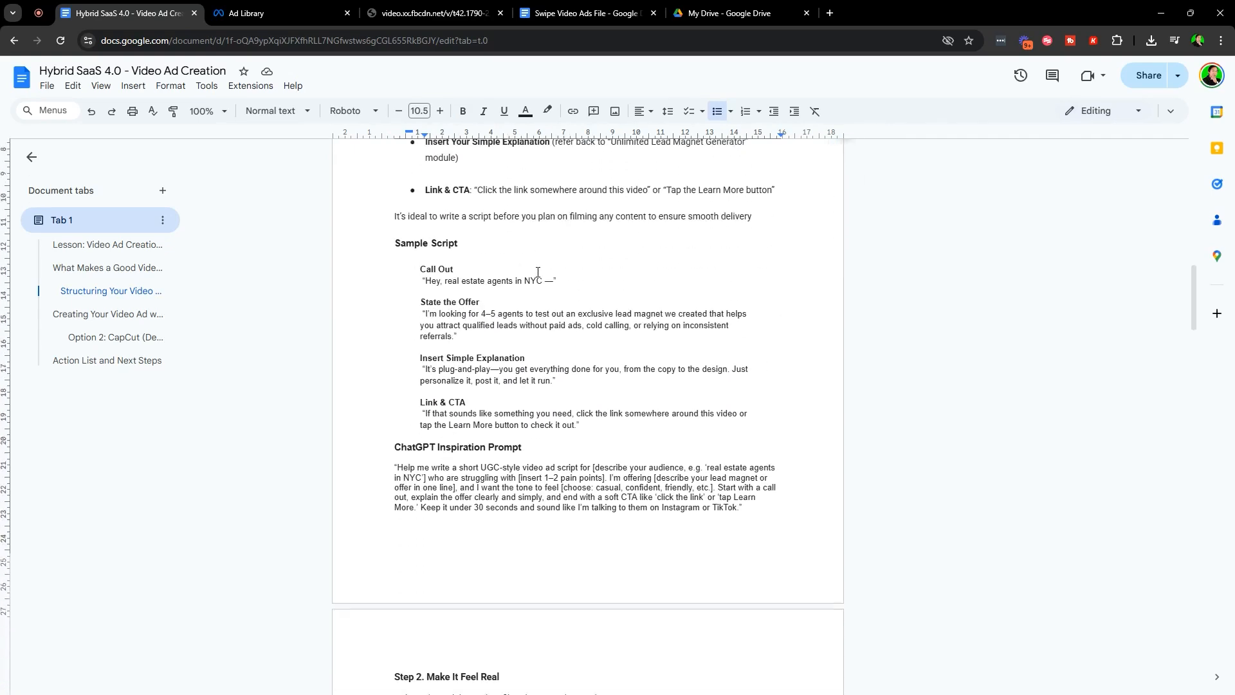
{"action": "left_click_drag", "start_coordinate": [423, 251], "coordinate": [582, 255]}
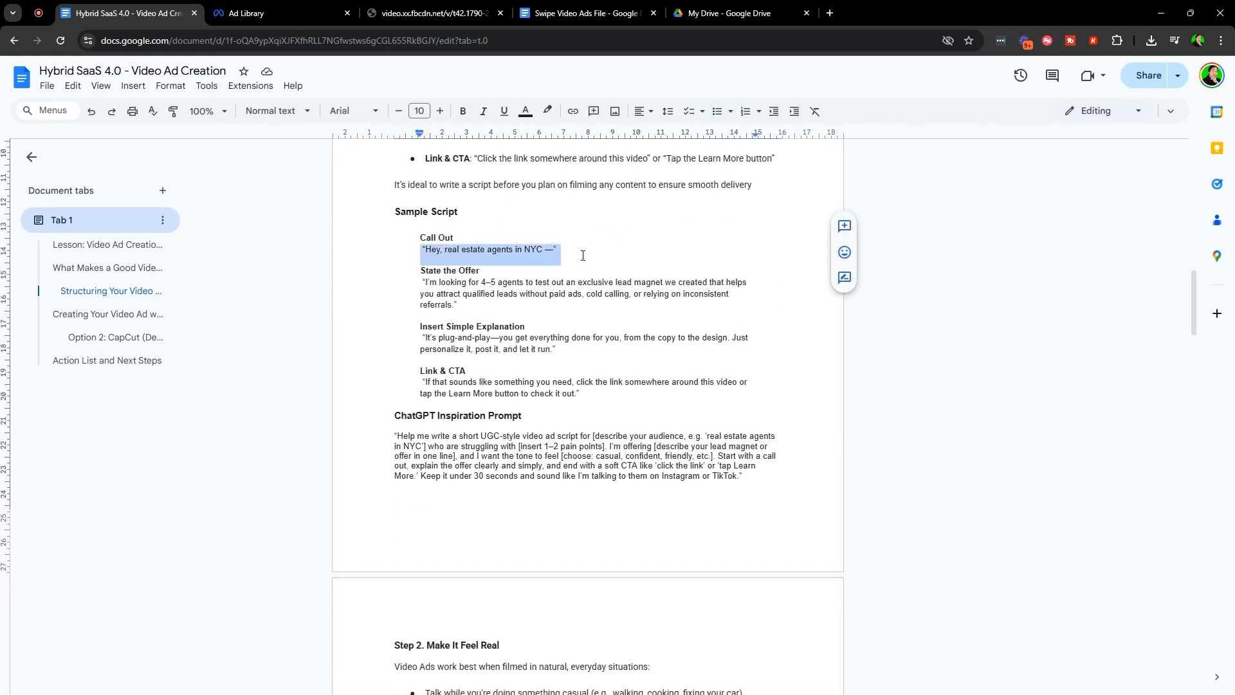
{"action": "left_click", "coordinate": [621, 355]}
Highlight the Sample Script's State the Offer text, picking out "4–5 agents" and "exclusive lead magnet"
{"action": "left_click_drag", "start_coordinate": [417, 291], "coordinate": [458, 305]}
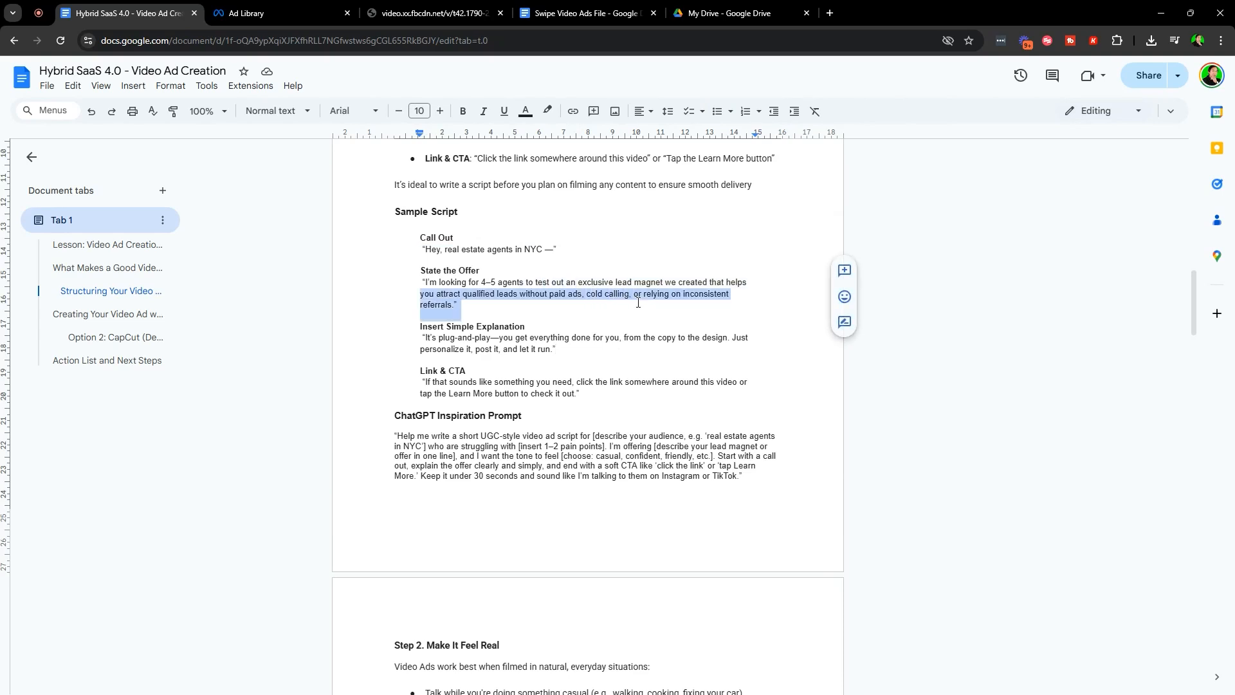
{"action": "left_click", "coordinate": [533, 283]}
{"action": "left_click_drag", "start_coordinate": [574, 282], "coordinate": [549, 310]}
{"action": "left_click", "coordinate": [566, 283]}
{"action": "left_click", "coordinate": [659, 295]}
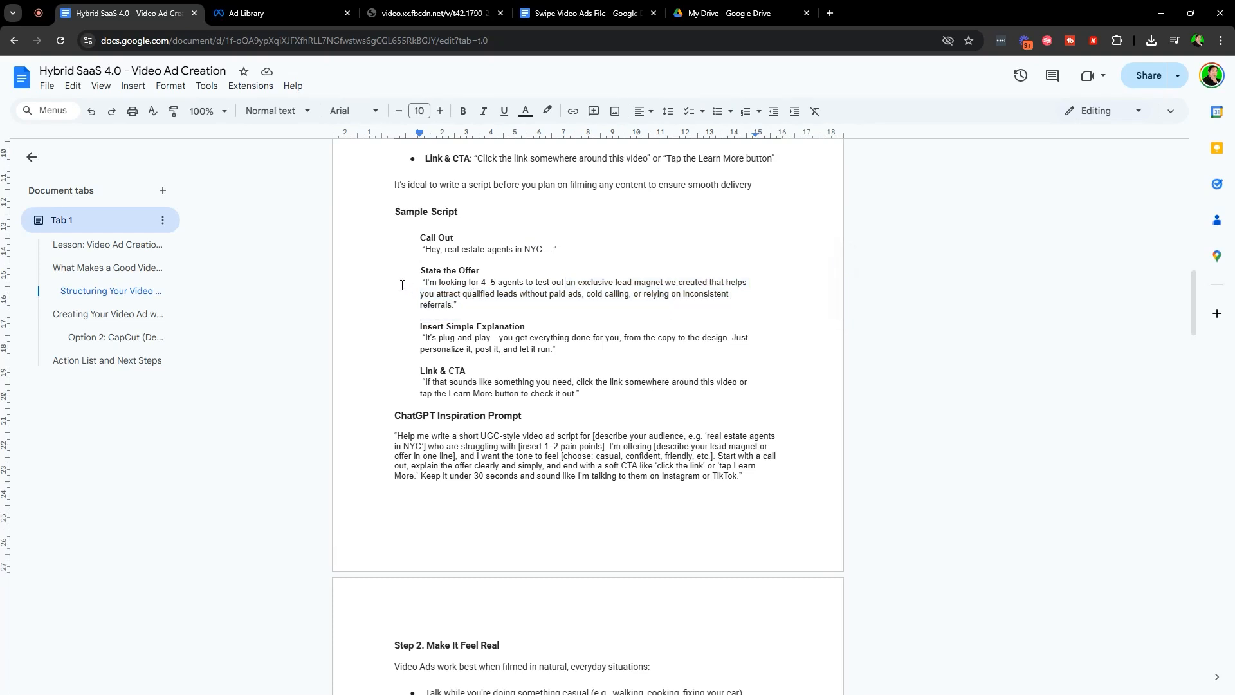
{"action": "left_click_drag", "start_coordinate": [402, 284], "coordinate": [527, 283]}
{"action": "left_click", "coordinate": [457, 305]}
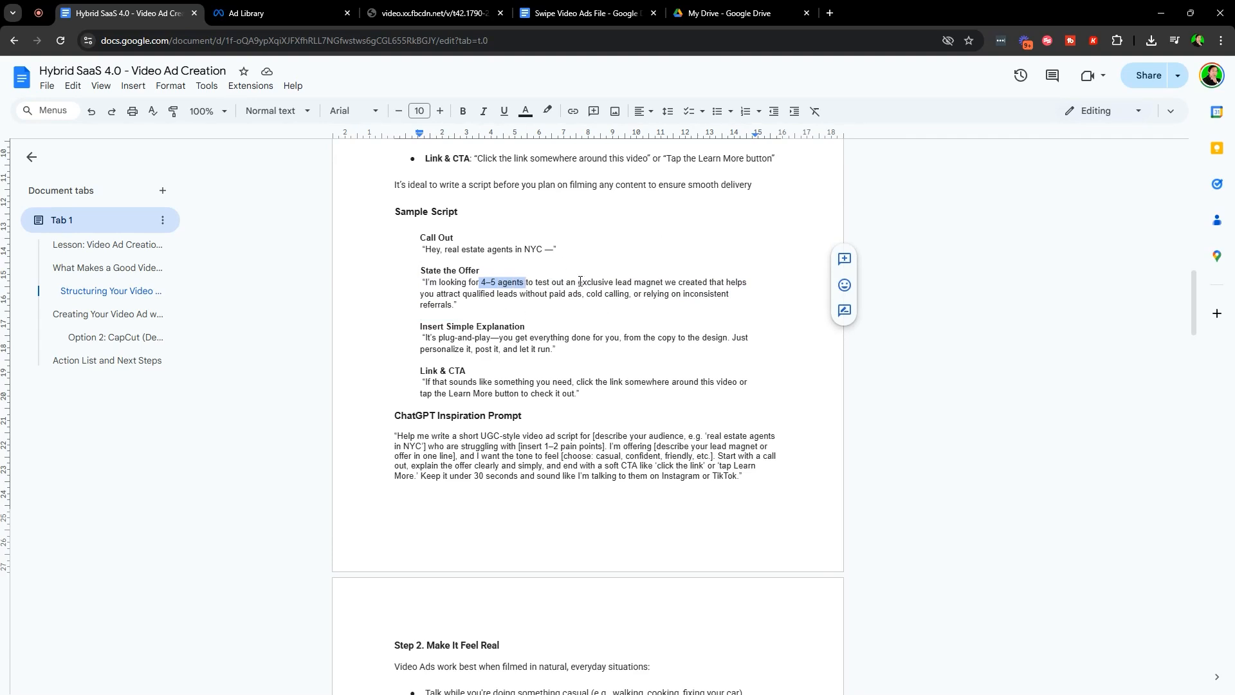
{"action": "left_click_drag", "start_coordinate": [578, 283], "coordinate": [667, 281]}
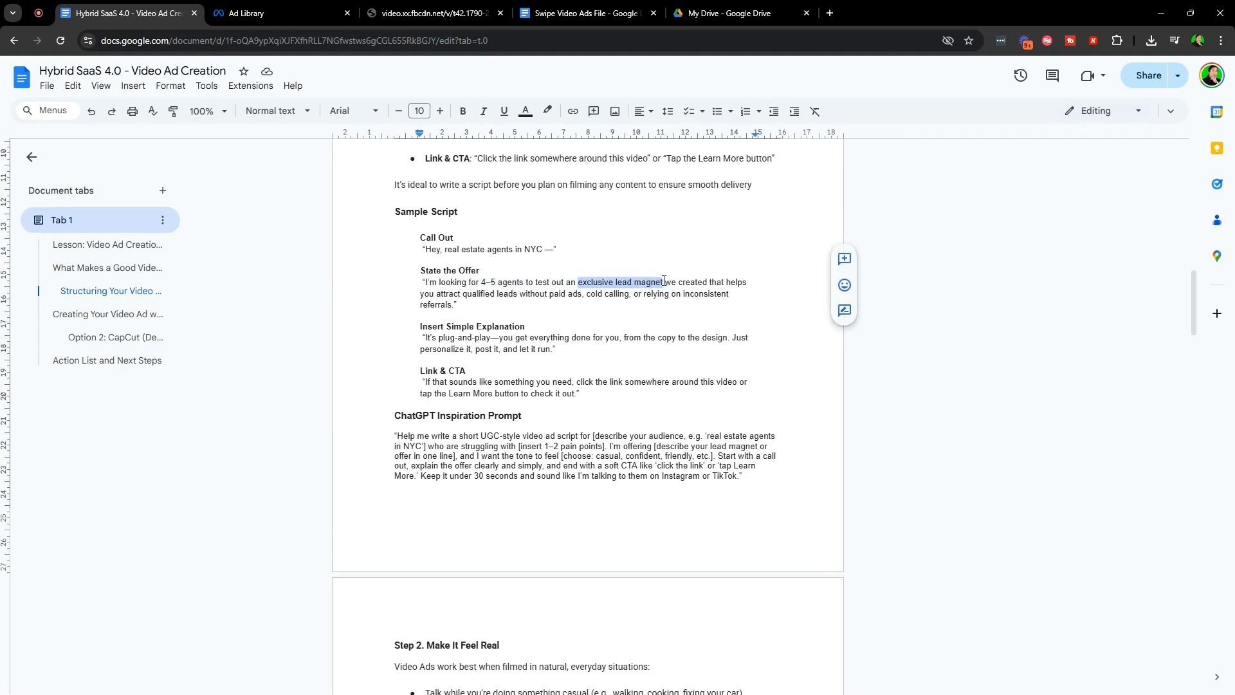
{"action": "left_click", "coordinate": [727, 283]}
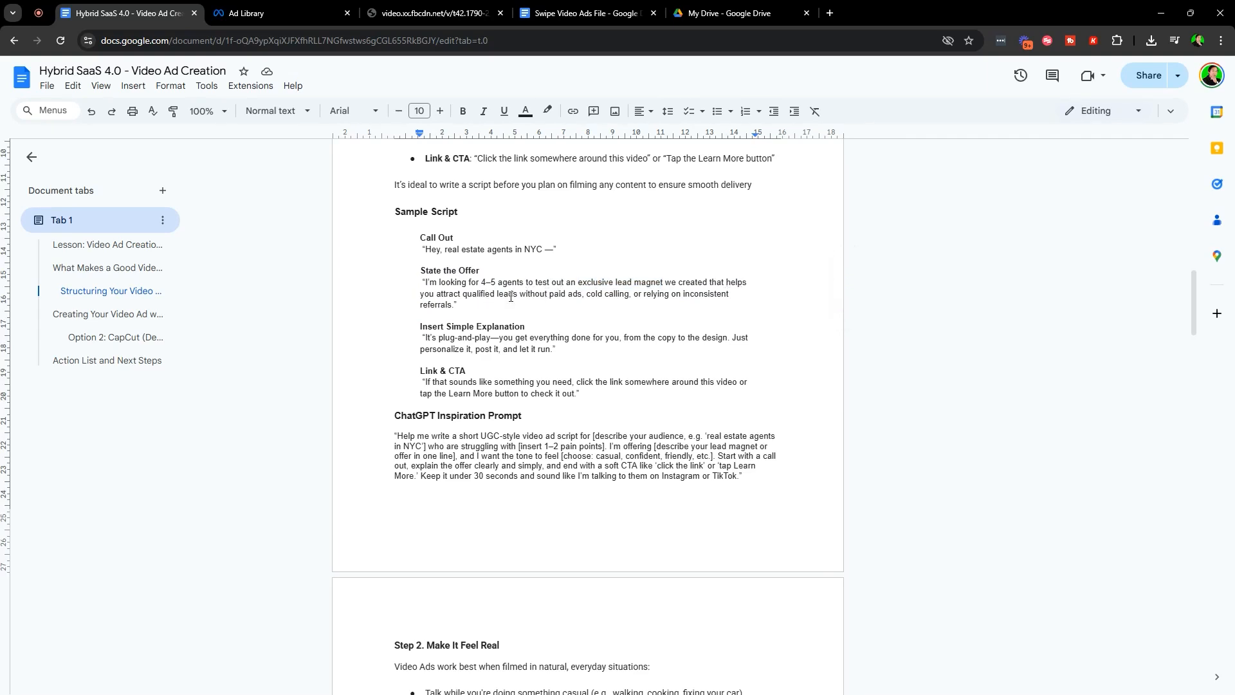
Highlight the pain points in the sample offer, from "without paid ads" through "inconsistent referrals"
{"action": "left_click_drag", "start_coordinate": [521, 295], "coordinate": [735, 294]}
{"action": "left_click", "coordinate": [748, 296]}
{"action": "left_click_drag", "start_coordinate": [532, 294], "coordinate": [602, 303]}
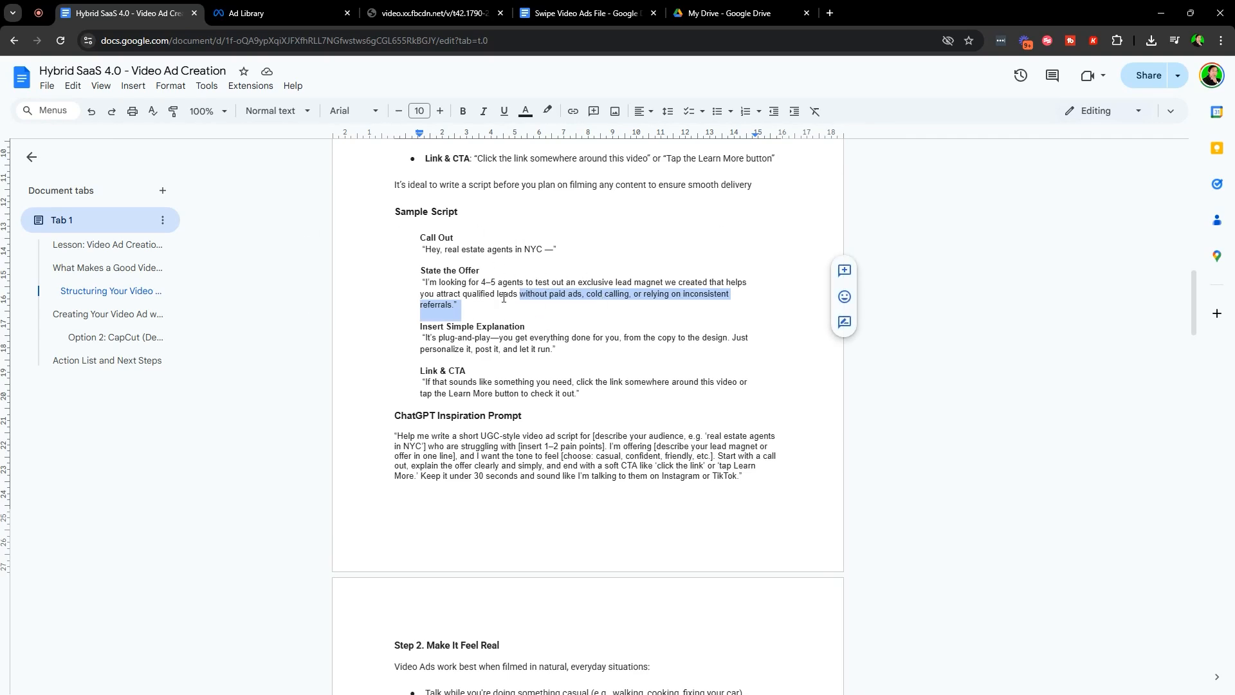
{"action": "left_click", "coordinate": [387, 328]}
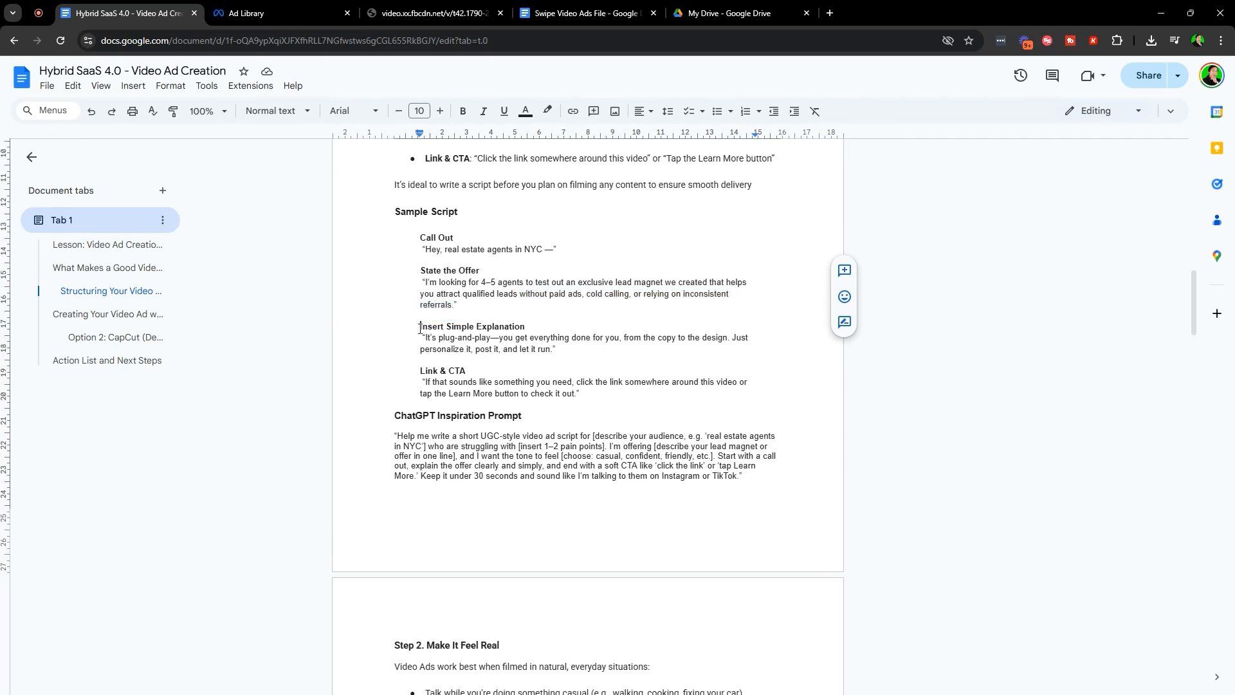
Highlight the Sample Script's Insert Simple Explanation text and its Link & CTA text
{"action": "left_click_drag", "start_coordinate": [412, 338], "coordinate": [643, 360]}
{"action": "left_click", "coordinate": [694, 371]}
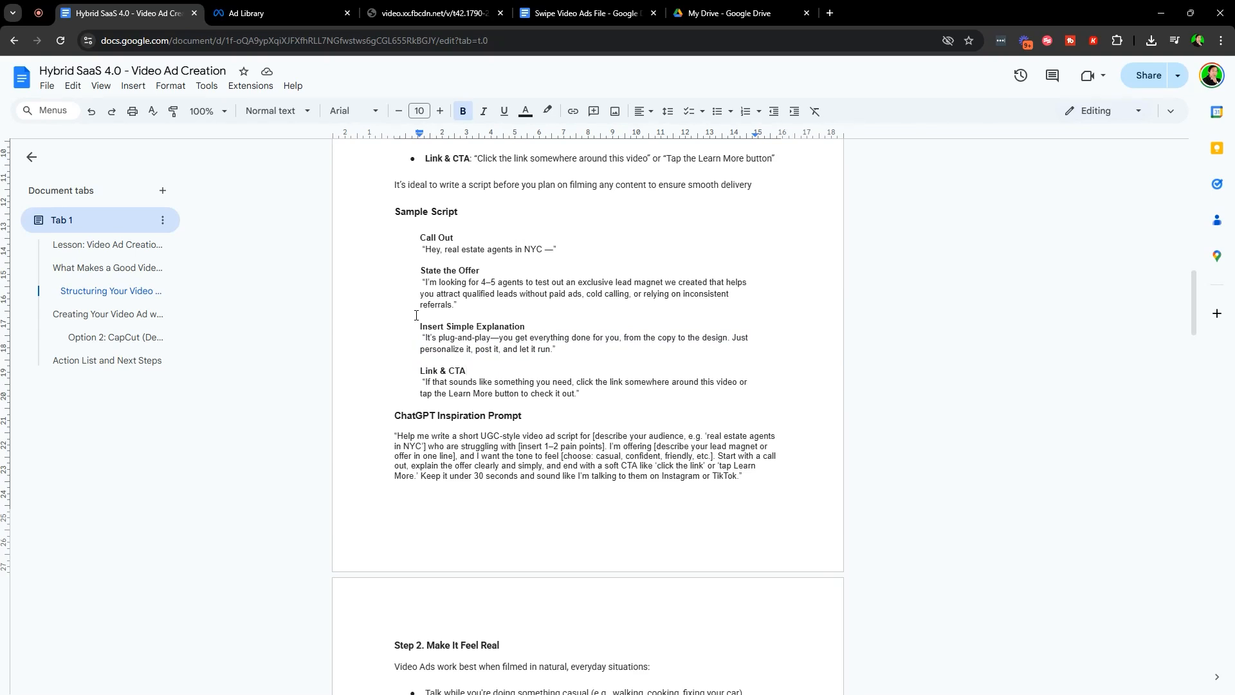
{"action": "scroll", "coordinate": [544, 275], "scroll_direction": "down", "scroll_amount": 2}
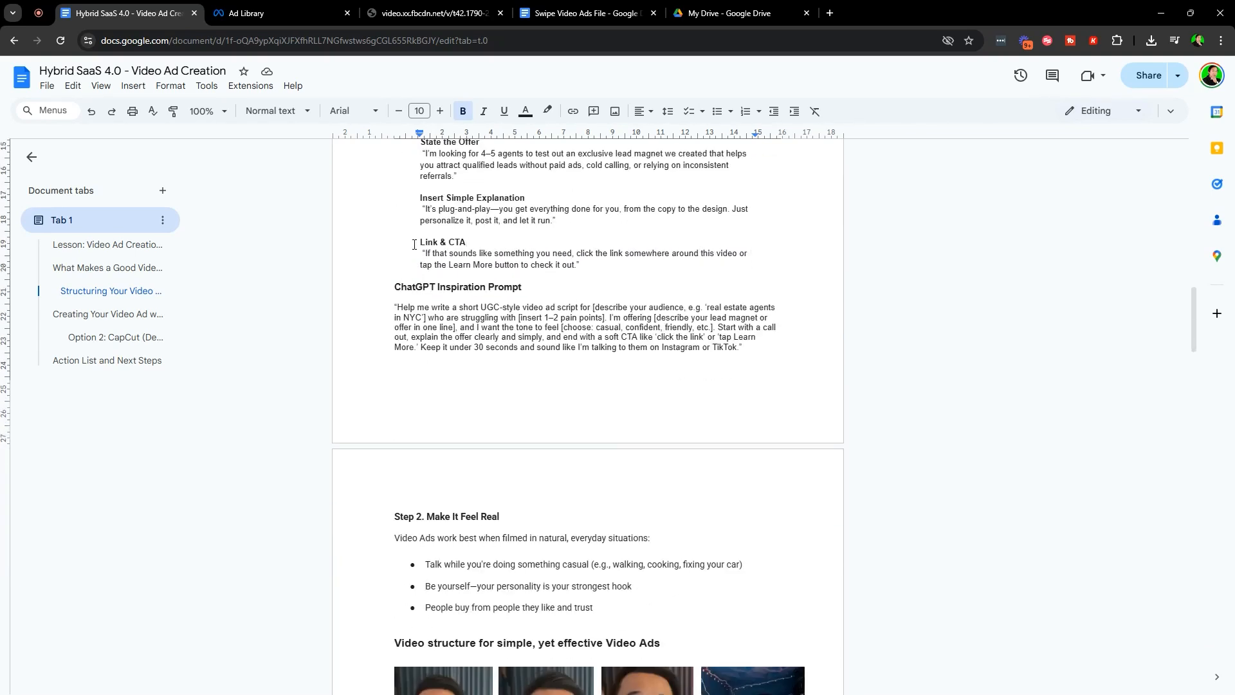
{"action": "left_click_drag", "start_coordinate": [415, 258], "coordinate": [637, 271]}
{"action": "left_click", "coordinate": [712, 285]}
{"action": "left_click_drag", "start_coordinate": [419, 253], "coordinate": [581, 265]}
{"action": "scroll", "coordinate": [580, 265], "scroll_direction": "up", "scroll_amount": 2}
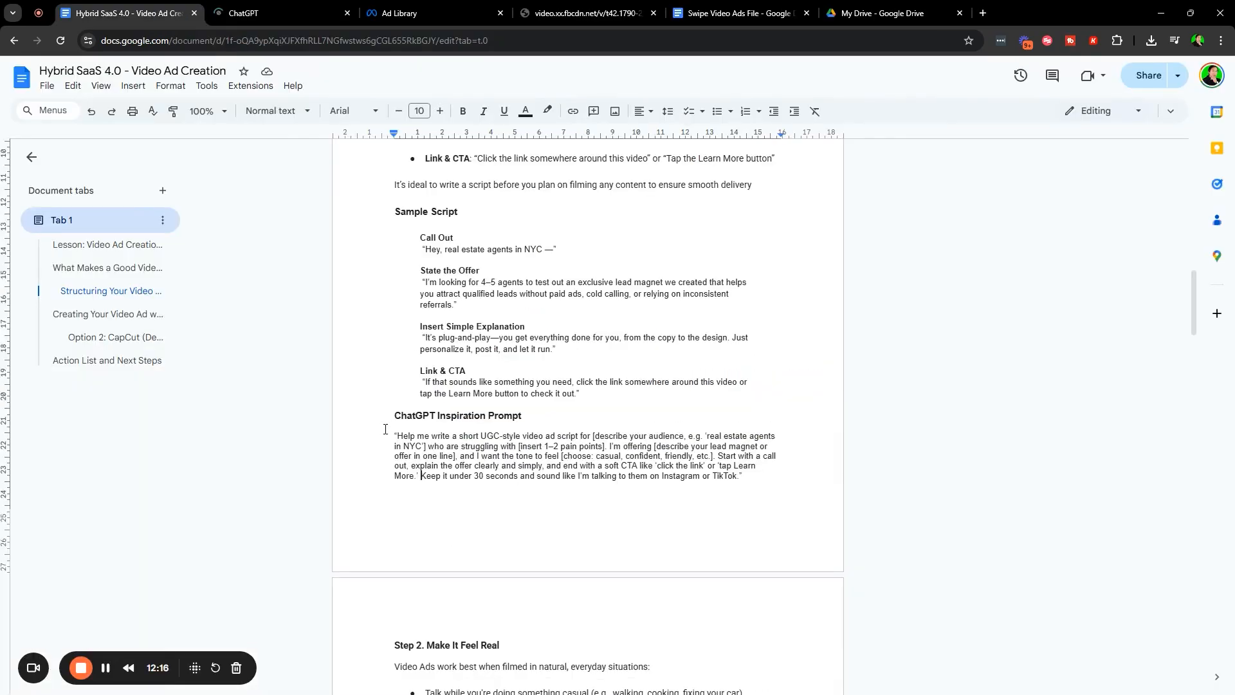
Copy the ChatGPT Inspiration Prompt from the lesson and paste its text into a new DALL·E chat in ChatGPT
{"action": "left_click_drag", "start_coordinate": [386, 419], "coordinate": [741, 476]}
{"action": "key", "text": "ctrl+c"}
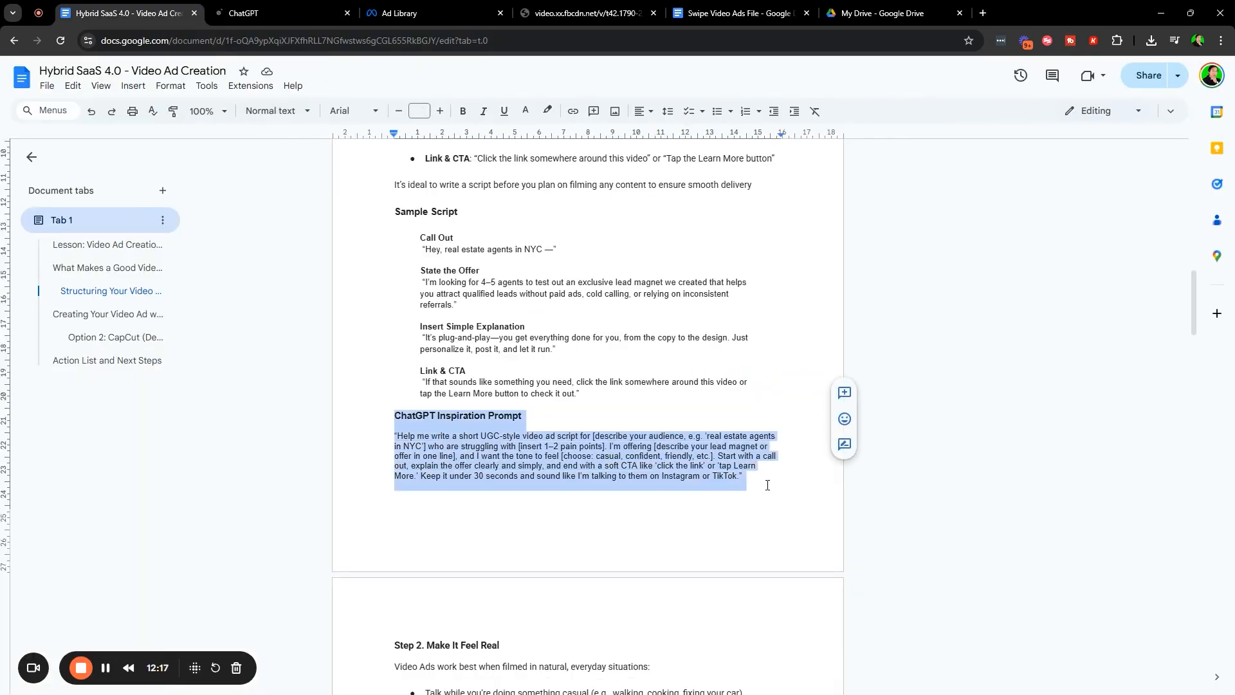
{"action": "left_click", "coordinate": [741, 476]}
{"action": "left_click", "coordinate": [276, 13]}
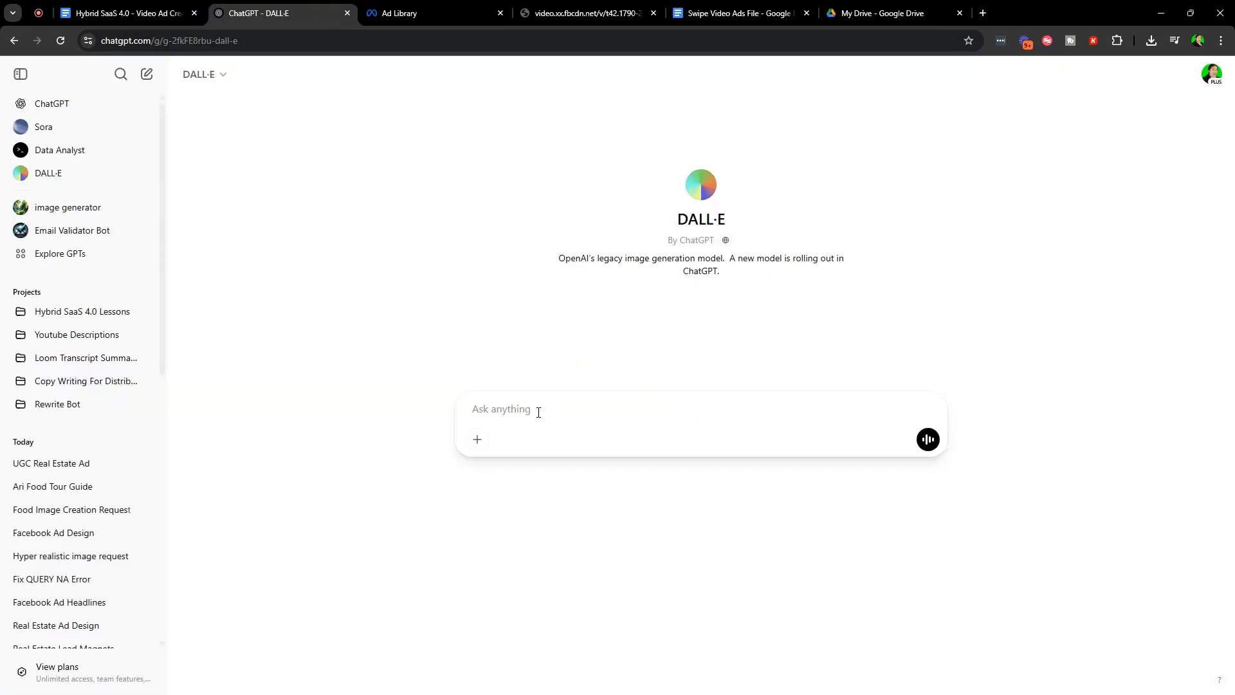
{"action": "key", "text": "ctrl+v"}
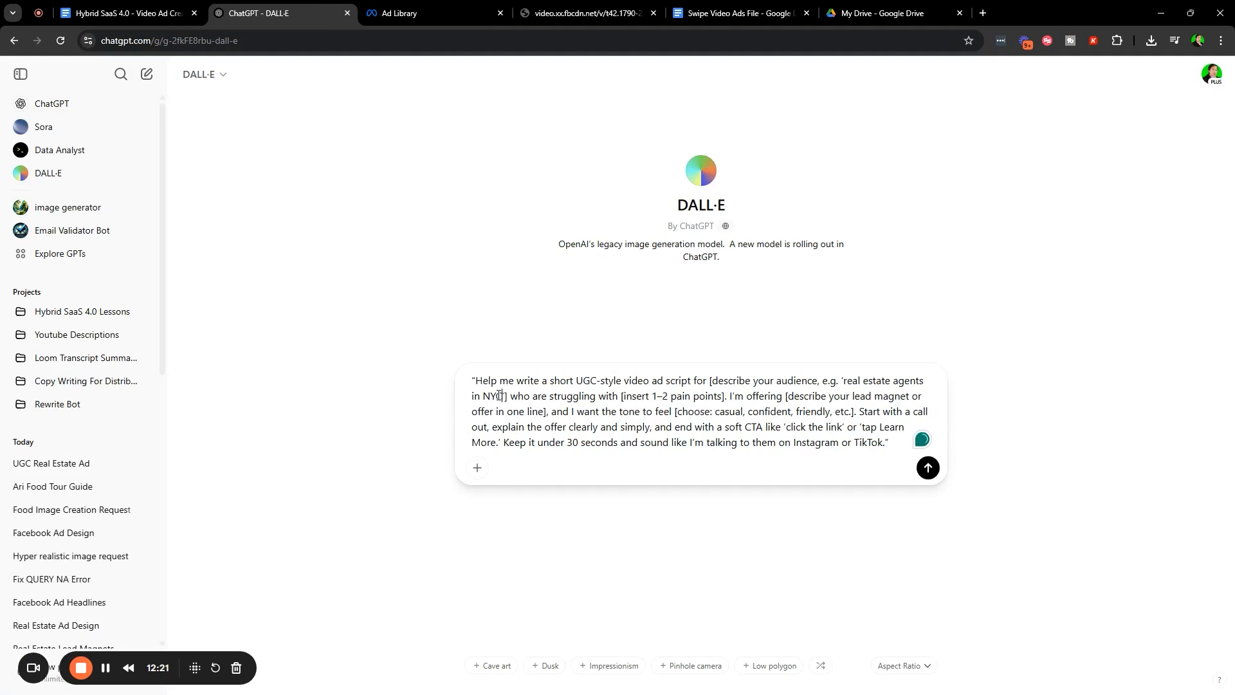
Replace the audience placeholder in the prompt with "real estate agents in australia", keeping the square brackets
{"action": "left_click_drag", "start_coordinate": [502, 396], "coordinate": [708, 378]}
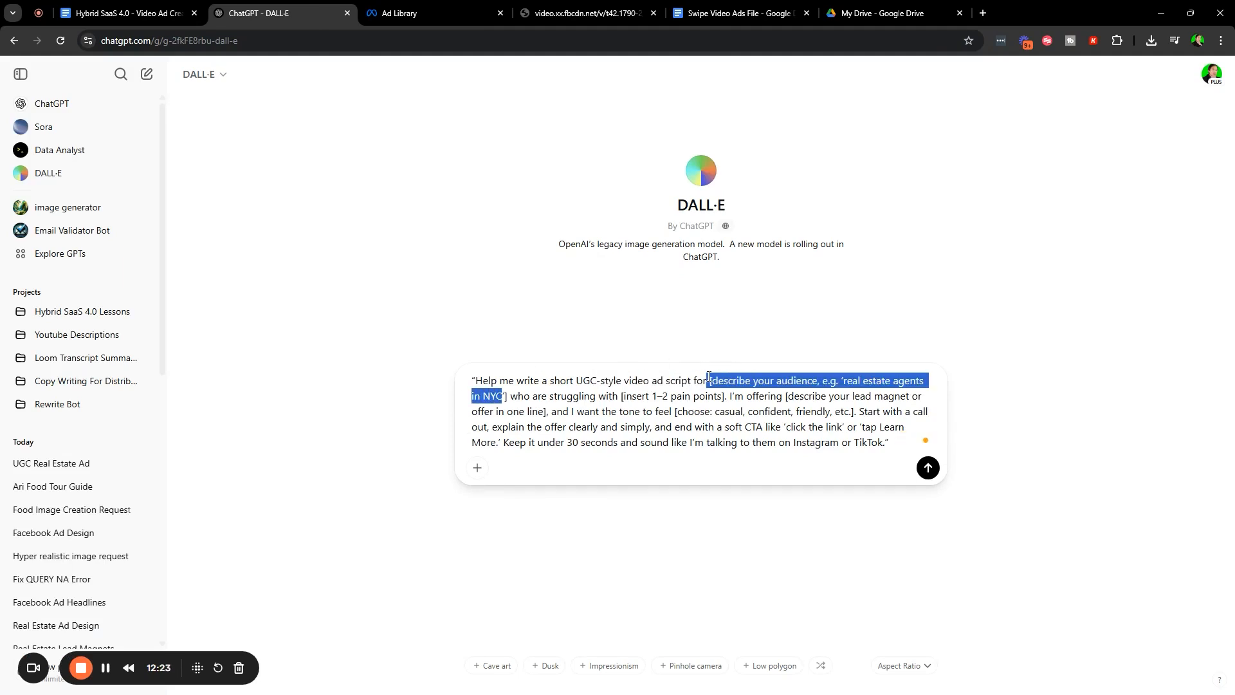
{"action": "key", "text": "BackSpace"}
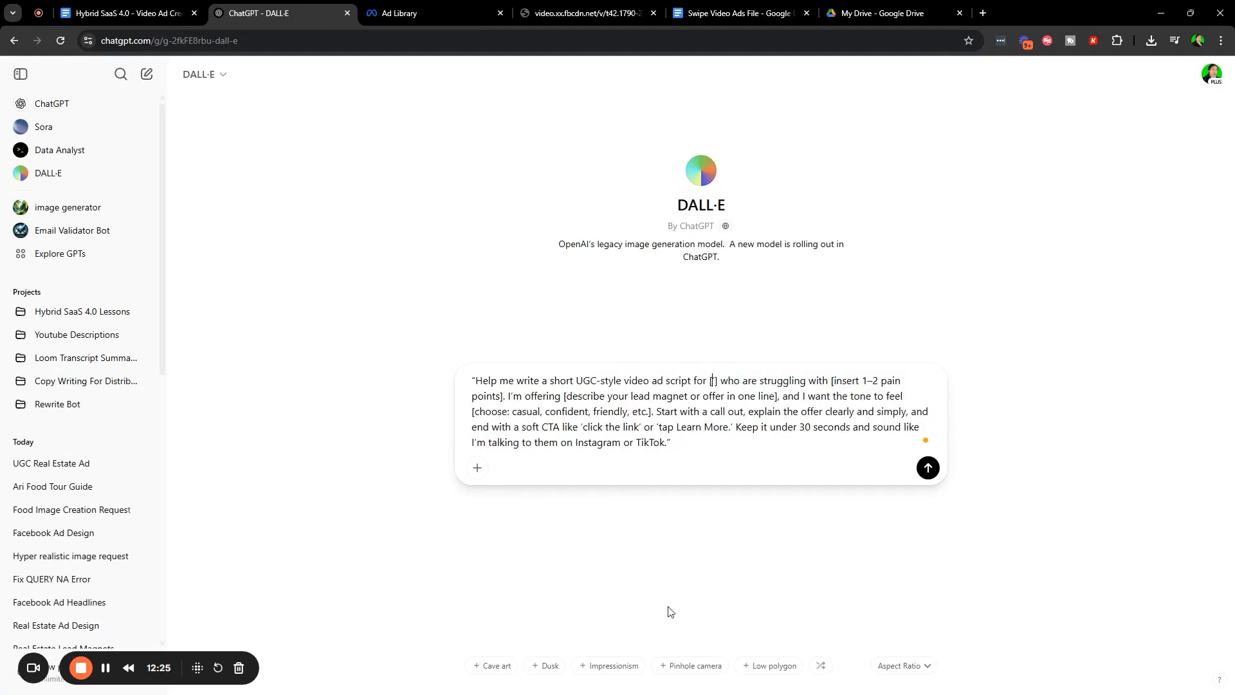
{"action": "type", "text": "real estate agents in "}
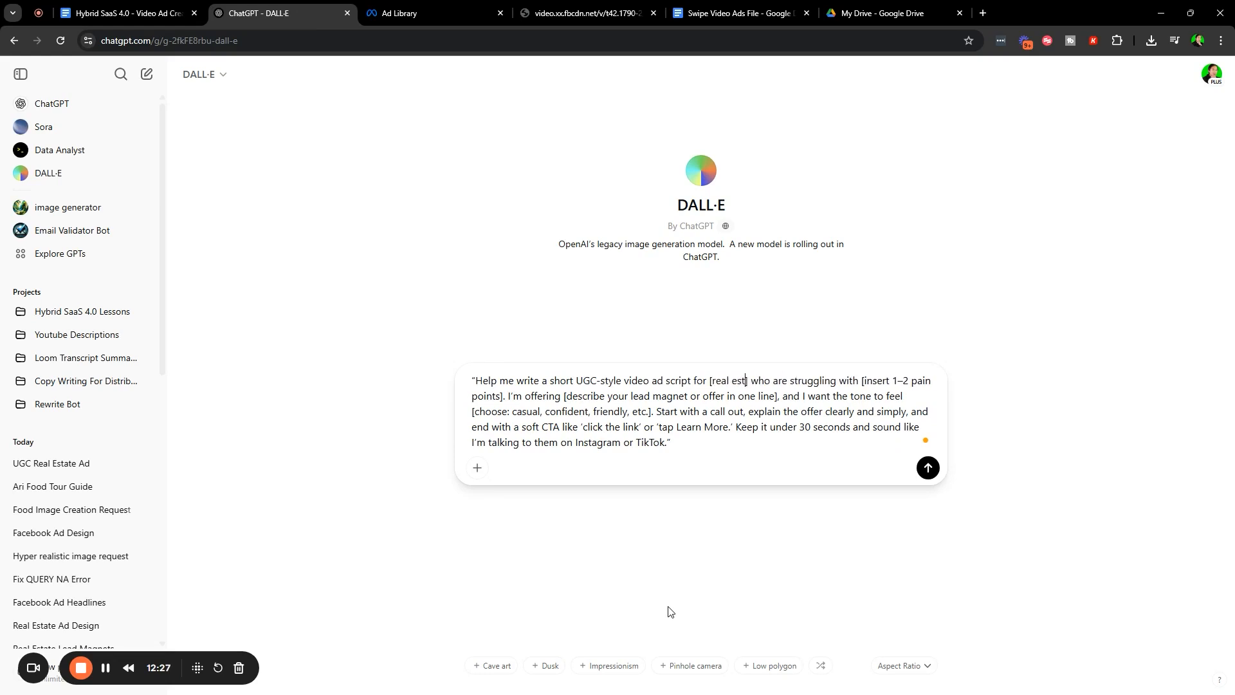
{"action": "type", "text": "australia"}
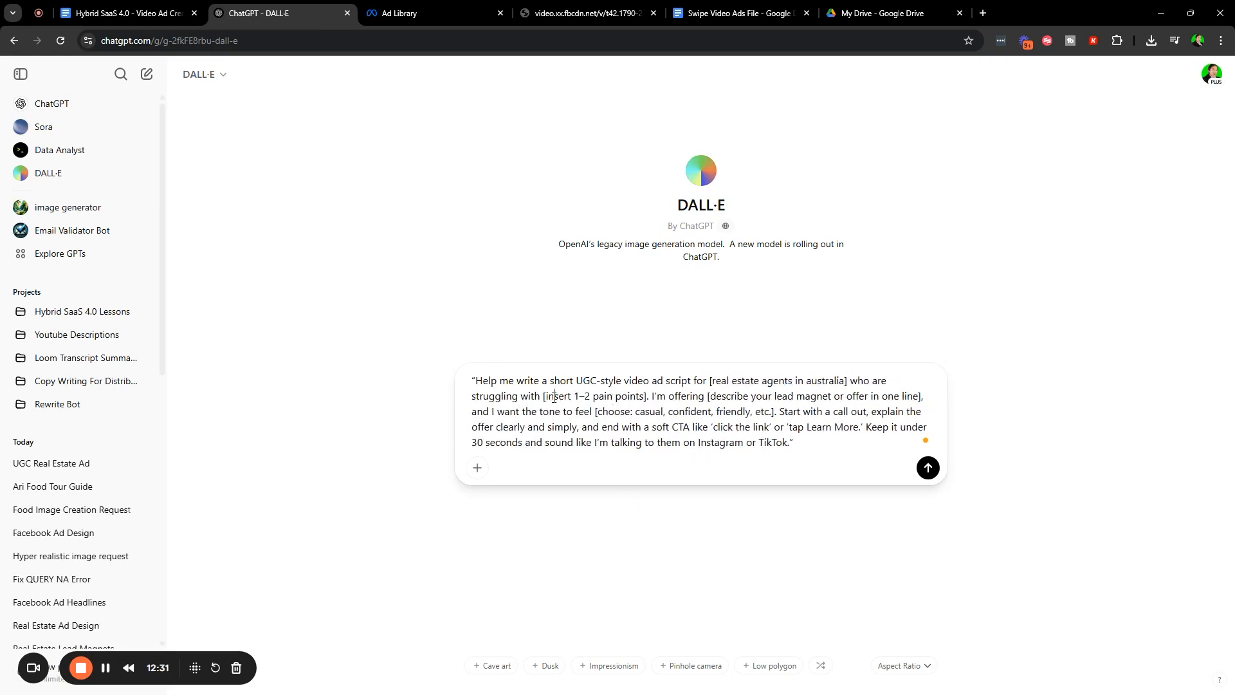
Replace the pain points placeholder in the prompt with "getting leads, closing deals", keeping the square brackets
{"action": "left_click_drag", "start_coordinate": [546, 396], "coordinate": [646, 396]}
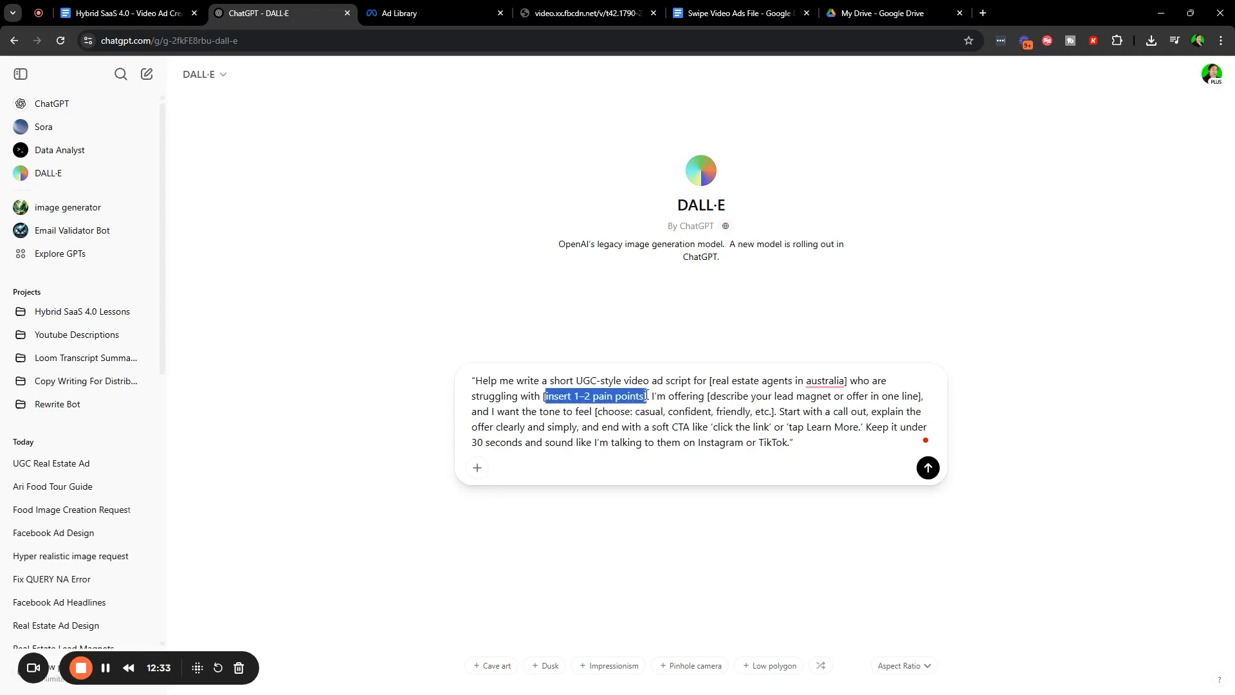
{"action": "type", "text": "getting "}
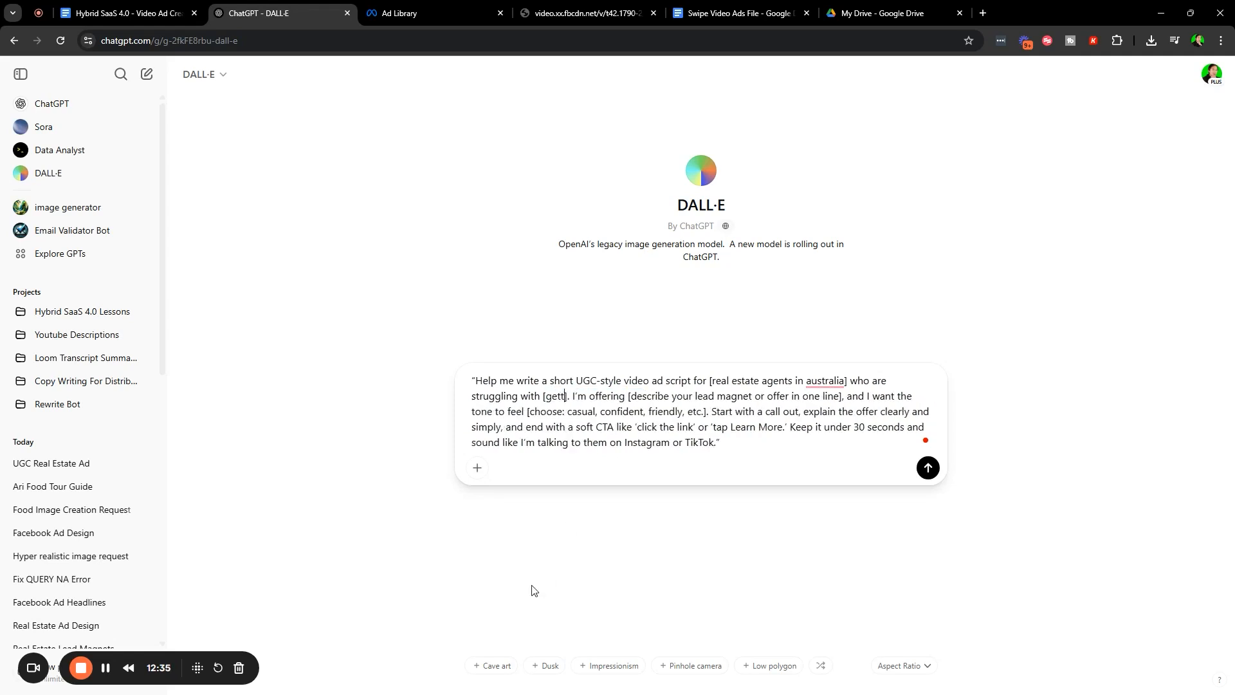
{"action": "type", "text": "leads, "}
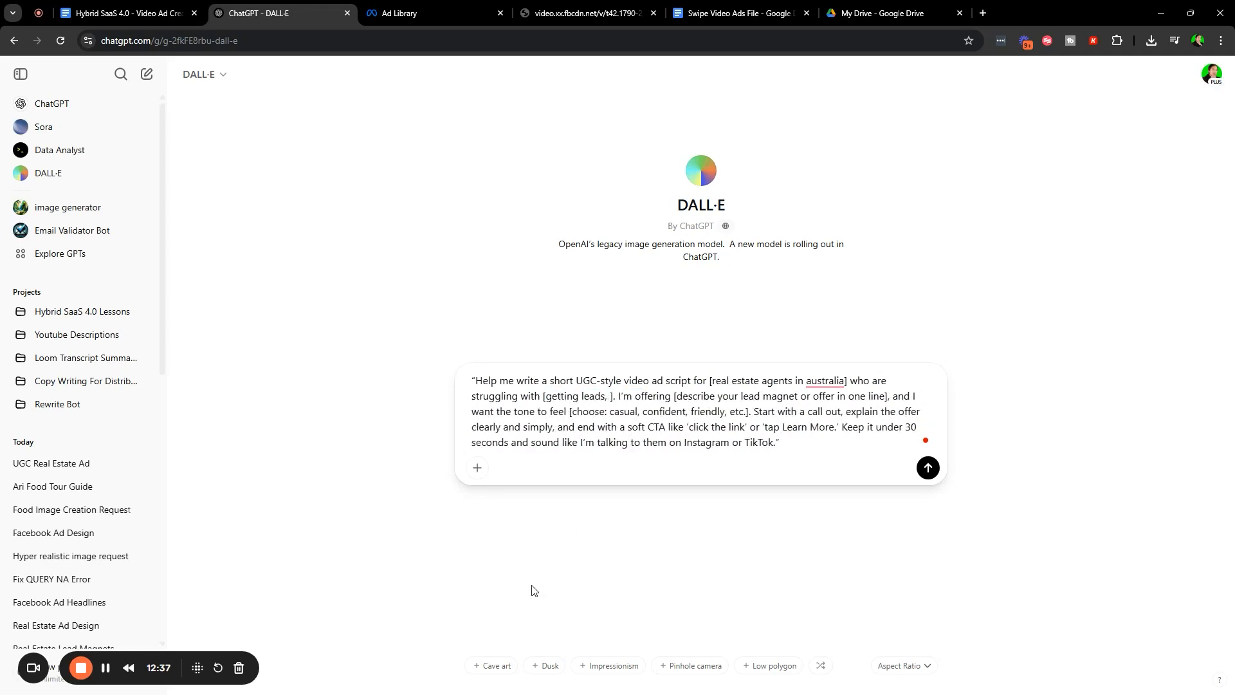
{"action": "type", "text": "closing deals"}
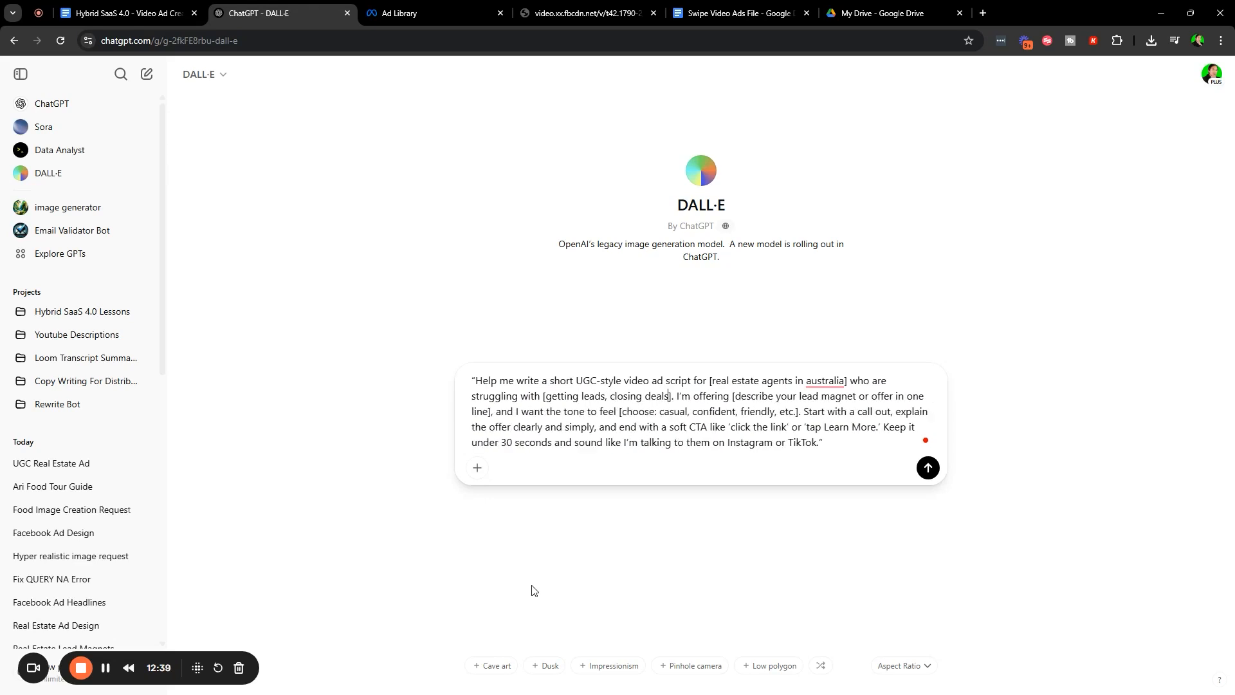
Fill the prompt's offer placeholder with "ai powered lead generation" and its tone placeholder with "casual", keeping the square brackets
{"action": "left_click", "coordinate": [763, 398]}
{"action": "left_click_drag", "start_coordinate": [735, 398], "coordinate": [488, 412]}
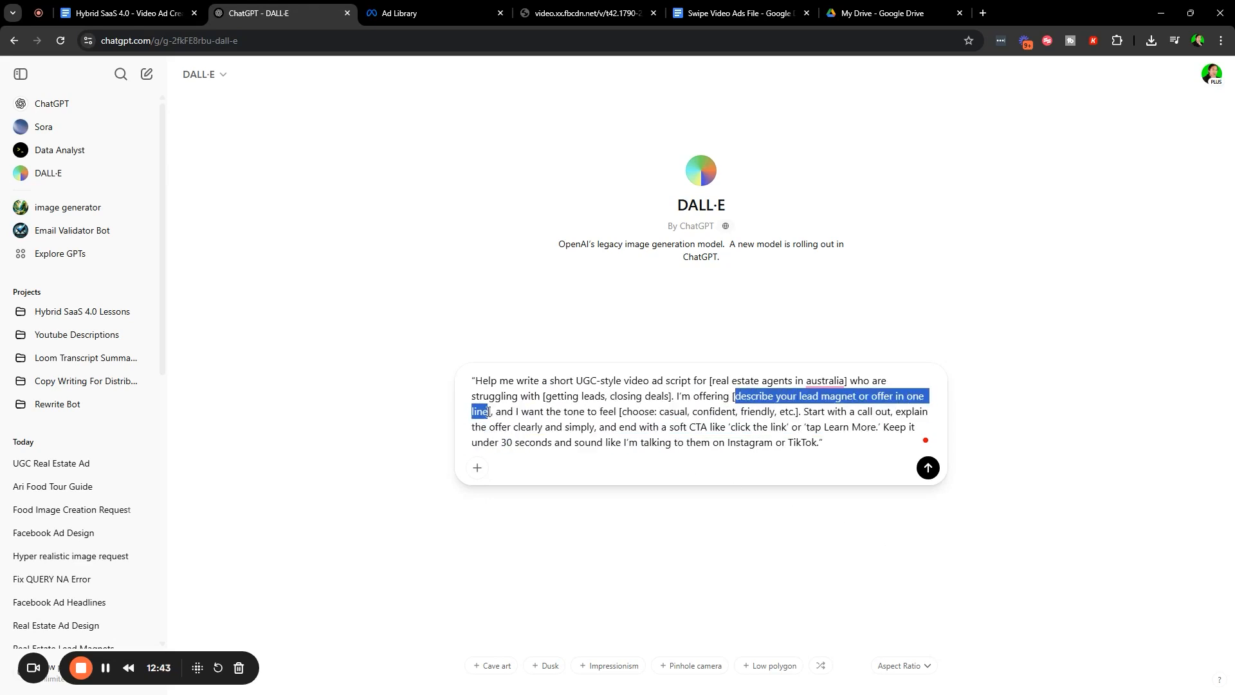
{"action": "type", "text": "ai powered "}
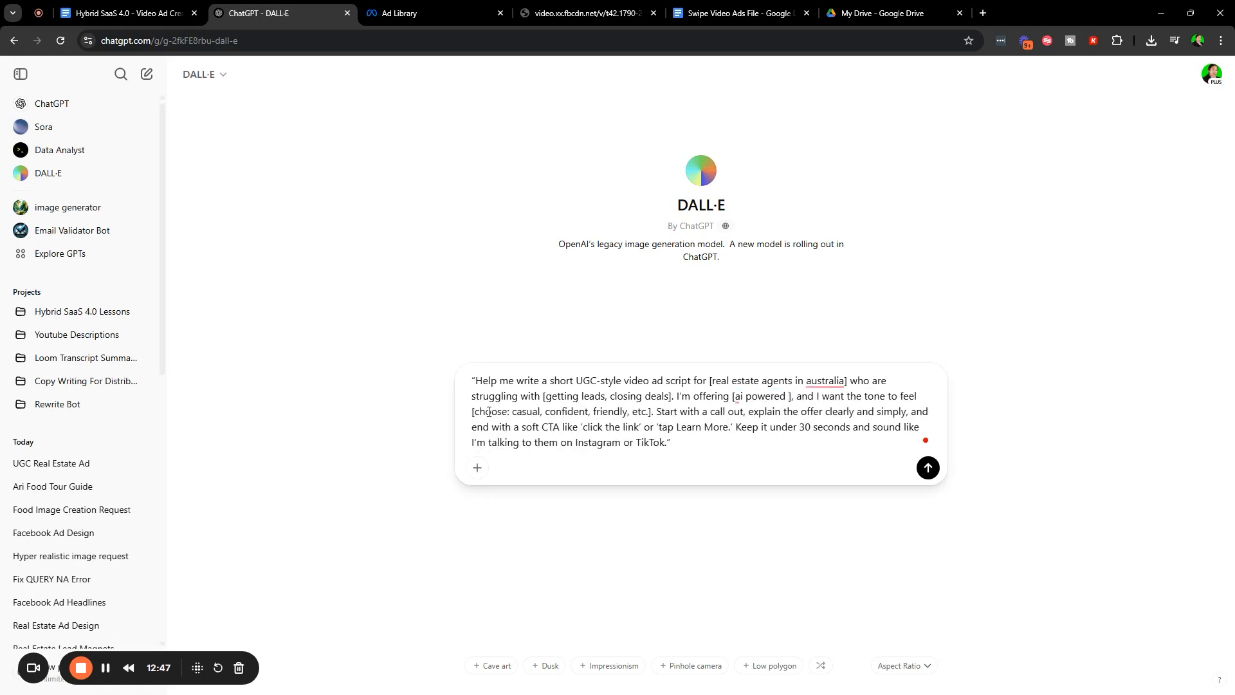
{"action": "type", "text": "lead genera"}
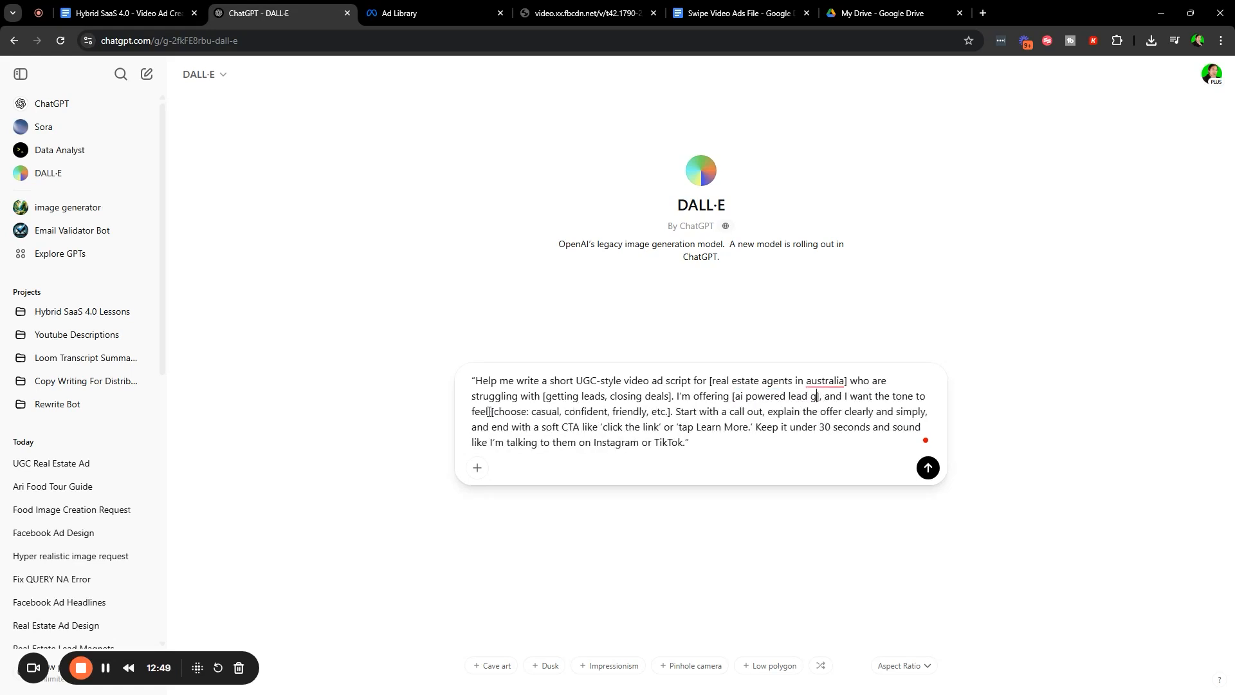
{"action": "type", "text": "tion"}
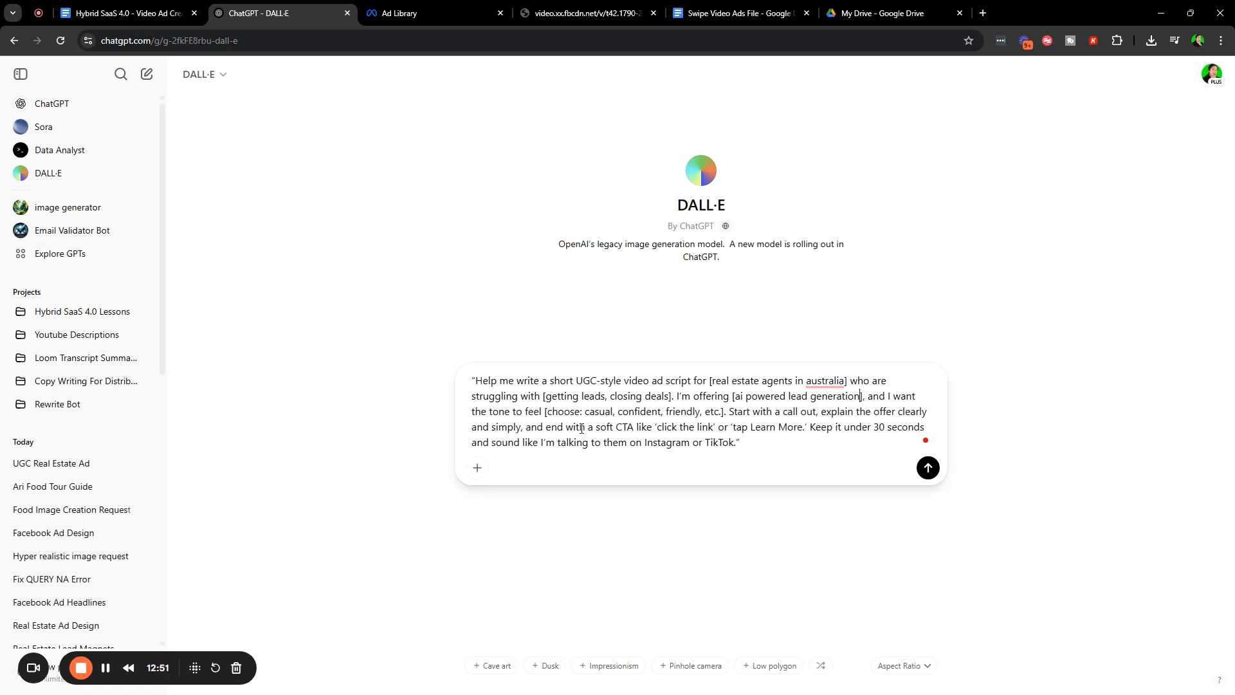
{"action": "left_click_drag", "start_coordinate": [546, 412], "coordinate": [727, 410]}
{"action": "type", "text": "casual]."}
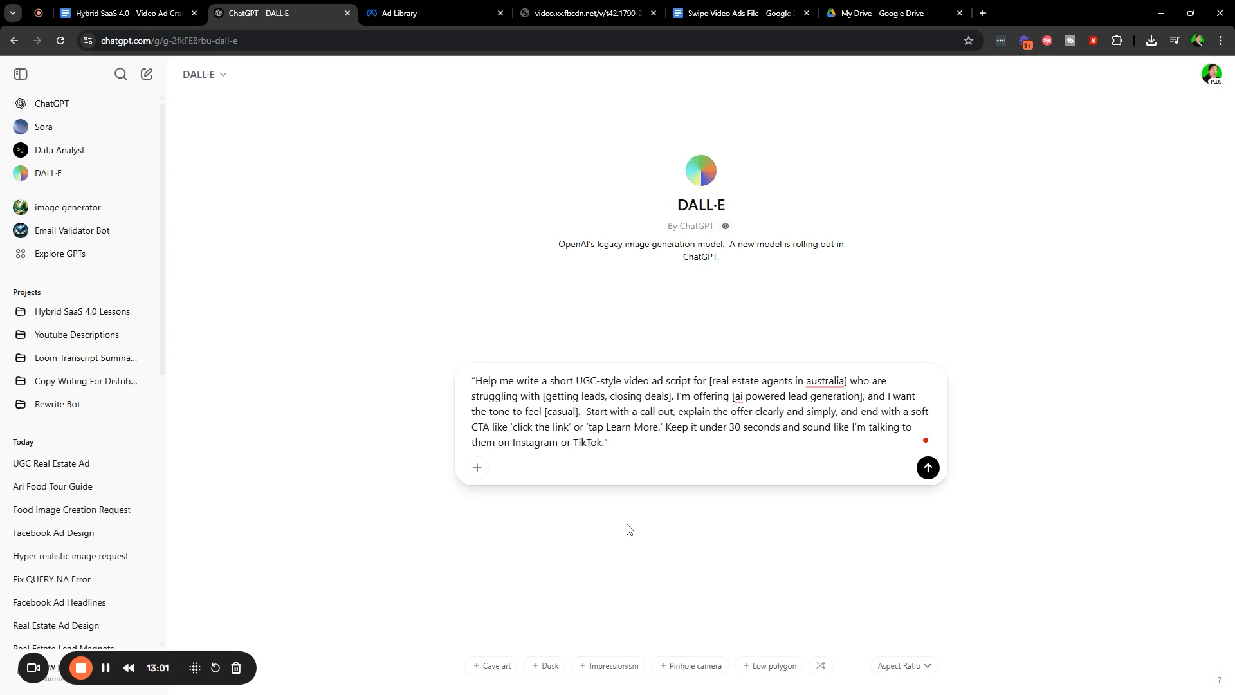
Add a line below the prompt reading "Use my copy to add more information to this script" and start a new line
{"action": "key", "text": "BackSpace"}
{"action": "key", "text": "shift+Return"}
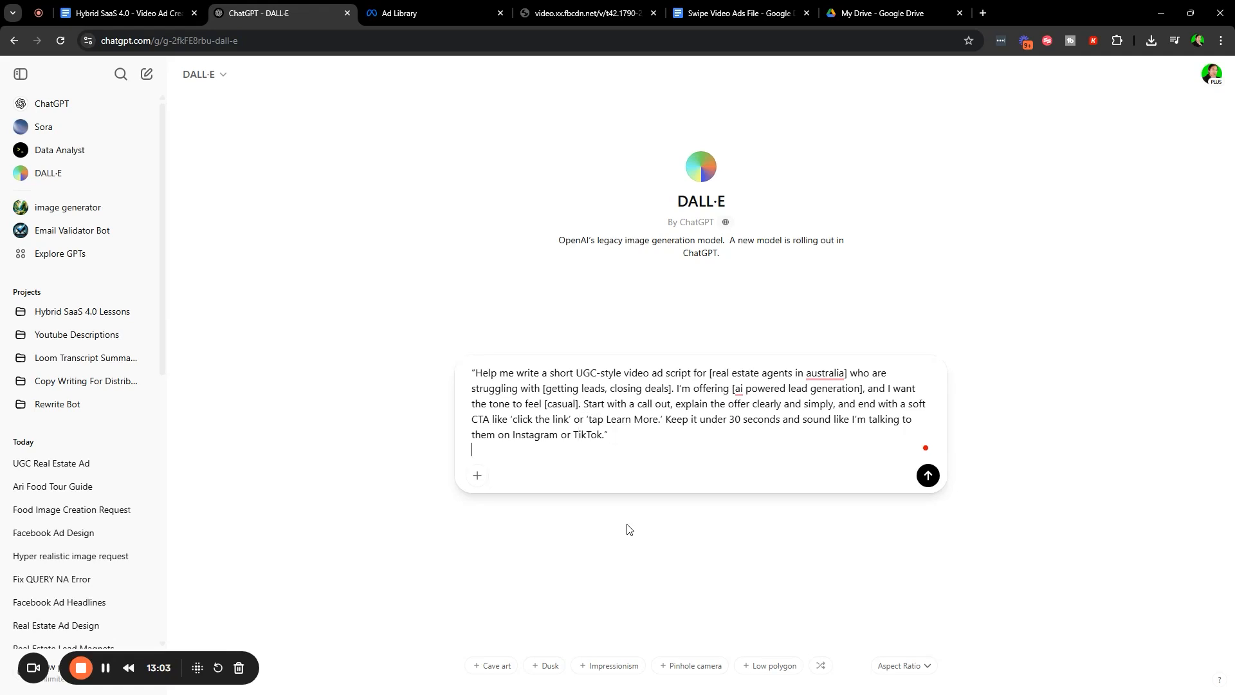
{"action": "type", "text": "Use my copy to add more inform"}
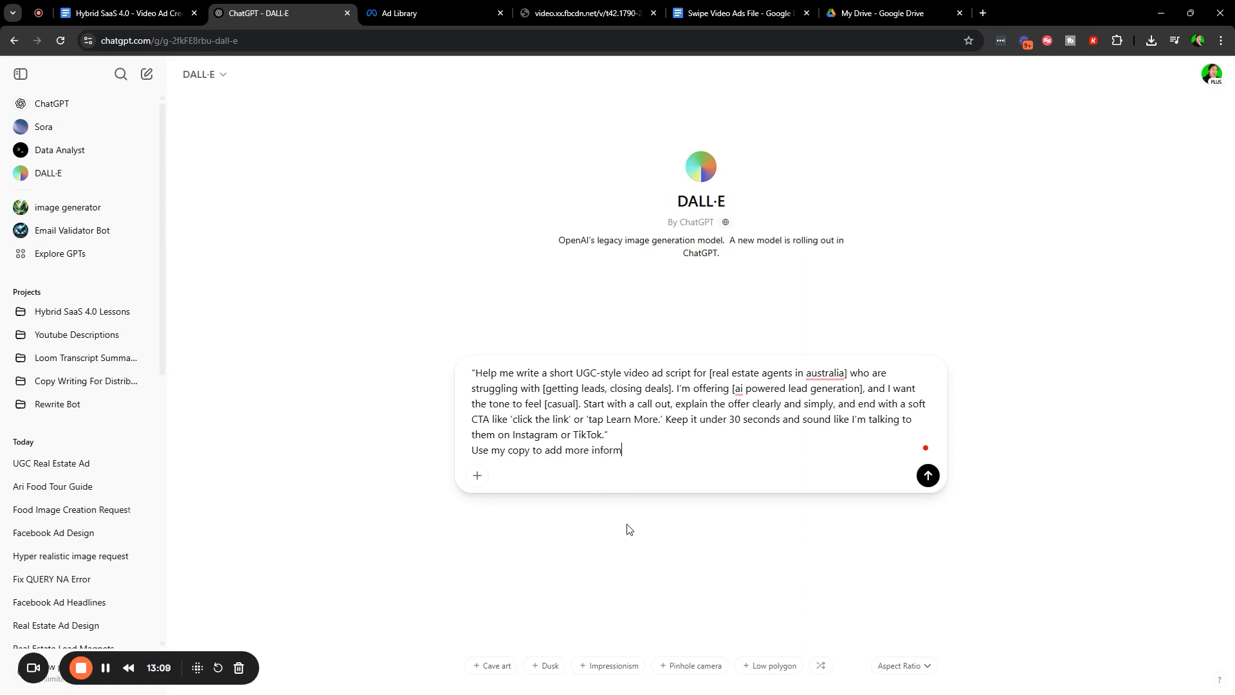
{"action": "type", "text": "ation to this "}
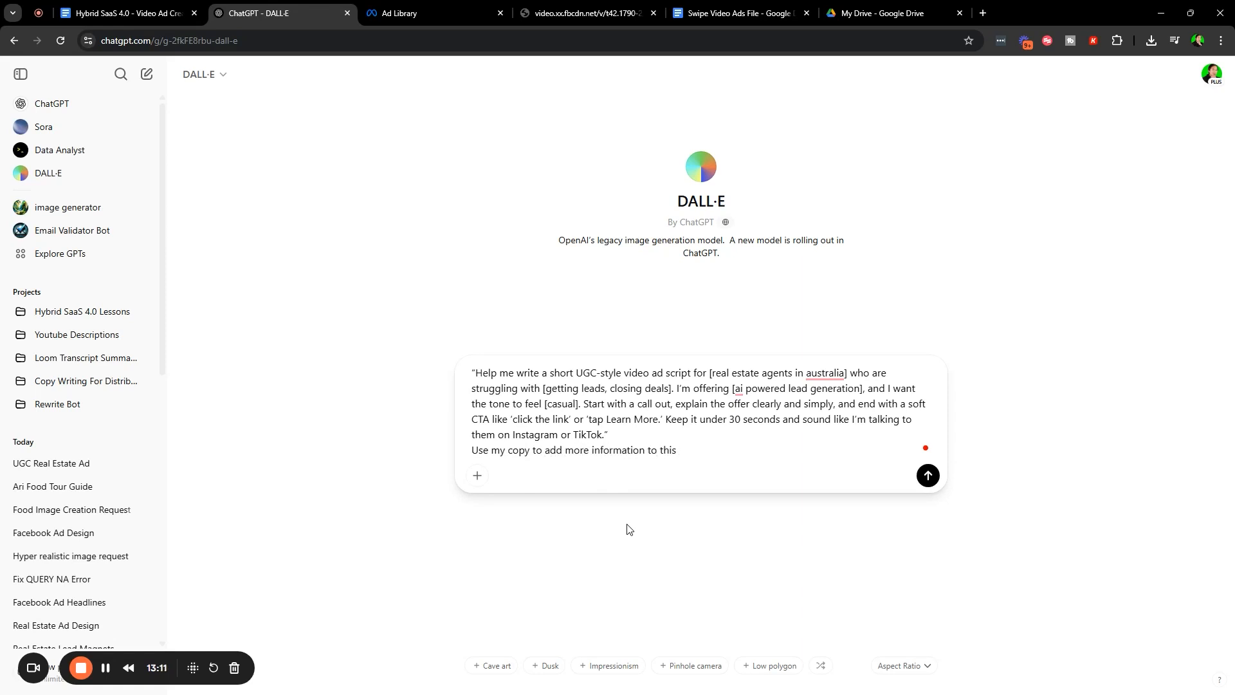
{"action": "type", "text": "script"}
{"action": "key", "text": "shift+Return"}
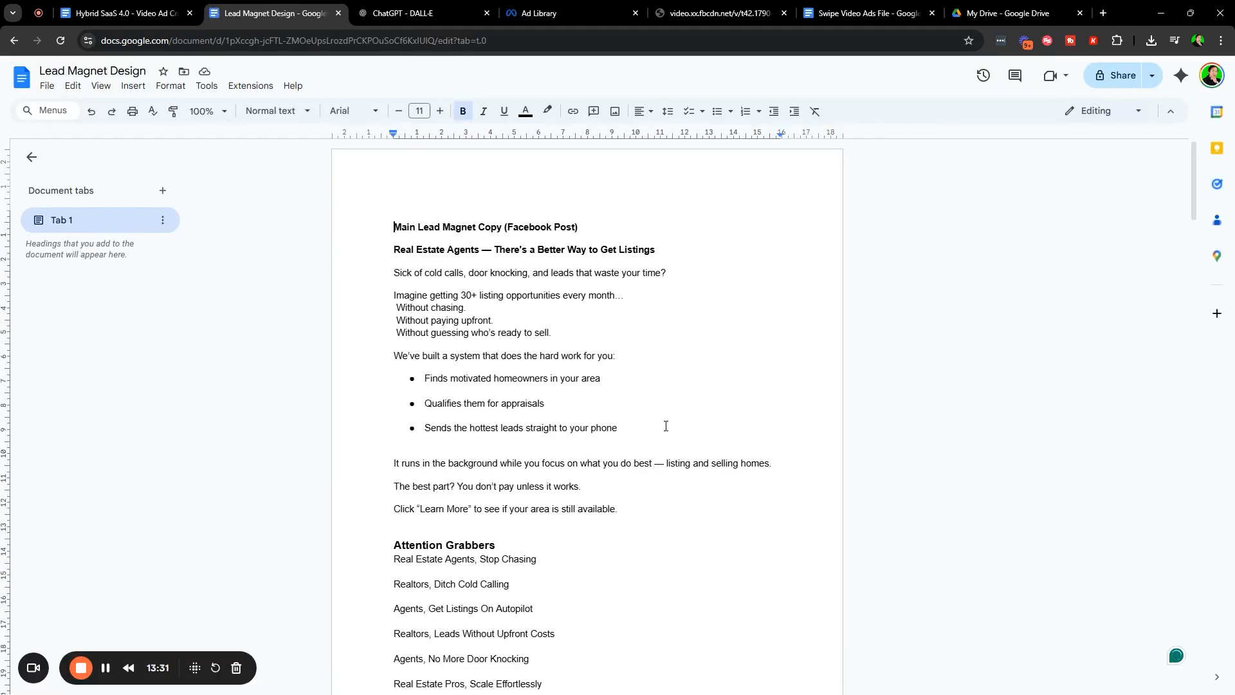
Copy the main Facebook post copy in the Lead Magnet Design document, from the "Real Estate Agents" headline to the "Learn More" line
{"action": "scroll", "coordinate": [896, 393], "scroll_direction": "down", "scroll_amount": 10}
{"action": "scroll", "coordinate": [646, 411], "scroll_direction": "down", "scroll_amount": 6}
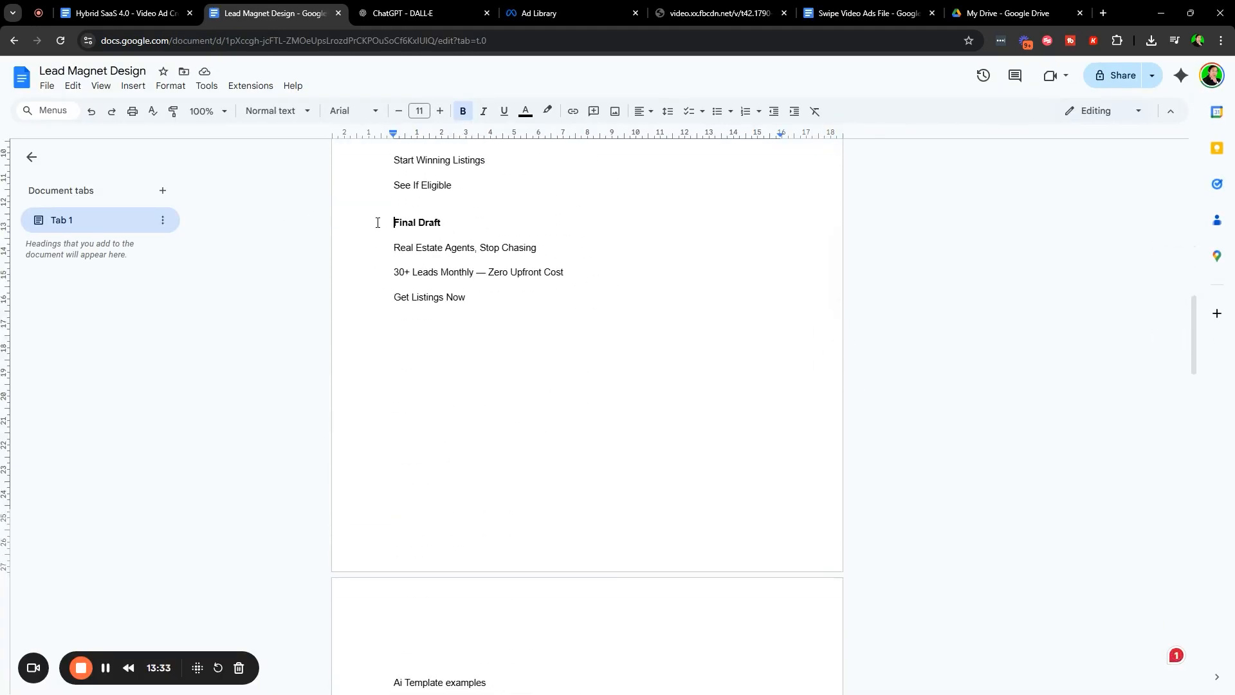
{"action": "left_click_drag", "start_coordinate": [378, 221], "coordinate": [589, 310]}
{"action": "left_click", "coordinate": [598, 377]}
{"action": "scroll", "coordinate": [827, 560], "scroll_direction": "down", "scroll_amount": 8}
{"action": "scroll", "coordinate": [824, 551], "scroll_direction": "up", "scroll_amount": 20}
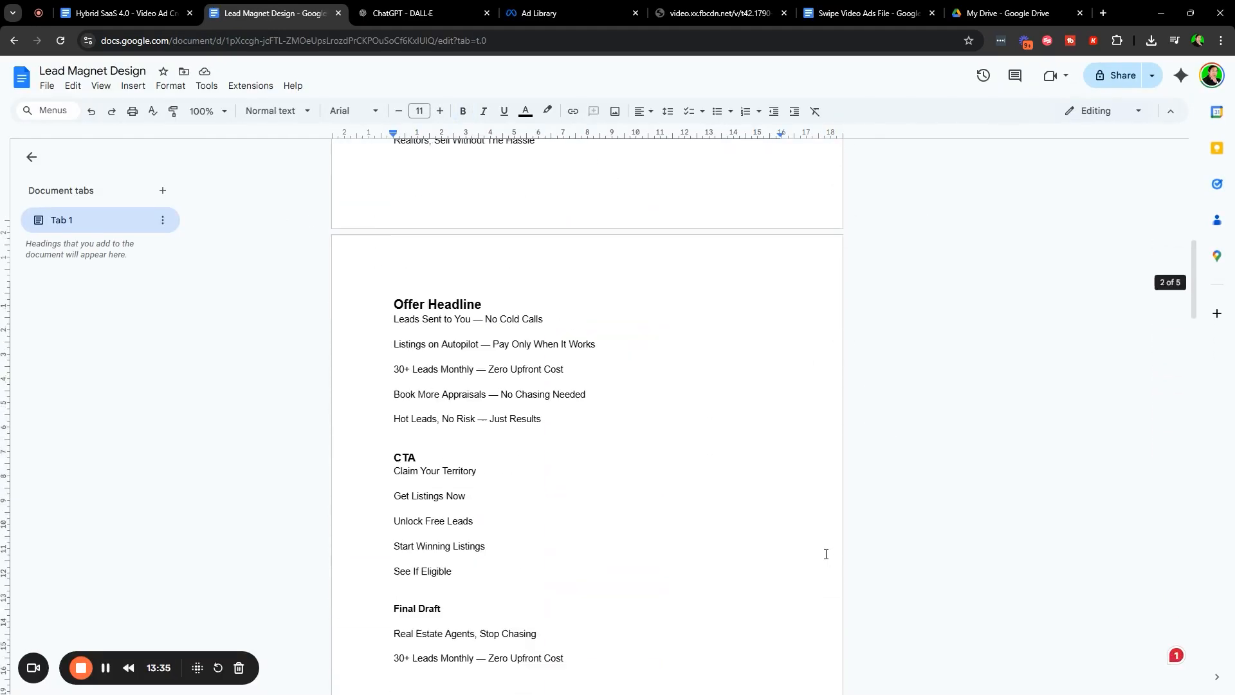
{"action": "left_click_drag", "start_coordinate": [653, 522], "coordinate": [356, 259]}
{"action": "key", "text": "ctrl+c"}
Paste the copied lead magnet post below the prompt in the DALL·E chat and check that its text is complete
{"action": "left_click", "coordinate": [122, 13]}
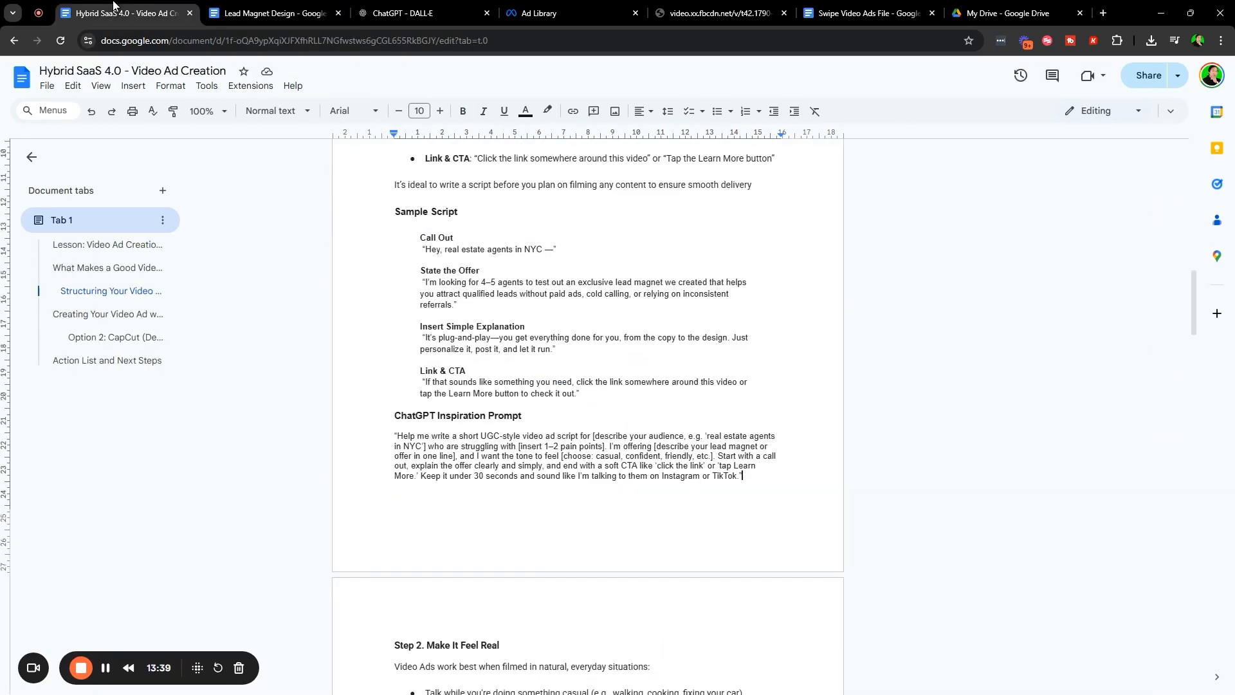
{"action": "left_click", "coordinate": [411, 12]}
{"action": "key", "text": "ctrl+v"}
{"action": "key", "text": "ctrl+a"}
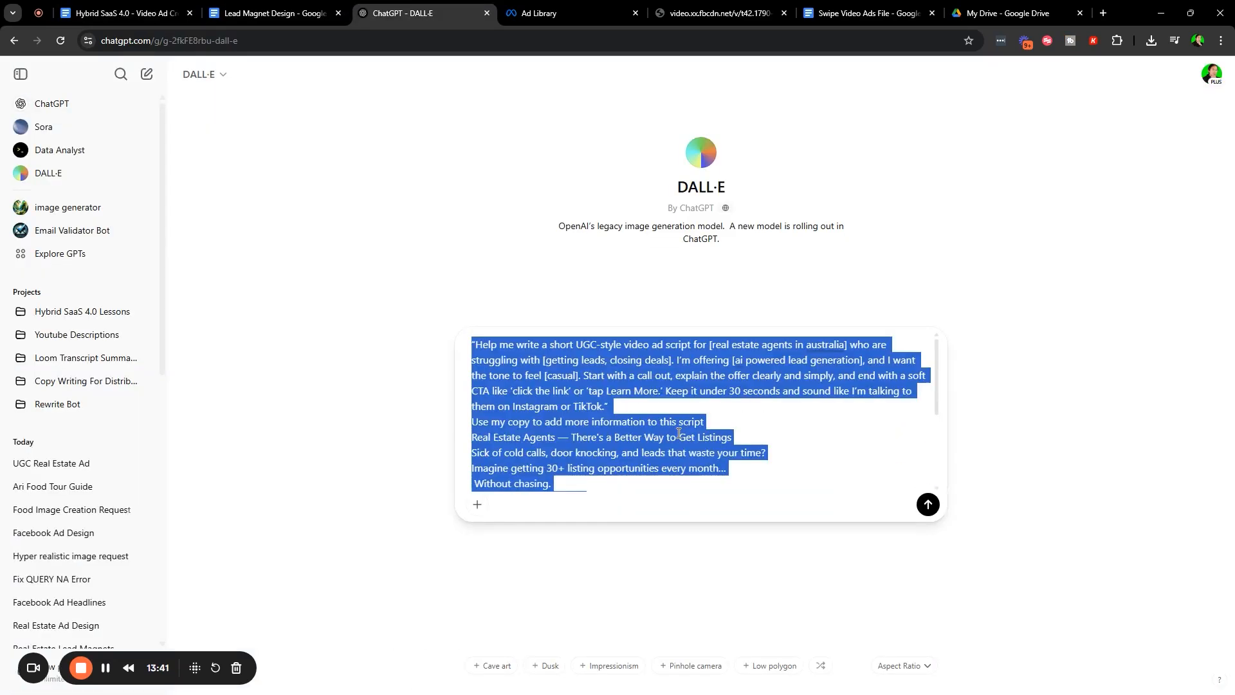
{"action": "left_click", "coordinate": [638, 492]}
{"action": "scroll", "coordinate": [662, 474], "scroll_direction": "down", "scroll_amount": 3}
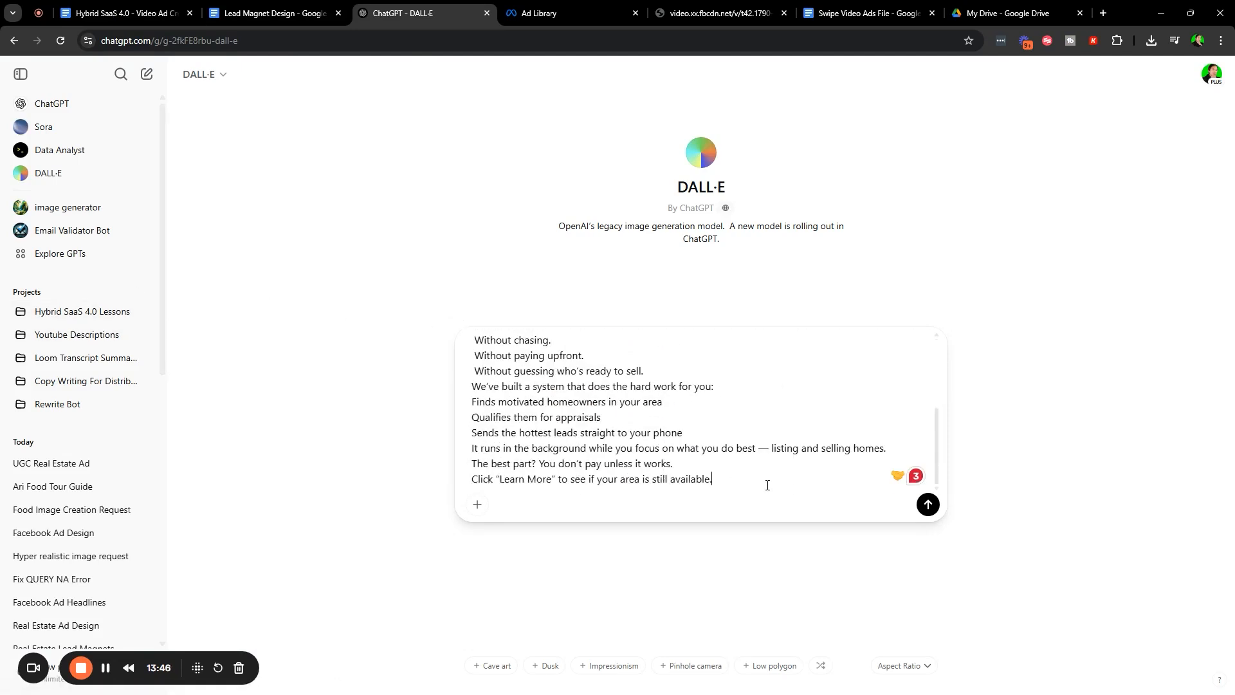
Move the whole prompt into a new regular ChatGPT 4o chat and send it
{"action": "key", "text": "ctrl+a"}
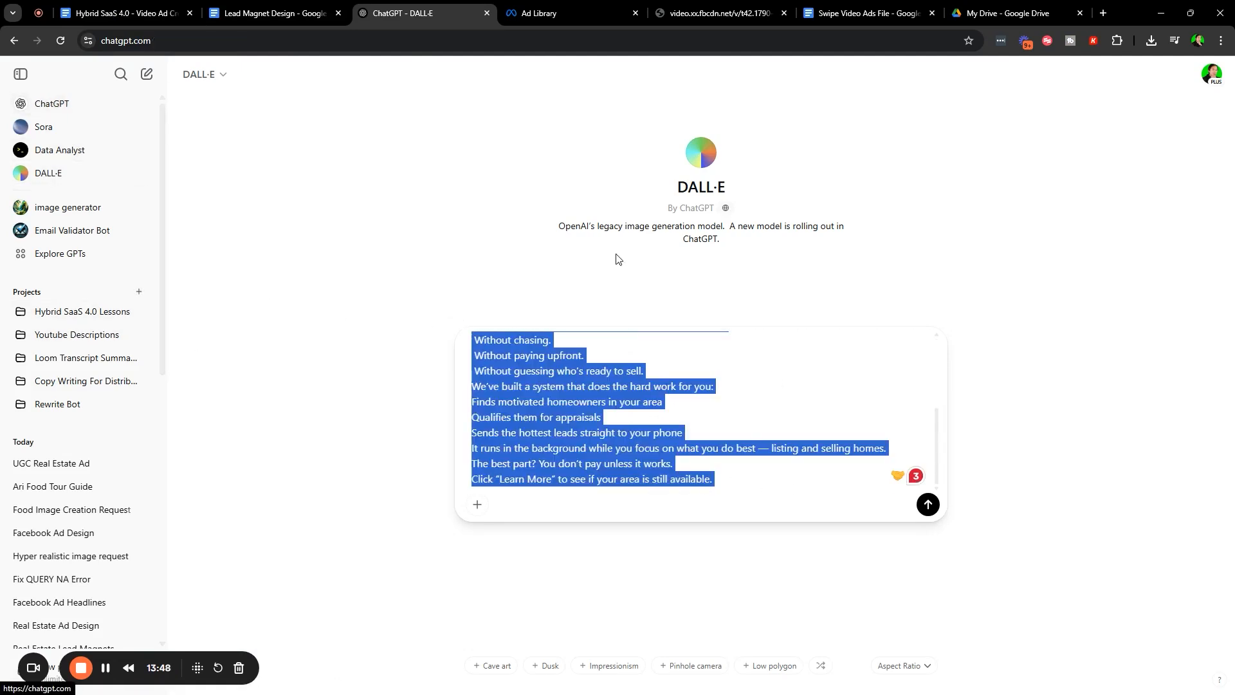
{"action": "scroll", "coordinate": [788, 394], "scroll_direction": "down", "scroll_amount": 5}
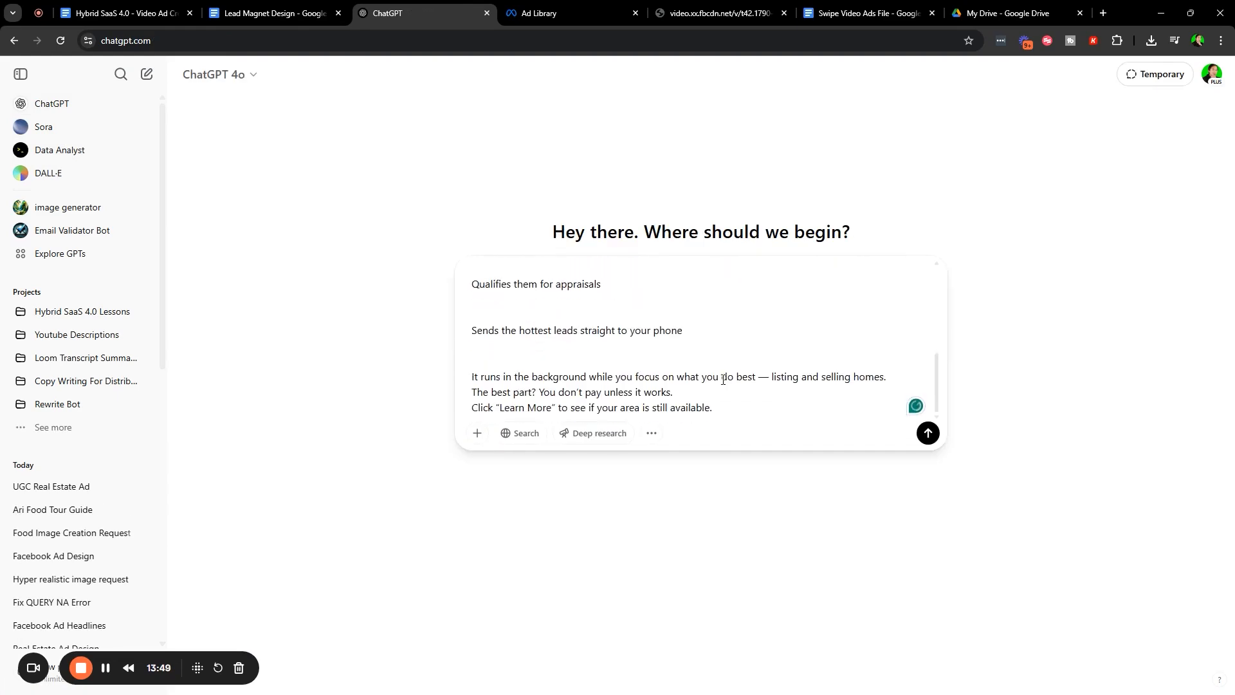
{"action": "key", "text": "Return"}
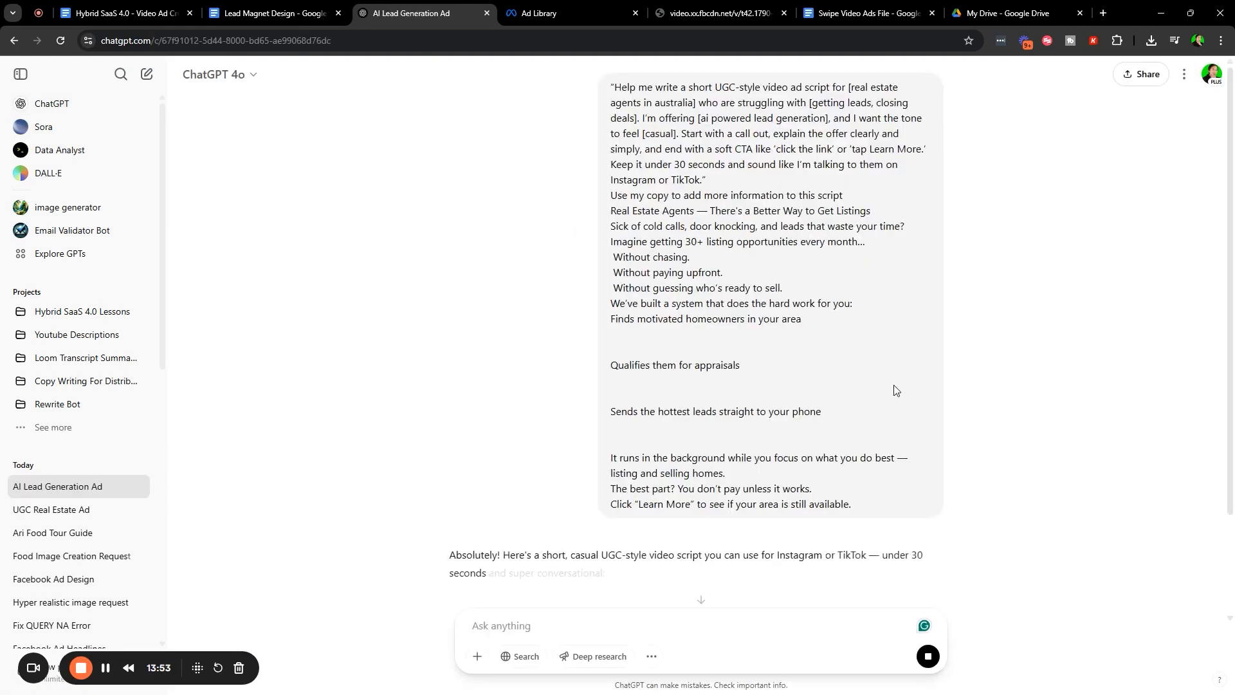
Examine the generated video script and highlight its body from the greeting through "closing deals"
{"action": "scroll", "coordinate": [643, 309], "scroll_direction": "down", "scroll_amount": 3}
{"action": "scroll", "coordinate": [707, 283], "scroll_direction": "down", "scroll_amount": 1}
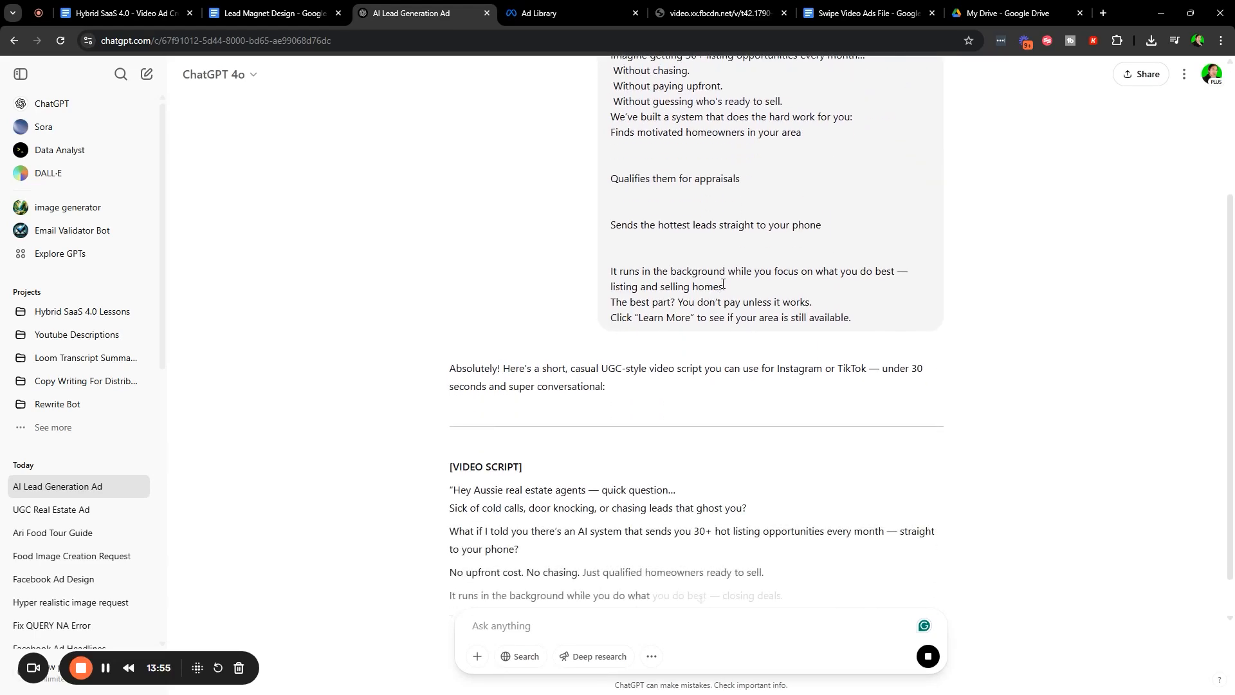
{"action": "scroll", "coordinate": [739, 268], "scroll_direction": "down", "scroll_amount": 2}
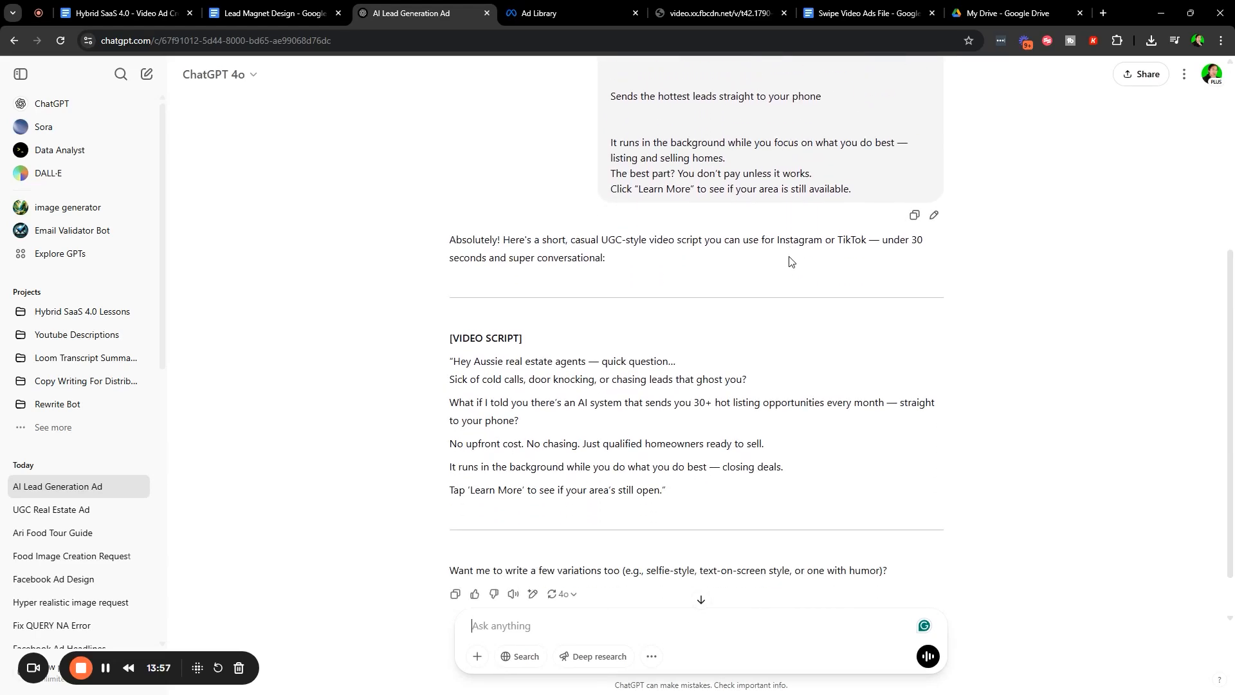
{"action": "scroll", "coordinate": [789, 262], "scroll_direction": "down", "scroll_amount": 1}
{"action": "left_click_drag", "start_coordinate": [450, 304], "coordinate": [885, 421]}
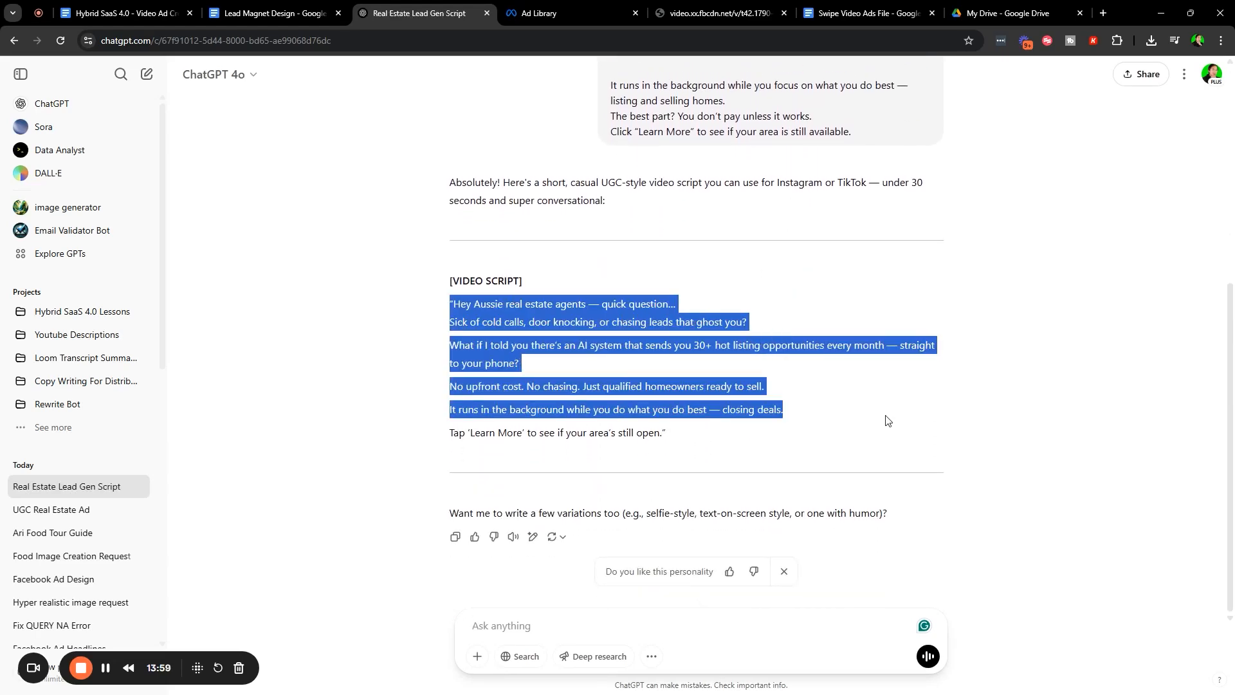
{"action": "left_click", "coordinate": [923, 458]}
Highlight the script's "Hey Aussie real estate agents" call-out and the cold calls question below it
{"action": "left_click_drag", "start_coordinate": [435, 311], "coordinate": [686, 309]}
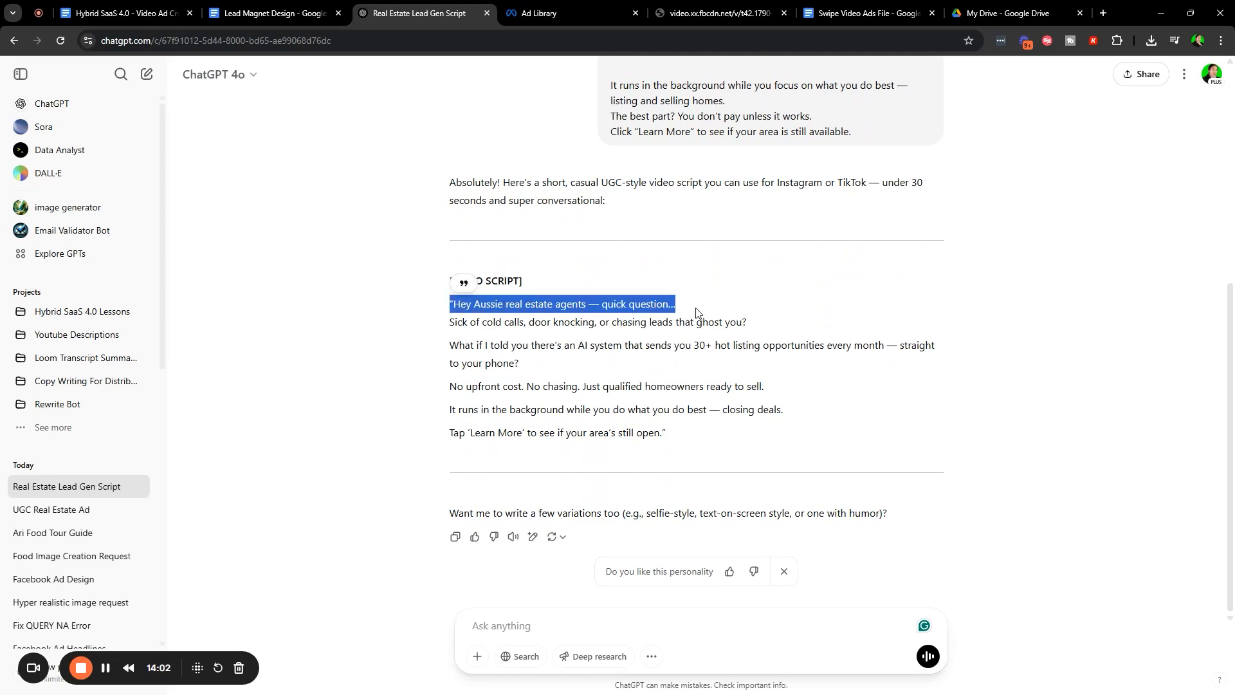
{"action": "left_click", "coordinate": [746, 302]}
{"action": "left_click_drag", "start_coordinate": [429, 333], "coordinate": [795, 326]}
{"action": "left_click", "coordinate": [788, 327]}
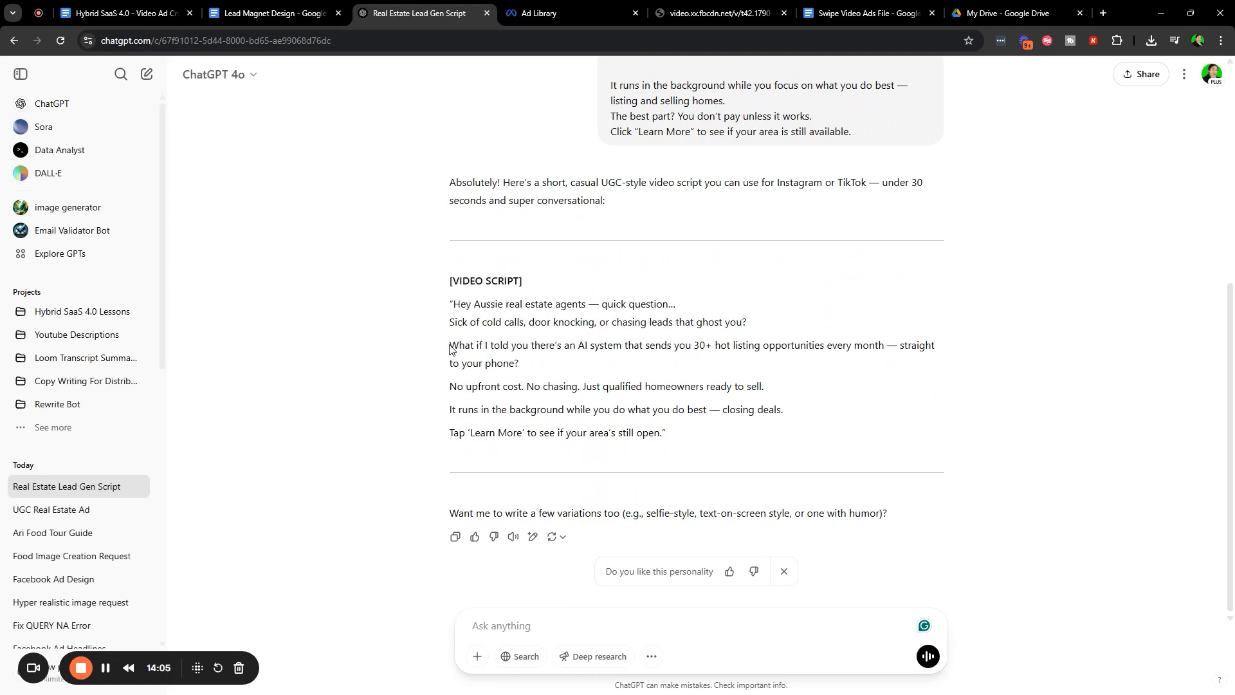
Highlight the script's AI system offer, its "No upfront cost" and "runs in the background" lines, and the closing "Learn More" line
{"action": "left_click_drag", "start_coordinate": [451, 350], "coordinate": [920, 360]}
{"action": "left_click", "coordinate": [918, 355]}
{"action": "left_click_drag", "start_coordinate": [420, 355], "coordinate": [613, 359]}
{"action": "left_click", "coordinate": [836, 338]}
{"action": "left_click_drag", "start_coordinate": [439, 394], "coordinate": [831, 394]}
{"action": "left_click_drag", "start_coordinate": [426, 415], "coordinate": [818, 412]}
{"action": "left_click", "coordinate": [921, 389]}
{"action": "left_click_drag", "start_coordinate": [404, 435], "coordinate": [711, 442]}
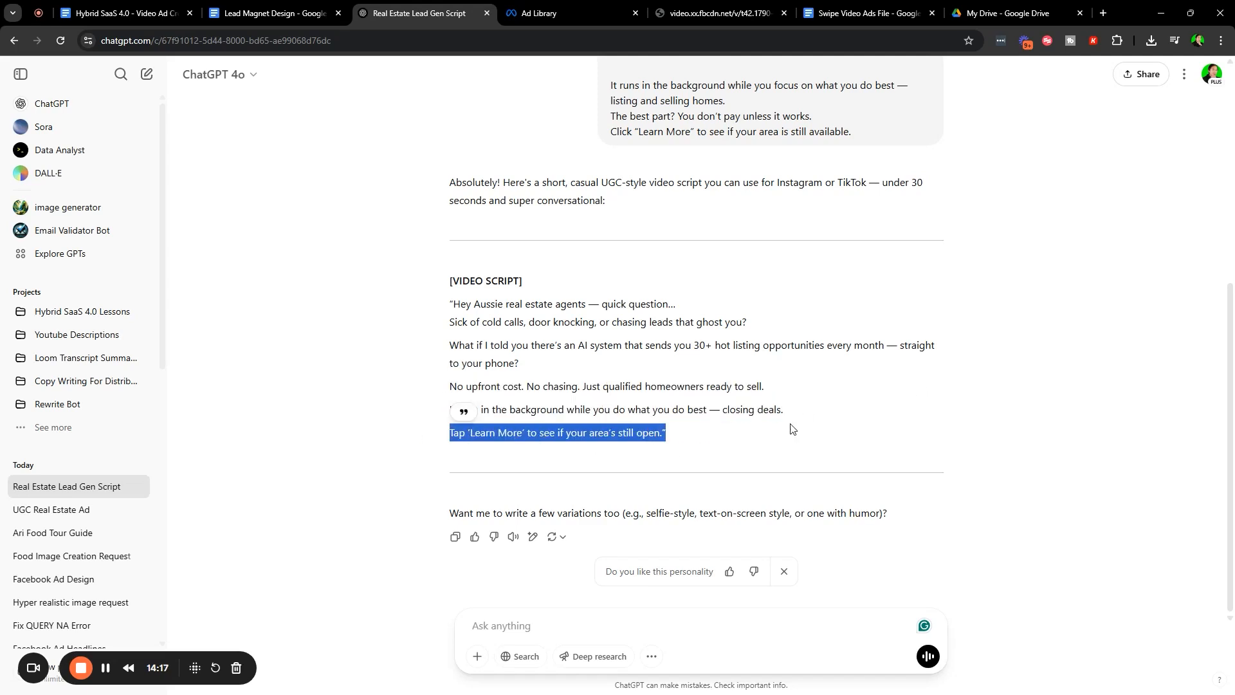
{"action": "left_click", "coordinate": [934, 417]}
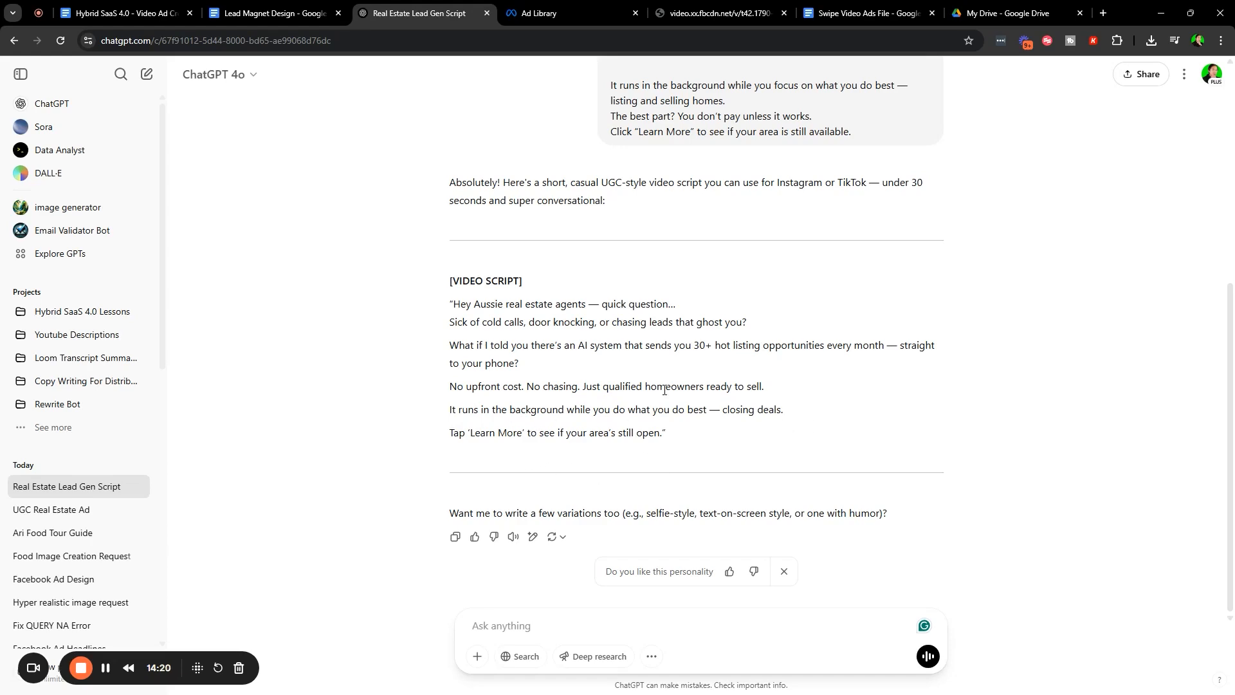
{"action": "scroll", "coordinate": [646, 460], "scroll_direction": "up", "scroll_amount": 3}
{"action": "scroll", "coordinate": [645, 459], "scroll_direction": "down", "scroll_amount": 3}
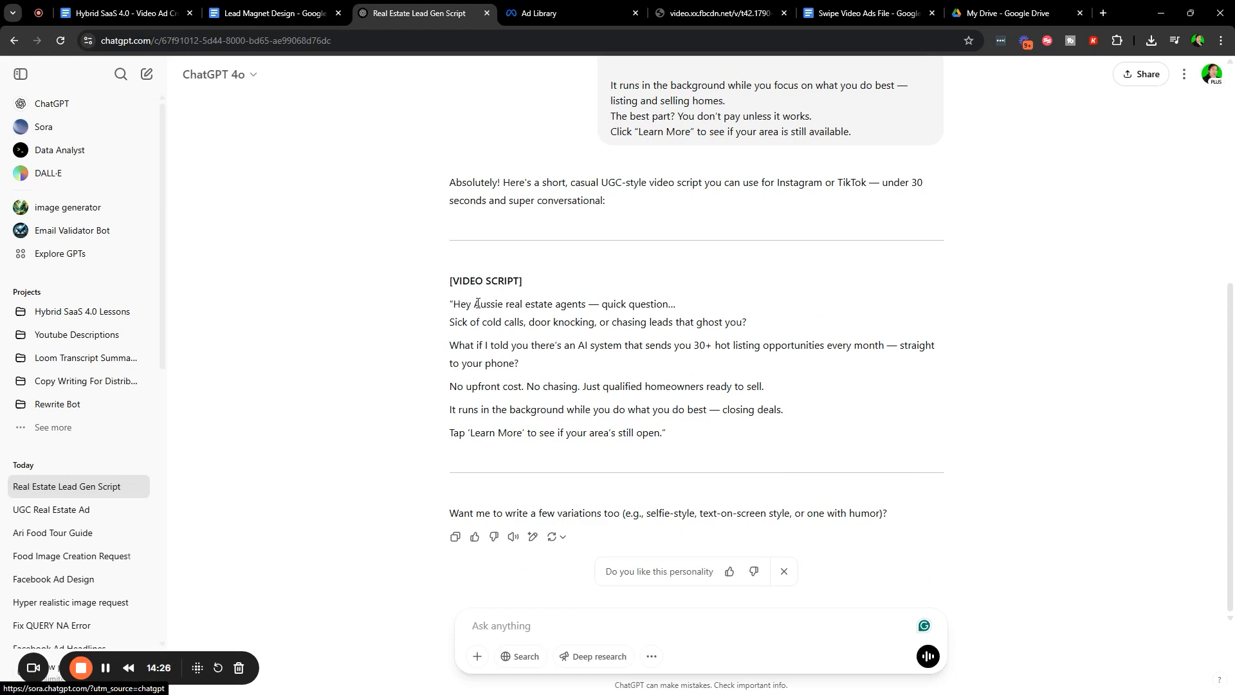
Go through the script again, highlighting "real estate agents", the cold calls question, the AI system offer and the simple explanation lines
{"action": "left_click_drag", "start_coordinate": [505, 305], "coordinate": [587, 306]}
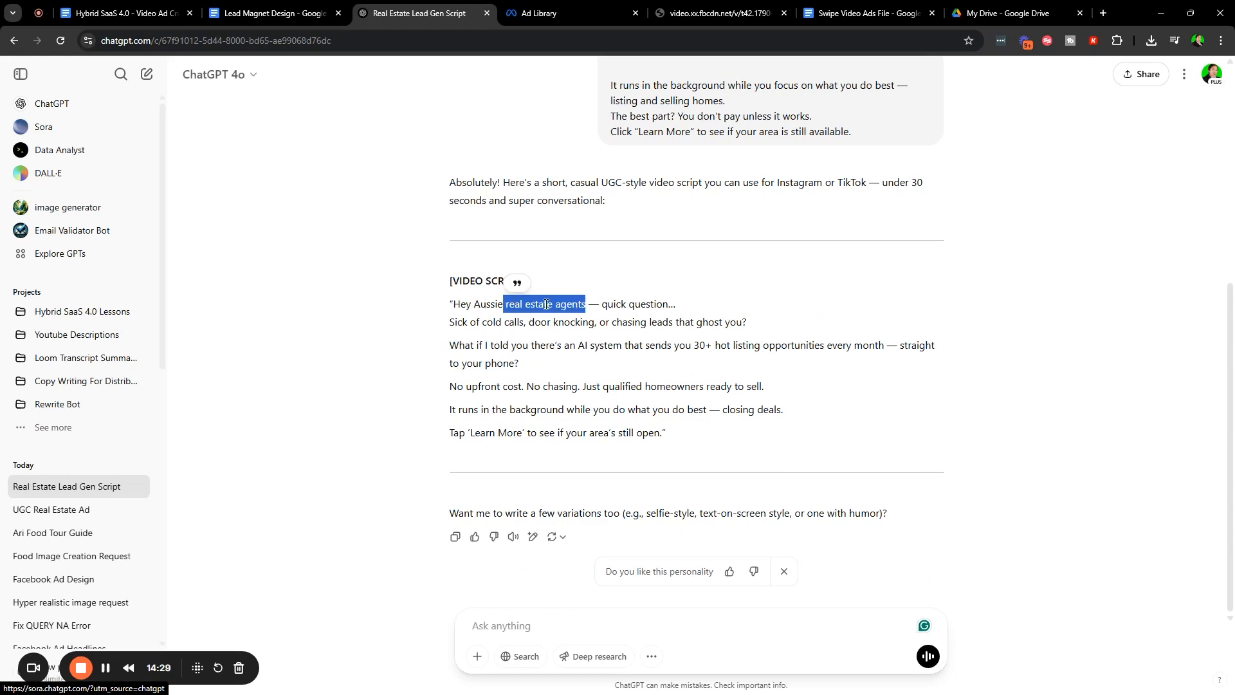
{"action": "left_click_drag", "start_coordinate": [485, 322], "coordinate": [786, 326]}
{"action": "left_click", "coordinate": [506, 345]}
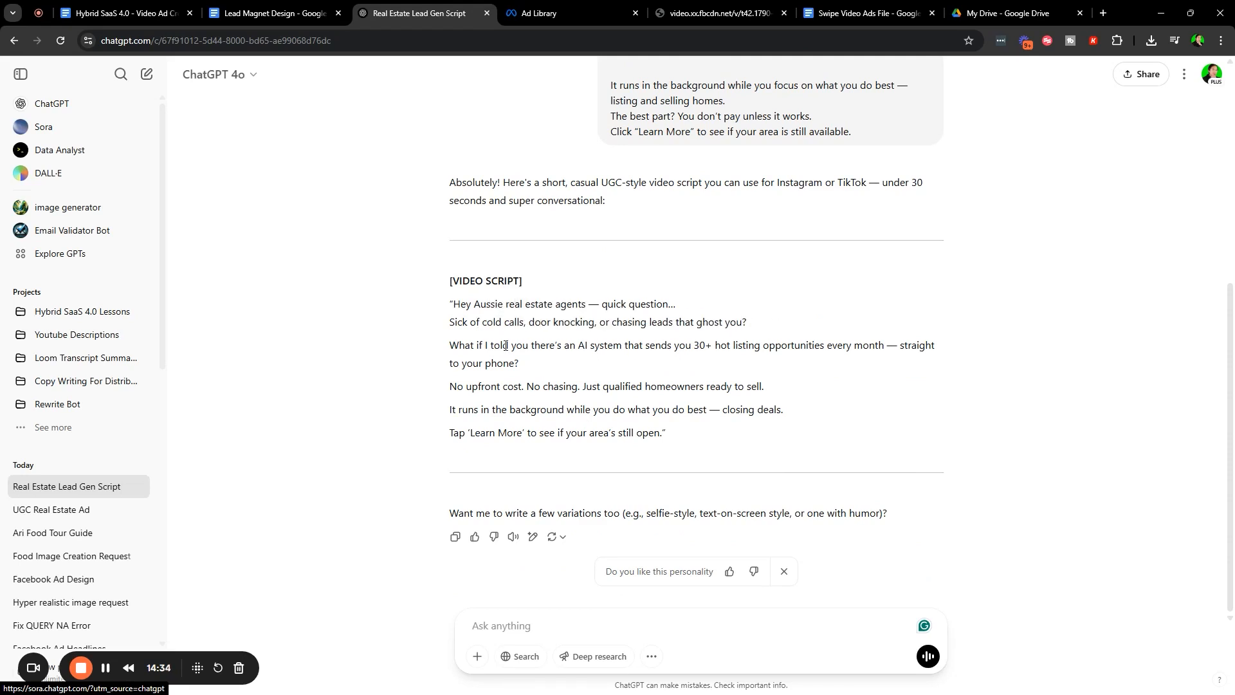
{"action": "left_click_drag", "start_coordinate": [434, 352], "coordinate": [598, 363]}
{"action": "left_click_drag", "start_coordinate": [438, 399], "coordinate": [785, 410]}
{"action": "left_click", "coordinate": [839, 395]}
{"action": "left_click", "coordinate": [829, 410]}
{"action": "left_click", "coordinate": [843, 413]}
Highlight the script's closing call to action, "Tap 'Learn More' to see if your area's still open."
{"action": "left_click_drag", "start_coordinate": [465, 435], "coordinate": [698, 441]}
{"action": "left_click_drag", "start_coordinate": [398, 435], "coordinate": [711, 435]}
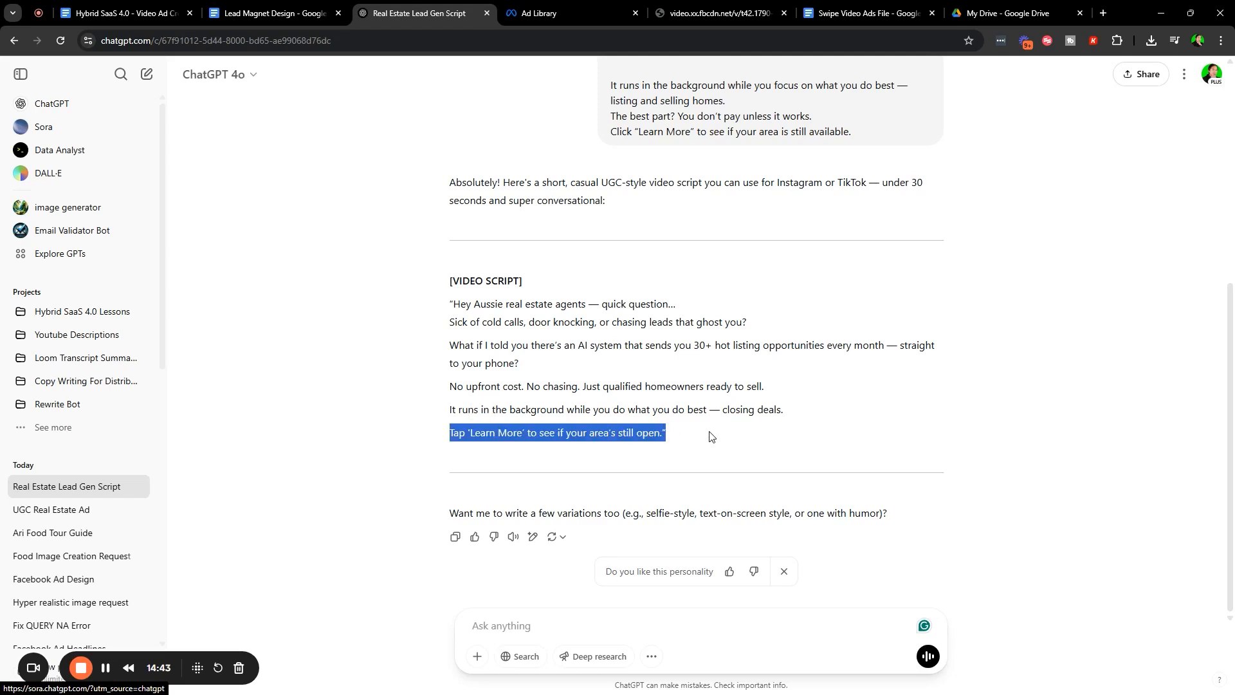
{"action": "left_click", "coordinate": [781, 433]}
{"action": "left_click_drag", "start_coordinate": [437, 437], "coordinate": [682, 433]}
{"action": "left_click", "coordinate": [682, 441]}
Ask ChatGPT to make the call to action stronger and more actionable
{"action": "left_click", "coordinate": [519, 624]}
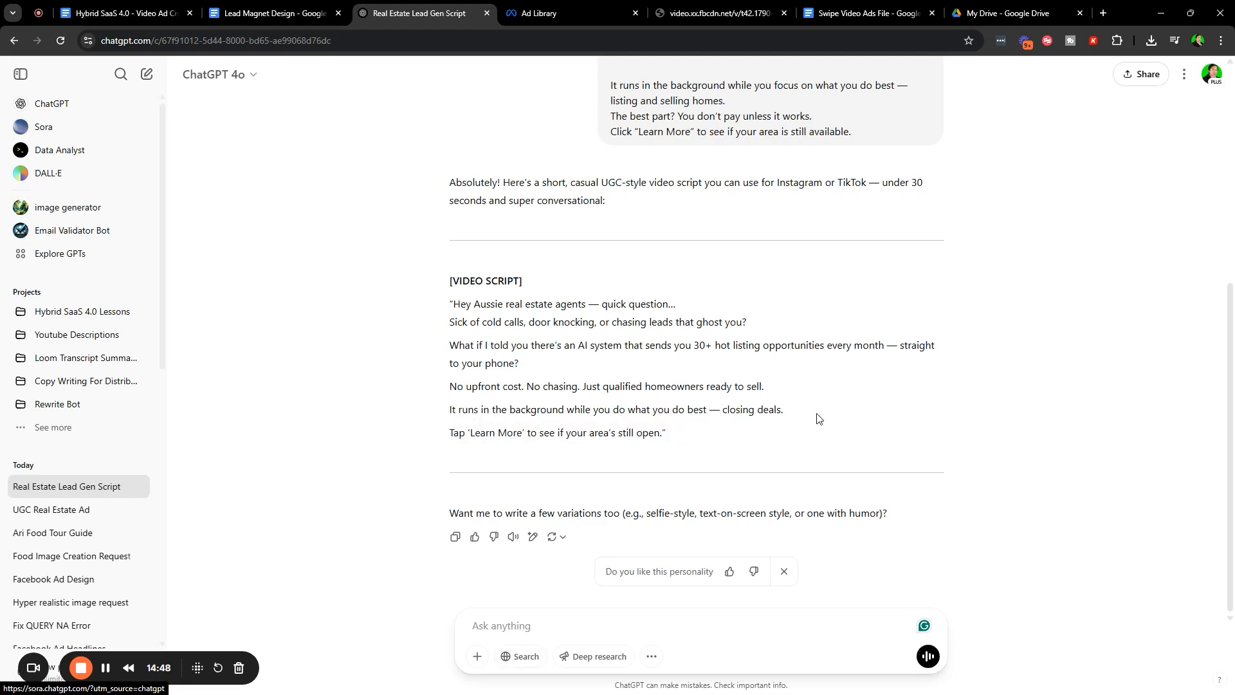
{"action": "type", "text": "make the call to action "}
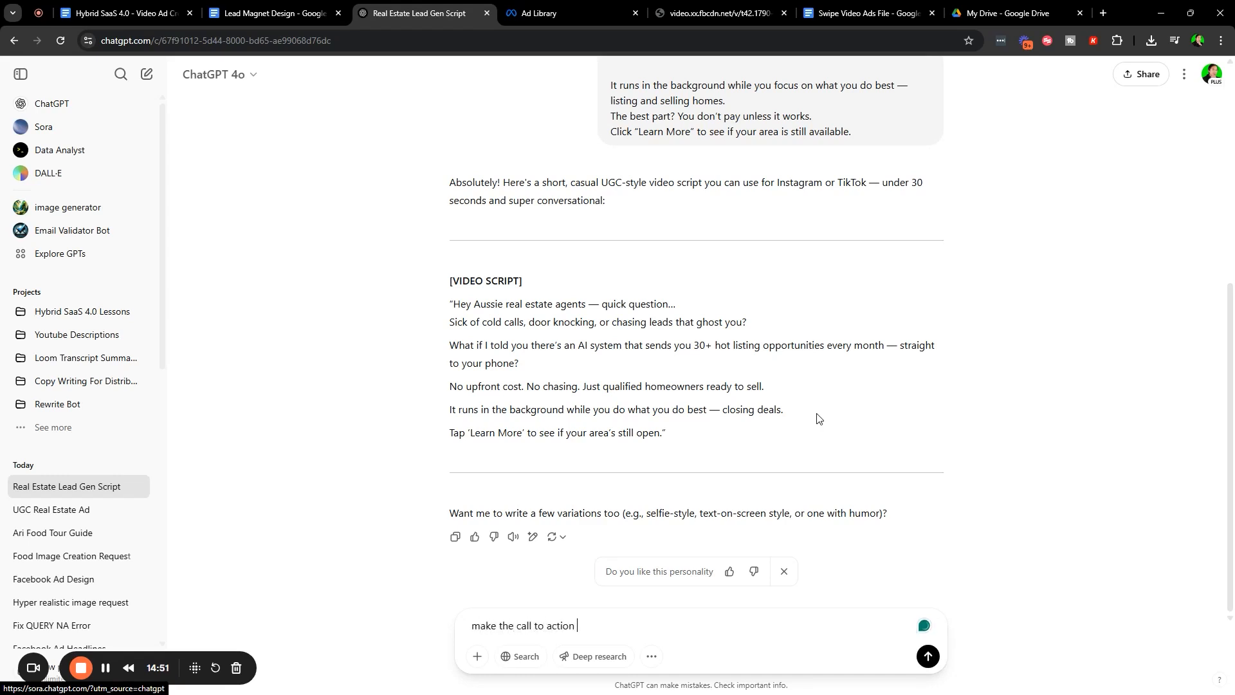
{"action": "type", "text": "stronger and mroe act"}
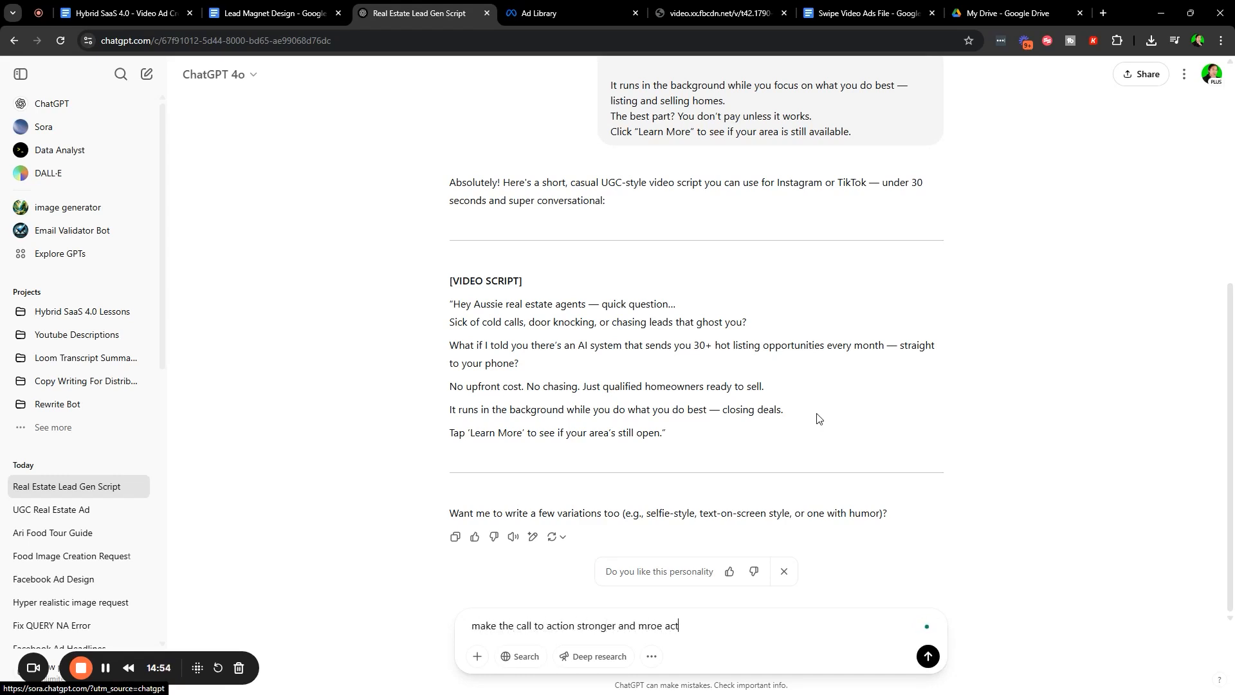
{"action": "type", "text": "actionable"}
{"action": "key", "text": "Return"}
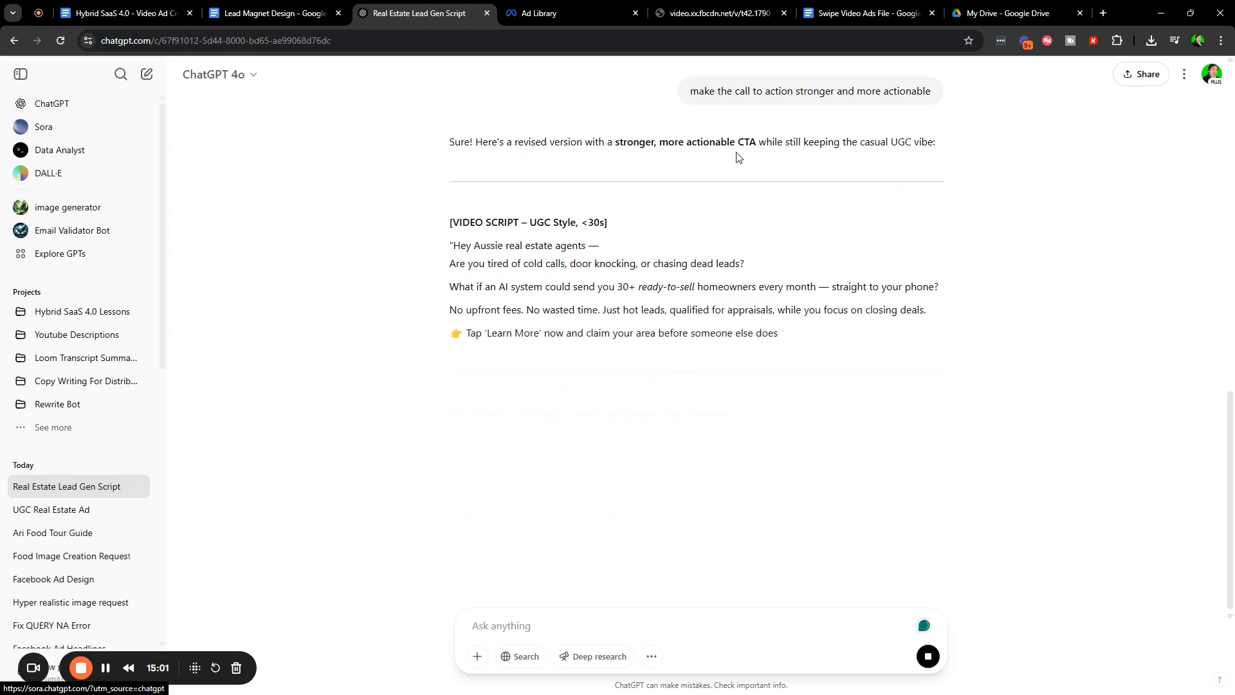
Compare the revised script with the previous version and highlight its new call to action, "Tap 'Learn More' now and claim your area before someone else does."
{"action": "scroll", "coordinate": [808, 337], "scroll_direction": "up", "scroll_amount": 6}
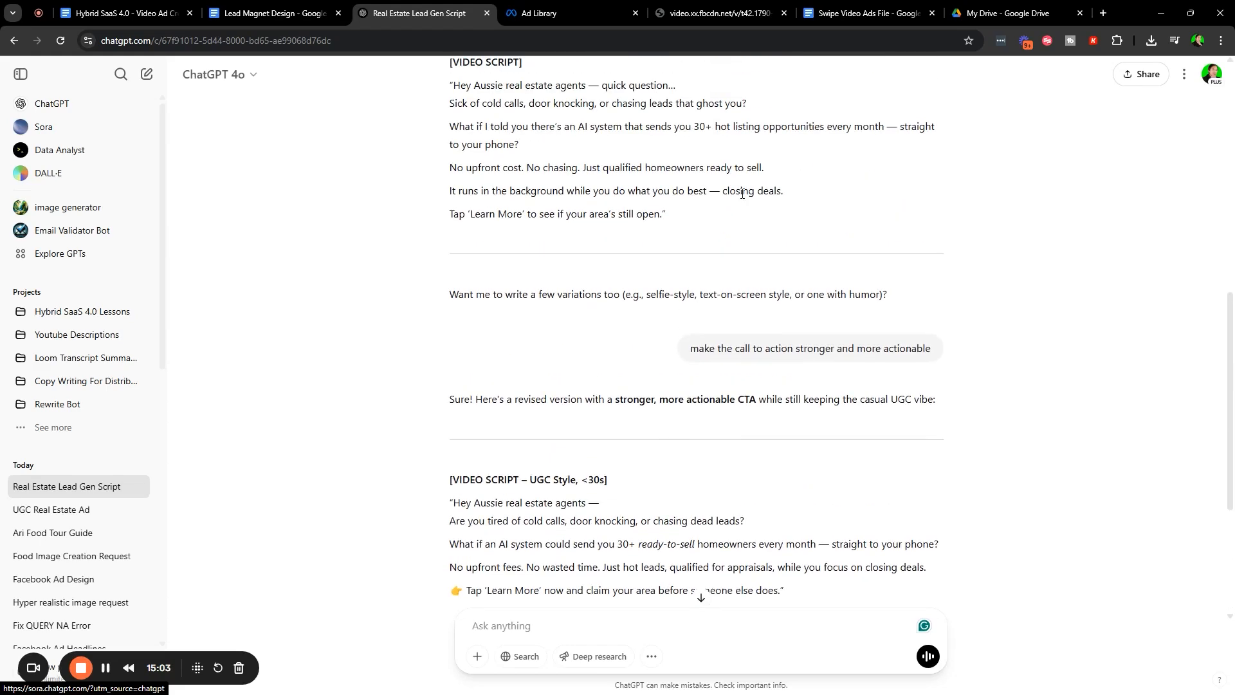
{"action": "scroll", "coordinate": [739, 268], "scroll_direction": "down", "scroll_amount": 7}
{"action": "scroll", "coordinate": [736, 264], "scroll_direction": "down", "scroll_amount": 1}
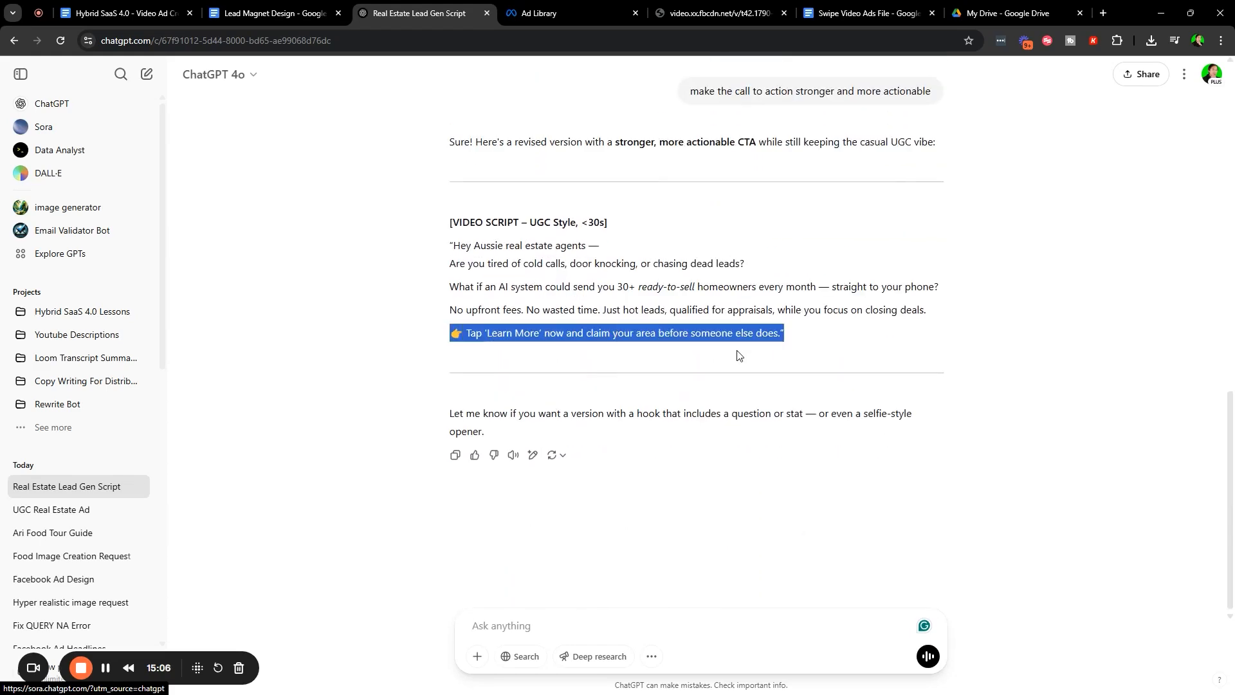
{"action": "left_click_drag", "start_coordinate": [429, 330], "coordinate": [740, 355]}
{"action": "left_click", "coordinate": [791, 345]}
{"action": "left_click_drag", "start_coordinate": [409, 341], "coordinate": [843, 343]}
{"action": "left_click", "coordinate": [965, 341]}
{"action": "left_click_drag", "start_coordinate": [454, 331], "coordinate": [832, 342]}
{"action": "left_click", "coordinate": [928, 358]}
{"action": "left_click_drag", "start_coordinate": [427, 340], "coordinate": [791, 336]}
{"action": "left_click", "coordinate": [923, 350]}
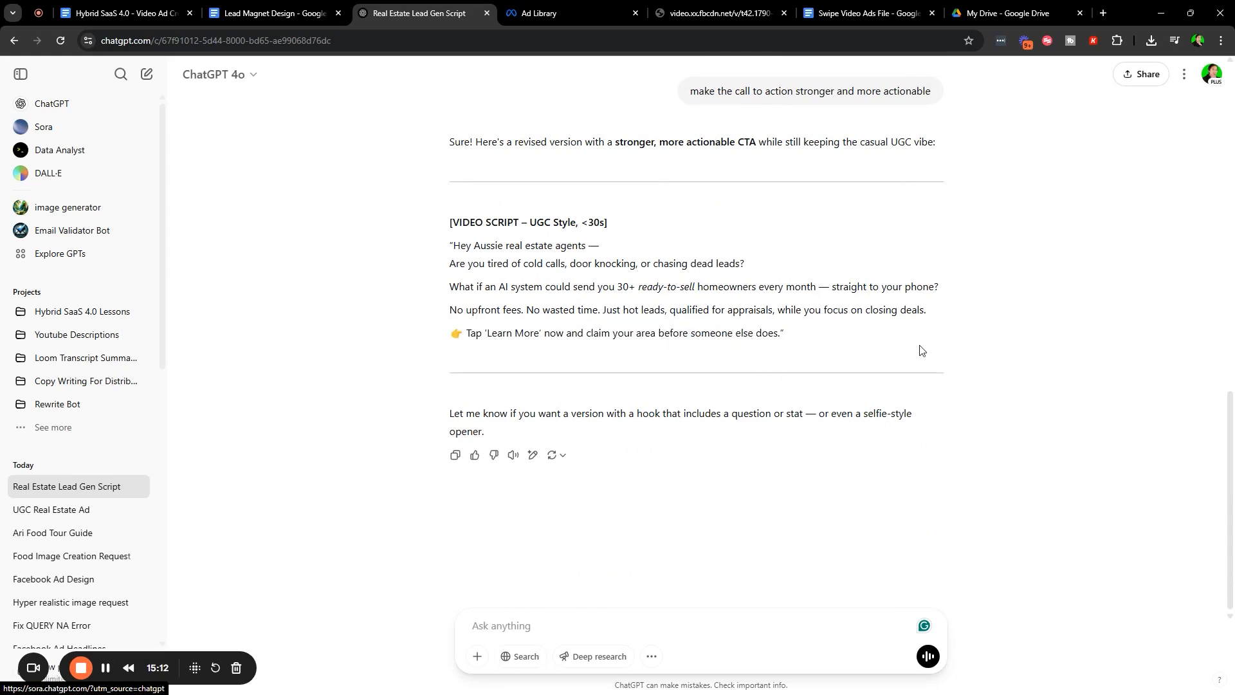
Copy the full revised video script and bring the Swipe Video Ads File document next to the Video Ad Creation lesson
{"action": "left_click_drag", "start_coordinate": [451, 246], "coordinate": [791, 336]}
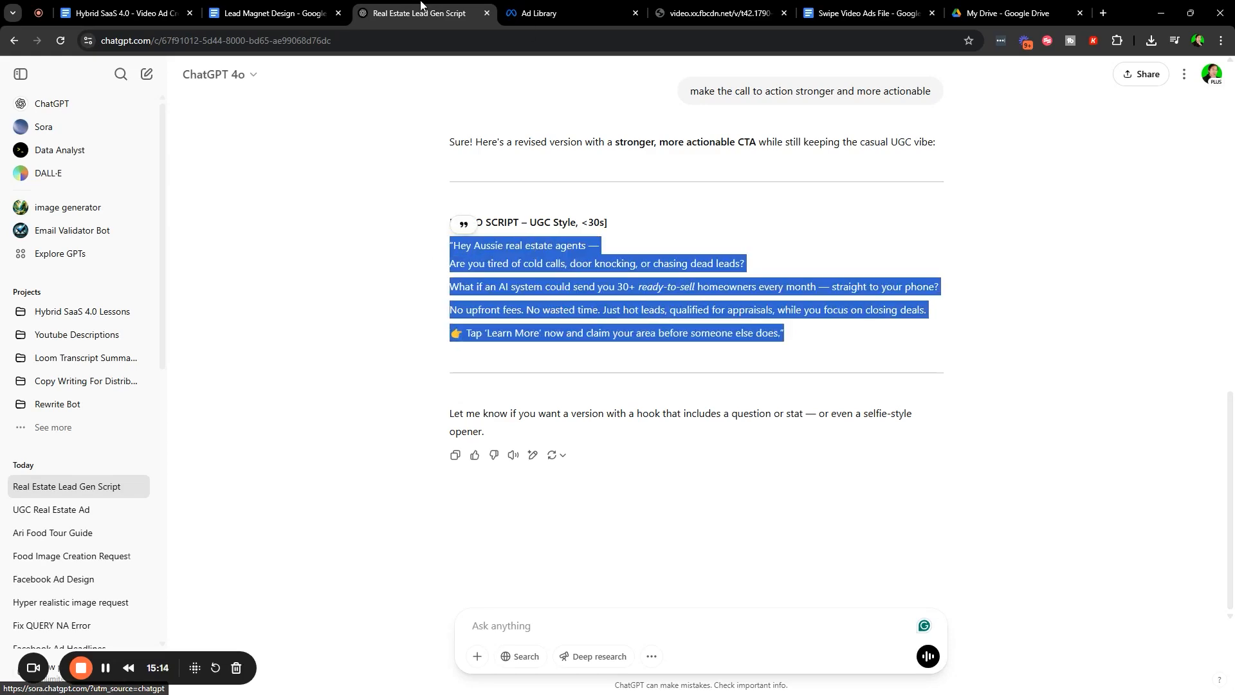
{"action": "left_click", "coordinate": [265, 10]}
{"action": "left_click", "coordinate": [122, 13]}
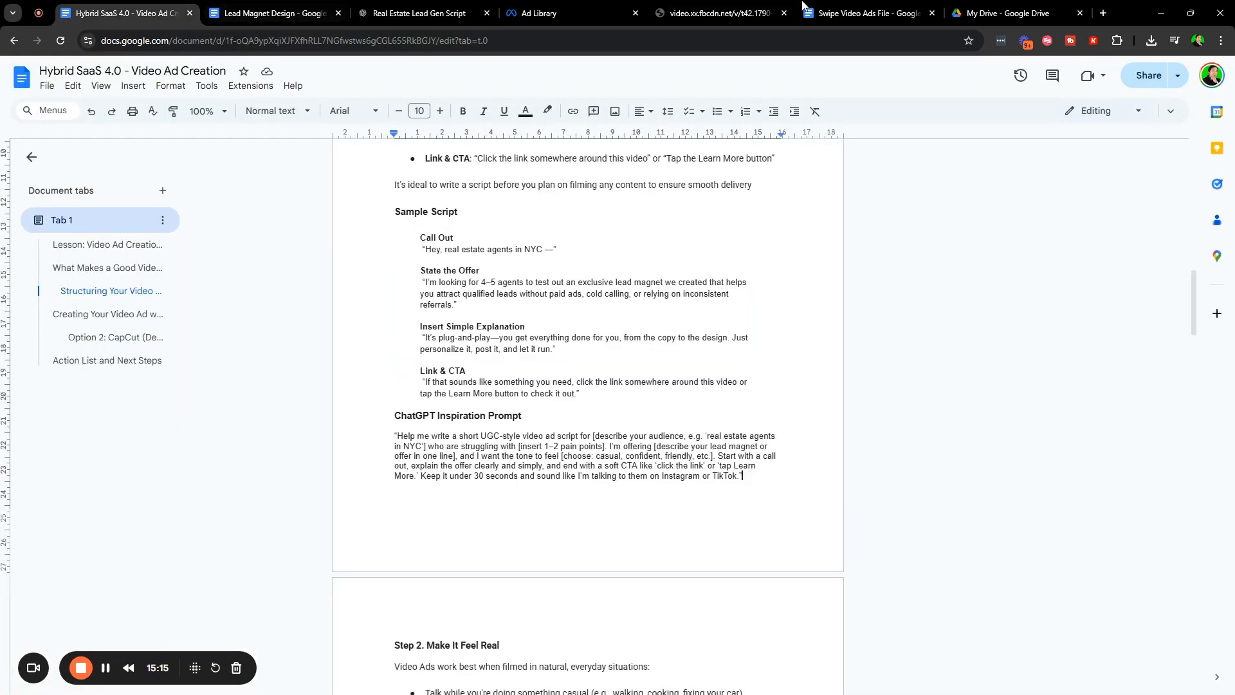
{"action": "left_click_drag", "start_coordinate": [862, 12], "coordinate": [325, 8]}
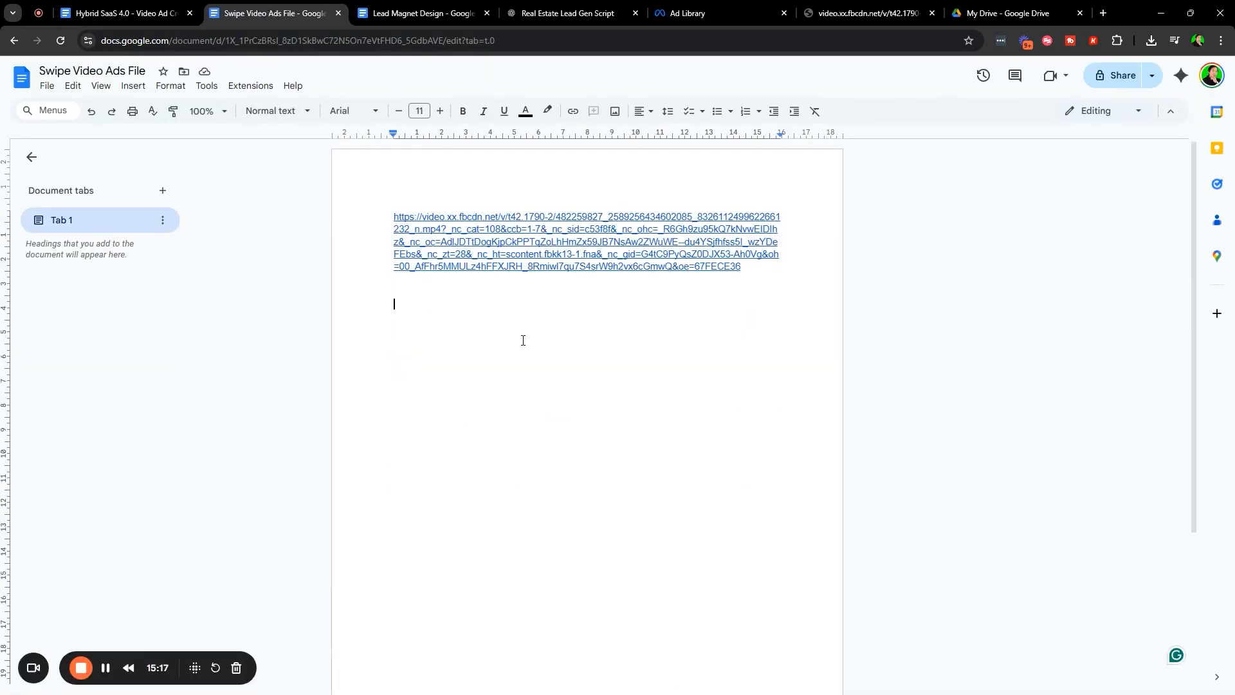
Add the heading "Video Script" below the video link and paste the revised real estate agents script under it
{"action": "type", "text": "Vidfeo Script"}
{"action": "key", "text": "Return"}
{"action": "key", "text": "Return"}
{"action": "type", "text": "\"Hey Aussie real estate agents—  Are you tired of cold calls, door knocking, or chasing dead leads? What if an AI system could send you 30+ ready-to-sell homeowners every month — straight to your phone? No upfront fees. No wasted time. Just hot leads, qualified for appraisals, while you focus on closing deals. 👉 Tap ‘Learn More’ now and claim your area before someone else does.\""}
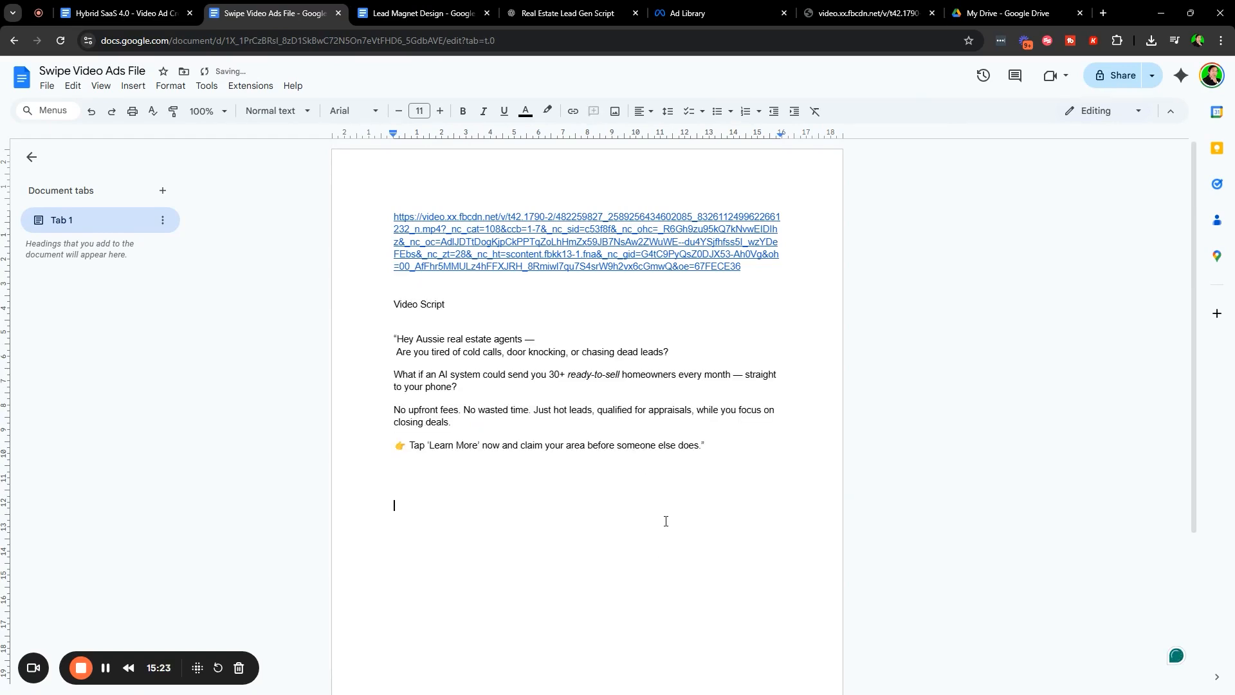
{"action": "left_click", "coordinate": [418, 13]}
{"action": "left_click", "coordinate": [273, 13]}
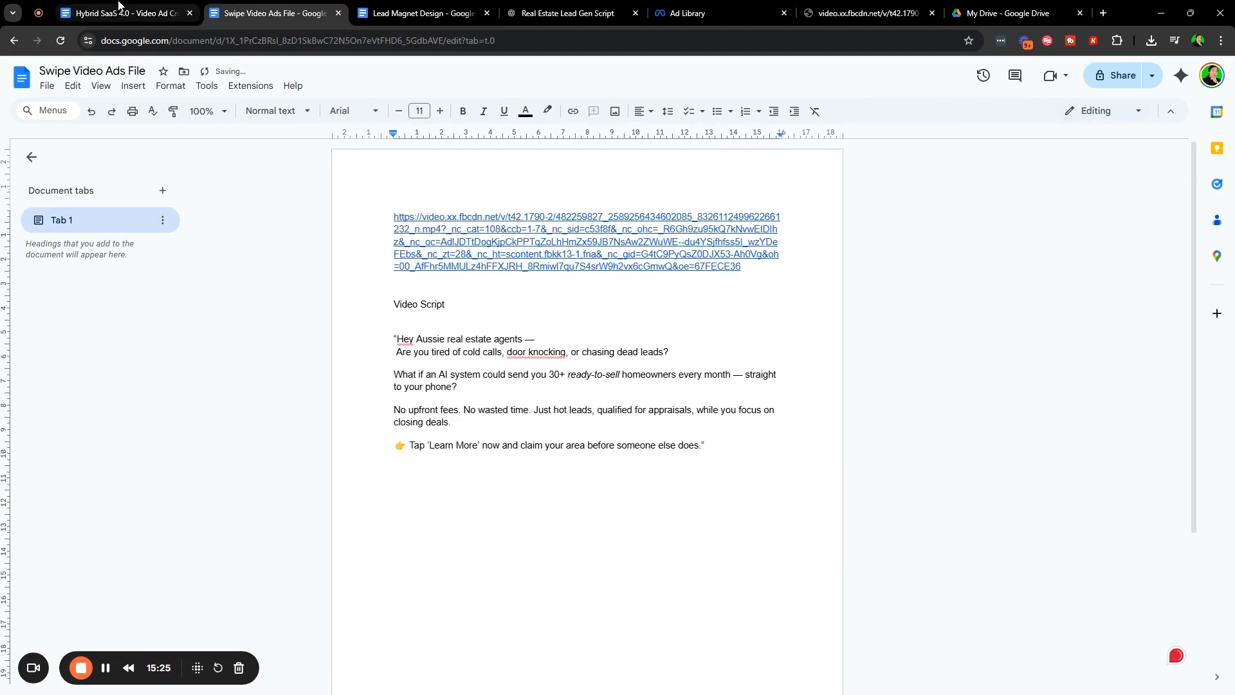
Return to the Video Ad Creation lesson and read the opening of "Step 2. Make It Feel Real"
{"action": "left_click", "coordinate": [119, 4]}
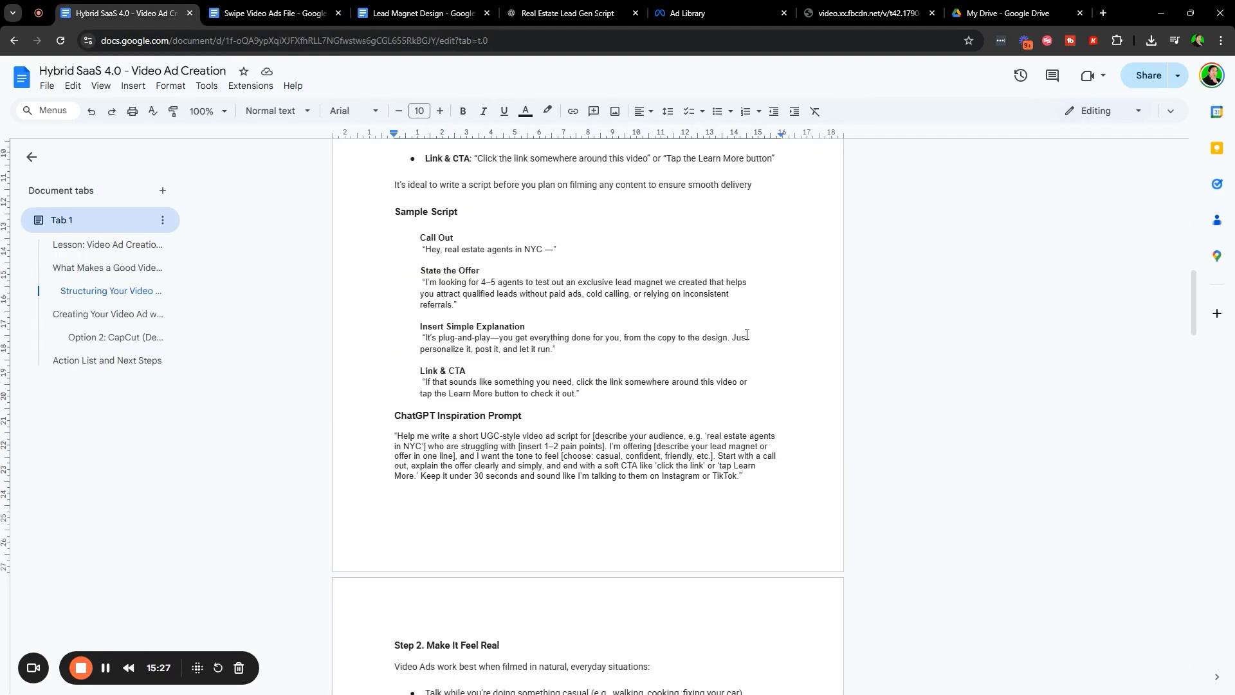
{"action": "scroll", "coordinate": [650, 311], "scroll_direction": "up", "scroll_amount": 10}
{"action": "scroll", "coordinate": [730, 302], "scroll_direction": "down", "scroll_amount": 9}
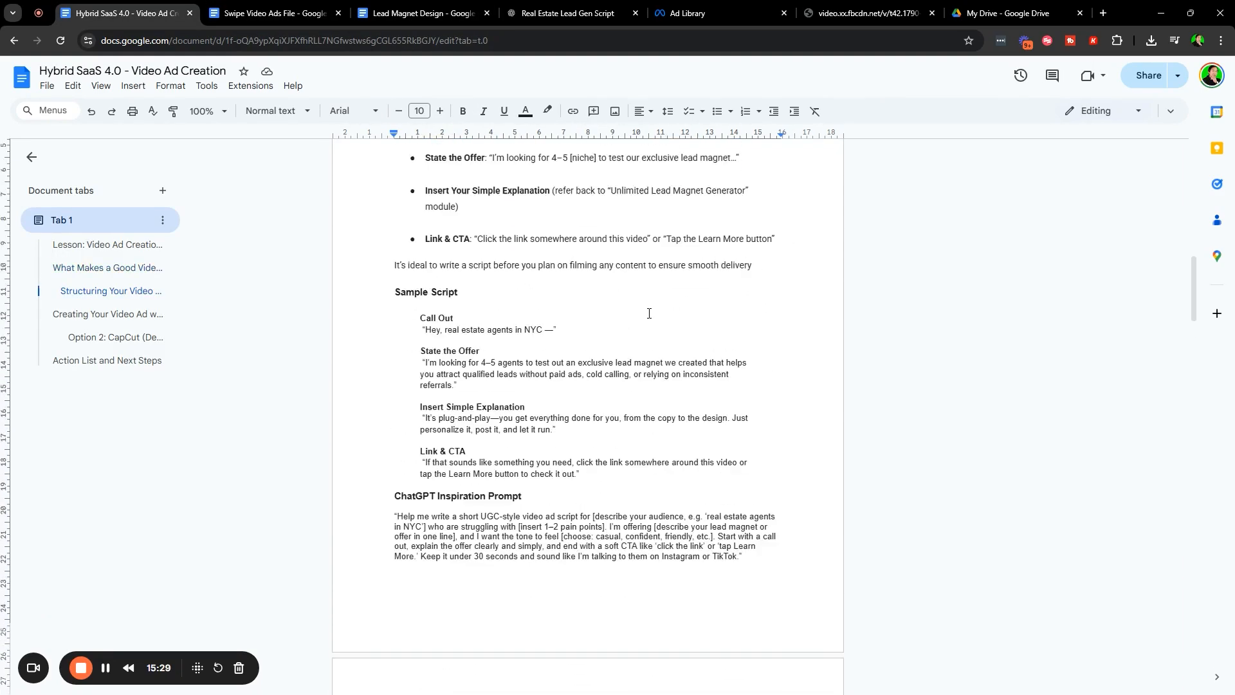
{"action": "scroll", "coordinate": [731, 301], "scroll_direction": "down", "scroll_amount": 7}
{"action": "scroll", "coordinate": [688, 244], "scroll_direction": "up", "scroll_amount": 4}
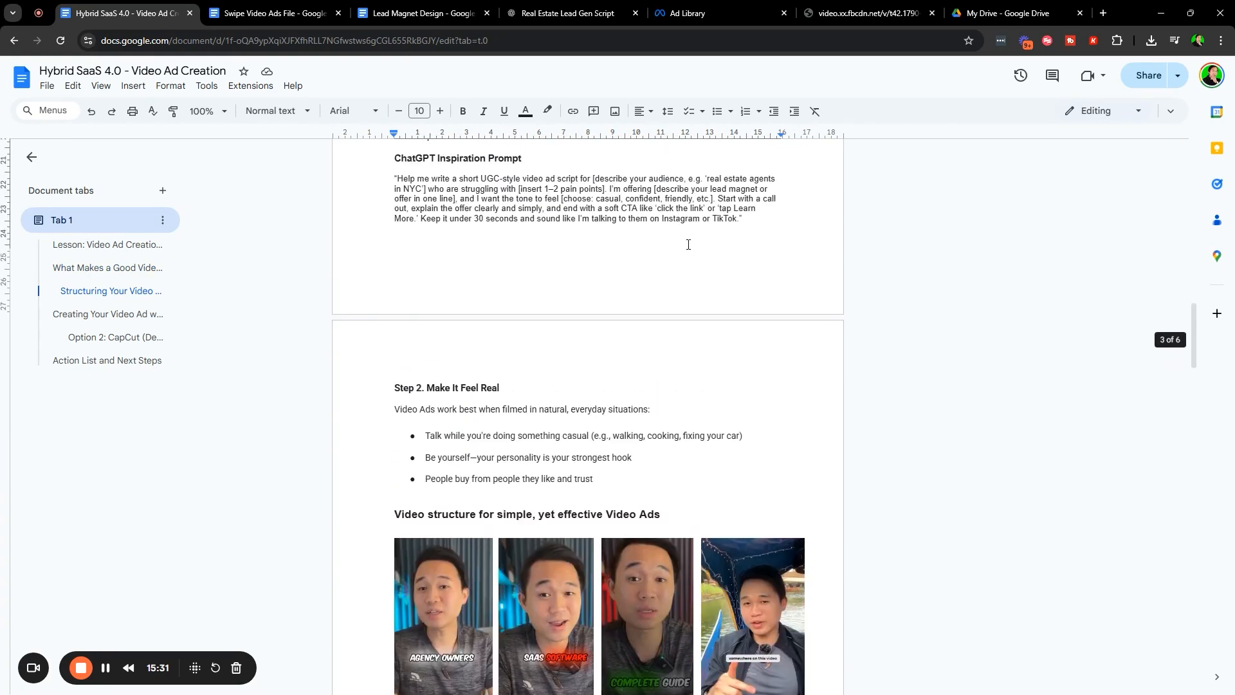
{"action": "scroll", "coordinate": [683, 275], "scroll_direction": "down", "scroll_amount": 4}
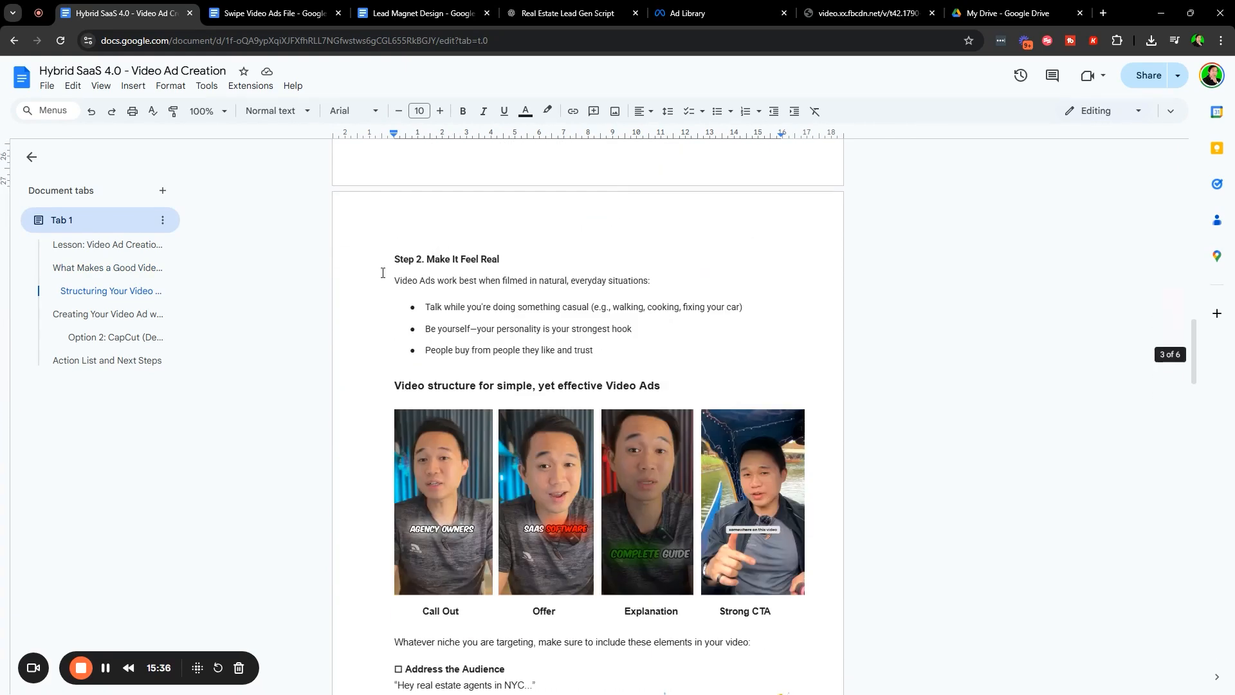
{"action": "left_click", "coordinate": [683, 279]}
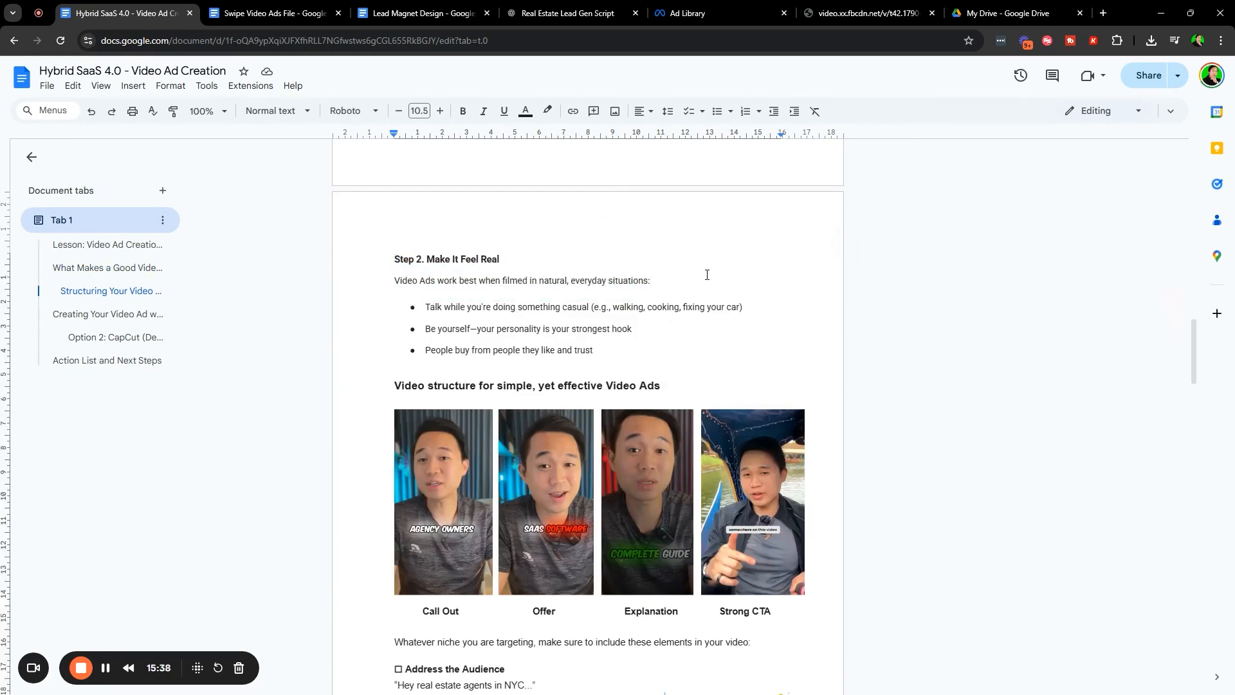
{"action": "key", "text": "Up"}
{"action": "left_click", "coordinate": [731, 281]}
{"action": "left_click", "coordinate": [732, 280]}
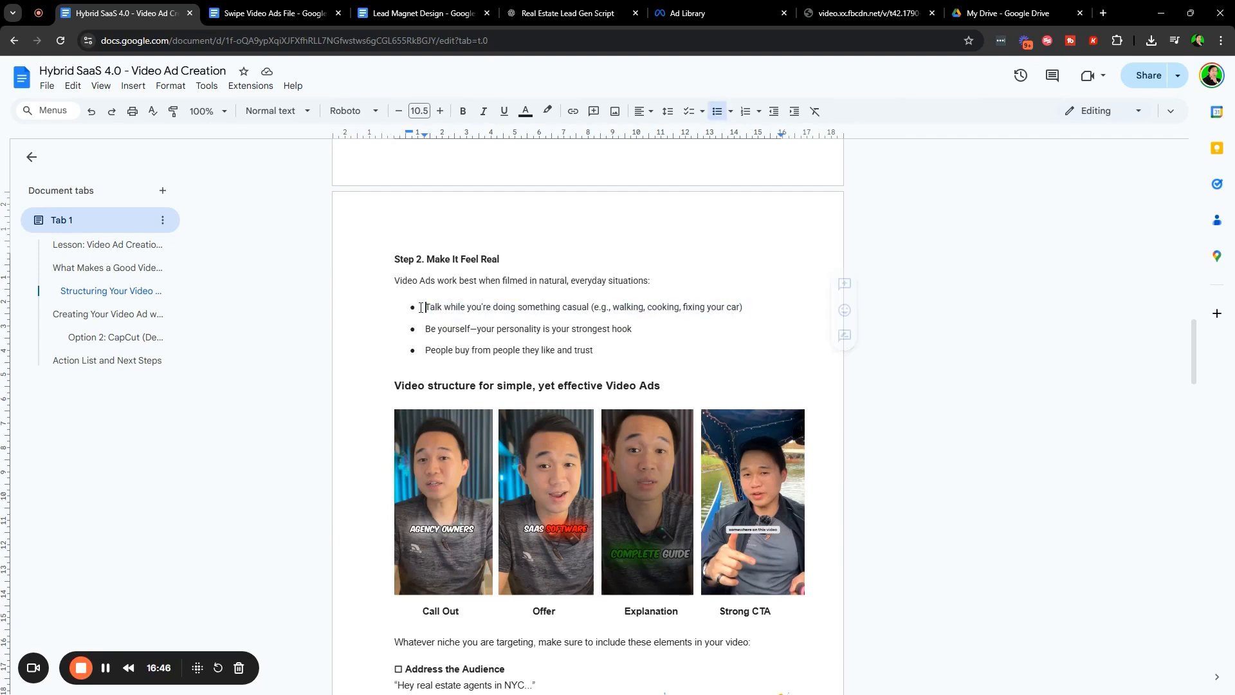
Highlight the "Be yourself" bullet in Step 2 and the whole "Step 1. Follow the Framework" section
{"action": "left_click_drag", "start_coordinate": [425, 329], "coordinate": [655, 345]}
{"action": "left_click", "coordinate": [695, 339]}
{"action": "scroll", "coordinate": [695, 338], "scroll_direction": "up", "scroll_amount": 10}
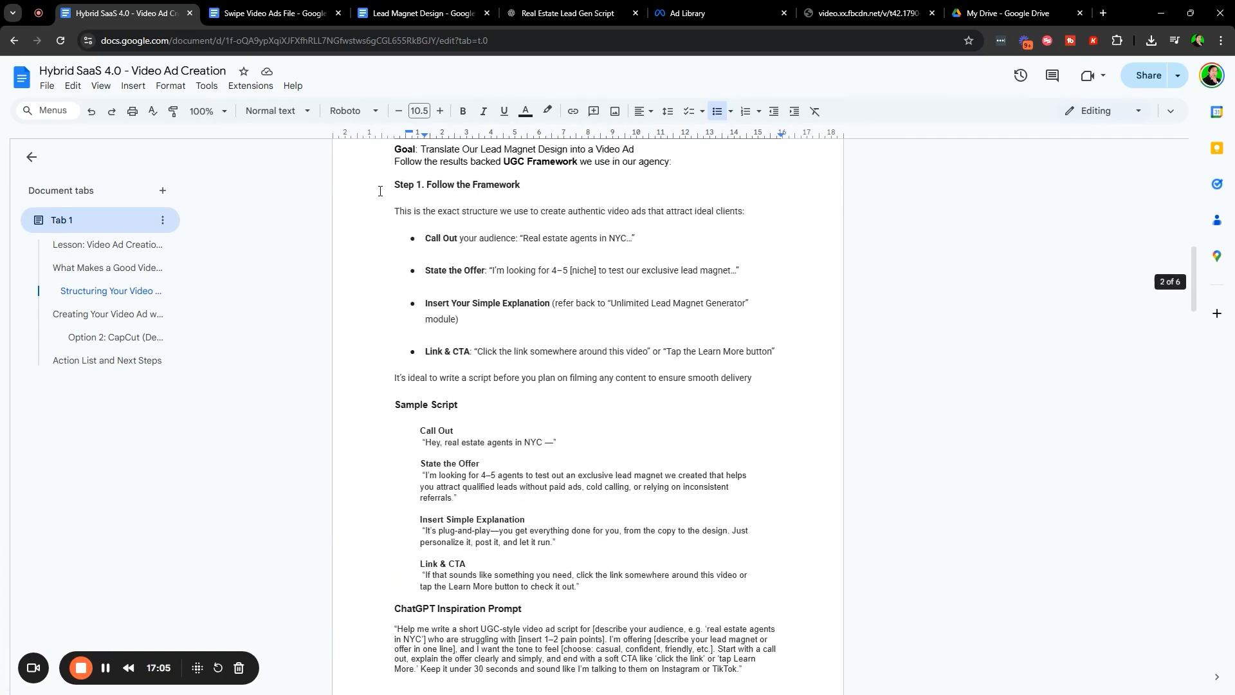
{"action": "left_click_drag", "start_coordinate": [380, 191], "coordinate": [386, 364]}
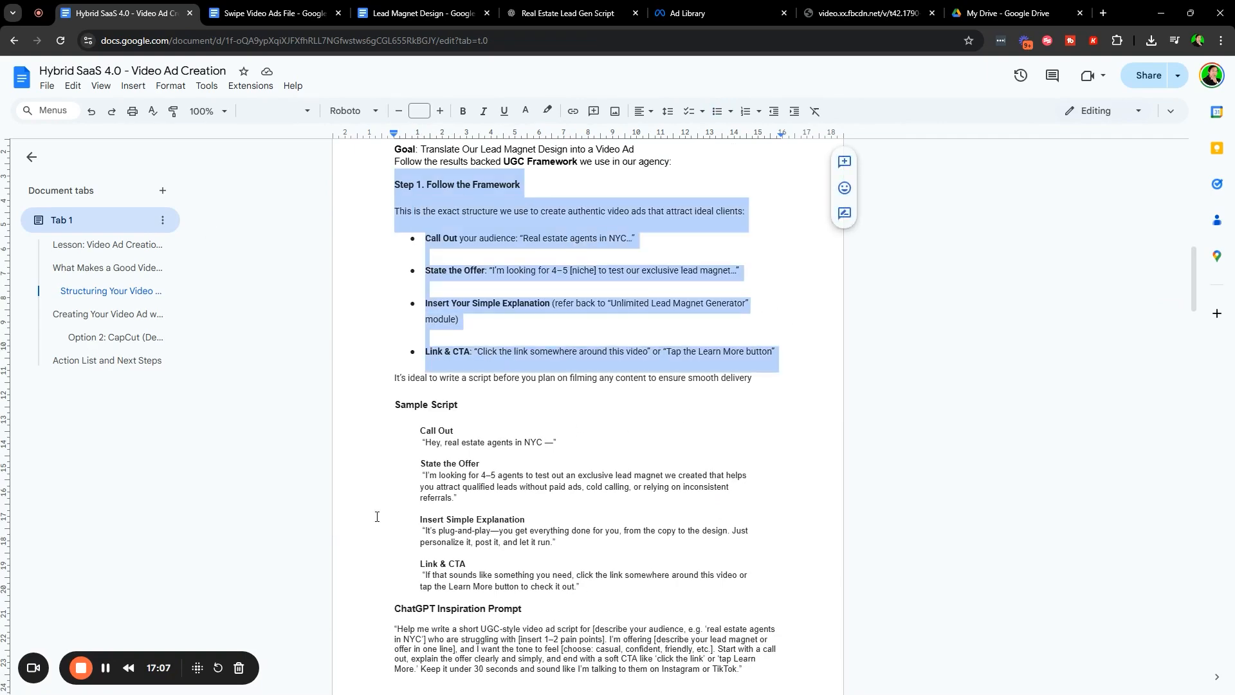
Go back to Step 2 and highlight its bullet "People buy from people they like and trust"
{"action": "scroll", "coordinate": [703, 394], "scroll_direction": "down", "scroll_amount": 4}
{"action": "scroll", "coordinate": [688, 270], "scroll_direction": "down", "scroll_amount": 5}
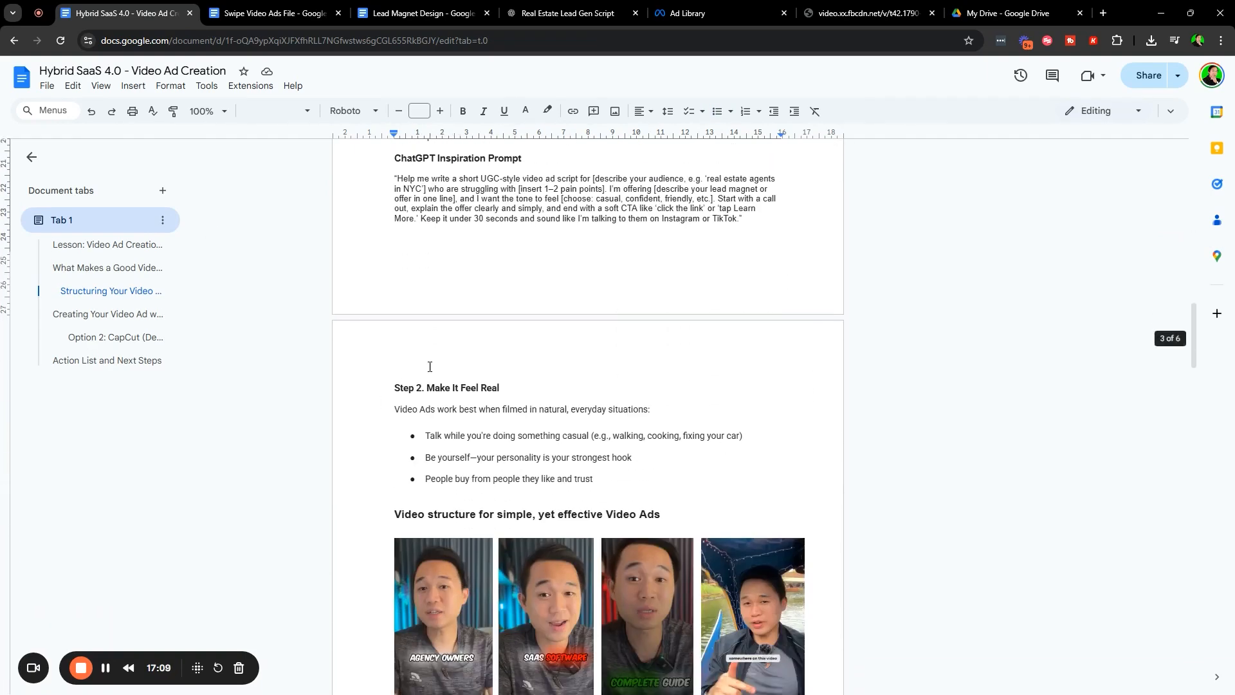
{"action": "triple_click", "coordinate": [636, 350]}
{"action": "left_click", "coordinate": [623, 362]}
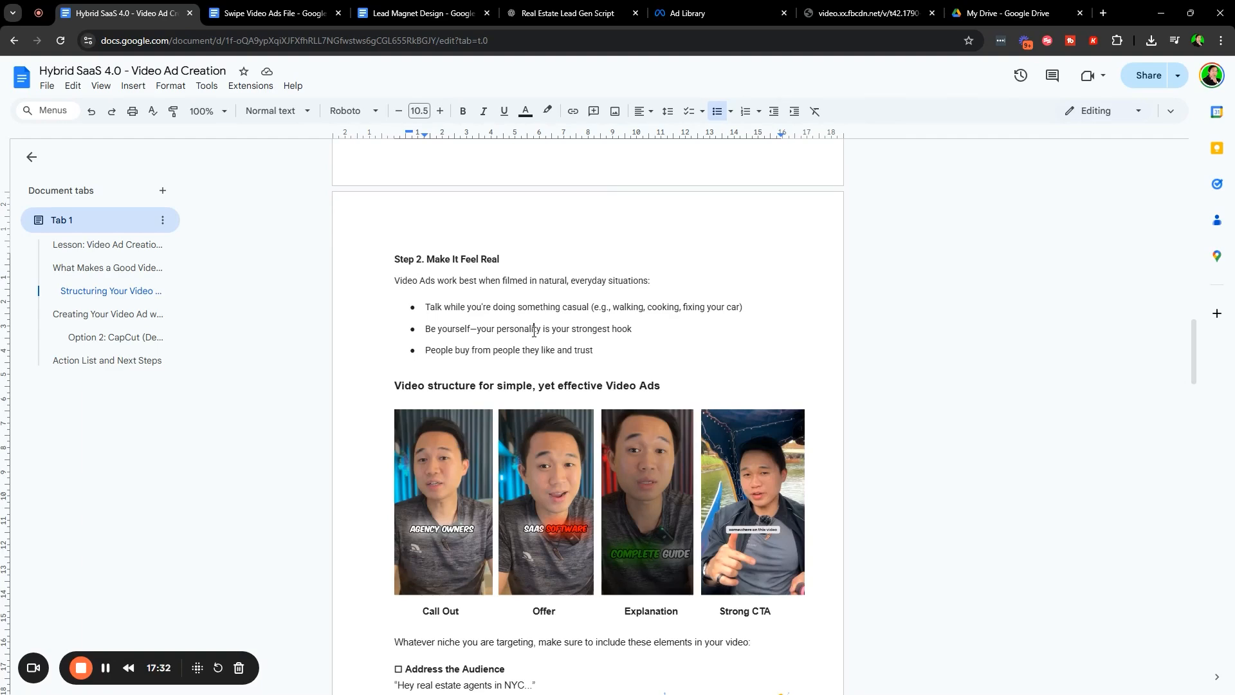
Go through the Call Out and Offer example images in the video structure section, along with the checklist lines below them
{"action": "scroll", "coordinate": [593, 152], "scroll_direction": "down", "scroll_amount": 5}
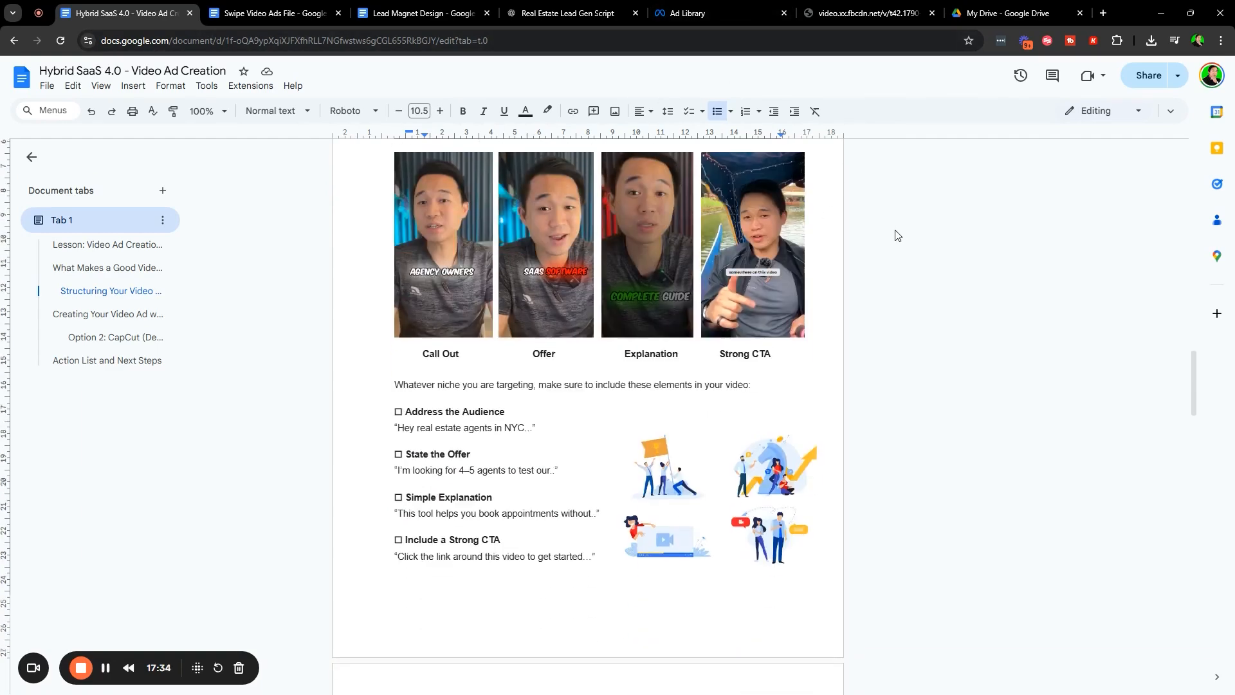
{"action": "scroll", "coordinate": [505, 314], "scroll_direction": "up", "scroll_amount": 1}
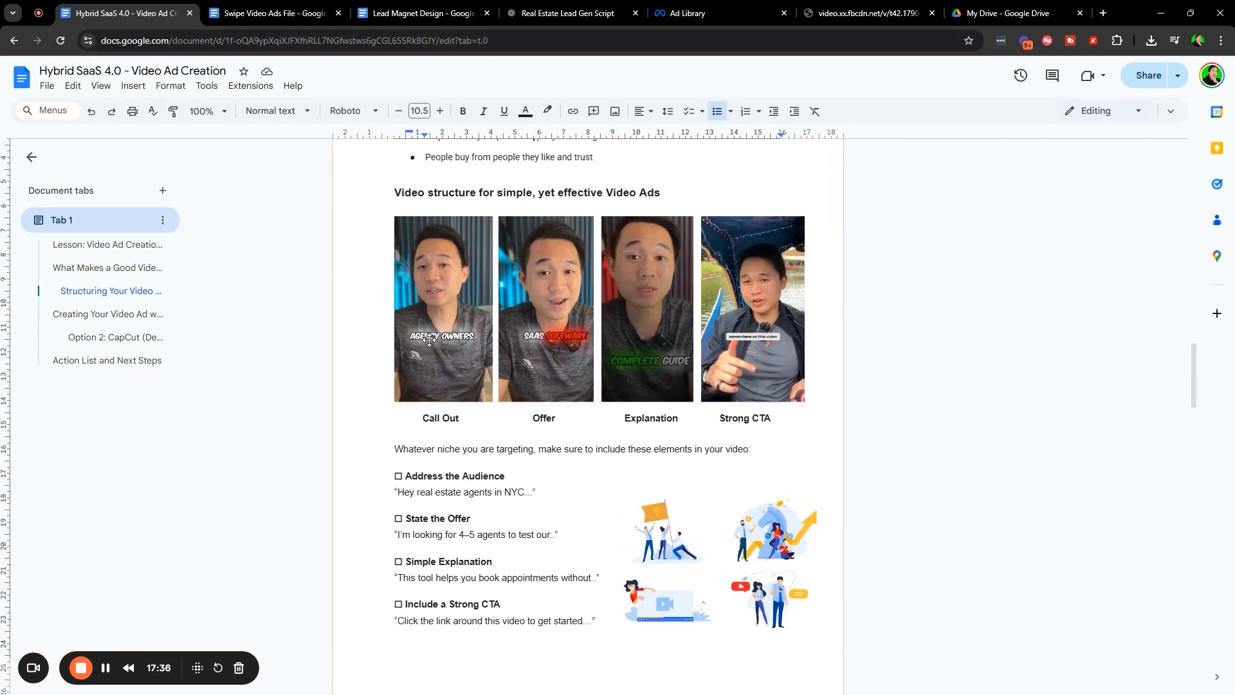
{"action": "left_click", "coordinate": [430, 340]}
{"action": "left_click", "coordinate": [422, 491]}
{"action": "left_click", "coordinate": [448, 377]}
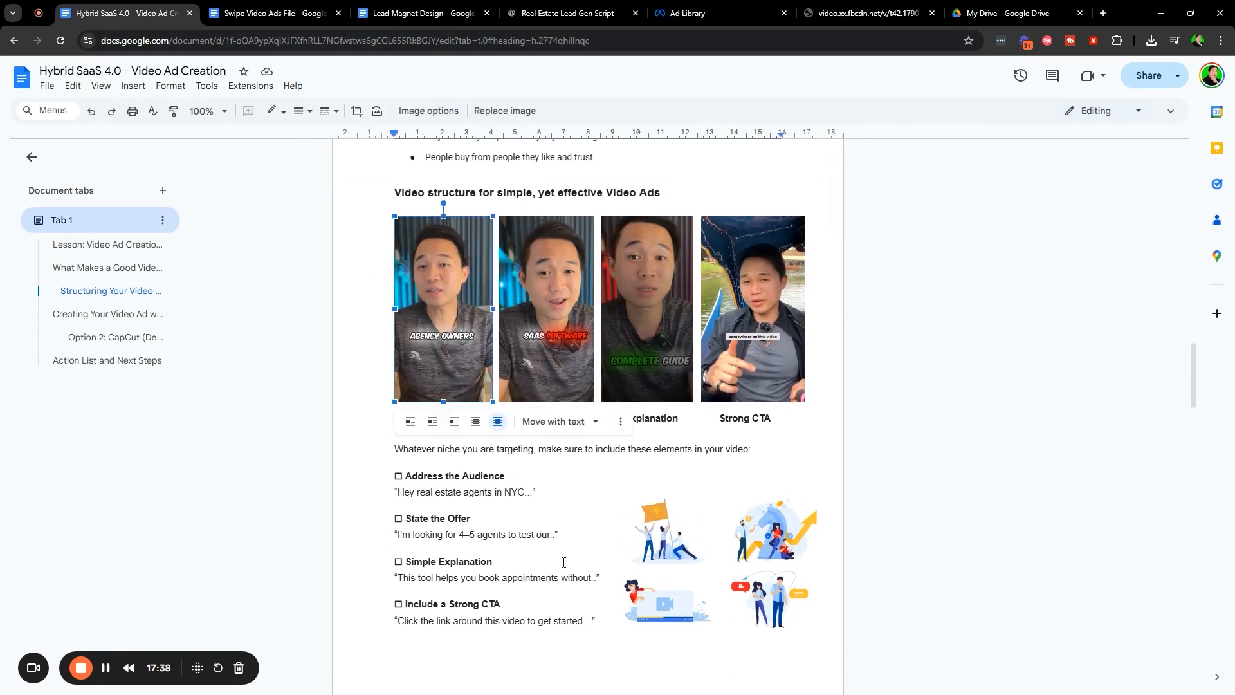
{"action": "left_click", "coordinate": [564, 562]}
{"action": "left_click", "coordinate": [550, 362]}
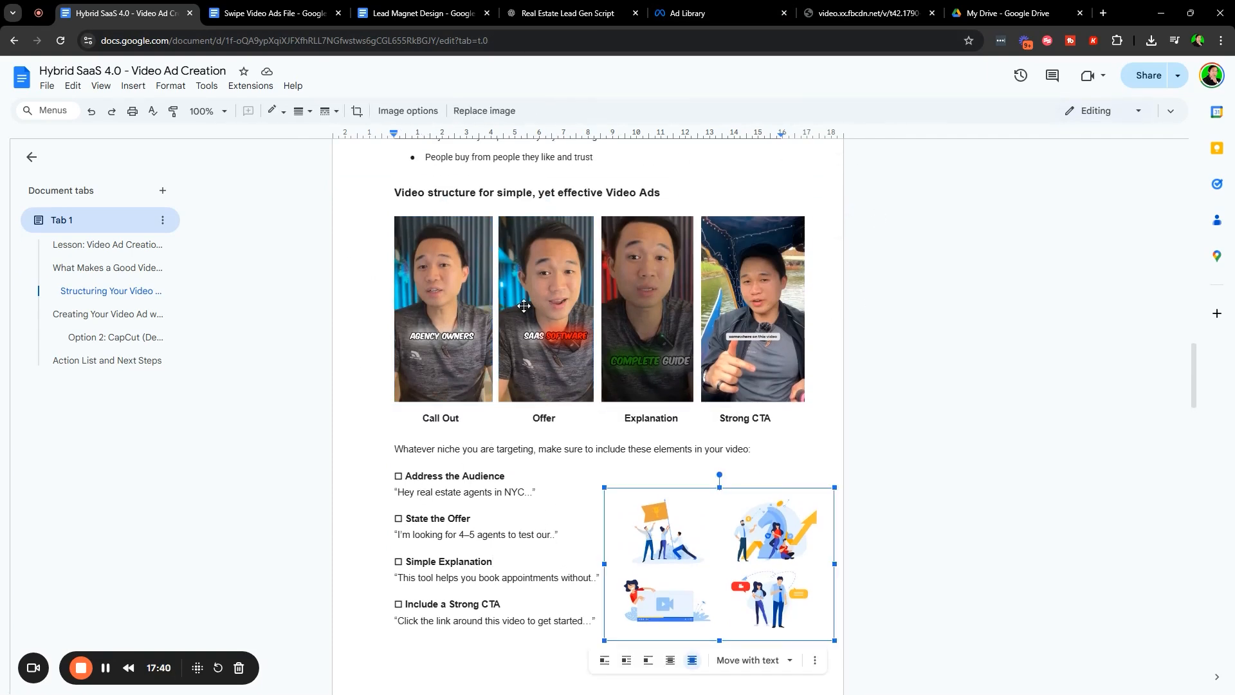
{"action": "left_click", "coordinate": [527, 486]}
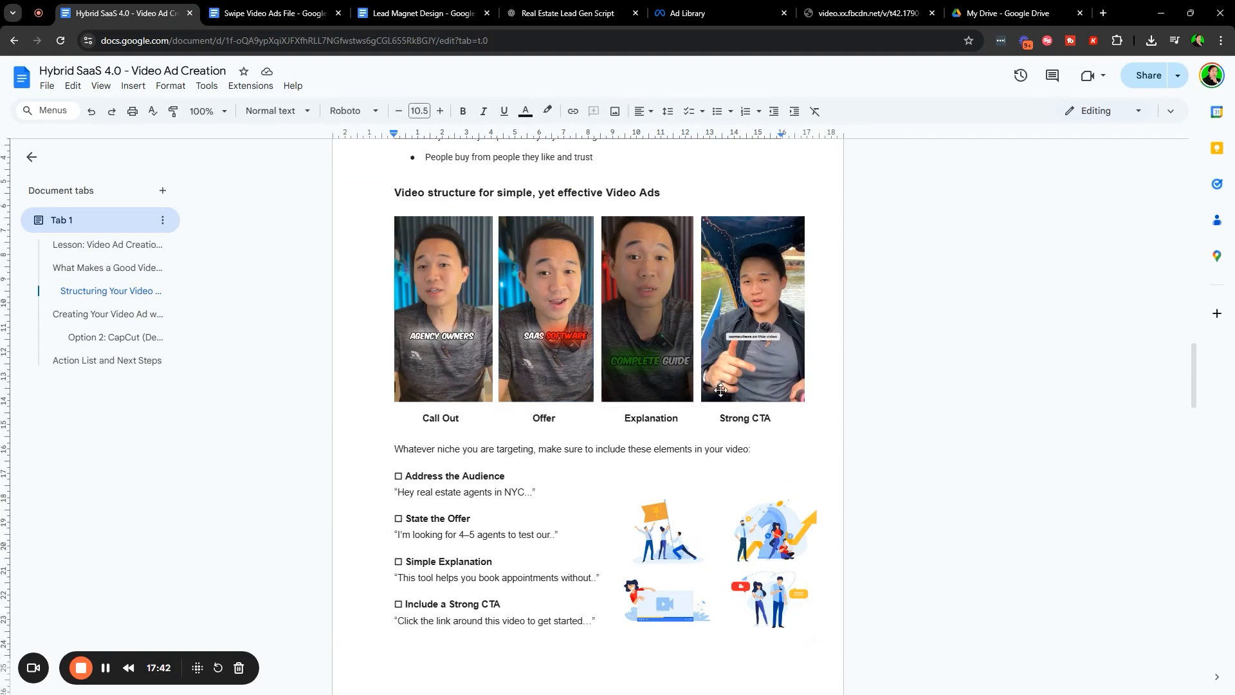
Go through the Explanation and Strong CTA example images and highlight the "Strong CTA" caption
{"action": "left_click", "coordinate": [633, 316]}
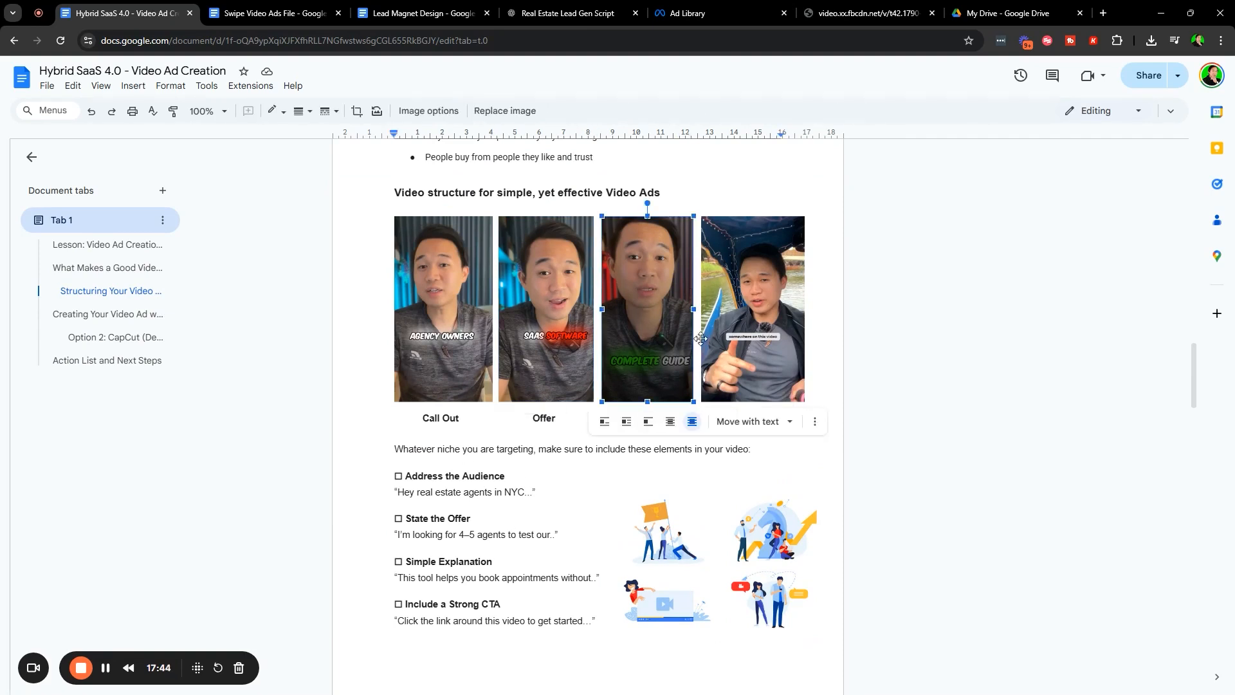
{"action": "left_click", "coordinate": [417, 394]}
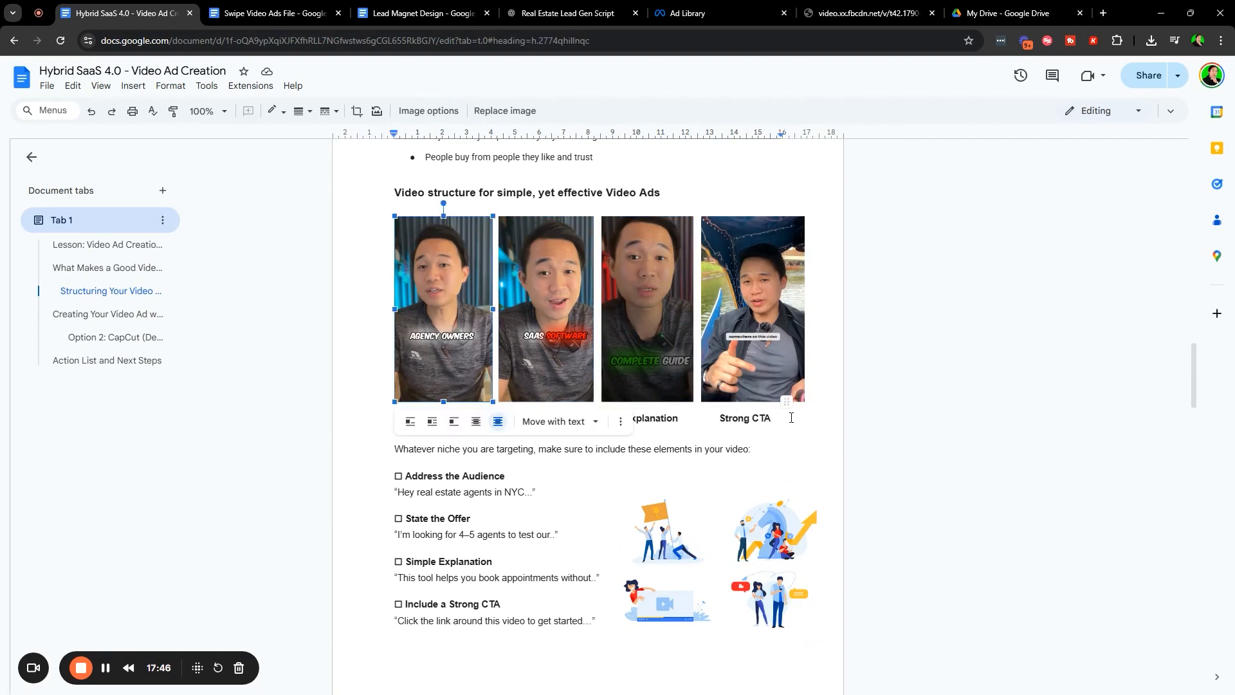
{"action": "left_click", "coordinate": [765, 421]}
{"action": "left_click", "coordinate": [772, 338]}
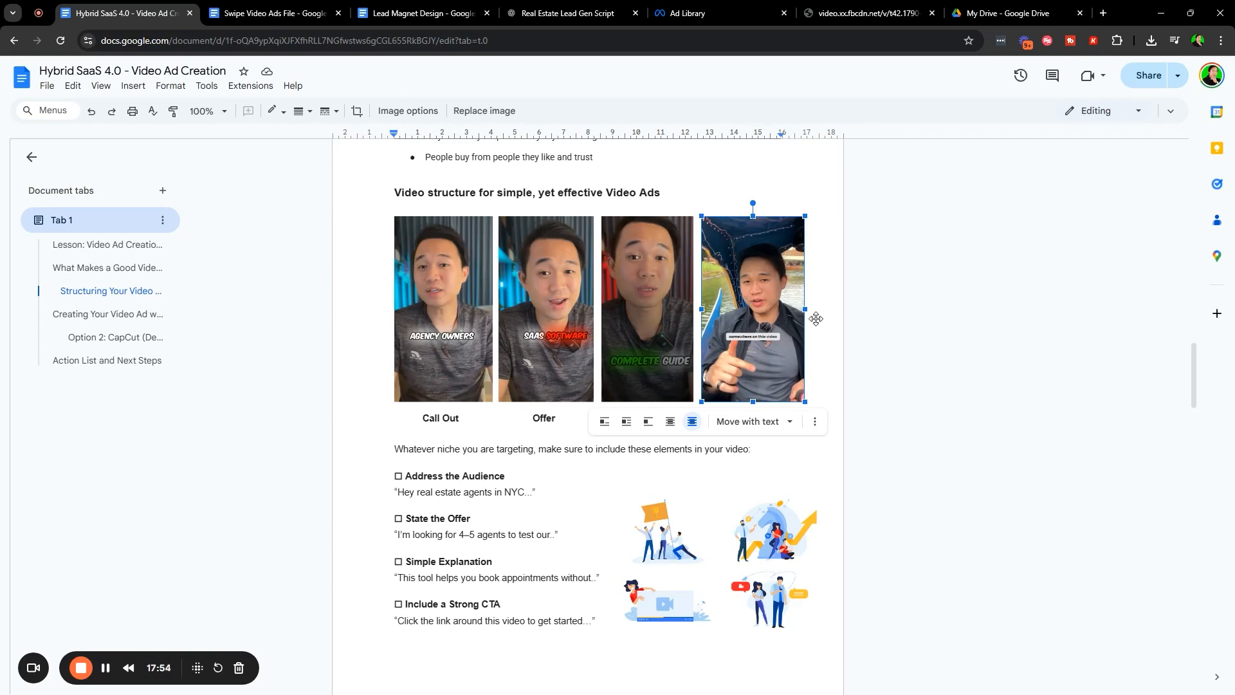
{"action": "left_click", "coordinate": [736, 422]}
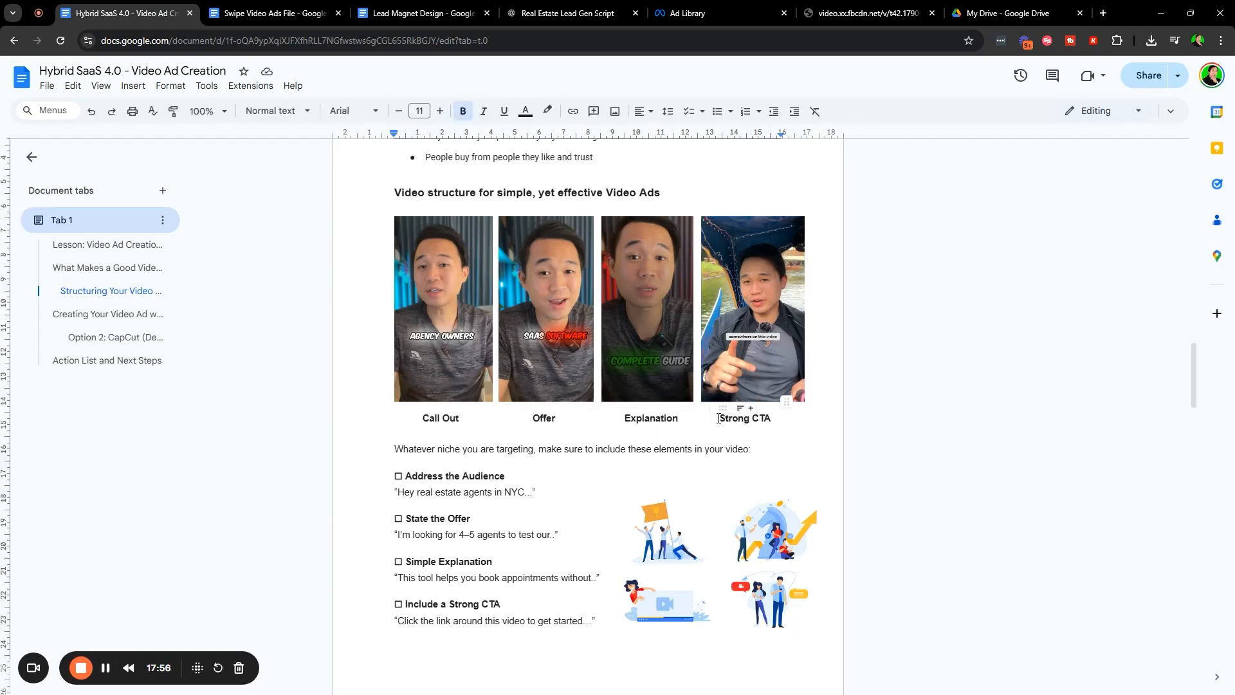
{"action": "left_click_drag", "start_coordinate": [714, 419], "coordinate": [794, 421]}
{"action": "left_click", "coordinate": [579, 471]}
Select the four video structure example images one after another, from Call Out to Strong CTA
{"action": "left_click", "coordinate": [431, 339]}
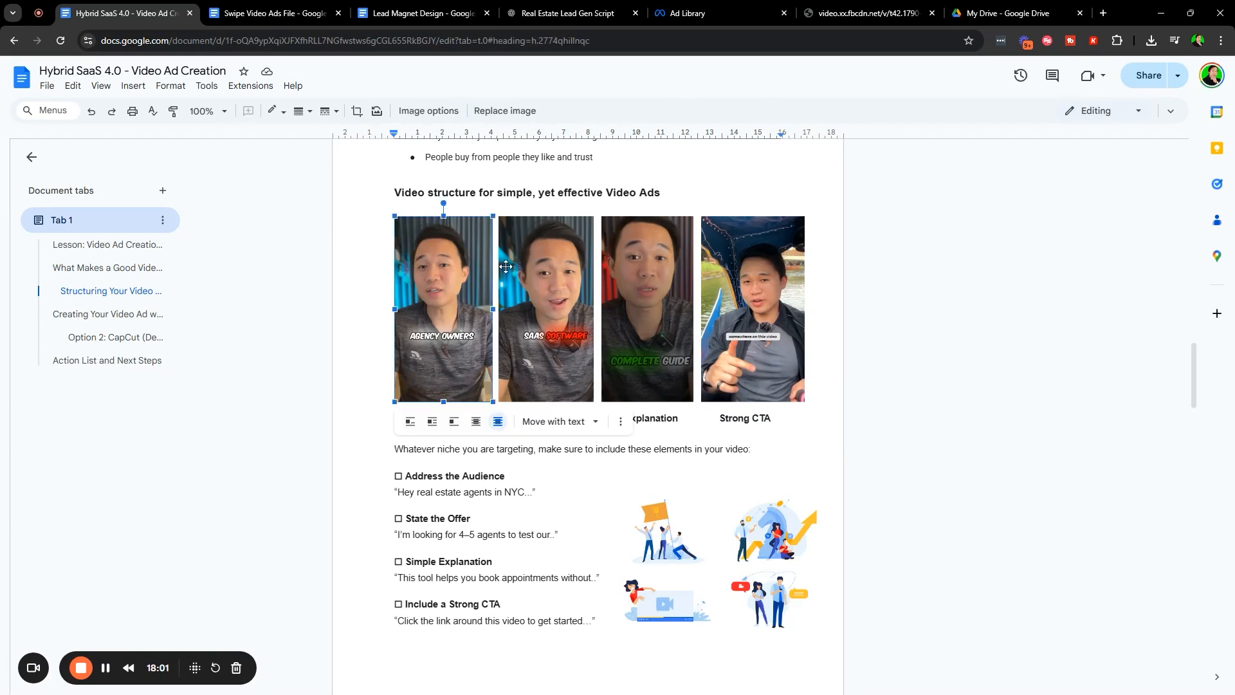
{"action": "left_click", "coordinate": [537, 265]}
{"action": "left_click", "coordinate": [655, 254]}
{"action": "left_click", "coordinate": [738, 276]}
{"action": "left_click", "coordinate": [403, 419]}
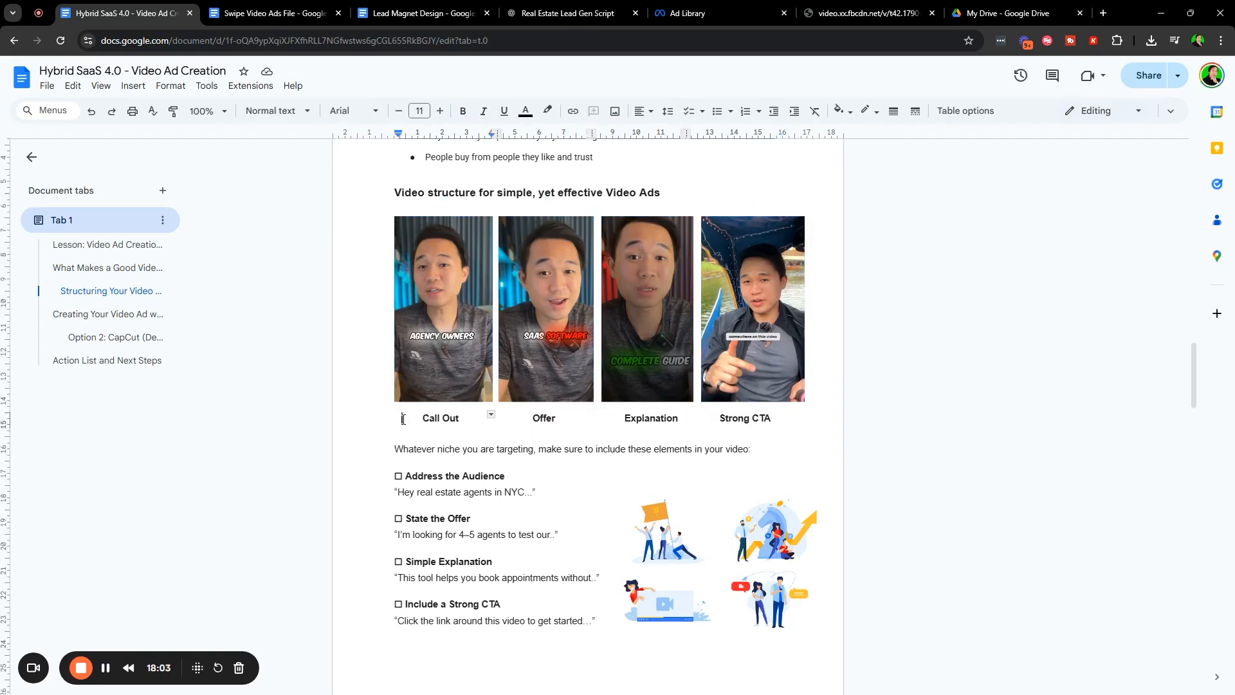
Review the Offer, Explanation and Strong CTA example images once more, selecting each in order
{"action": "left_click", "coordinate": [444, 438]}
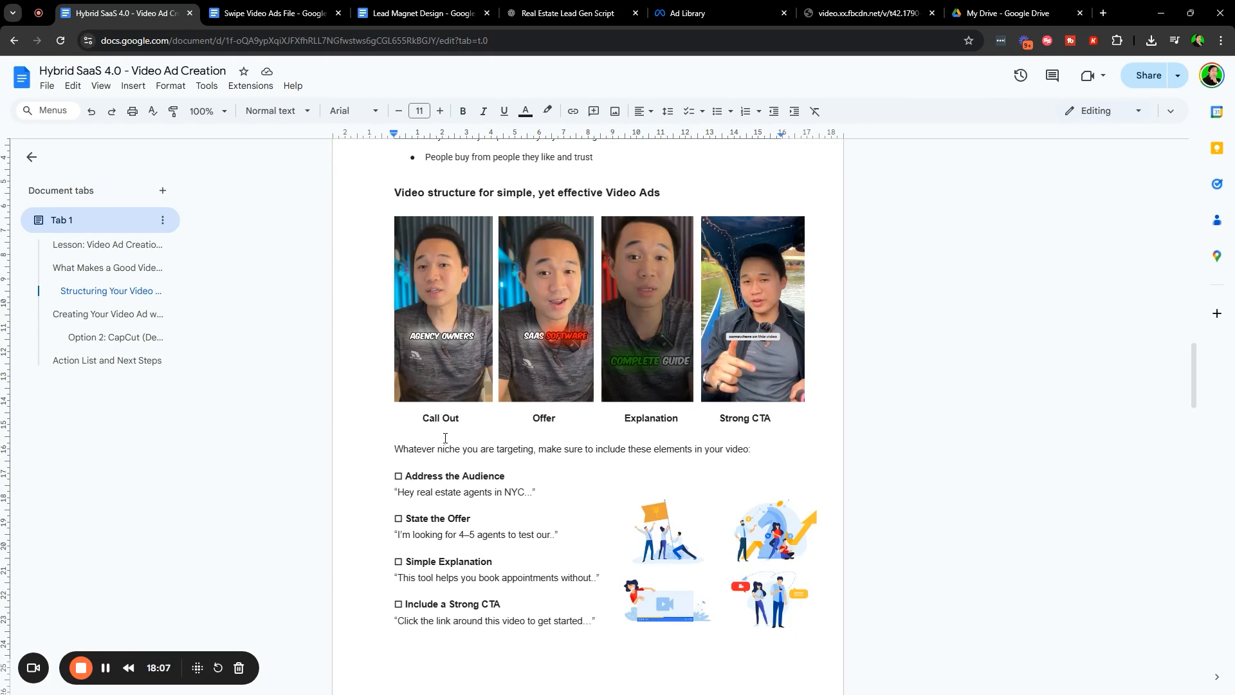
{"action": "left_click", "coordinate": [401, 452]}
{"action": "left_click", "coordinate": [523, 293]}
{"action": "left_click", "coordinate": [638, 287]}
{"action": "left_click", "coordinate": [756, 305]}
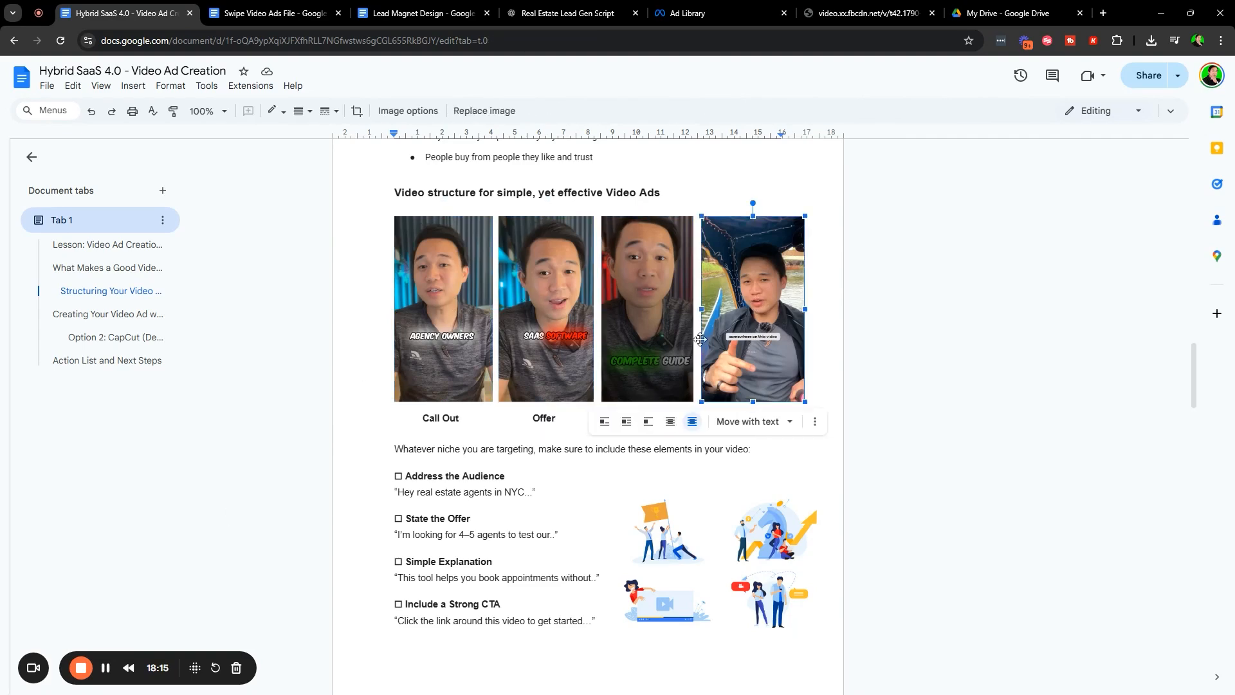
Highlight the example line under "Address the Audience", followed by the "State the Offer" heading and its example line
{"action": "left_click", "coordinate": [512, 452]}
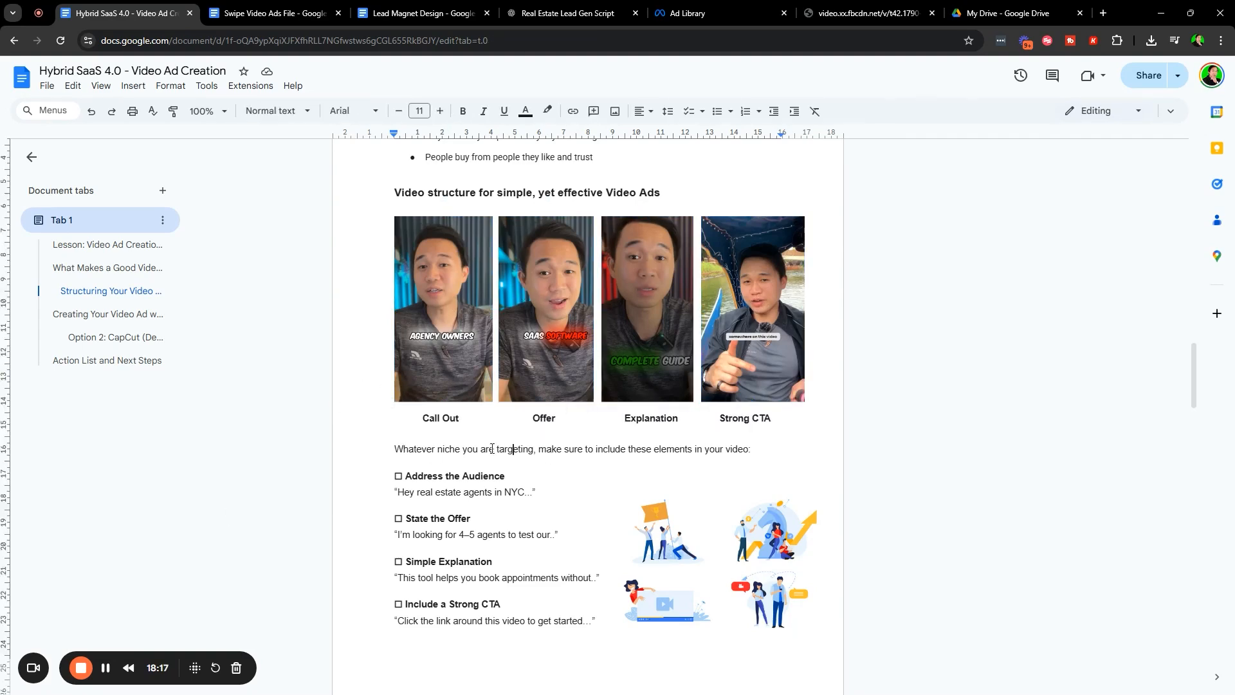
{"action": "scroll", "coordinate": [512, 450], "scroll_direction": "down", "scroll_amount": 1}
{"action": "left_click_drag", "start_coordinate": [394, 423], "coordinate": [570, 427]}
{"action": "left_click", "coordinate": [537, 428]}
{"action": "triple_click", "coordinate": [389, 434]}
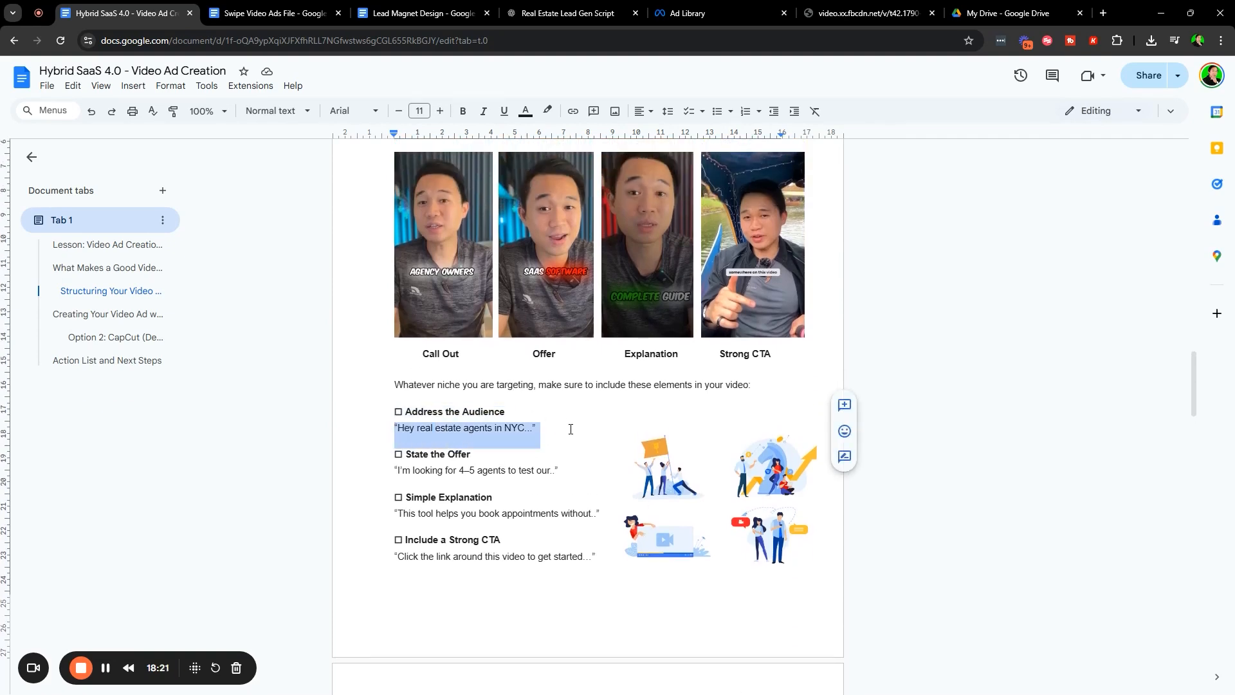
{"action": "scroll", "coordinate": [412, 361], "scroll_direction": "down", "scroll_amount": 2}
{"action": "triple_click", "coordinate": [380, 331]}
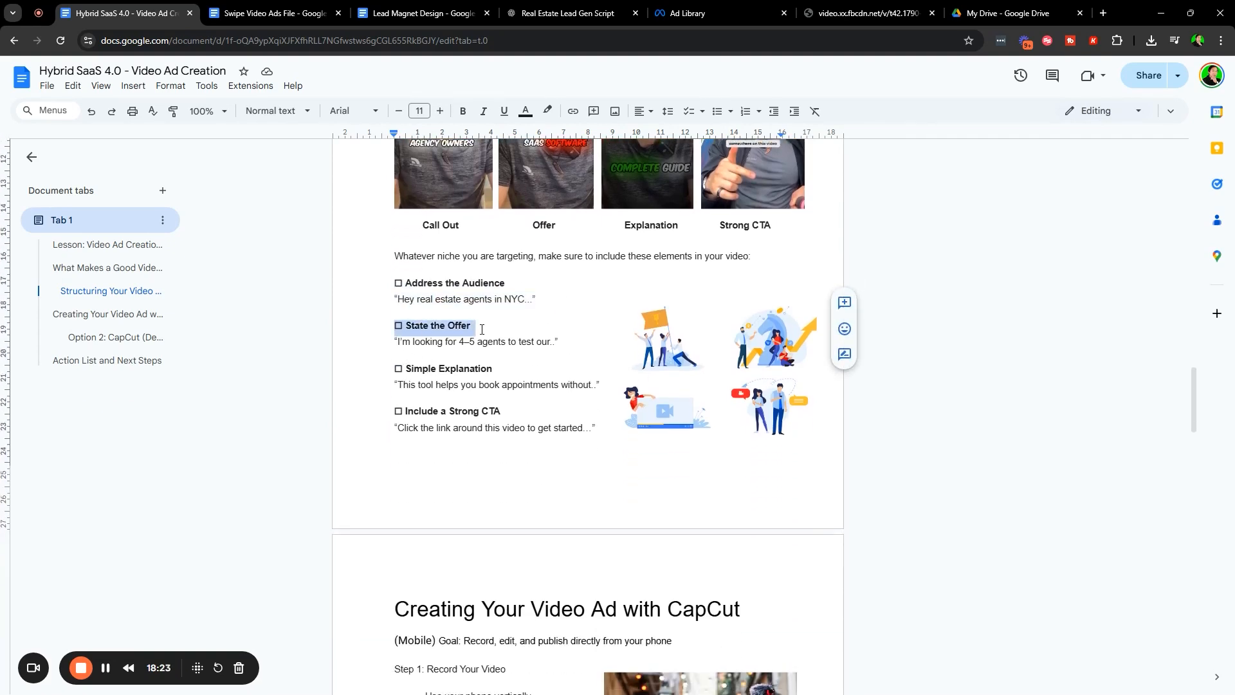
{"action": "triple_click", "coordinate": [378, 344]}
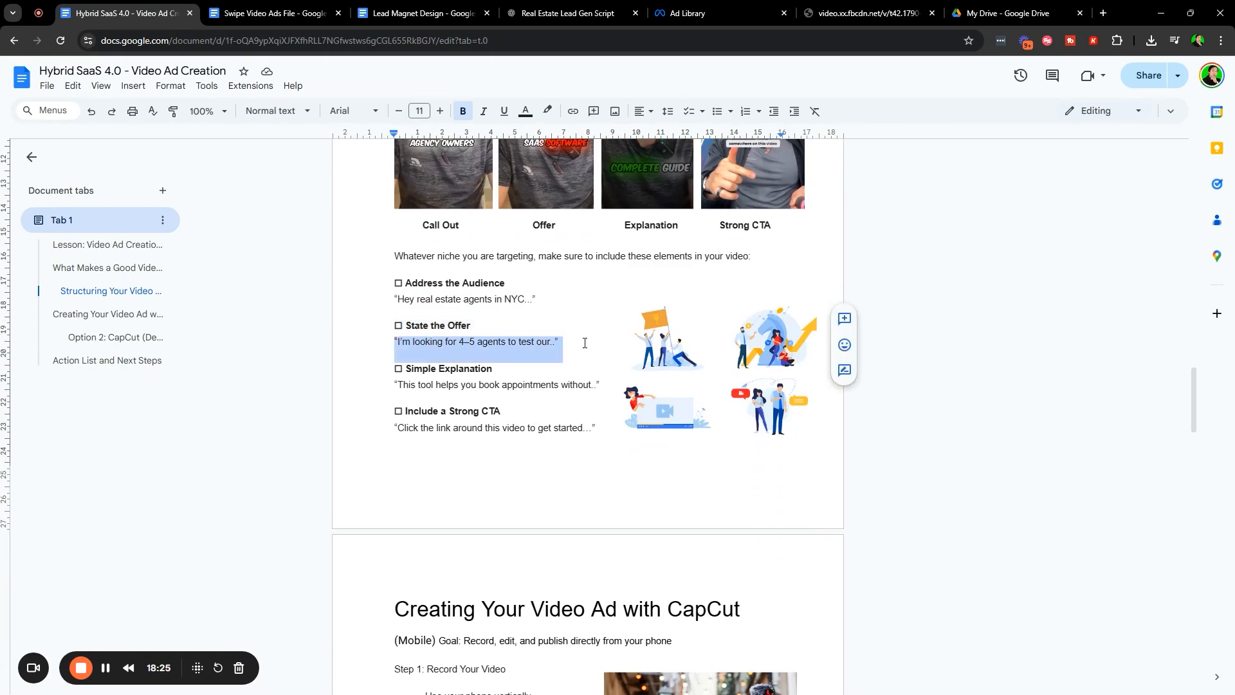
Highlight the "Simple Explanation" and "Include a Strong CTA" checklist headings, each followed by its example line
{"action": "scroll", "coordinate": [395, 513], "scroll_direction": "up", "scroll_amount": 2}
{"action": "triple_click", "coordinate": [376, 495]}
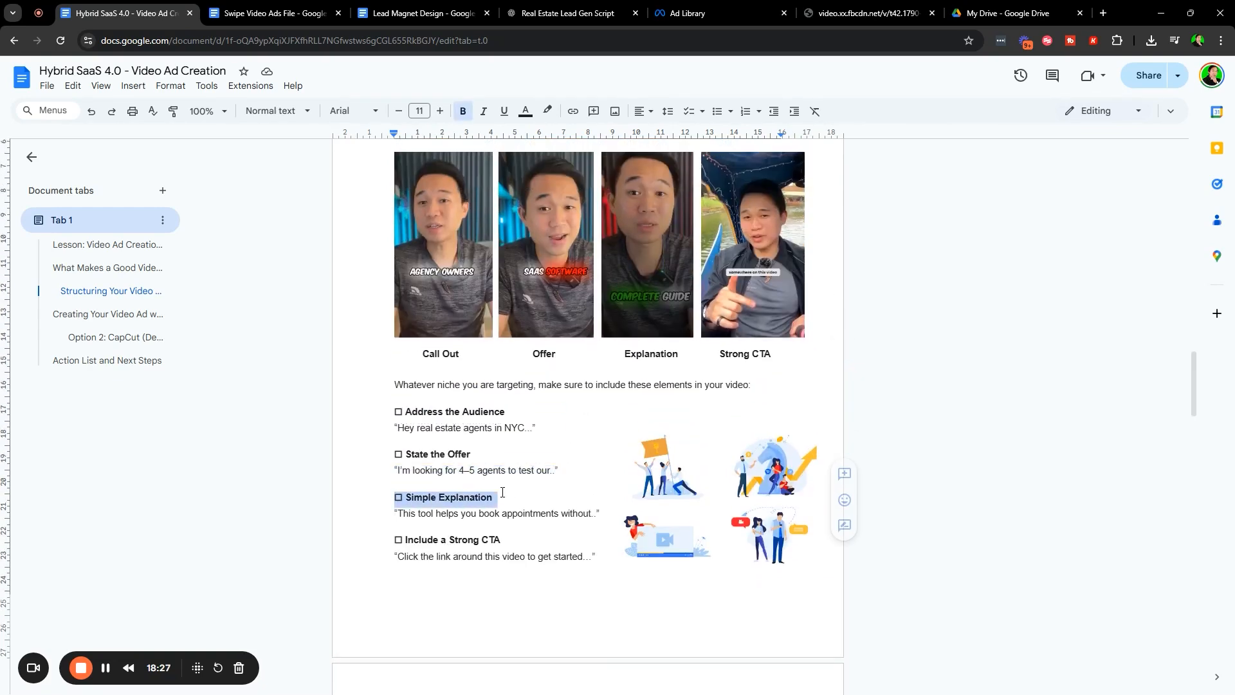
{"action": "scroll", "coordinate": [364, 390], "scroll_direction": "down", "scroll_amount": 2}
{"action": "triple_click", "coordinate": [386, 384]}
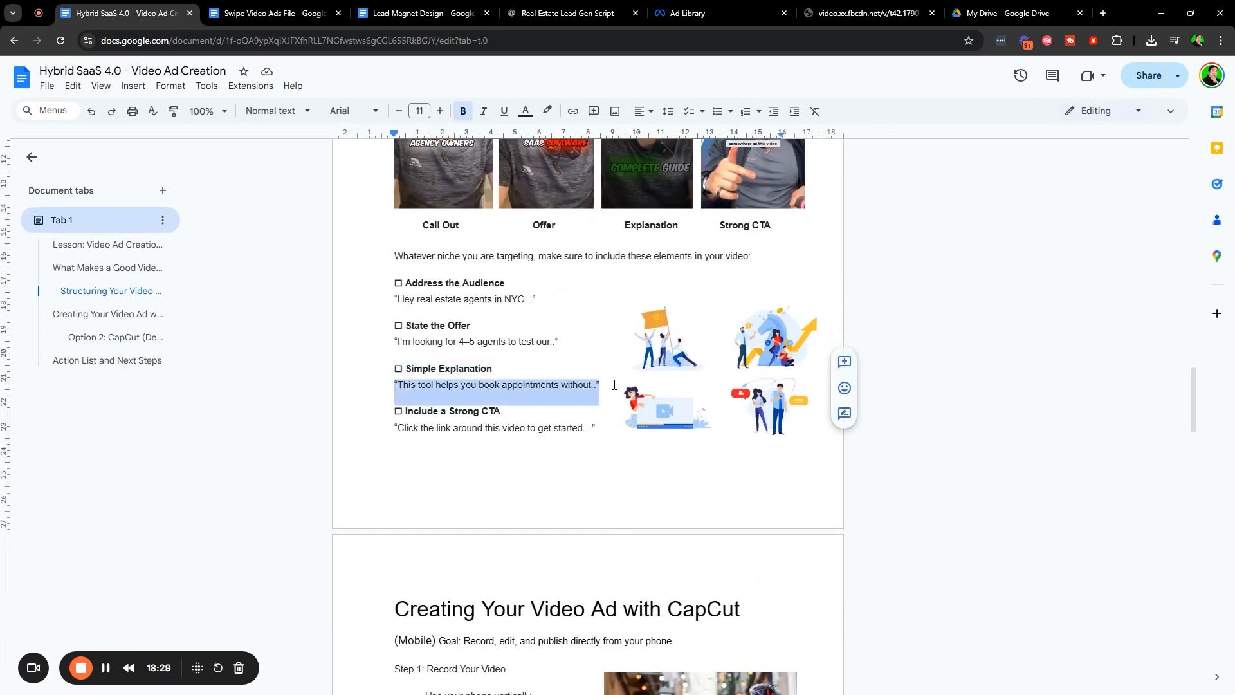
{"action": "scroll", "coordinate": [586, 469], "scroll_direction": "up", "scroll_amount": 1}
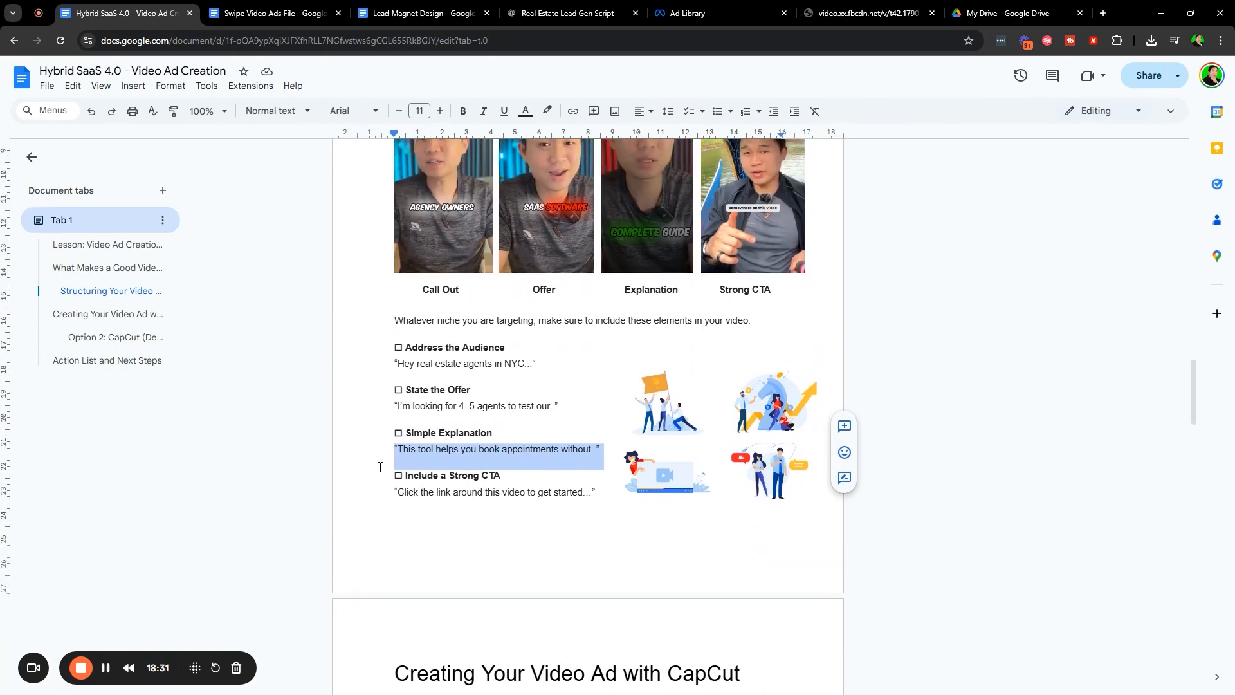
{"action": "left_click_drag", "start_coordinate": [380, 468], "coordinate": [515, 477]}
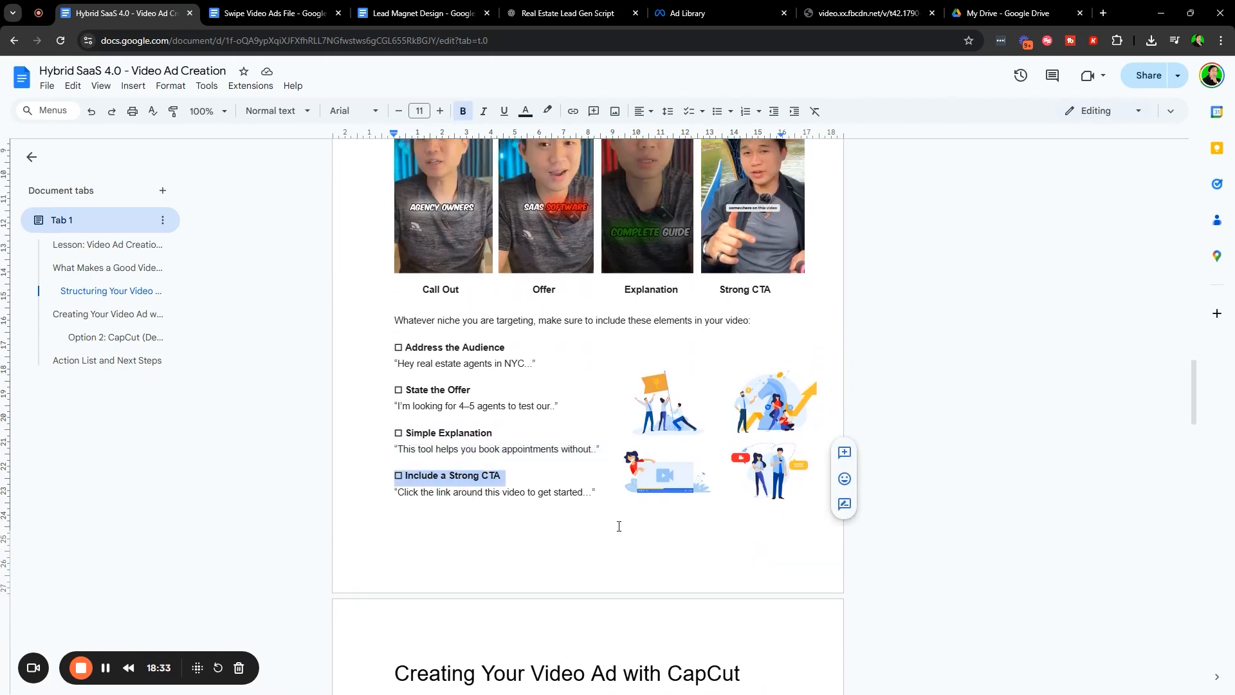
{"action": "left_click_drag", "start_coordinate": [394, 492], "coordinate": [597, 492]}
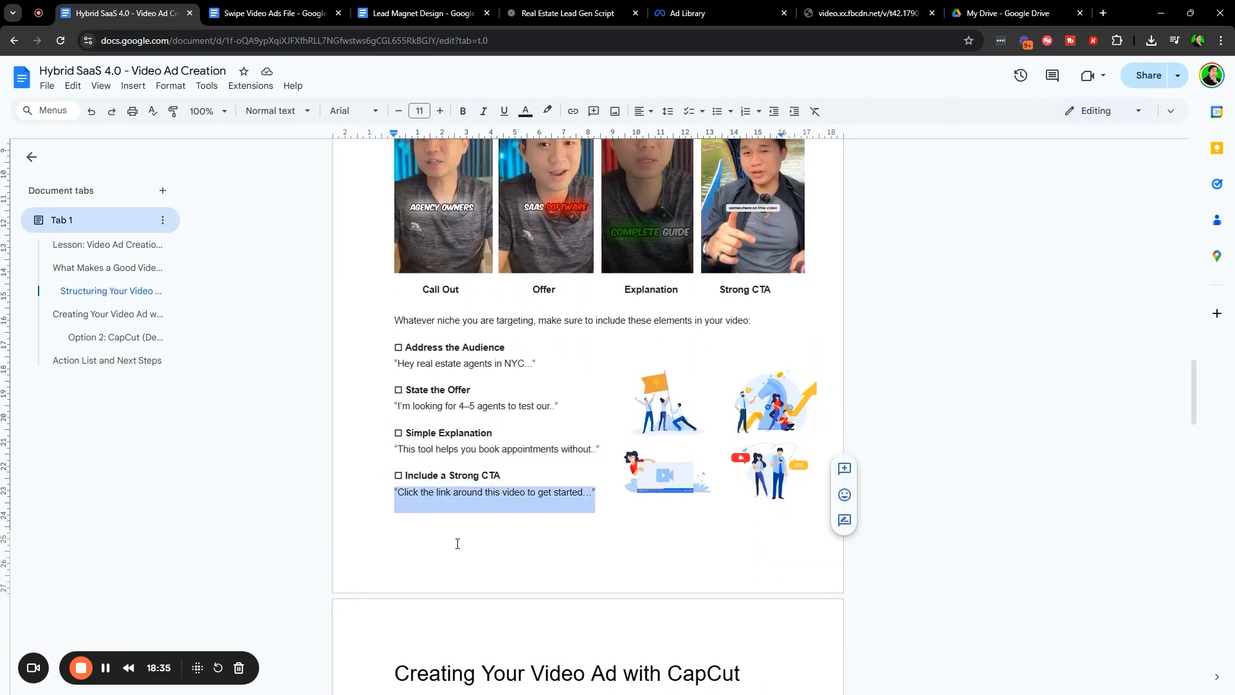
{"action": "scroll", "coordinate": [457, 543], "scroll_direction": "up", "scroll_amount": 2}
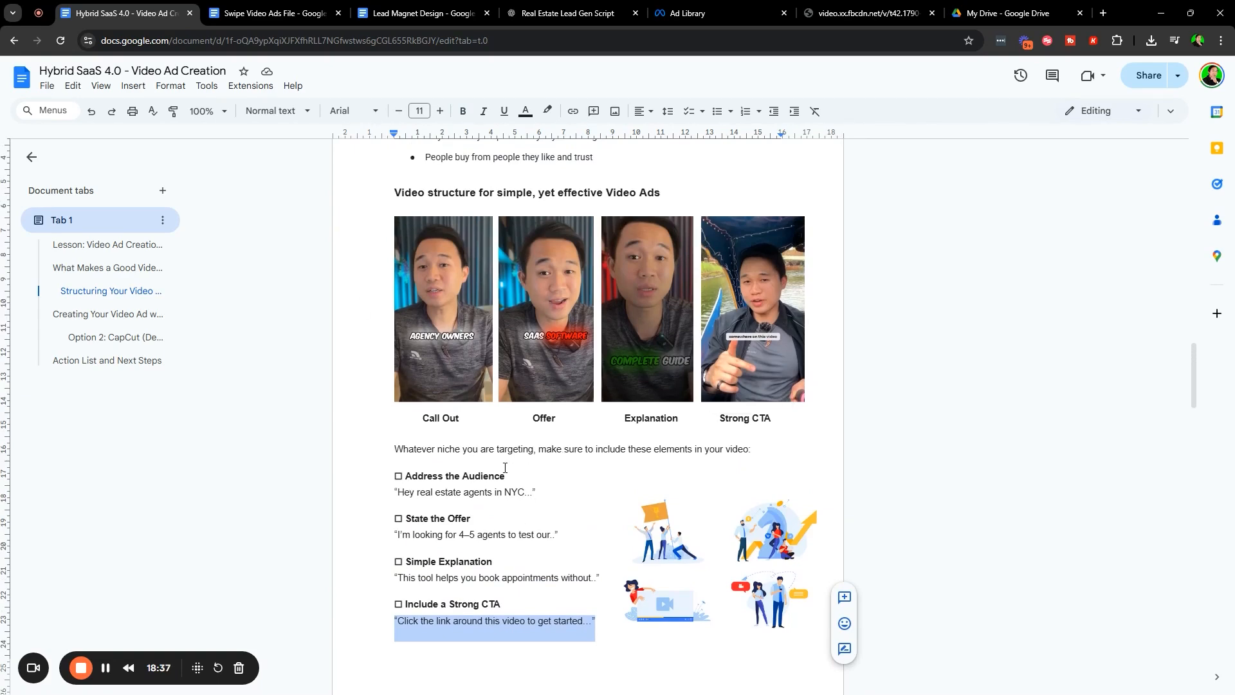
Go to the "Creating Your Video Ad with CapCut" section and highlight its title
{"action": "scroll", "coordinate": [505, 467], "scroll_direction": "down", "scroll_amount": 9}
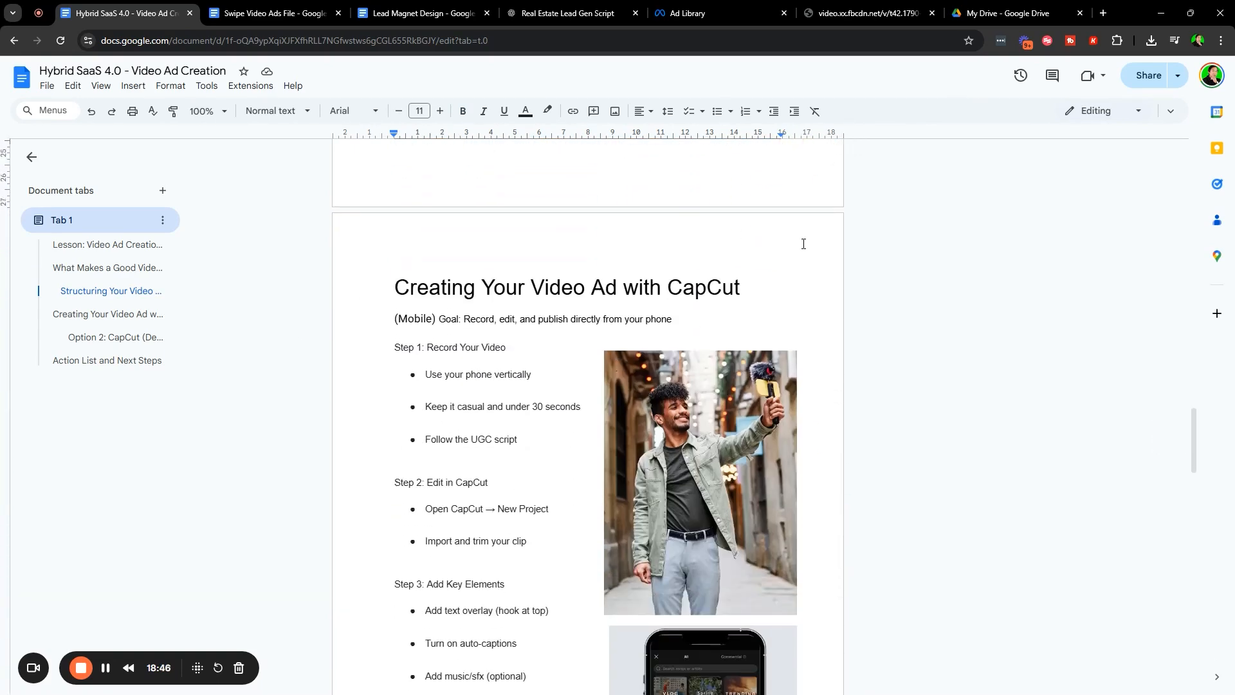
{"action": "scroll", "coordinate": [700, 242], "scroll_direction": "down", "scroll_amount": 1}
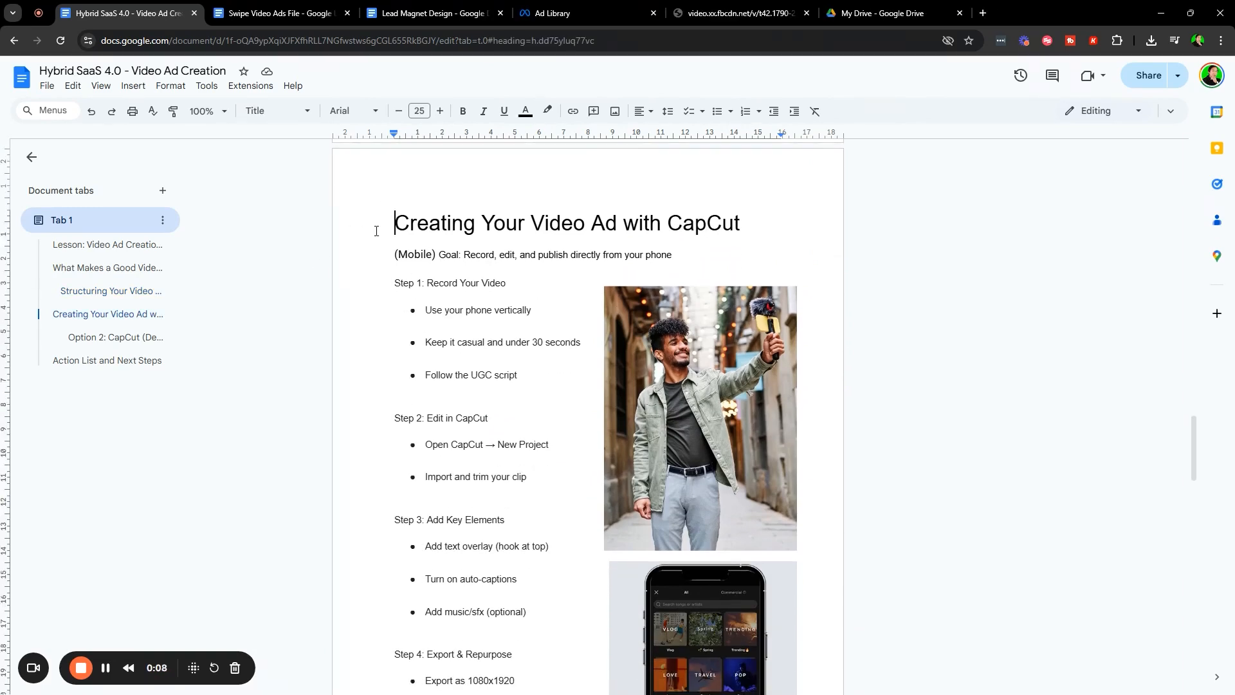
{"action": "left_click_drag", "start_coordinate": [394, 223], "coordinate": [744, 224]}
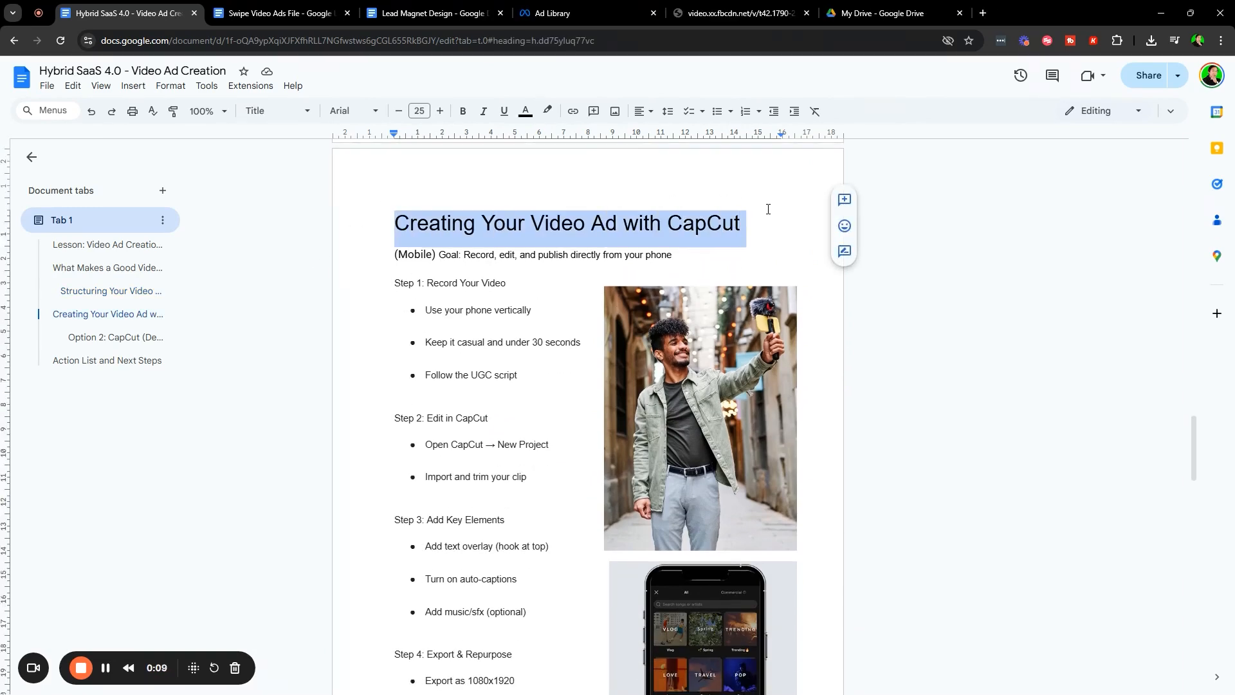
{"action": "left_click", "coordinate": [565, 224]}
Skim the mobile and desktop CapCut sections through to the document's end, highlighting the goal line under Option 2, and return to the mobile steps
{"action": "scroll", "coordinate": [643, 418], "scroll_direction": "down", "scroll_amount": 2}
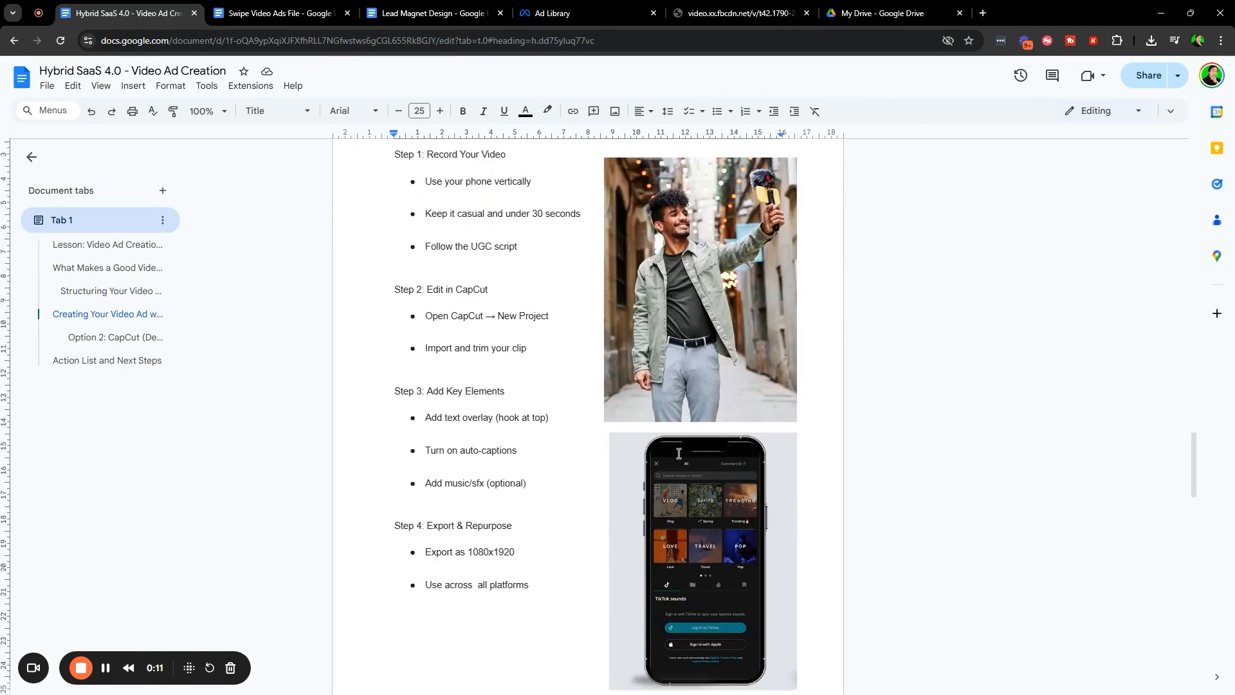
{"action": "scroll", "coordinate": [592, 341], "scroll_direction": "down", "scroll_amount": 15}
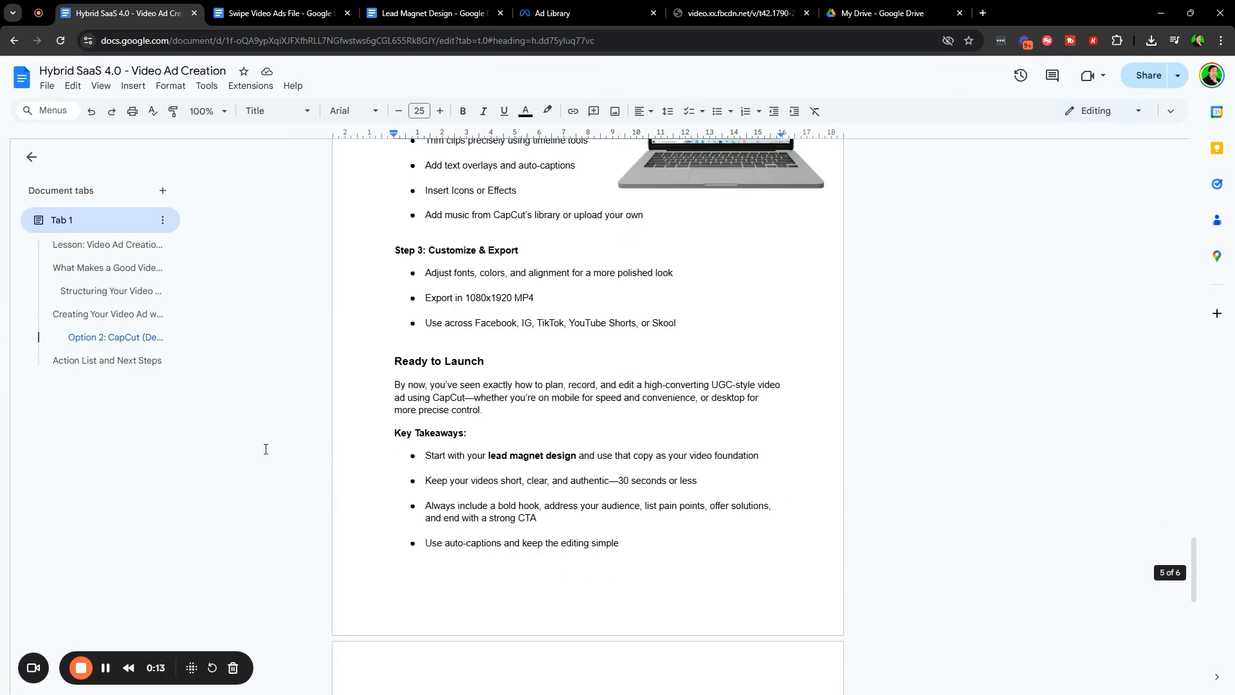
{"action": "scroll", "coordinate": [811, 449], "scroll_direction": "up", "scroll_amount": 9}
{"action": "scroll", "coordinate": [658, 518], "scroll_direction": "down", "scroll_amount": 7}
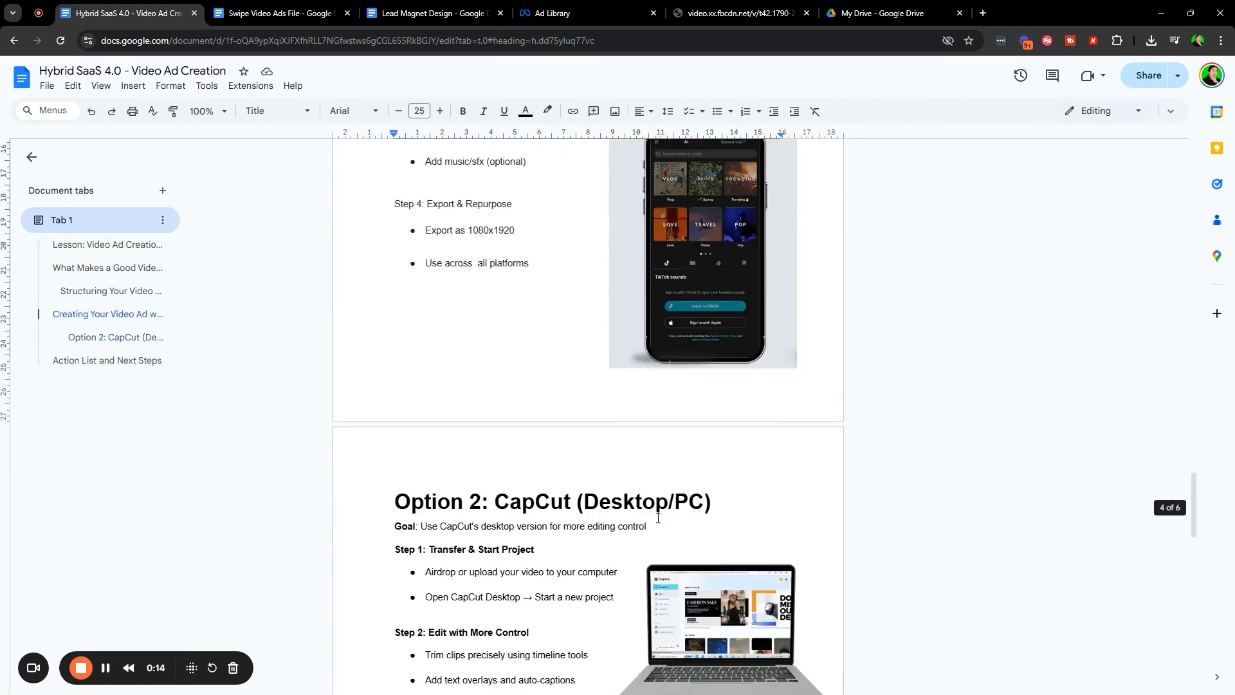
{"action": "left_click_drag", "start_coordinate": [414, 274], "coordinate": [673, 274]}
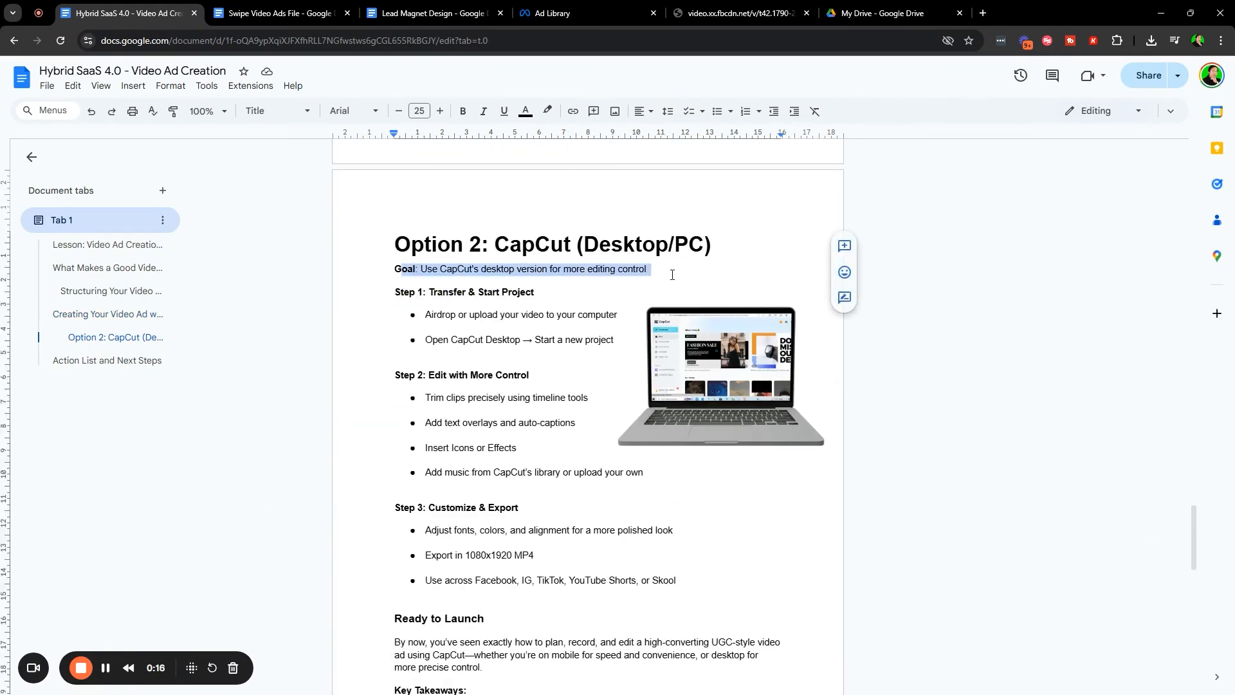
{"action": "scroll", "coordinate": [678, 499], "scroll_direction": "down", "scroll_amount": 20}
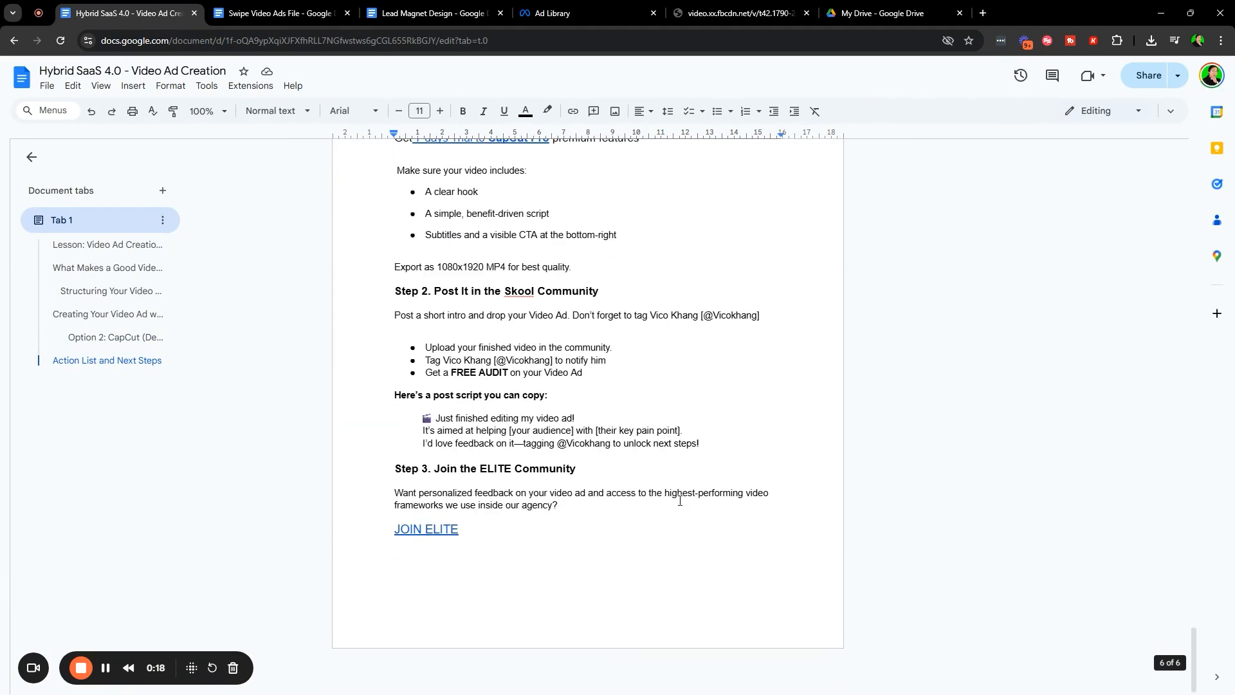
{"action": "scroll", "coordinate": [639, 577], "scroll_direction": "up", "scroll_amount": 8}
{"action": "scroll", "coordinate": [640, 578], "scroll_direction": "up", "scroll_amount": 15}
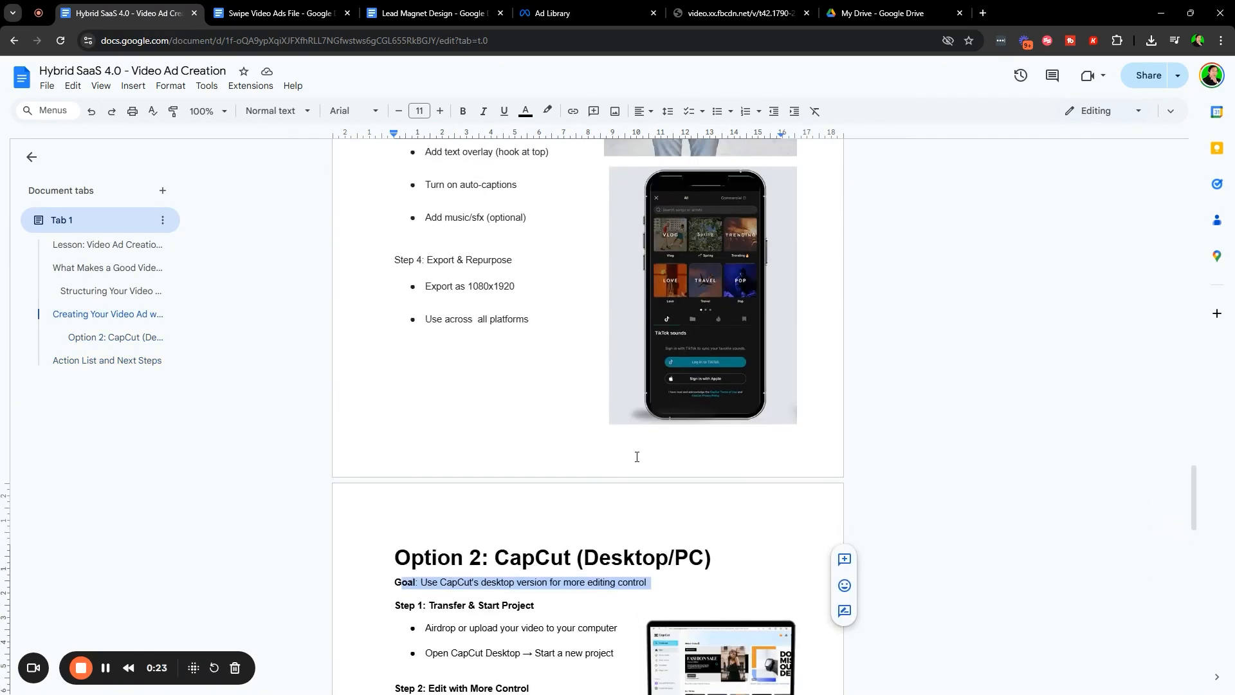
{"action": "scroll", "coordinate": [579, 418], "scroll_direction": "up", "scroll_amount": 4}
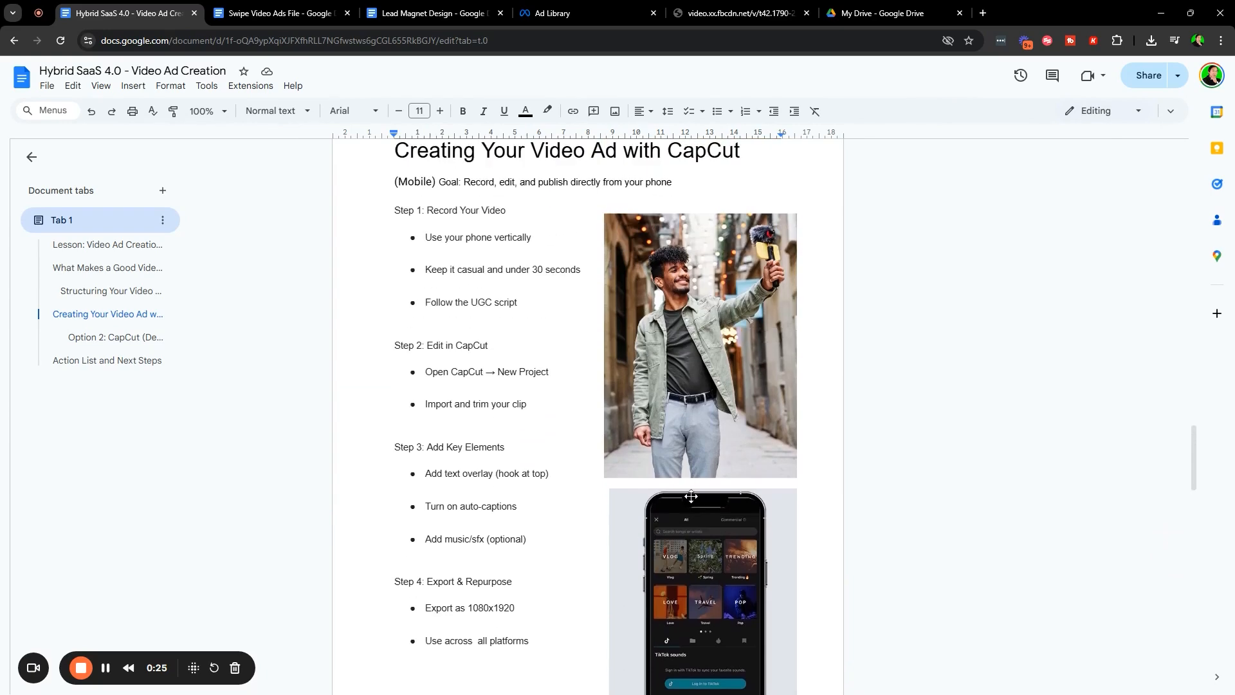
Switch to the CapCut desktop editor with the empty project 0411 and maximize its window
{"action": "left_click", "coordinate": [617, 523]}
{"action": "scroll", "coordinate": [572, 522], "scroll_direction": "down", "scroll_amount": 2}
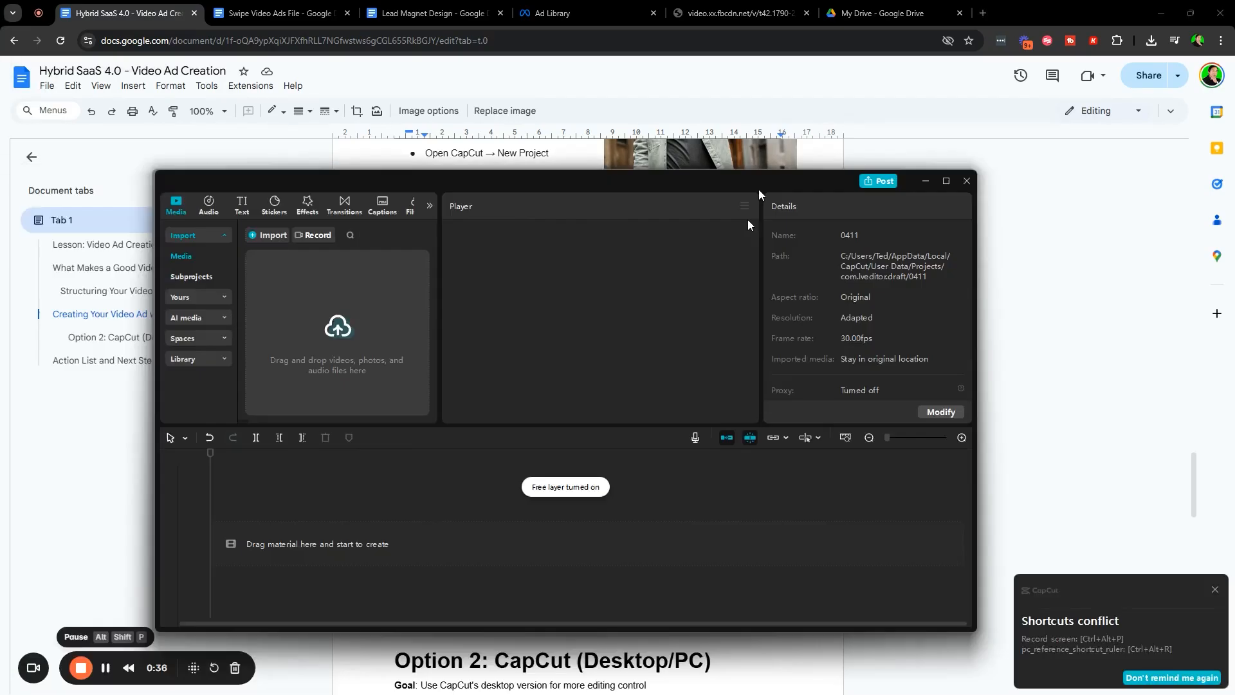
{"action": "left_click_drag", "start_coordinate": [759, 188], "coordinate": [712, 3]}
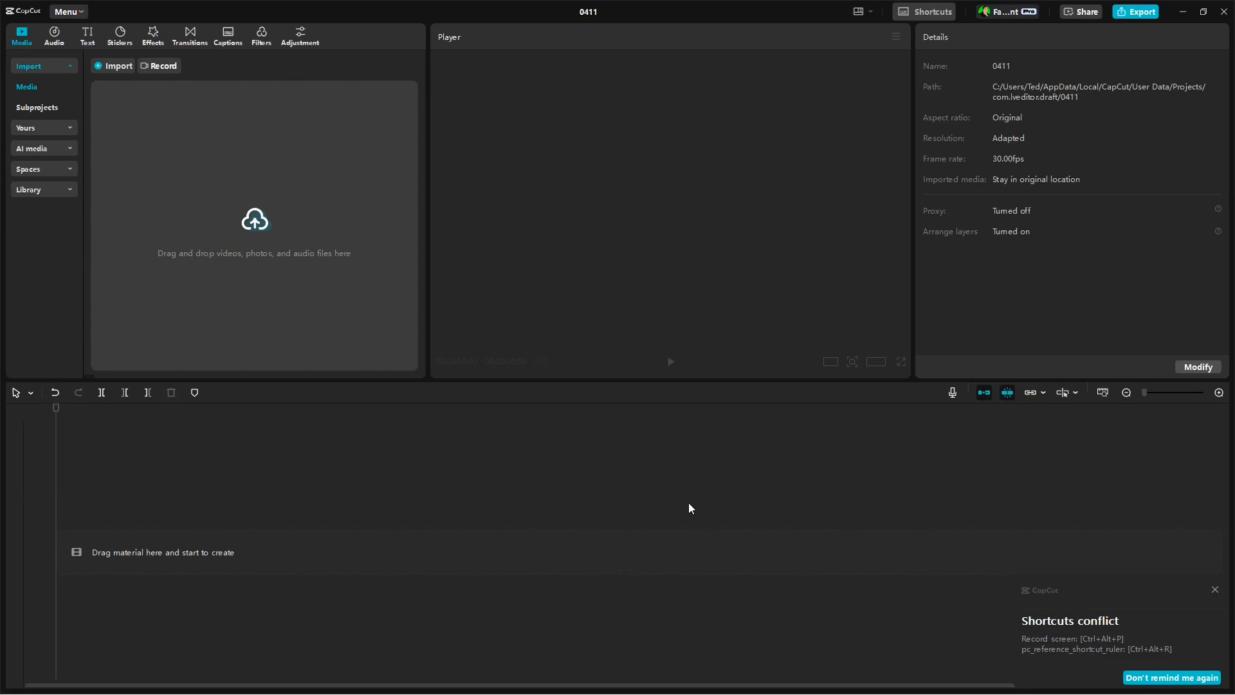
Return to the lesson document and highlight the Step 1 framework bullets and the ChatGPT inspiration prompt under "Structuring Your Video Ad"
{"action": "left_click", "coordinate": [1181, 12]}
{"action": "scroll", "coordinate": [362, 402], "scroll_direction": "up", "scroll_amount": 20}
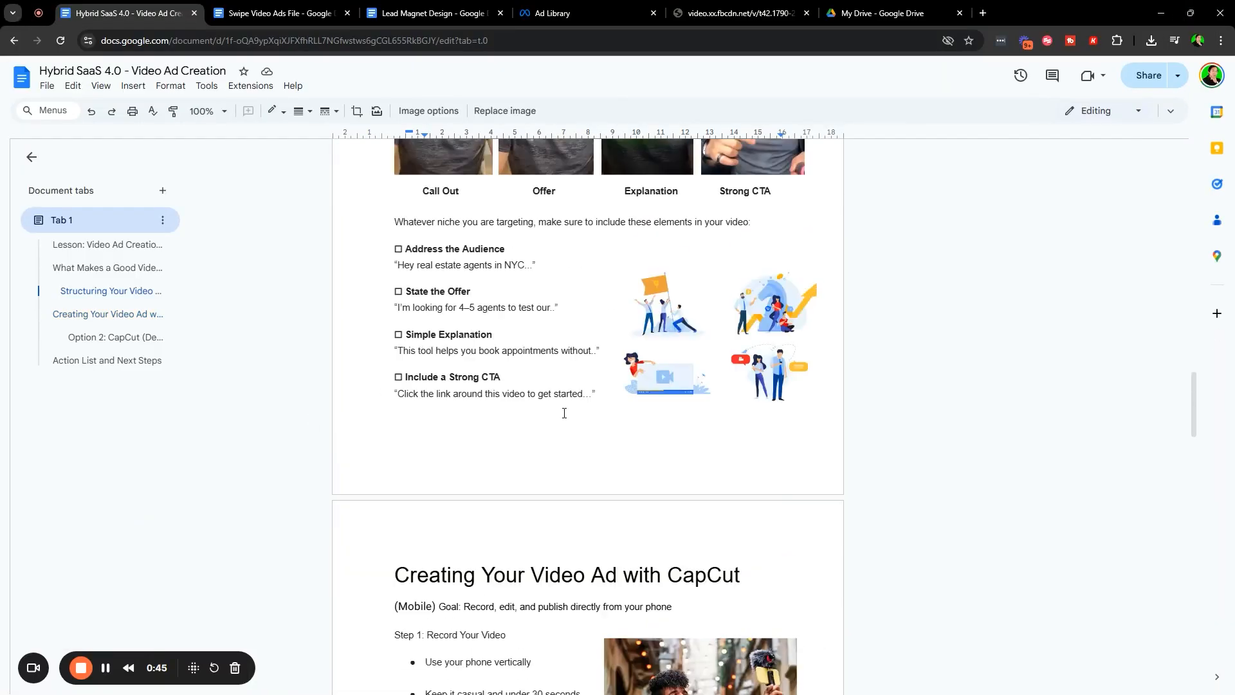
{"action": "scroll", "coordinate": [517, 383], "scroll_direction": "up", "scroll_amount": 5}
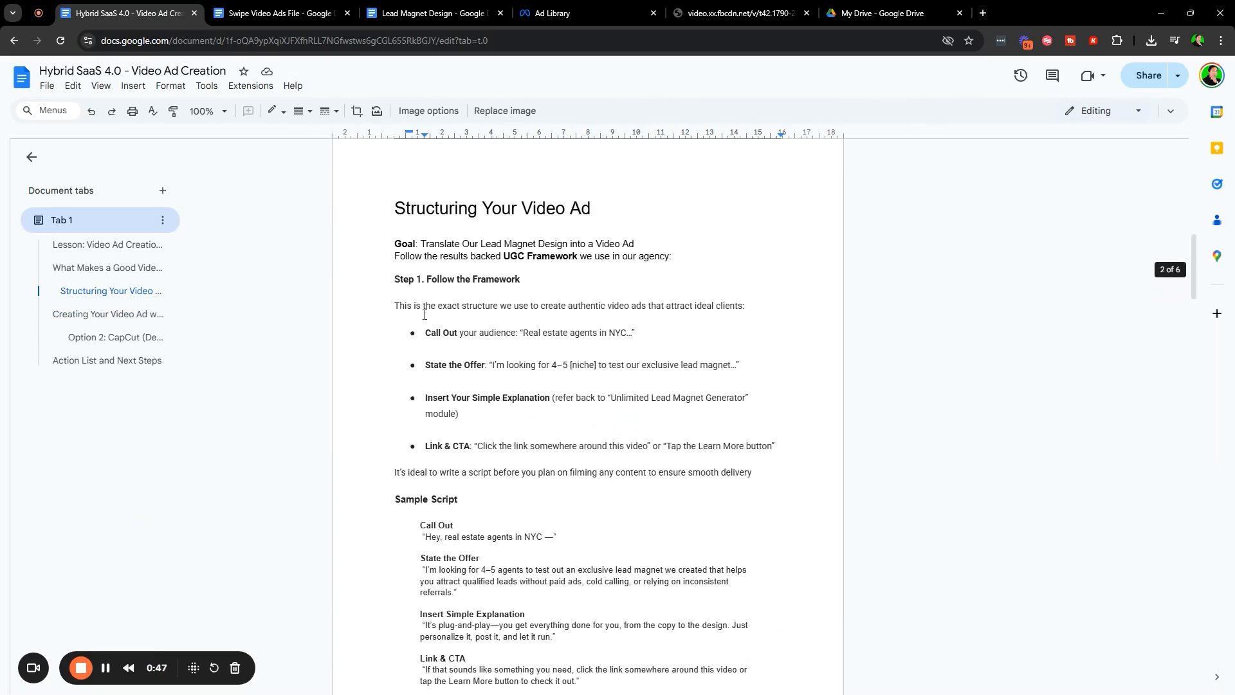
{"action": "left_click_drag", "start_coordinate": [394, 300], "coordinate": [591, 456]}
{"action": "scroll", "coordinate": [593, 429], "scroll_direction": "down", "scroll_amount": 1}
{"action": "scroll", "coordinate": [594, 429], "scroll_direction": "down", "scroll_amount": 3}
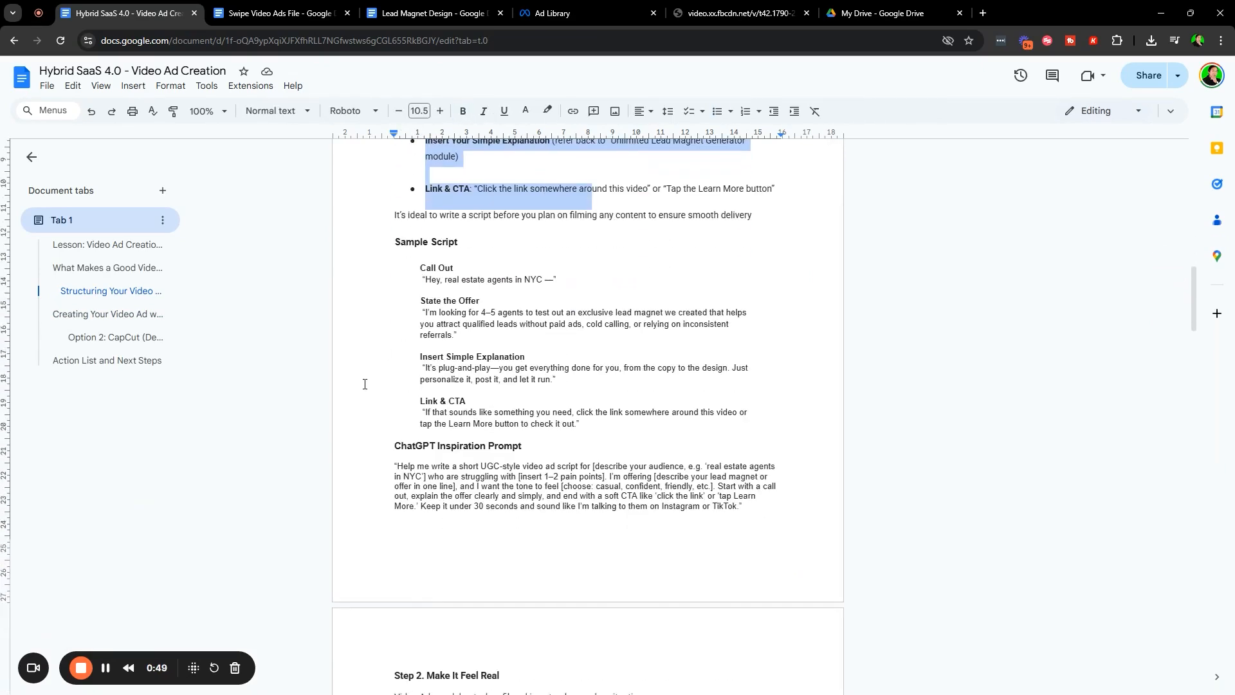
{"action": "left_click_drag", "start_coordinate": [394, 466], "coordinate": [746, 508]}
{"action": "scroll", "coordinate": [654, 321], "scroll_direction": "down", "scroll_amount": 6}
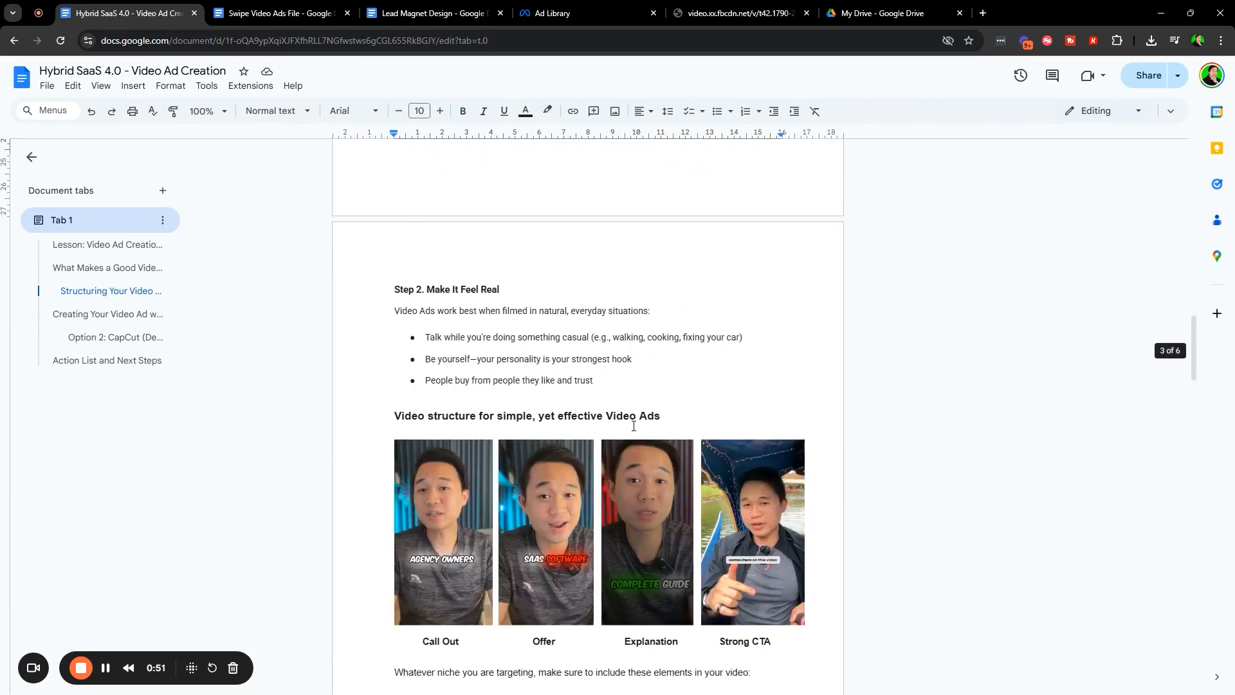
Review "Step 2. Make It Feel Real", highlighting the whole section and its bullets about casual filming, personality and trust
{"action": "left_click", "coordinate": [655, 300]}
{"action": "scroll", "coordinate": [655, 299], "scroll_direction": "down", "scroll_amount": 1}
{"action": "left_click_drag", "start_coordinate": [394, 225], "coordinate": [719, 330]}
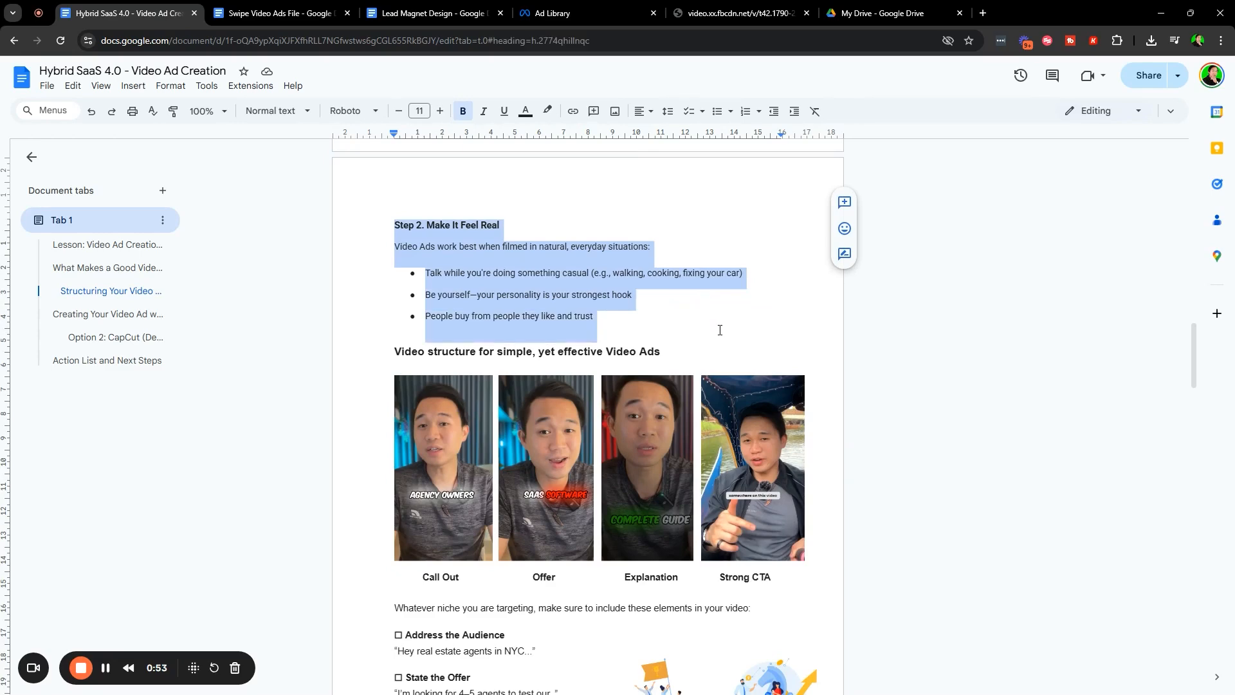
{"action": "left_click", "coordinate": [484, 273]}
{"action": "left_click_drag", "start_coordinate": [375, 233], "coordinate": [692, 297]}
{"action": "left_click", "coordinate": [643, 316]}
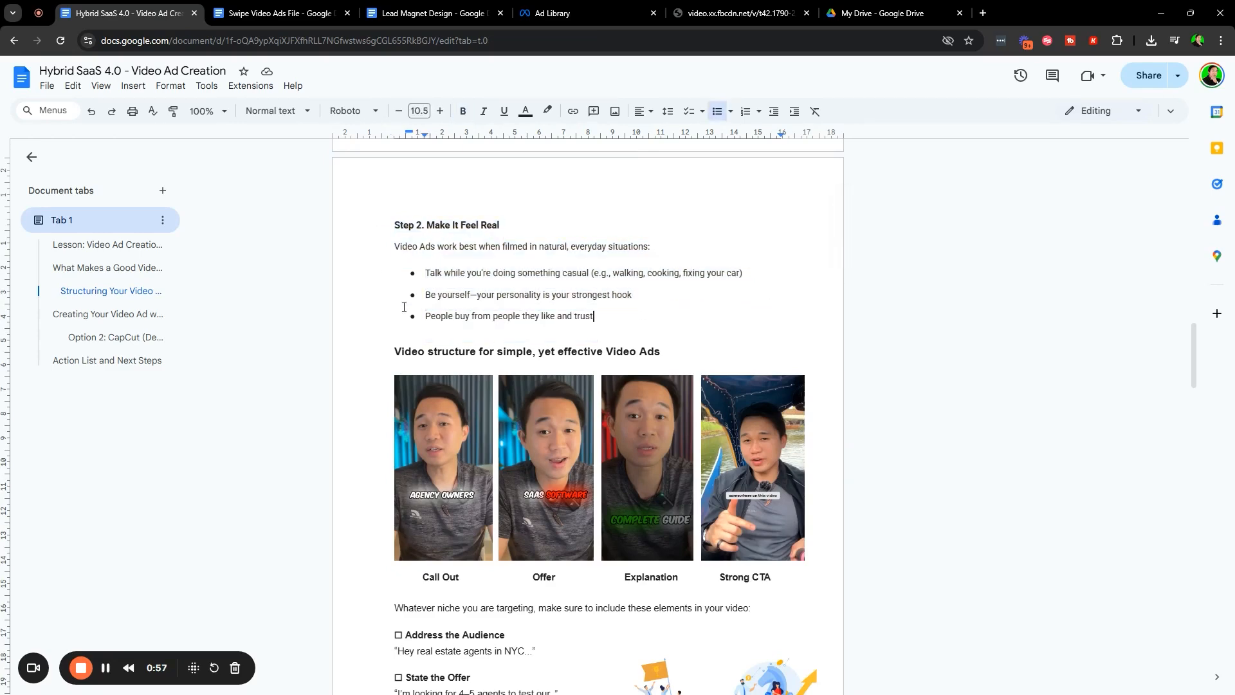
{"action": "left_click_drag", "start_coordinate": [405, 301], "coordinate": [645, 337]}
{"action": "scroll", "coordinate": [783, 312], "scroll_direction": "down", "scroll_amount": 3}
{"action": "scroll", "coordinate": [591, 450], "scroll_direction": "up", "scroll_amount": 2}
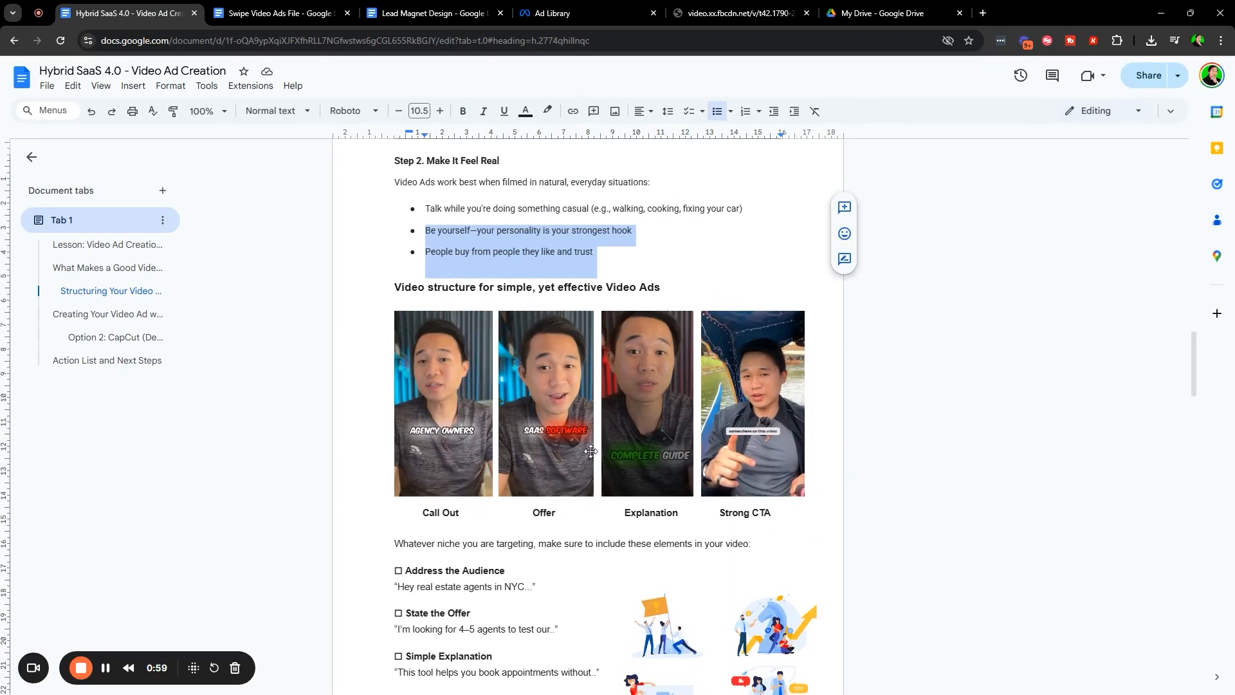
Switch back to CapCut, import the video IMG_5939 (1).mov and place it on the timeline
{"action": "scroll", "coordinate": [656, 473], "scroll_direction": "down", "scroll_amount": 9}
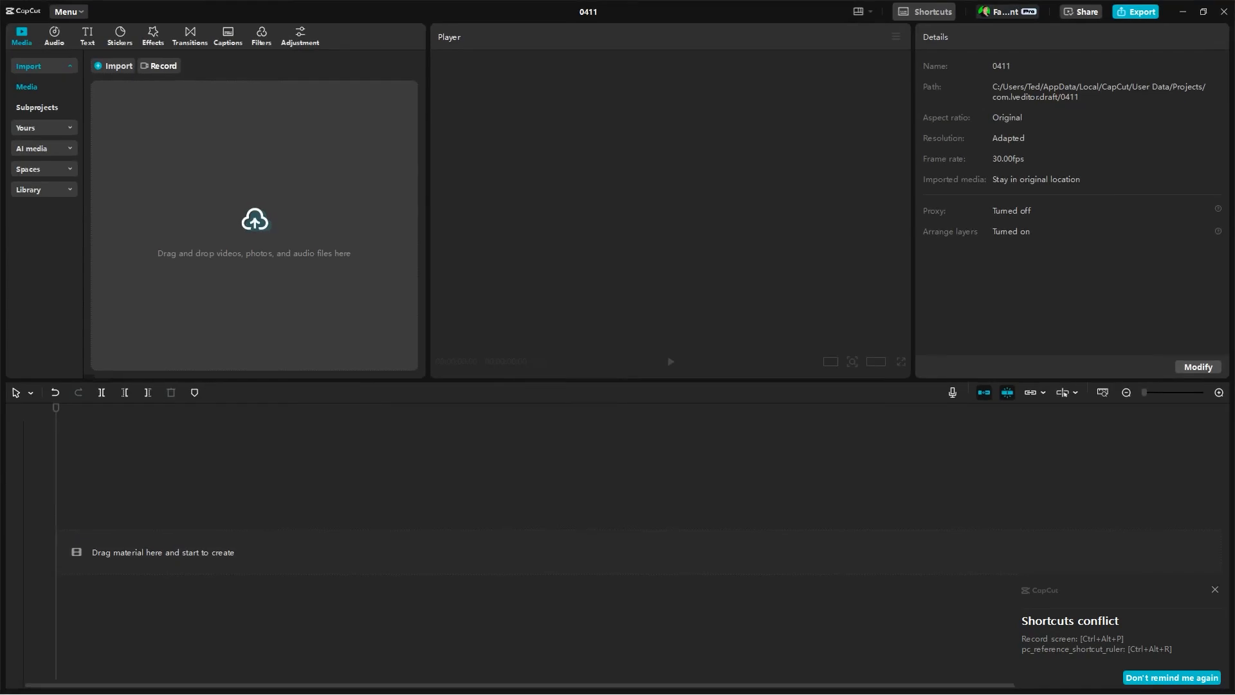
{"action": "left_click_drag", "start_coordinate": [399, 489], "coordinate": [331, 218]}
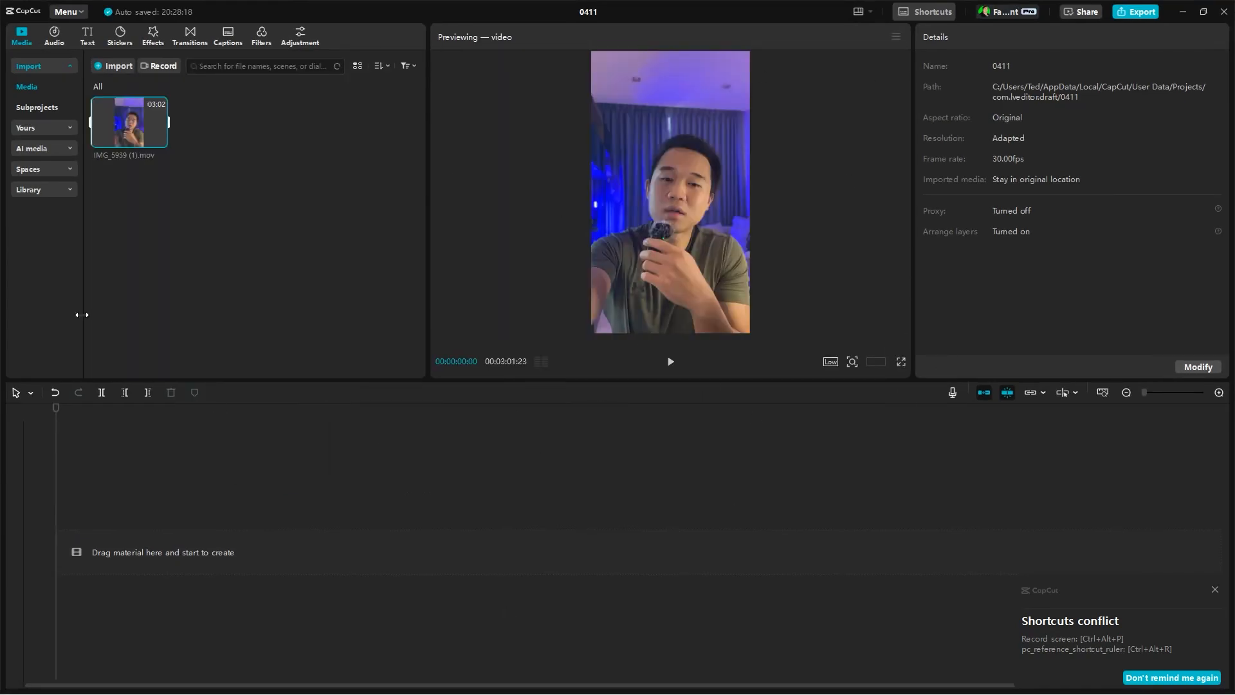
{"action": "left_click_drag", "start_coordinate": [124, 126], "coordinate": [169, 540]}
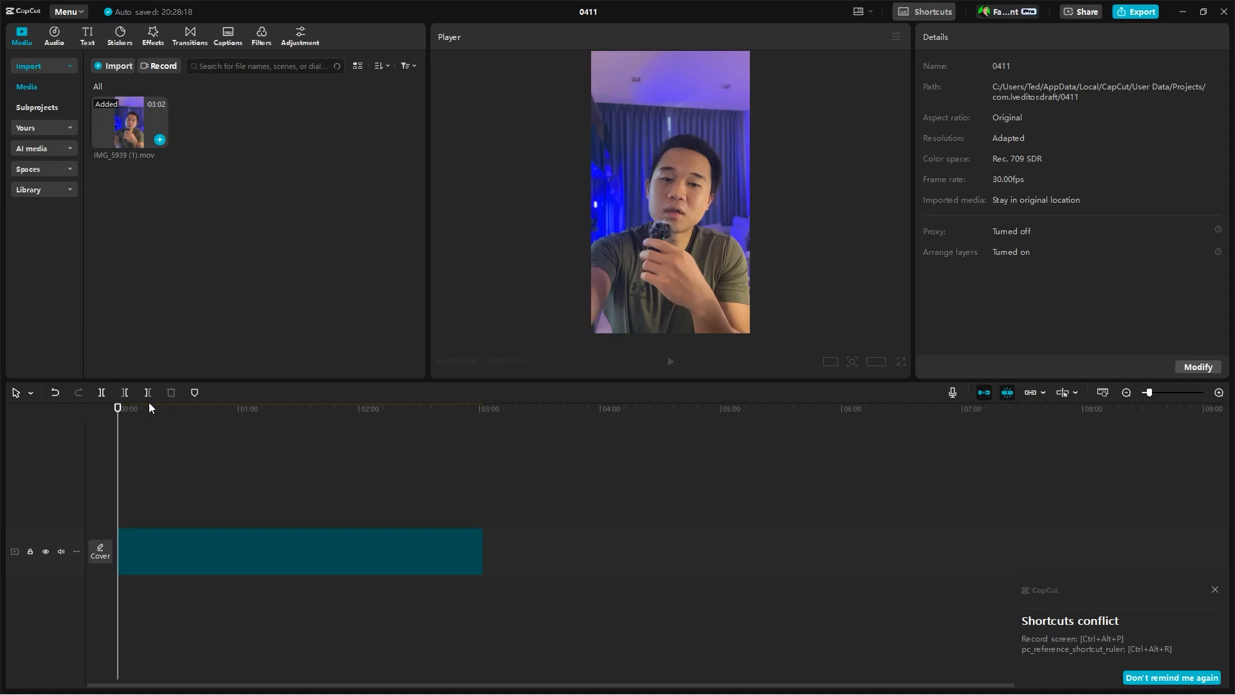
Set the preview quality to Full and play the clip from the start, pausing at about 14 seconds
{"action": "mouse_move", "coordinate": [121, 405]}
{"action": "left_mouse_down"}
{"action": "mouse_move", "coordinate": [133, 407]}
{"action": "mouse_move", "coordinate": [118, 408]}
{"action": "left_mouse_up"}
{"action": "left_click", "coordinate": [830, 361]}
{"action": "left_click", "coordinate": [874, 378]}
{"action": "key", "text": "space"}
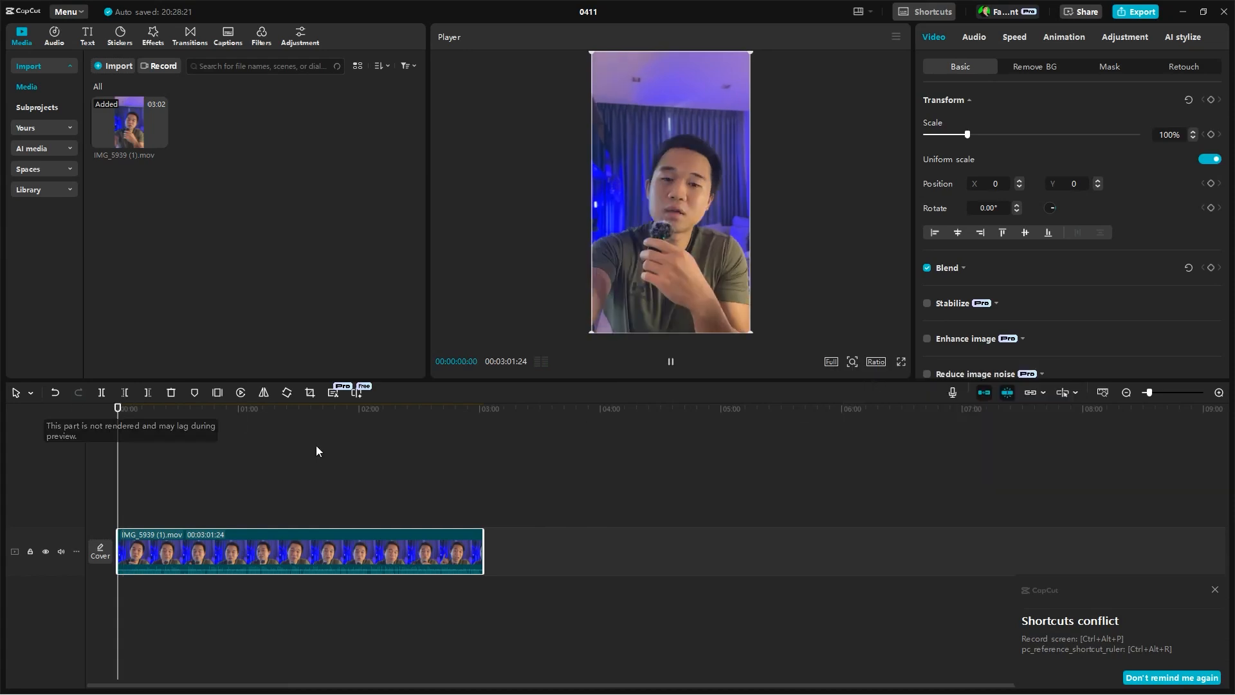
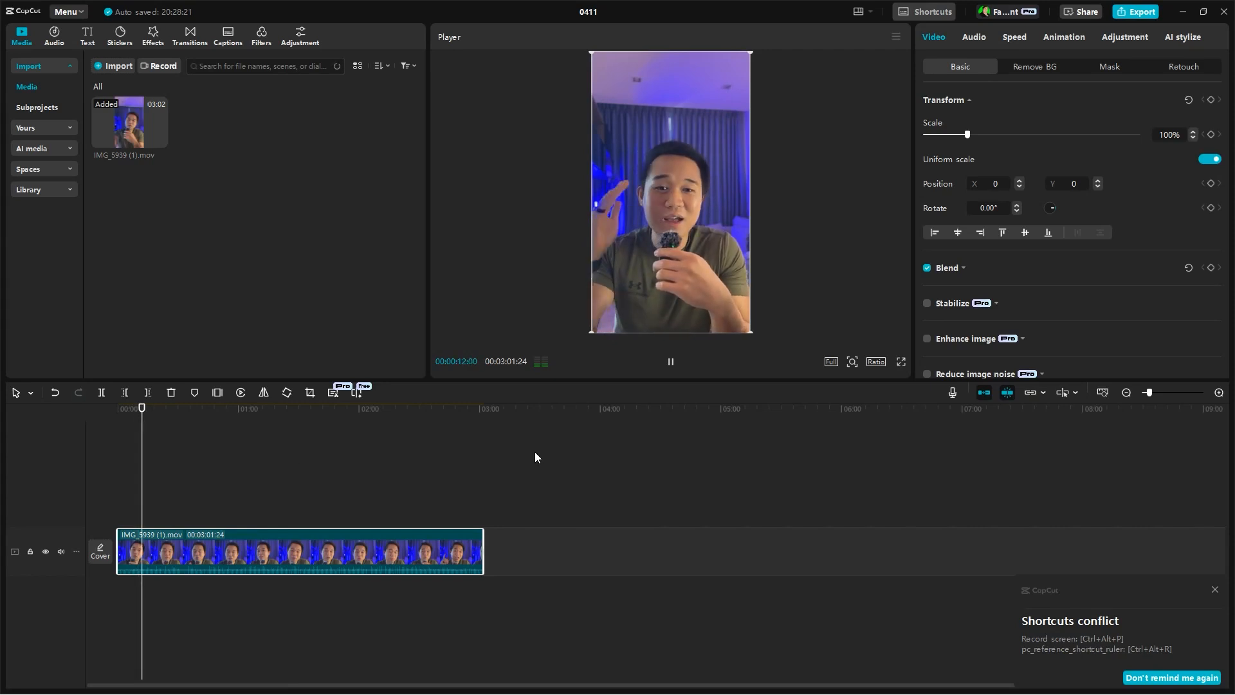
{"action": "left_click", "coordinate": [672, 362]}
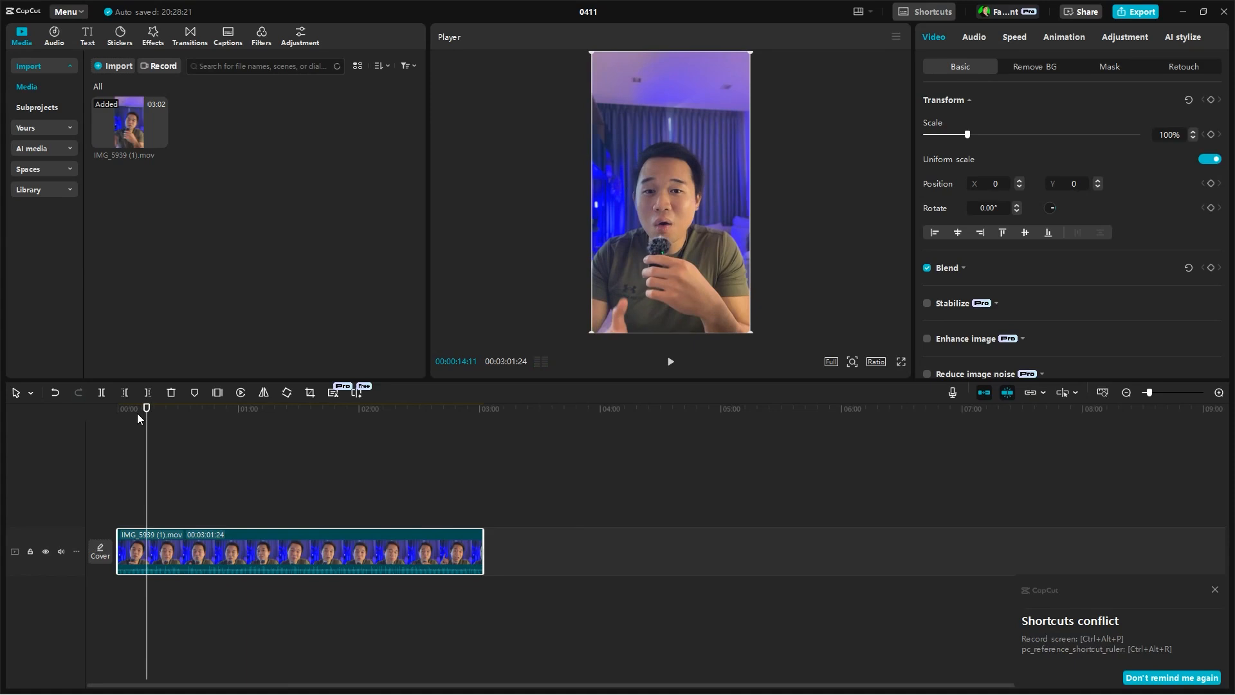
Replay the clip's opening seconds from the start and switch to the lesson document to highlight the "Address the Audience" item with its example line
{"action": "left_click_drag", "start_coordinate": [138, 418], "coordinate": [113, 418]}
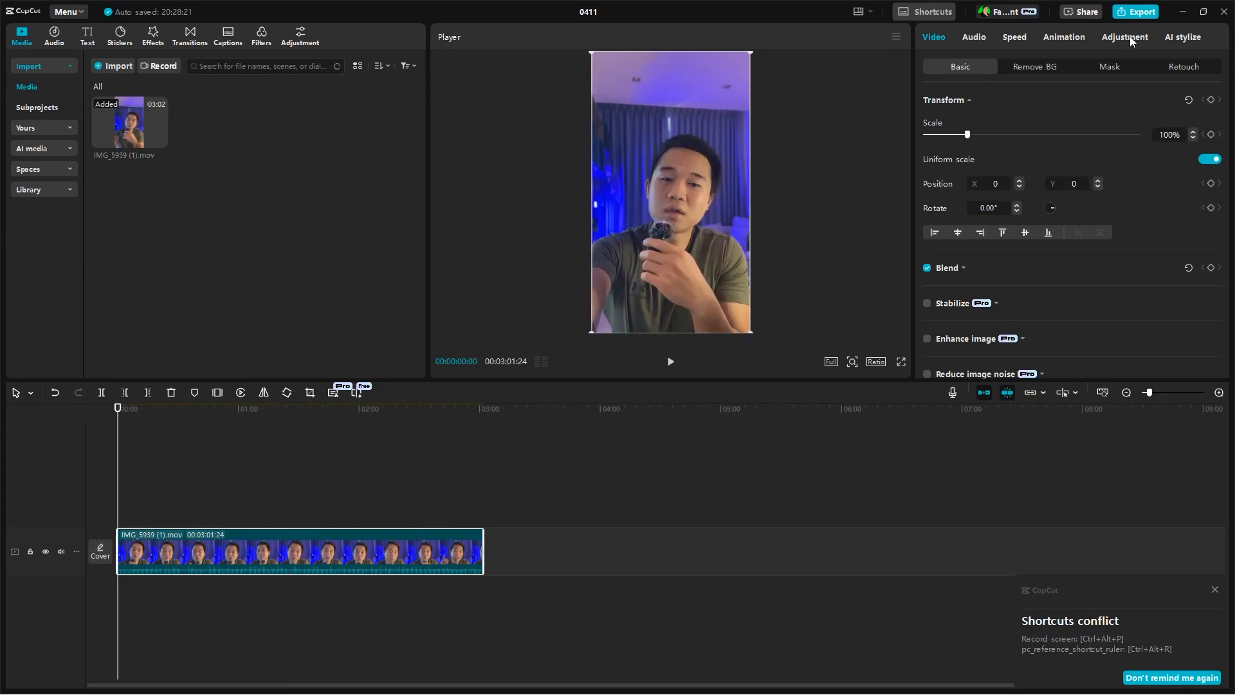
{"action": "key", "text": "space"}
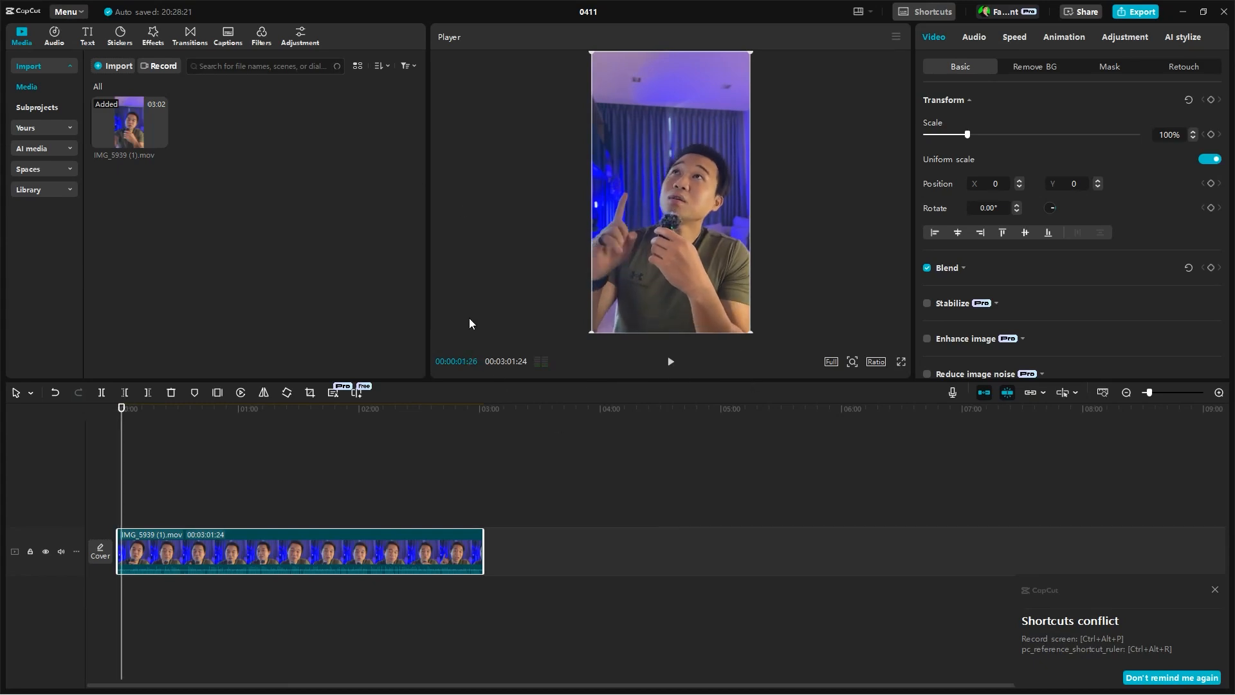
{"action": "left_click", "coordinate": [1181, 9]}
{"action": "scroll", "coordinate": [564, 454], "scroll_direction": "up", "scroll_amount": 10}
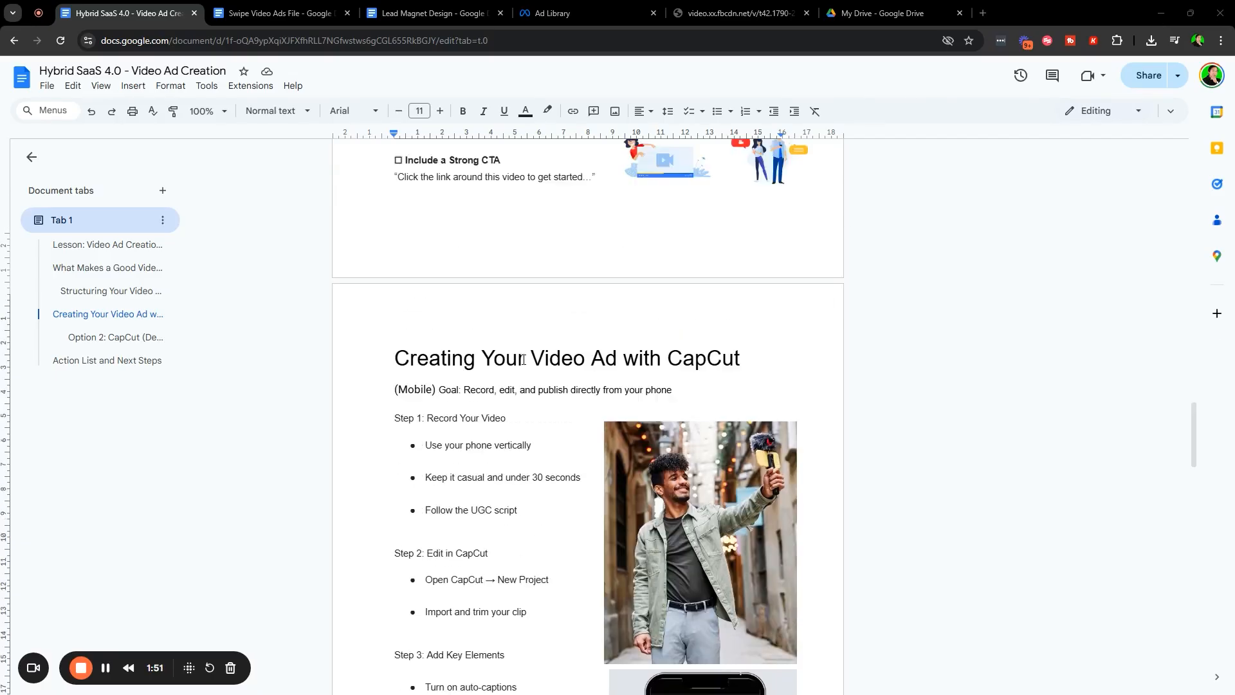
{"action": "left_click_drag", "start_coordinate": [394, 377], "coordinate": [509, 414]}
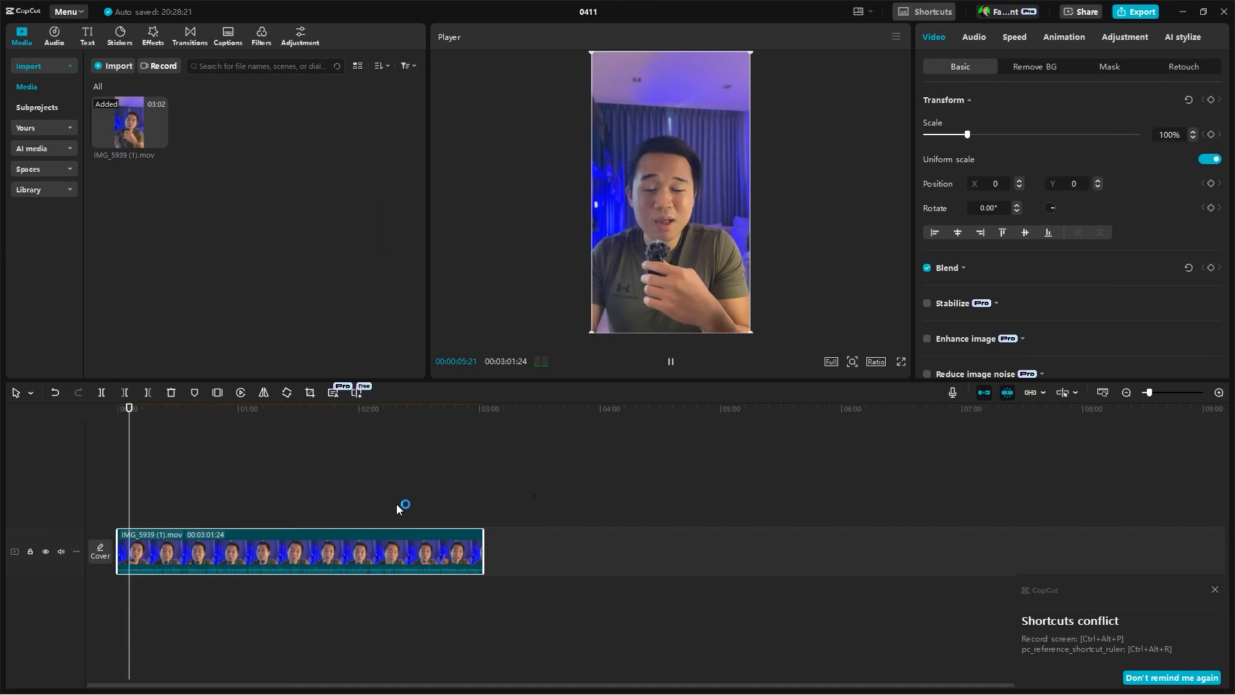
Preview the next part of the clip in CapCut, skipping ahead and pausing at about 17 seconds, and return to the lesson document
{"action": "key", "text": "space"}
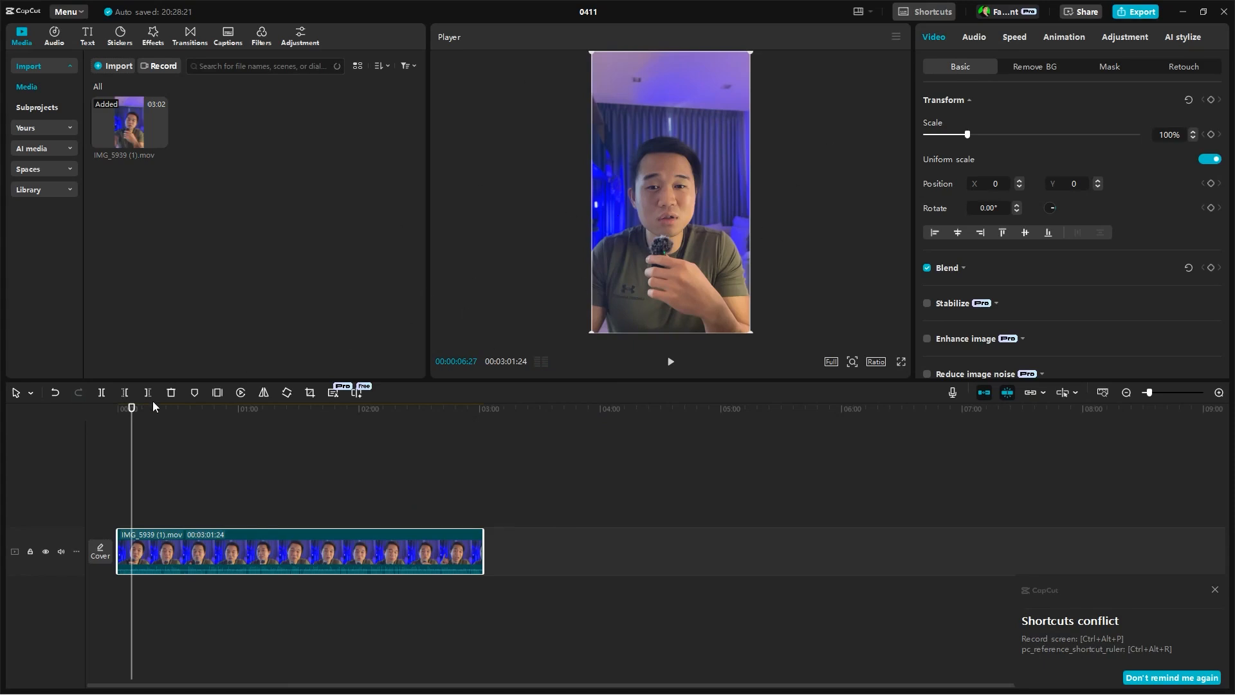
{"action": "left_click", "coordinate": [138, 416]}
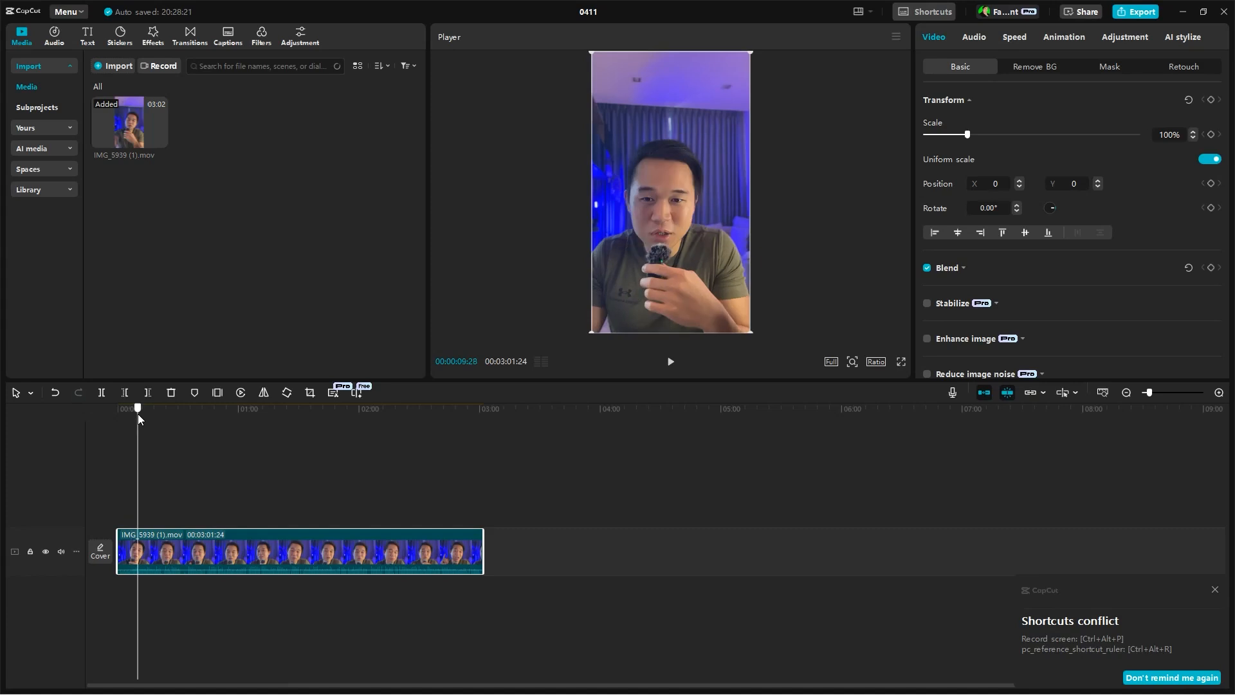
{"action": "mouse_move", "coordinate": [138, 414]}
{"action": "left_mouse_down"}
{"action": "mouse_move", "coordinate": [157, 418]}
{"action": "mouse_move", "coordinate": [145, 419]}
{"action": "left_mouse_up"}
{"action": "key", "text": "space"}
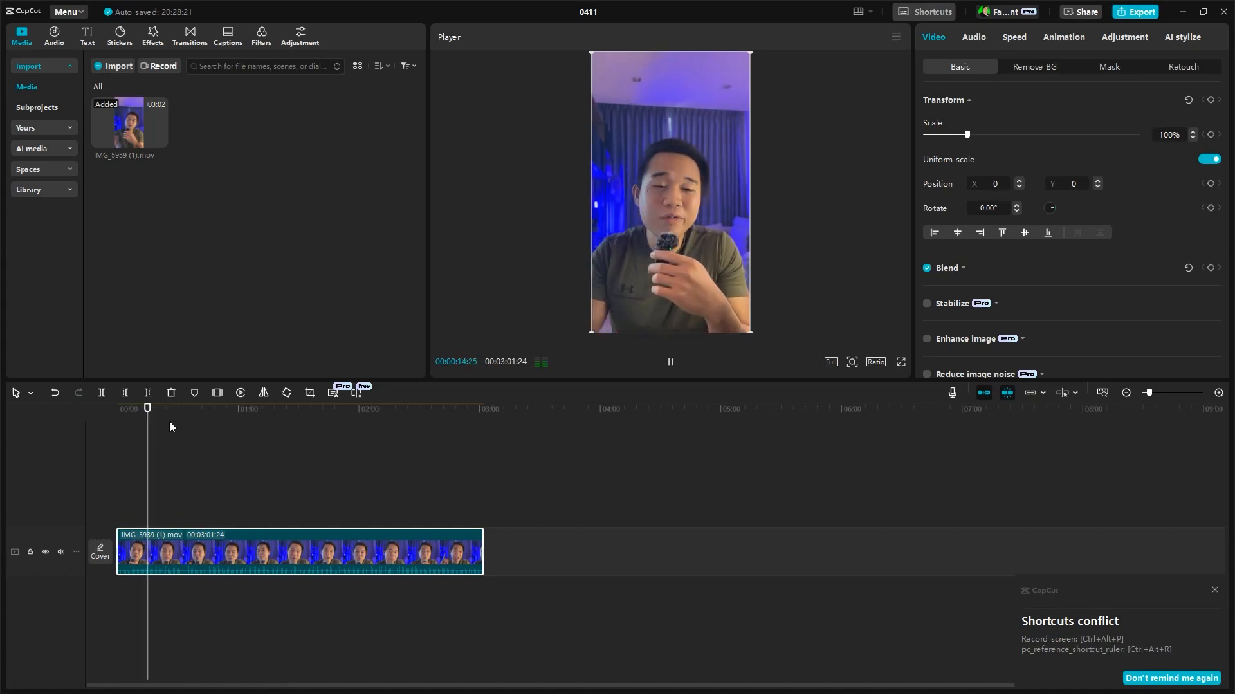
{"action": "scroll", "coordinate": [261, 423], "scroll_direction": "up", "scroll_amount": 2}
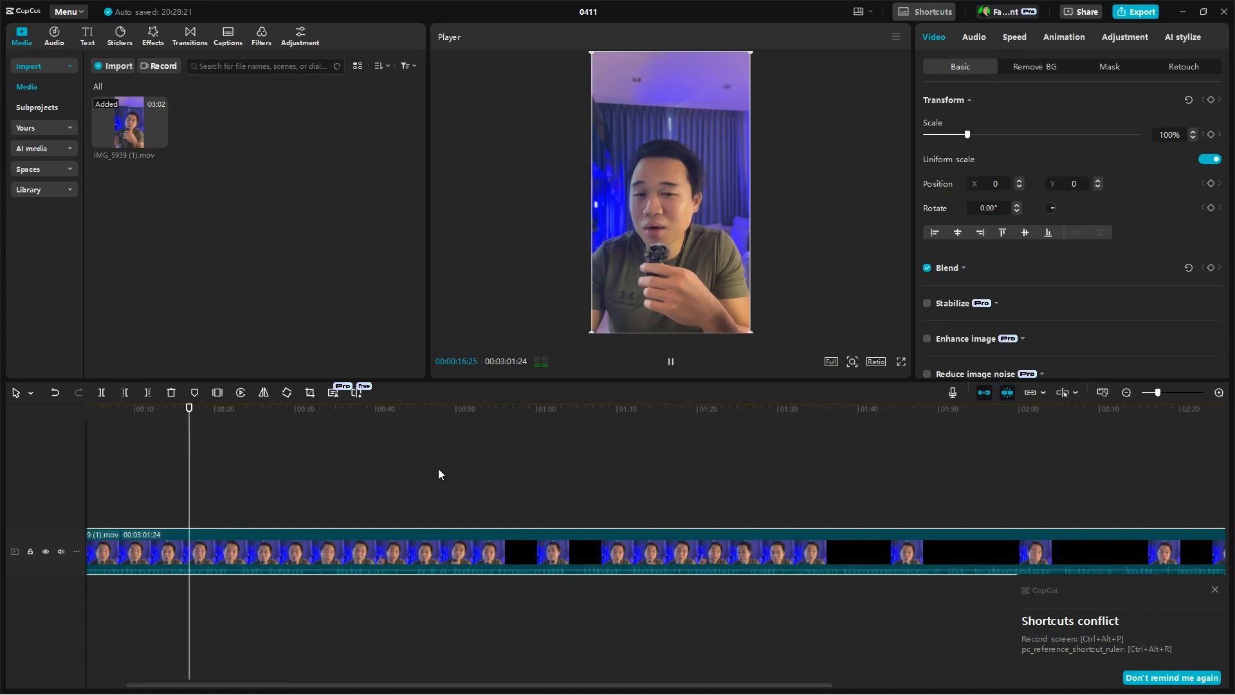
{"action": "key", "text": "space"}
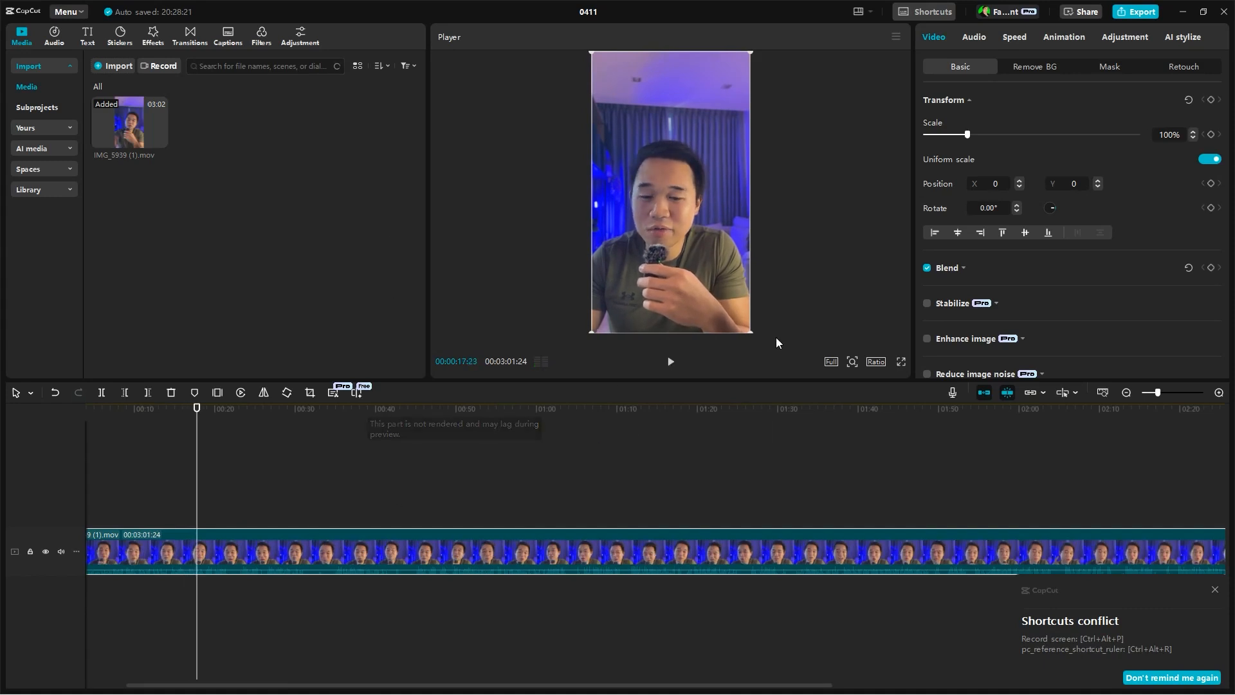
{"action": "left_click", "coordinate": [1180, 12]}
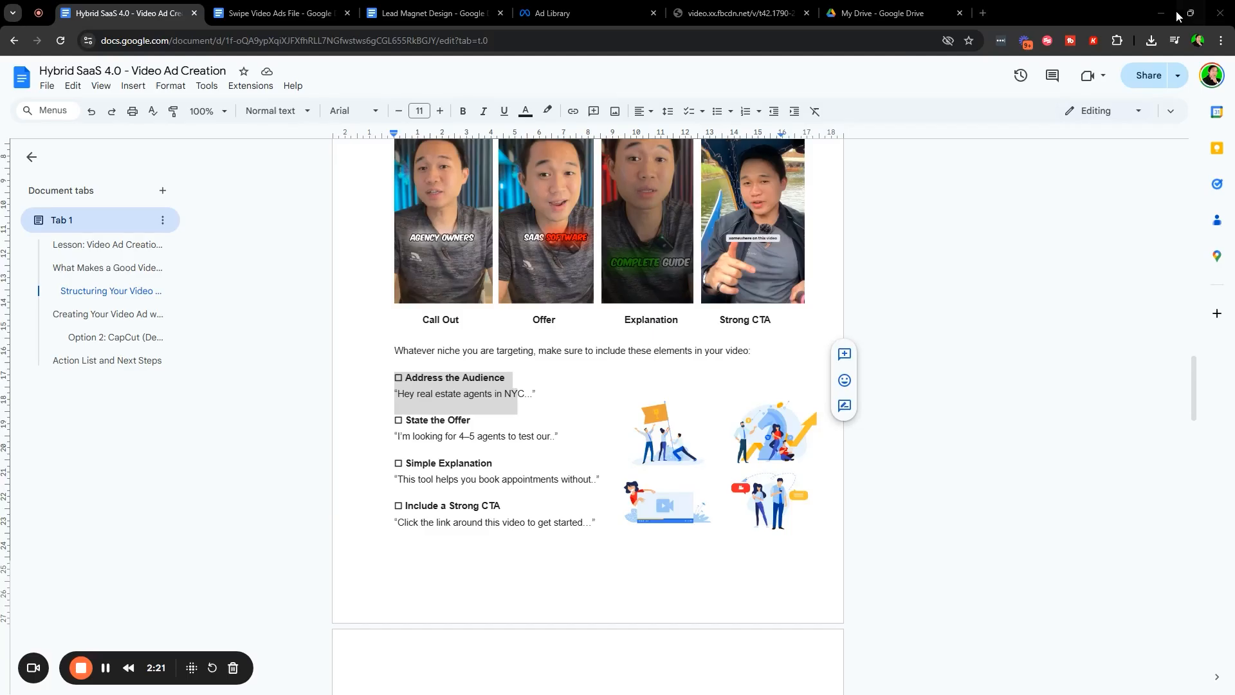
Highlight the State the Offer example in the document, and play the matching part of the raw clip in CapCut until about 30 seconds
{"action": "left_click_drag", "start_coordinate": [395, 420], "coordinate": [562, 444]}
{"action": "key", "text": "alt+Tab"}
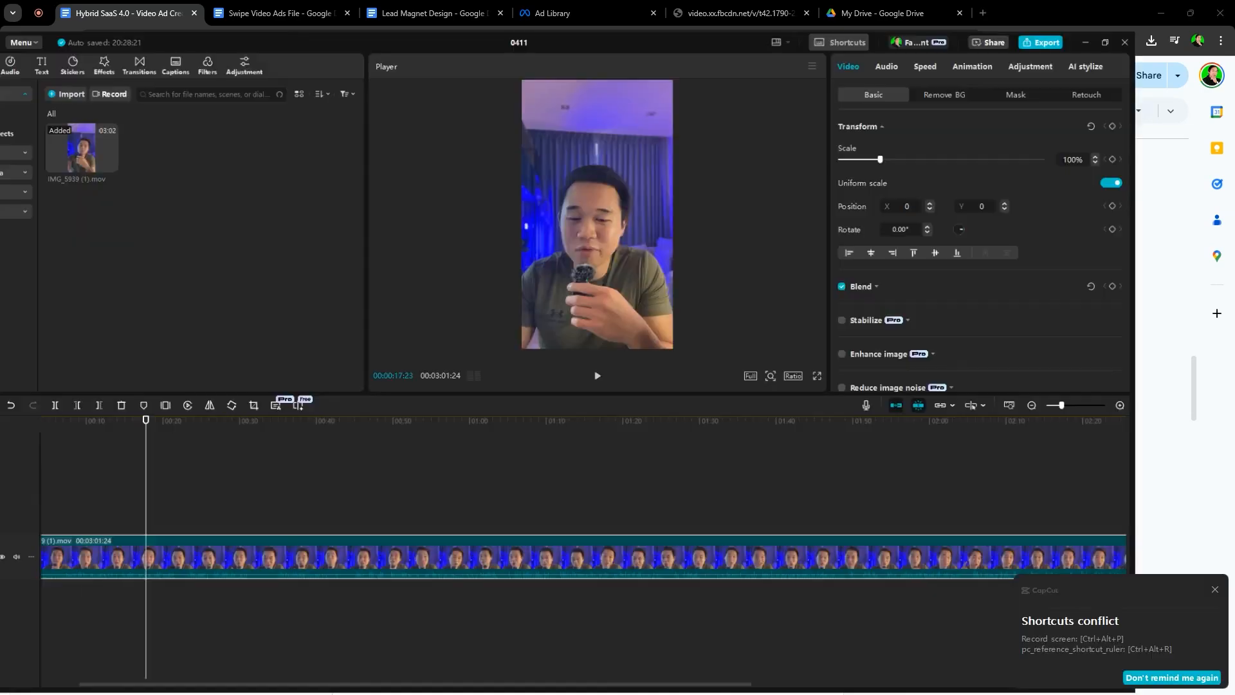
{"action": "key", "text": "space"}
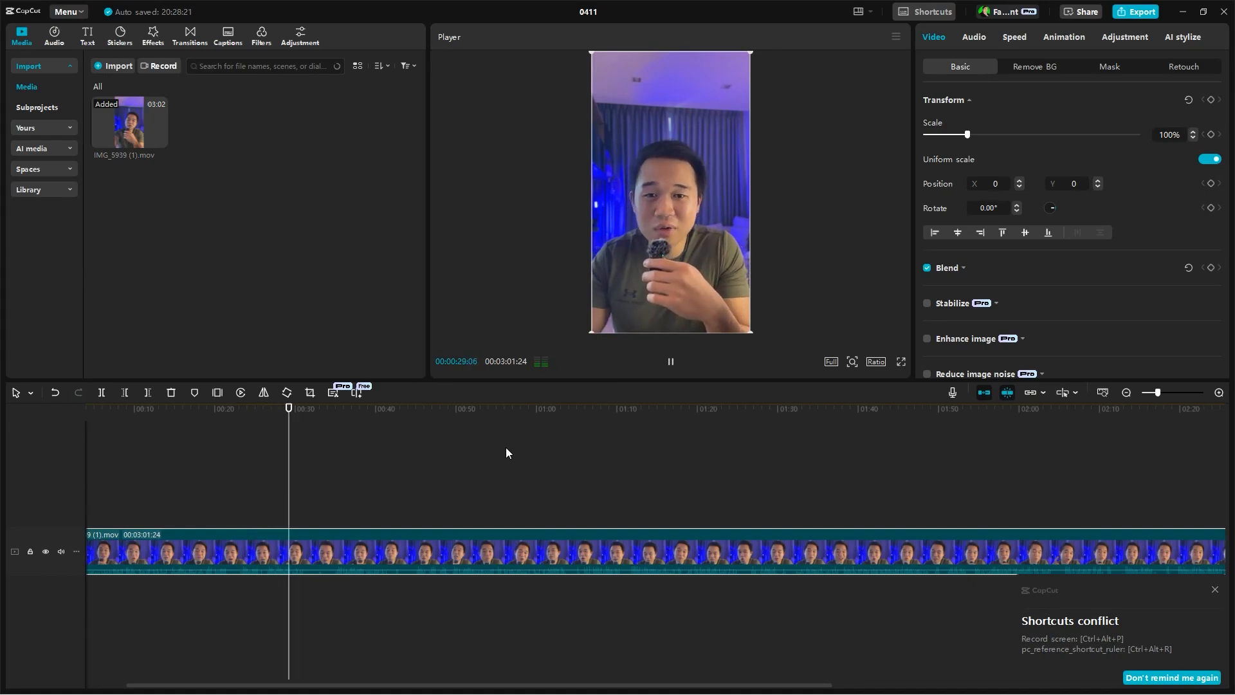
{"action": "key", "text": "space"}
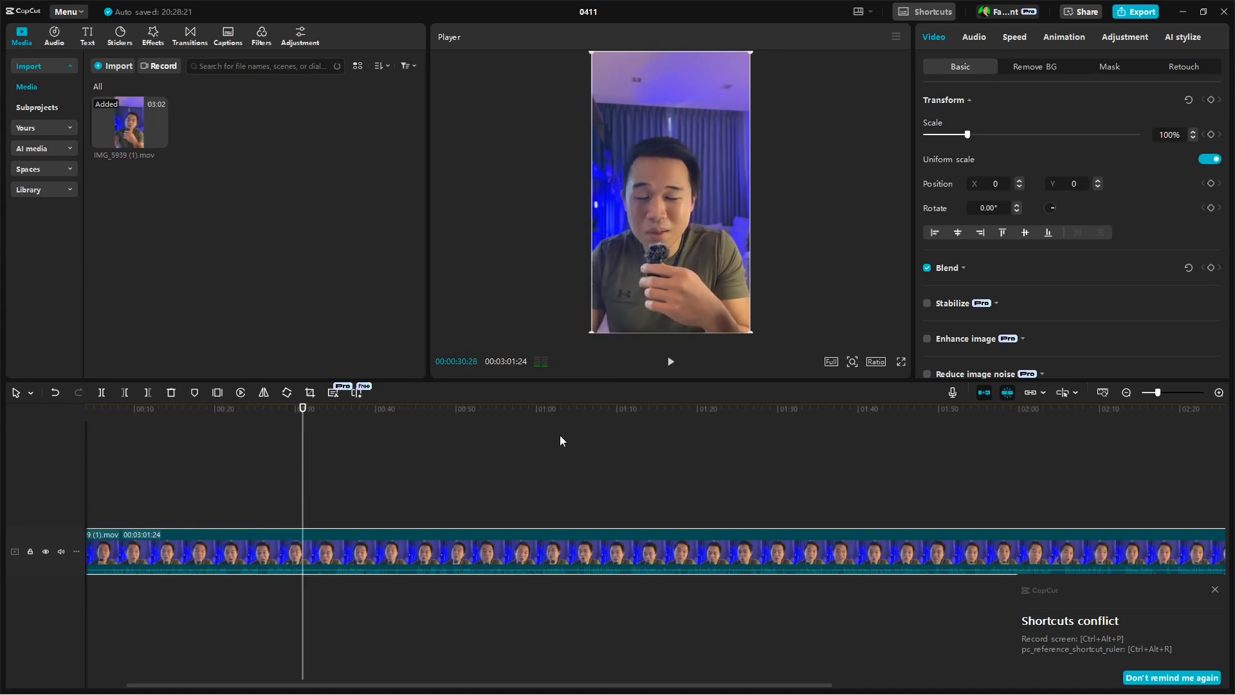
Return to the lesson document and highlight the Simple Explanation heading with its example line
{"action": "left_click", "coordinate": [1185, 10]}
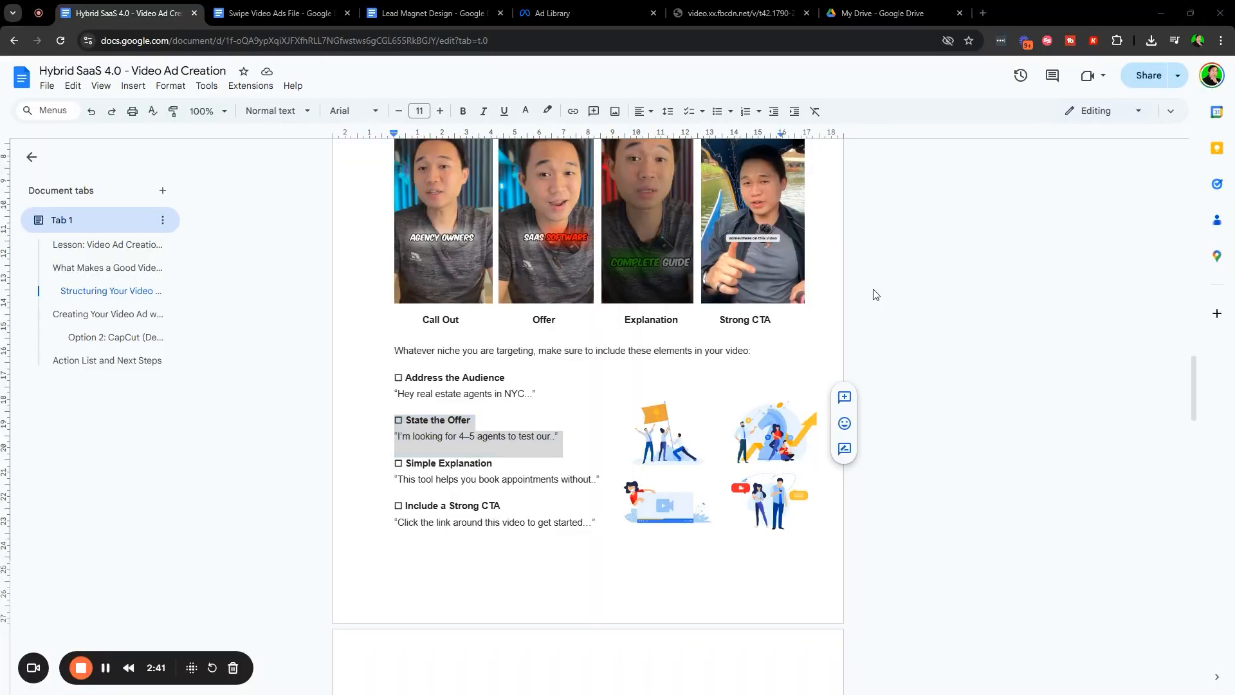
{"action": "left_click_drag", "start_coordinate": [410, 459], "coordinate": [609, 484]}
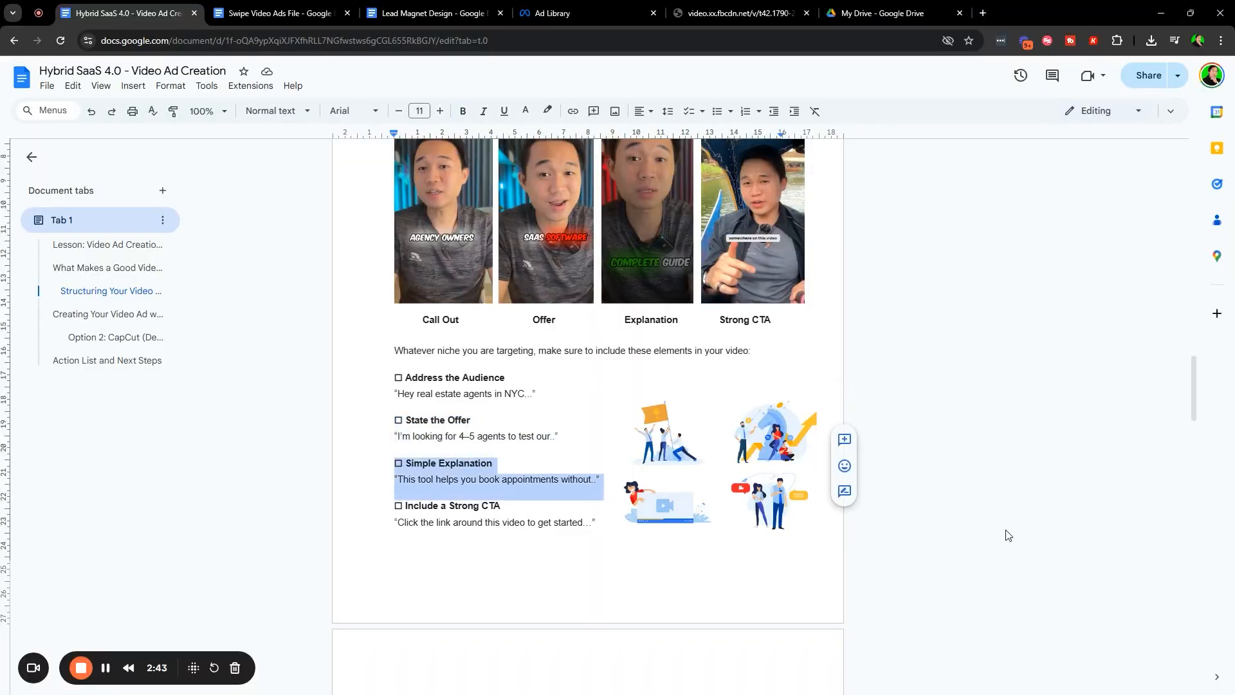
{"action": "scroll", "coordinate": [485, 480], "scroll_direction": "down", "scroll_amount": 1}
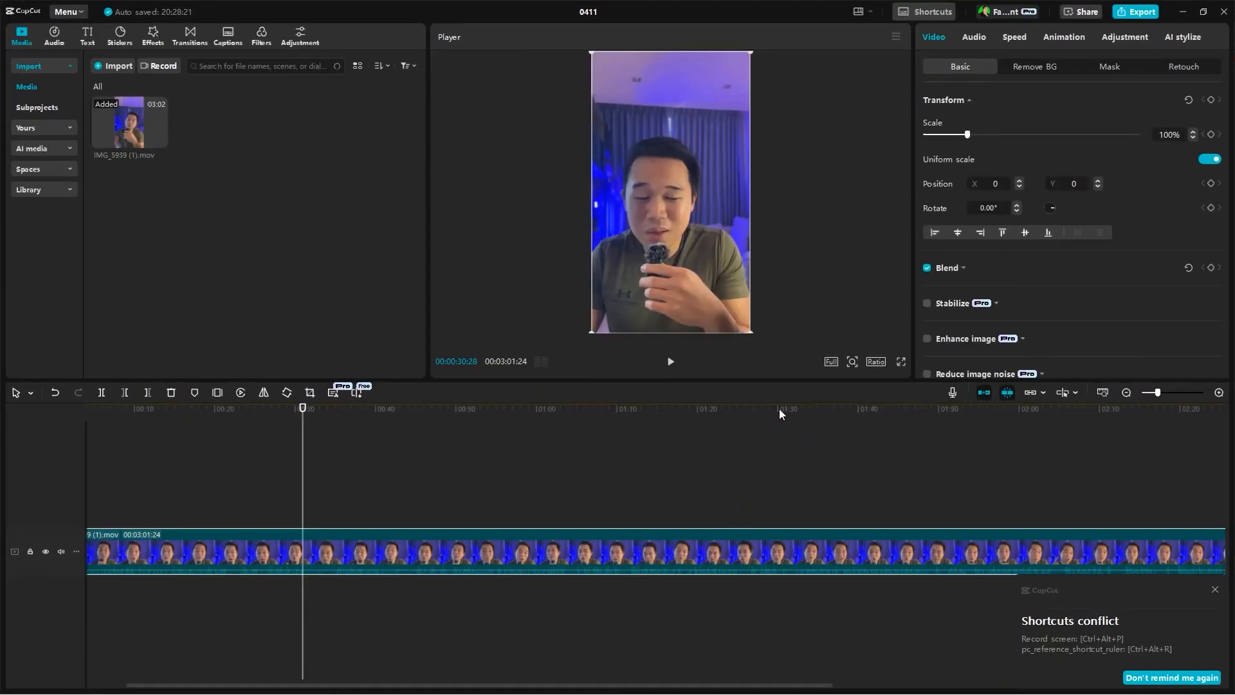
Play the last seconds of the clip and trim its end to 00:03:00:07
{"action": "left_click_drag", "start_coordinate": [779, 414], "coordinate": [1230, 427]}
{"action": "left_click", "coordinate": [1013, 417]}
{"action": "scroll", "coordinate": [1014, 418], "scroll_direction": "up", "scroll_amount": 1}
{"action": "key", "text": "space"}
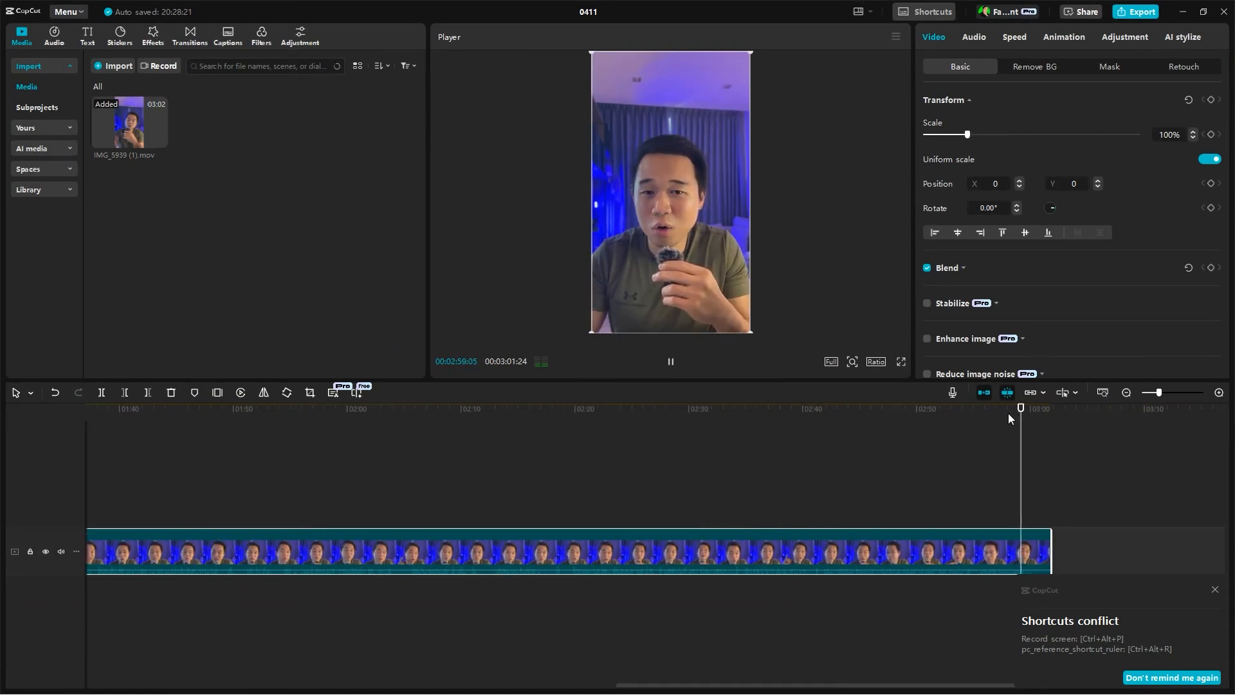
{"action": "left_click_drag", "start_coordinate": [1008, 413], "coordinate": [983, 420]}
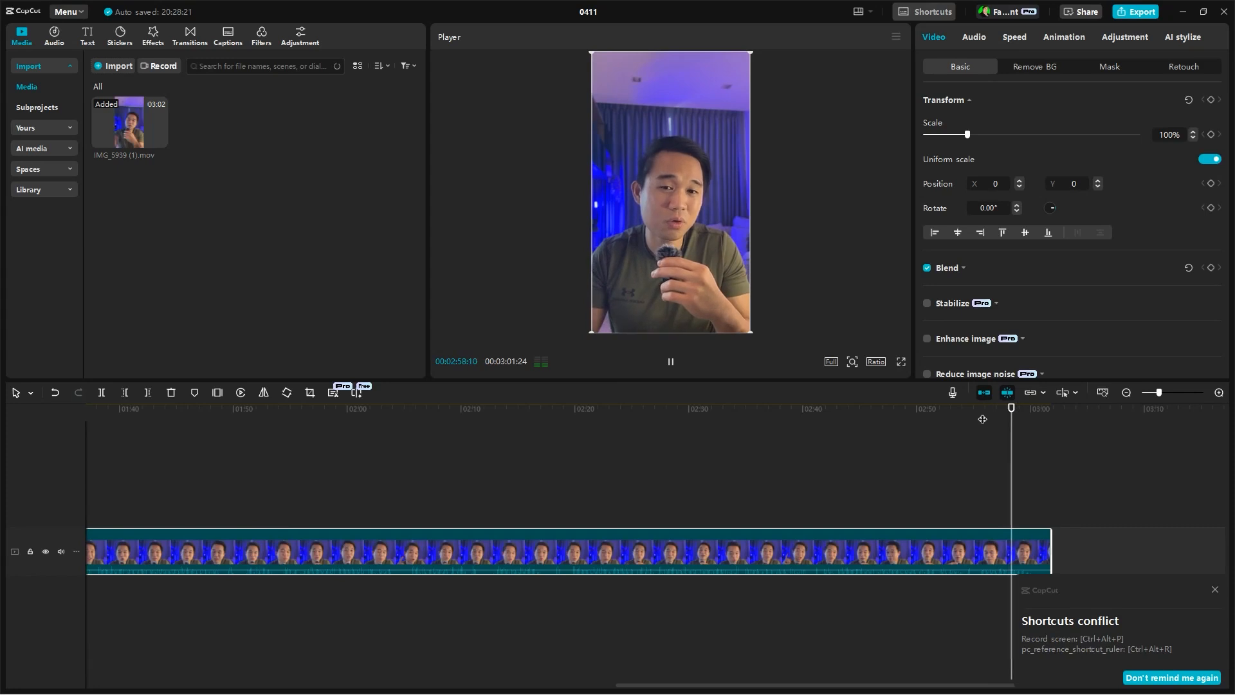
{"action": "key", "text": "space"}
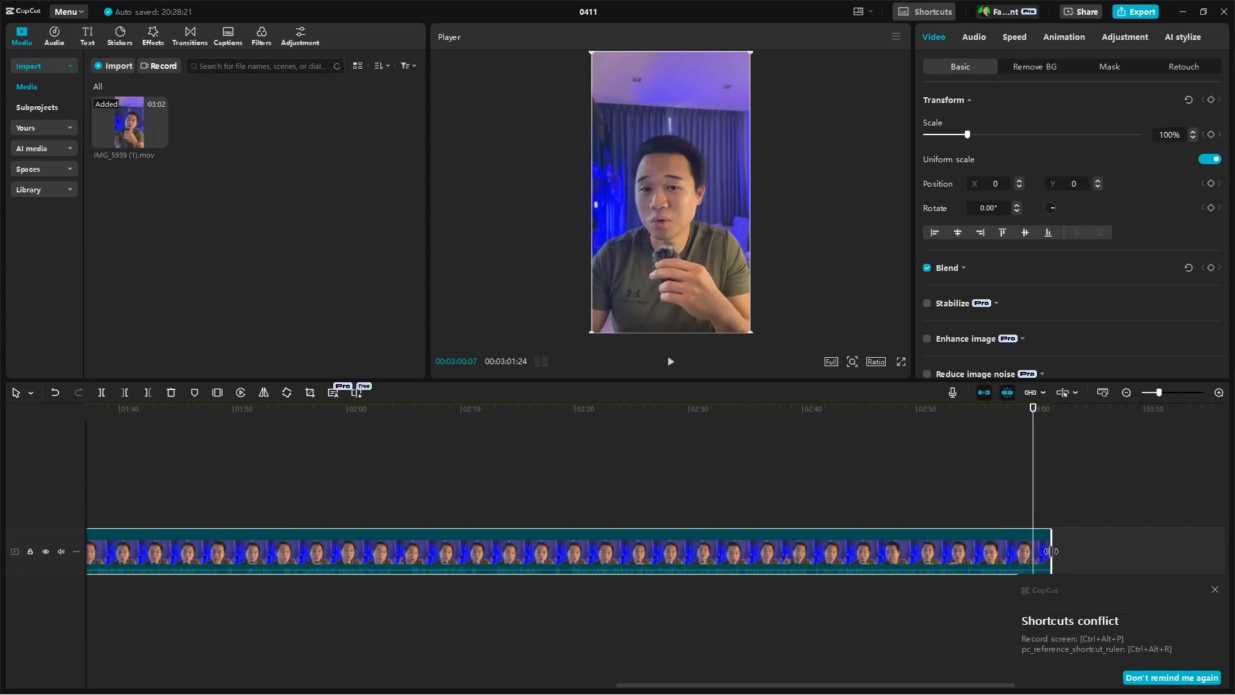
{"action": "left_click_drag", "start_coordinate": [1042, 551], "coordinate": [1031, 550]}
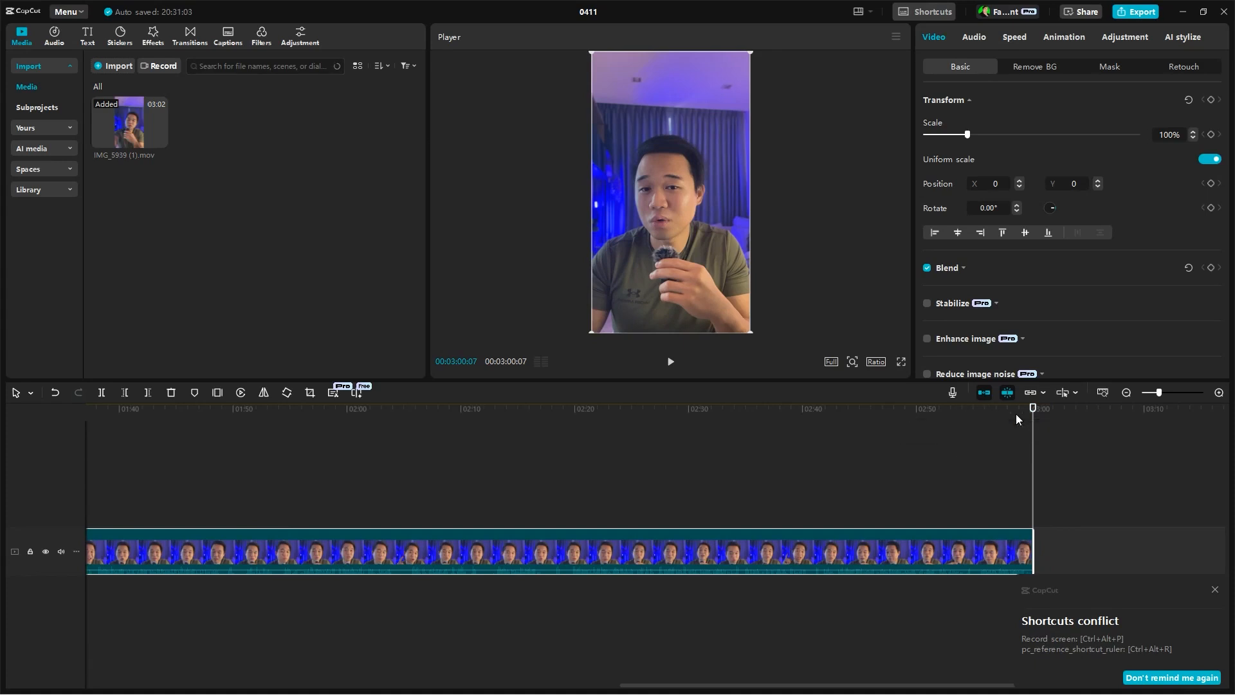
Review the footage from the beginning and split the clip at 00:00:14:05
{"action": "key", "text": "Home"}
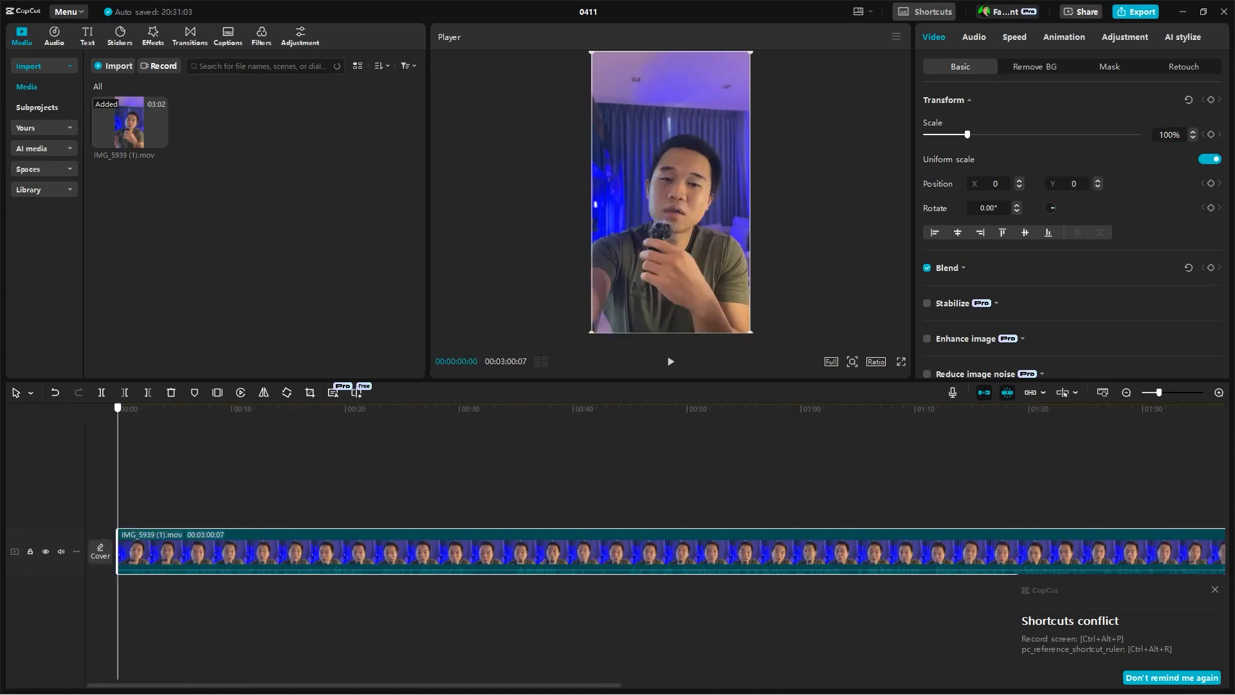
{"action": "left_click_drag", "start_coordinate": [118, 408], "coordinate": [33, 481]}
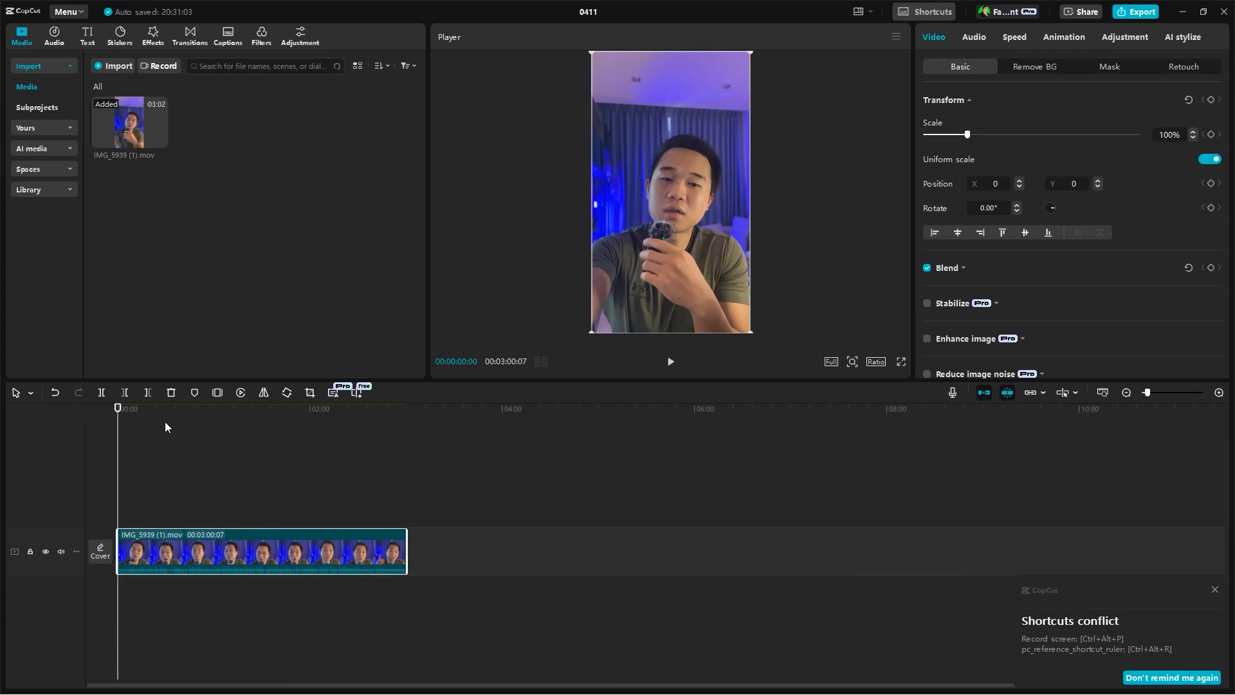
{"action": "left_click", "coordinate": [148, 408]}
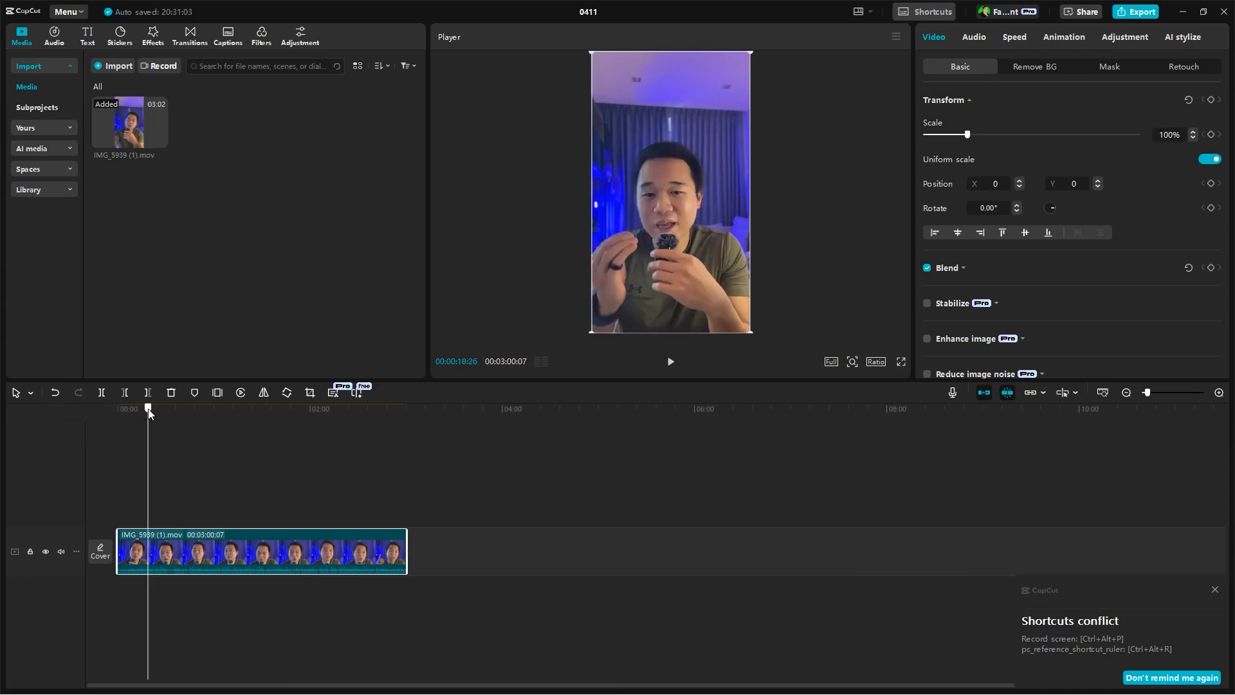
{"action": "left_click_drag", "start_coordinate": [148, 410], "coordinate": [116, 425]}
{"action": "scroll", "coordinate": [371, 482], "scroll_direction": "up", "scroll_amount": 2}
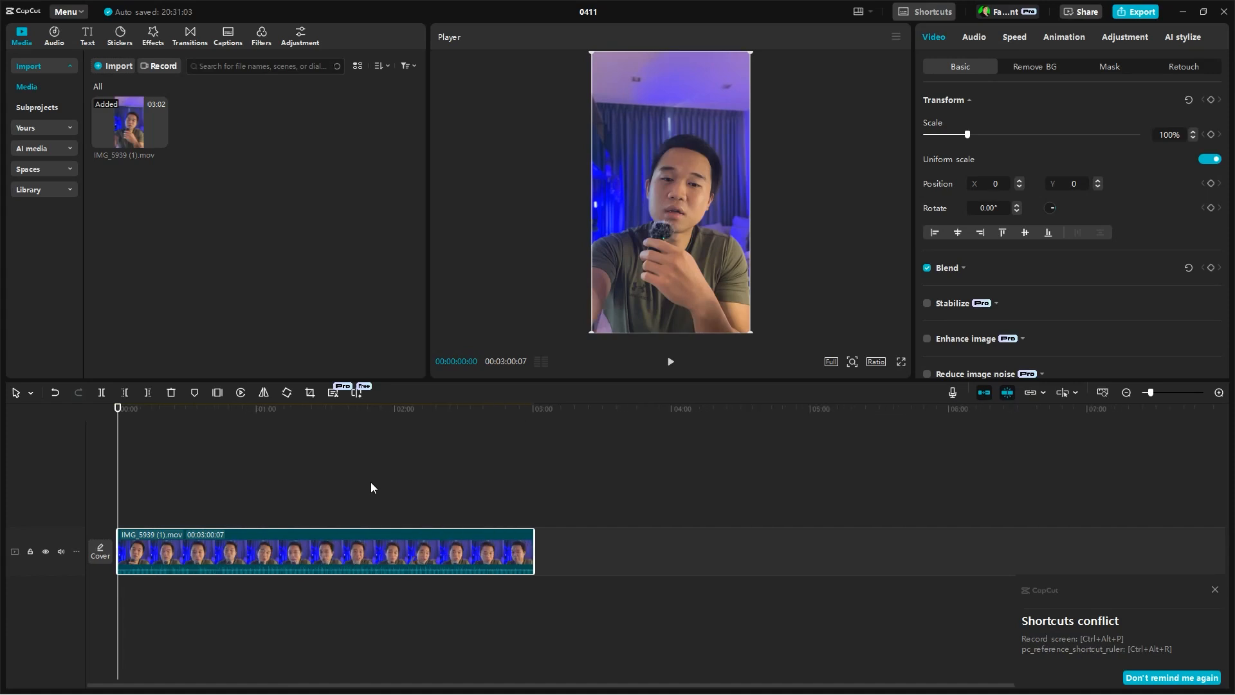
{"action": "scroll", "coordinate": [371, 481], "scroll_direction": "up", "scroll_amount": 3}
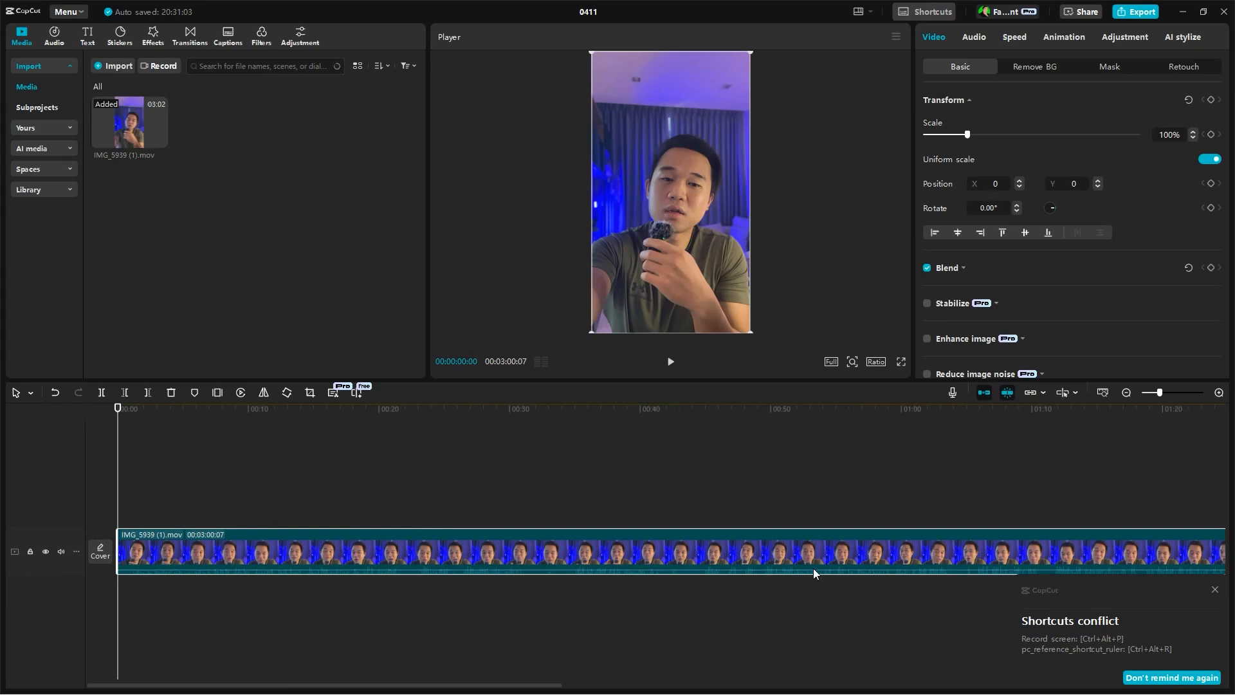
{"action": "key", "text": "space"}
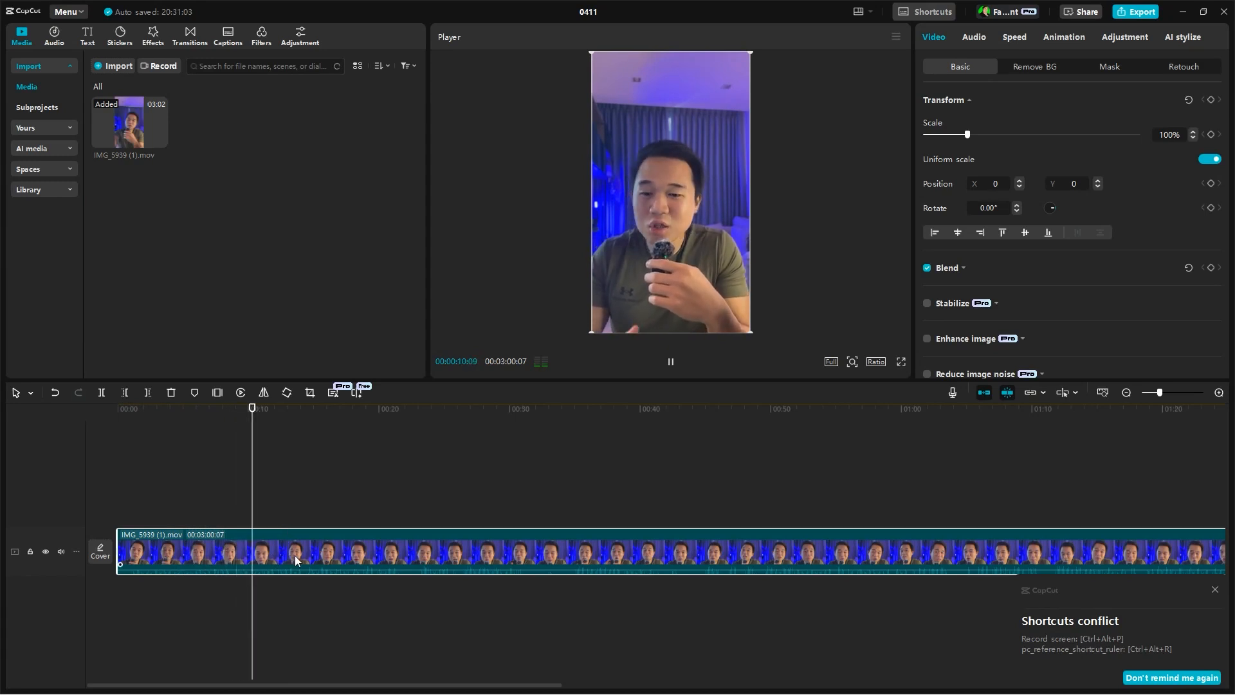
{"action": "scroll", "coordinate": [441, 511], "scroll_direction": "up", "scroll_amount": 2}
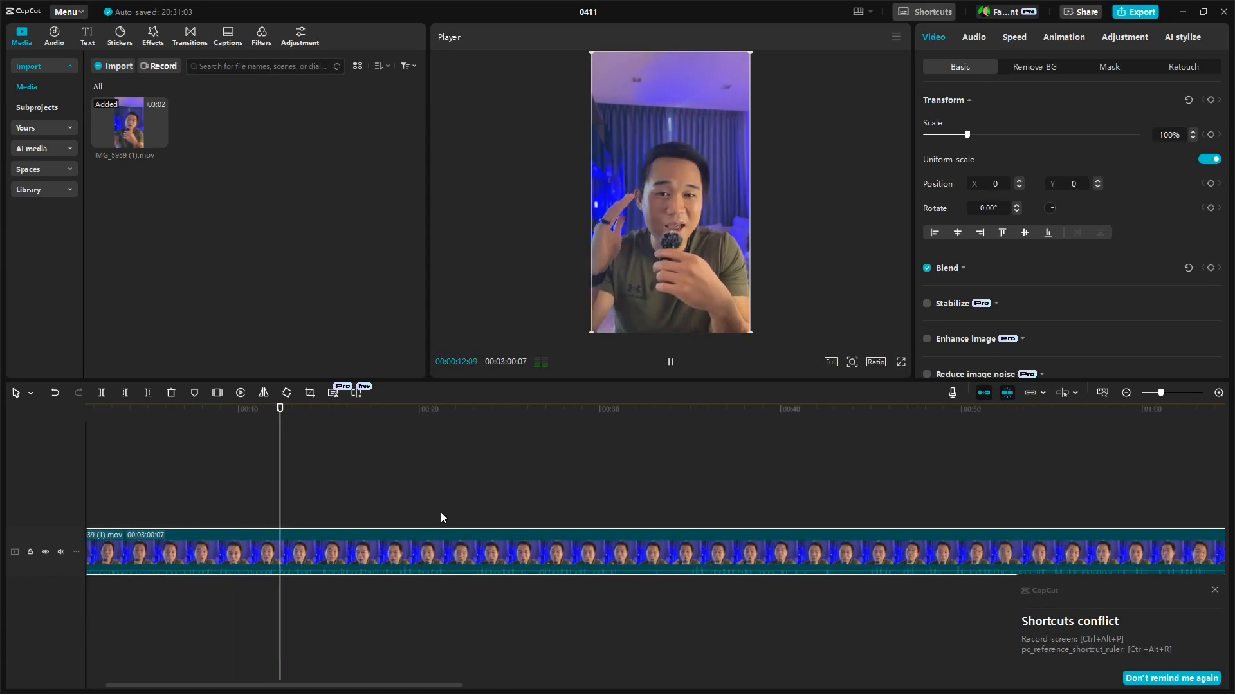
{"action": "key", "text": "space"}
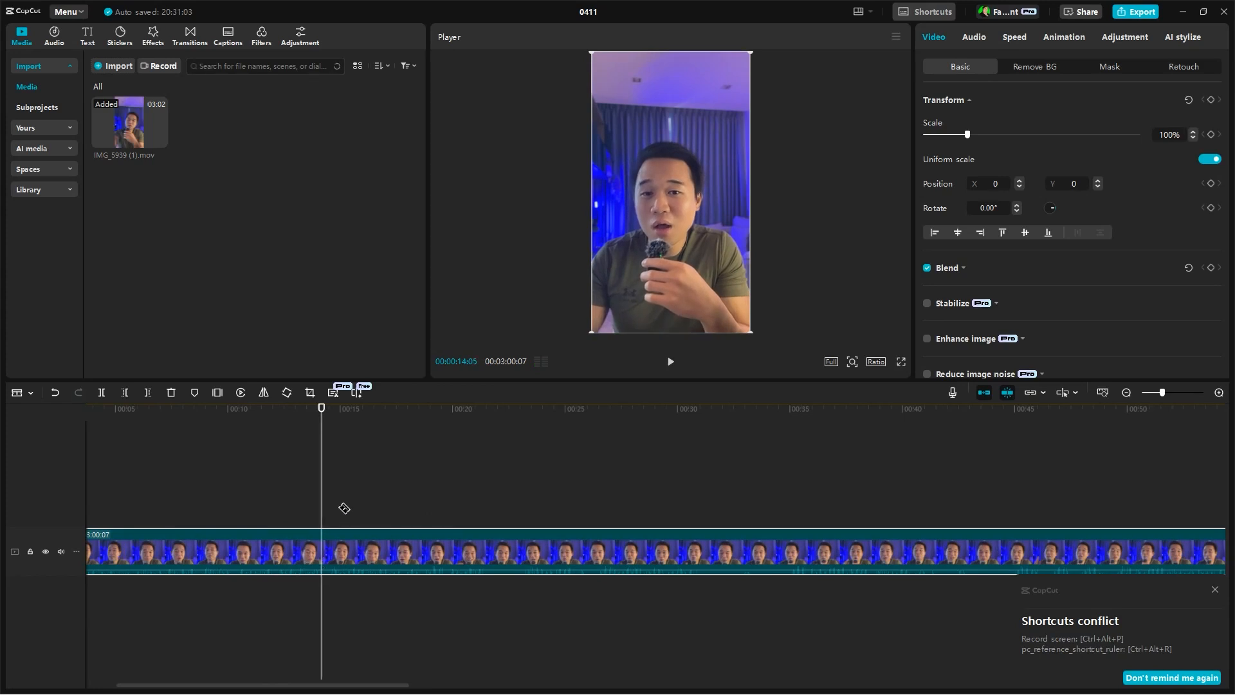
{"action": "key", "text": "ctrl+b"}
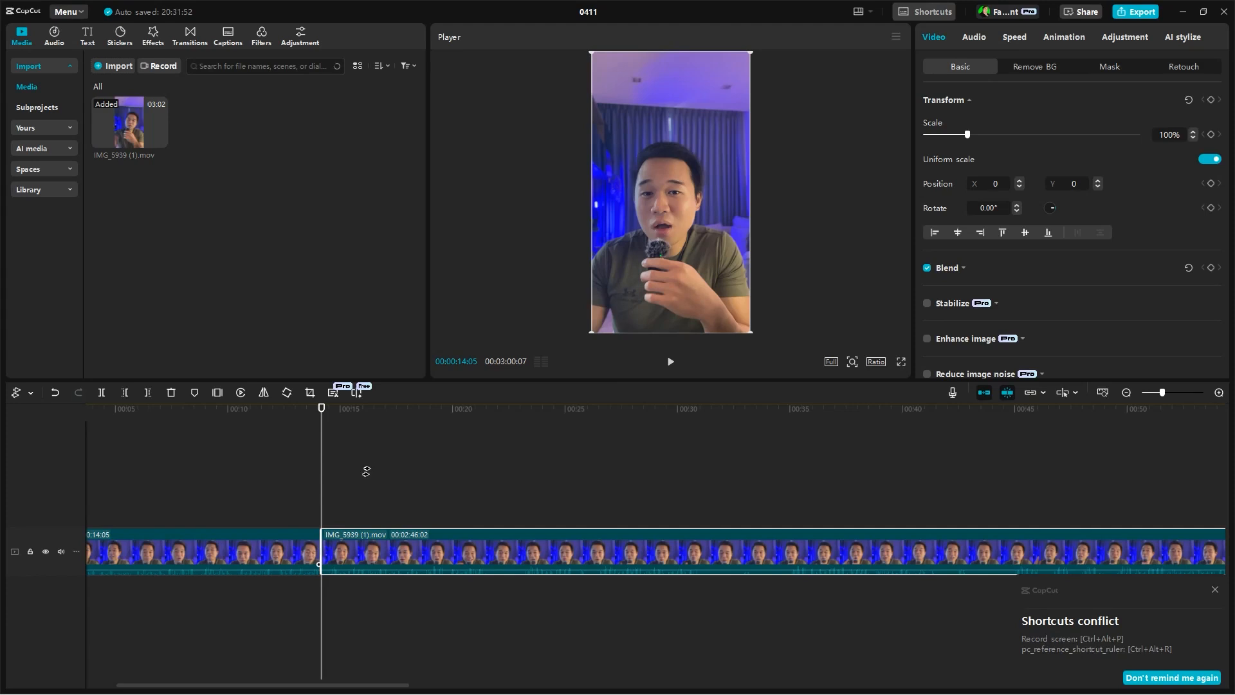
Split the first clip at 00:00:01:01 and delete the short opening segment
{"action": "left_click", "coordinate": [231, 477]}
{"action": "key", "text": "Home"}
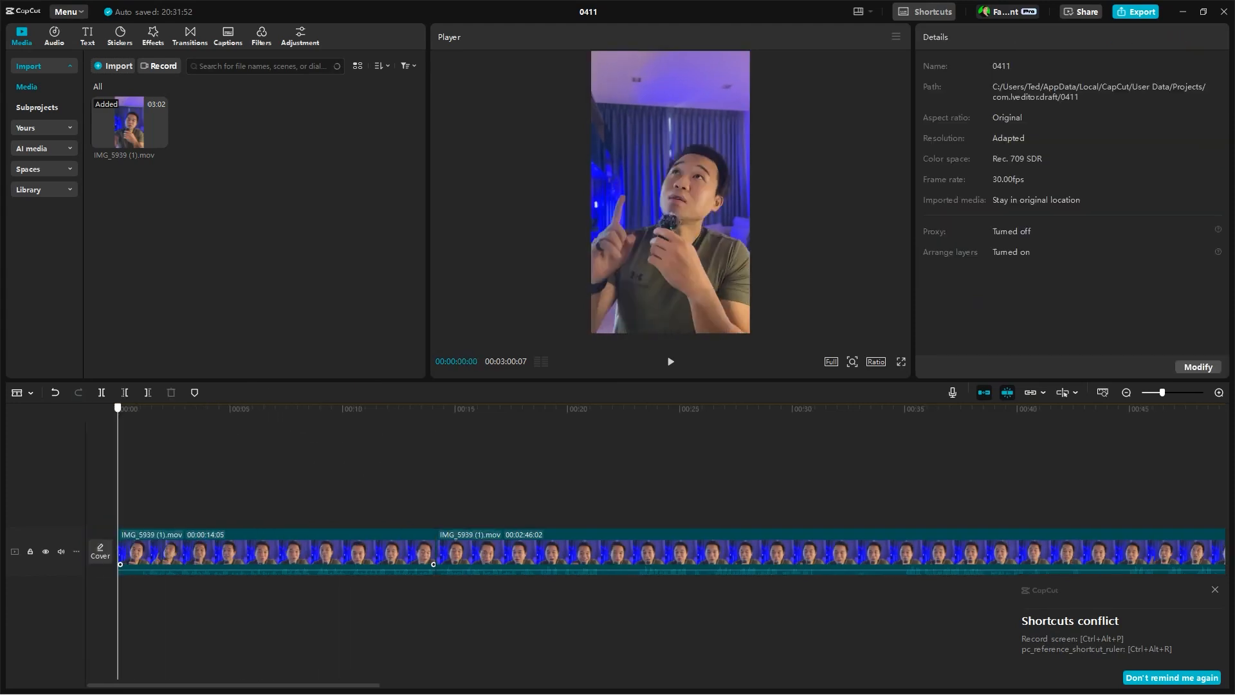
{"action": "key", "text": "space"}
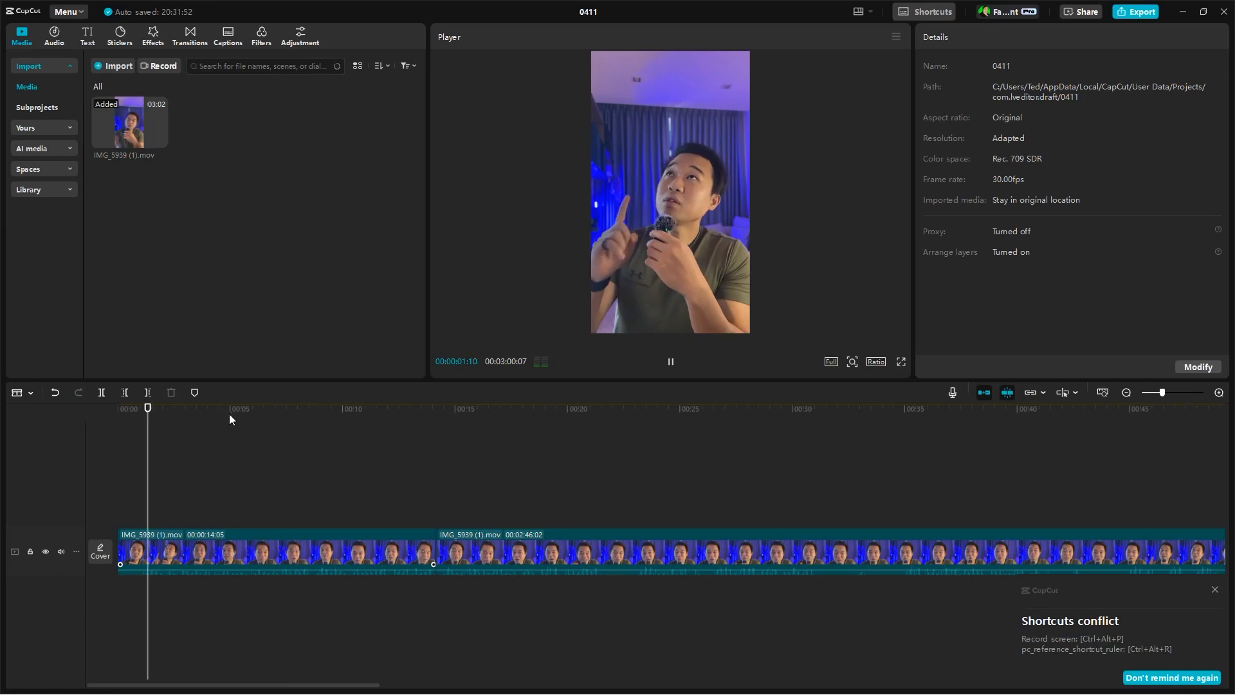
{"action": "left_click", "coordinate": [134, 408]}
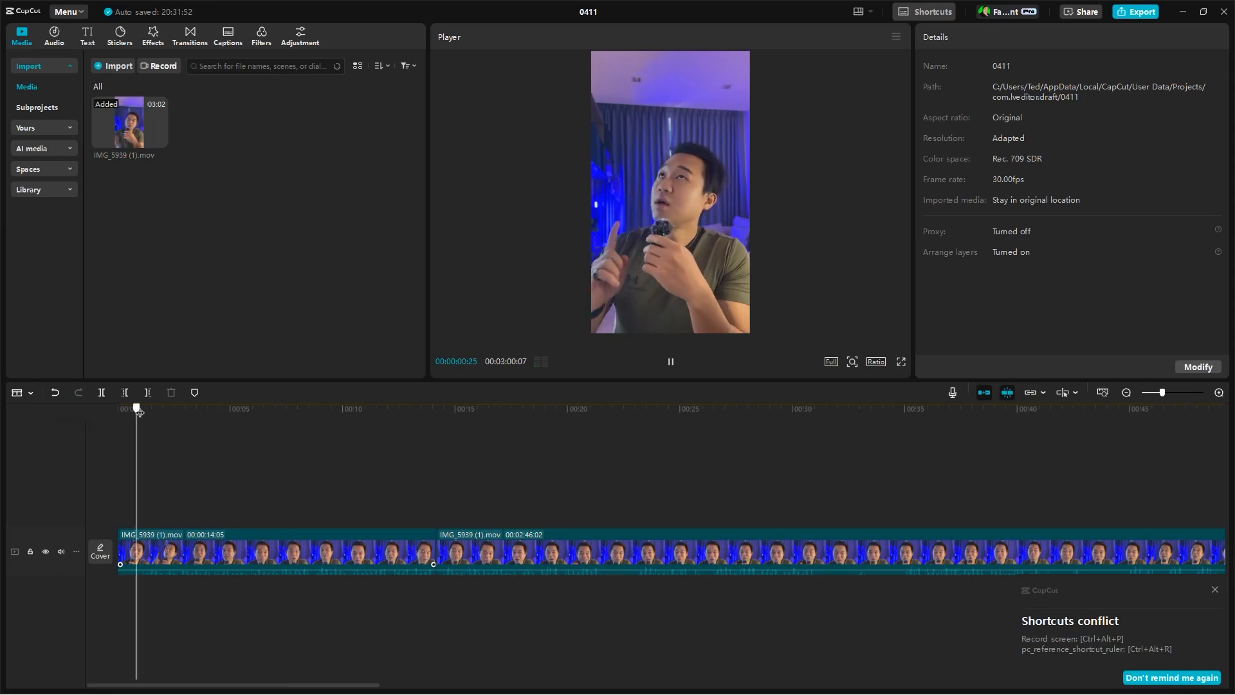
{"action": "left_click", "coordinate": [135, 551]}
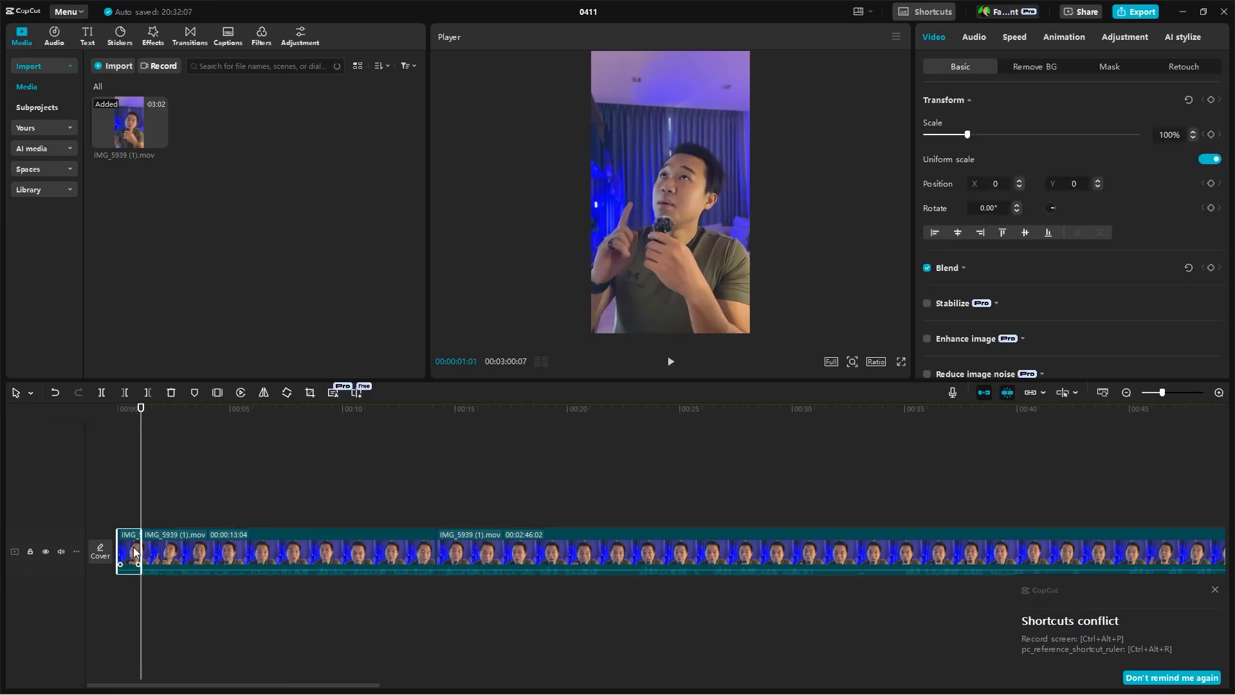
{"action": "key", "text": "Delete"}
Play the trimmed video from the start to review its opening, and scrub ahead to 00:00:17:16
{"action": "left_click_drag", "start_coordinate": [156, 406], "coordinate": [14, 431]}
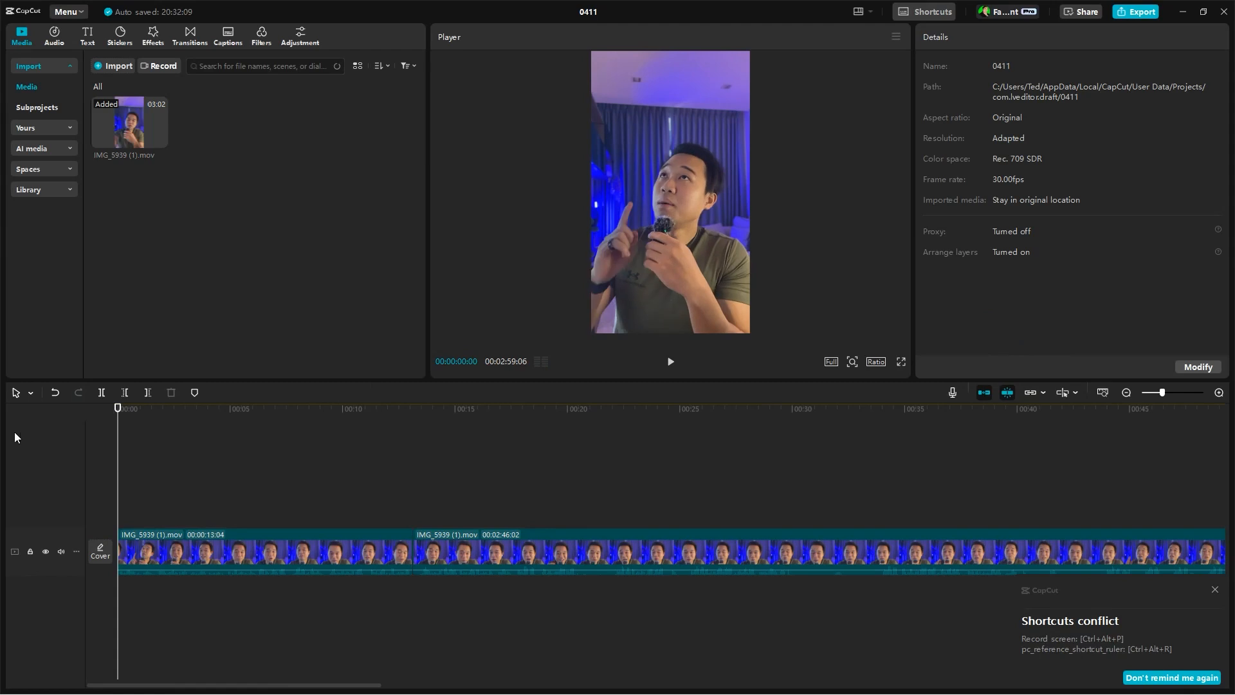
{"action": "key", "text": "space"}
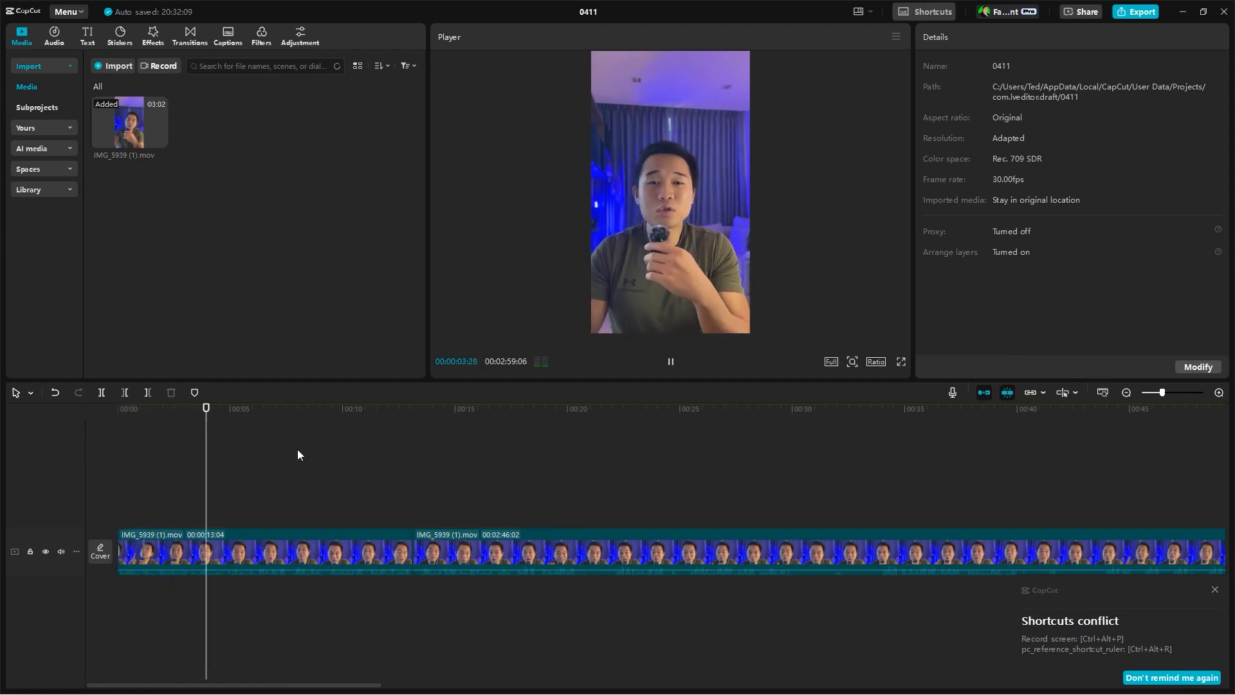
{"action": "scroll", "coordinate": [400, 517], "scroll_direction": "up", "scroll_amount": 1}
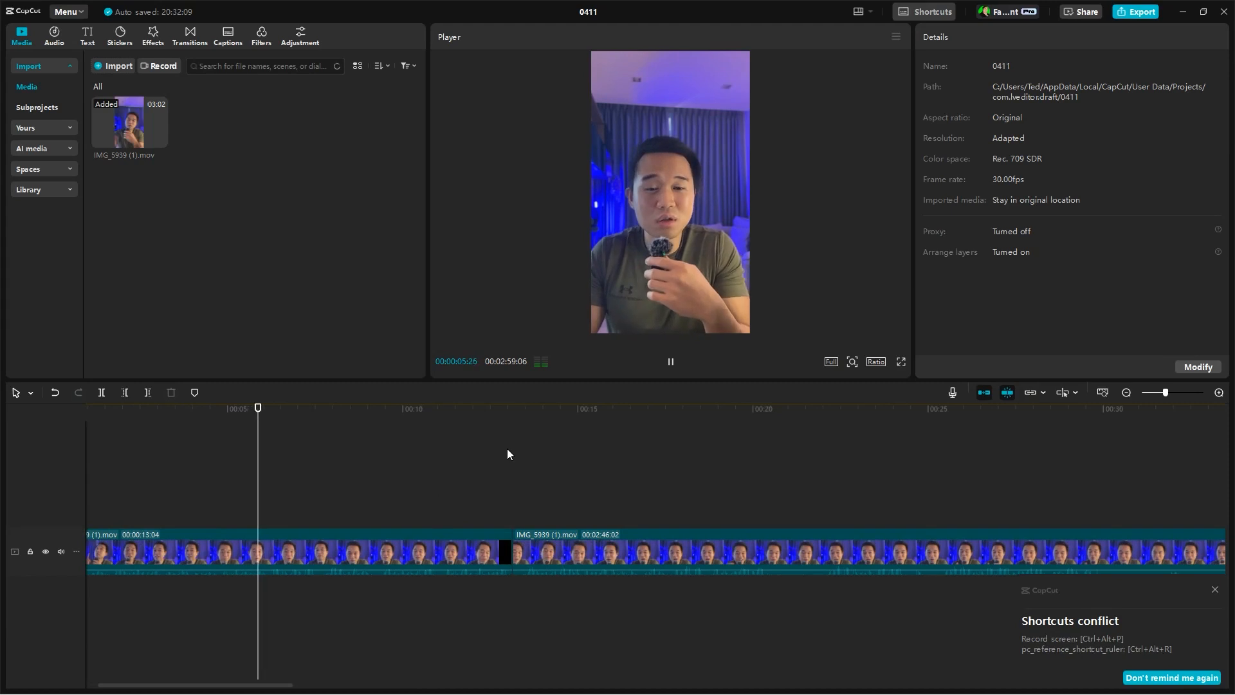
{"action": "scroll", "coordinate": [384, 476], "scroll_direction": "up", "scroll_amount": 1}
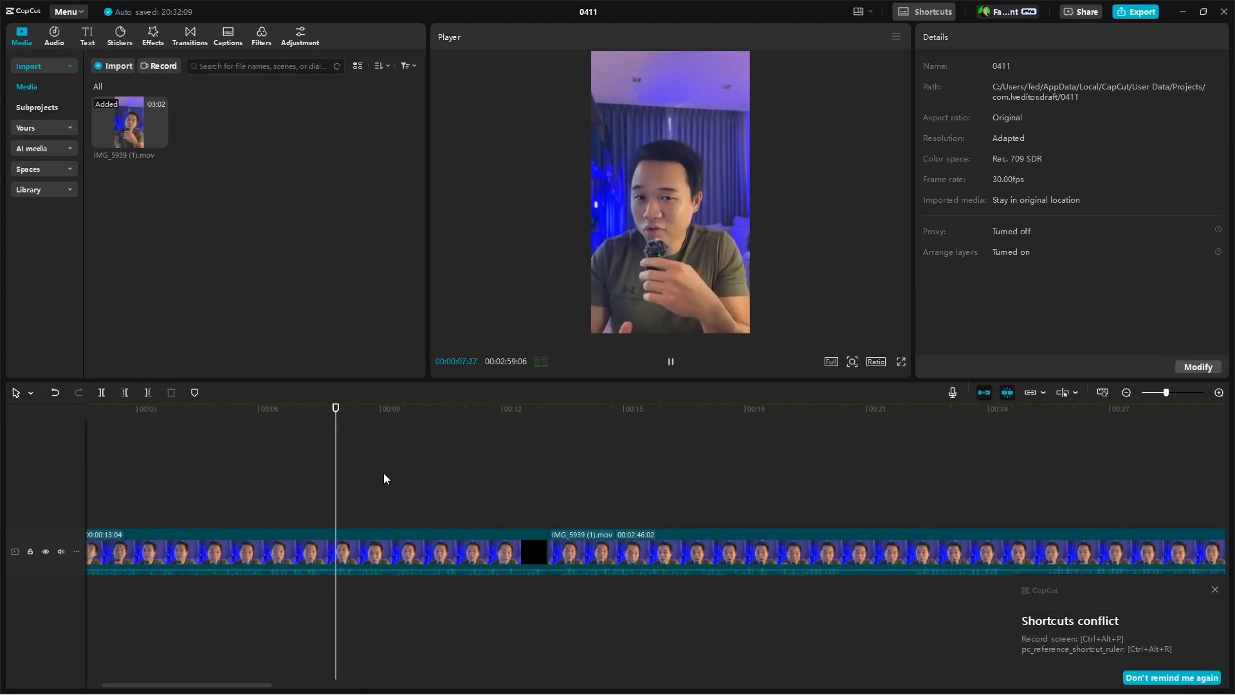
{"action": "scroll", "coordinate": [472, 471], "scroll_direction": "down", "scroll_amount": 1}
{"action": "key", "text": "space"}
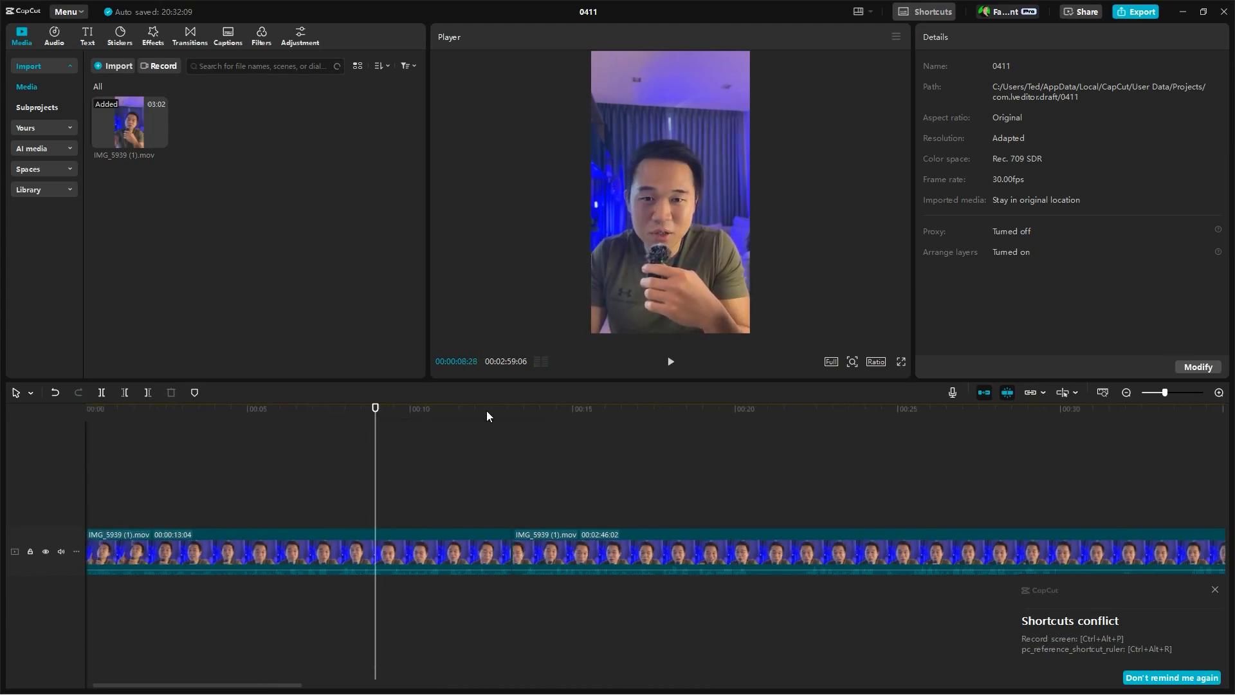
{"action": "left_click_drag", "start_coordinate": [488, 410], "coordinate": [654, 419]}
{"action": "scroll", "coordinate": [801, 429], "scroll_direction": "down", "scroll_amount": 4}
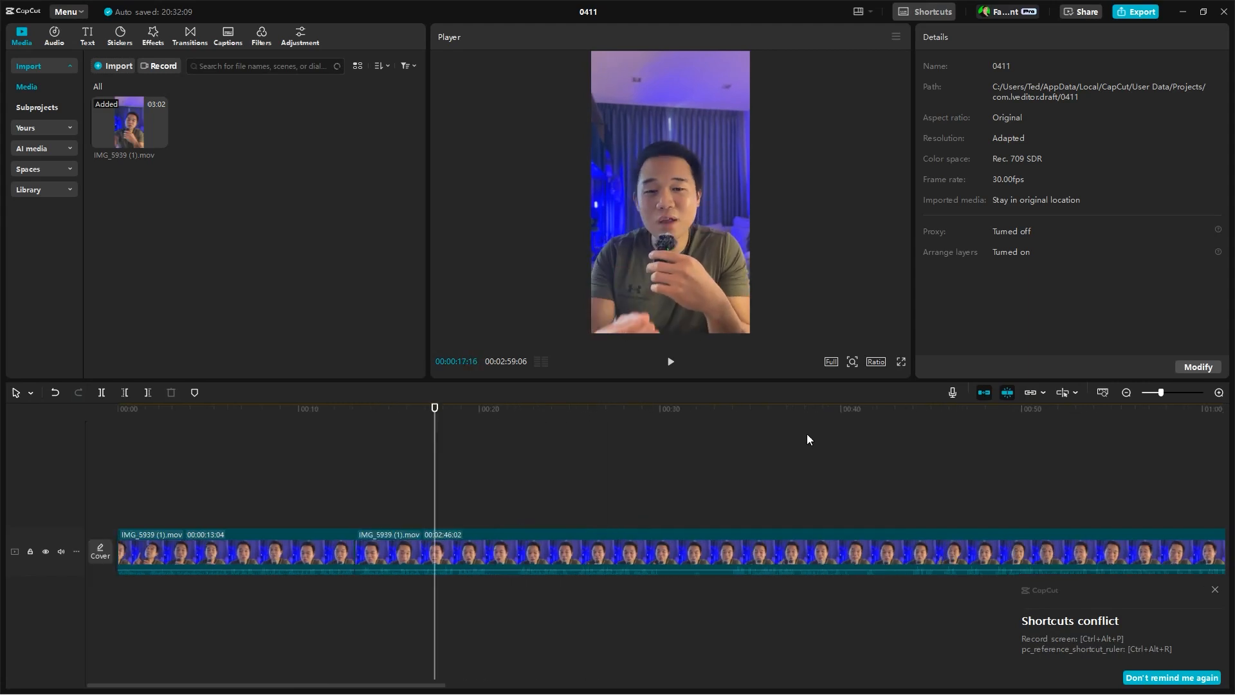
Play on from 00:00:17:16 and split the second clip at about 00:00:18:20
{"action": "scroll", "coordinate": [453, 472], "scroll_direction": "up", "scroll_amount": 3}
{"action": "scroll", "coordinate": [527, 457], "scroll_direction": "up", "scroll_amount": 3}
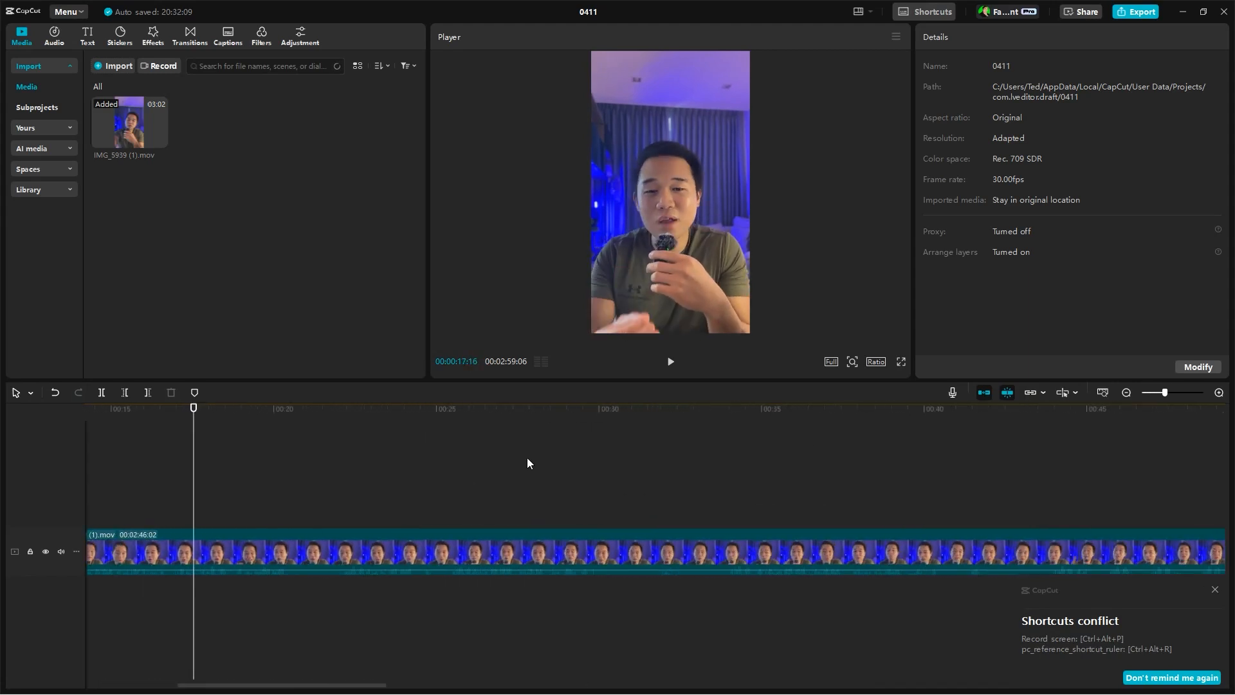
{"action": "key", "text": "space"}
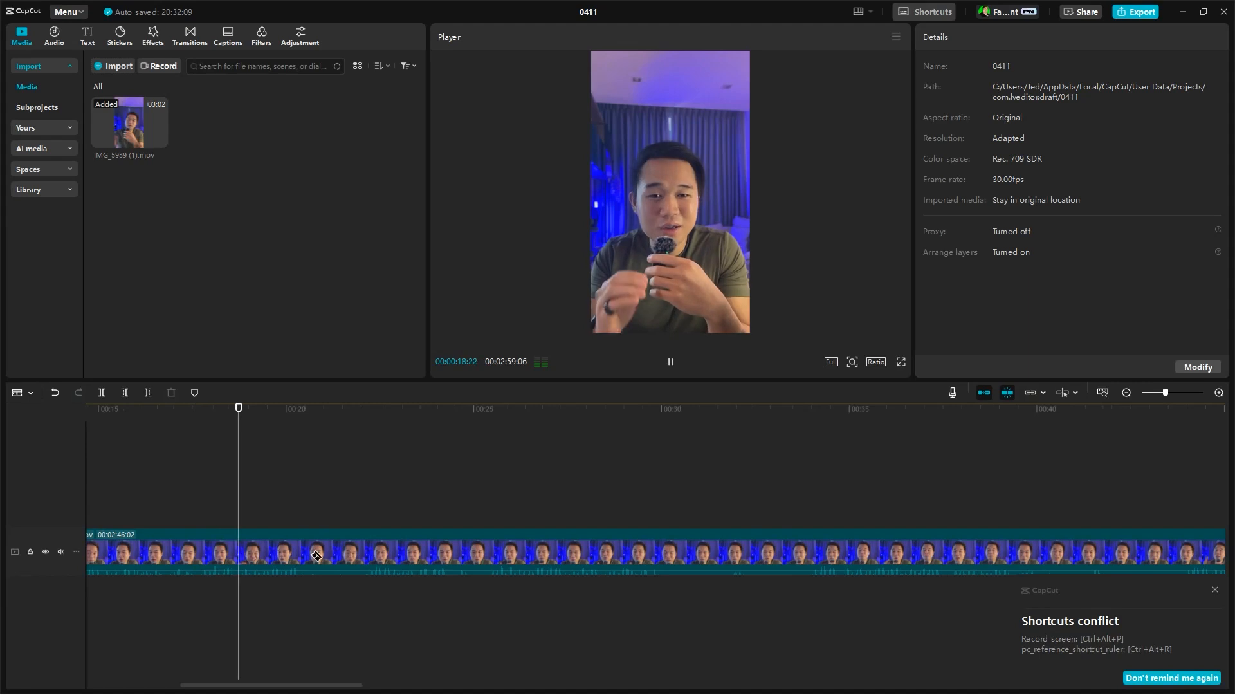
{"action": "key", "text": "space"}
{"action": "key", "text": "b"}
{"action": "key", "text": "a"}
Recheck the footage just before the latest cut and add another split at about 00:00:17:18
{"action": "left_click", "coordinate": [209, 413]}
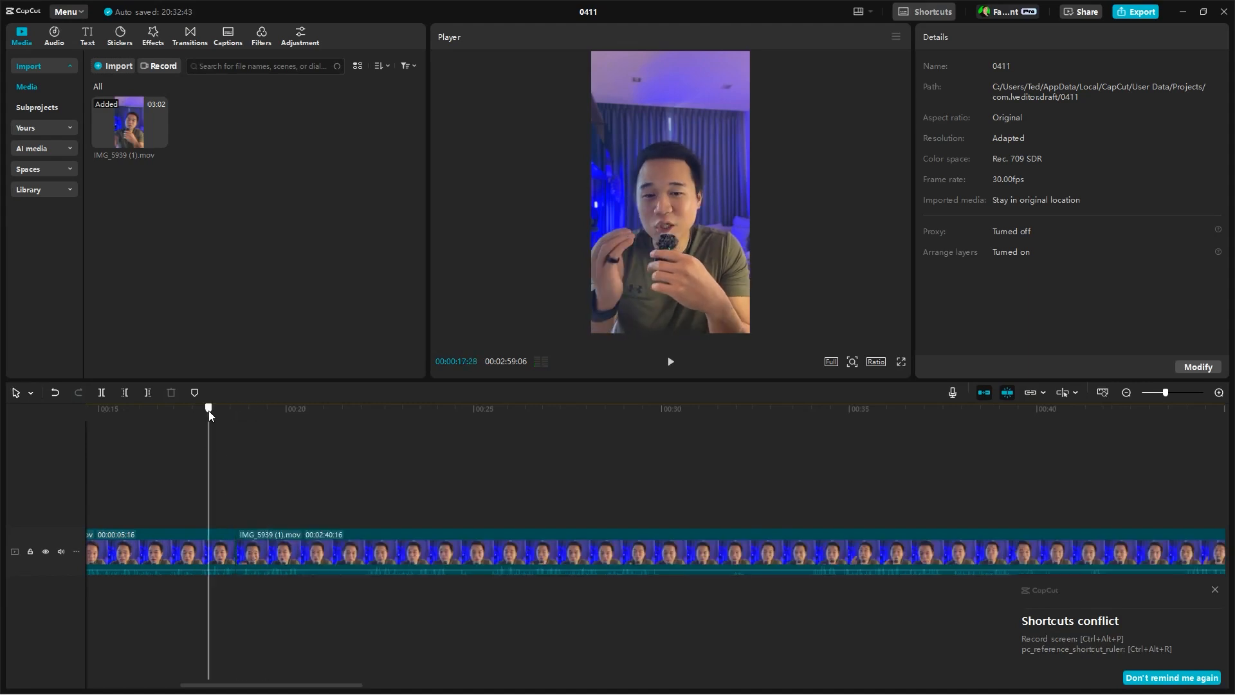
{"action": "key", "text": "space"}
{"action": "left_click_drag", "start_coordinate": [206, 416], "coordinate": [362, 416]}
{"action": "left_click", "coordinate": [168, 419]}
{"action": "key", "text": "b"}
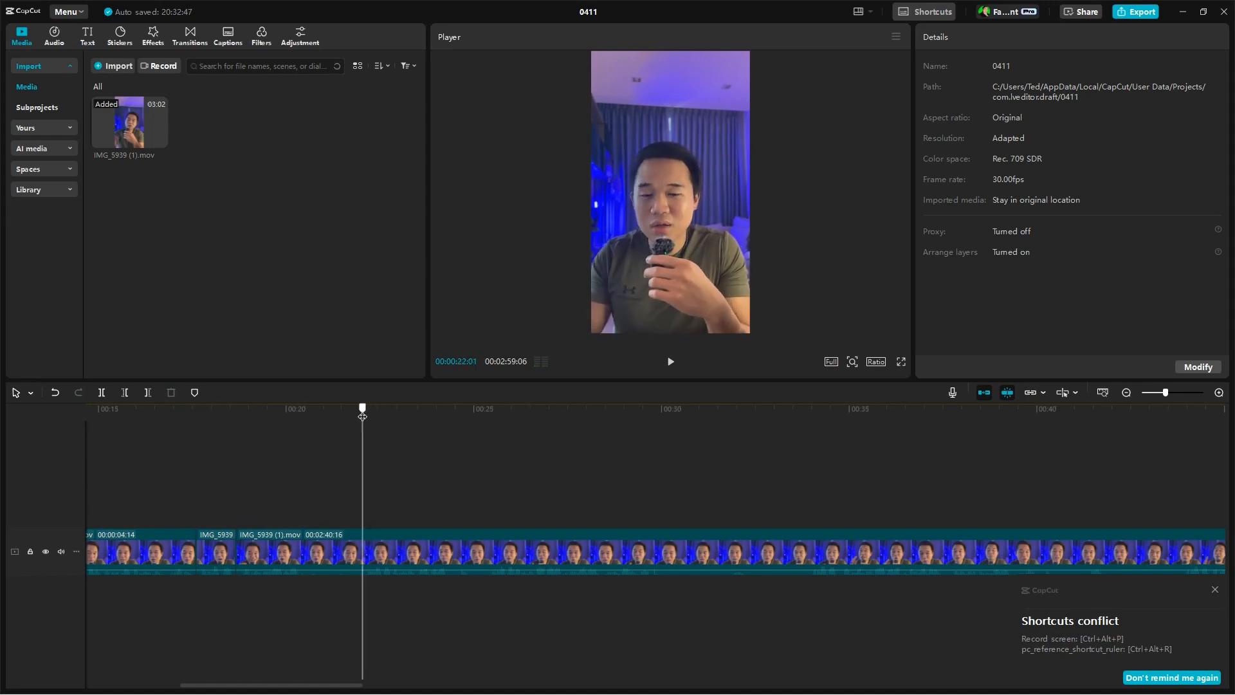
Scrub ahead to 00:00:48:10 and play the footage from there to review it
{"action": "left_click", "coordinate": [493, 420]}
{"action": "left_click_drag", "start_coordinate": [801, 411], "coordinate": [887, 448]}
{"action": "key", "text": "space"}
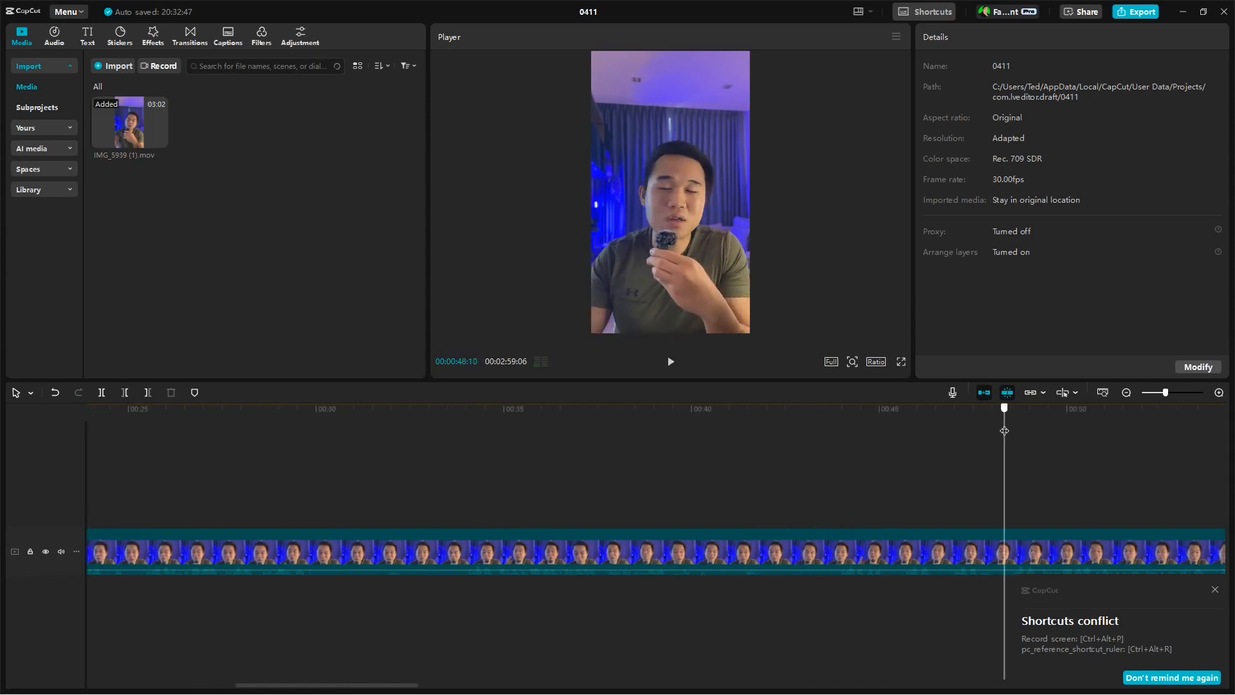
{"action": "key", "text": "space"}
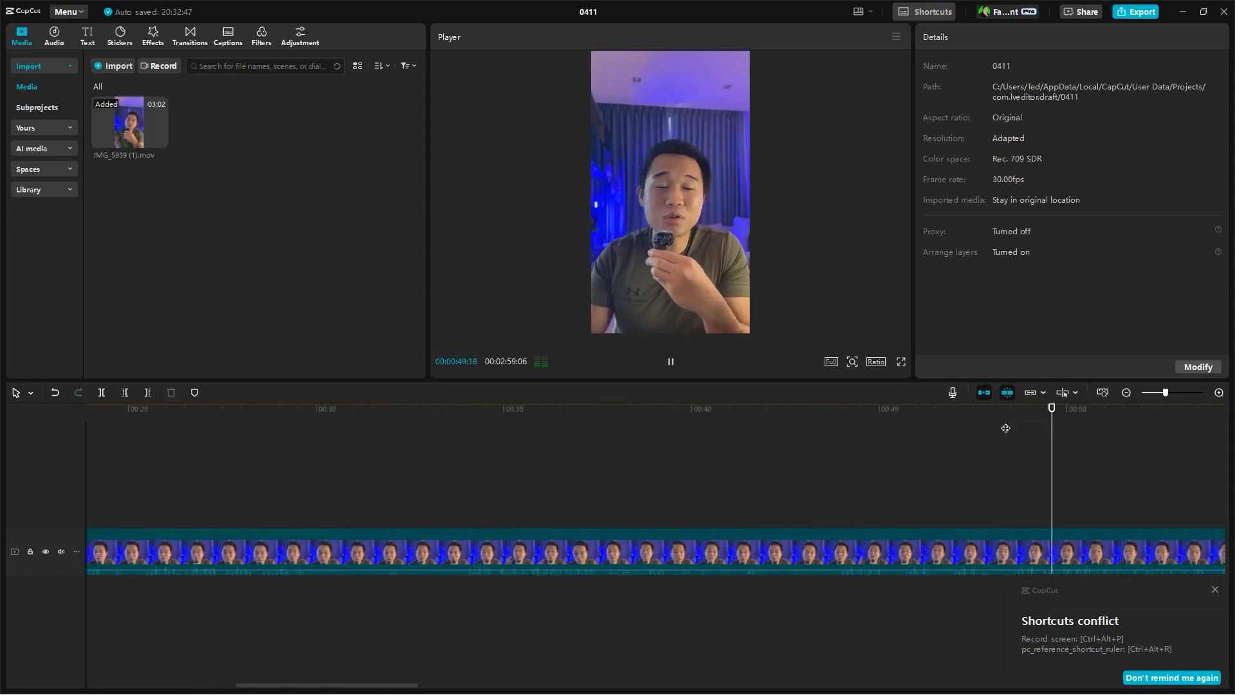
Split the footage at 00:00:48:12 and delete the segment just before that cut
{"action": "left_click_drag", "start_coordinate": [1005, 423], "coordinate": [407, 511]}
{"action": "left_click", "coordinate": [409, 411]}
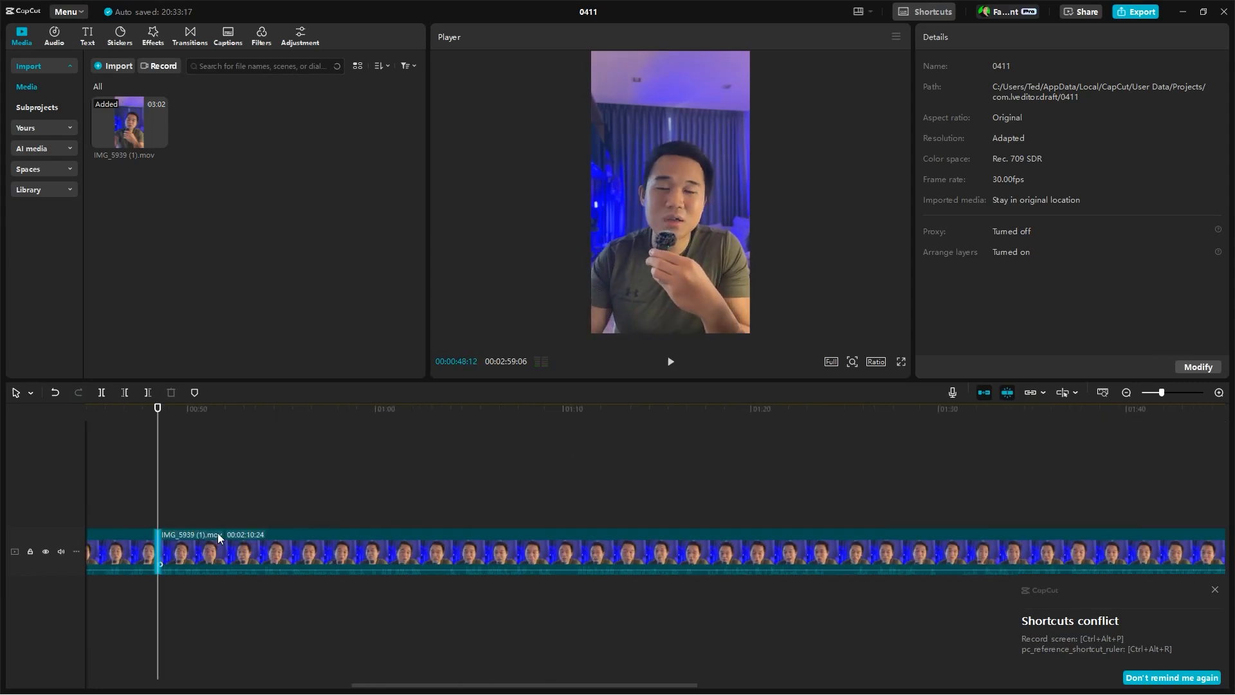
{"action": "scroll", "coordinate": [212, 527], "scroll_direction": "down", "scroll_amount": 3}
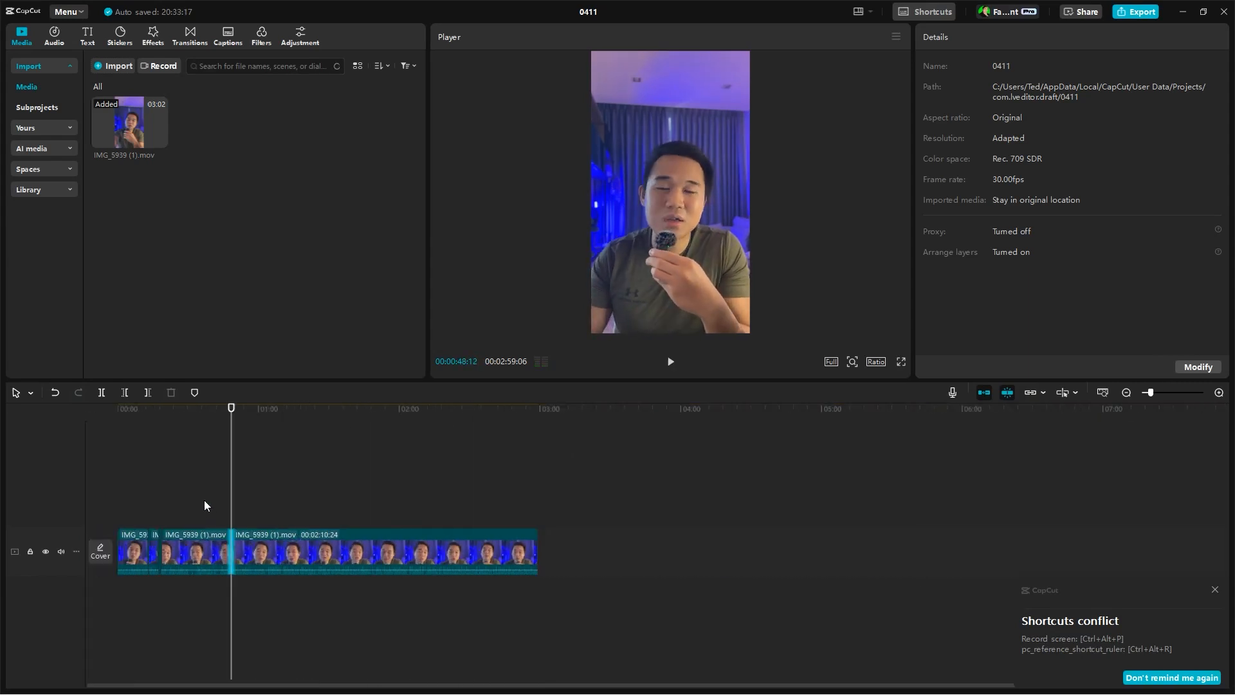
{"action": "scroll", "coordinate": [219, 554], "scroll_direction": "up", "scroll_amount": 2}
{"action": "left_click", "coordinate": [226, 554]}
{"action": "key", "text": "Delete"}
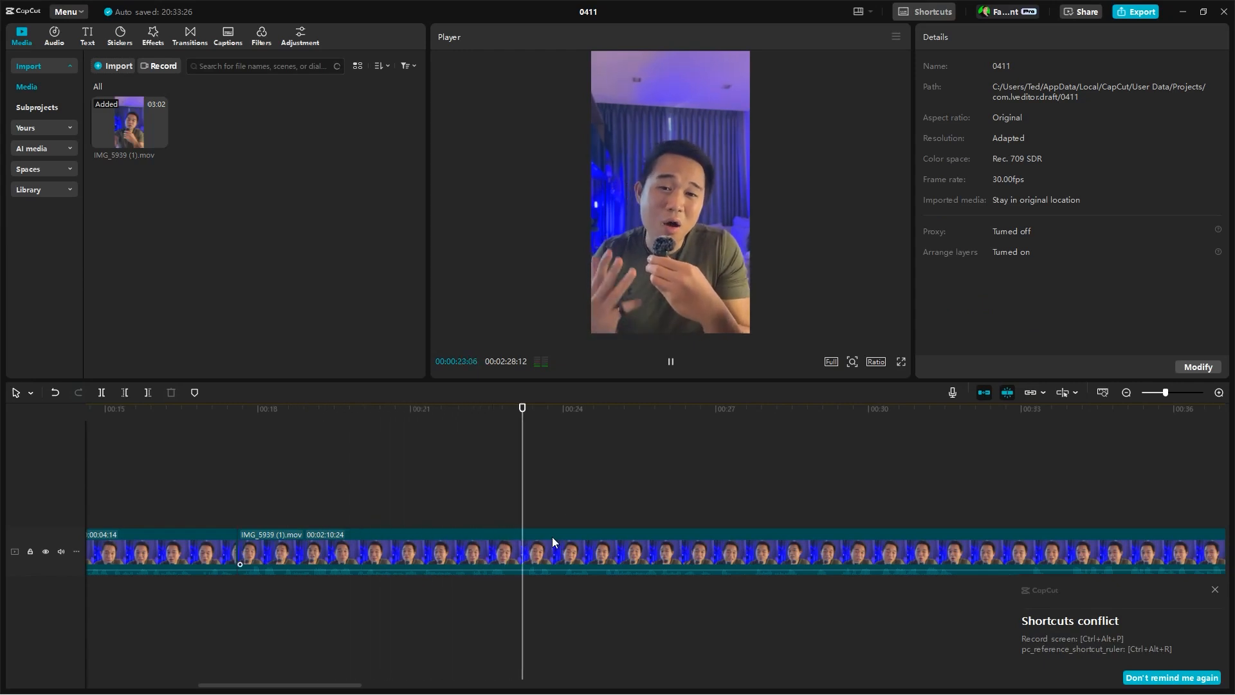
Review the beginning of the long remaining clip and split it at 00:00:19:27
{"action": "left_click", "coordinate": [519, 553]}
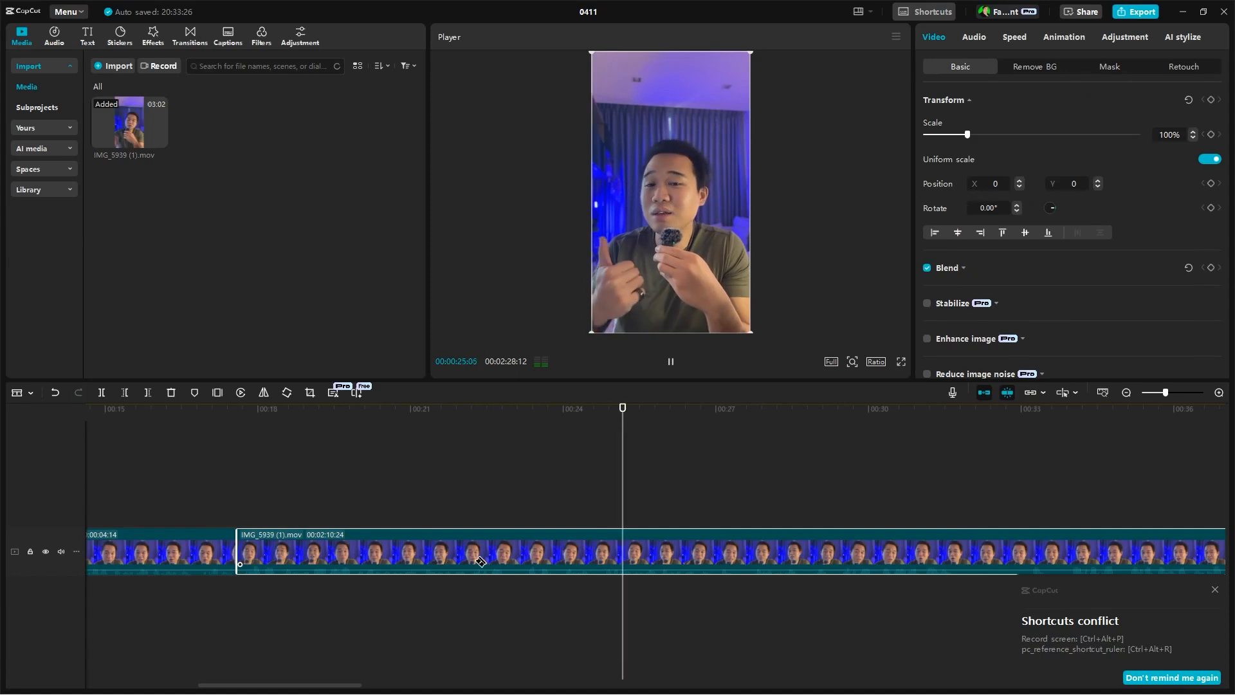
{"action": "key", "text": "space"}
{"action": "left_click", "coordinate": [411, 436]}
{"action": "left_click", "coordinate": [351, 450]}
{"action": "key", "text": "space"}
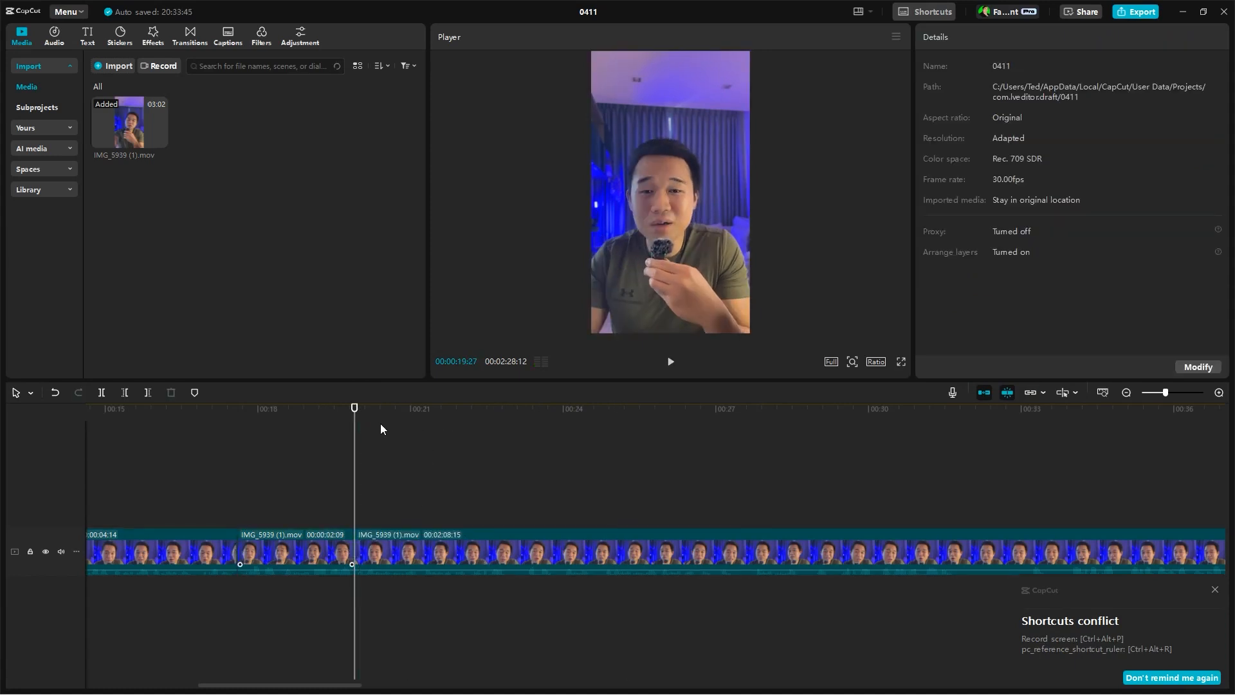
Split the footage at 00:00:24:24 and delete the segment between 00:00:19:27 and that cut
{"action": "left_click", "coordinate": [604, 460]}
{"action": "key", "text": "b"}
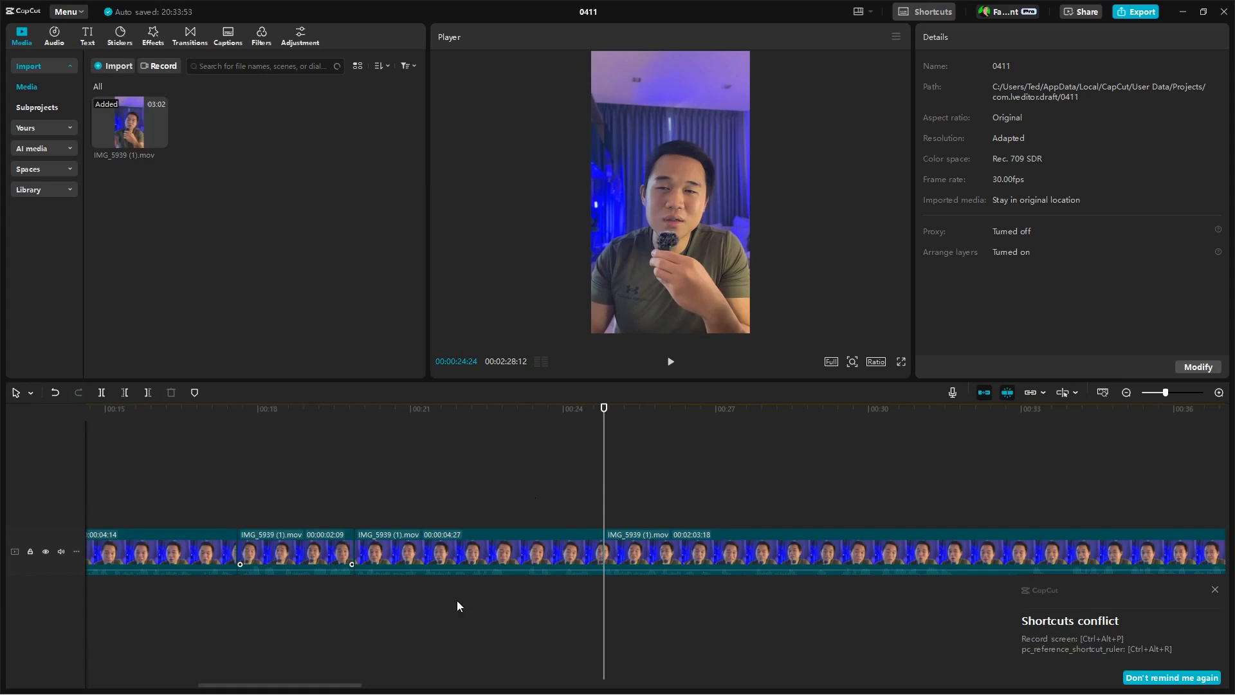
{"action": "left_click", "coordinate": [450, 552]}
{"action": "key", "text": "Delete"}
Play the edited video from its very start to review the cuts made so far
{"action": "key", "text": "Home"}
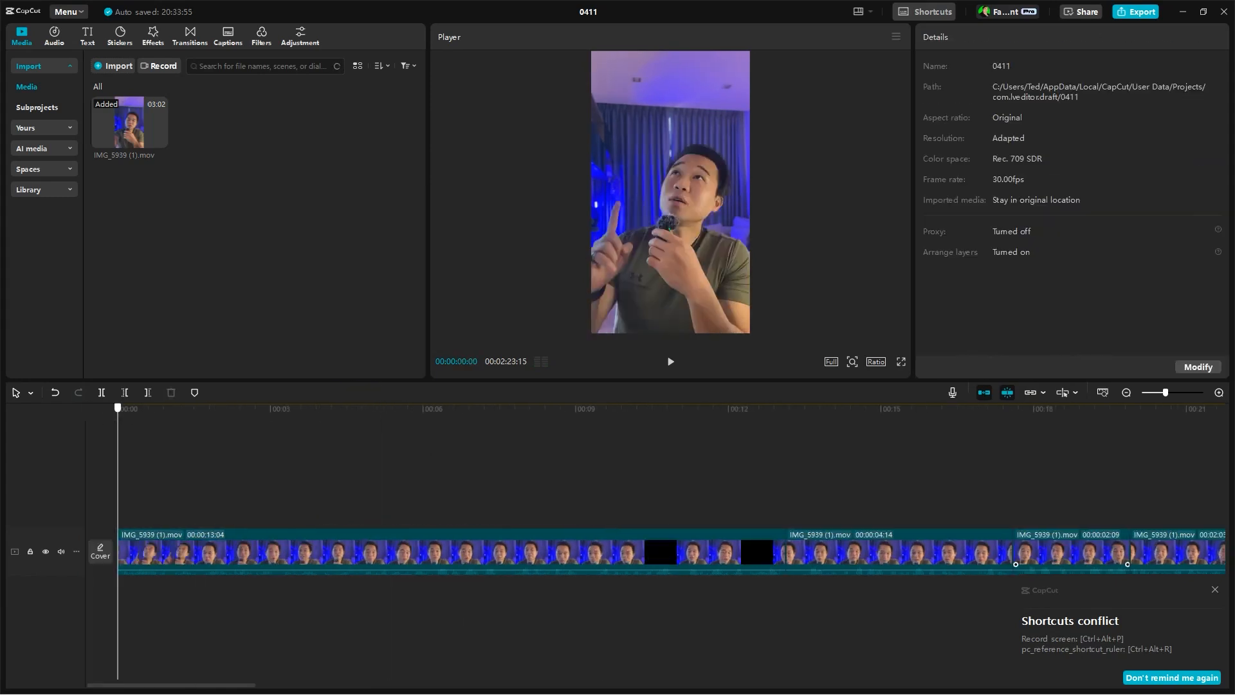
{"action": "key", "text": "space"}
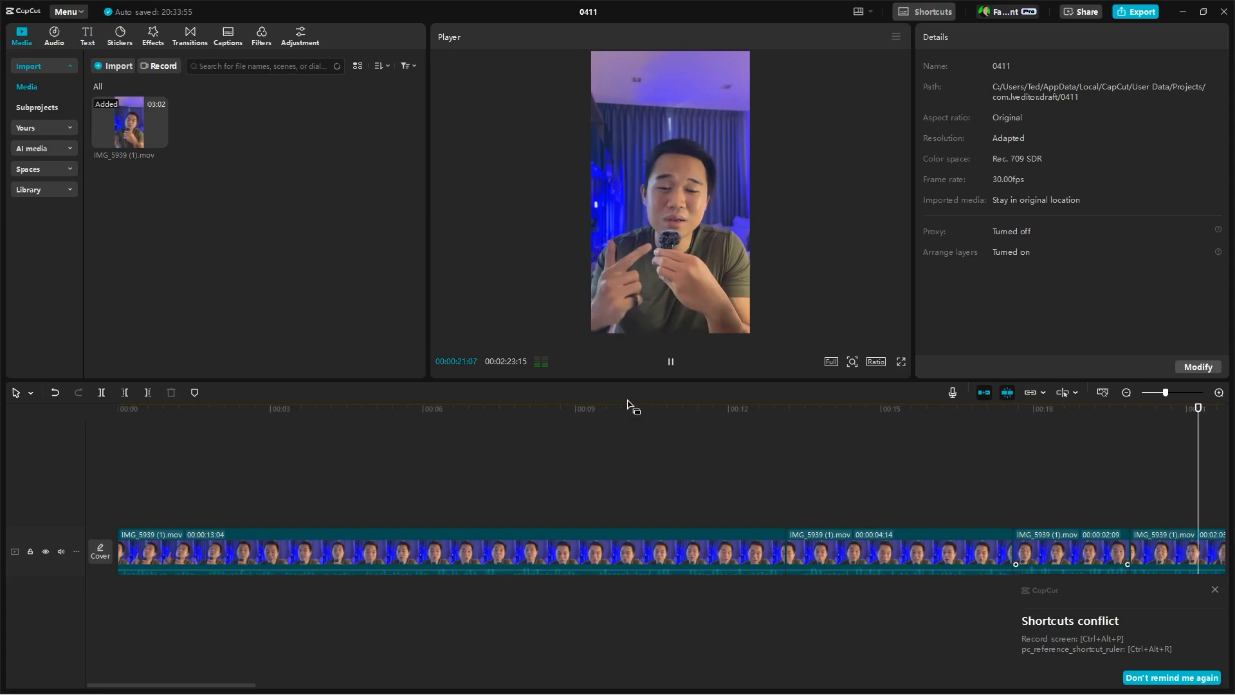
{"action": "key", "text": "space"}
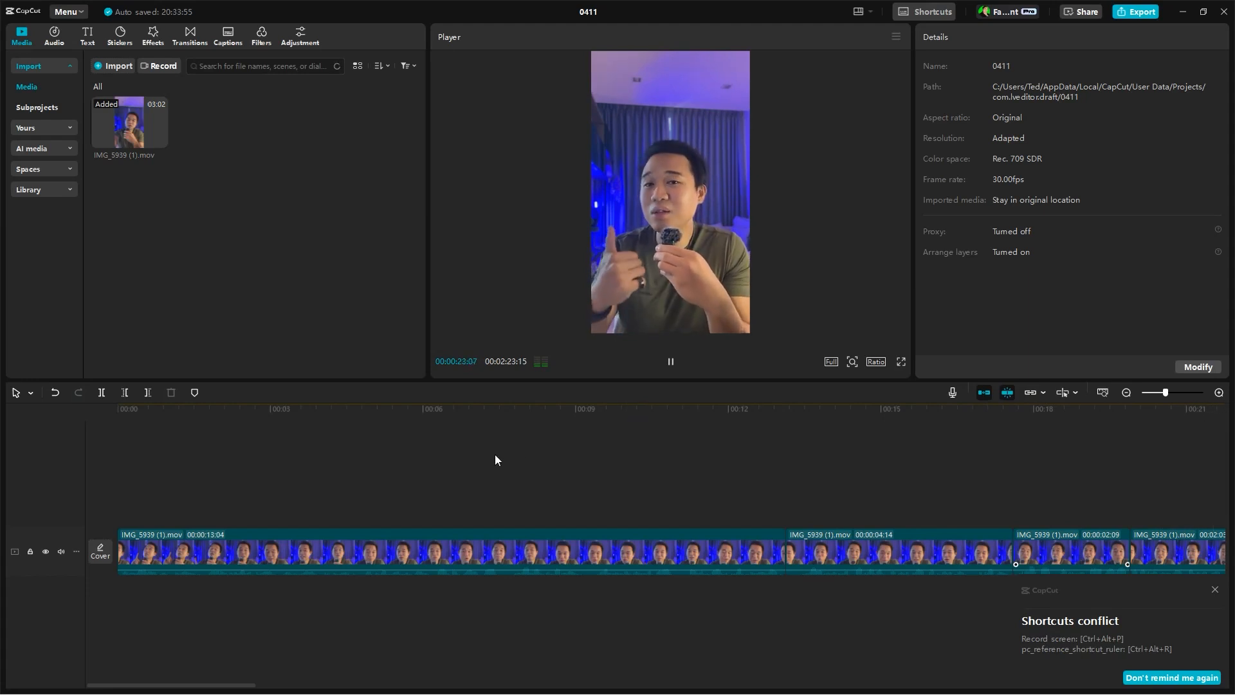
Scrub through the opening clips, play on from 00:00:19:13, and check the cuts across the timeline
{"action": "scroll", "coordinate": [495, 454], "scroll_direction": "up", "scroll_amount": 3, "text": "ctrl"}
{"action": "left_click_drag", "start_coordinate": [233, 412], "coordinate": [476, 469]}
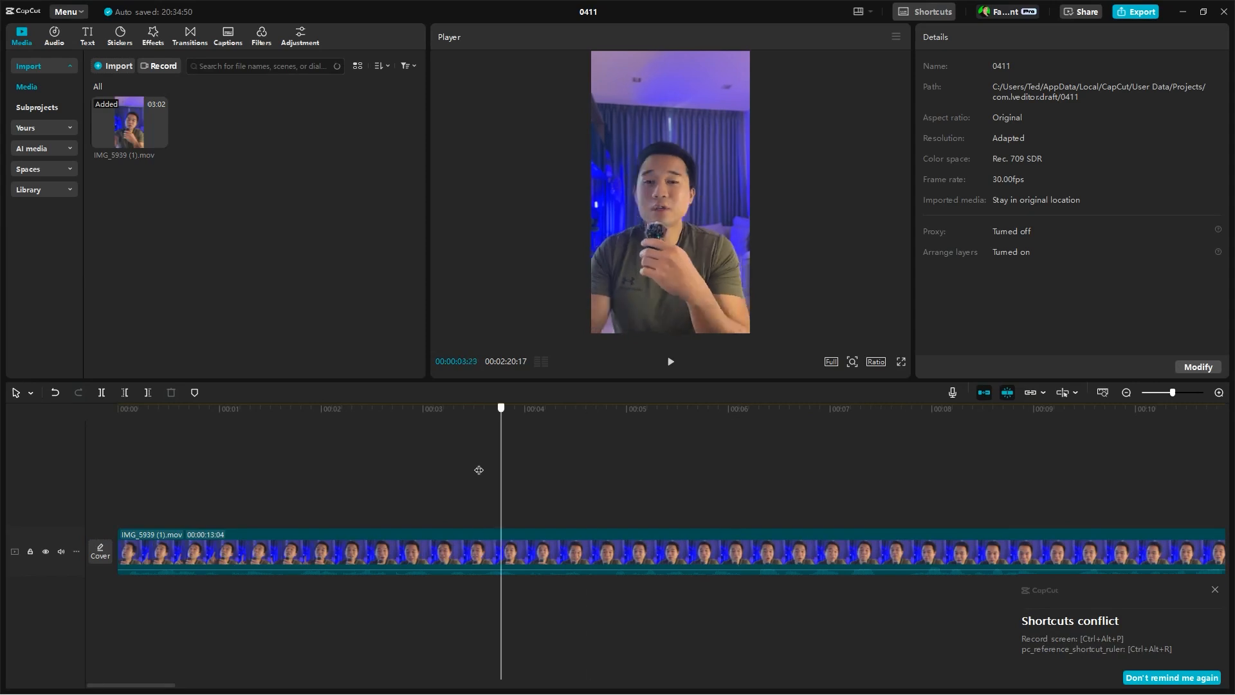
{"action": "scroll", "coordinate": [426, 504], "scroll_direction": "down", "scroll_amount": 4, "text": "ctrl"}
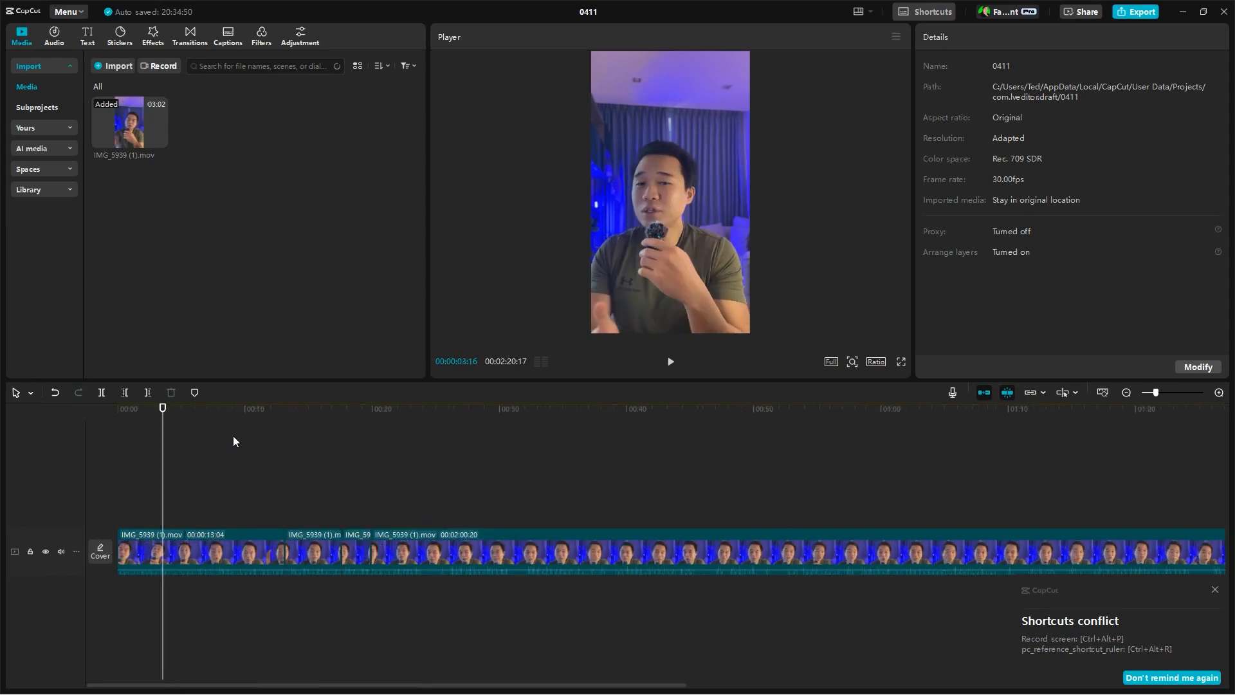
{"action": "scroll", "coordinate": [233, 437], "scroll_direction": "down", "scroll_amount": 2, "text": "ctrl"}
{"action": "scroll", "coordinate": [242, 427], "scroll_direction": "up", "scroll_amount": 2, "text": "ctrl"}
{"action": "left_click", "coordinate": [292, 426]}
{"action": "left_click_drag", "start_coordinate": [296, 425], "coordinate": [331, 425]}
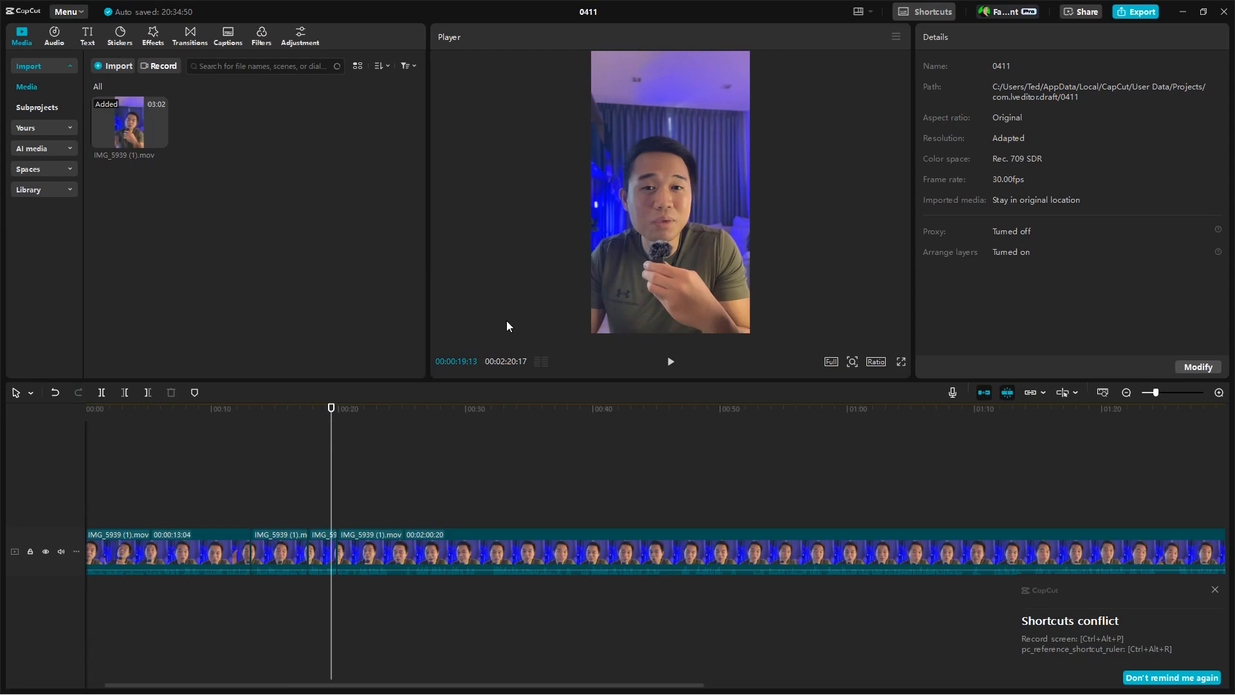
{"action": "key", "text": "space"}
{"action": "scroll", "coordinate": [598, 429], "scroll_direction": "up", "scroll_amount": 3, "text": "ctrl"}
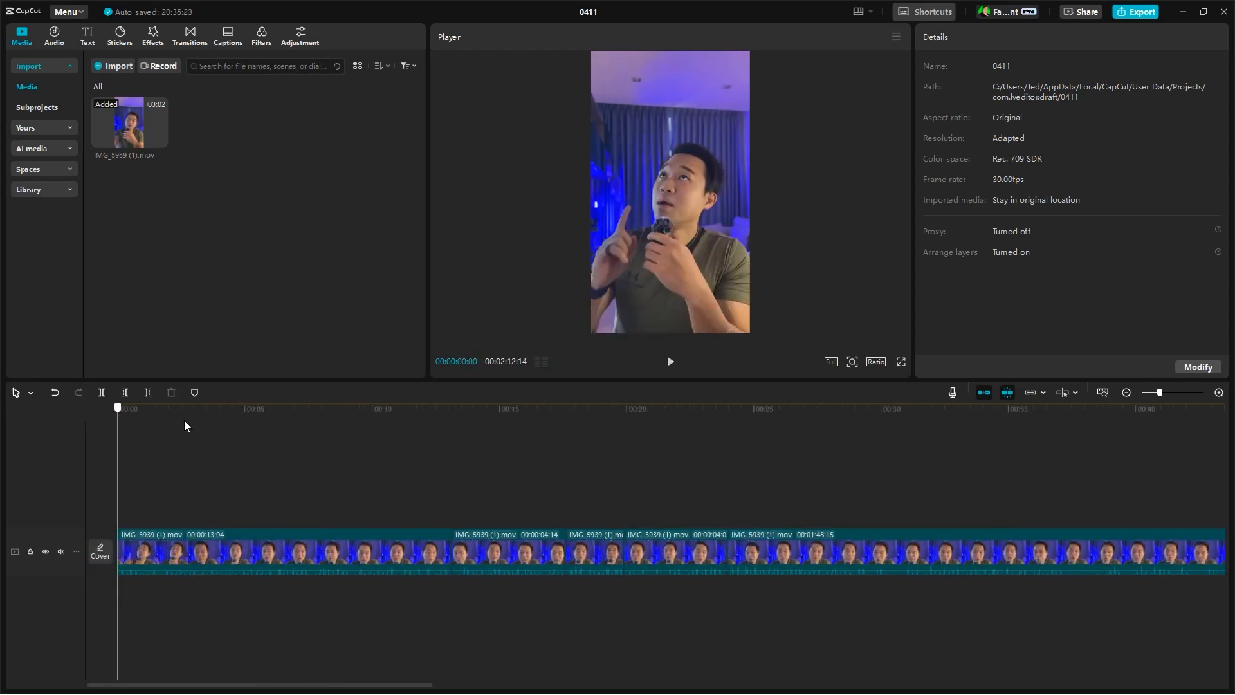
{"action": "left_click_drag", "start_coordinate": [186, 423], "coordinate": [783, 454]}
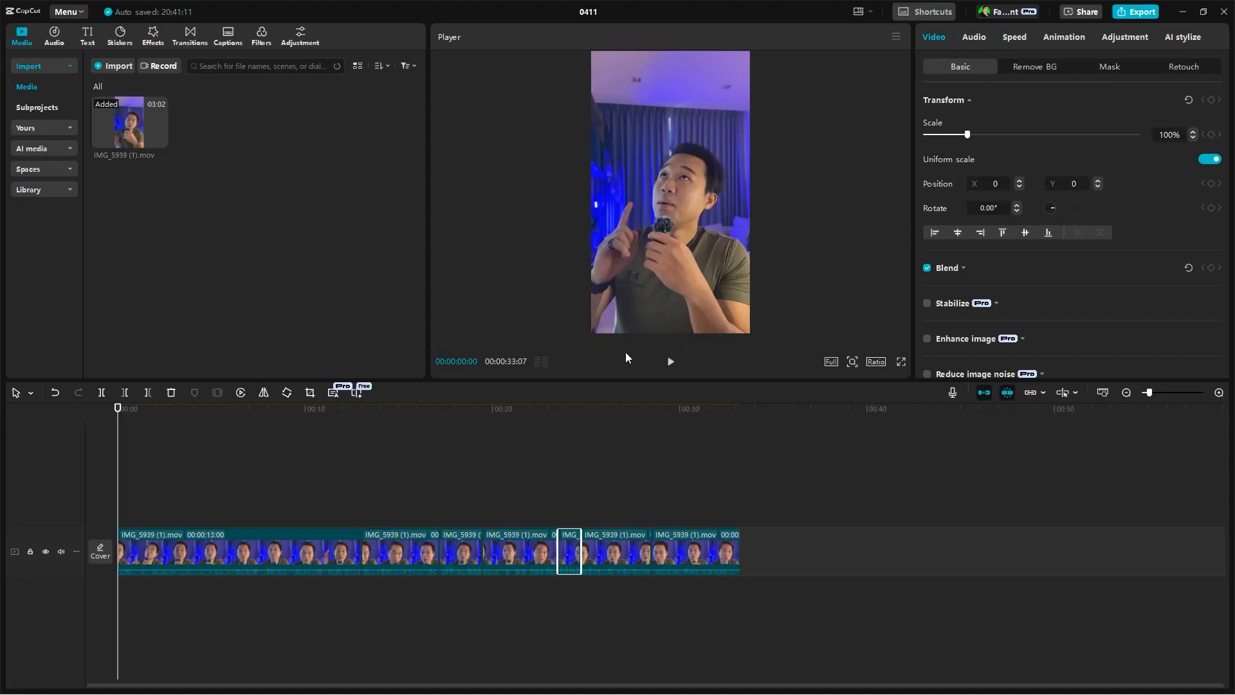
Return the playhead to the start and generate English auto captions with filler-word identification
{"action": "left_click", "coordinate": [341, 463]}
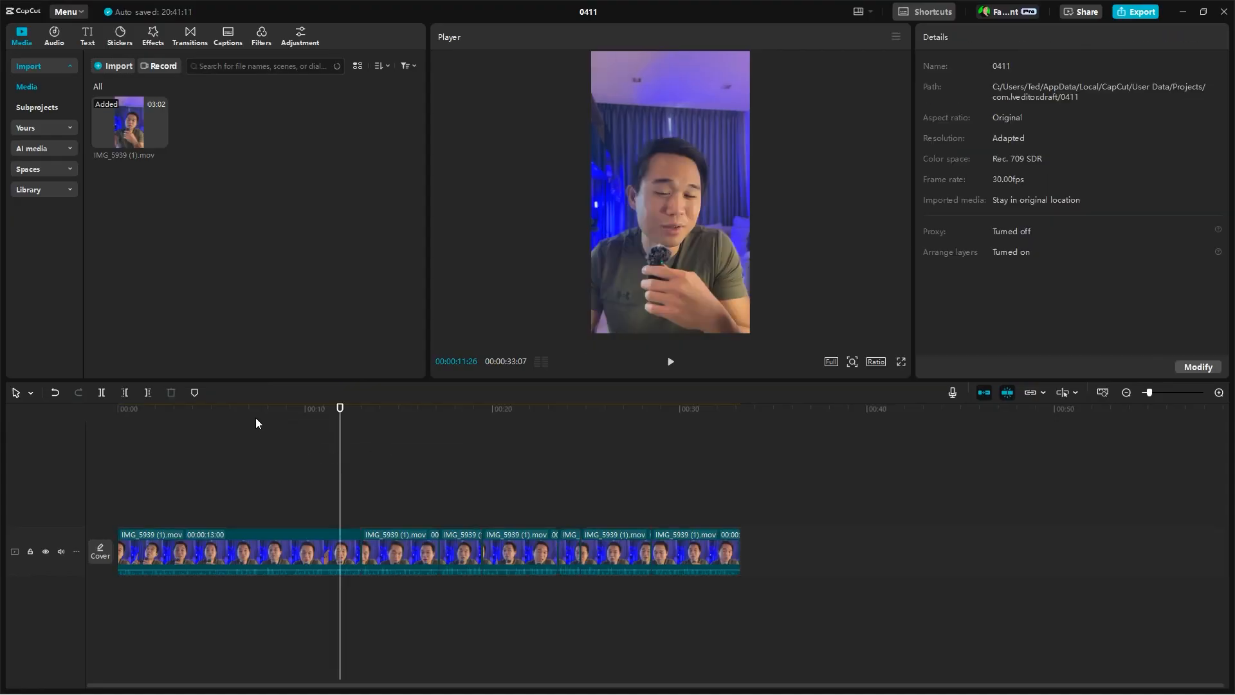
{"action": "left_click_drag", "start_coordinate": [234, 411], "coordinate": [118, 412]}
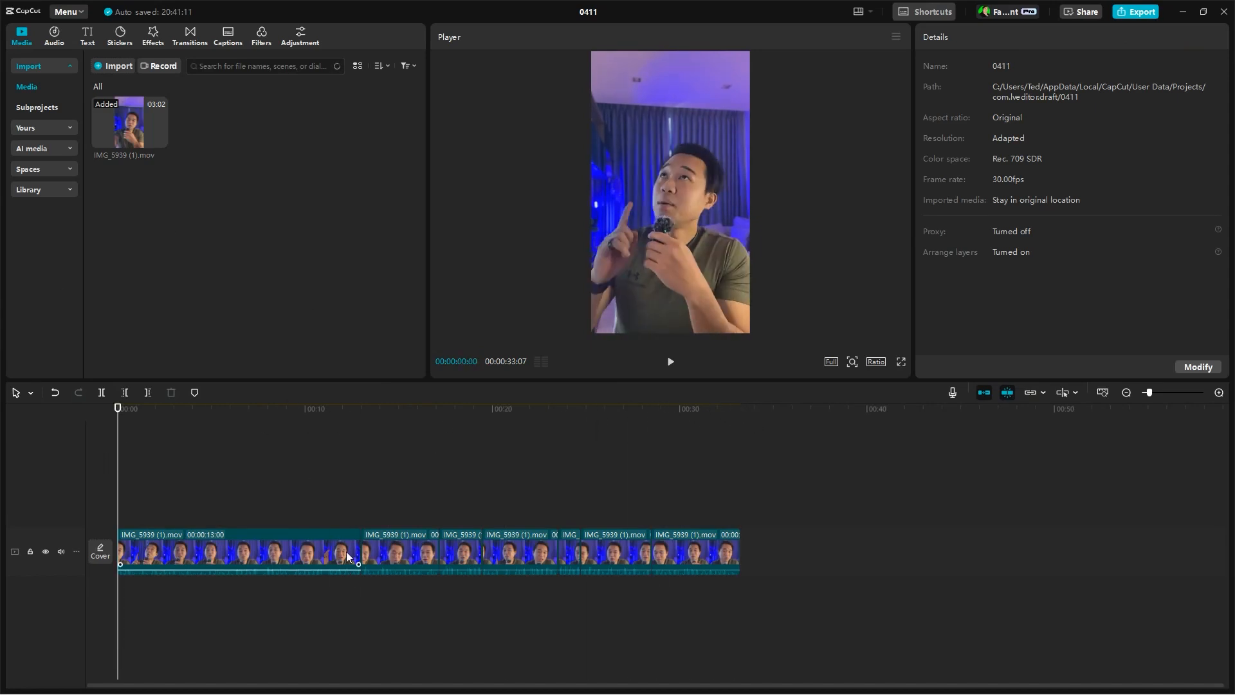
{"action": "left_click", "coordinate": [66, 12]}
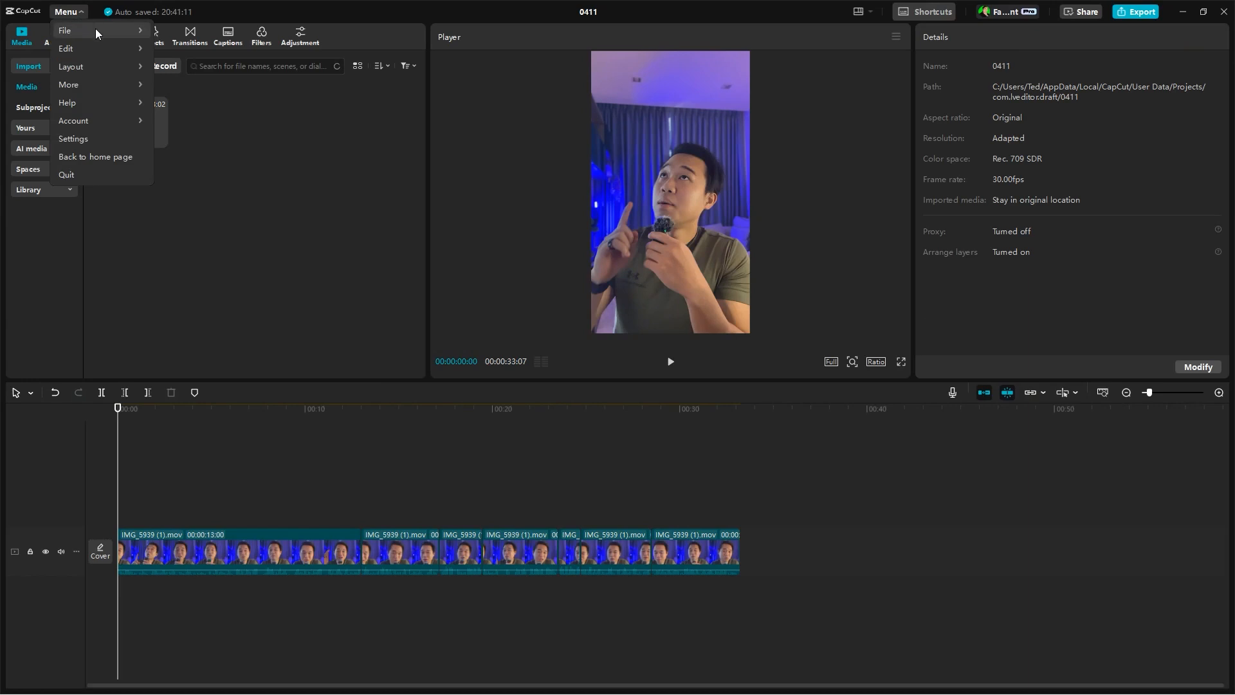
{"action": "left_click", "coordinate": [228, 33]}
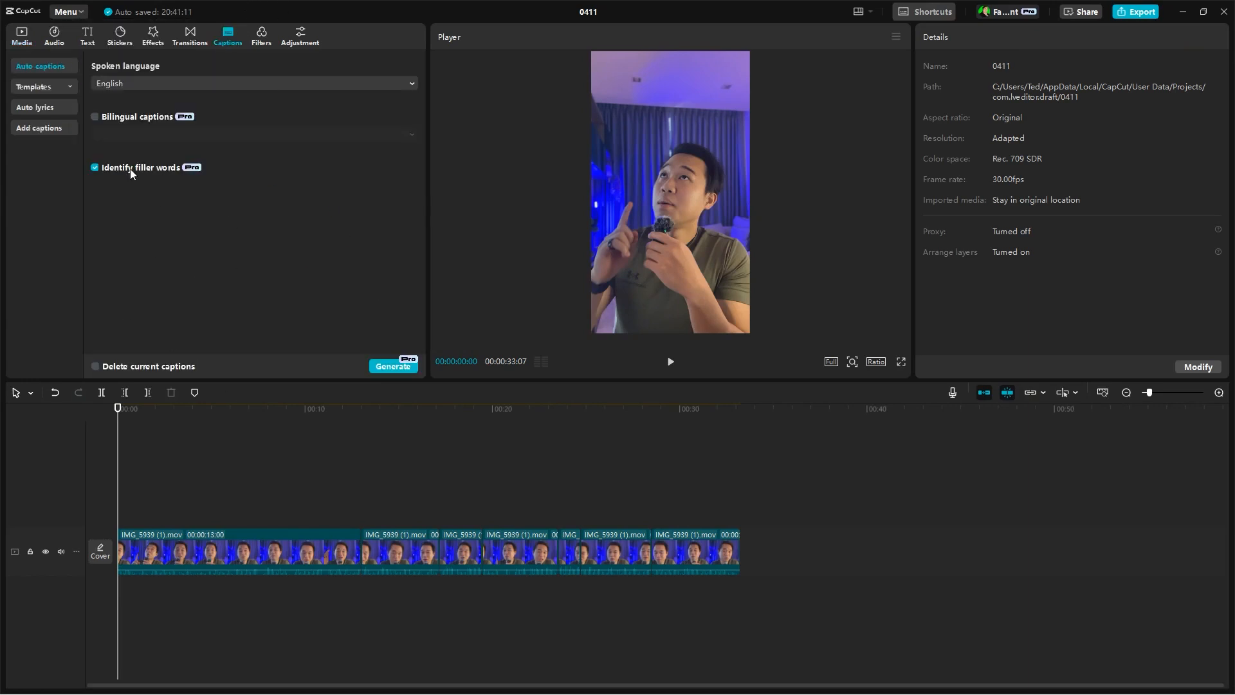
{"action": "left_click", "coordinate": [389, 366]}
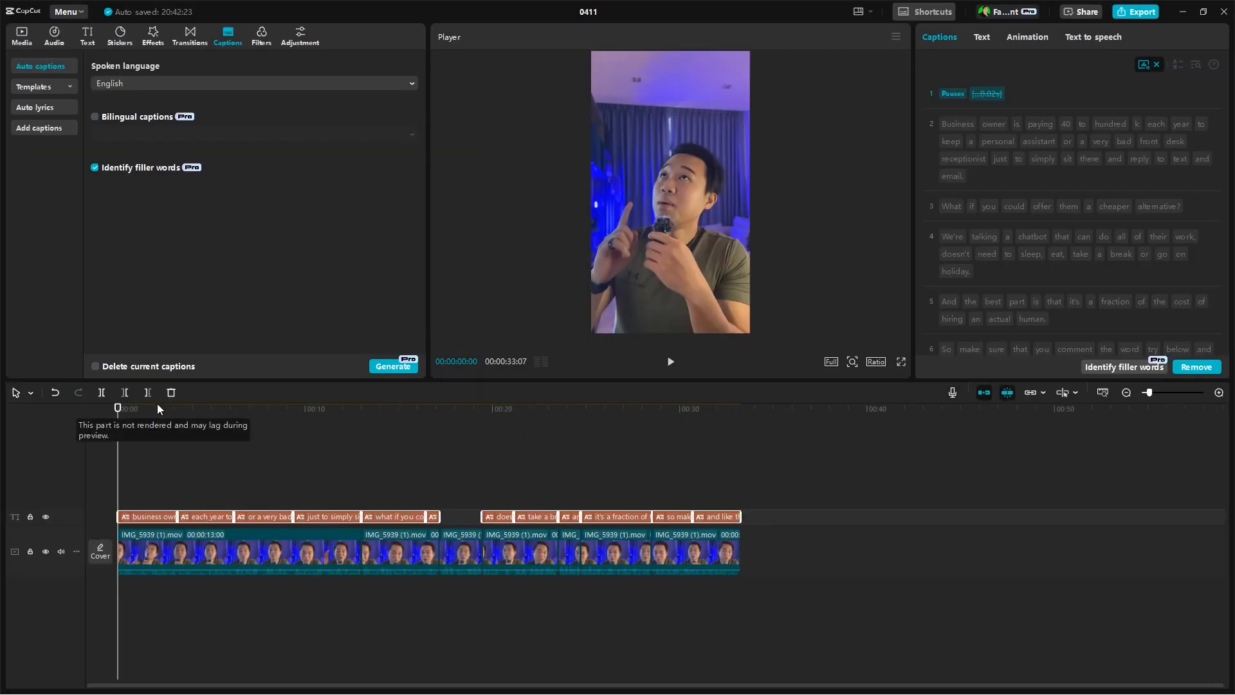
Play the captioned opening from the start and shorten the first caption to "business owner"
{"action": "left_click_drag", "start_coordinate": [198, 407], "coordinate": [118, 418]}
{"action": "scroll", "coordinate": [353, 480], "scroll_direction": "up", "scroll_amount": 3}
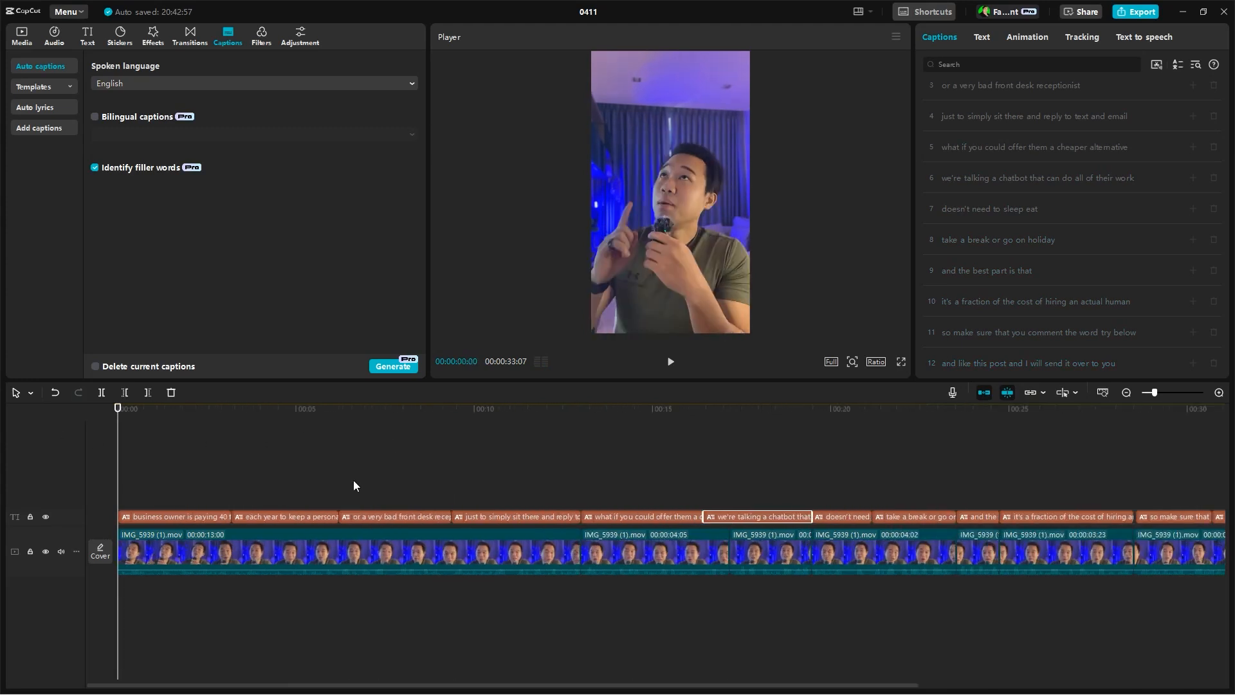
{"action": "key", "text": "space"}
{"action": "left_click", "coordinate": [669, 269]}
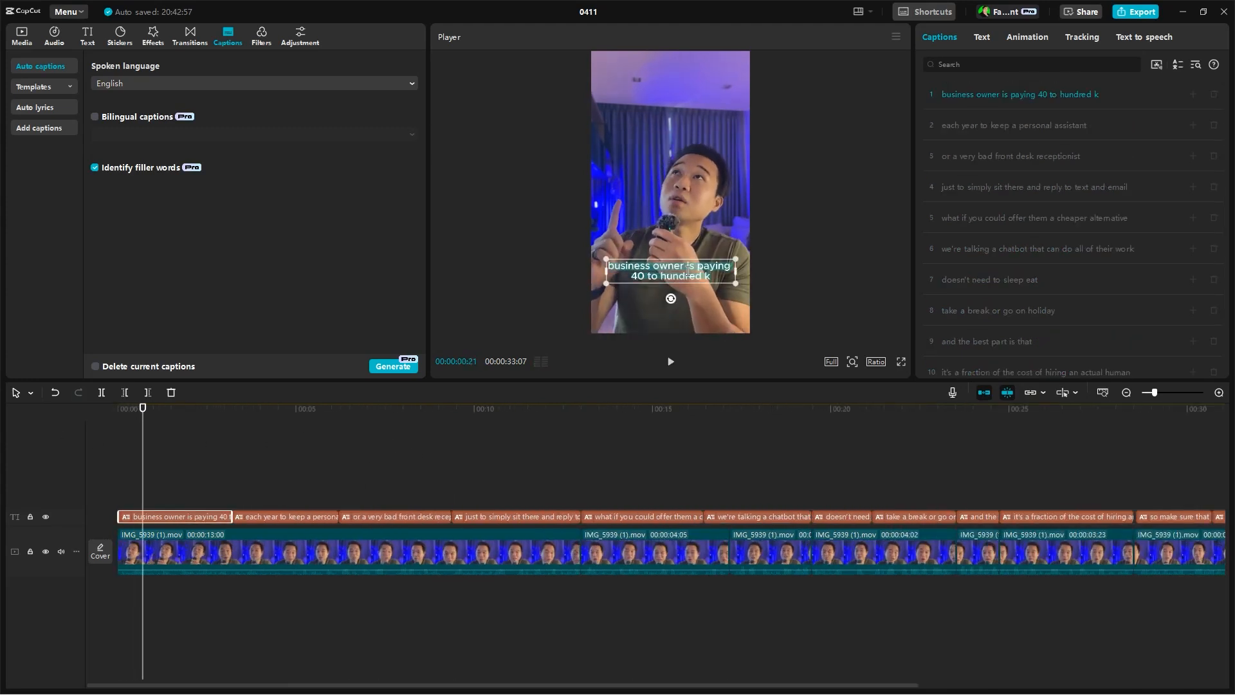
{"action": "key", "text": "BackSpace"}
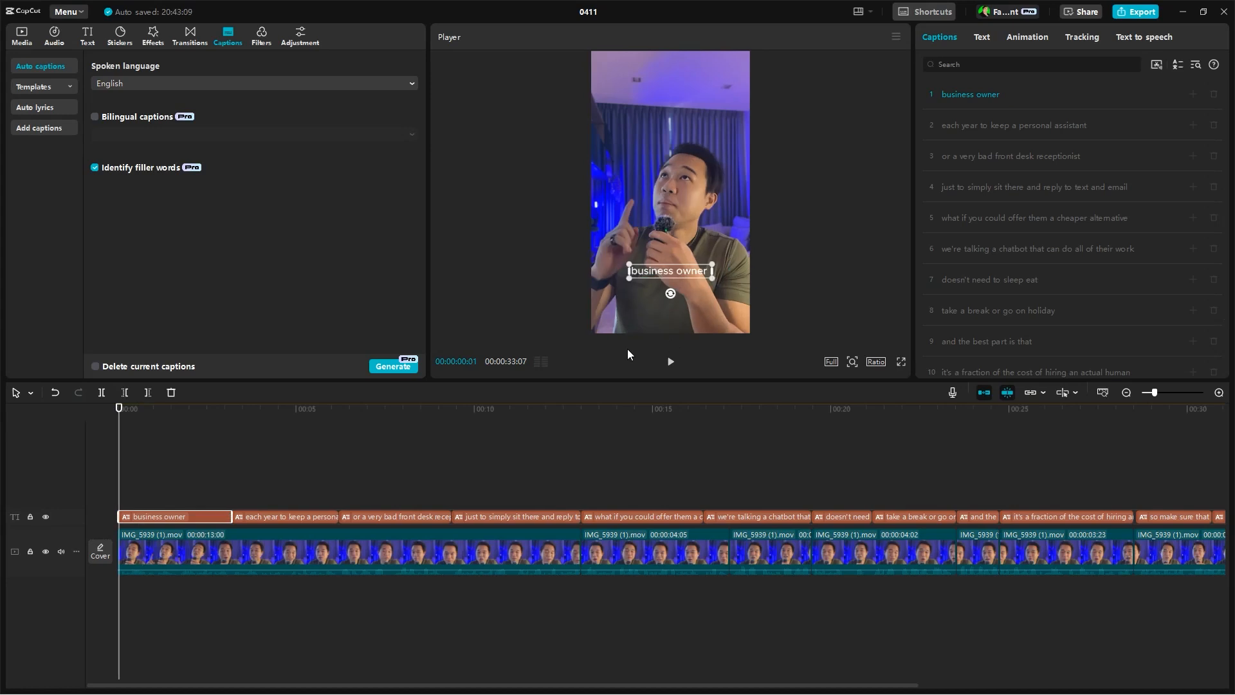
Split the first caption at 00:00:01:01 and change its second part to "is paying 40 to hundred k"
{"action": "left_click_drag", "start_coordinate": [143, 413], "coordinate": [118, 422]}
{"action": "key", "text": "space"}
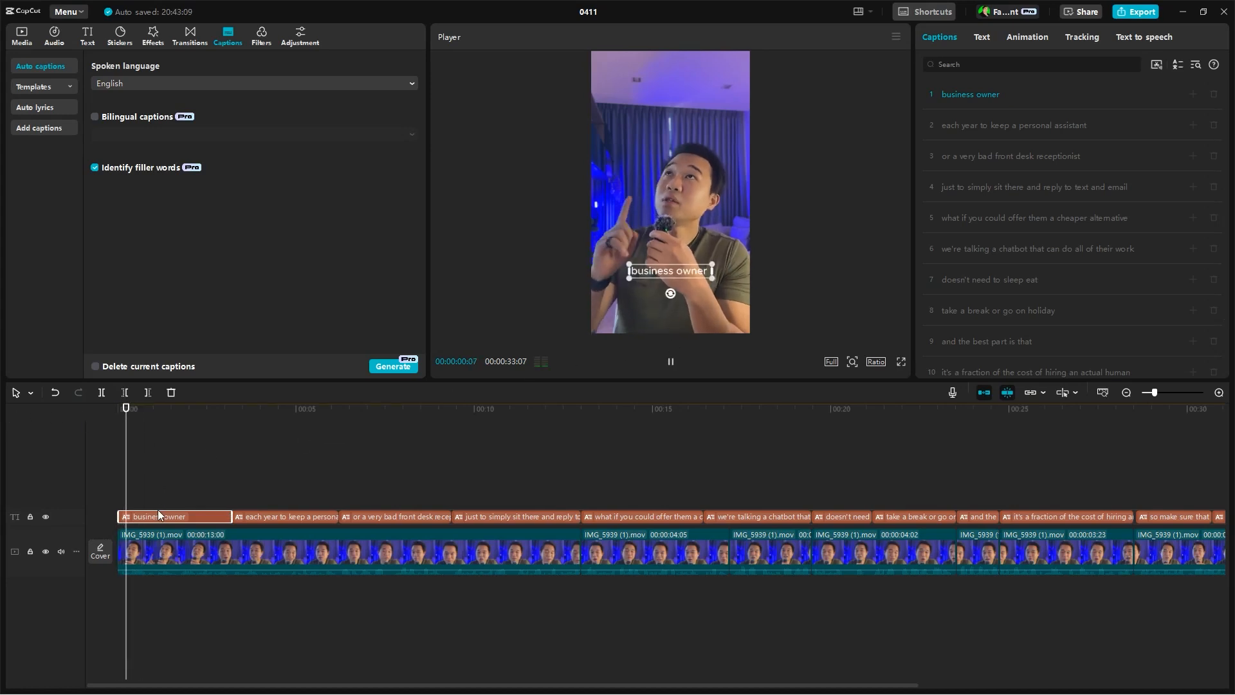
{"action": "key", "text": "space"}
{"action": "key", "text": "b"}
{"action": "left_click", "coordinate": [155, 518]}
{"action": "key", "text": "a"}
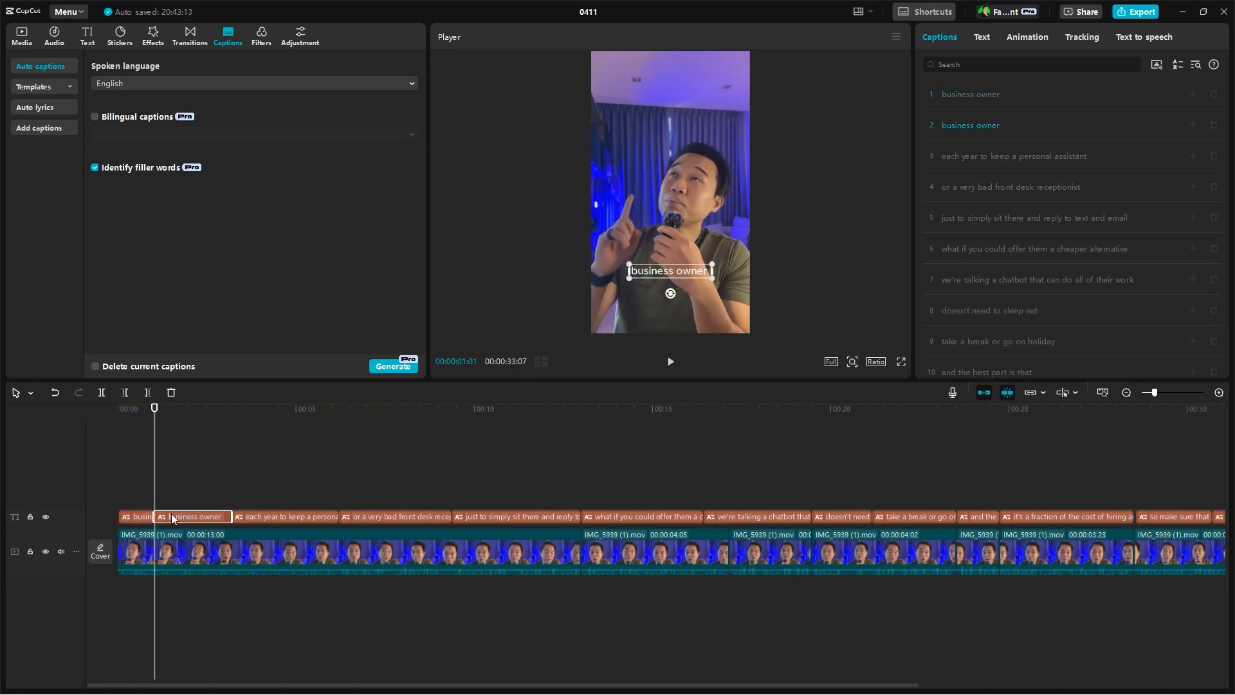
{"action": "double_click", "coordinate": [659, 270]}
{"action": "type", "text": "is paying 40 to hundred k"}
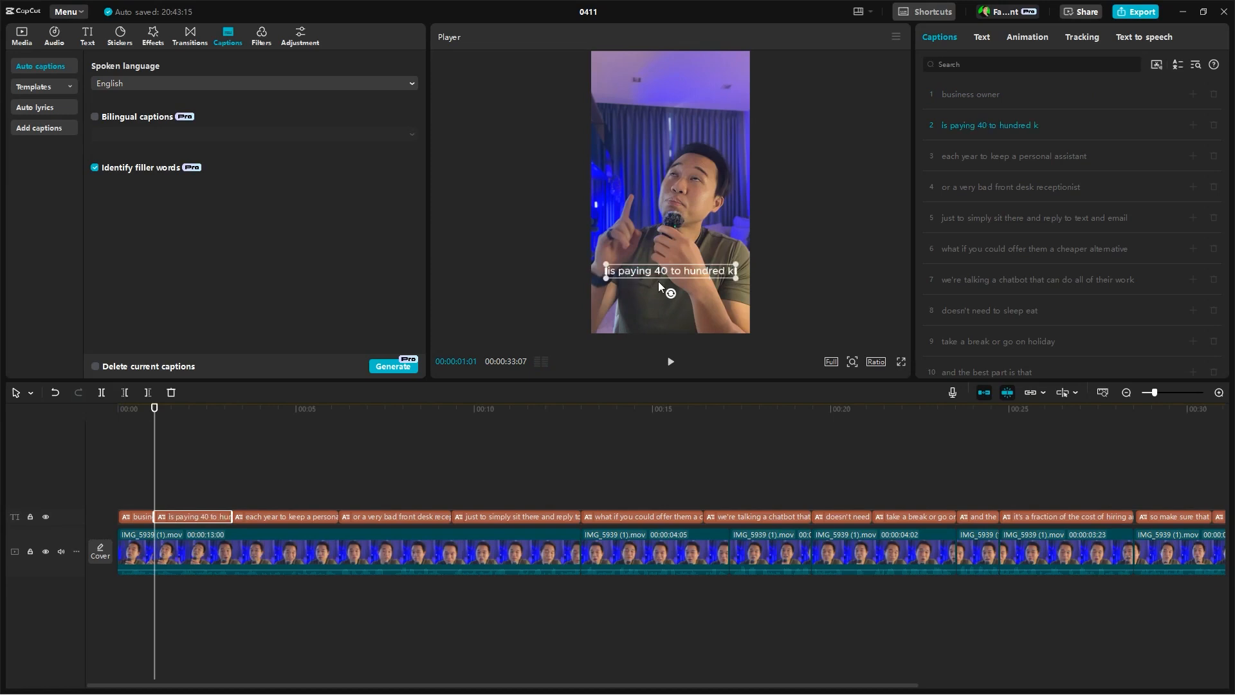
Play on through the second caption and reword it as "is paying 40 - 100k"
{"action": "key", "text": "space"}
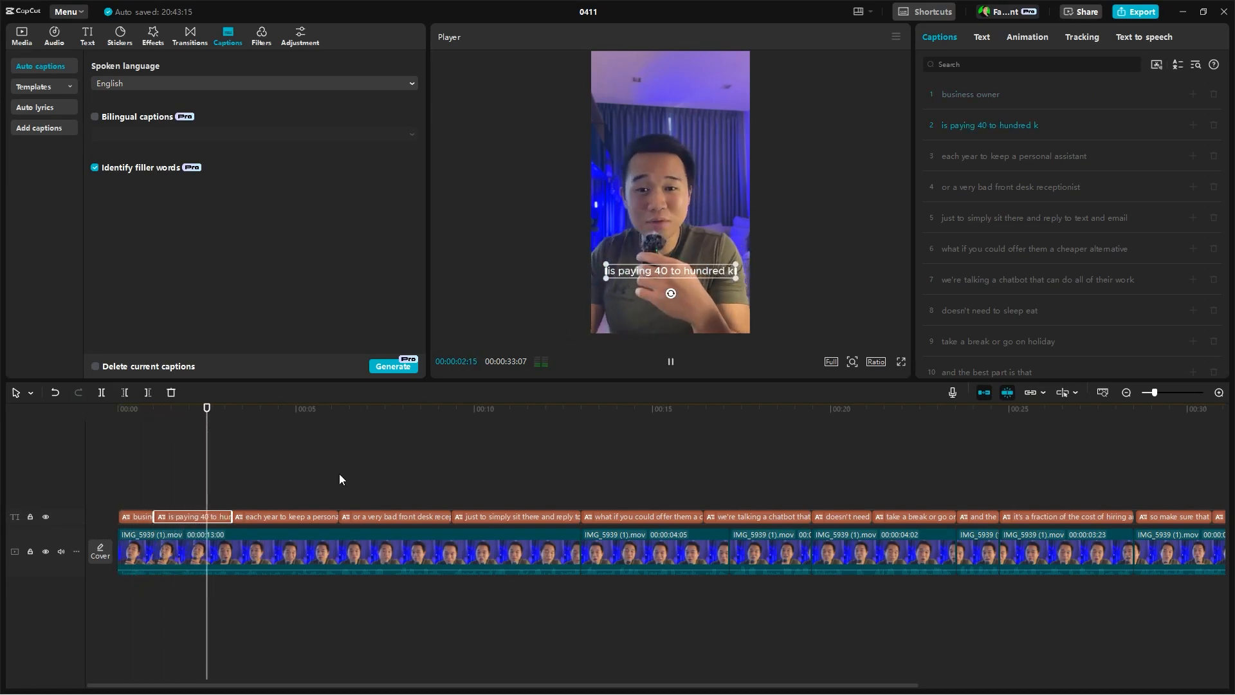
{"action": "key", "text": "space"}
{"action": "double_click", "coordinate": [670, 275]}
{"action": "left_click", "coordinate": [659, 271]}
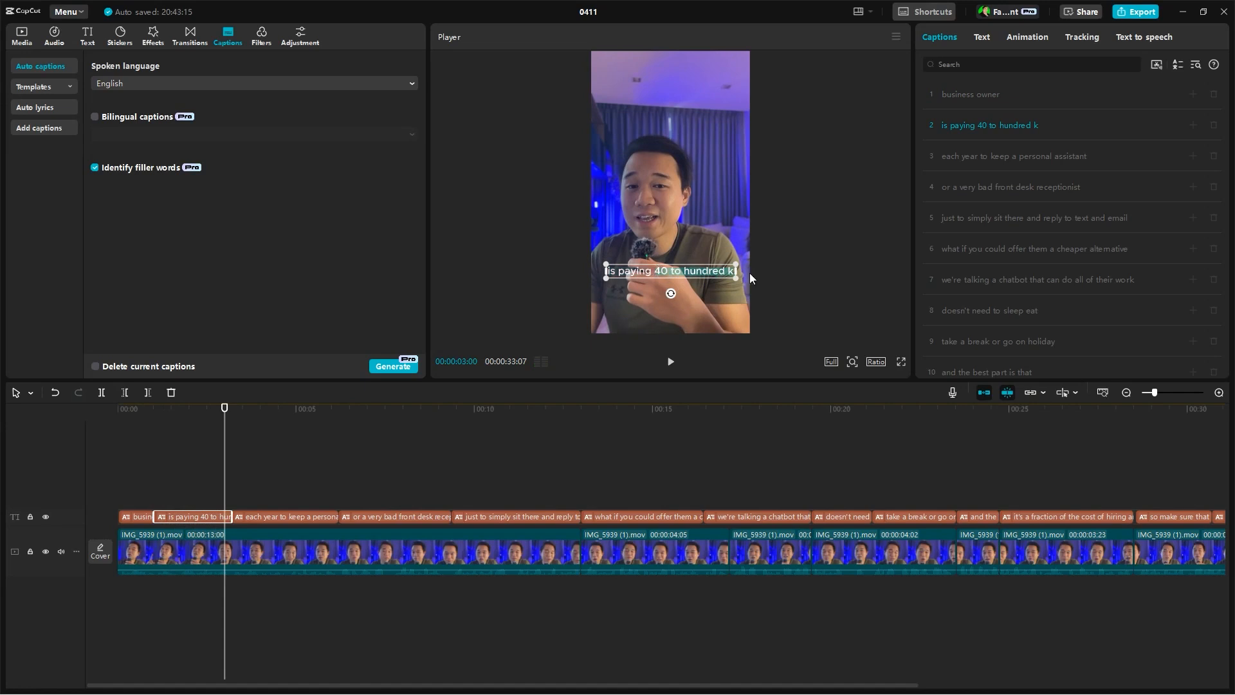
{"action": "type", "text": "- 100k"}
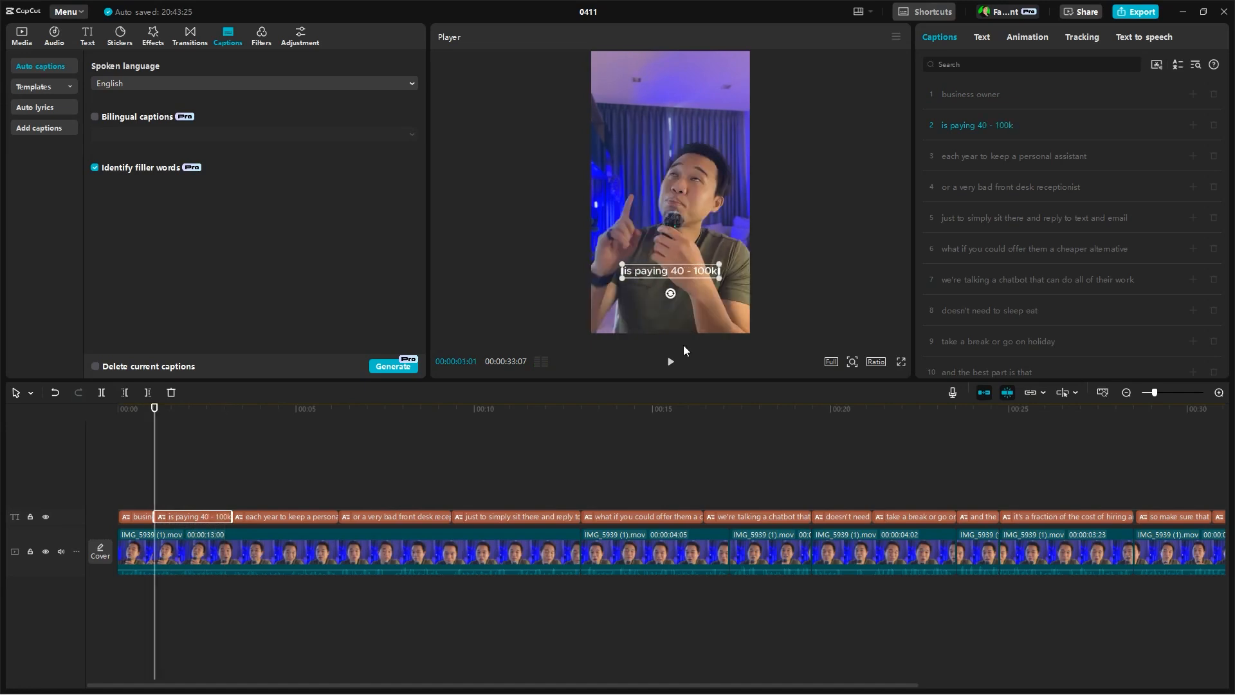
Split the "each year to keep a personal assistant" caption at 00:00:04:02 and shorten its first part to "each year"
{"action": "left_click", "coordinate": [338, 469]}
{"action": "key", "text": "space"}
{"action": "left_click", "coordinate": [265, 418]}
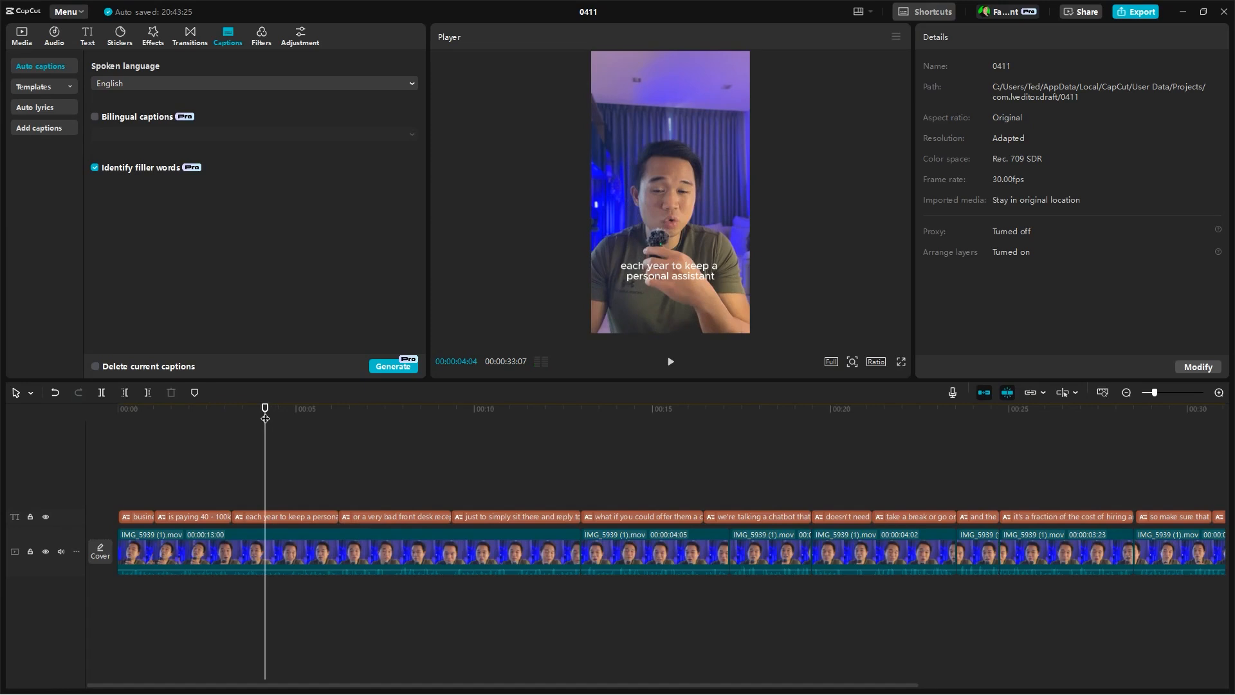
{"action": "left_click", "coordinate": [688, 277]}
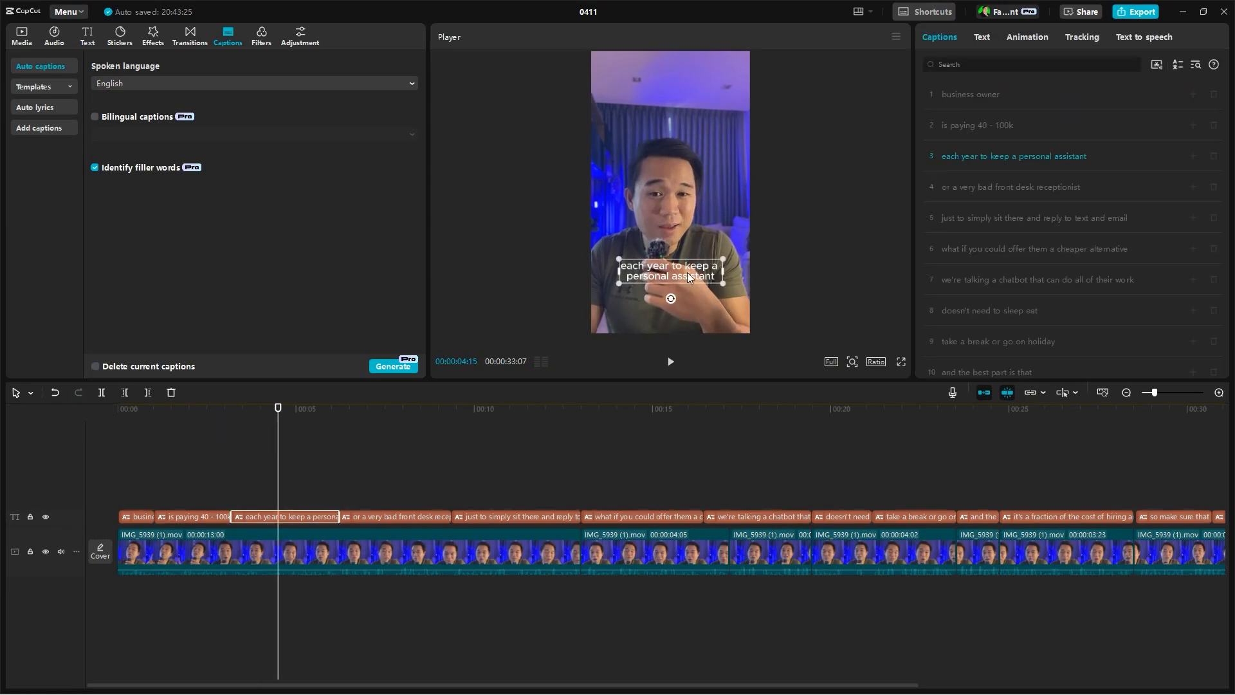
{"action": "left_click", "coordinate": [226, 422]}
{"action": "key", "text": "space"}
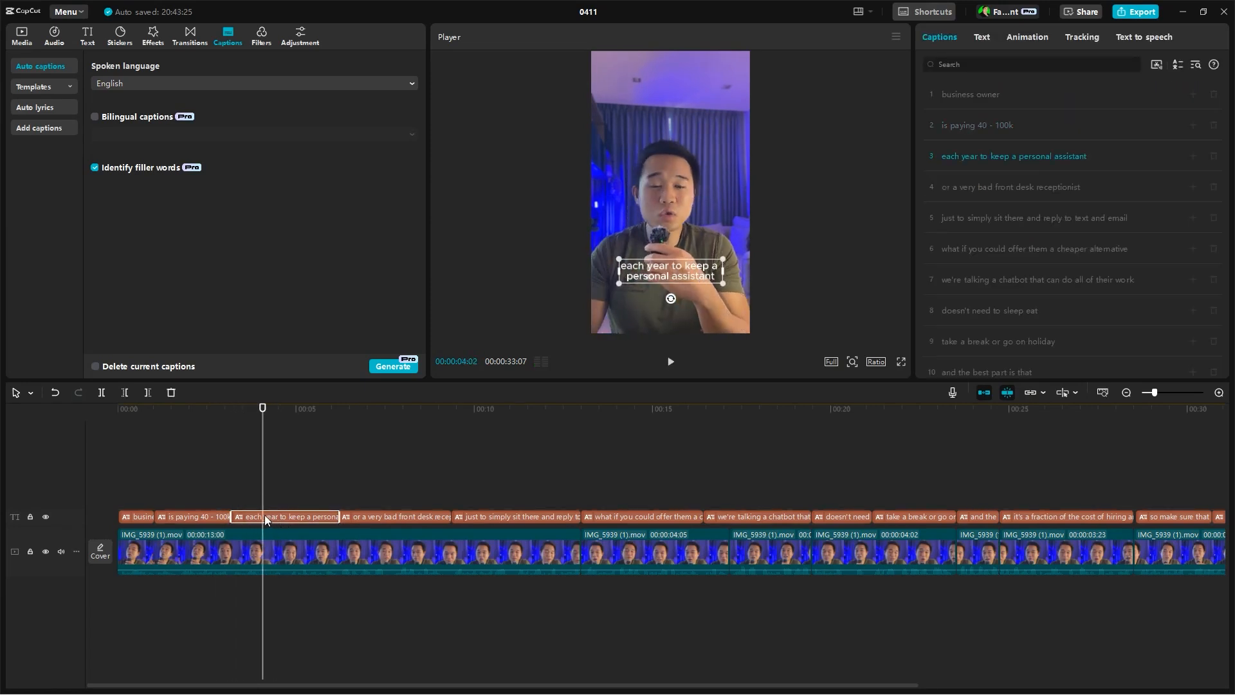
{"action": "key", "text": "ctrl+b"}
{"action": "left_click", "coordinate": [250, 407]}
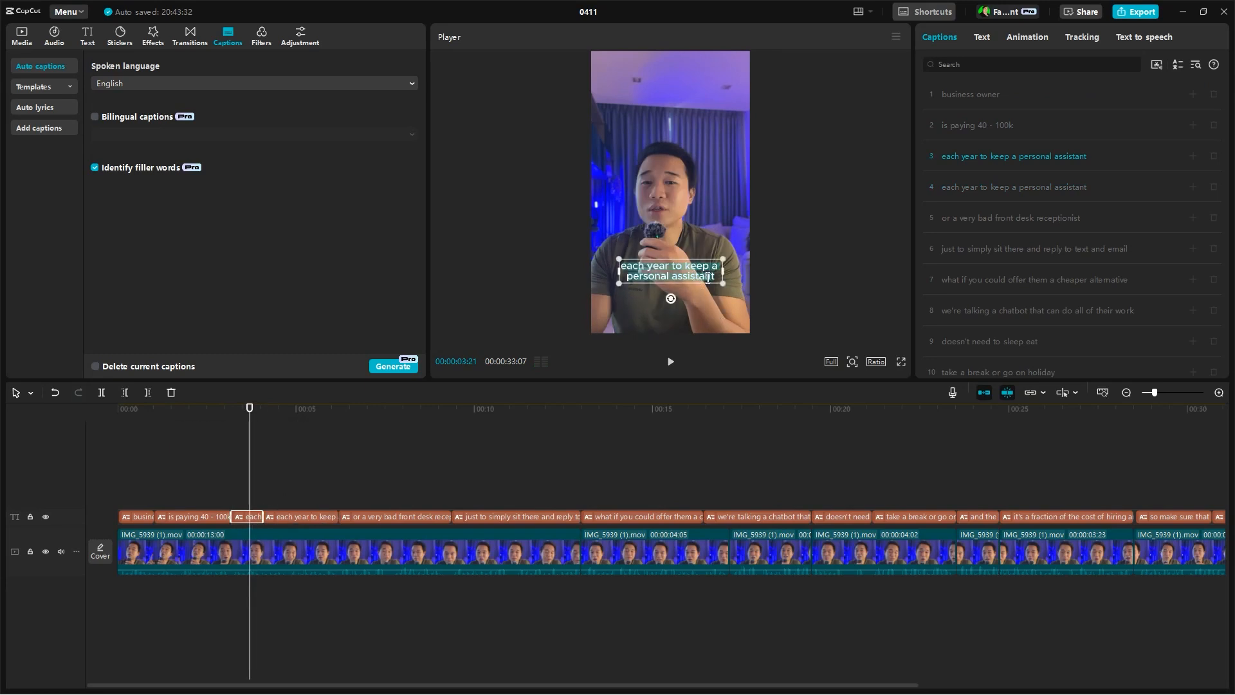
{"action": "key", "text": "space"}
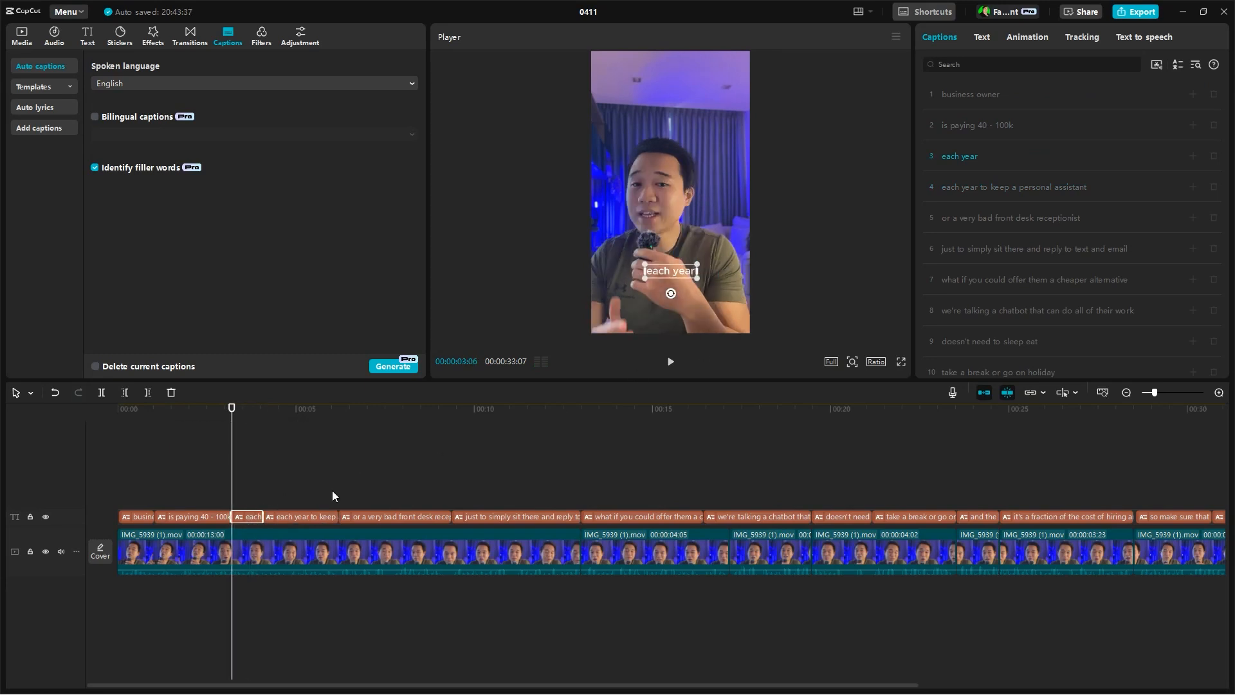
Replay the split captions from 00:00:03:06 and shorten the fourth caption to "to keep a personal assistant"
{"action": "left_click", "coordinate": [292, 489]}
{"action": "key", "text": "space"}
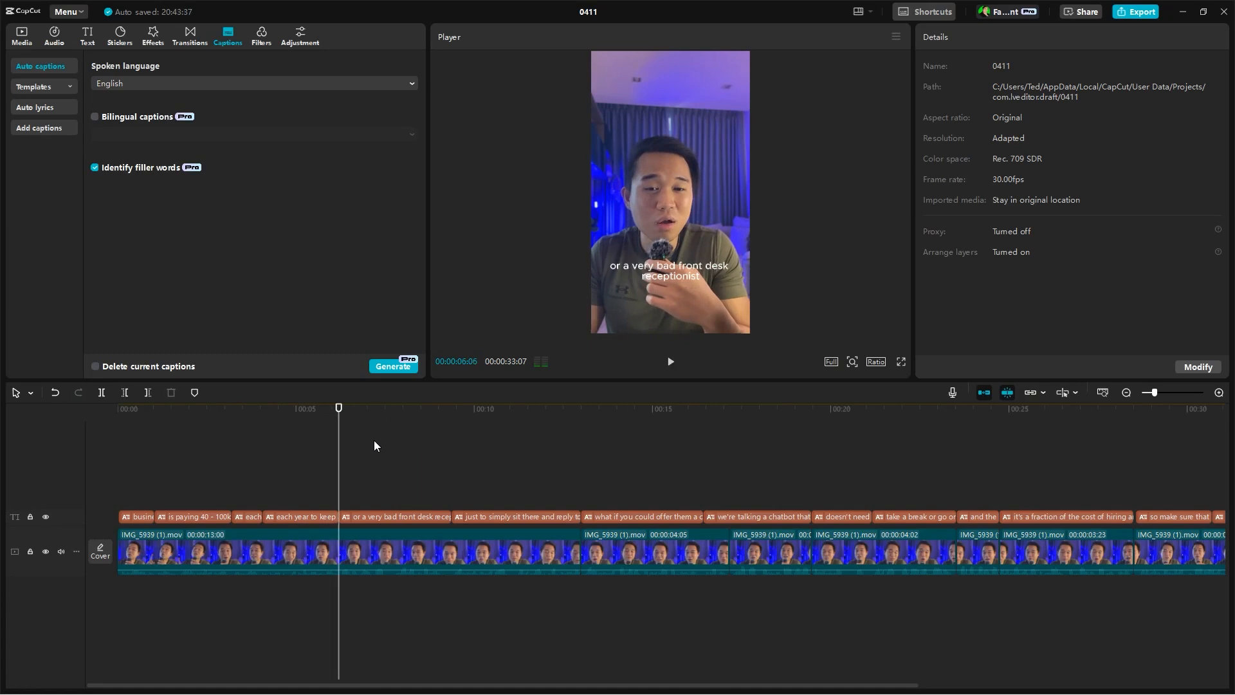
{"action": "left_click", "coordinate": [233, 422]}
{"action": "key", "text": "space"}
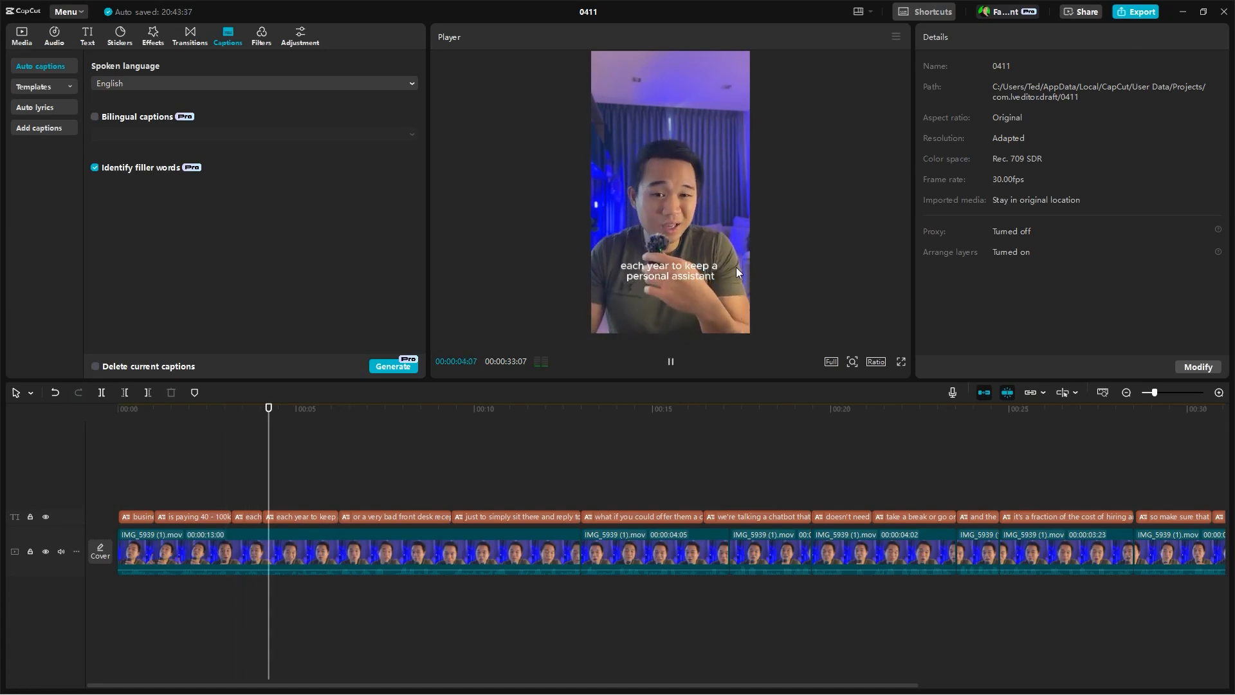
{"action": "key", "text": "space"}
{"action": "left_click", "coordinate": [682, 272]}
{"action": "key", "text": "BackSpace"}
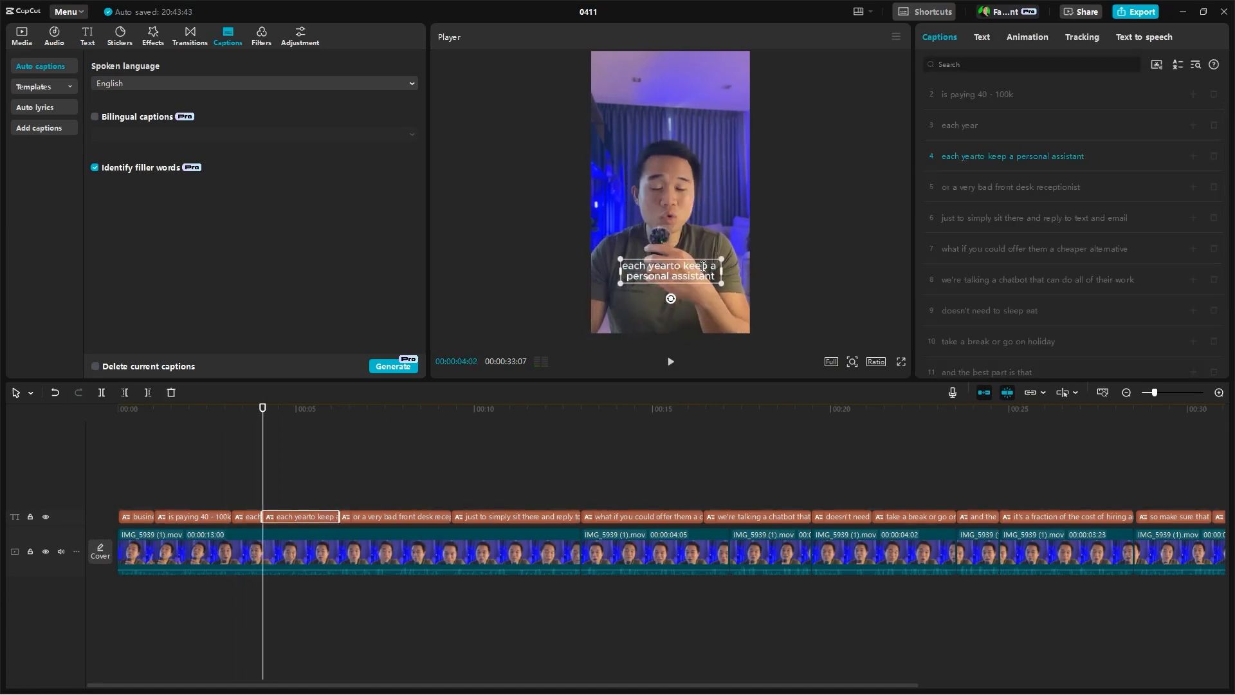
{"action": "key", "text": "BackSpace"}
{"action": "key", "text": "BackSpace"}
{"action": "key", "text": "BackSpace"}
{"action": "key", "text": "BackSpace"}
{"action": "key", "text": "BackSpace"}
{"action": "key", "text": "BackSpace"}
Review the shortened captions across the timeline from the start and return to the beginning
{"action": "left_click", "coordinate": [119, 417]}
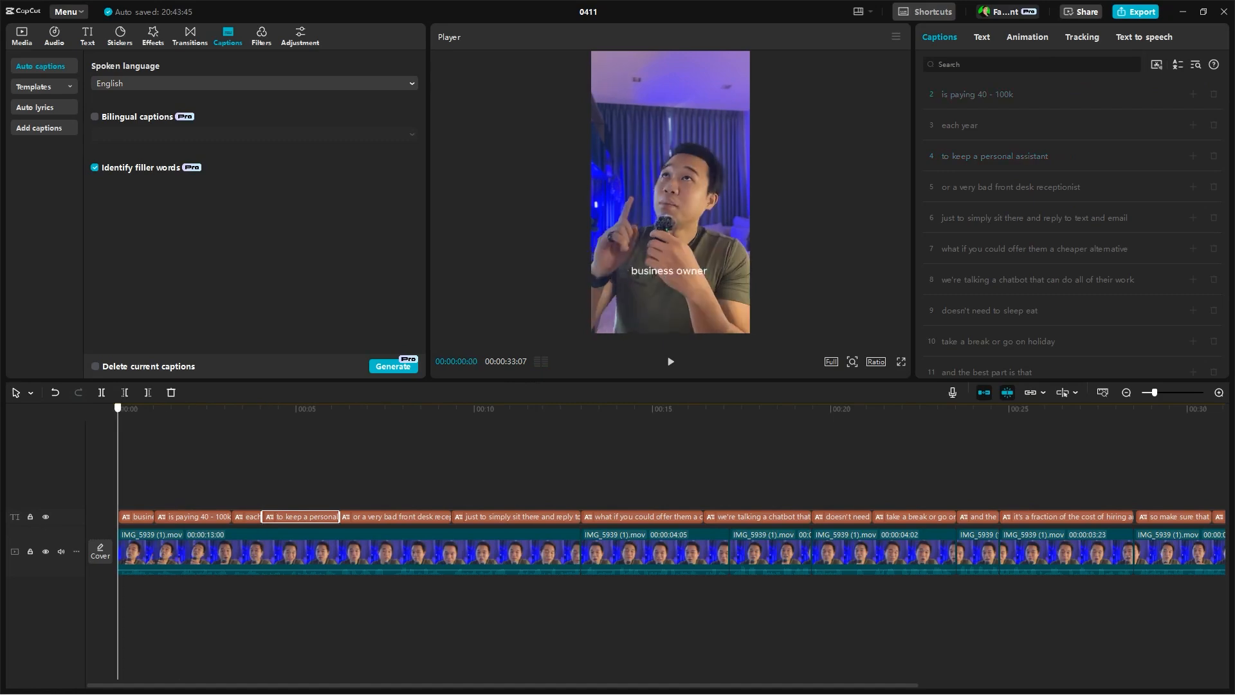
{"action": "key", "text": "space"}
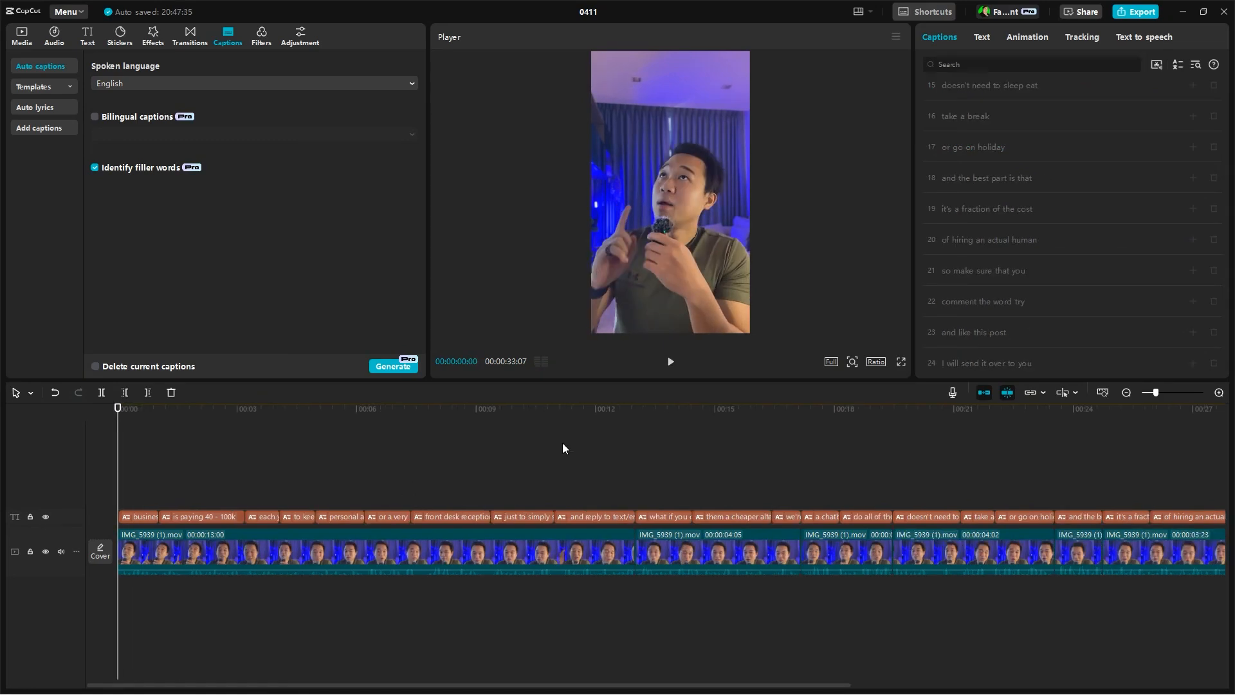
{"action": "left_click", "coordinate": [435, 457]}
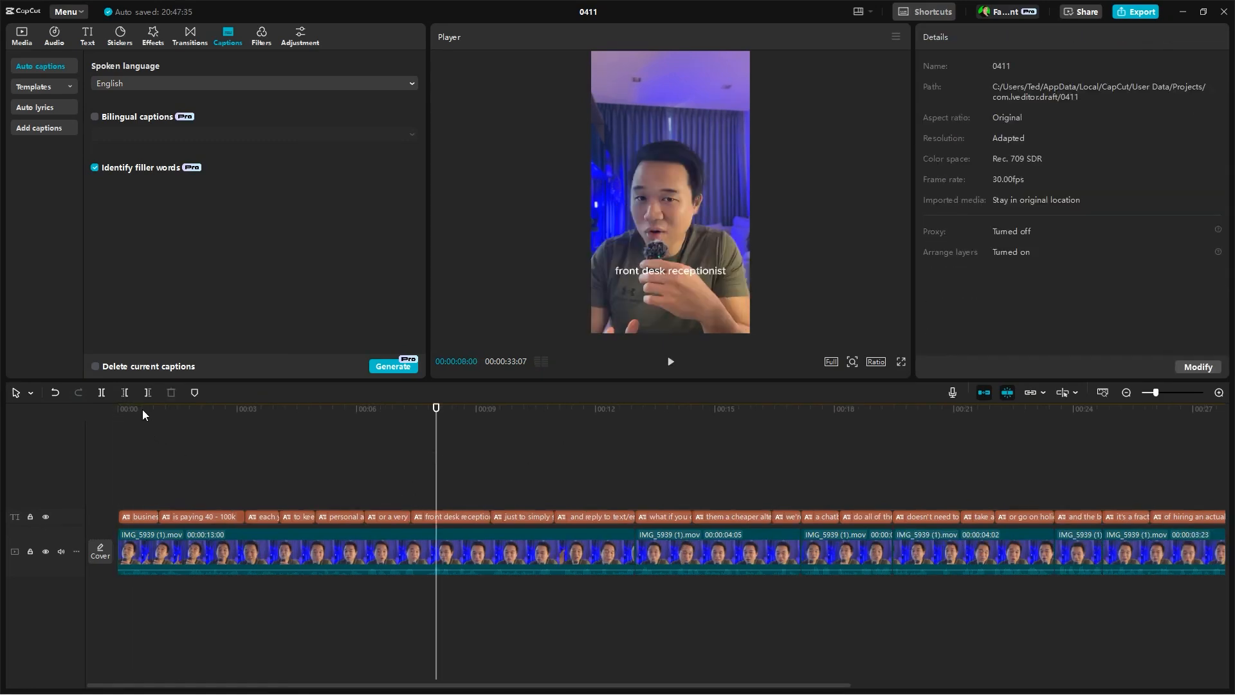
{"action": "left_click_drag", "start_coordinate": [144, 414], "coordinate": [360, 453]}
{"action": "left_click_drag", "start_coordinate": [436, 474], "coordinate": [1107, 464]}
{"action": "left_click_drag", "start_coordinate": [978, 461], "coordinate": [117, 457]}
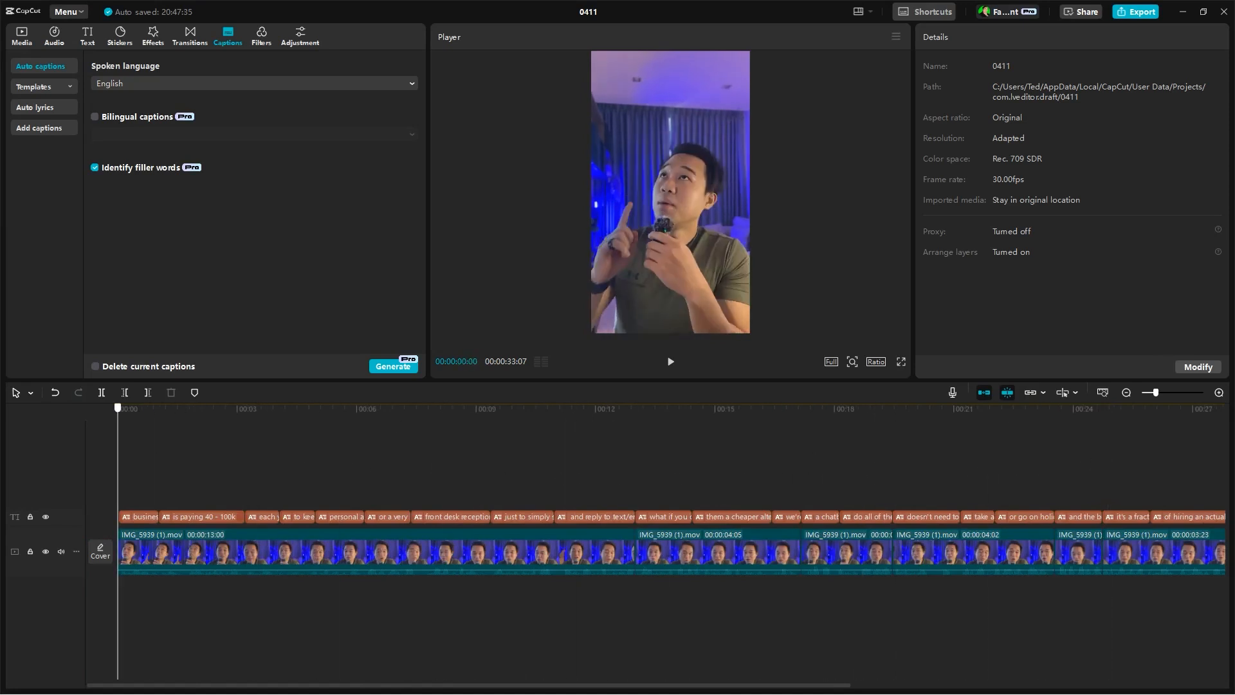
Apply the uppercase white-and-yellow text template to all captions and preview it over the opening seconds
{"action": "left_click", "coordinate": [131, 516]}
{"action": "left_click", "coordinate": [987, 41]}
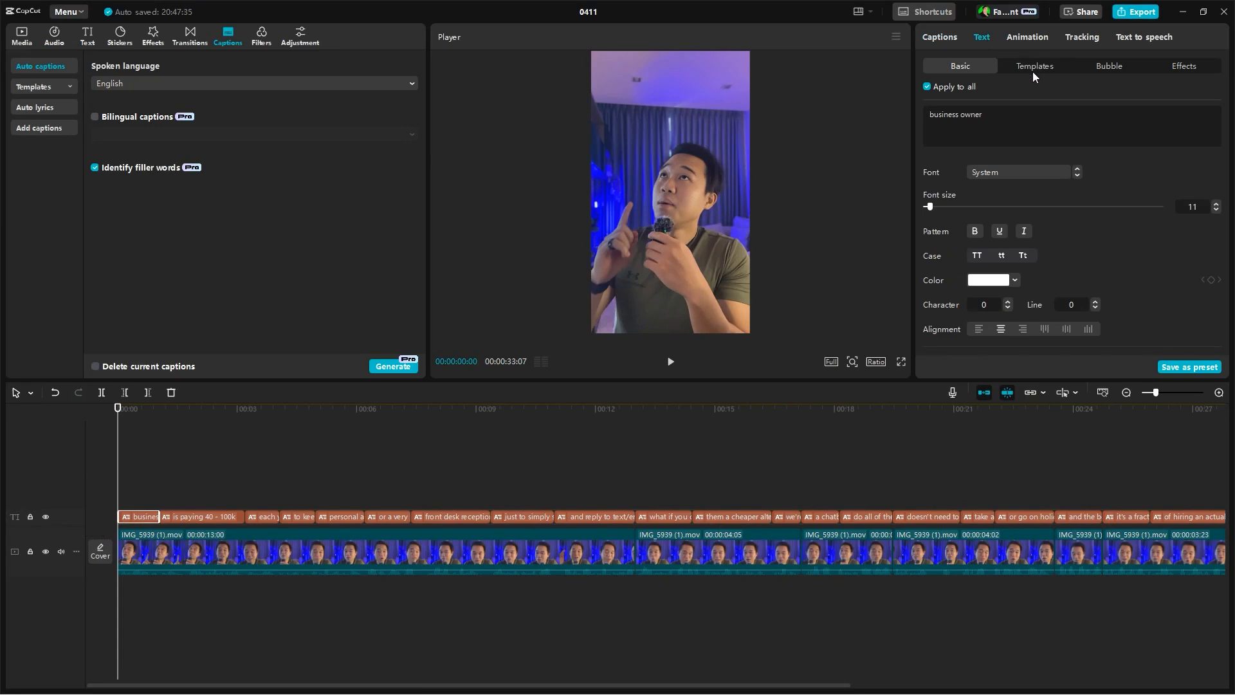
{"action": "left_click", "coordinate": [1033, 70]}
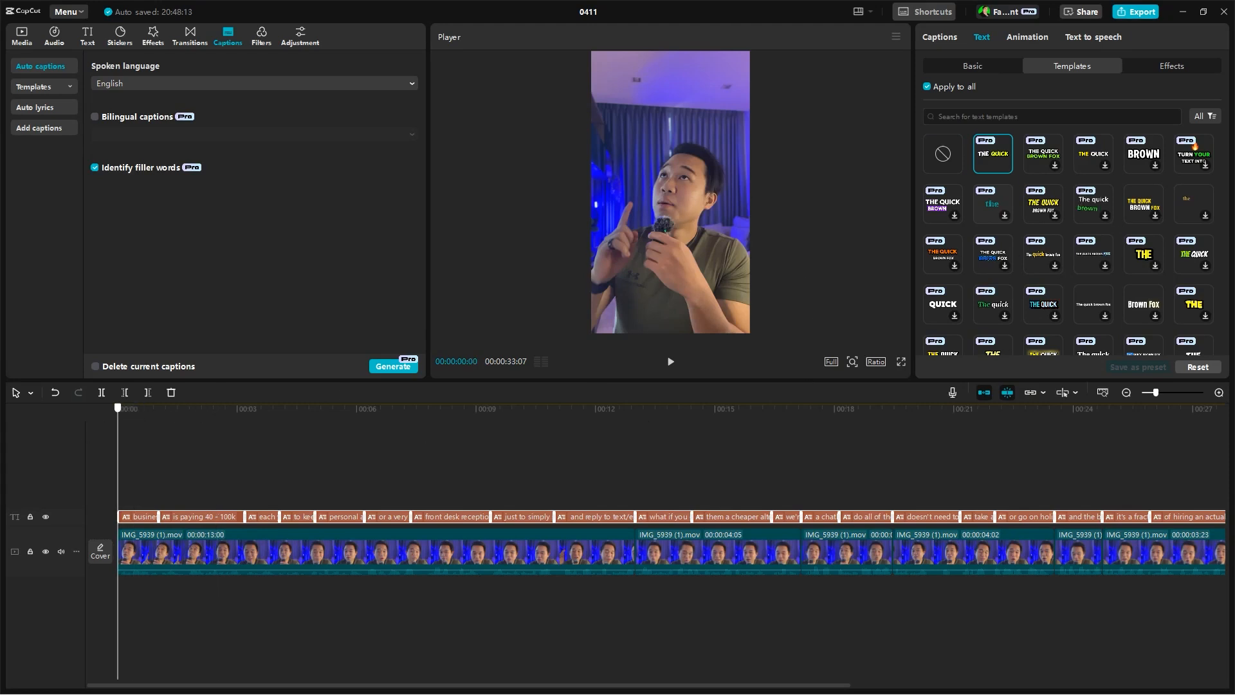
{"action": "key", "text": "space"}
{"action": "key", "text": "space"}
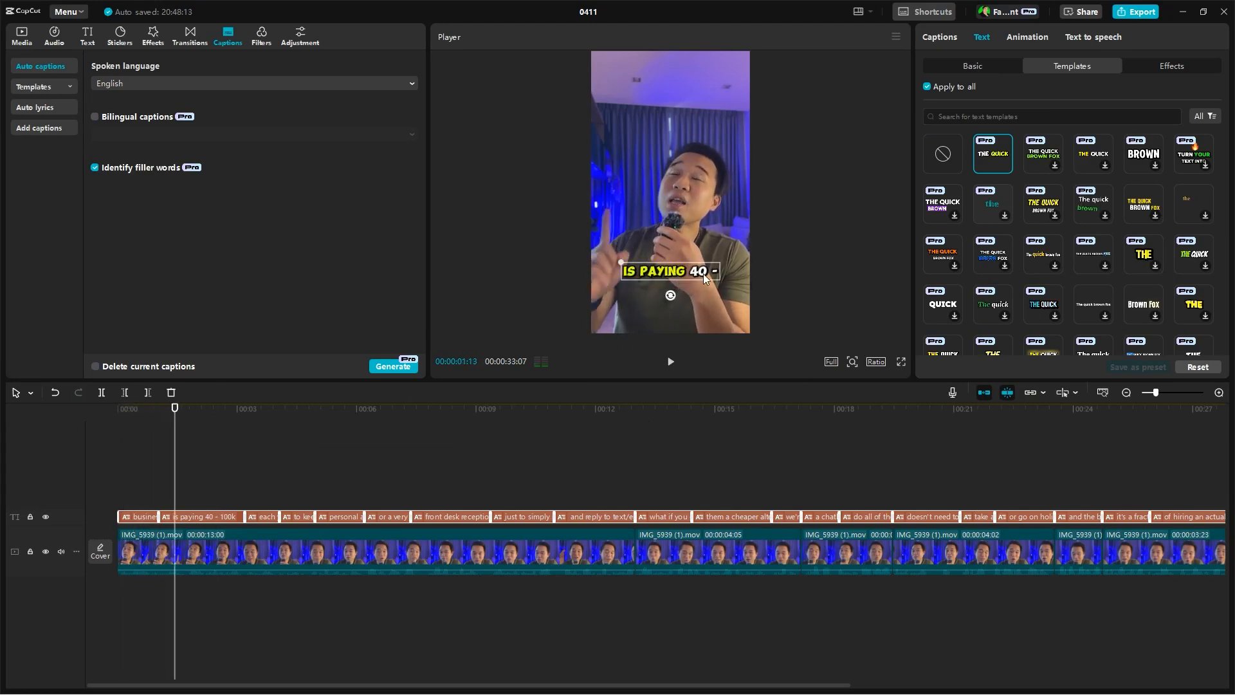
{"action": "key", "text": "space"}
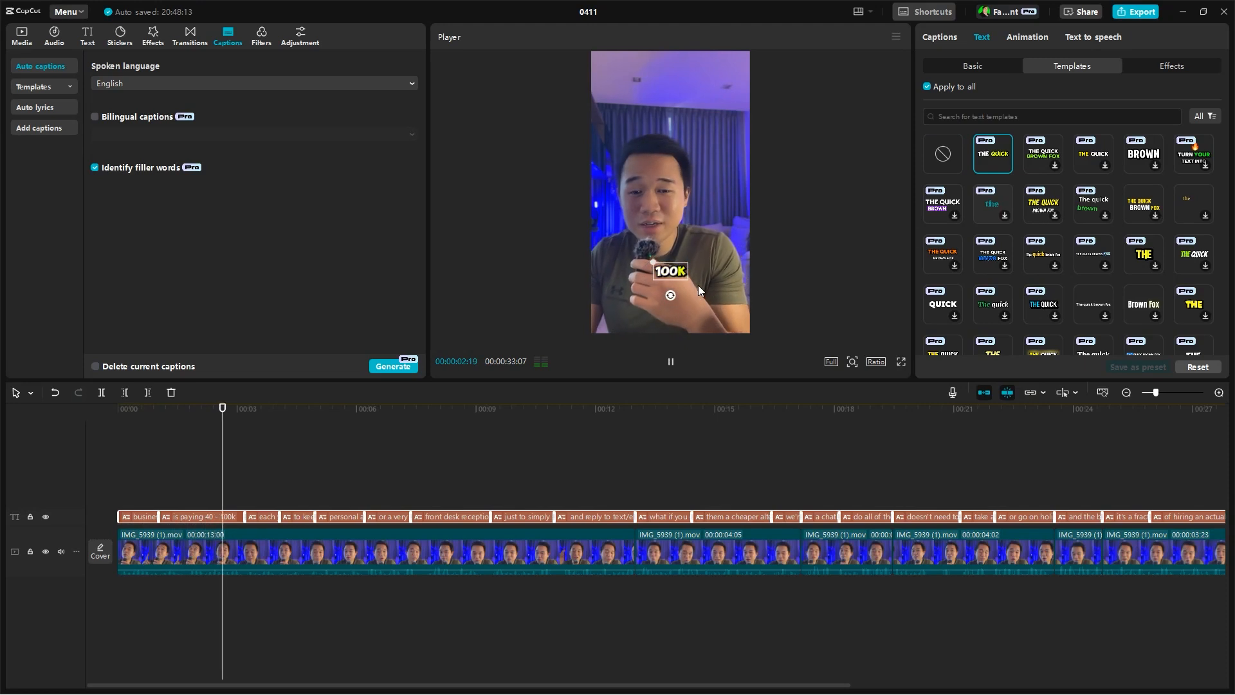
{"action": "key", "text": "space"}
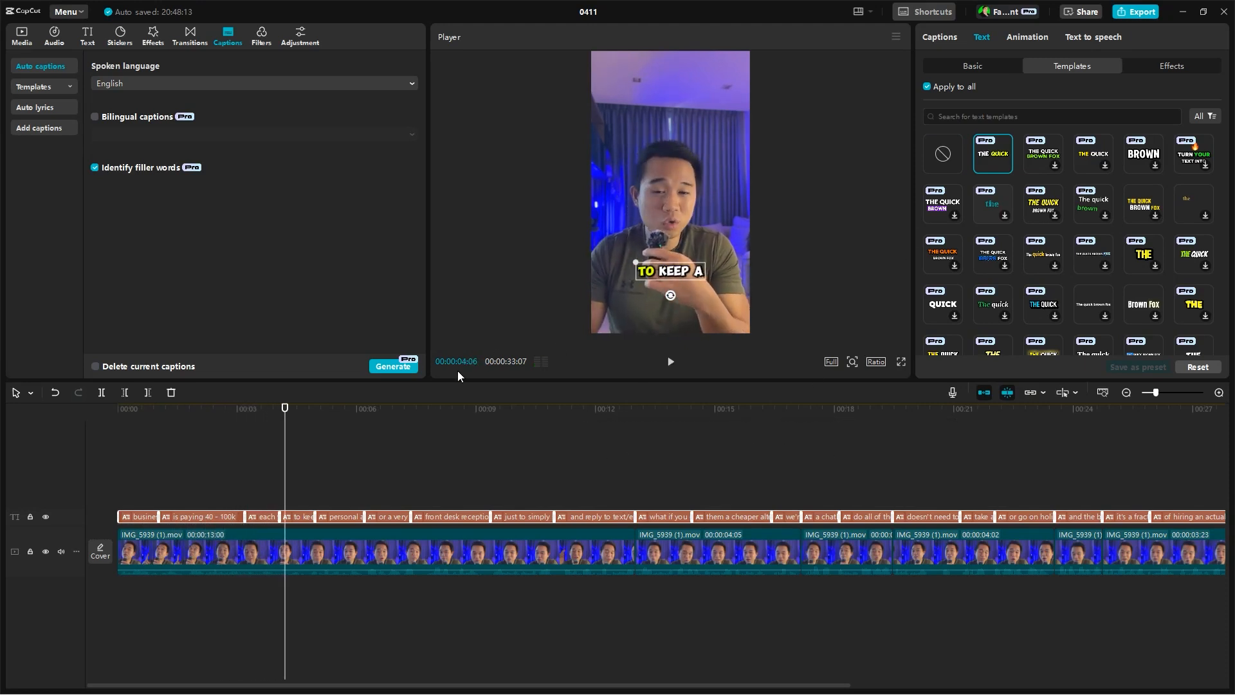
Try other text templates, apply the uppercase one with a blue word highlight to all captions, and play the video from the start
{"action": "left_click_drag", "start_coordinate": [269, 415], "coordinate": [246, 417]}
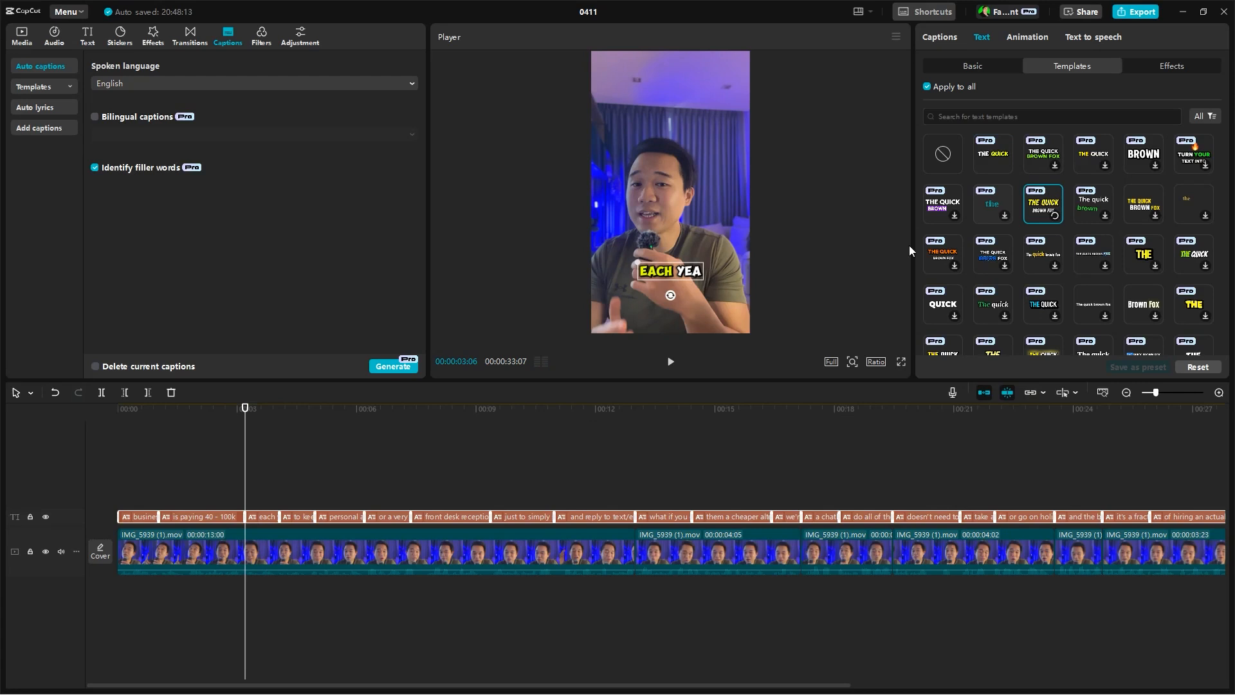
{"action": "left_click", "coordinate": [1043, 254]}
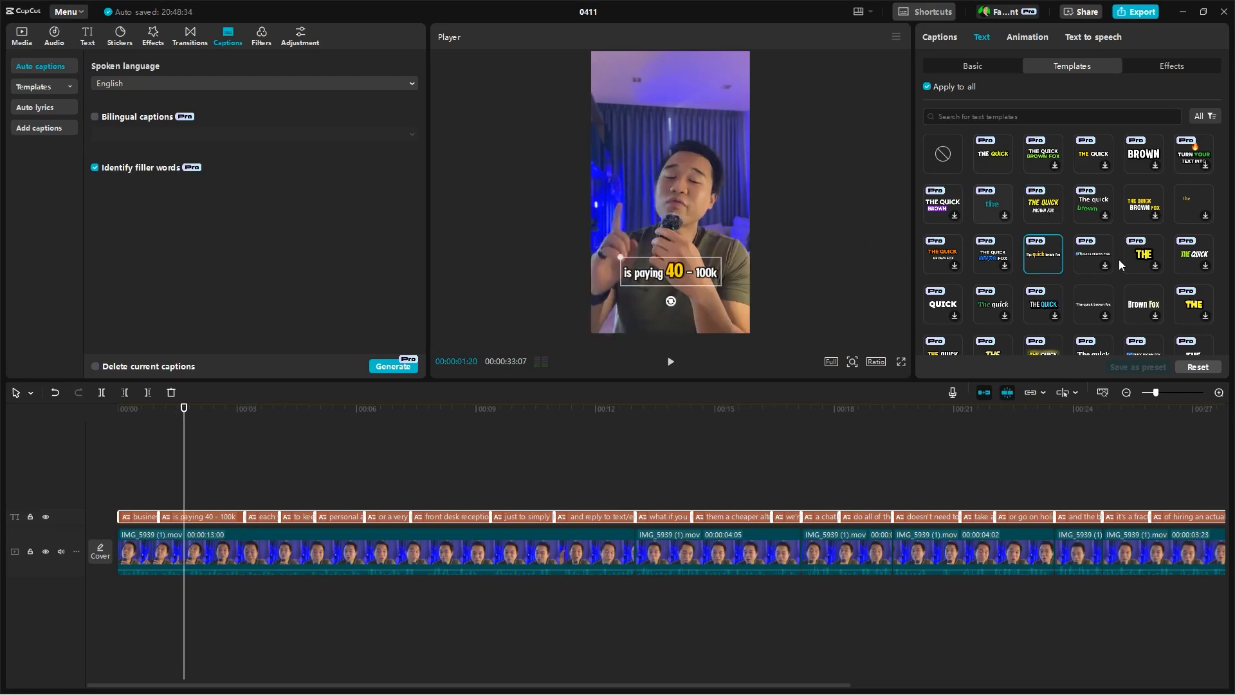
{"action": "scroll", "coordinate": [1132, 288], "scroll_direction": "down", "scroll_amount": 2}
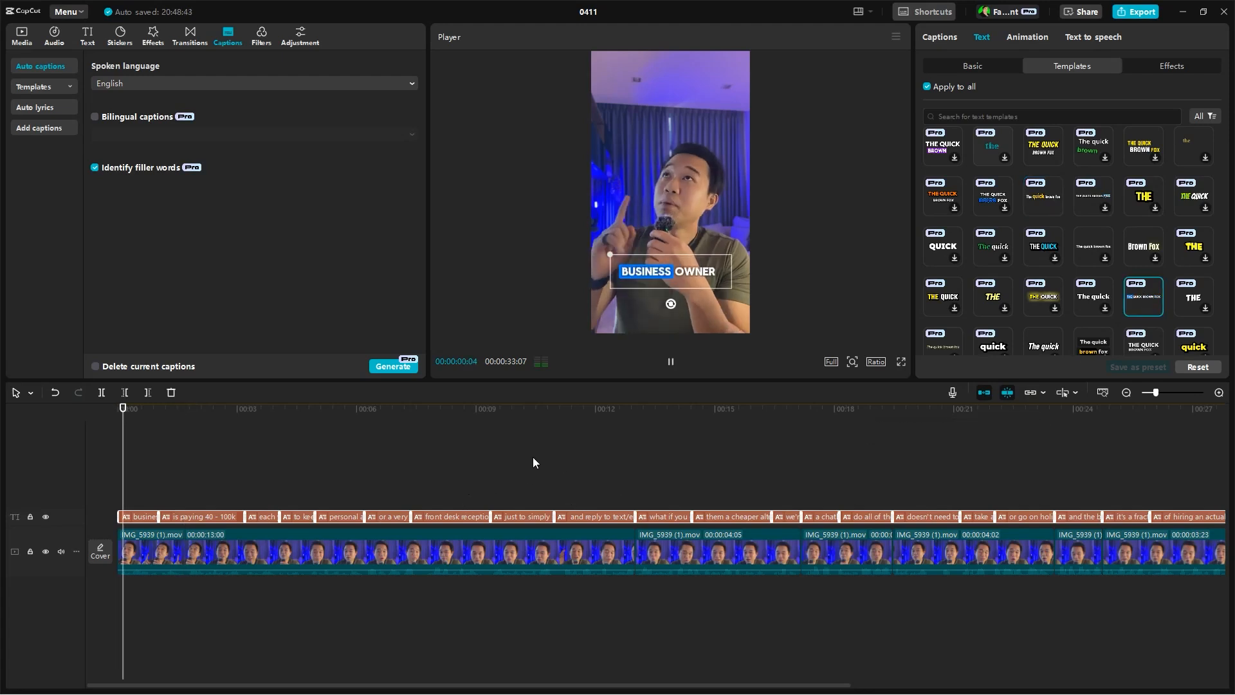
{"action": "key", "text": "space"}
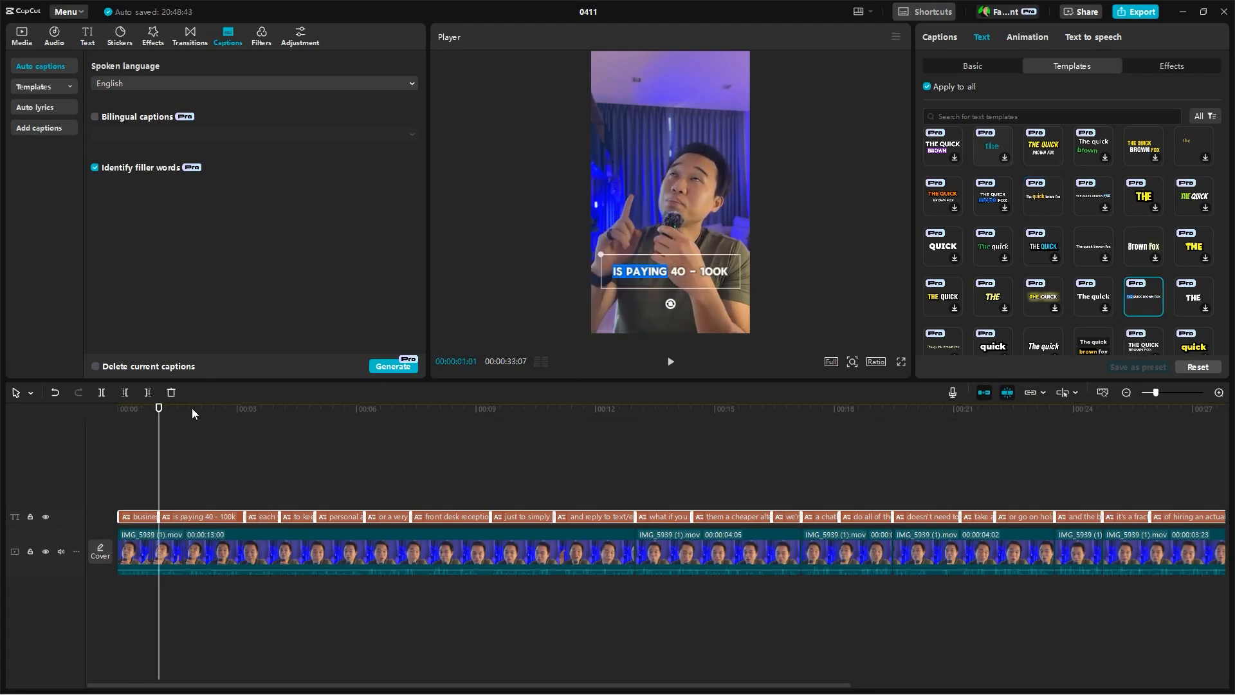
{"action": "left_click", "coordinate": [119, 408]}
{"action": "key", "text": "space"}
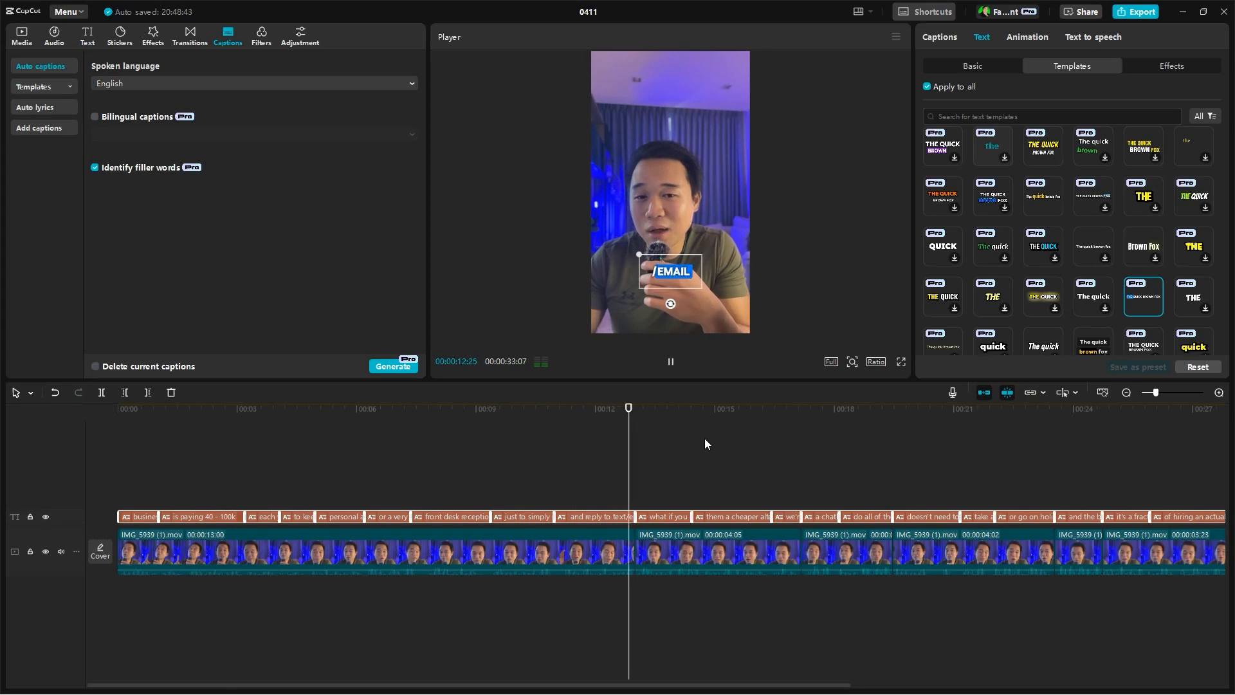
{"action": "scroll", "coordinate": [704, 438], "scroll_direction": "down", "scroll_amount": 3}
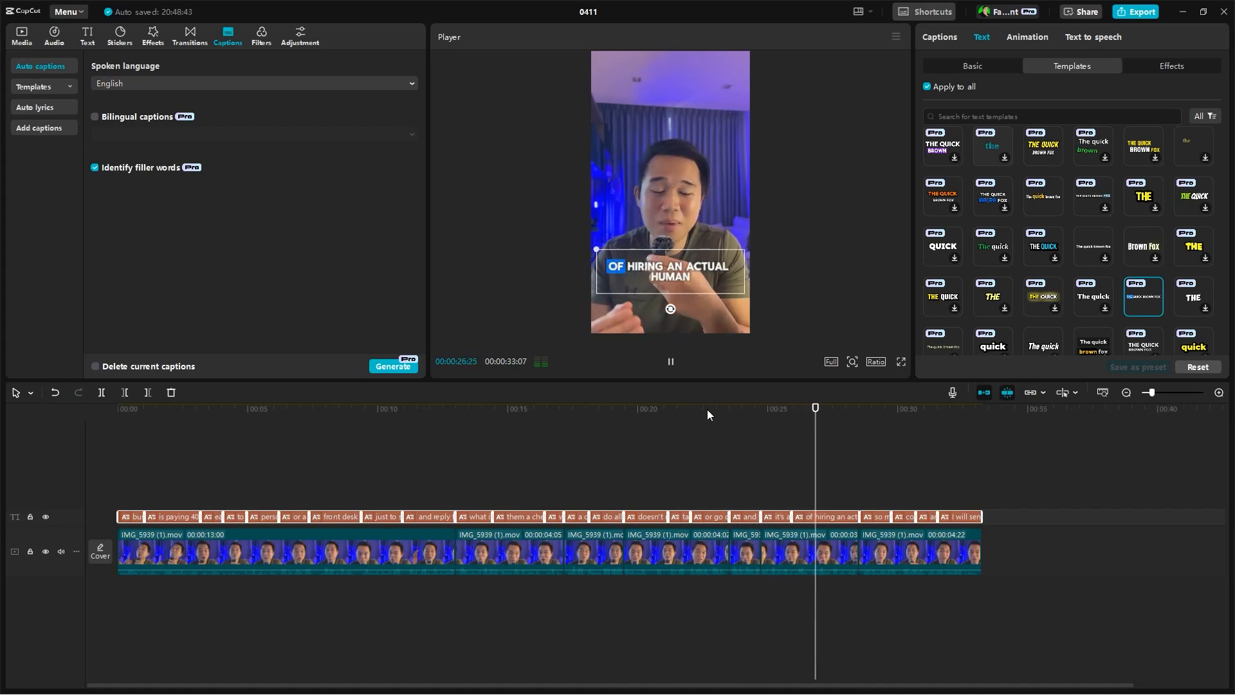
Replay the "it's a fraction of the cost" and "of hiring an actual human" captions to check their timing against the speech
{"action": "left_click", "coordinate": [779, 414]}
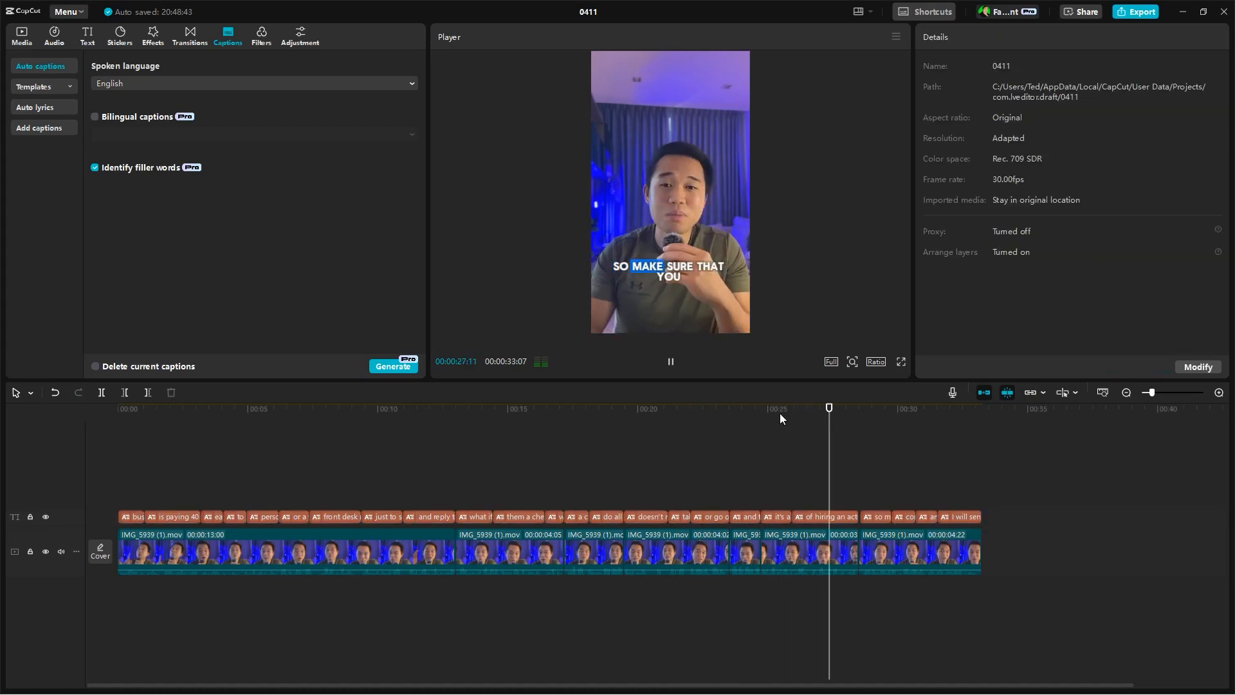
{"action": "left_click", "coordinate": [769, 413]}
{"action": "key", "text": "space"}
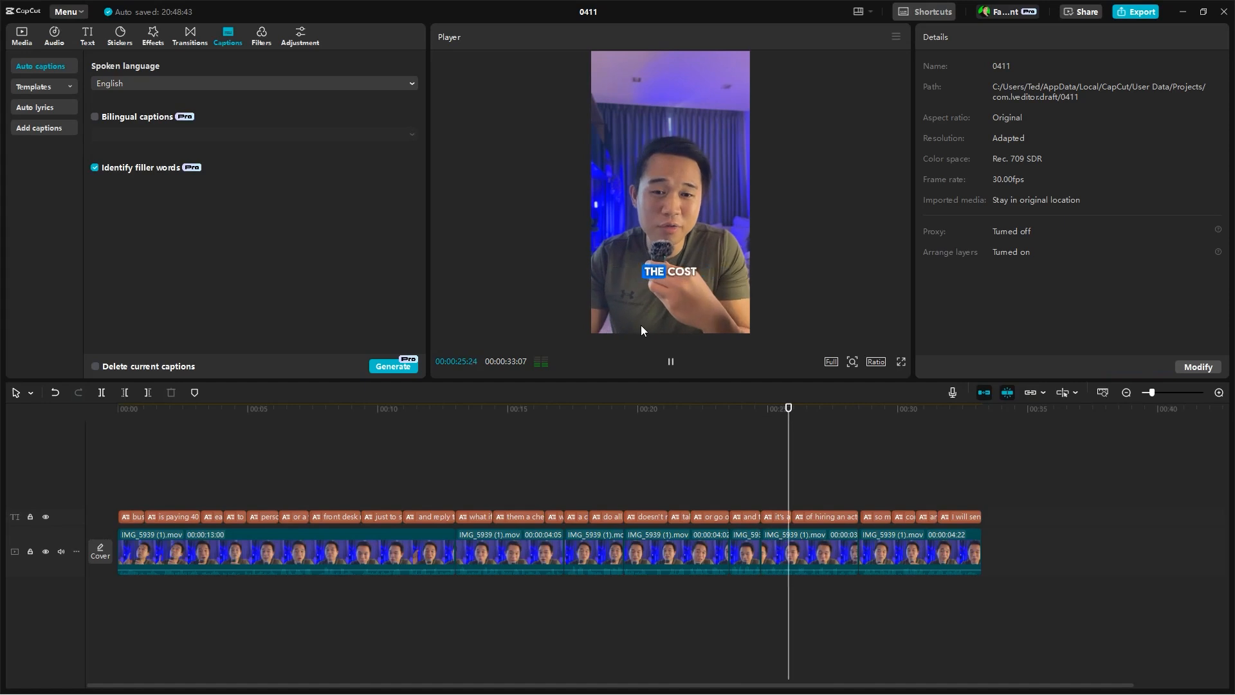
{"action": "key", "text": "space"}
{"action": "left_click_drag", "start_coordinate": [781, 415], "coordinate": [796, 416]}
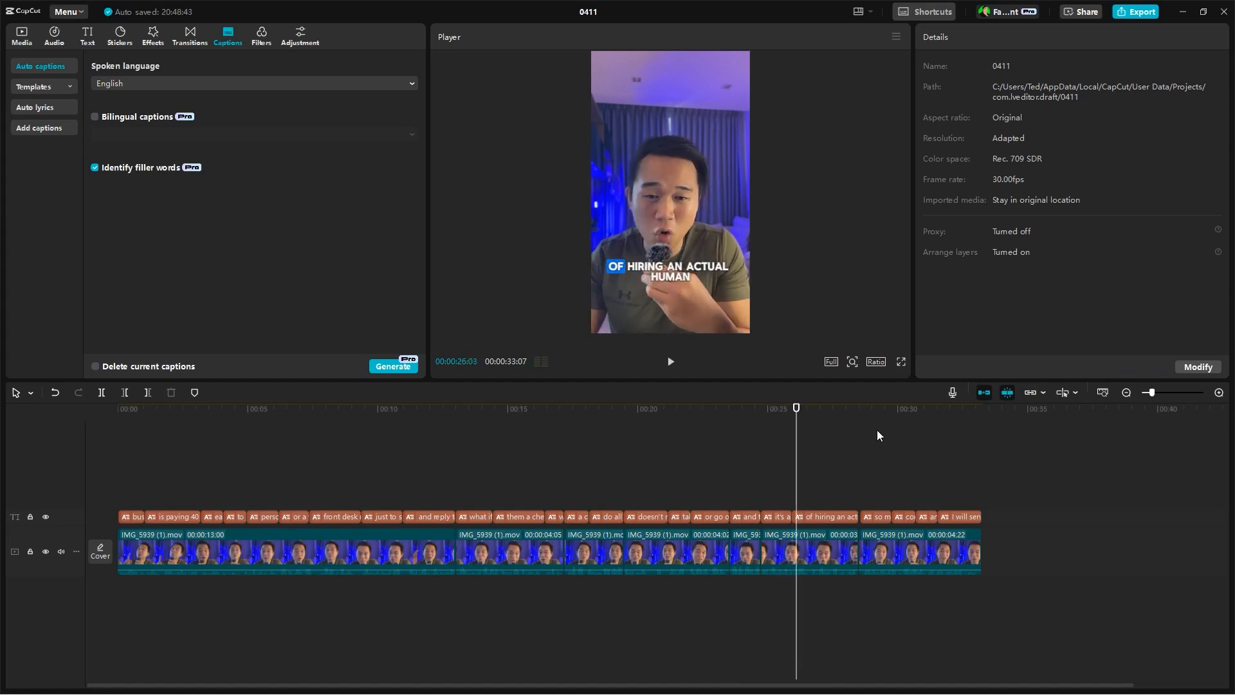
{"action": "scroll", "coordinate": [877, 430], "scroll_direction": "up", "scroll_amount": 5}
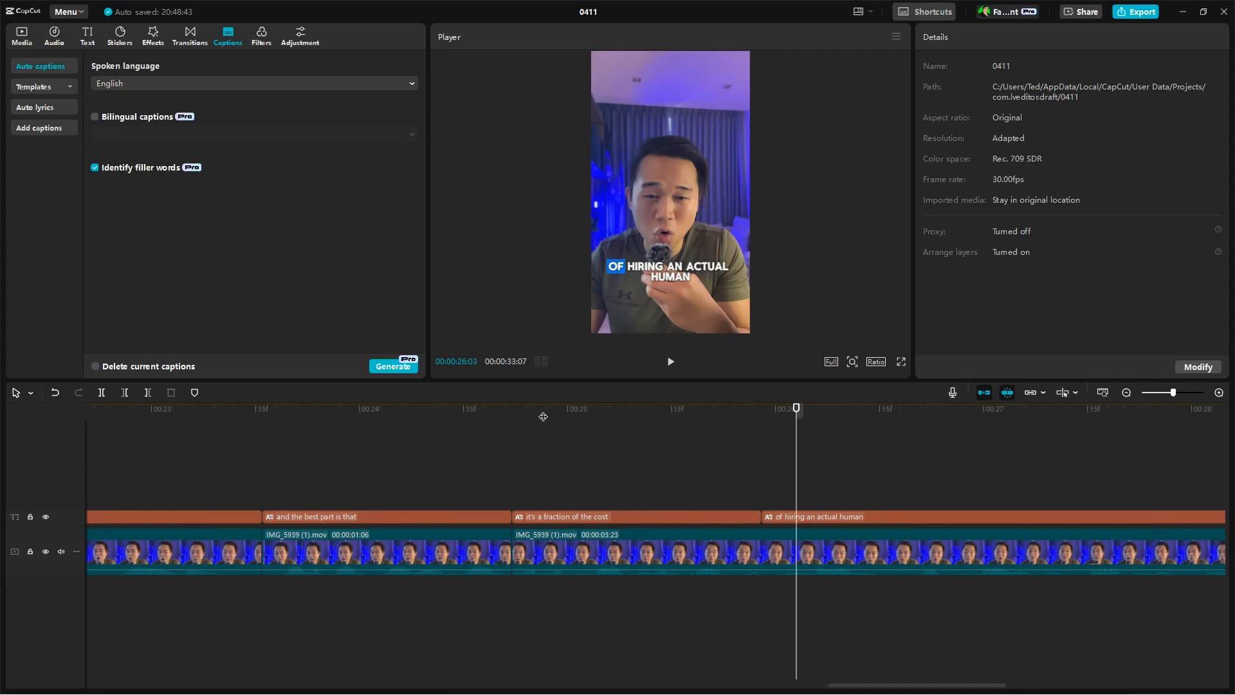
{"action": "left_click_drag", "start_coordinate": [543, 416], "coordinate": [431, 427]}
{"action": "key", "text": "space"}
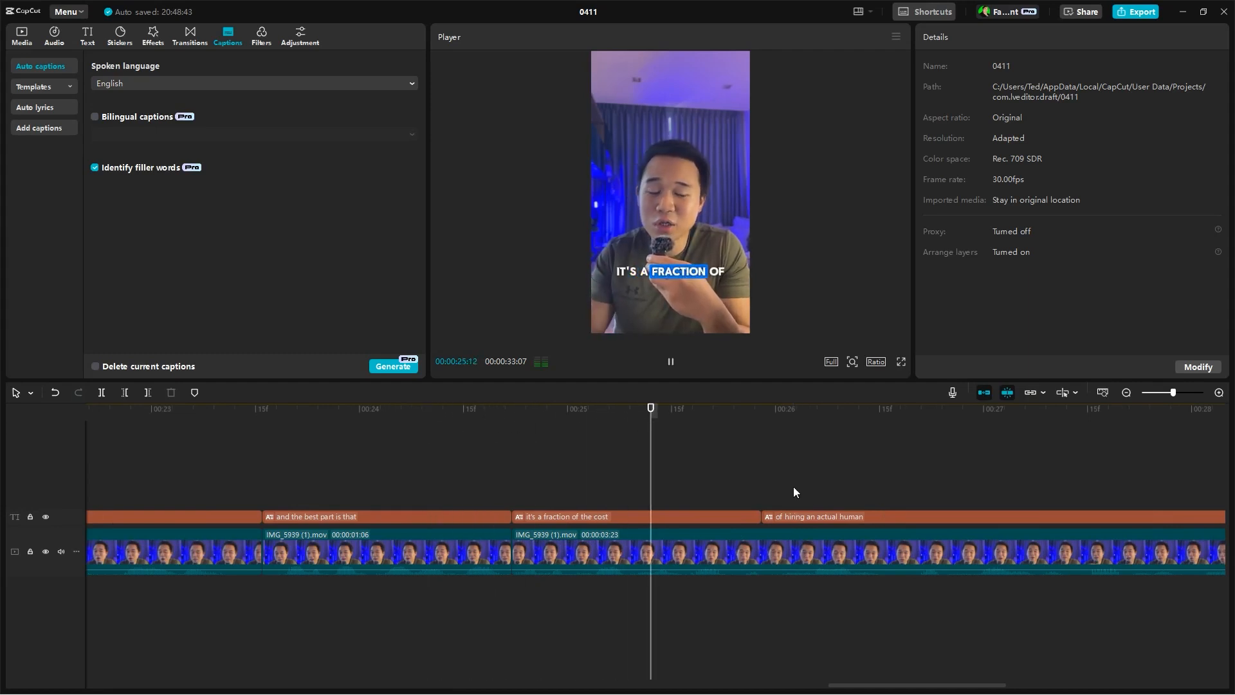
{"action": "key", "text": "space"}
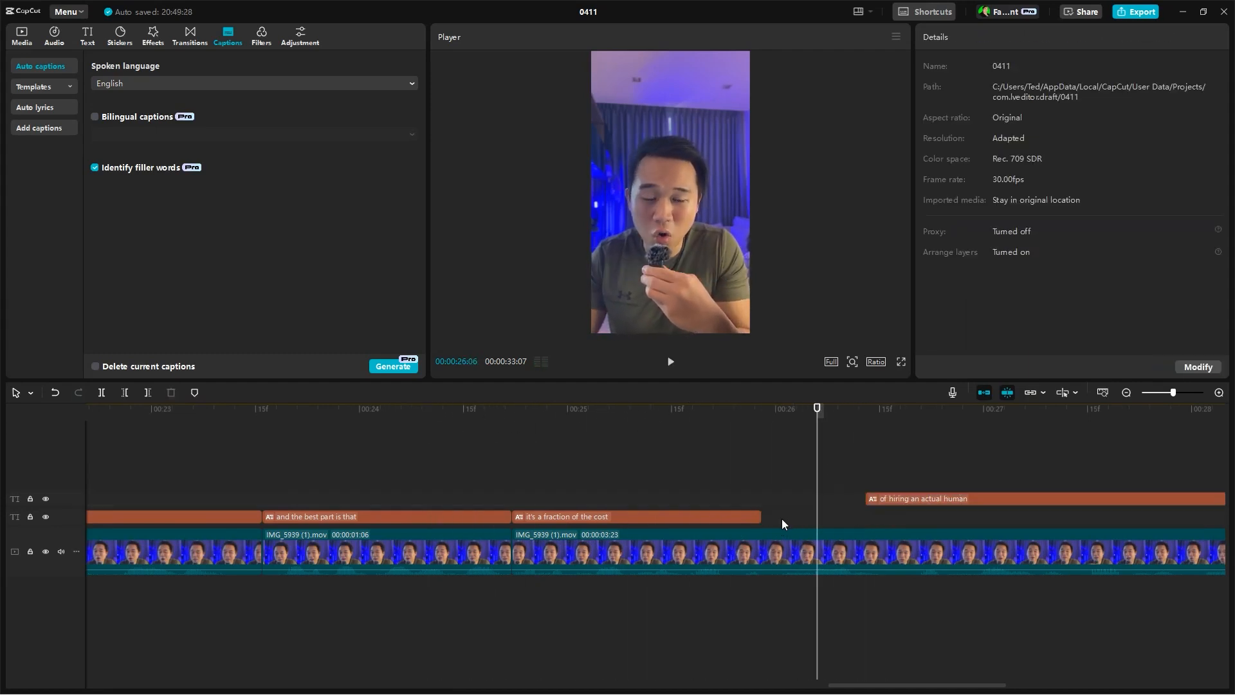
Undo the caption move, trim the start of "of hiring an actual human" to about 00:00:26:13, and extend the preceding caption to meet it
{"action": "left_click", "coordinate": [782, 518]}
{"action": "key", "text": "ctrl+z"}
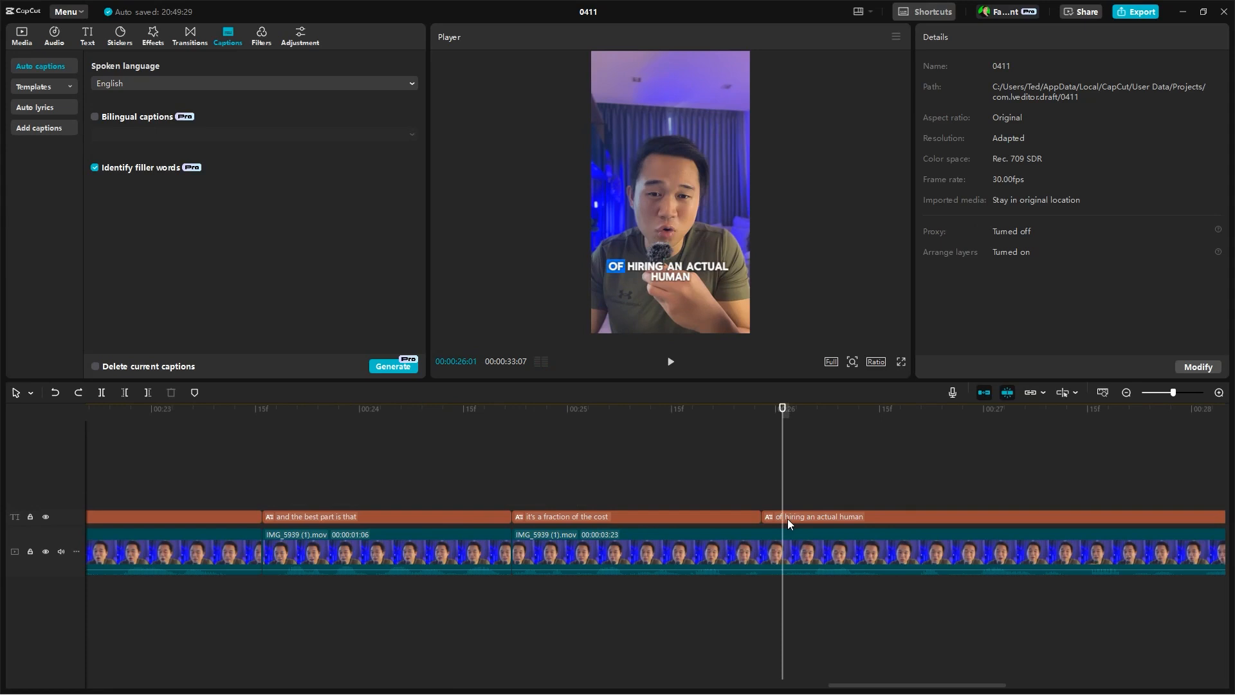
{"action": "left_click", "coordinate": [786, 519]}
{"action": "left_click_drag", "start_coordinate": [764, 518], "coordinate": [855, 516]}
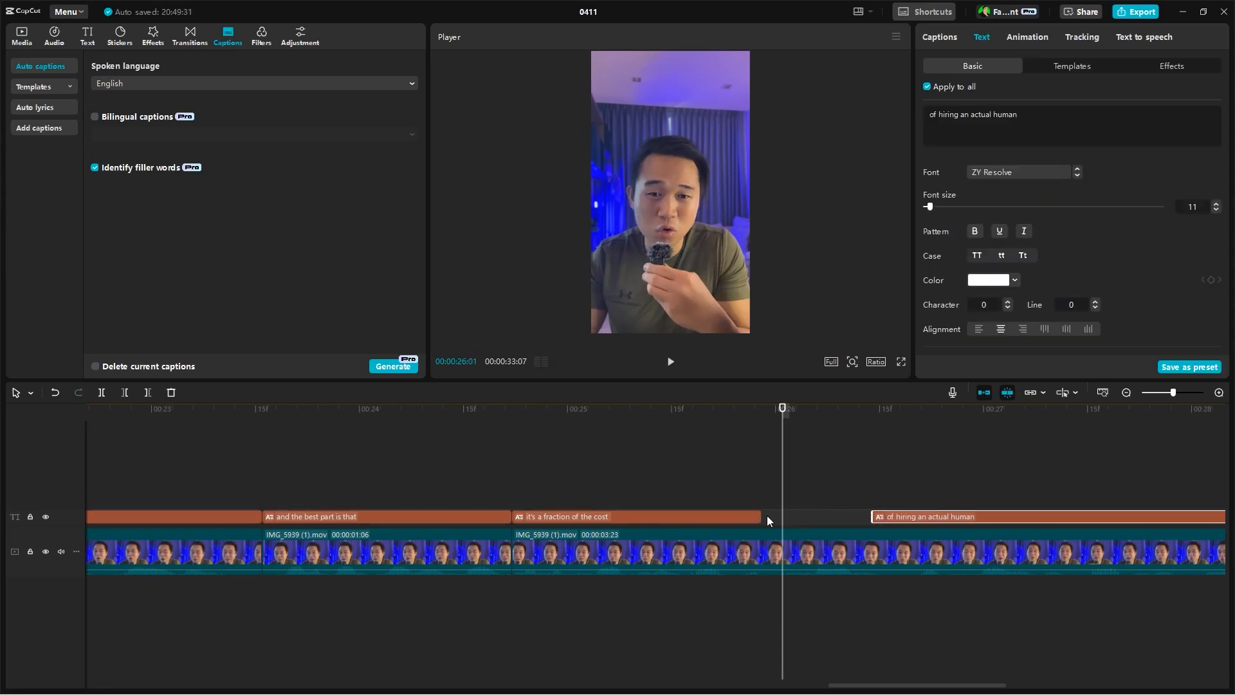
{"action": "left_click_drag", "start_coordinate": [764, 519], "coordinate": [873, 516]}
{"action": "left_click", "coordinate": [657, 411]}
{"action": "key", "text": "space"}
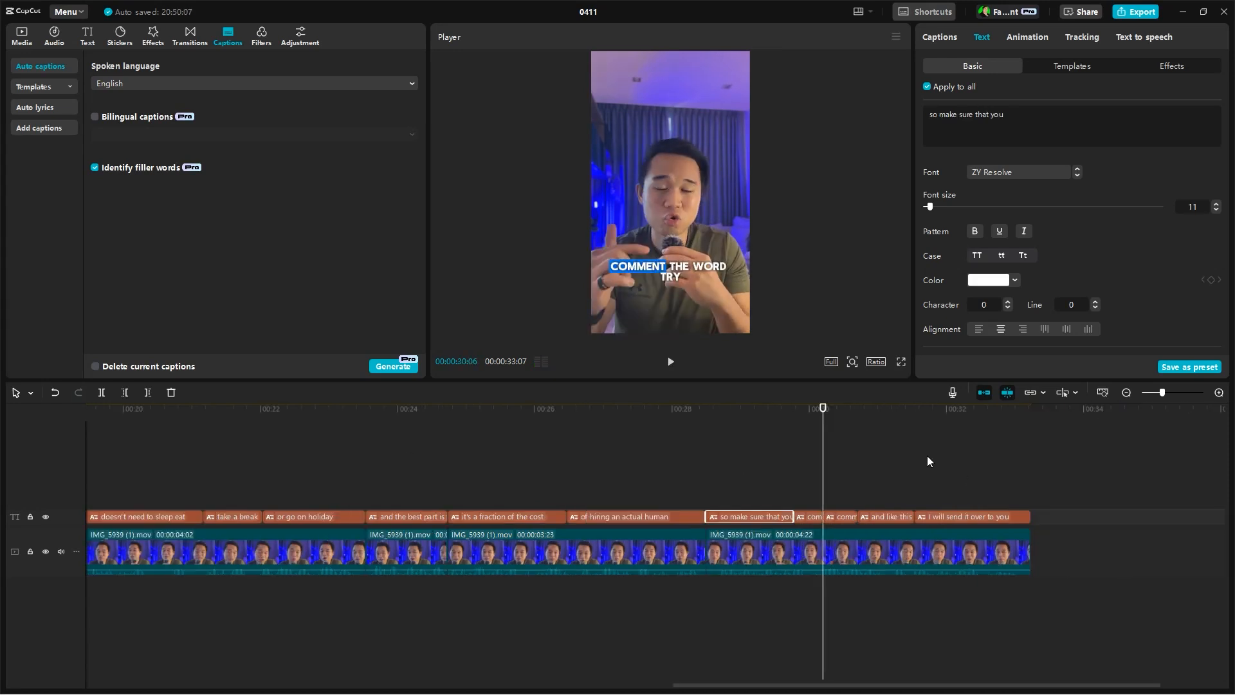
Replay the split "comment the word try" captions around 00:00:30 and delete the second one
{"action": "left_click", "coordinate": [928, 461]}
{"action": "left_click", "coordinate": [830, 412]}
{"action": "key", "text": "space"}
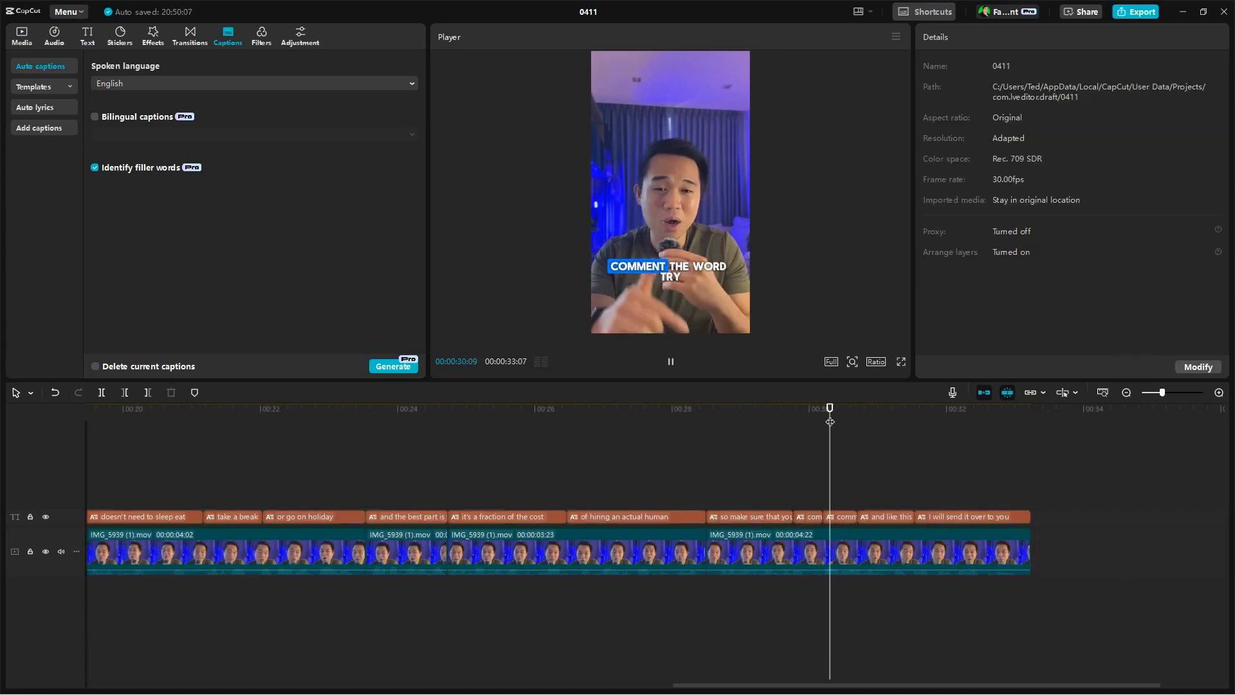
{"action": "left_click", "coordinate": [813, 415]}
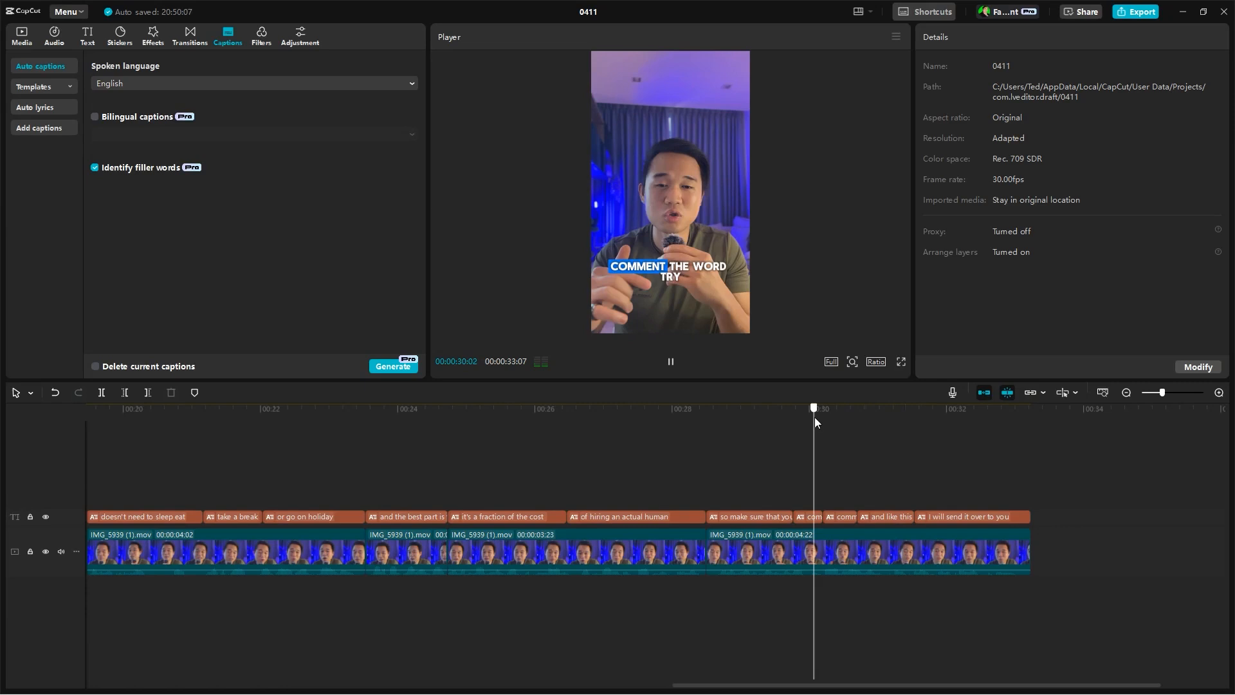
{"action": "left_click", "coordinate": [810, 423]}
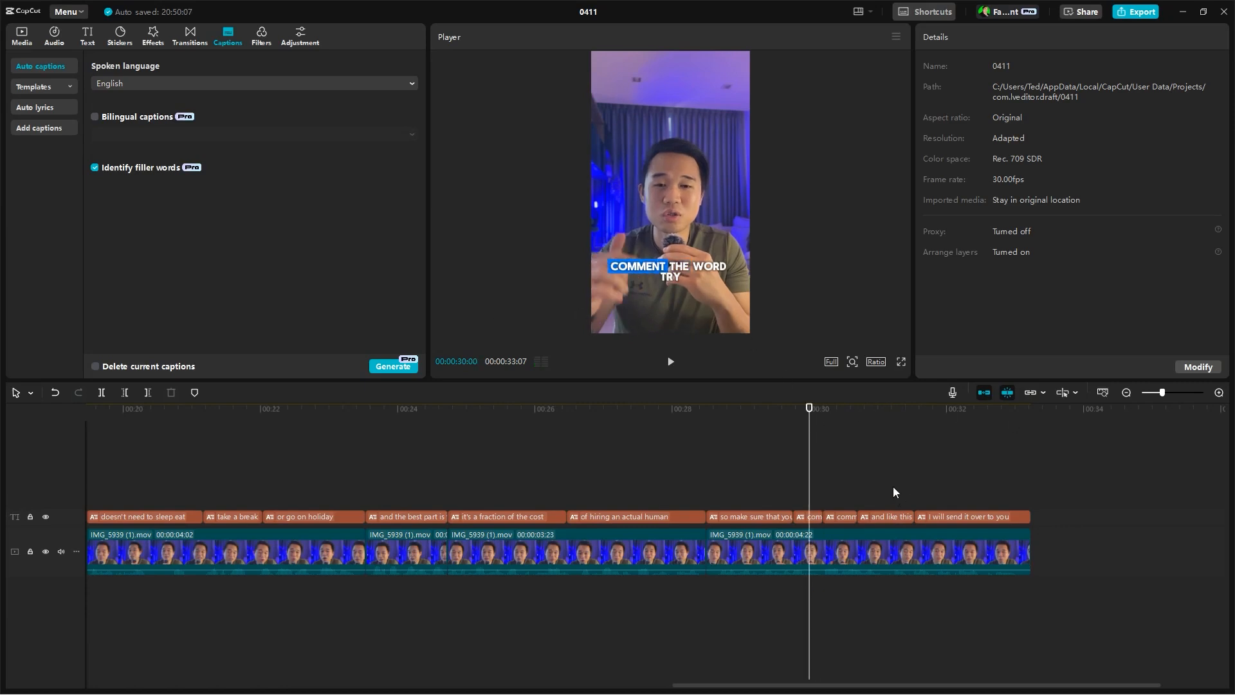
{"action": "key", "text": "space"}
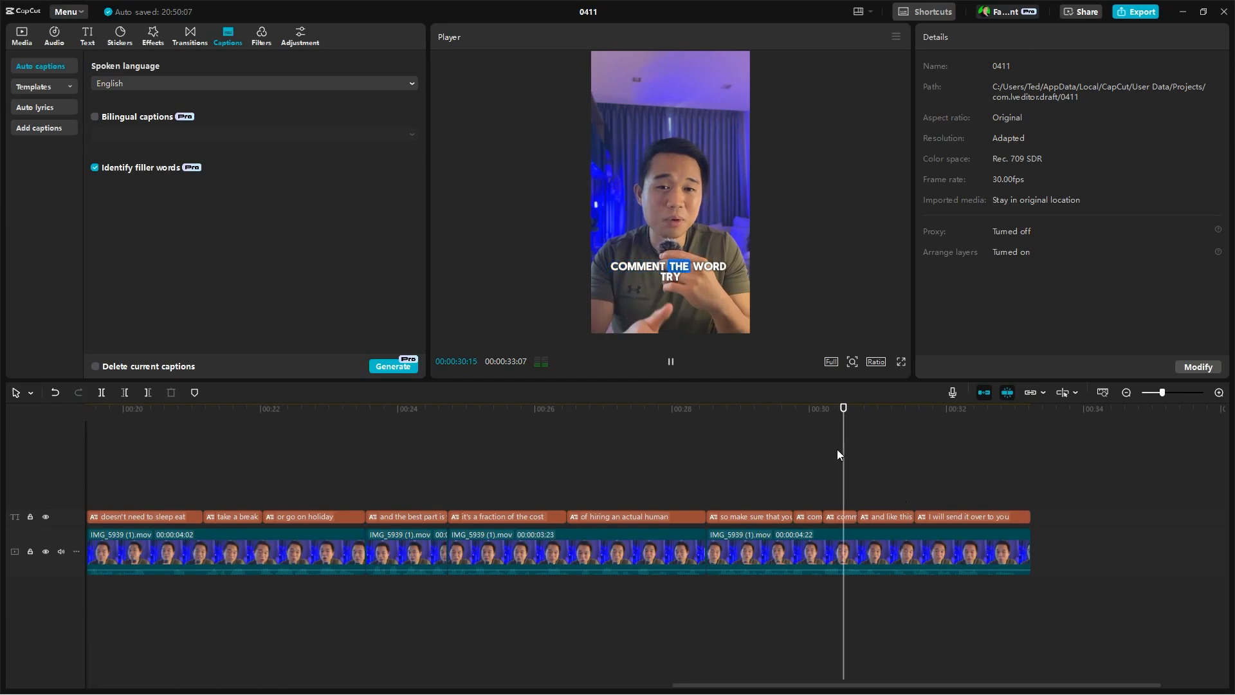
{"action": "mouse_move", "coordinate": [813, 425]}
{"action": "left_mouse_down"}
{"action": "mouse_move", "coordinate": [802, 423]}
{"action": "mouse_move", "coordinate": [848, 424]}
{"action": "mouse_move", "coordinate": [823, 424]}
{"action": "left_mouse_up"}
{"action": "left_click", "coordinate": [832, 514]}
{"action": "key", "text": "Delete"}
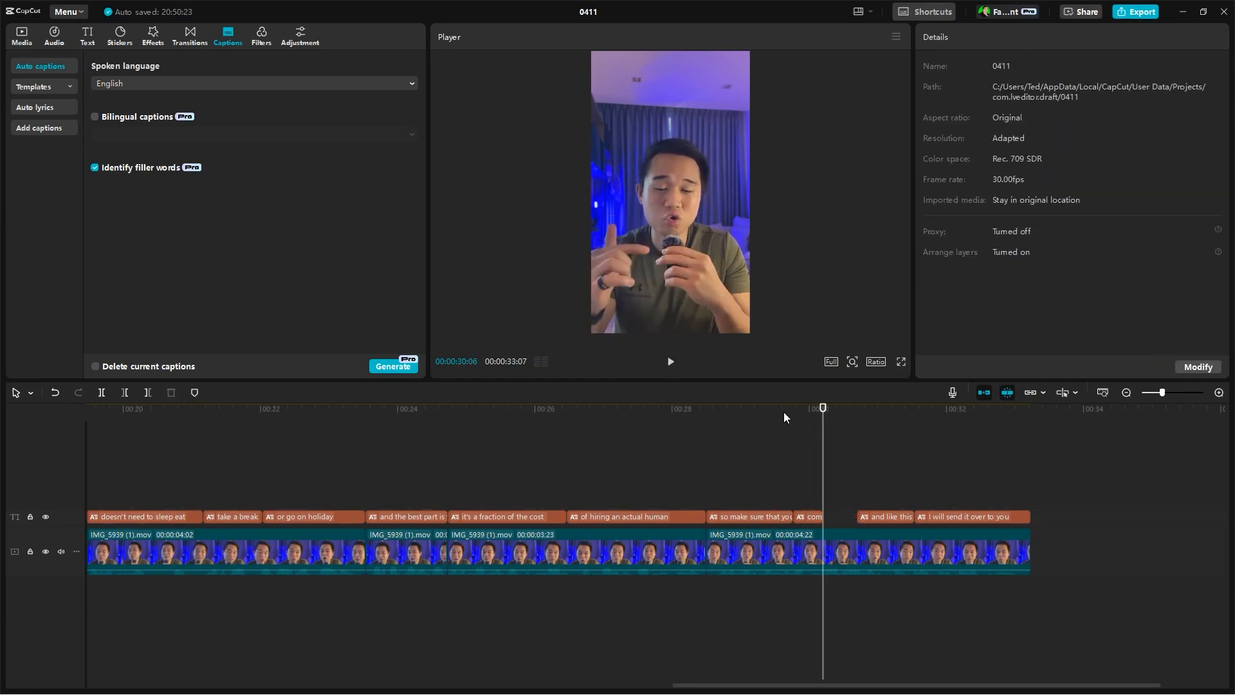
Extend the remaining "comment the word try" caption toward the following caption and shorten its text to "comment the word"
{"action": "left_click", "coordinate": [785, 415]}
{"action": "key", "text": "space"}
{"action": "left_click", "coordinate": [783, 419]}
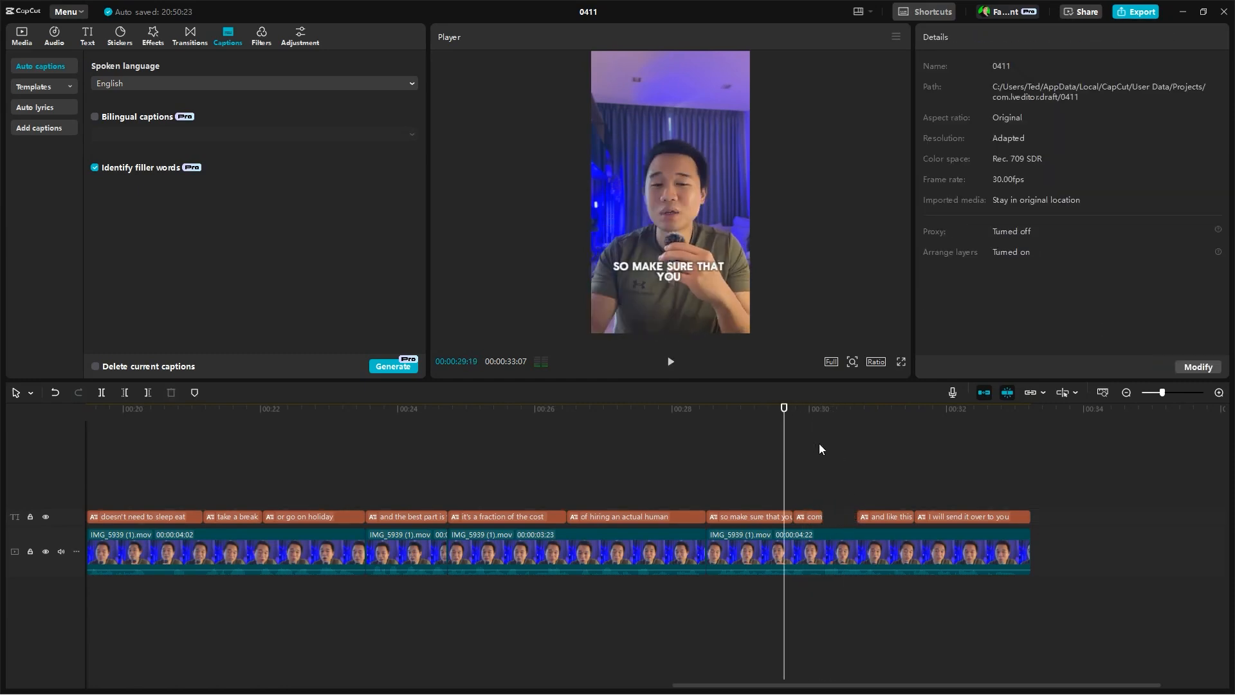
{"action": "left_click", "coordinate": [823, 515]}
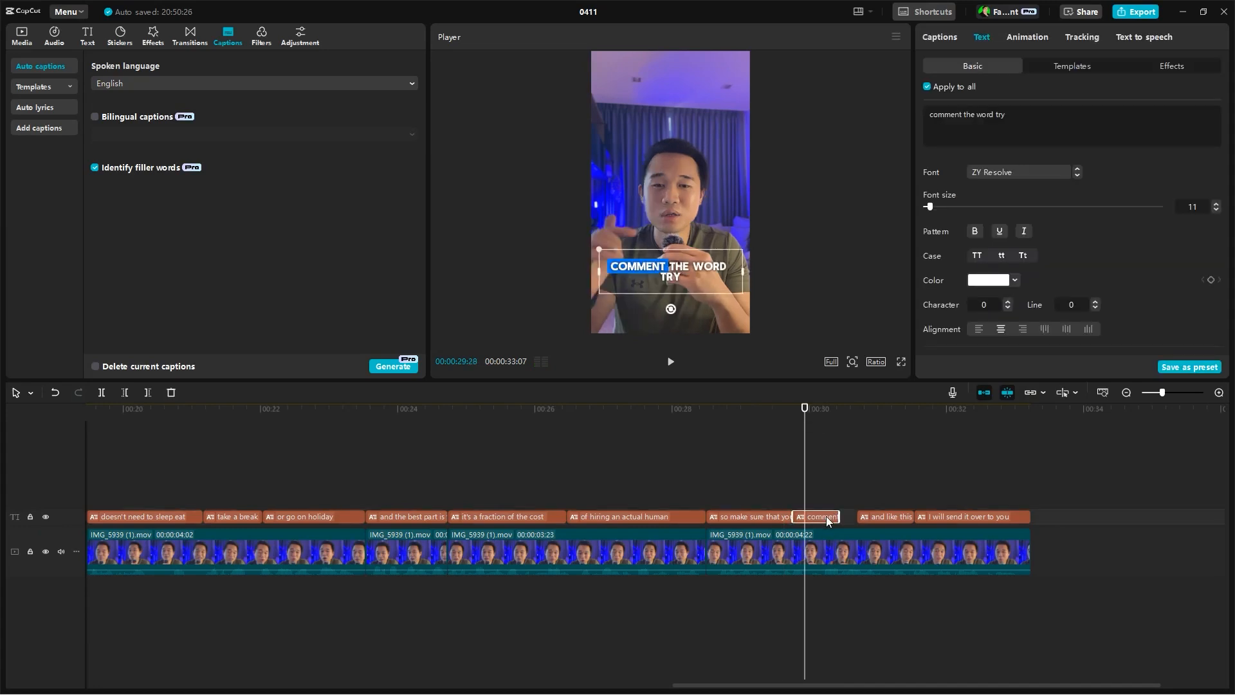
{"action": "key", "text": "BackSpace"}
{"action": "key", "text": "BackSpace"}
{"action": "key", "text": "BackSpace"}
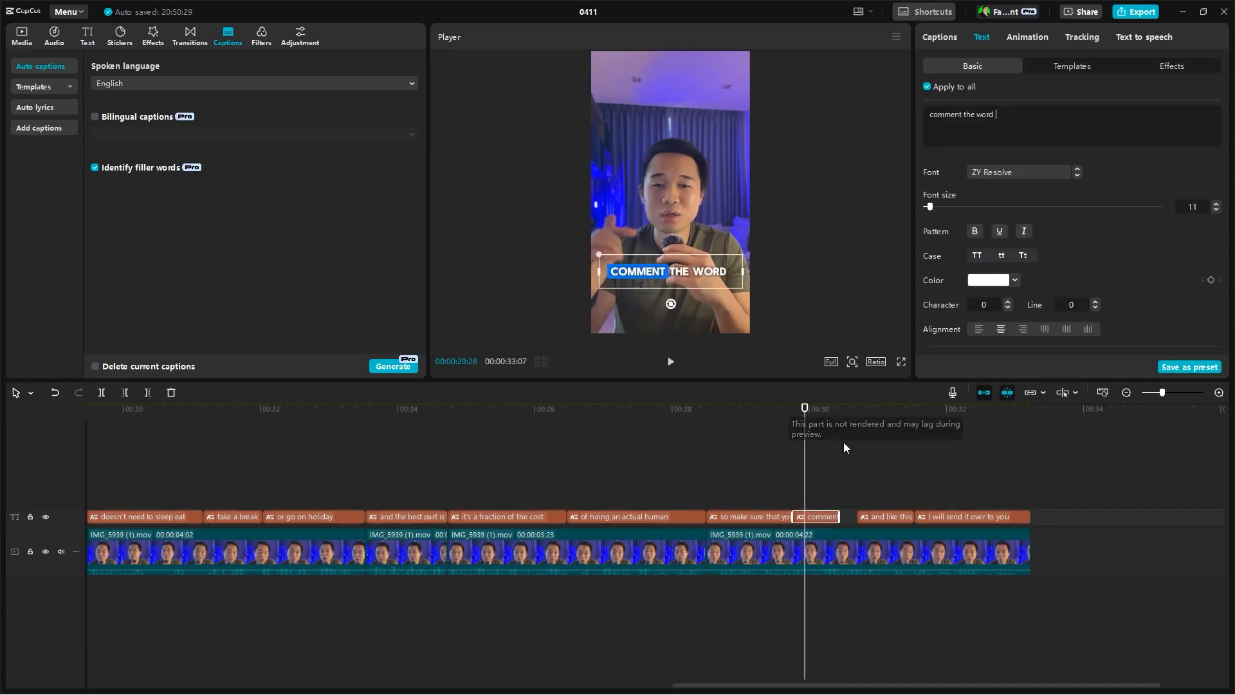
Add a default text clip above the captions at about 00:00:30 and change its text to "TRY"
{"action": "left_click", "coordinate": [858, 470]}
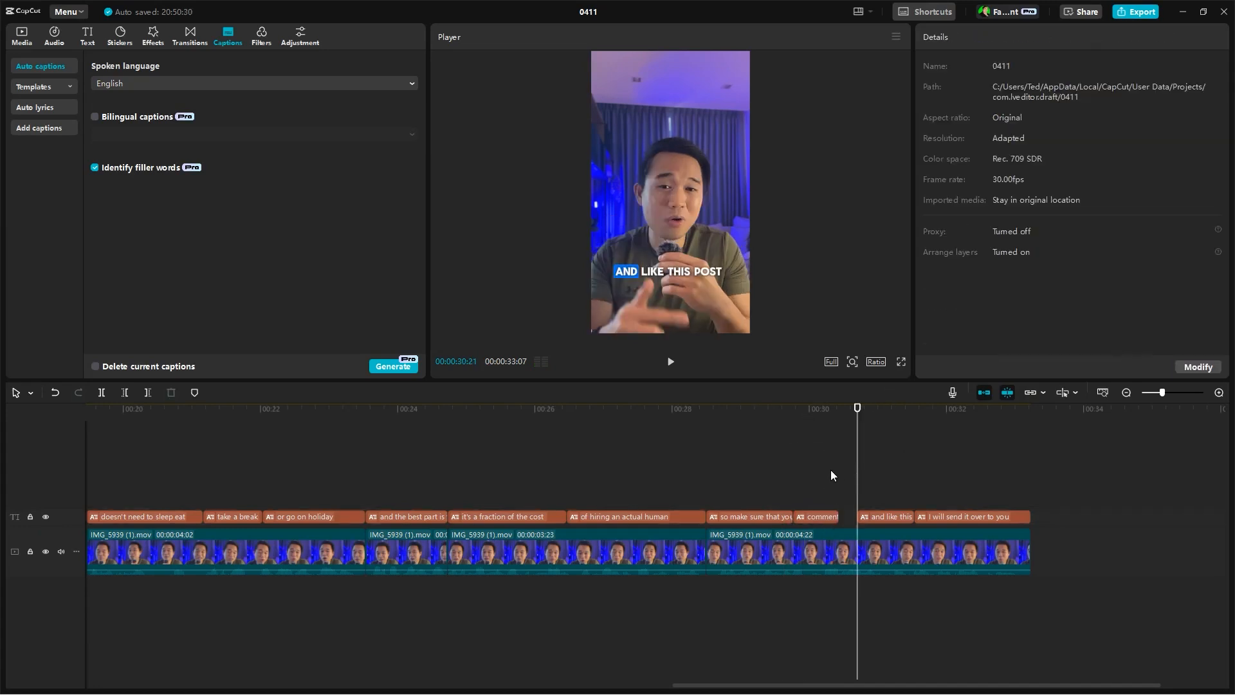
{"action": "left_click", "coordinate": [826, 414]}
{"action": "left_click", "coordinate": [88, 39]}
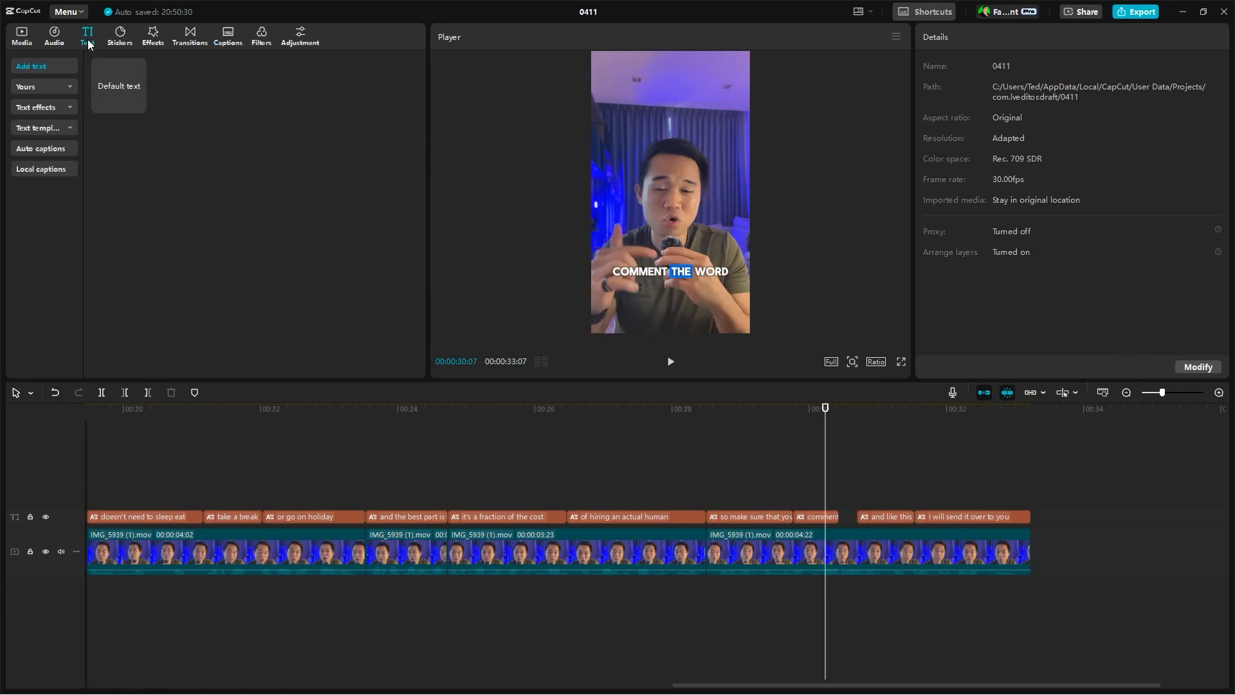
{"action": "left_click_drag", "start_coordinate": [148, 97], "coordinate": [799, 496]}
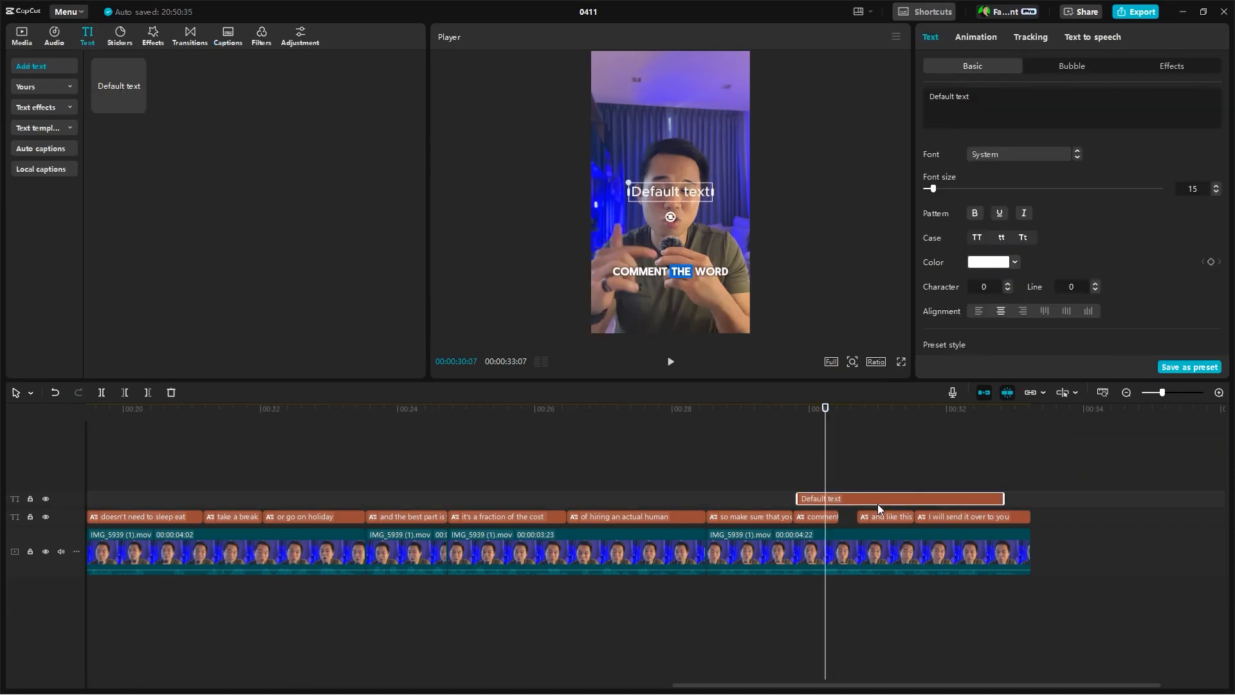
{"action": "left_click", "coordinate": [979, 37]}
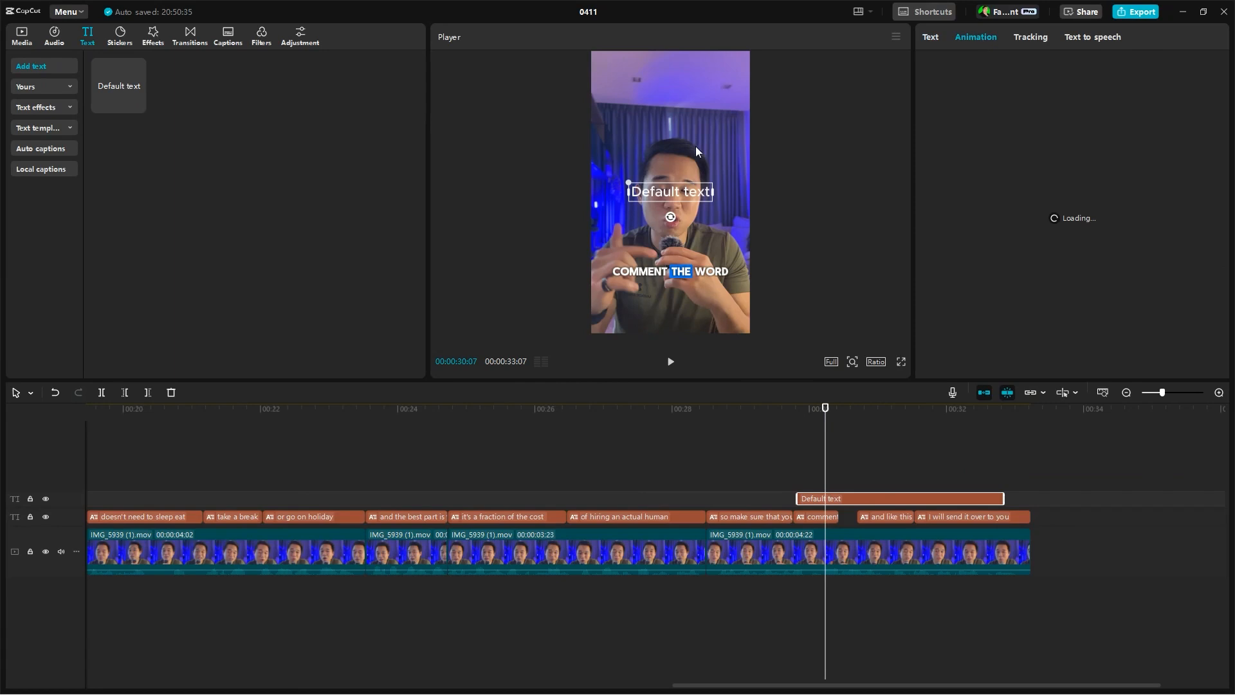
{"action": "type", "text": "try"}
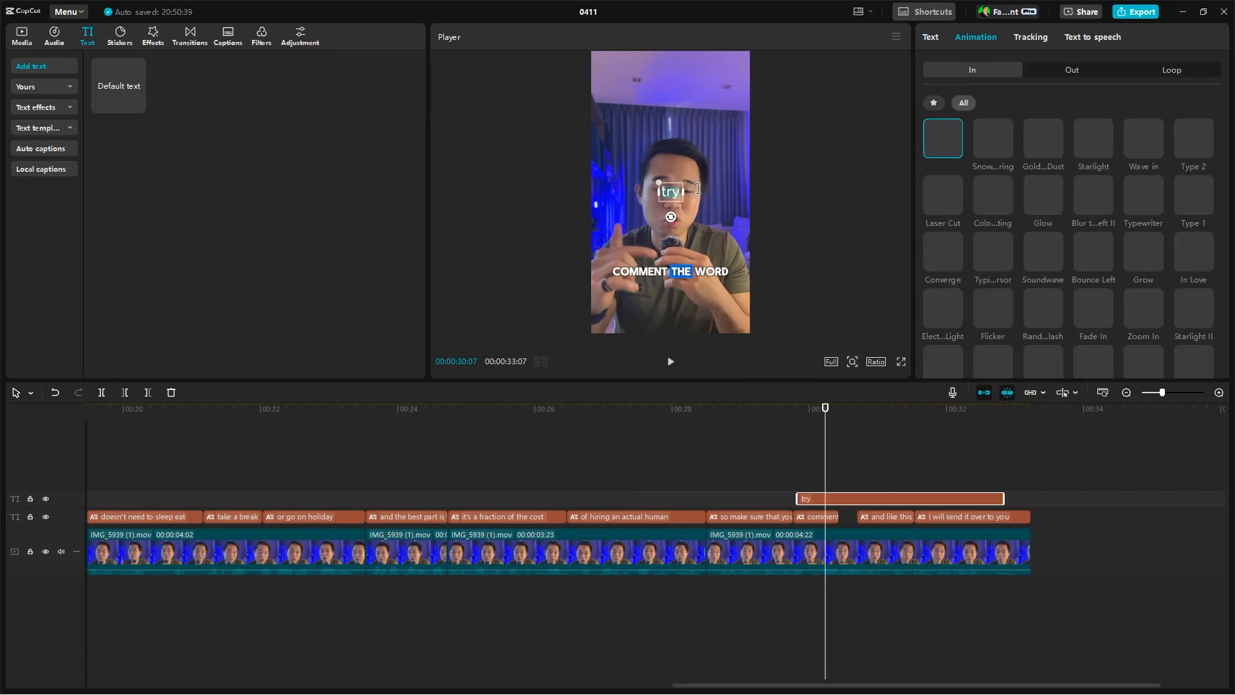
{"action": "type", "text": "TRY"}
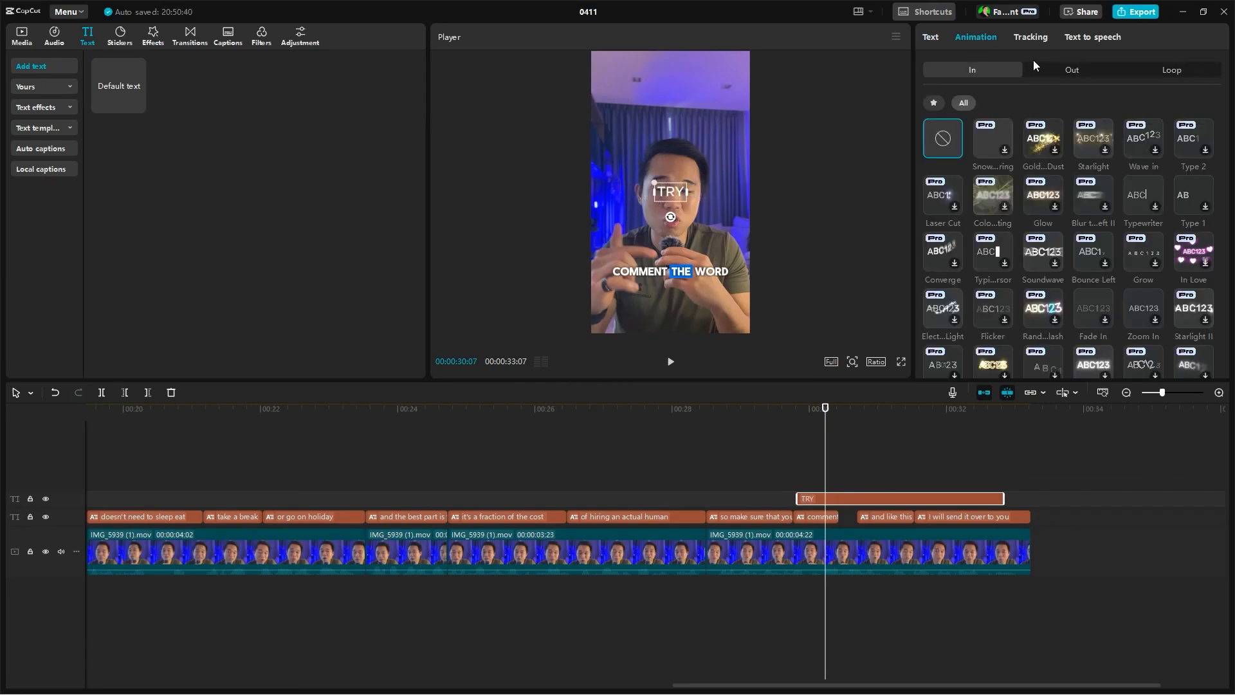
Apply a white shadowed text effect to "TRY", enlarge it to over half the frame width, and centre it just below "COMMENT THE WORD"
{"action": "left_click", "coordinate": [937, 35]}
{"action": "left_click", "coordinate": [1062, 66]}
{"action": "left_click", "coordinate": [1164, 67]}
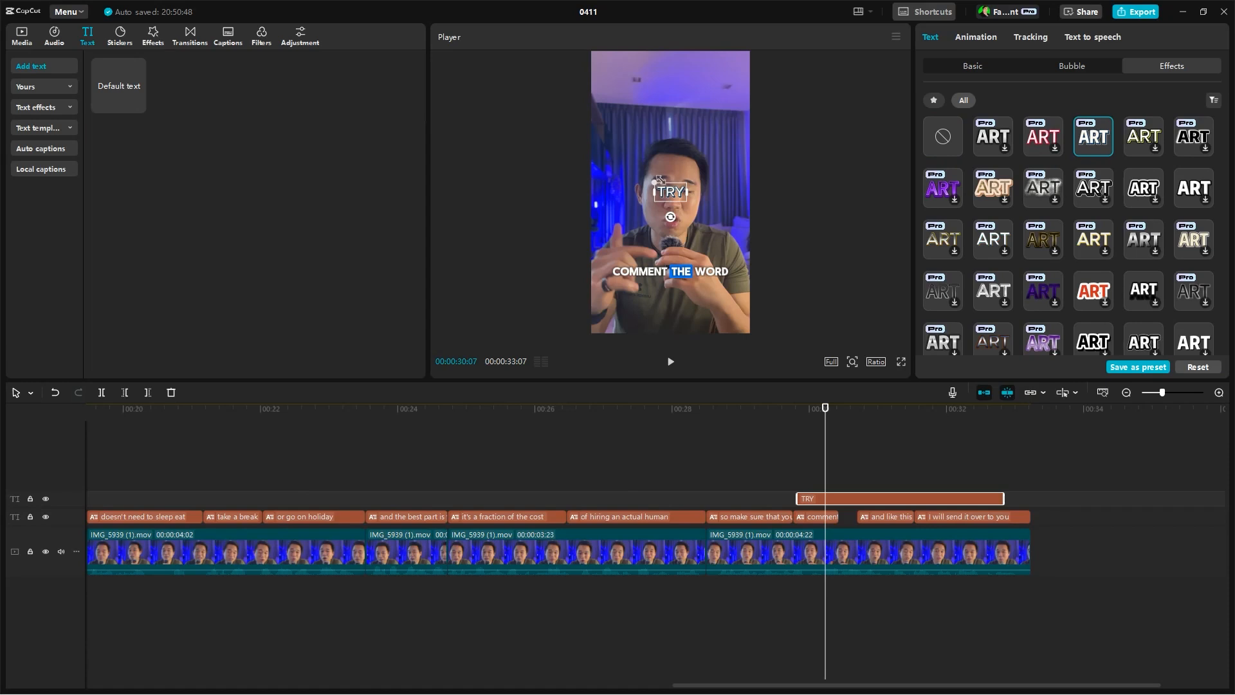
{"action": "left_click_drag", "start_coordinate": [653, 181], "coordinate": [590, 132]}
{"action": "left_click_drag", "start_coordinate": [683, 203], "coordinate": [679, 315]}
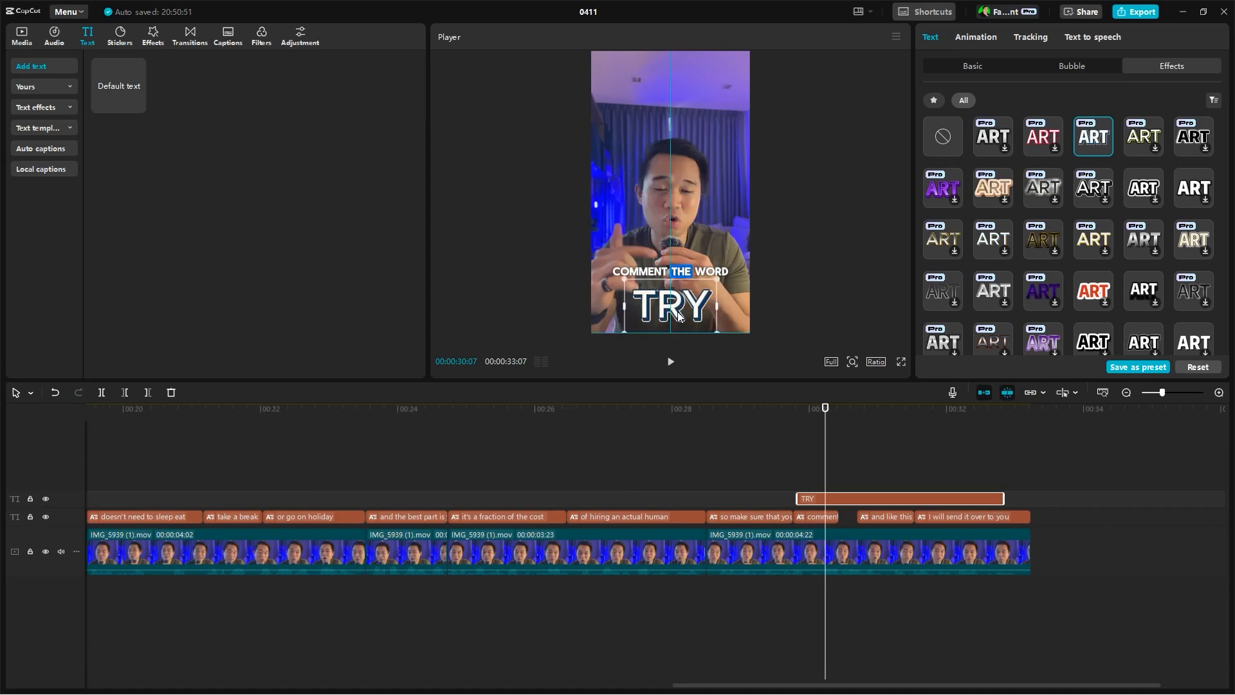
Apply the "Snow...ring" In animation to the "TRY" text and shorten the clip to end where the "and like this" caption begins
{"action": "left_click", "coordinate": [976, 37]}
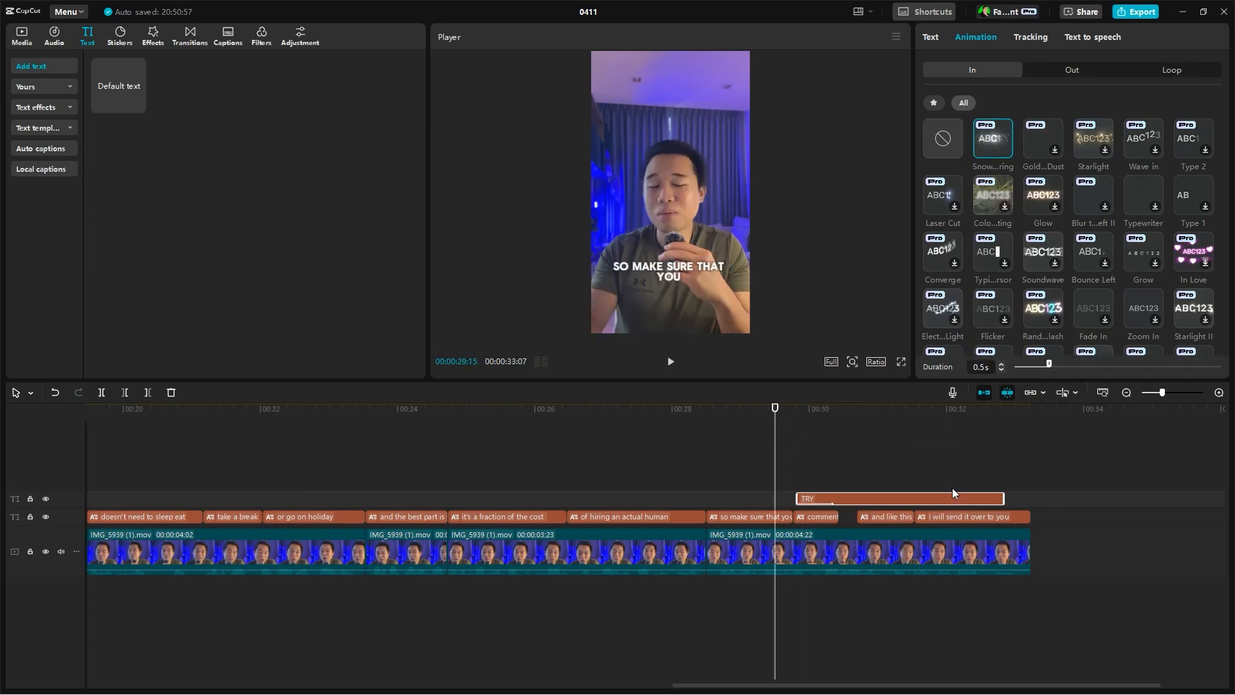
{"action": "left_click_drag", "start_coordinate": [914, 501], "coordinate": [858, 499]}
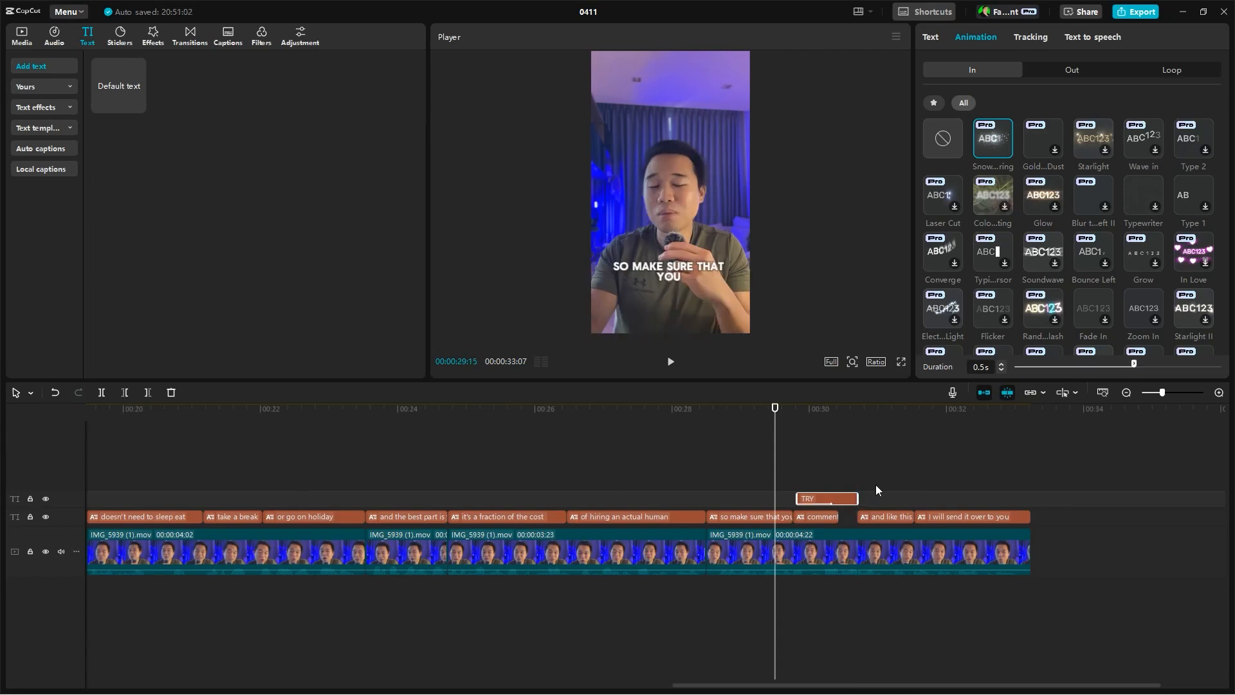
Replay the section with the "TRY" text from about 00:00:29, and scrub through the whole edit from its beginning
{"action": "left_click", "coordinate": [756, 414]}
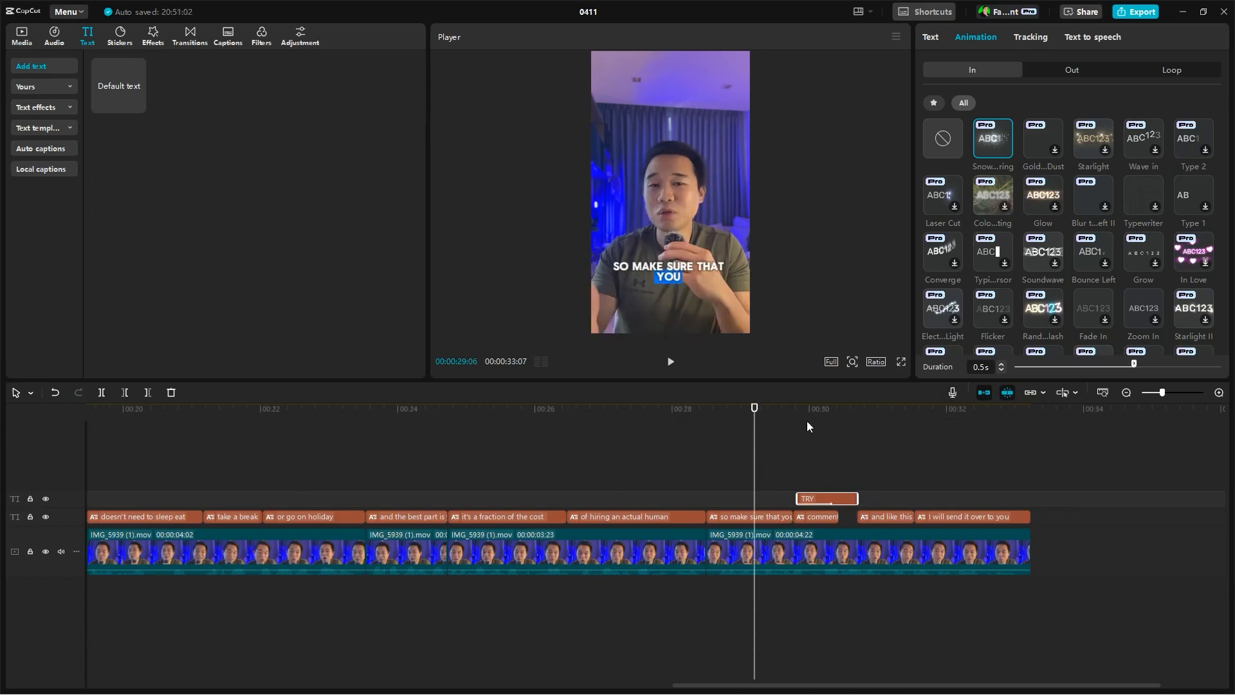
{"action": "key", "text": "space"}
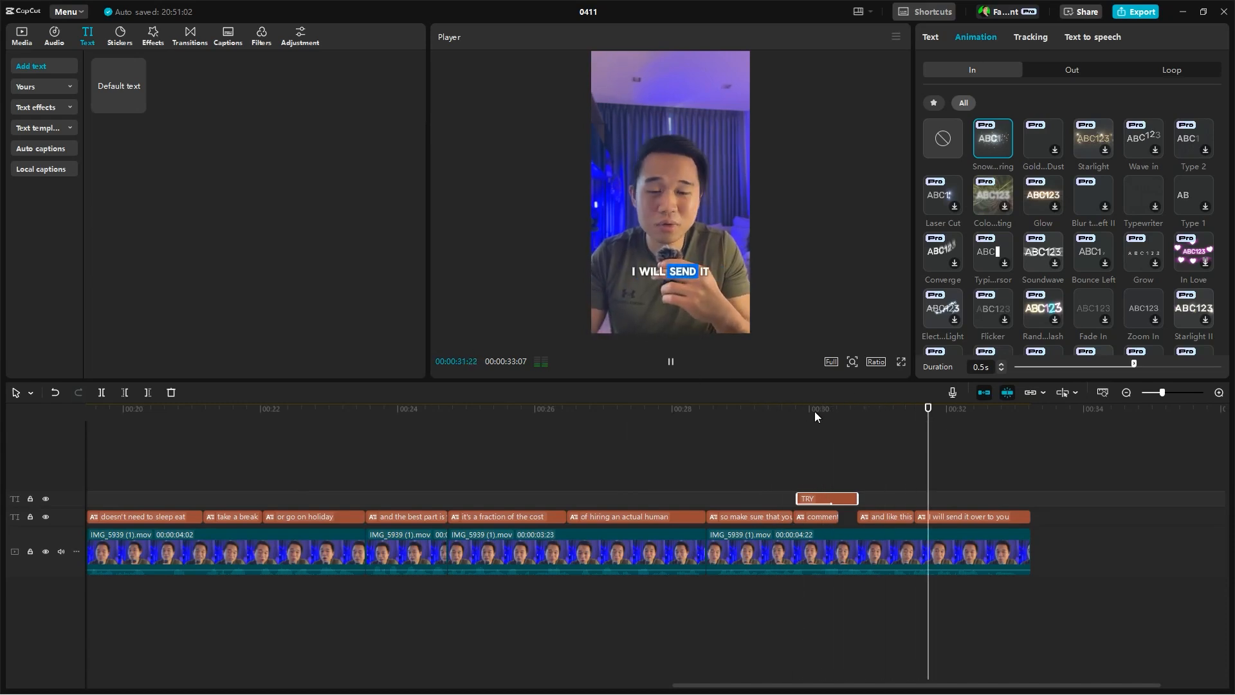
{"action": "left_click", "coordinate": [774, 412]}
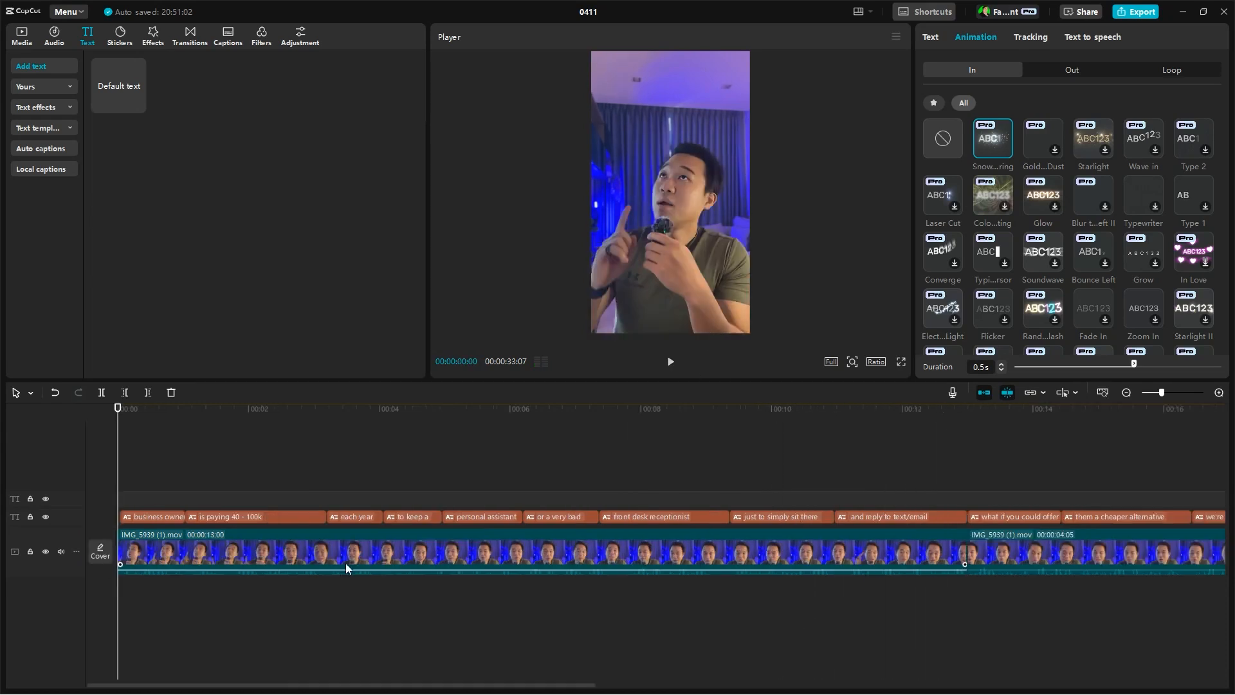
{"action": "scroll", "coordinate": [345, 562], "scroll_direction": "down", "scroll_amount": 5}
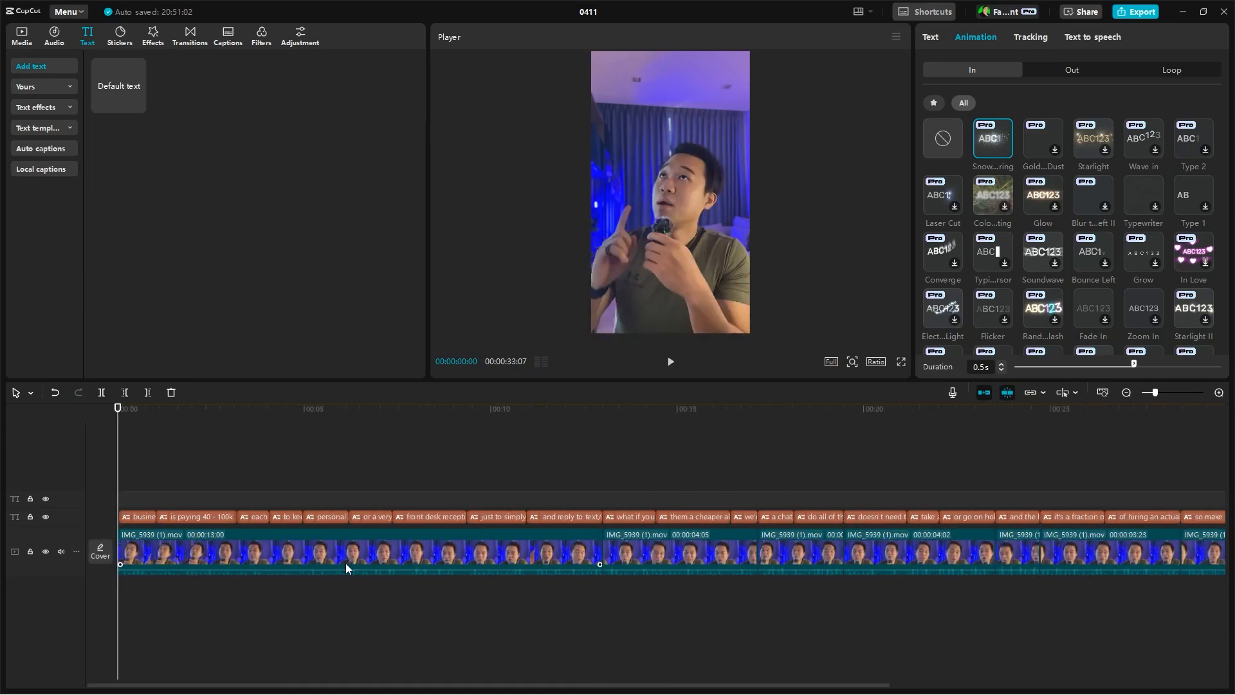
{"action": "scroll", "coordinate": [346, 562], "scroll_direction": "up", "scroll_amount": 1}
{"action": "scroll", "coordinate": [415, 484], "scroll_direction": "down", "scroll_amount": 2}
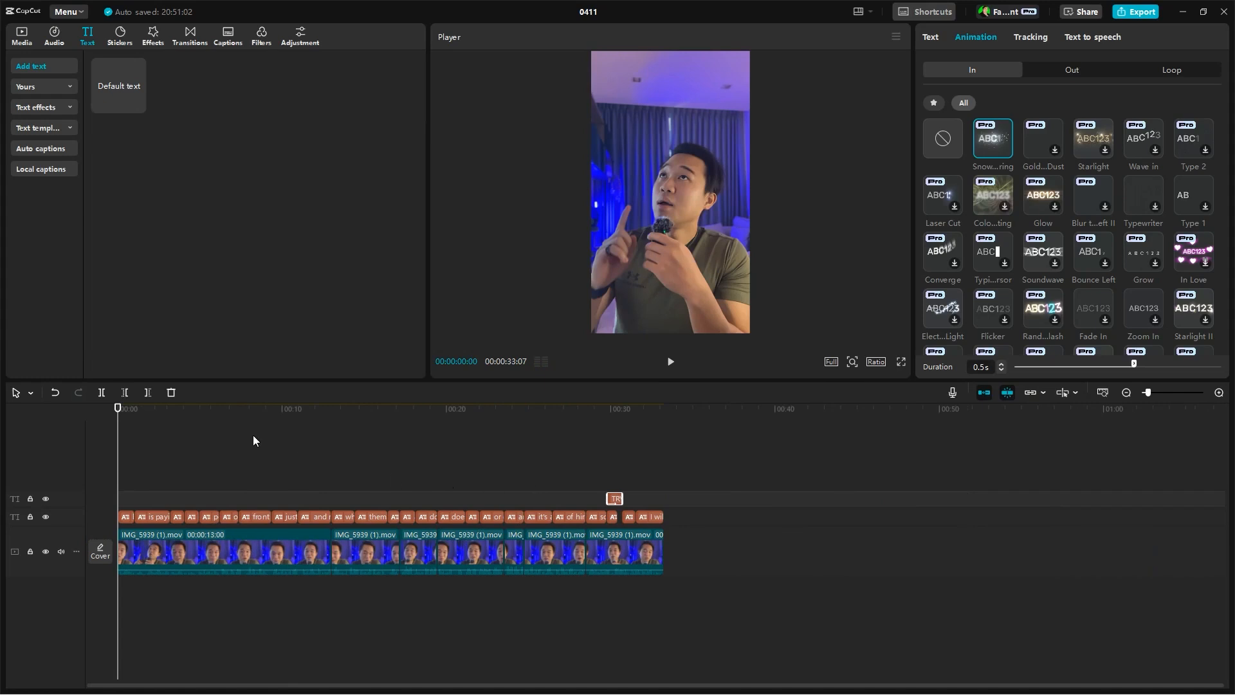
{"action": "left_click_drag", "start_coordinate": [137, 410], "coordinate": [423, 419]}
{"action": "key", "text": "Home"}
{"action": "scroll", "coordinate": [508, 487], "scroll_direction": "up", "scroll_amount": 1}
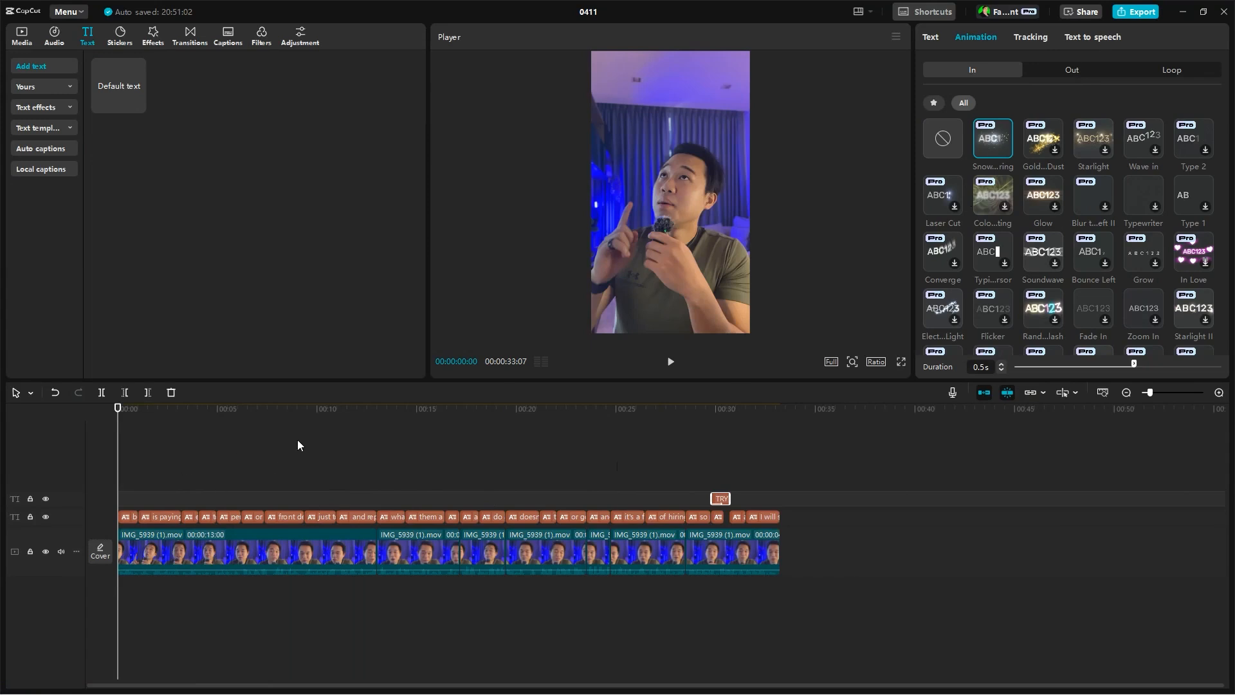
Browse the Vlog music and add "Sunset Chilling" to the timeline at 00:00:00:00
{"action": "left_click", "coordinate": [54, 36]}
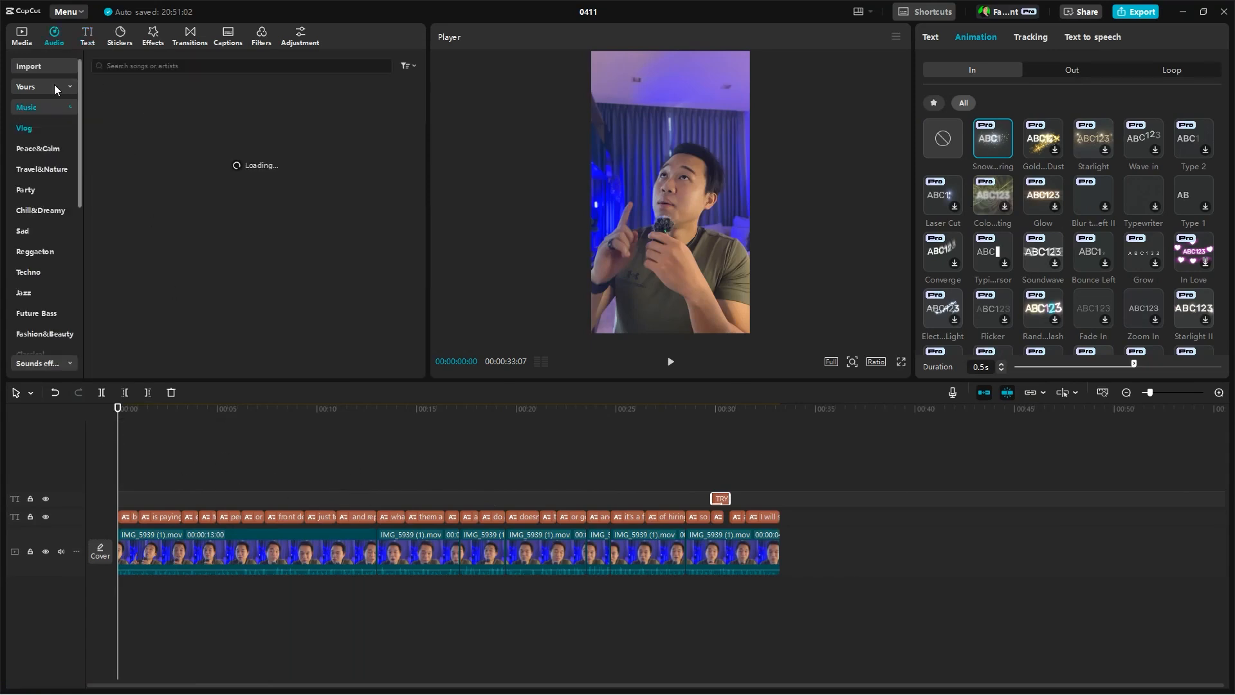
{"action": "scroll", "coordinate": [299, 282], "scroll_direction": "down", "scroll_amount": 5}
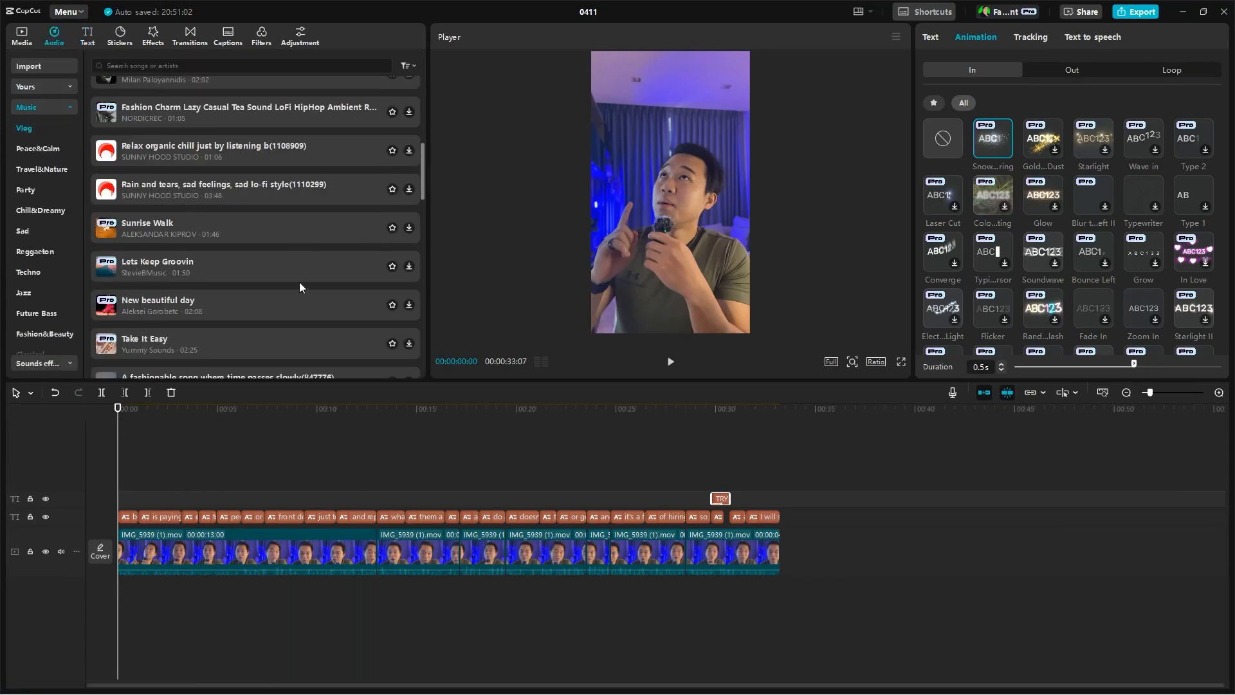
{"action": "scroll", "coordinate": [303, 240], "scroll_direction": "up", "scroll_amount": 5}
{"action": "left_click", "coordinate": [409, 112]}
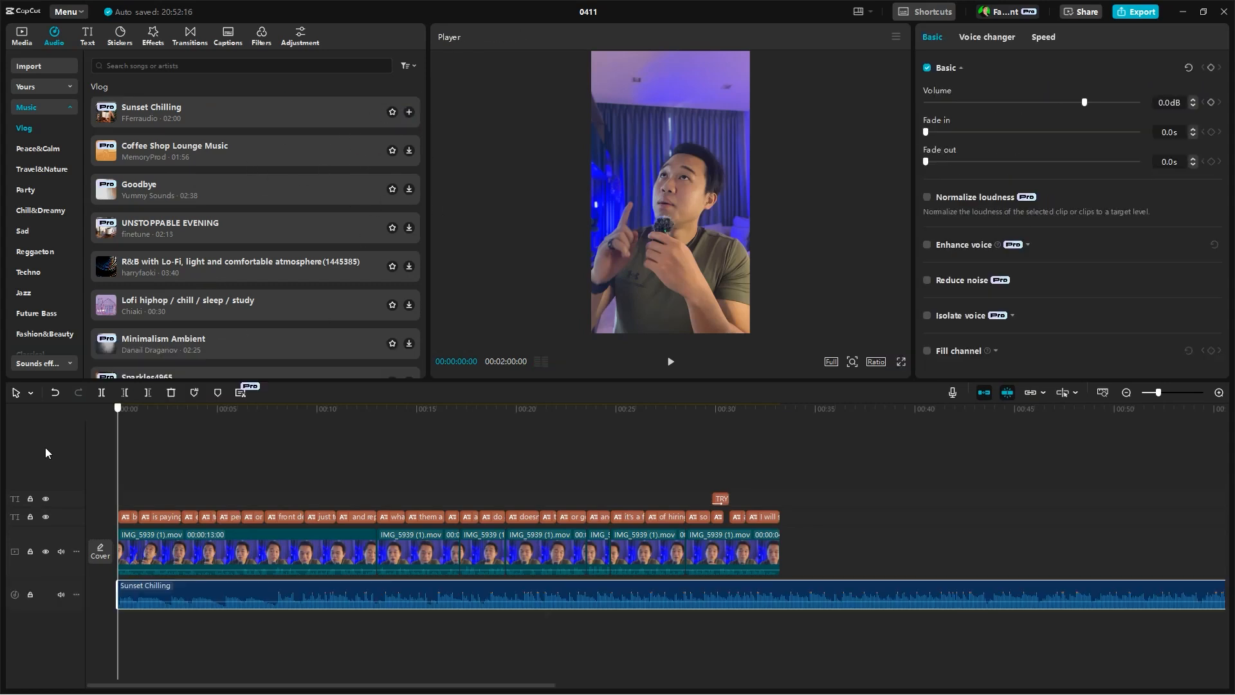
Split the "Sunset Chilling" music at the end of the video and delete the excess part
{"action": "left_click_drag", "start_coordinate": [122, 437], "coordinate": [117, 412]}
{"action": "key", "text": "space"}
{"action": "key", "text": "b"}
{"action": "left_click", "coordinate": [786, 586]}
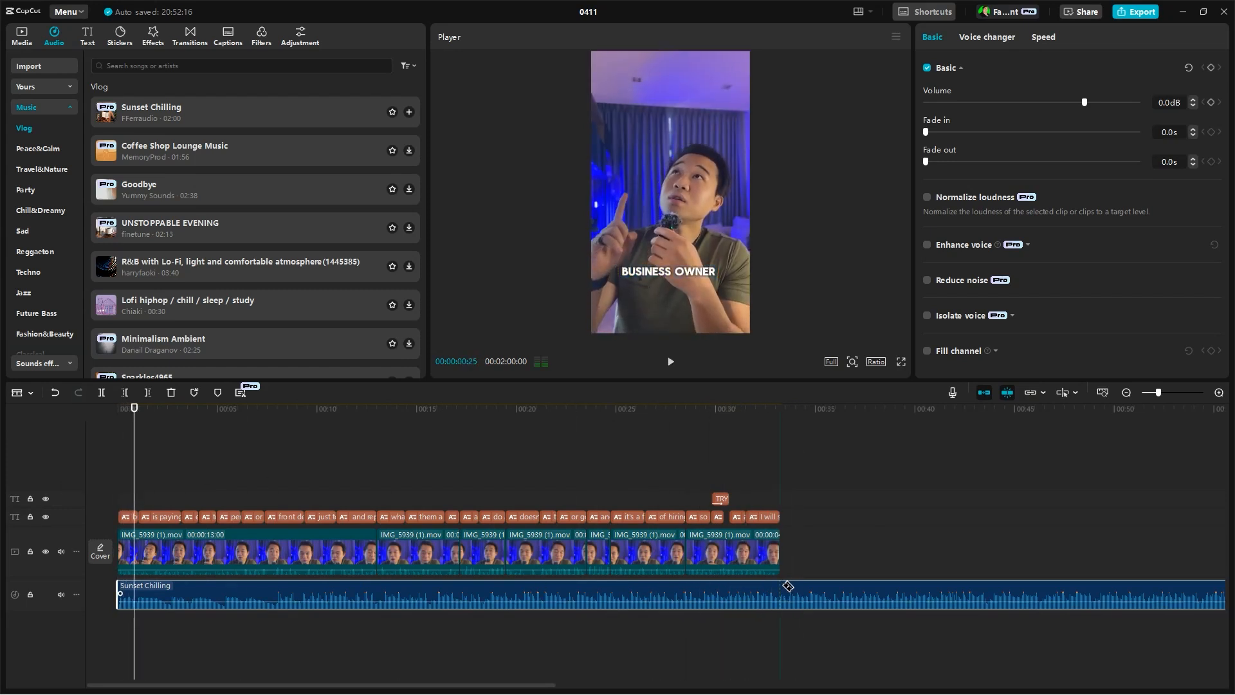
{"action": "key", "text": "a"}
{"action": "key", "text": "Delete"}
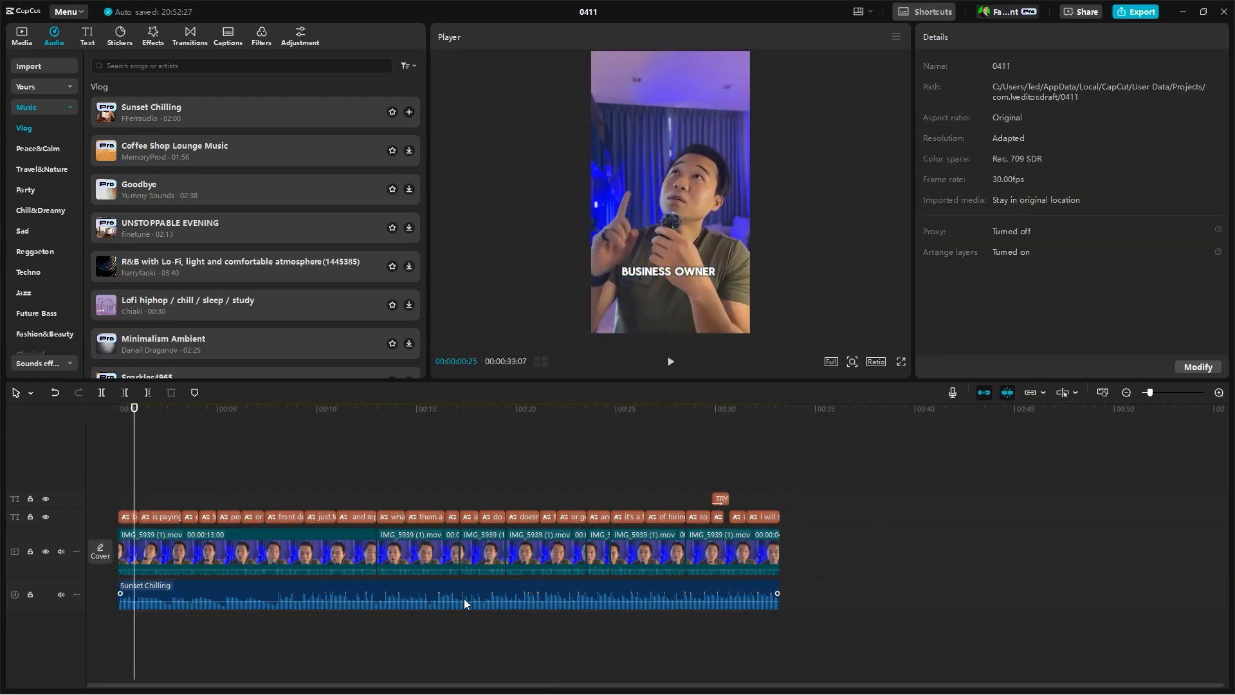
Set the fade-in of the "Sunset Chilling" music to 0.3 s, and delete the music clip from the timeline
{"action": "left_click", "coordinate": [422, 597]}
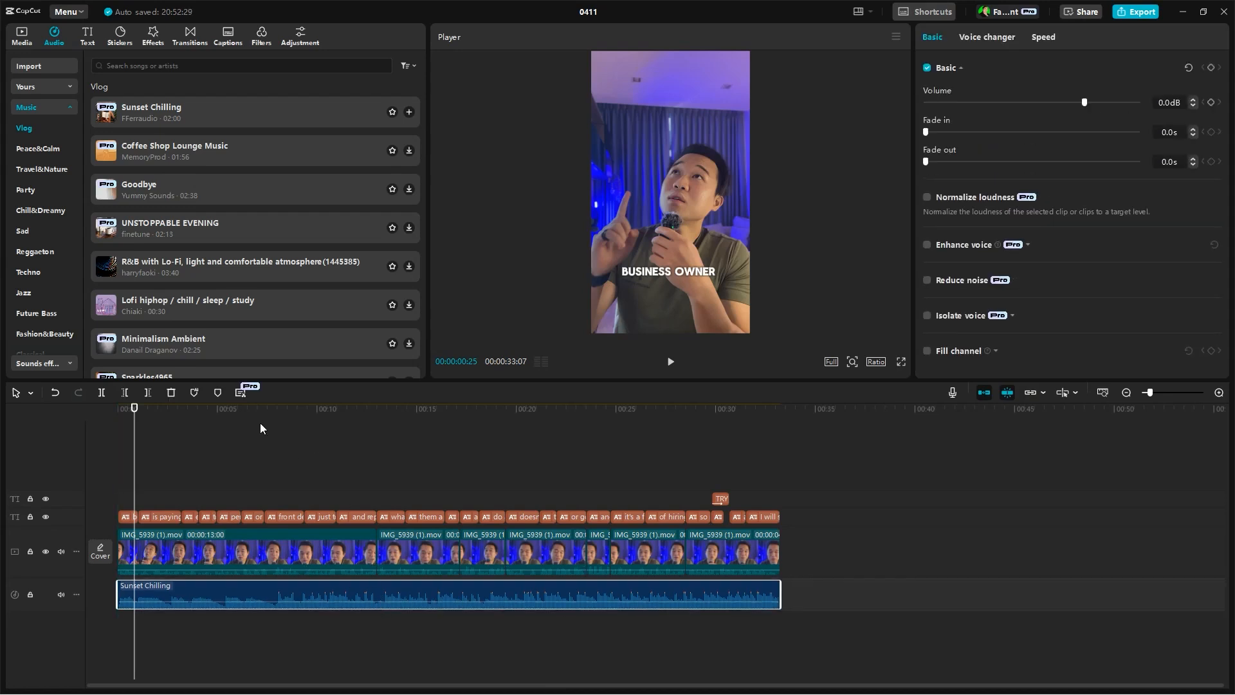
{"action": "left_click", "coordinate": [261, 423]}
{"action": "left_click_drag", "start_coordinate": [319, 412], "coordinate": [77, 492]}
{"action": "left_click", "coordinate": [379, 589]}
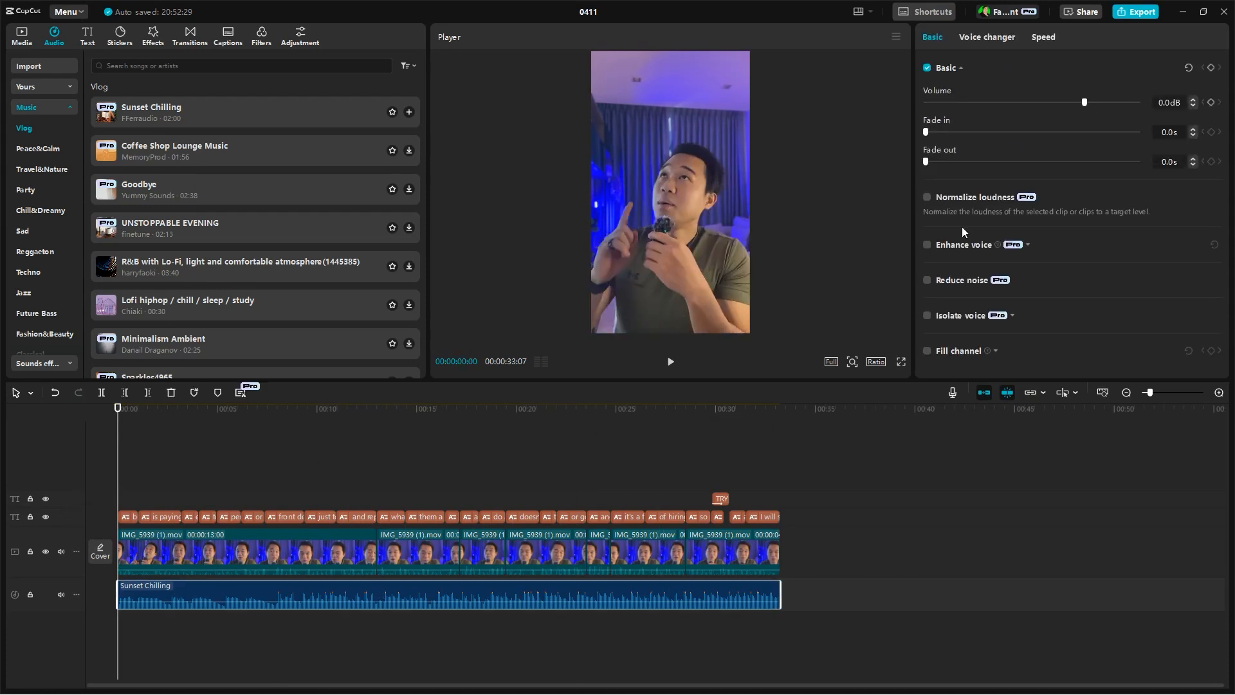
{"action": "left_click_drag", "start_coordinate": [941, 132], "coordinate": [927, 133]}
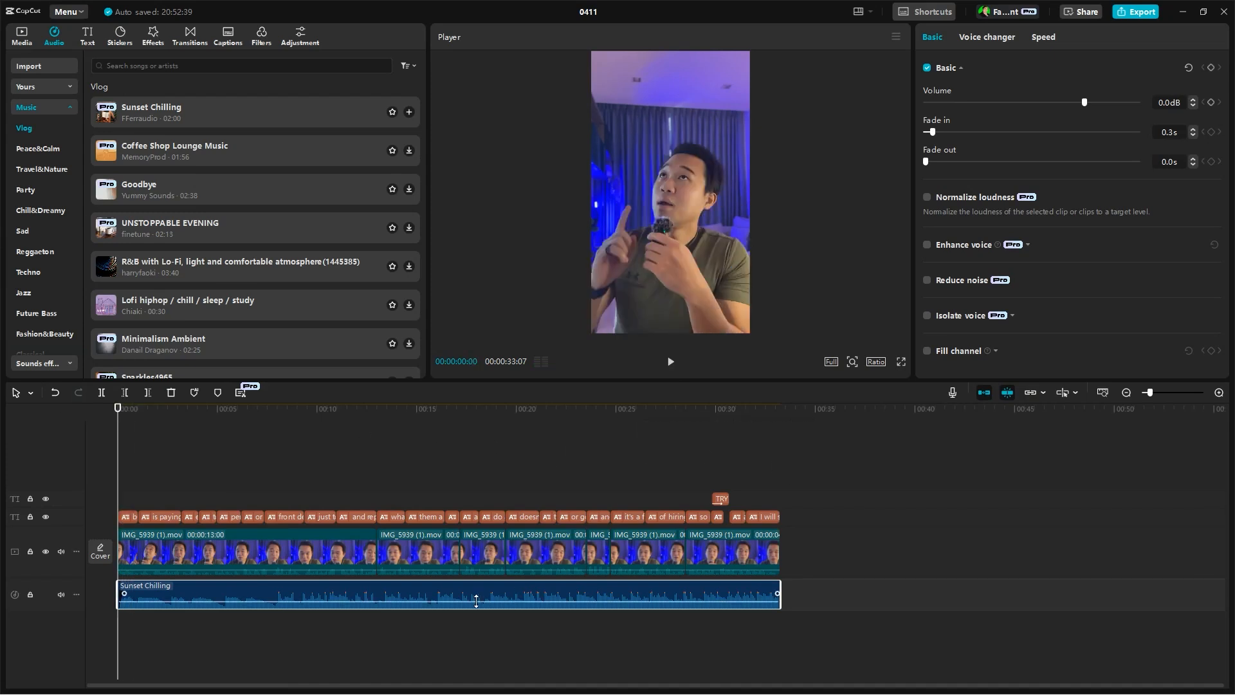
{"action": "key", "text": "Delete"}
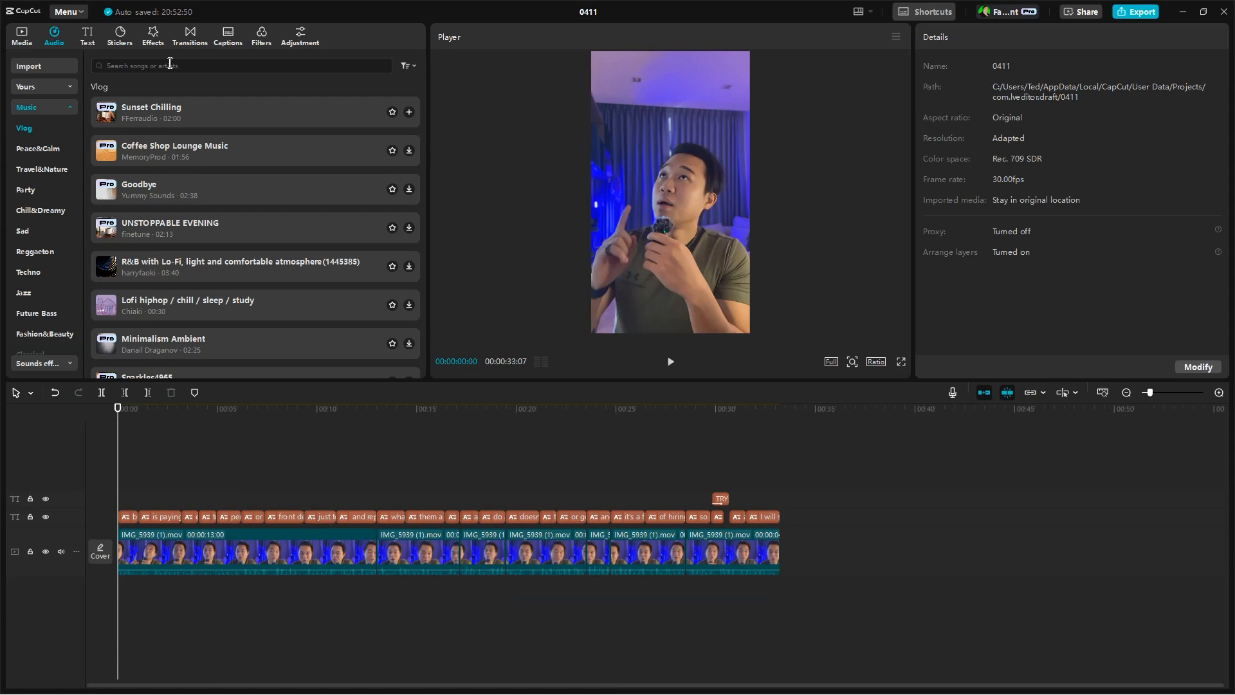
Add the Glare II transition at the cut between the first two video clips, at 00:00:13:00
{"action": "left_click", "coordinate": [190, 37]}
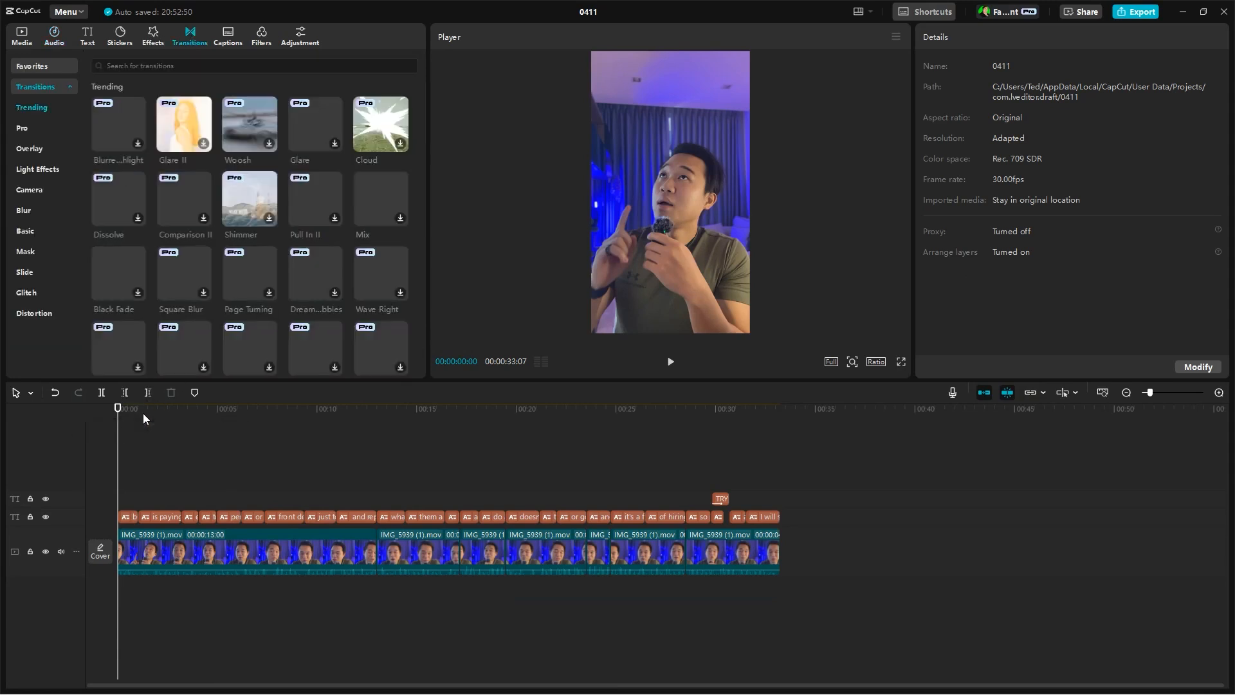
{"action": "left_click", "coordinate": [241, 409]}
{"action": "left_click_drag", "start_coordinate": [281, 412], "coordinate": [375, 452]}
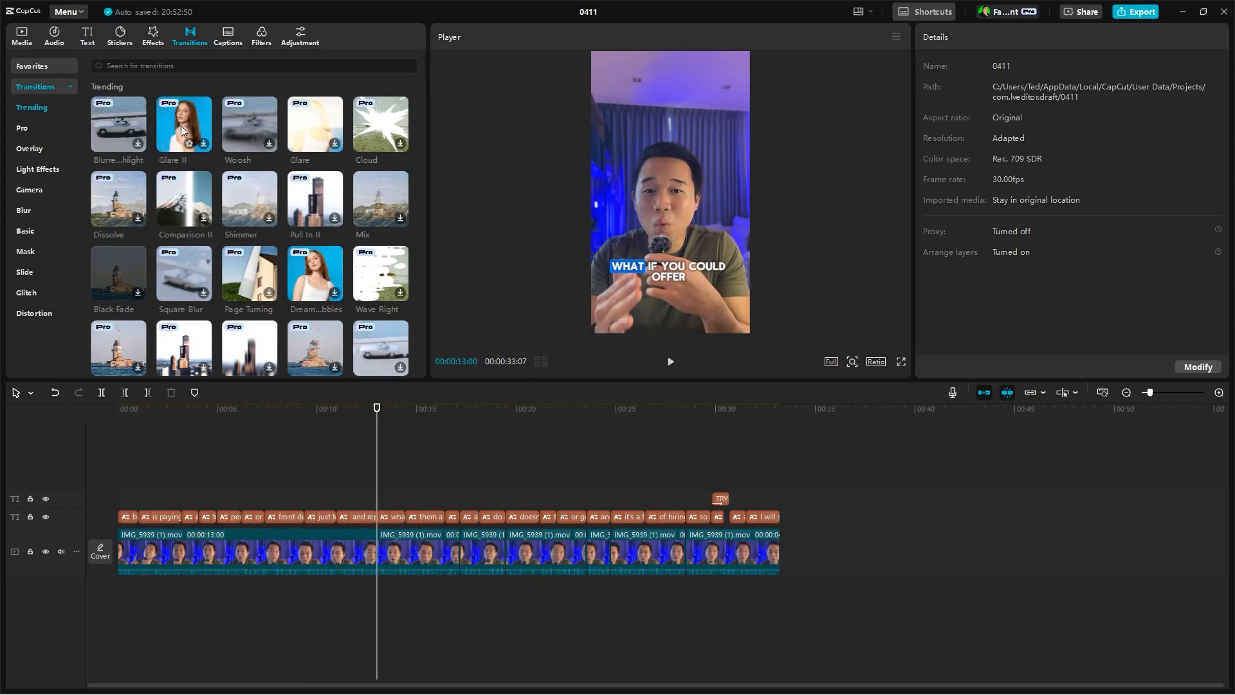
{"action": "left_click_drag", "start_coordinate": [381, 557], "coordinate": [382, 557]}
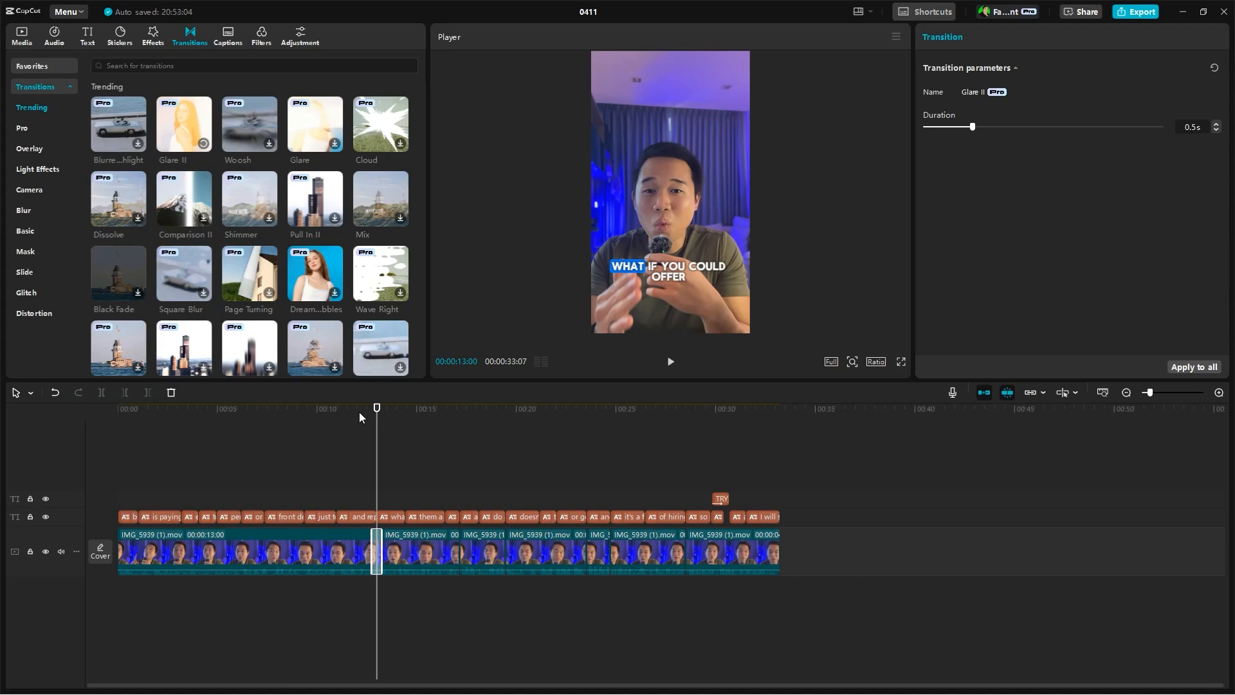
Replay the Glare II transition between the first two clips, starting from about 00:00:12
{"action": "mouse_move", "coordinate": [358, 415]}
{"action": "left_mouse_down"}
{"action": "mouse_move", "coordinate": [369, 415]}
{"action": "mouse_move", "coordinate": [357, 415]}
{"action": "left_mouse_up"}
{"action": "key", "text": "space"}
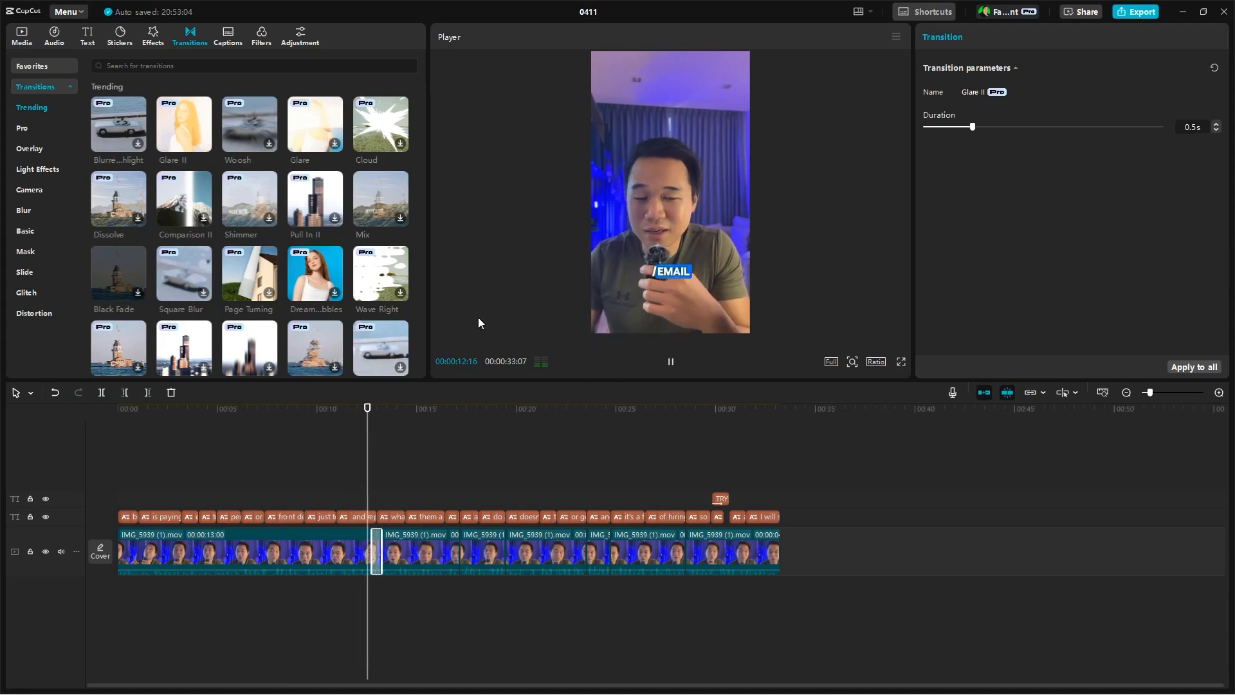
{"action": "left_click", "coordinate": [364, 410]}
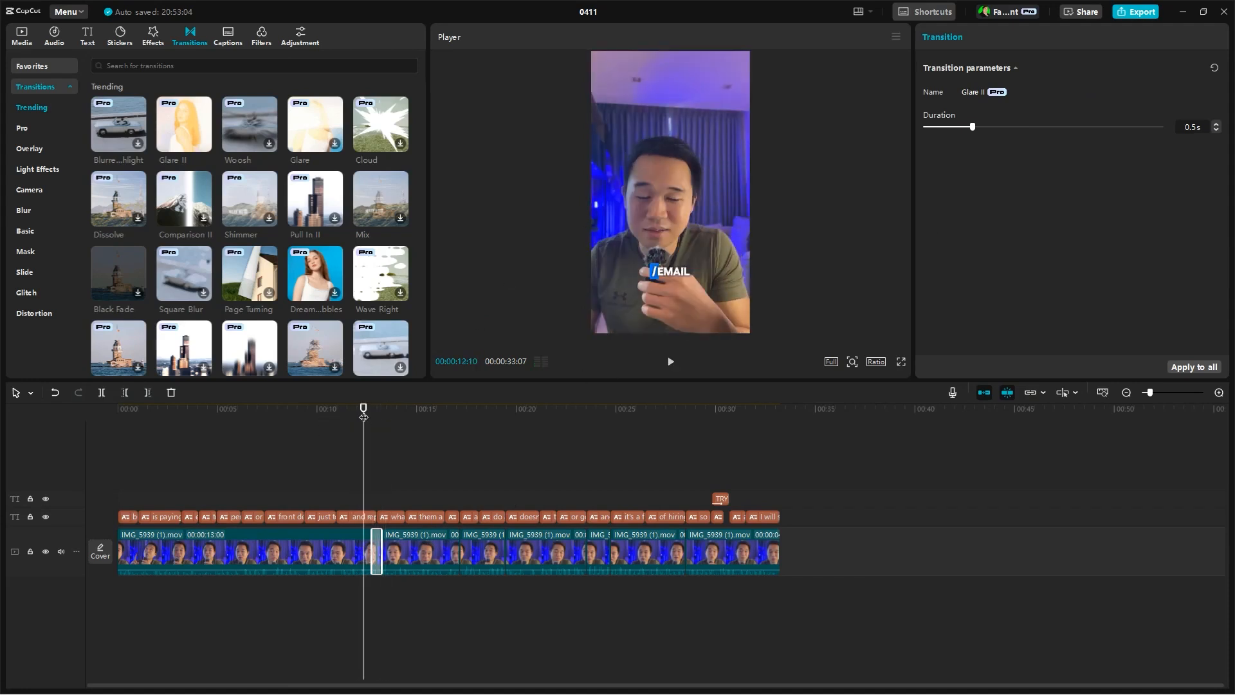
{"action": "key", "text": "space"}
{"action": "key", "text": "space"}
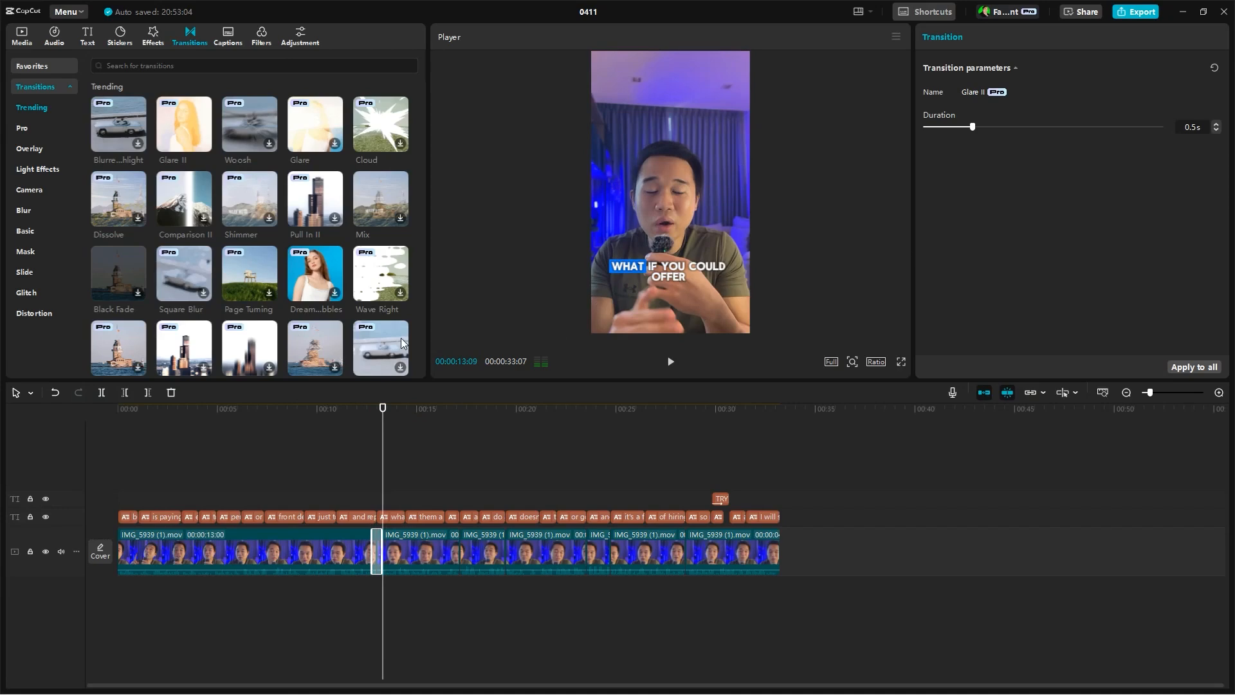
{"action": "scroll", "coordinate": [455, 444], "scroll_direction": "up", "scroll_amount": 2, "text": "ctrl"}
{"action": "left_click", "coordinate": [391, 418]}
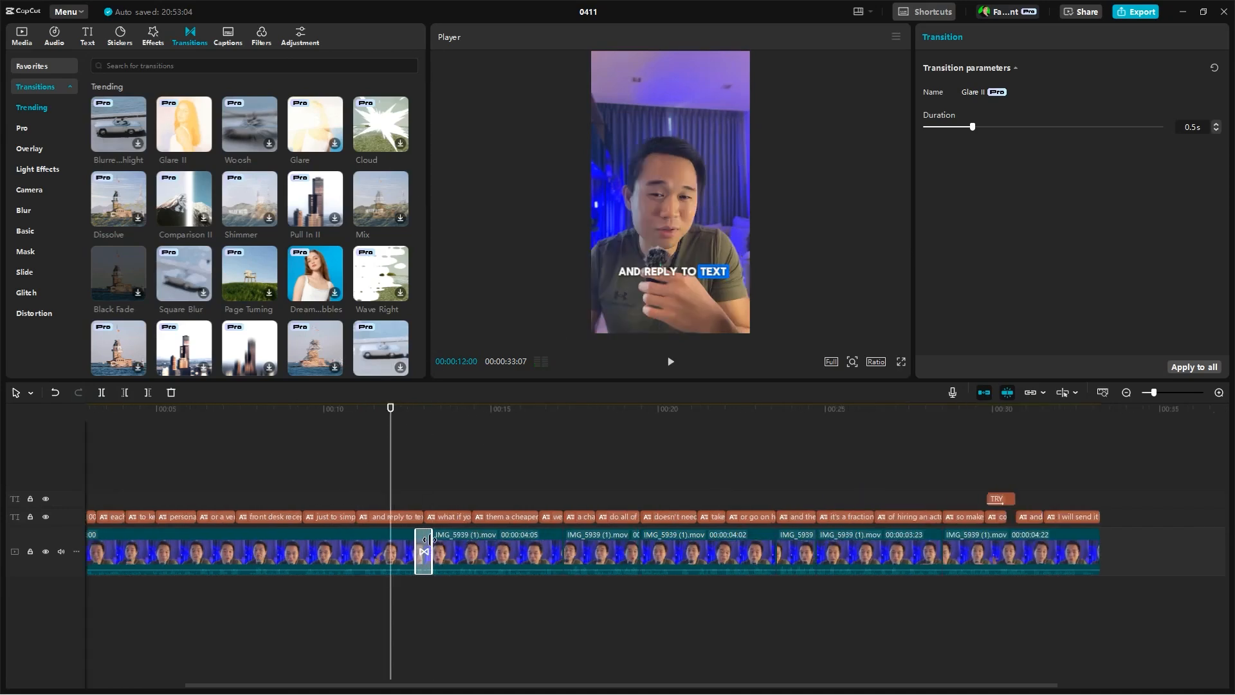
Replace the Glare II transition between the first two clips with Pull In II, and position the playhead before it at 00:00:10:29
{"action": "left_click_drag", "start_coordinate": [423, 544], "coordinate": [106, 409]}
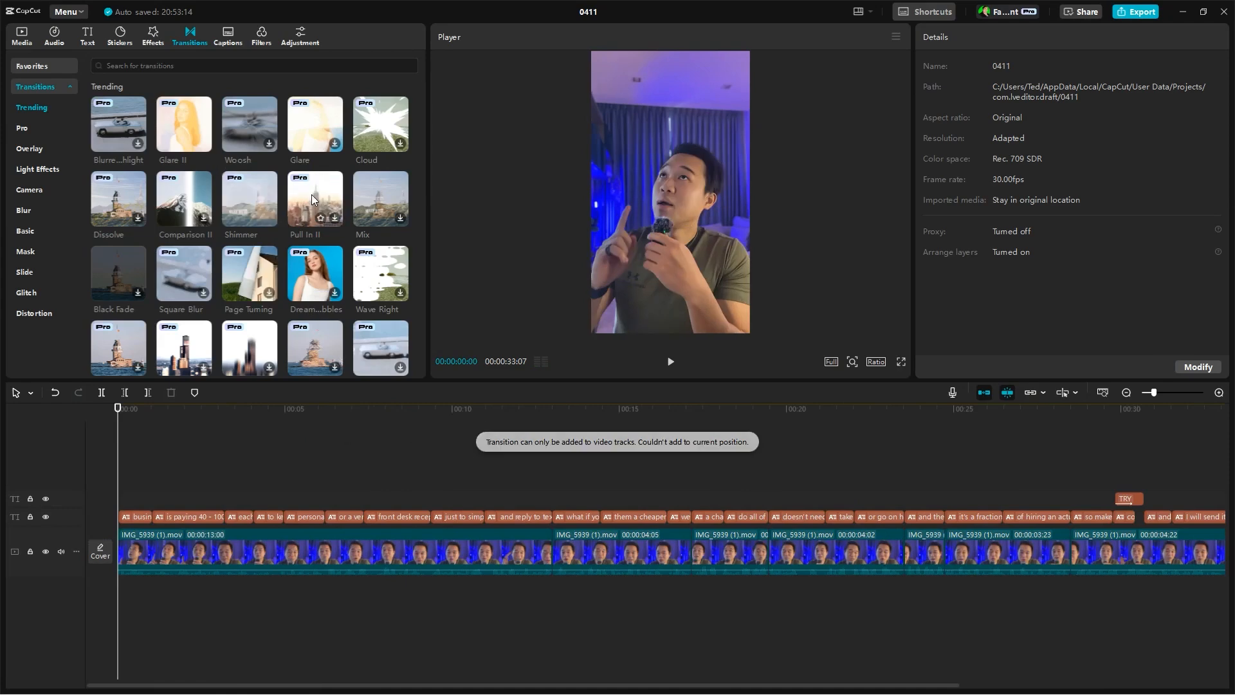
{"action": "left_click_drag", "start_coordinate": [311, 194], "coordinate": [552, 548]}
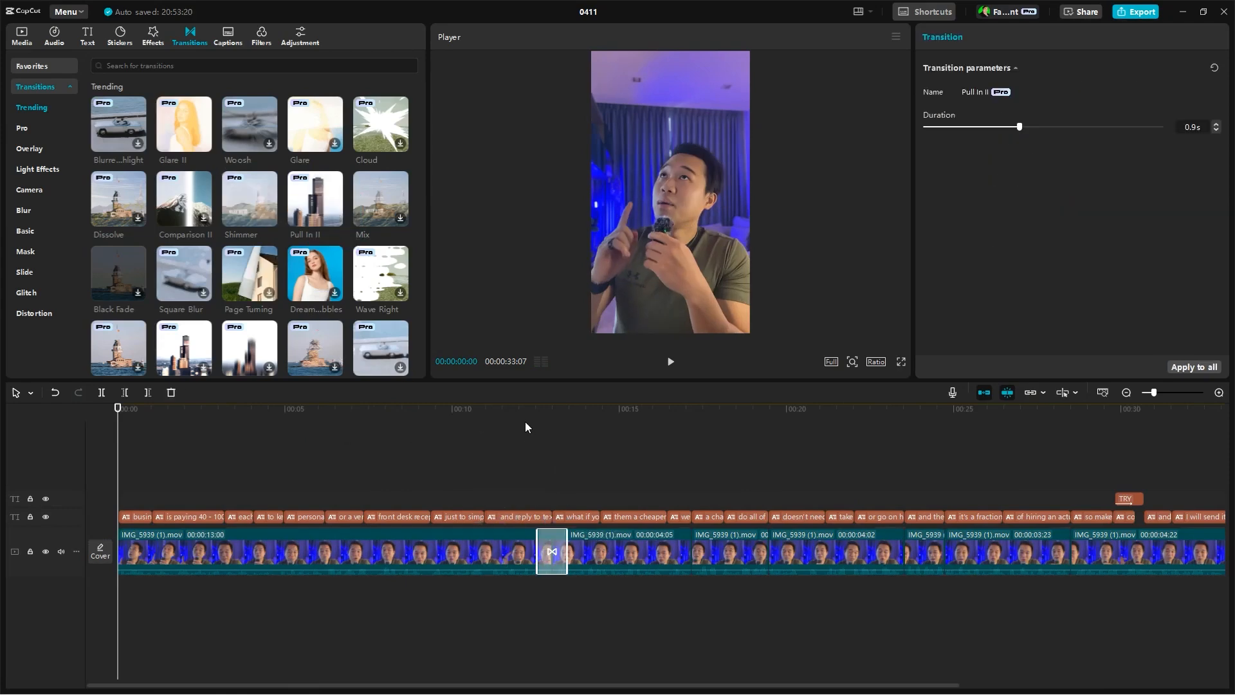
{"action": "left_click_drag", "start_coordinate": [511, 412], "coordinate": [485, 413]}
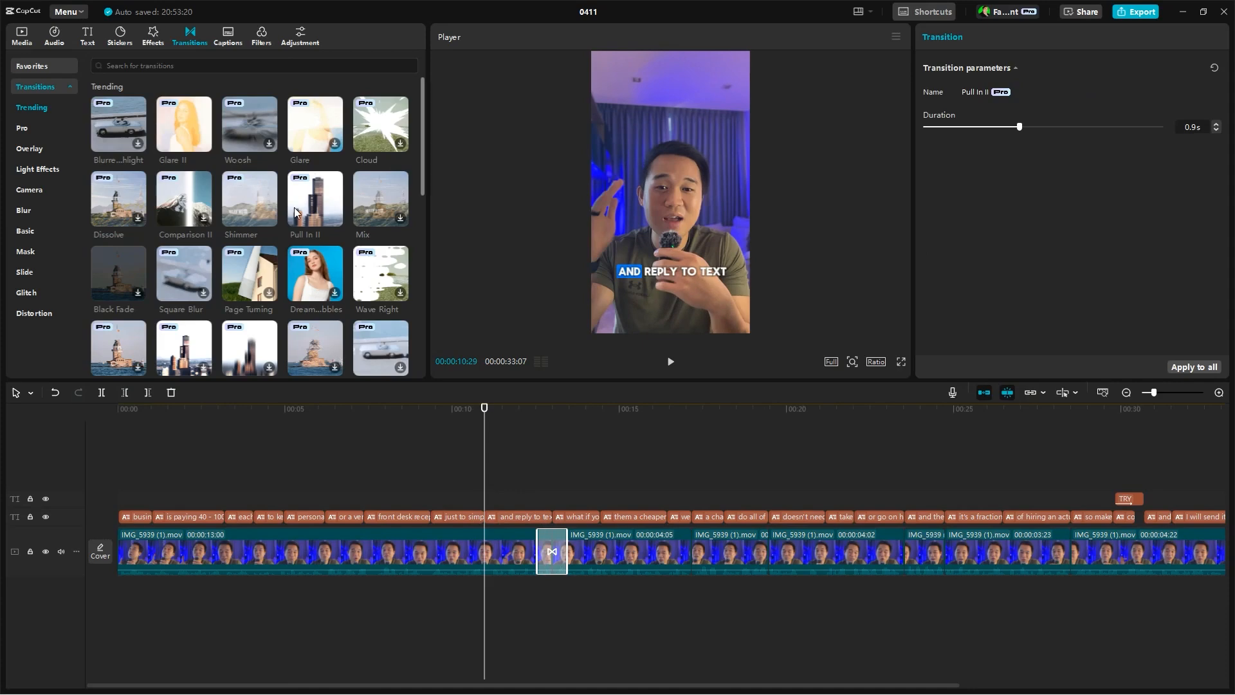
Play back the Pull In II transition between the first two clips, and remove it from the timeline
{"action": "key", "text": "space"}
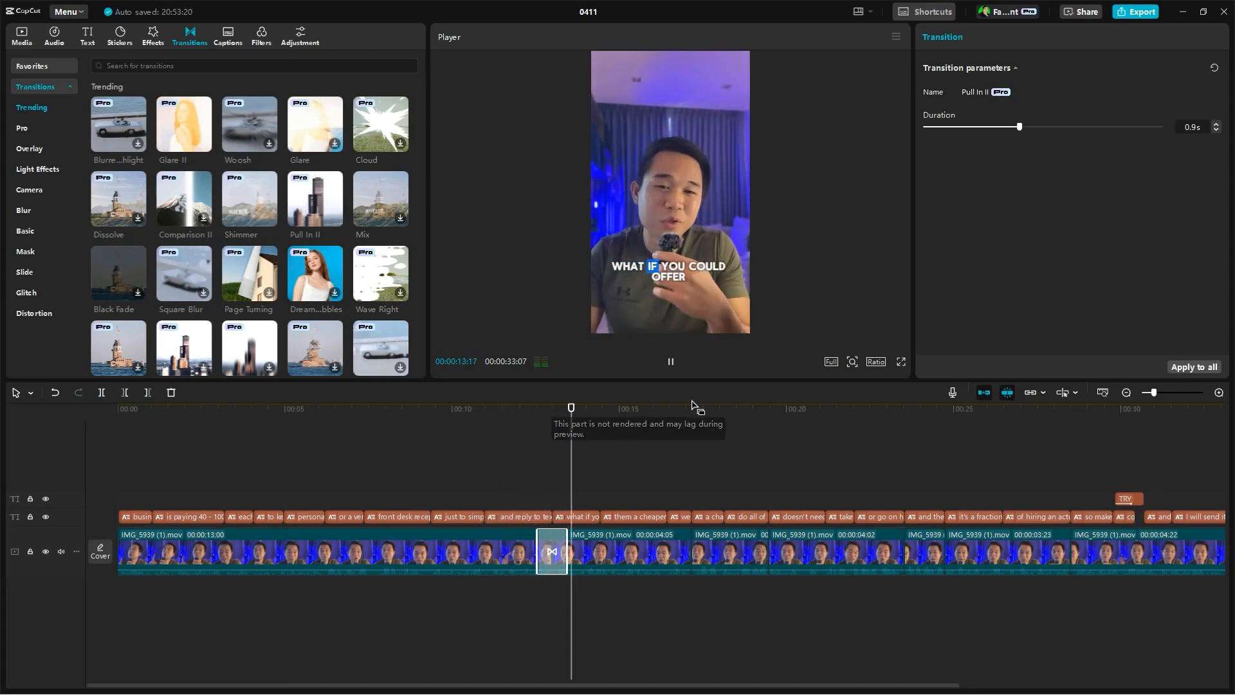
{"action": "left_click", "coordinate": [517, 414]}
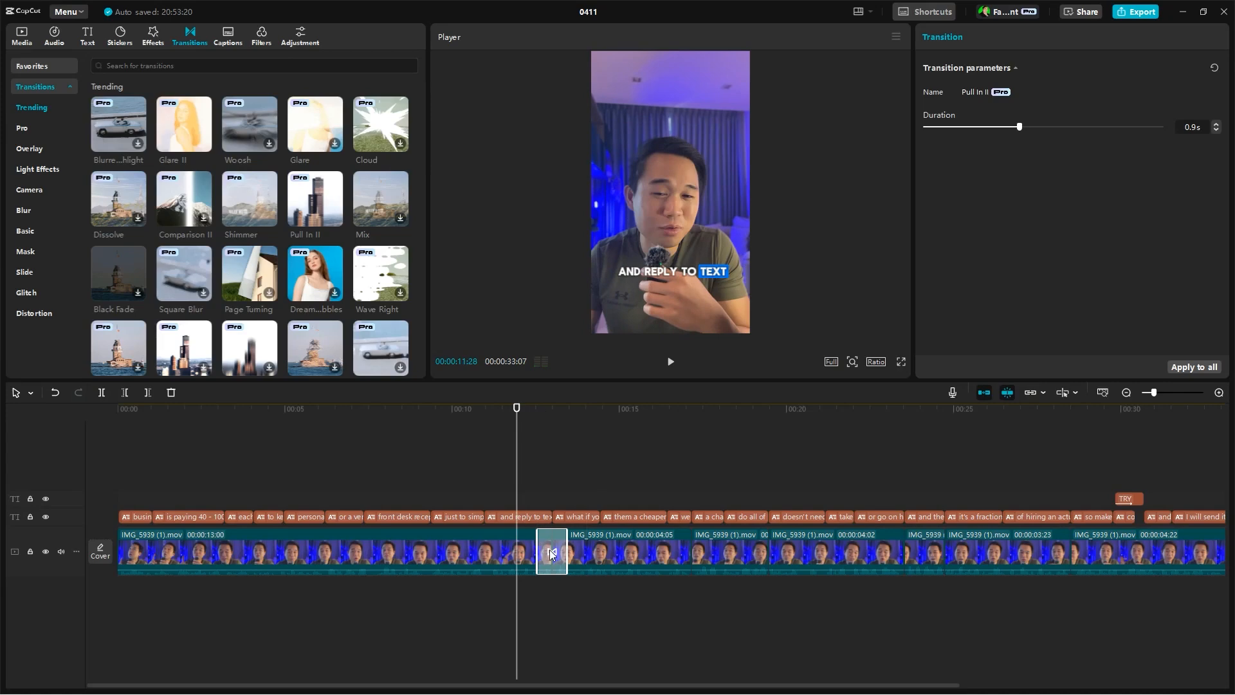
{"action": "left_click", "coordinate": [728, 427]}
{"action": "left_click", "coordinate": [816, 418]}
{"action": "left_click", "coordinate": [199, 408]}
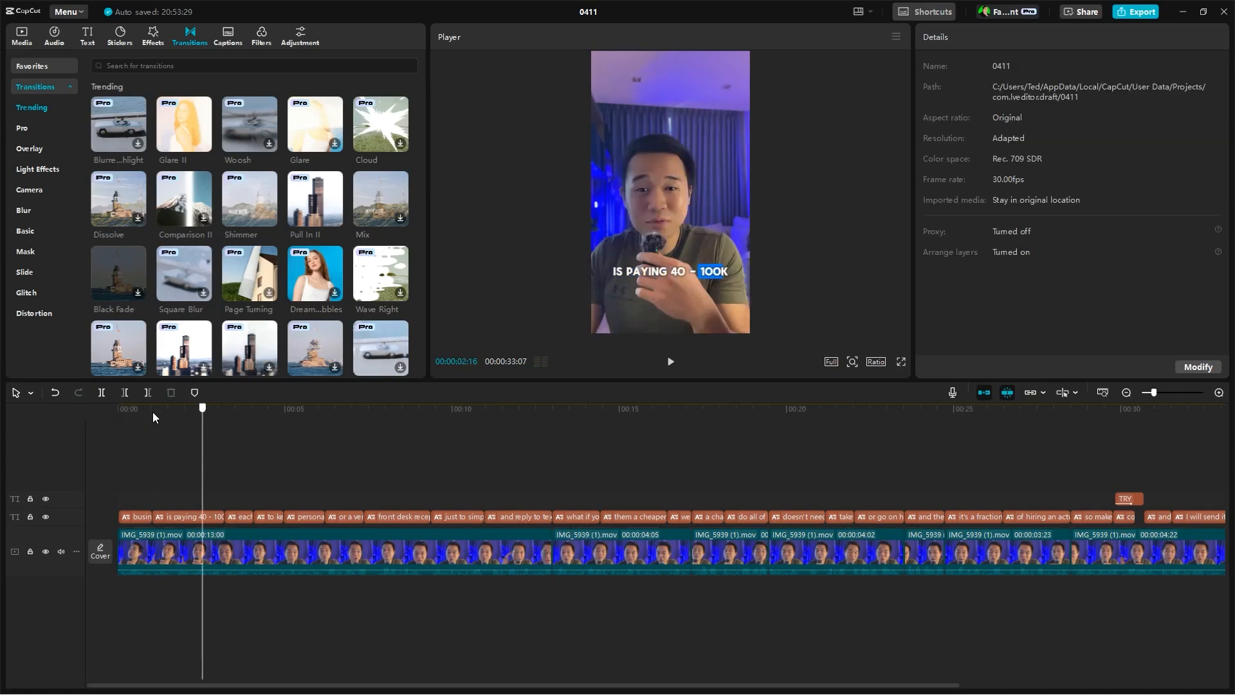
Play the opening of the first clip and position the playhead at 00:00:00:14, on the "BUSINESS OWNER" caption
{"action": "left_click", "coordinate": [117, 413]}
{"action": "key", "text": "space"}
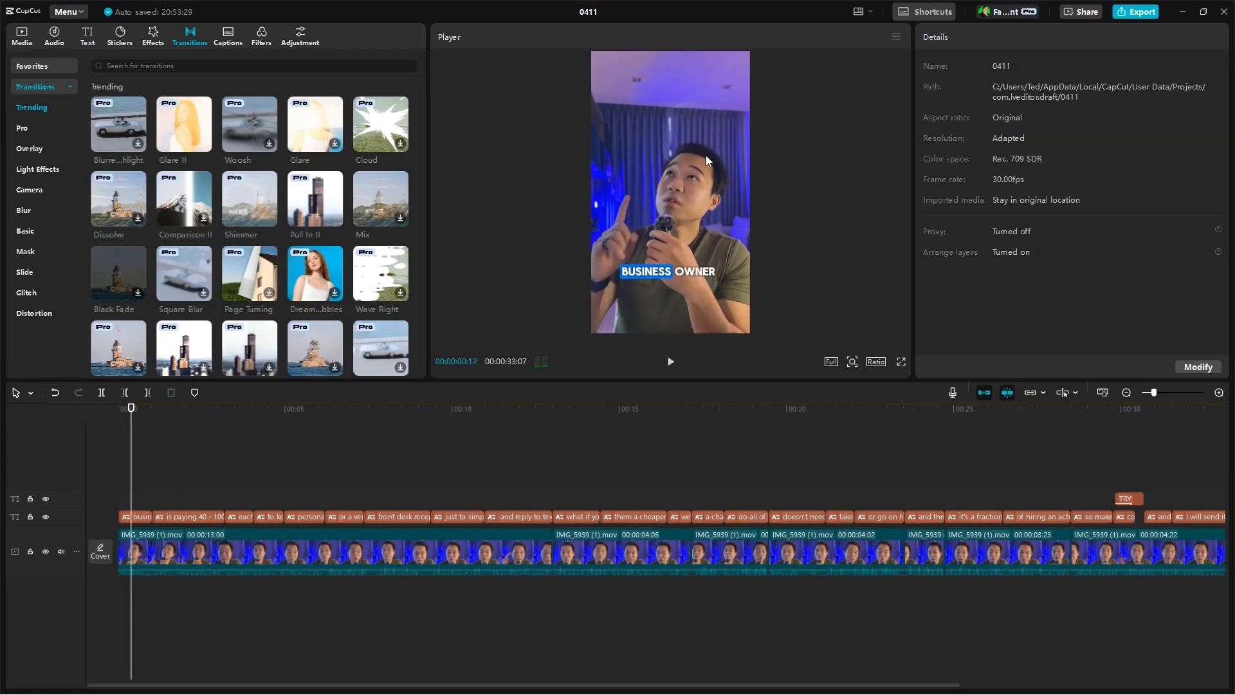
{"action": "left_click", "coordinate": [658, 137]}
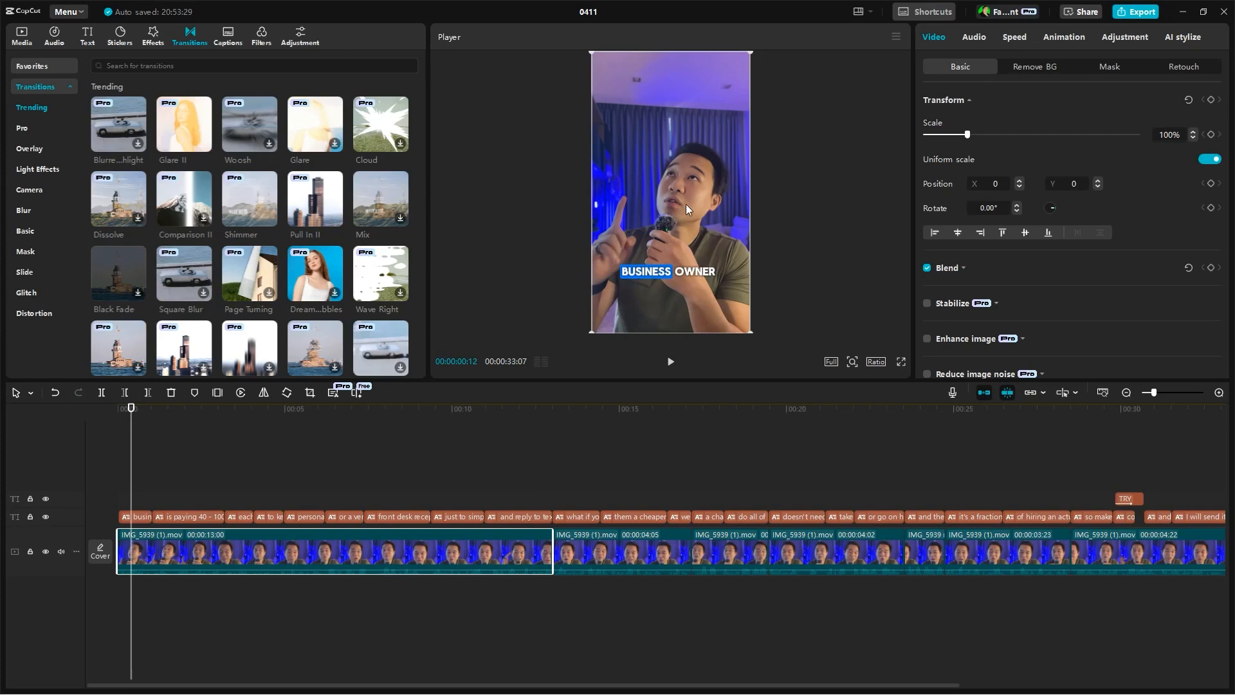
{"action": "left_click", "coordinate": [257, 468]}
{"action": "left_click", "coordinate": [134, 417]}
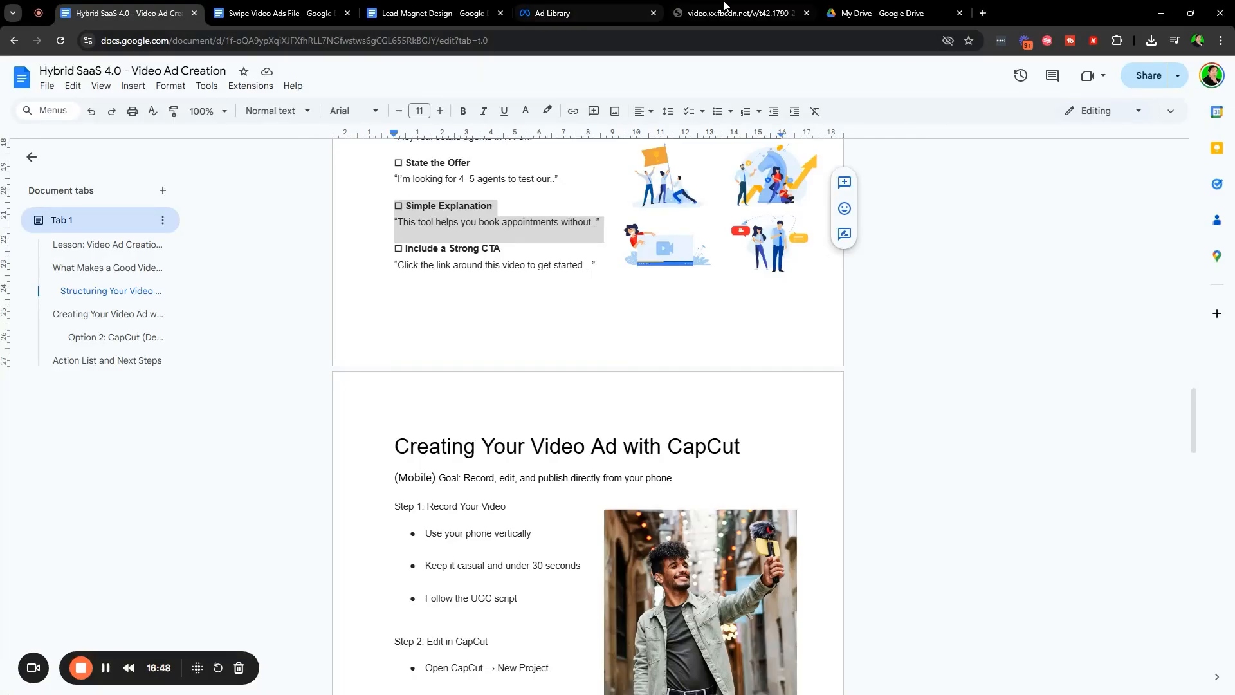
Switch to the browser and examine the Lead Magnet Design document for images that could illustrate the video
{"action": "left_click", "coordinate": [433, 12]}
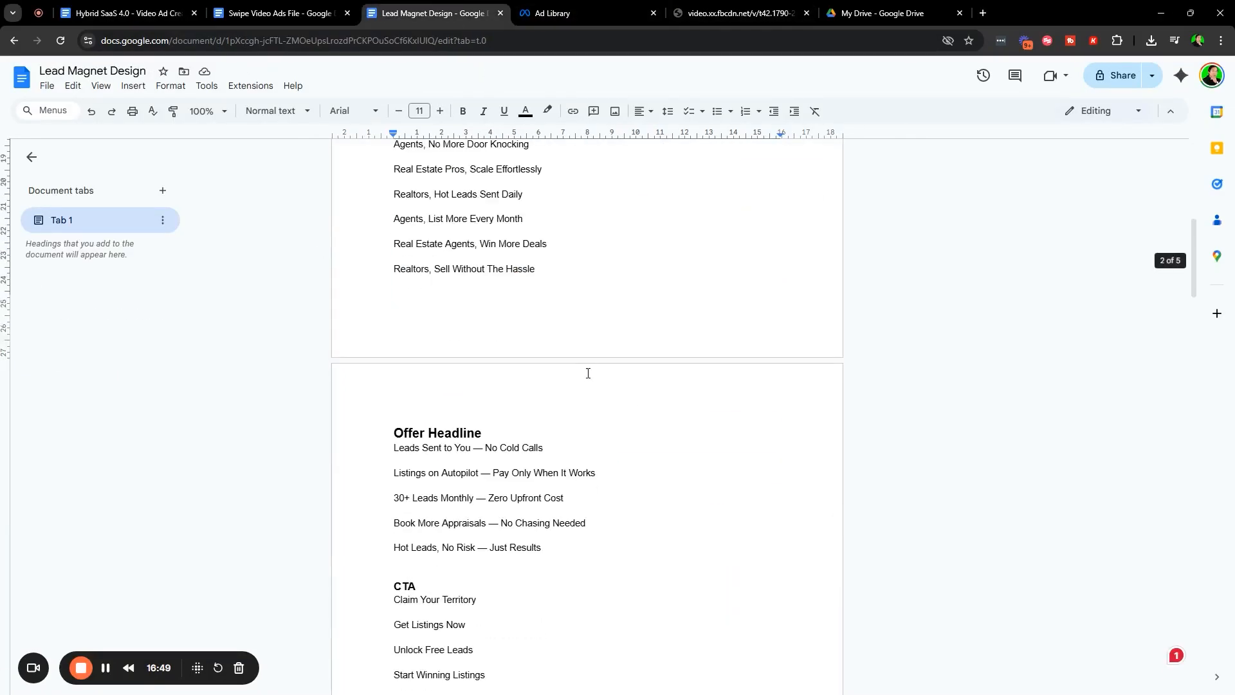
{"action": "scroll", "coordinate": [588, 373], "scroll_direction": "up", "scroll_amount": 8}
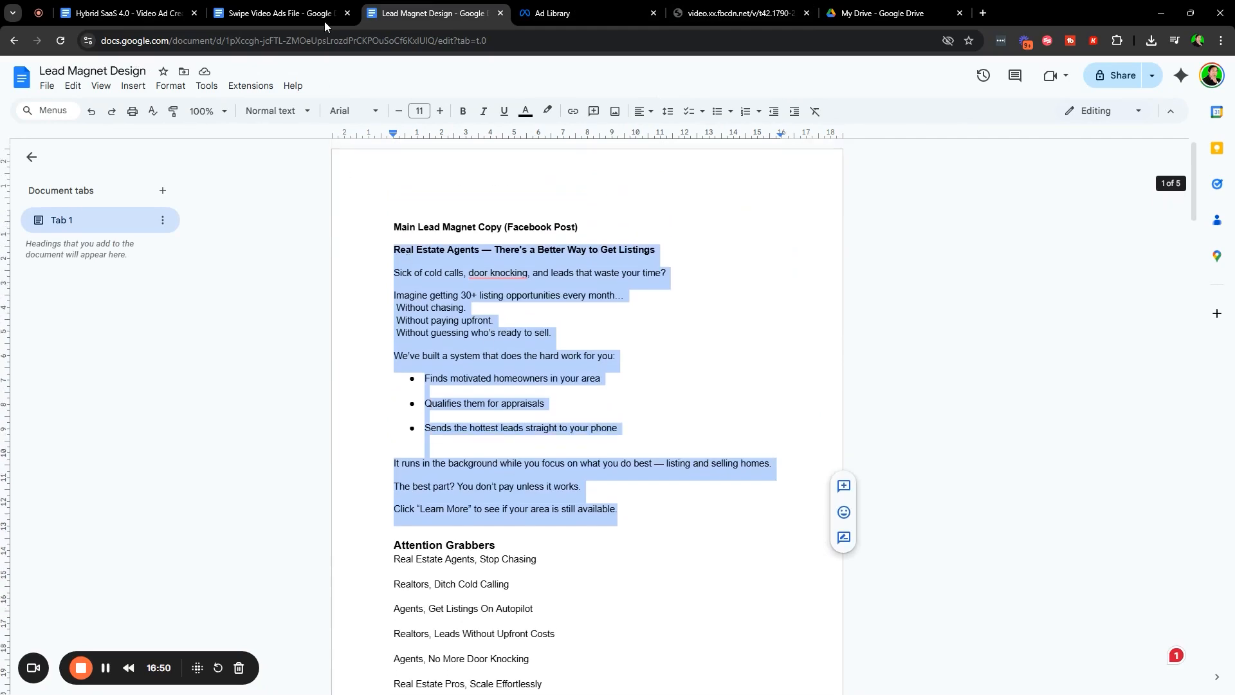
{"action": "left_click", "coordinate": [296, 13]}
{"action": "left_click", "coordinate": [430, 14]}
{"action": "scroll", "coordinate": [588, 399], "scroll_direction": "down", "scroll_amount": 18}
{"action": "scroll", "coordinate": [654, 434], "scroll_direction": "down", "scroll_amount": 12}
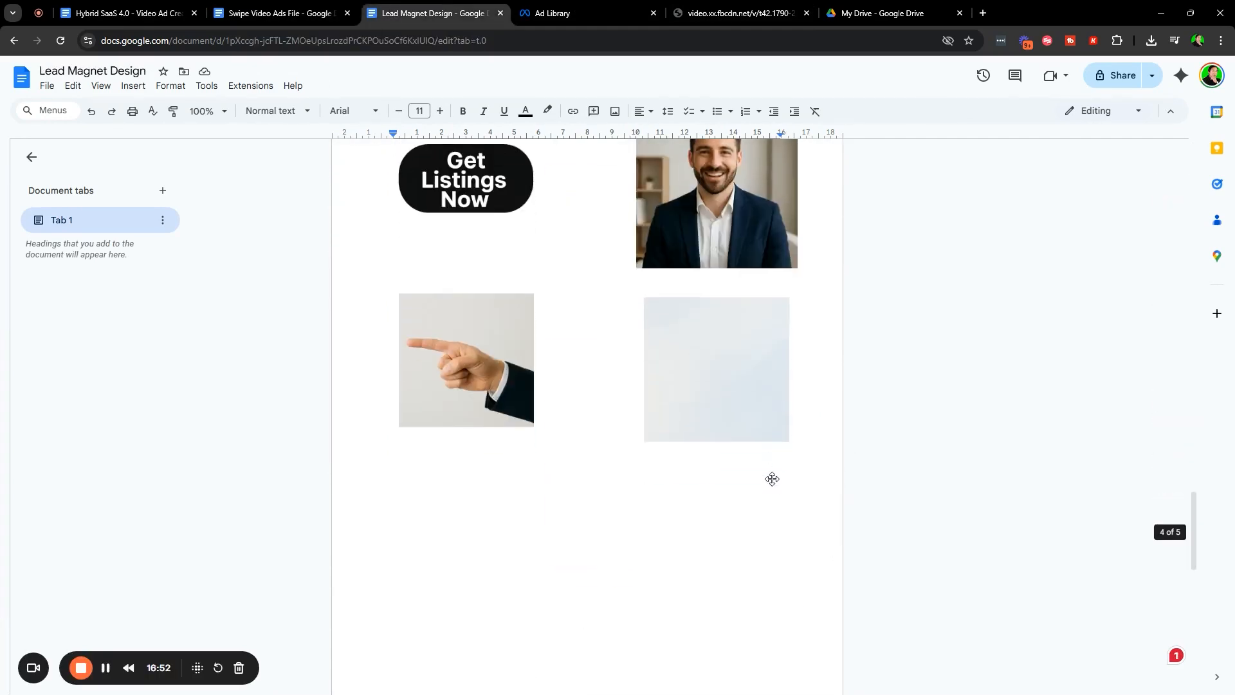
{"action": "scroll", "coordinate": [772, 476], "scroll_direction": "up", "scroll_amount": 12}
{"action": "scroll", "coordinate": [708, 510], "scroll_direction": "down", "scroll_amount": 4}
{"action": "left_click", "coordinate": [597, 204]}
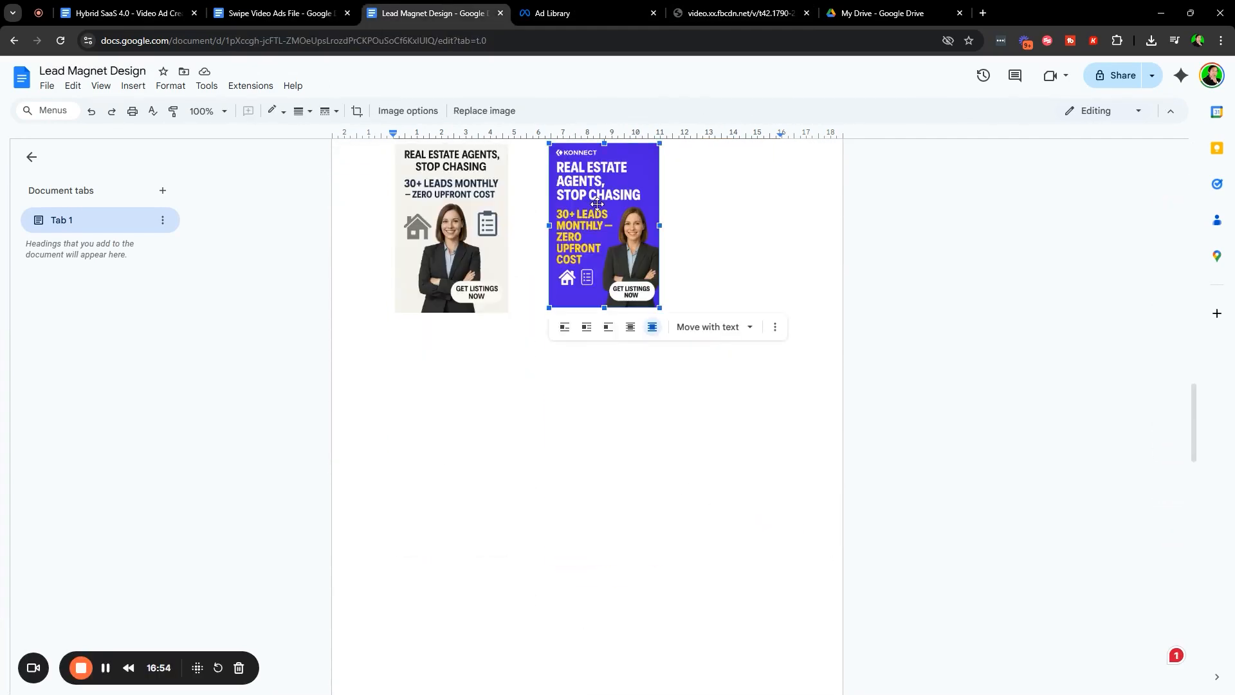
{"action": "scroll", "coordinate": [574, 389], "scroll_direction": "up", "scroll_amount": 1}
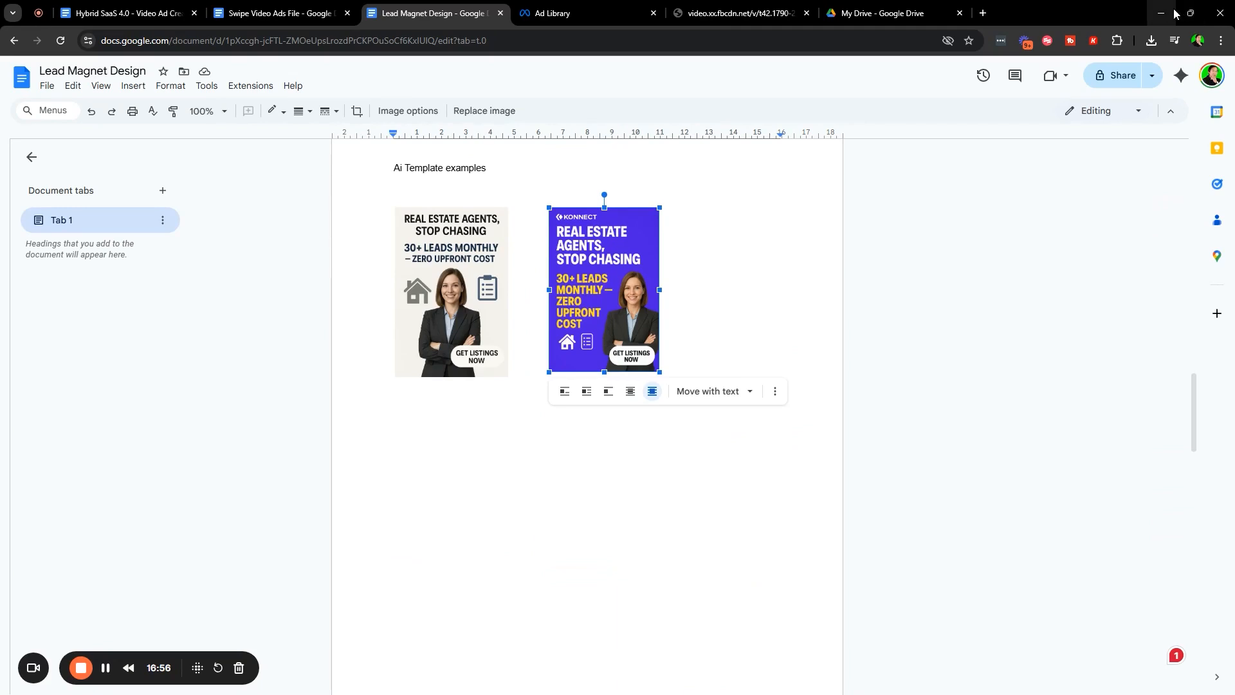
Select the businessman photo under Assets in the Lead Magnet Design document, and switch back to CapCut
{"action": "scroll", "coordinate": [869, 405], "scroll_direction": "down", "scroll_amount": 8}
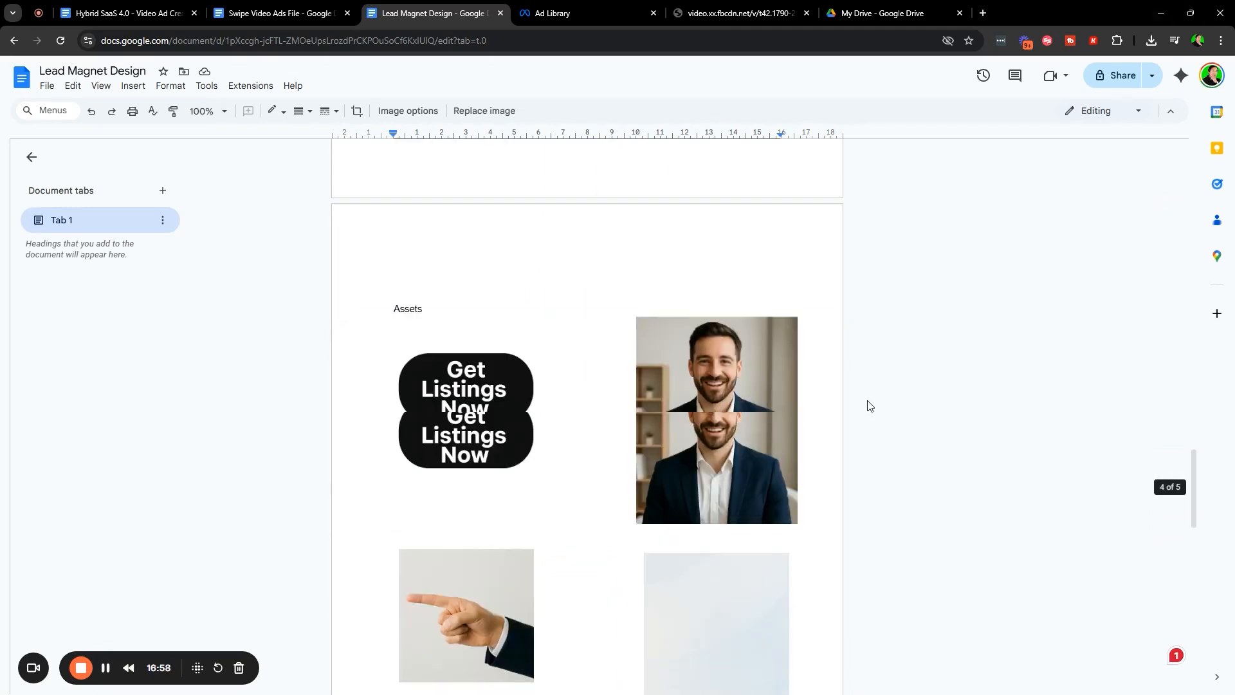
{"action": "left_click", "coordinate": [719, 236]}
{"action": "scroll", "coordinate": [706, 429], "scroll_direction": "up", "scroll_amount": 3}
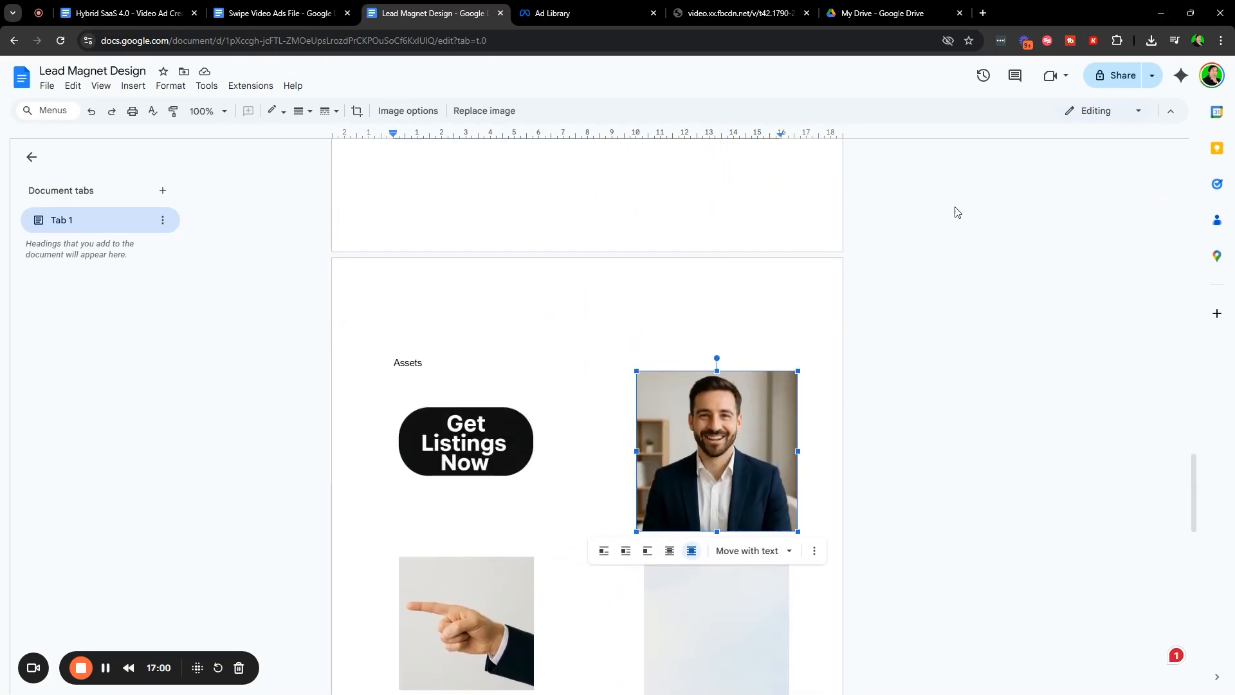
{"action": "left_click", "coordinate": [1172, 13]}
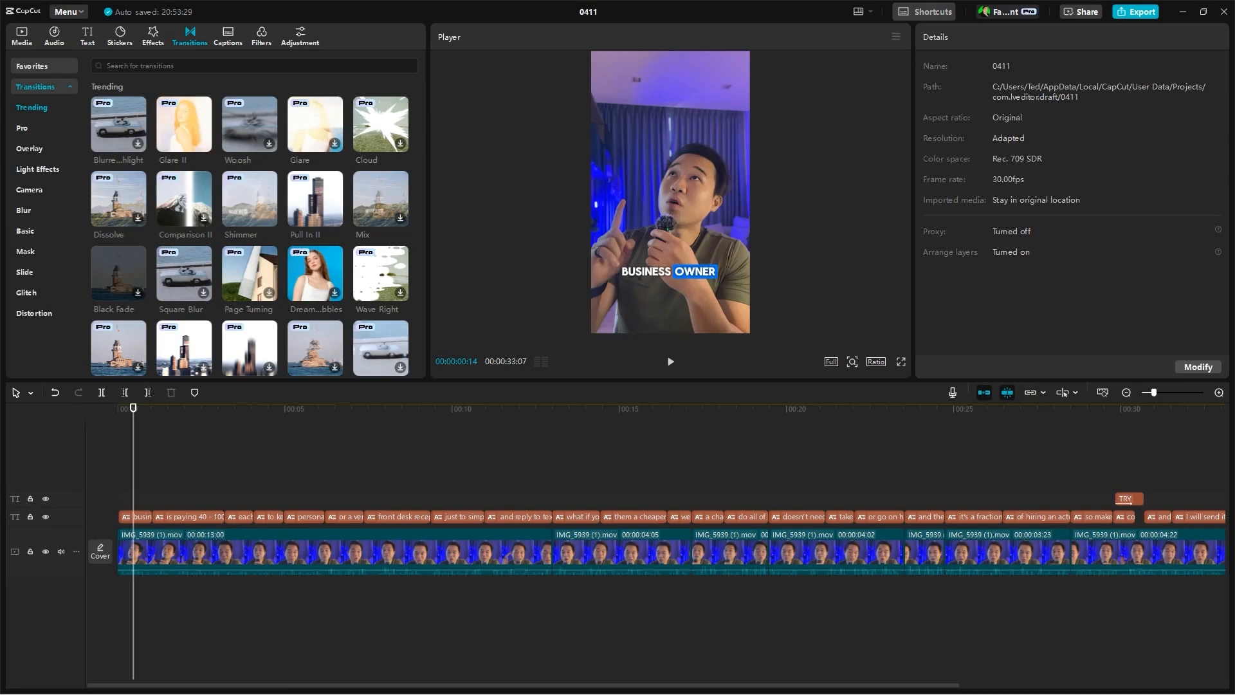
Place the businessman image above the captions at the timeline's start, and shrink it into the upper left of the video frame
{"action": "left_click_drag", "start_coordinate": [450, 543], "coordinate": [151, 476]}
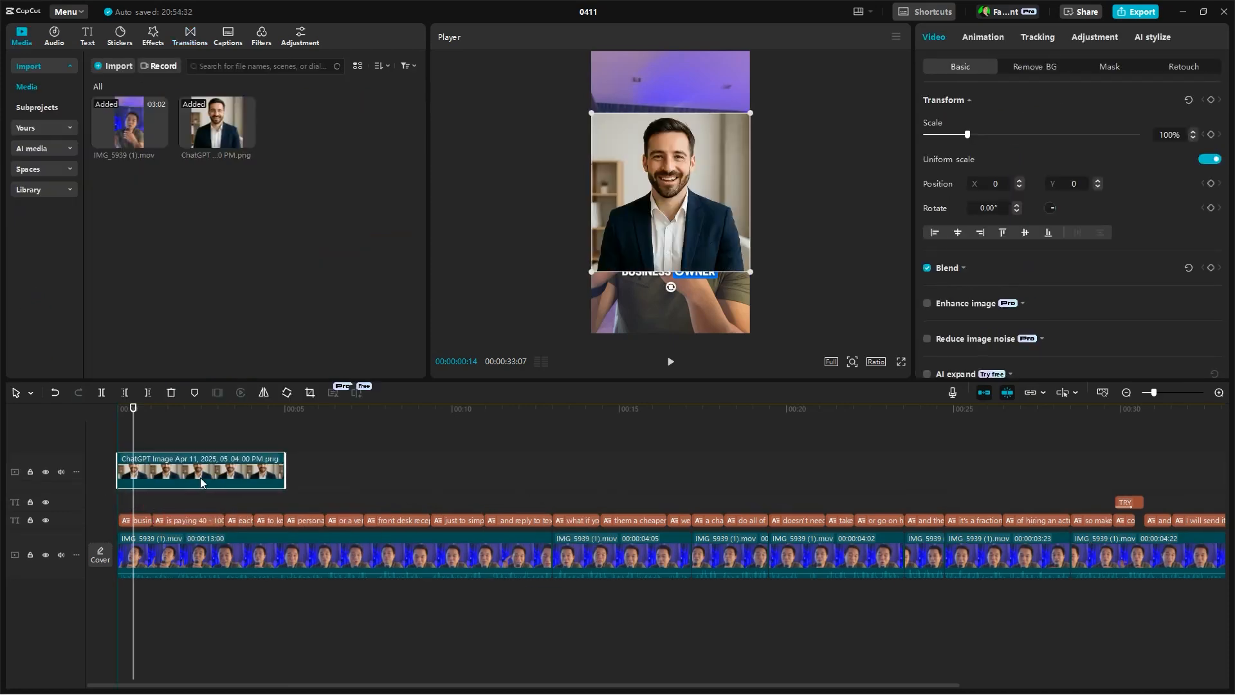
{"action": "left_click_drag", "start_coordinate": [751, 112], "coordinate": [648, 94]}
Apply the Unfold entrance animation to the businessman image, and shift its clip slightly later than the timeline's start
{"action": "left_click", "coordinate": [994, 37]}
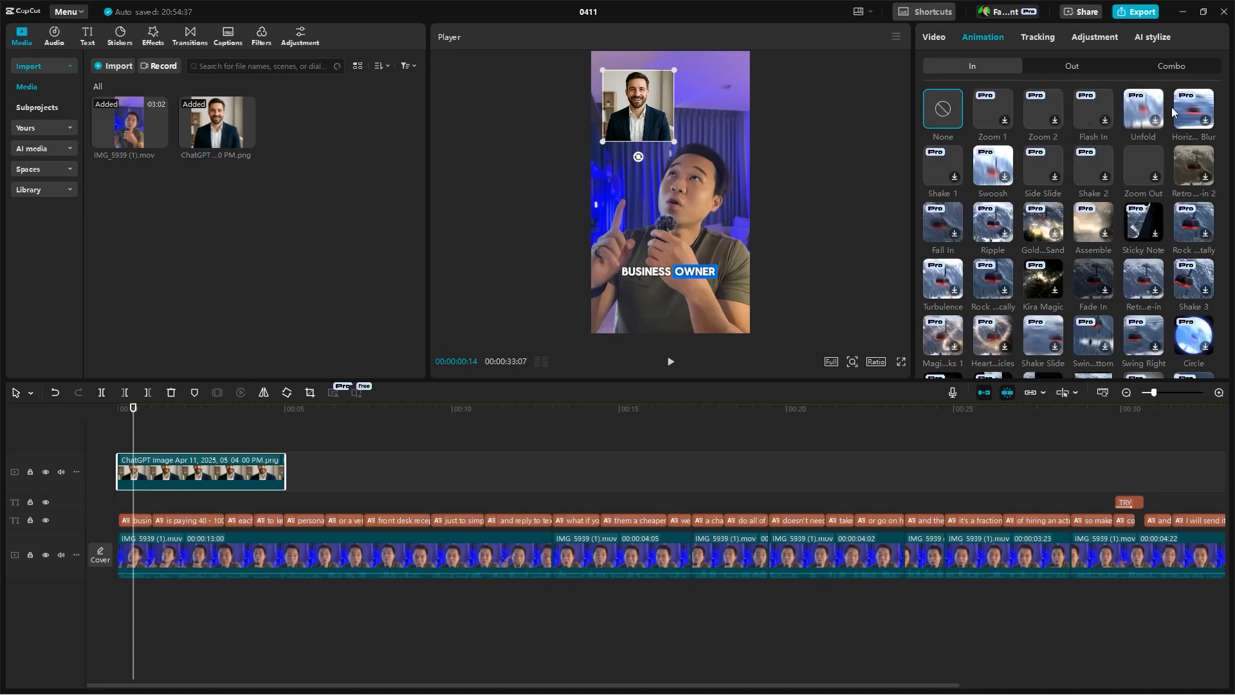
{"action": "left_click", "coordinate": [1143, 109]}
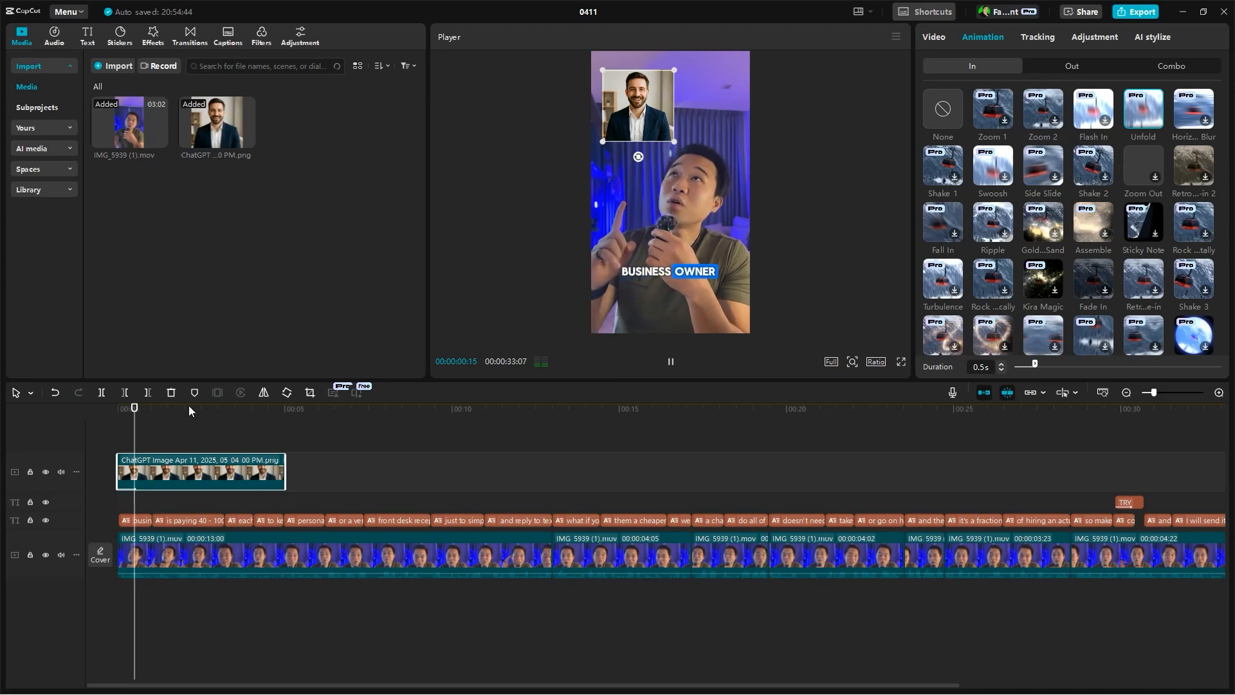
{"action": "left_click", "coordinate": [140, 410]}
{"action": "left_click_drag", "start_coordinate": [190, 473], "coordinate": [204, 473]}
{"action": "left_click", "coordinate": [119, 410]}
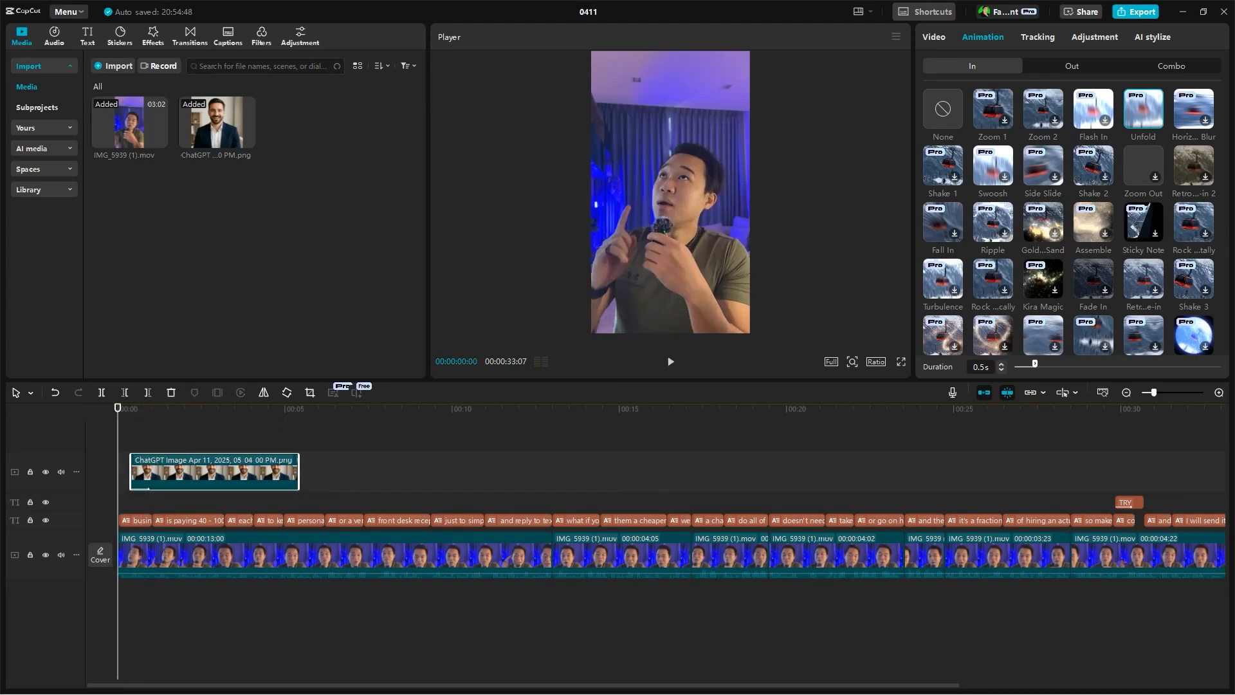
{"action": "key", "text": "space"}
{"action": "key", "text": "space"}
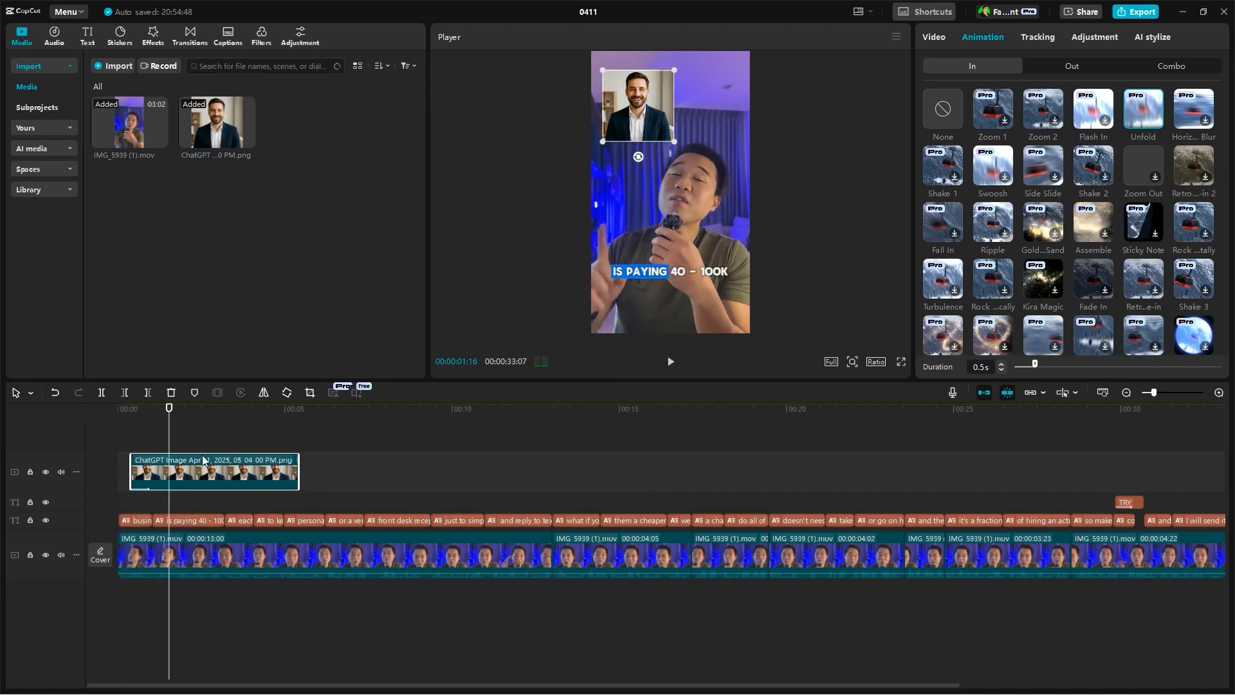
Move the businessman image clip slightly earlier on the timeline, and play the opening to check its timing
{"action": "left_click_drag", "start_coordinate": [202, 472], "coordinate": [194, 474]}
{"action": "key", "text": "space"}
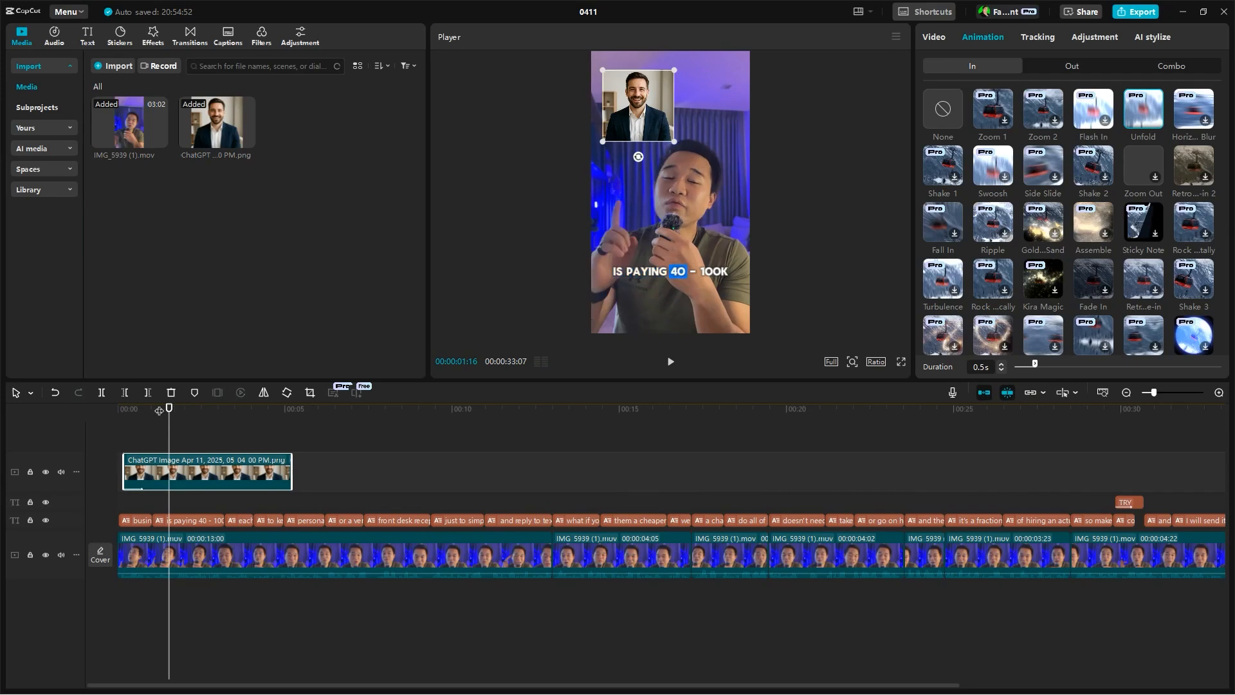
{"action": "left_click", "coordinate": [118, 410]}
{"action": "key", "text": "space"}
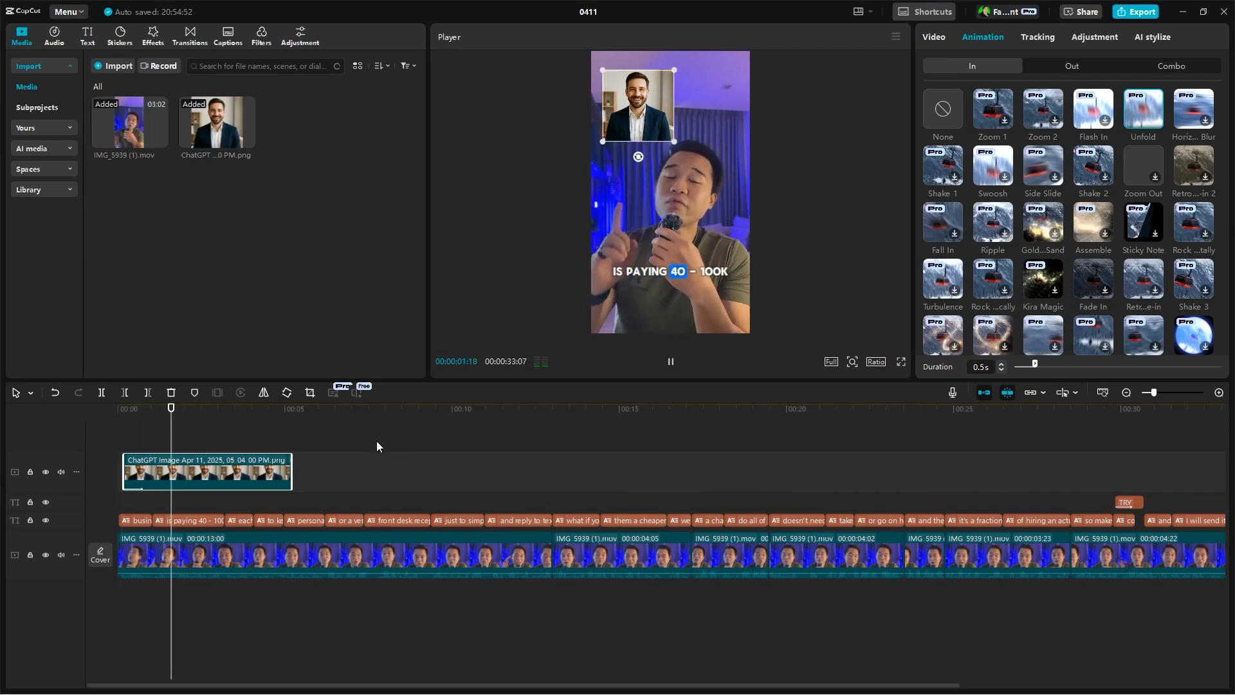
{"action": "key", "text": "space"}
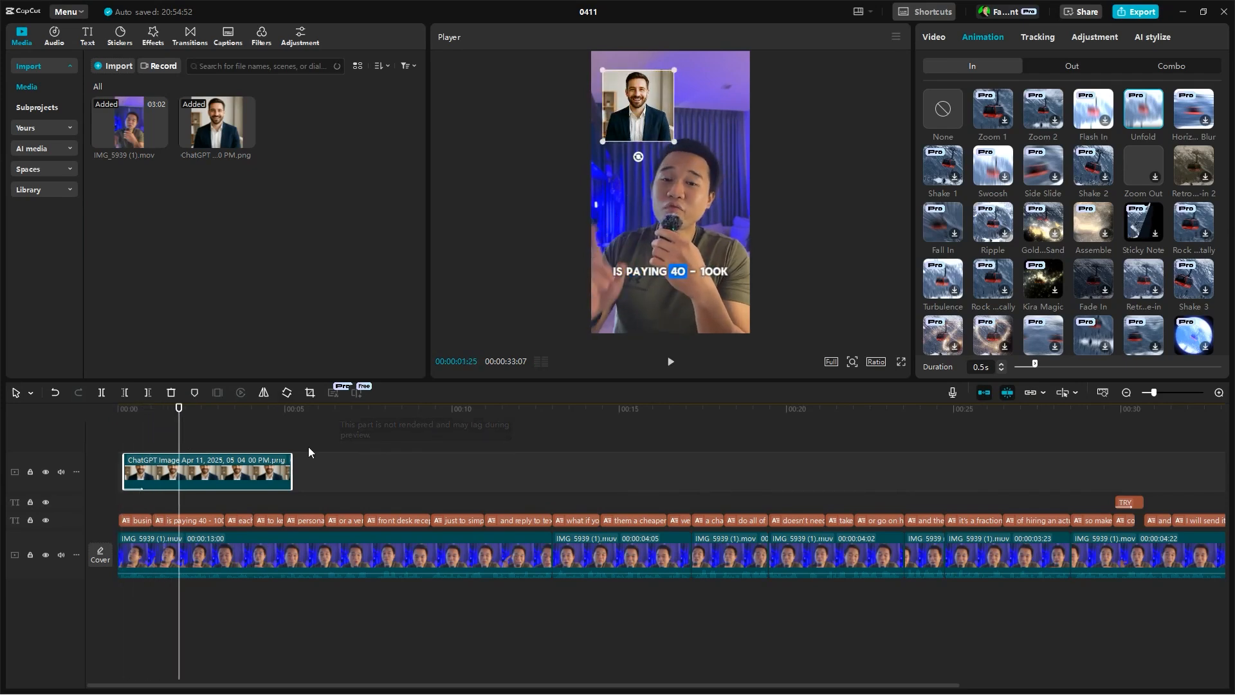
Search the sound effects for "money sound" and preview "Money payment sound (payment sound)"
{"action": "scroll", "coordinate": [308, 447], "scroll_direction": "up", "scroll_amount": 3, "text": "ctrl"}
{"action": "left_click", "coordinate": [58, 33]}
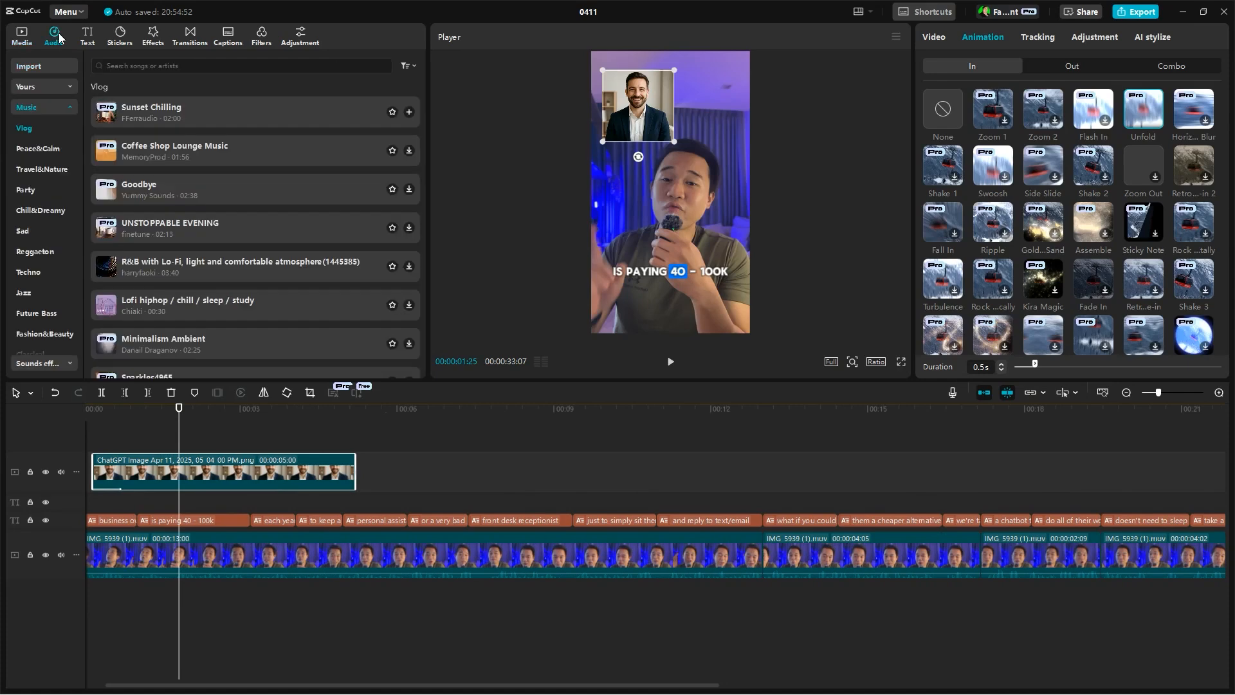
{"action": "scroll", "coordinate": [26, 317], "scroll_direction": "down", "scroll_amount": 3}
{"action": "left_click", "coordinate": [36, 342]}
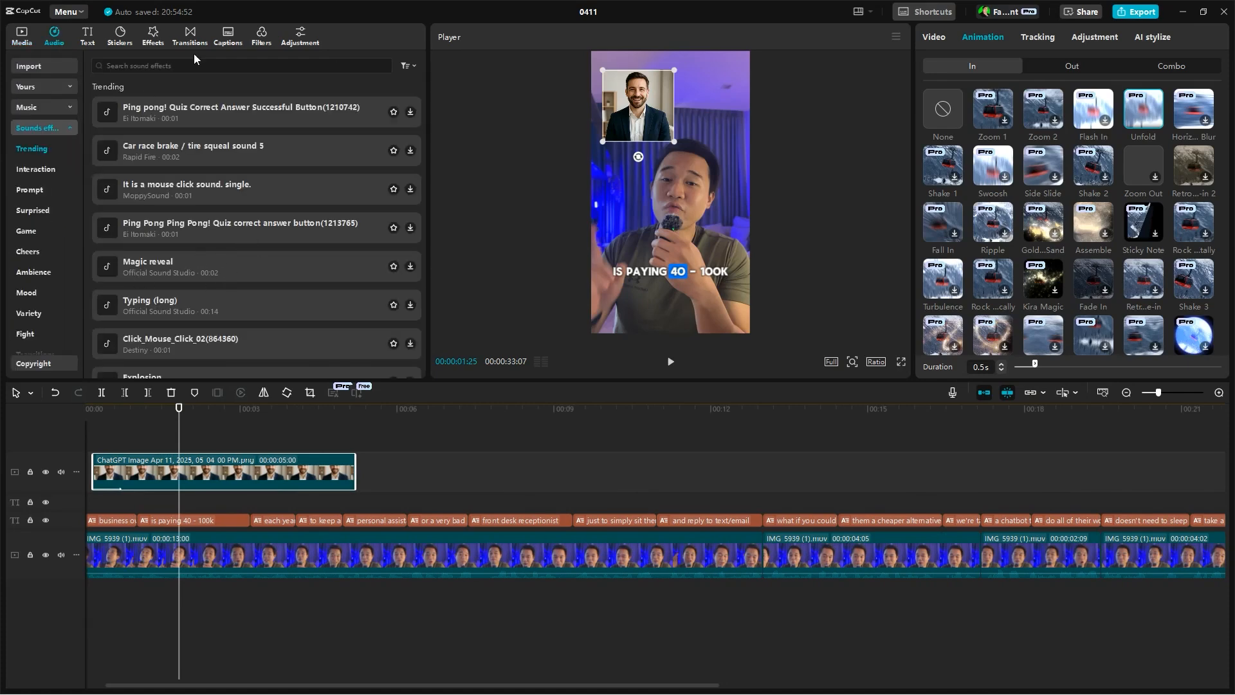
{"action": "left_click", "coordinate": [179, 67]}
{"action": "type", "text": "MONEY"}
{"action": "left_click", "coordinate": [187, 84]}
{"action": "left_click", "coordinate": [239, 98]}
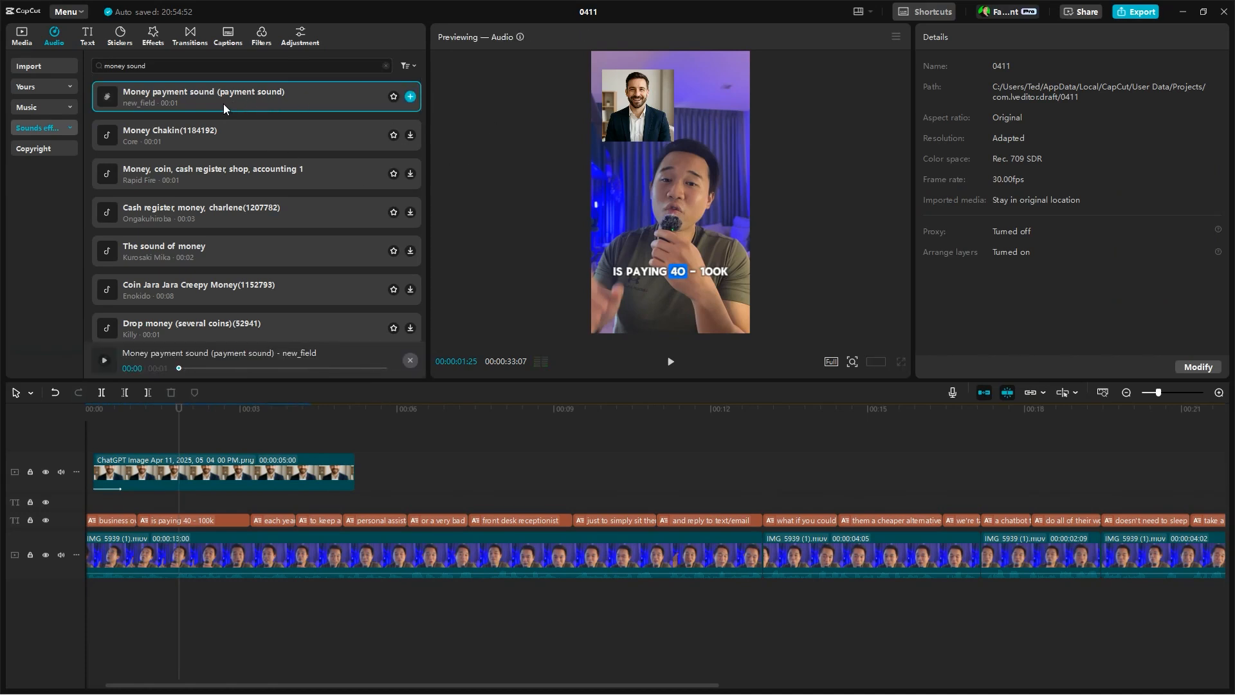
Add the "Money payment sound (payment sound)" effect below the main video at about 00:00:01:25, and play it back
{"action": "left_click_drag", "start_coordinate": [223, 103], "coordinate": [175, 615]}
{"action": "left_click_drag", "start_coordinate": [173, 409], "coordinate": [174, 419]}
{"action": "key", "text": "space"}
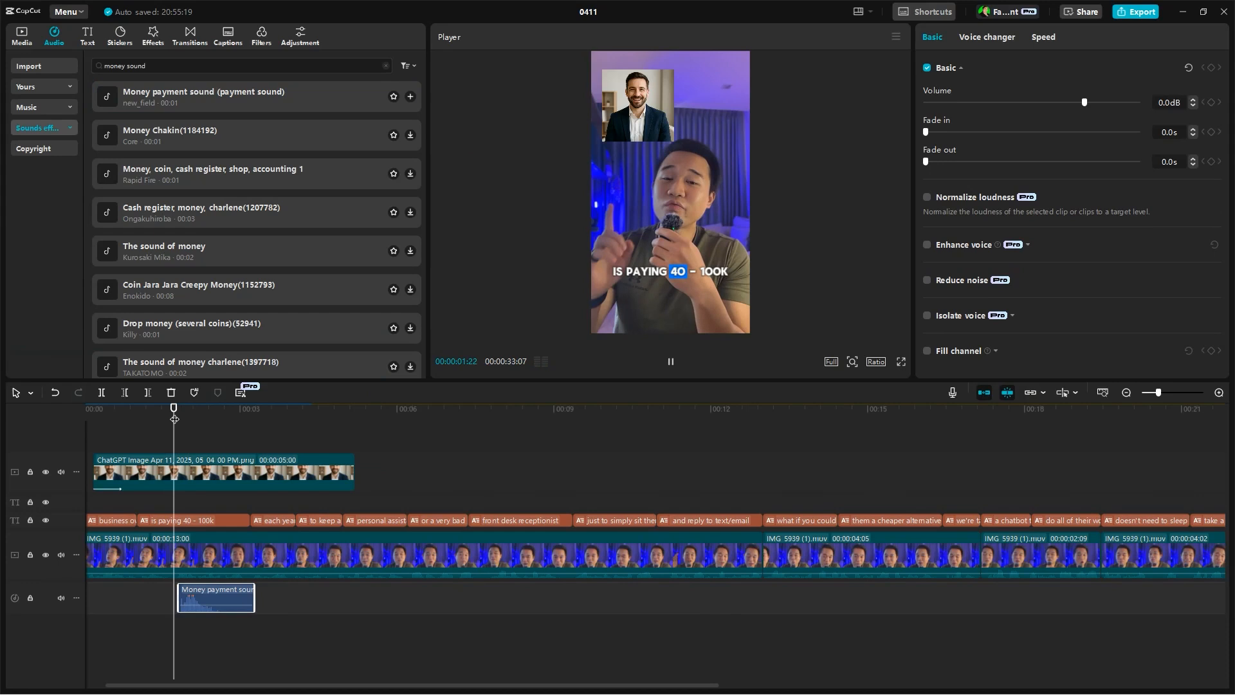
{"action": "key", "text": "space"}
{"action": "left_click", "coordinate": [175, 419]}
Lower the money payment sound's volume to -10.1 dB, and replay the video from the start
{"action": "right_click", "coordinate": [224, 593]}
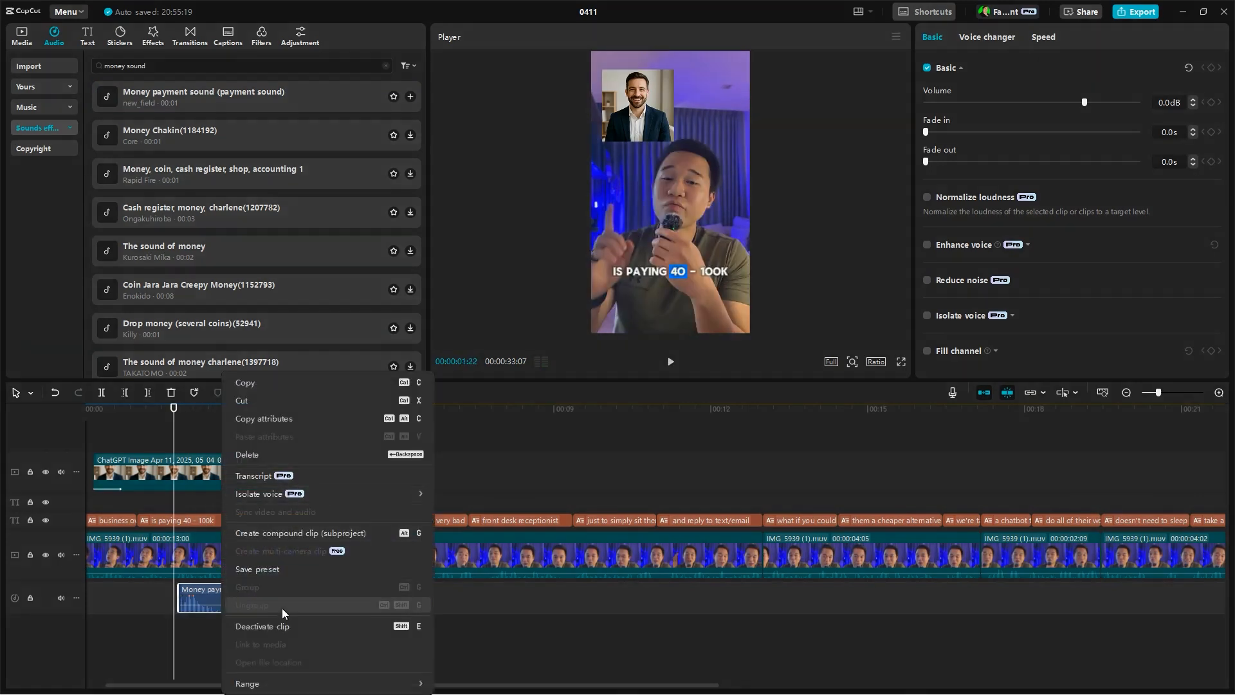
{"action": "left_click", "coordinate": [1067, 100]}
{"action": "left_click_drag", "start_coordinate": [1067, 101], "coordinate": [1058, 103]}
{"action": "left_click_drag", "start_coordinate": [196, 418], "coordinate": [83, 419]}
{"action": "key", "text": "space"}
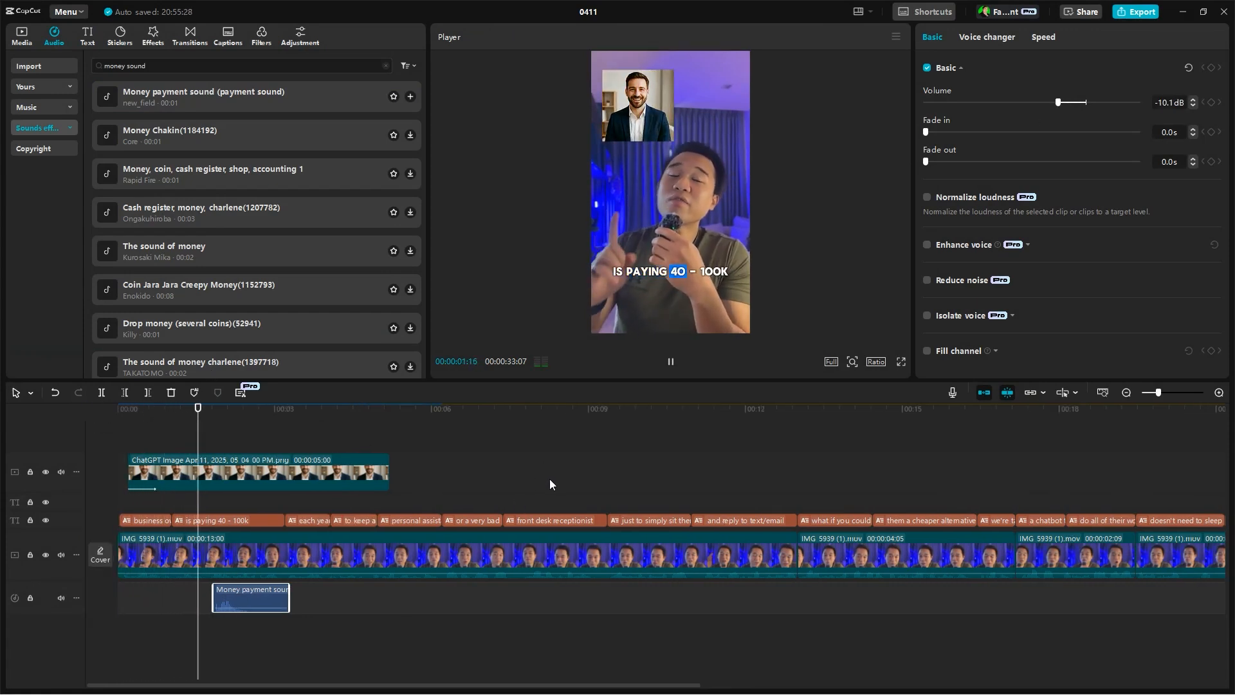
Overlay clipart2557778.png at 00:00:01:25 on the timeline, and shrink it to sit centred below the caption
{"action": "mouse_move", "coordinate": [207, 418]}
{"action": "left_mouse_down"}
{"action": "mouse_move", "coordinate": [242, 420]}
{"action": "mouse_move", "coordinate": [214, 420]}
{"action": "left_mouse_up"}
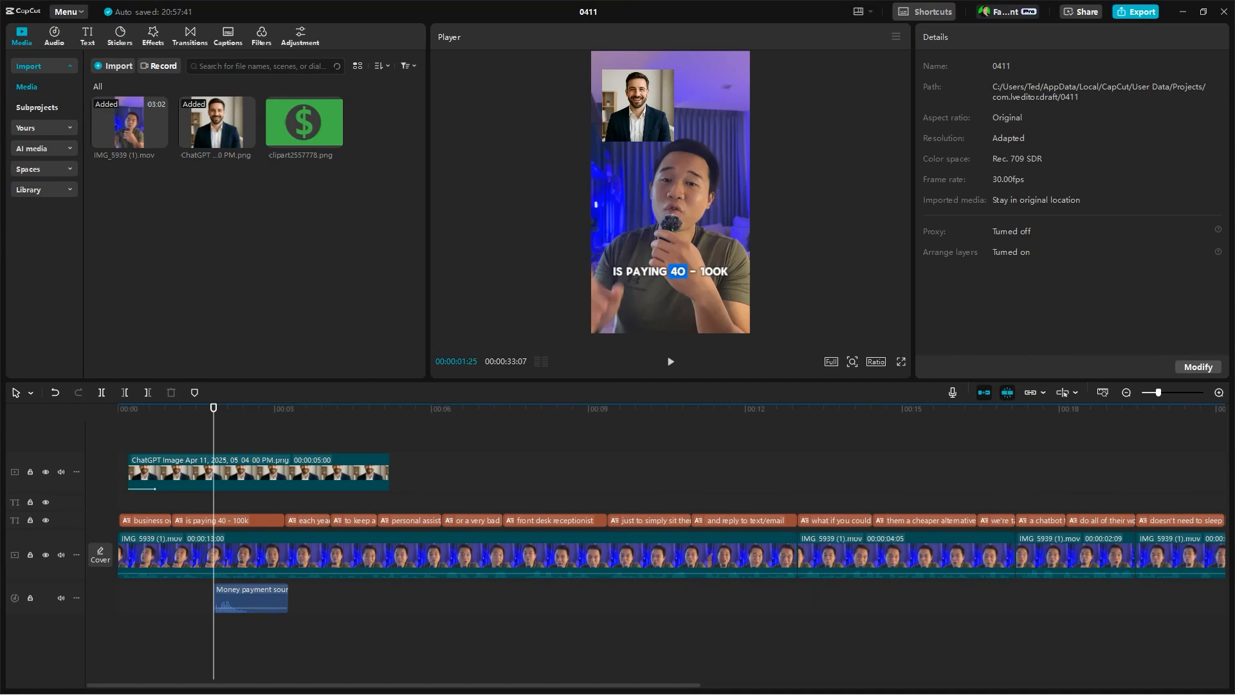
{"action": "left_click_drag", "start_coordinate": [304, 123], "coordinate": [259, 435]}
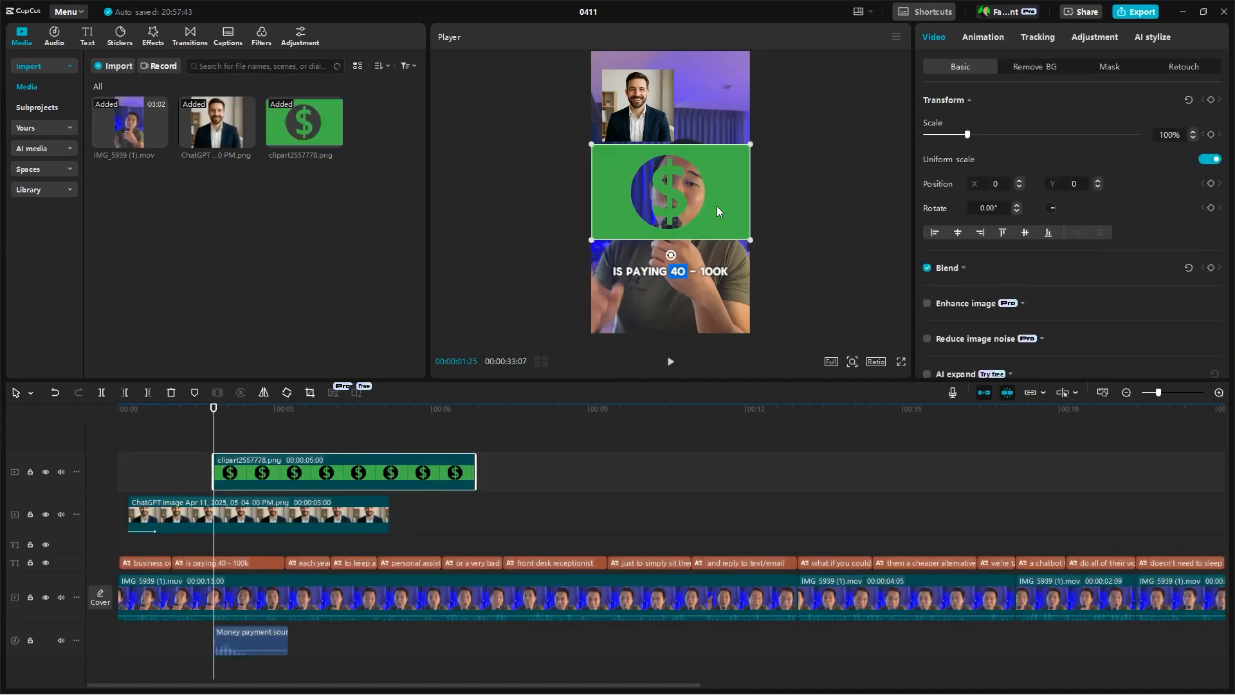
{"action": "left_click_drag", "start_coordinate": [747, 149], "coordinate": [699, 291]}
{"action": "left_click_drag", "start_coordinate": [685, 302], "coordinate": [689, 302]}
Apply the Slide Up entrance animation to the dollar image, and return the playhead to 00:00:00:00
{"action": "left_click", "coordinate": [985, 40]}
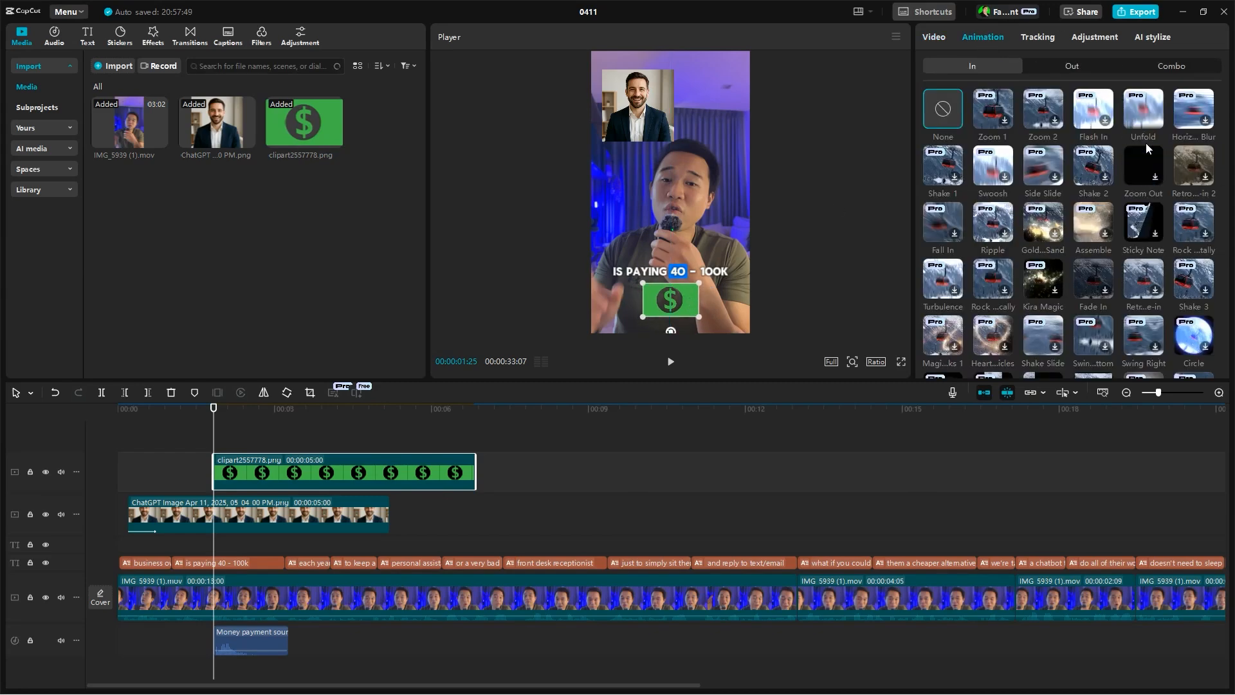
{"action": "scroll", "coordinate": [1144, 146], "scroll_direction": "down", "scroll_amount": 2}
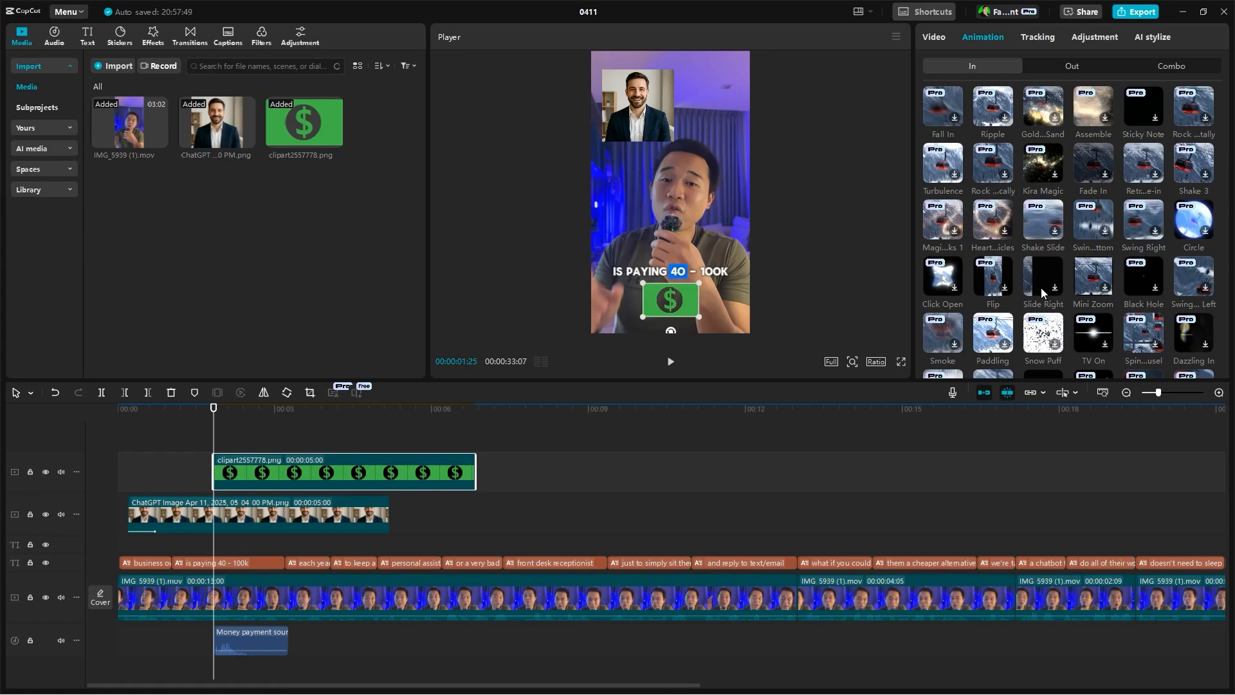
{"action": "scroll", "coordinate": [1132, 193], "scroll_direction": "down", "scroll_amount": 1}
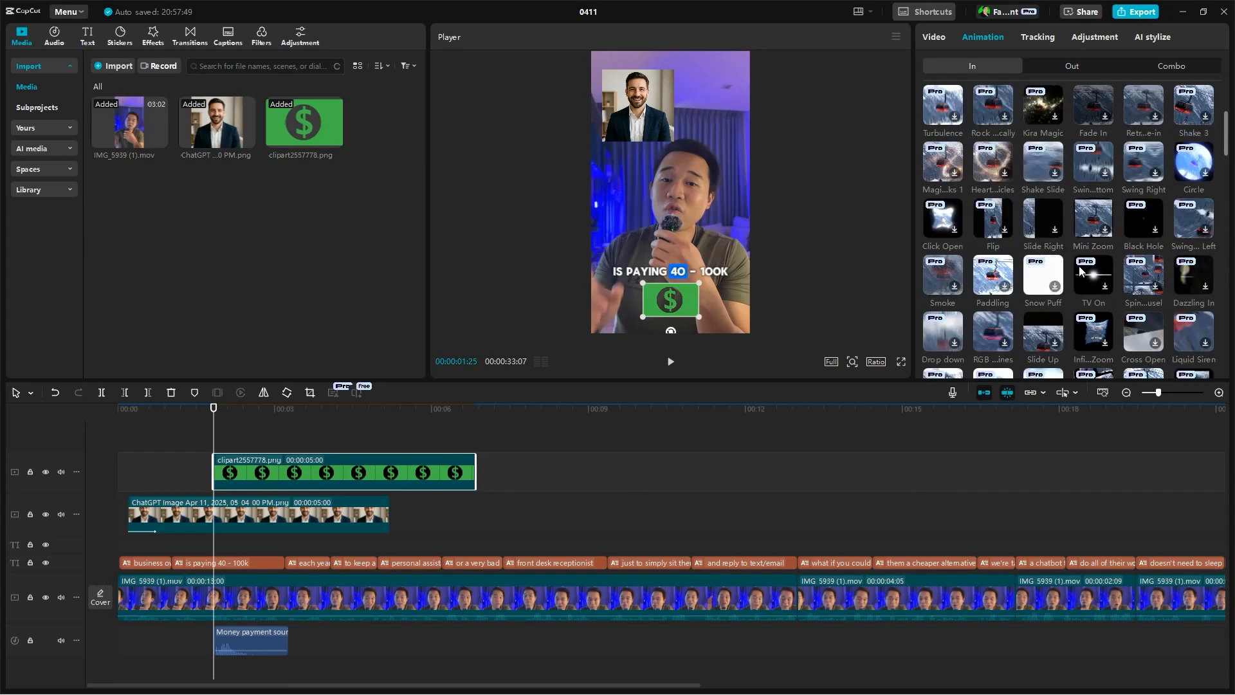
{"action": "scroll", "coordinate": [1044, 286], "scroll_direction": "down", "scroll_amount": 1}
{"action": "left_click", "coordinate": [1044, 286]}
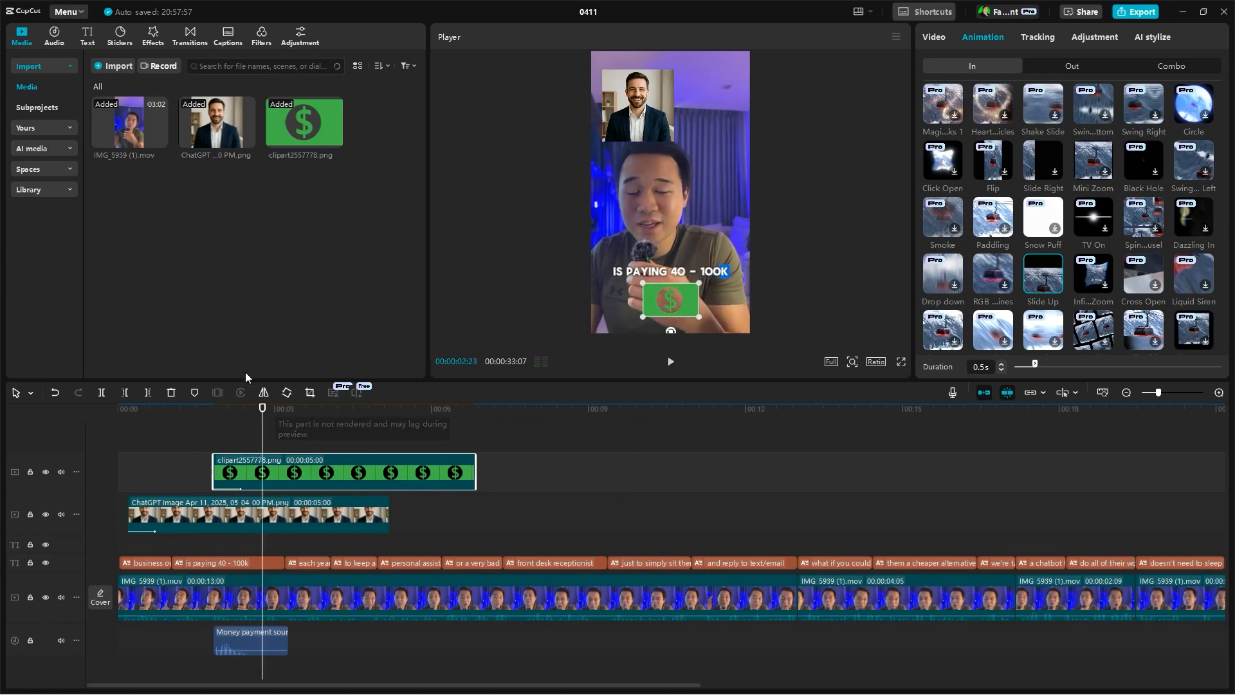
{"action": "left_click_drag", "start_coordinate": [263, 407], "coordinate": [13, 426]}
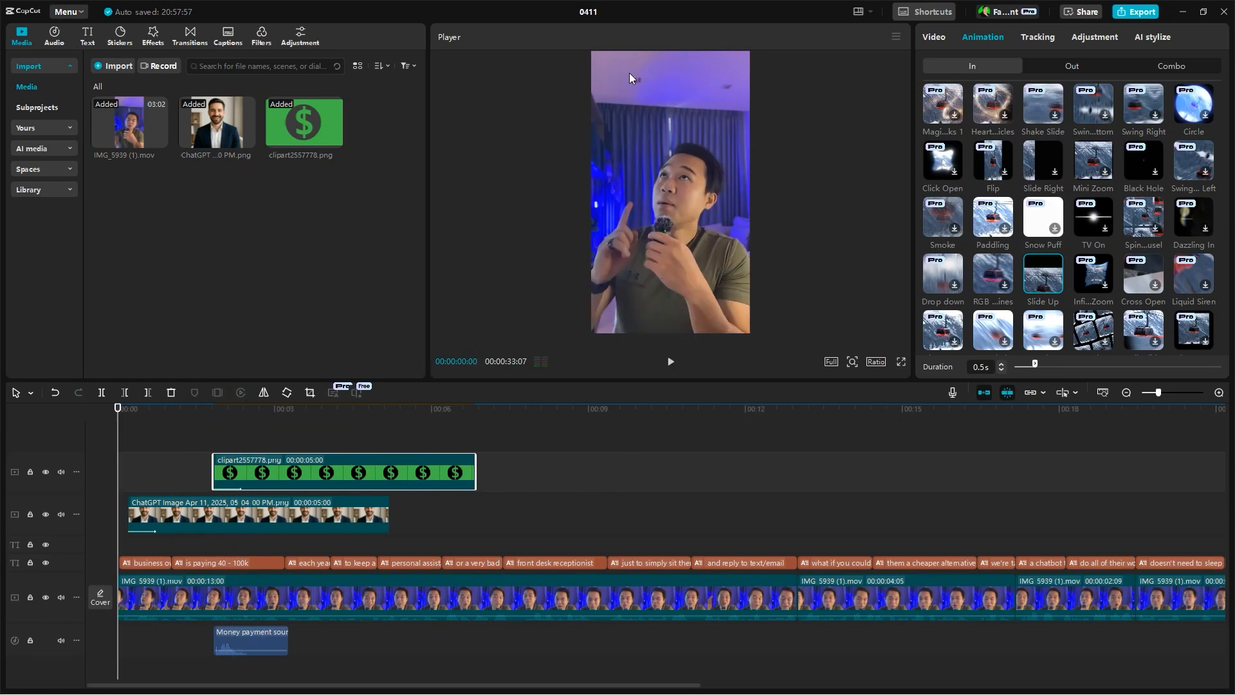
Play the video back from the start to review the two image overlays against the captions
{"action": "key", "text": "space"}
{"action": "key", "text": "space"}
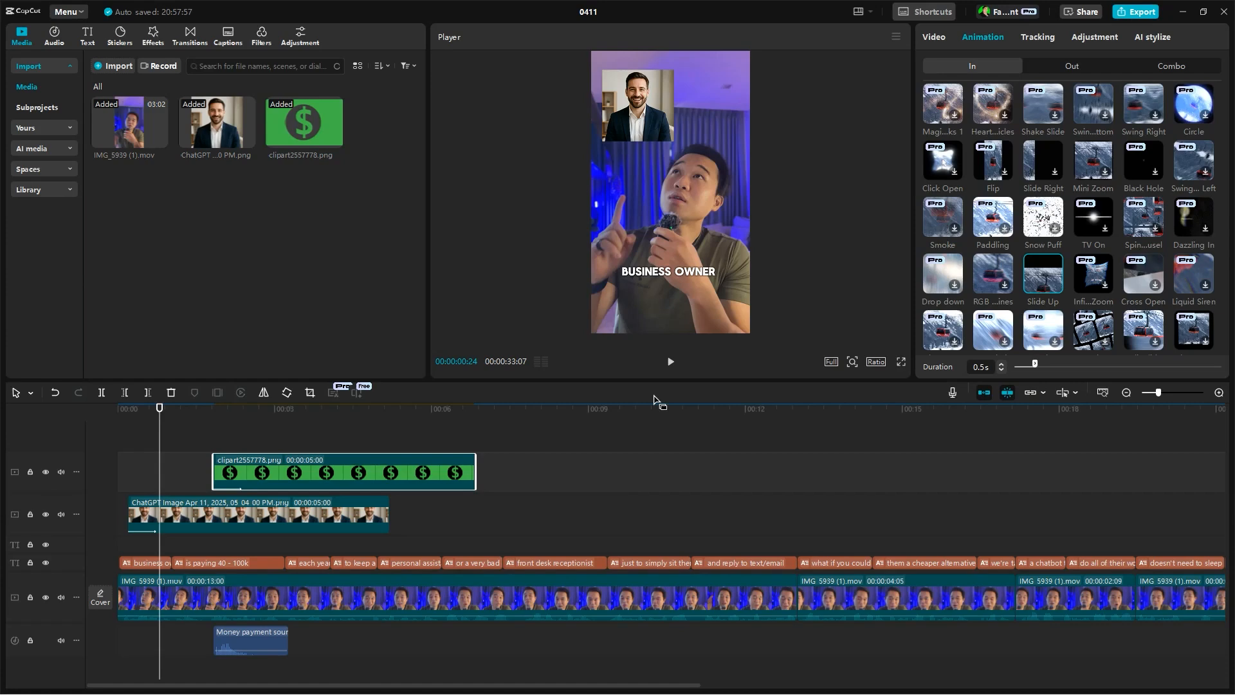
{"action": "key", "text": "Home"}
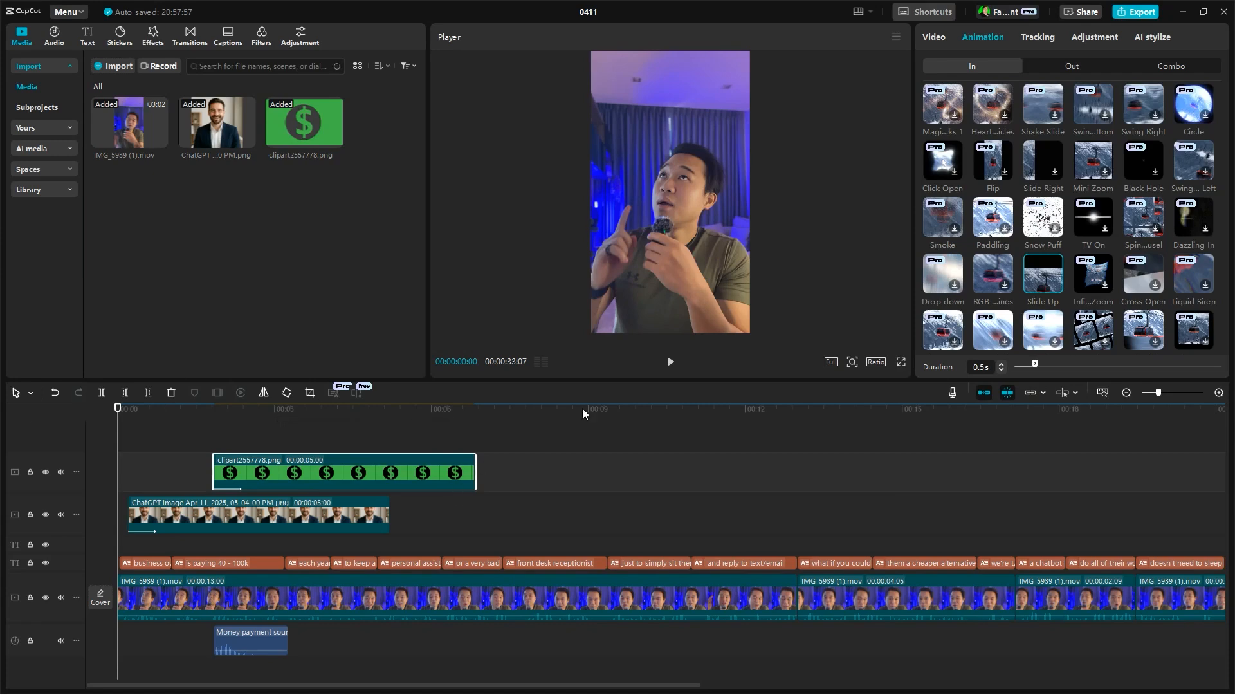
{"action": "key", "text": "space"}
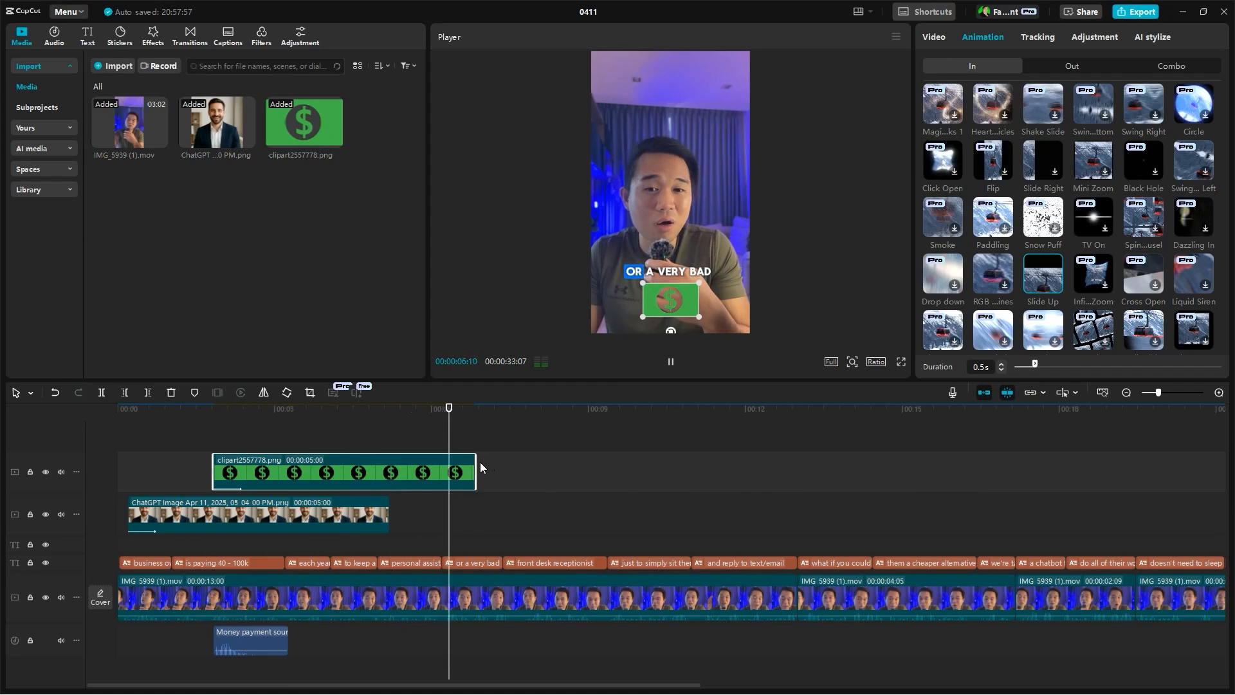
{"action": "key", "text": "space"}
Trim the portrait and dollar image overlays so both end together with the "is paying 40 - 100k" caption
{"action": "left_click_drag", "start_coordinate": [466, 463], "coordinate": [390, 463]}
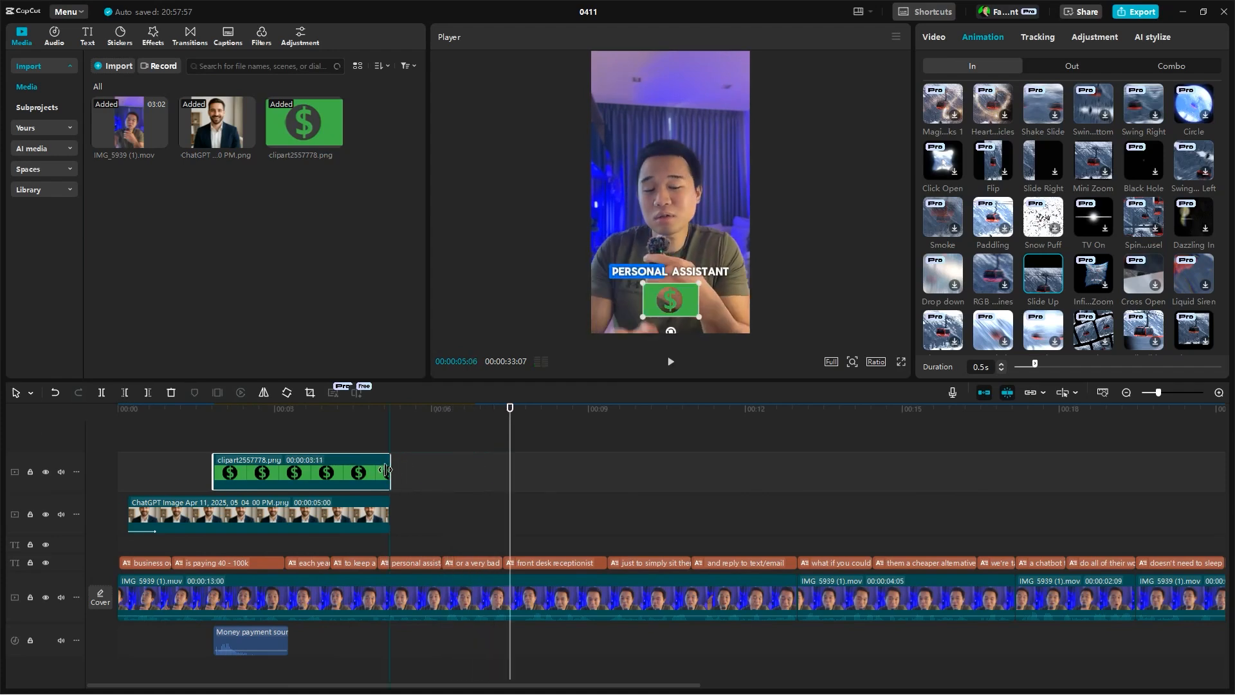
{"action": "left_click_drag", "start_coordinate": [129, 422], "coordinate": [205, 421]}
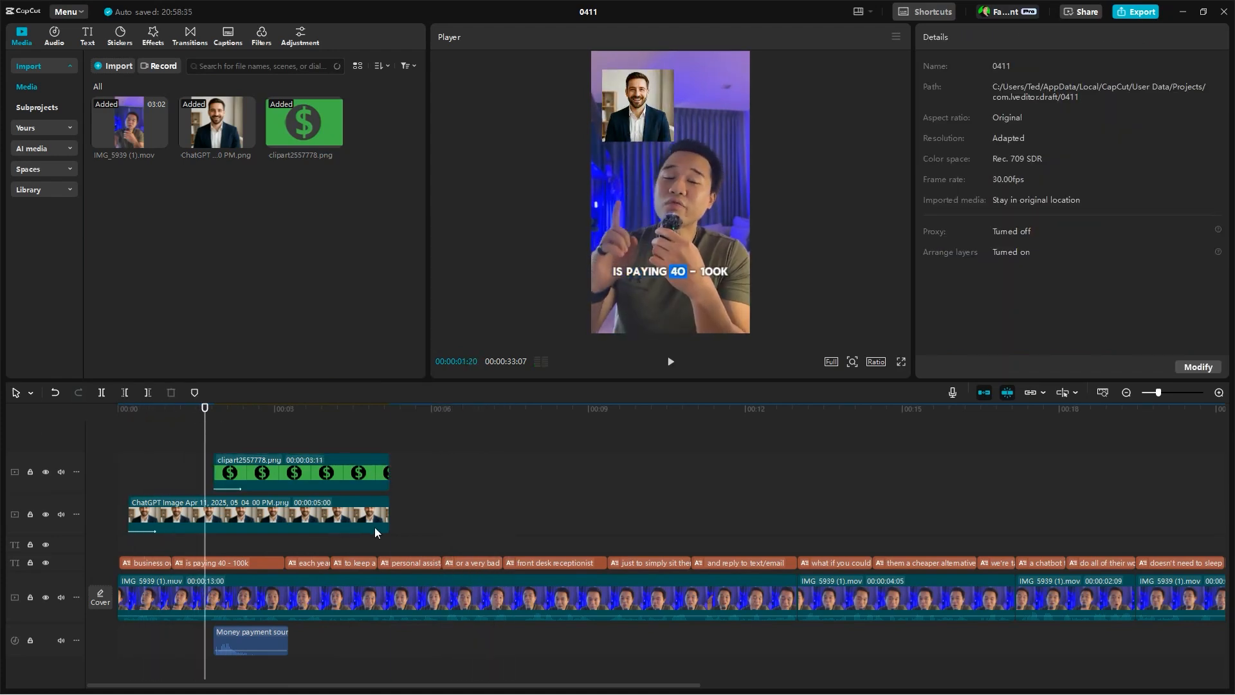
{"action": "left_click_drag", "start_coordinate": [388, 516], "coordinate": [285, 517]}
{"action": "left_click_drag", "start_coordinate": [389, 468], "coordinate": [285, 468]}
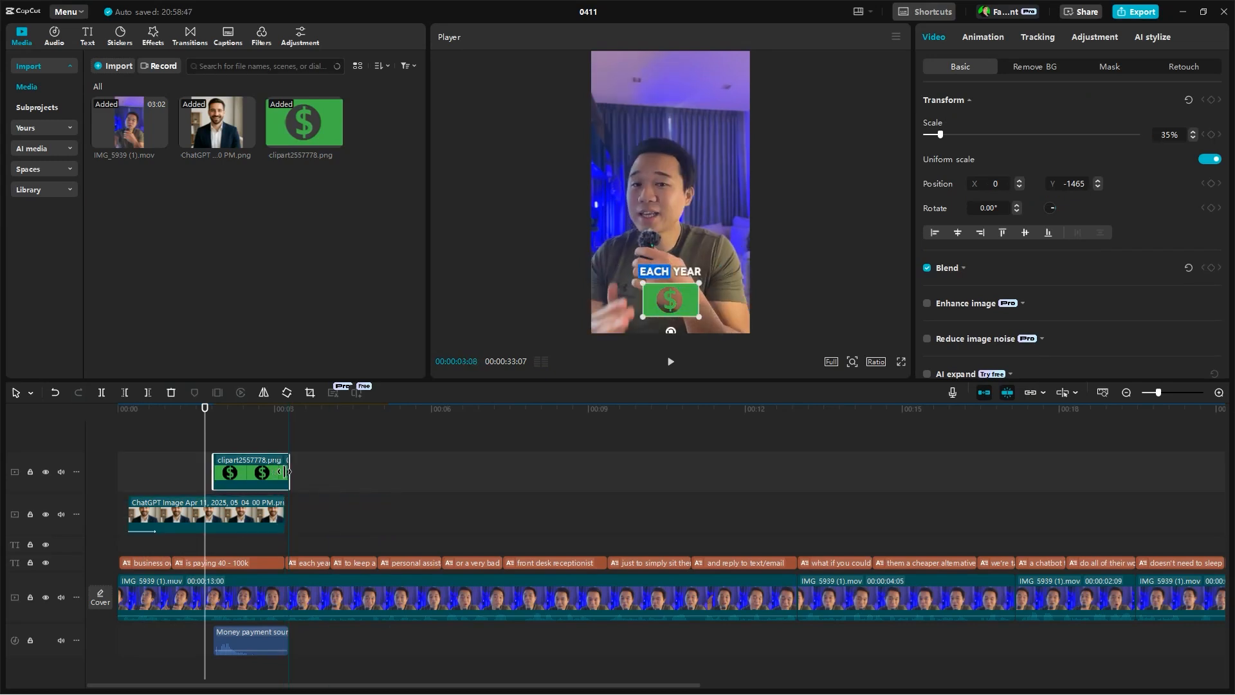
Apply the Fade Out exit animation to both the portrait and dollar images, and play back the result
{"action": "left_click", "coordinate": [997, 37]}
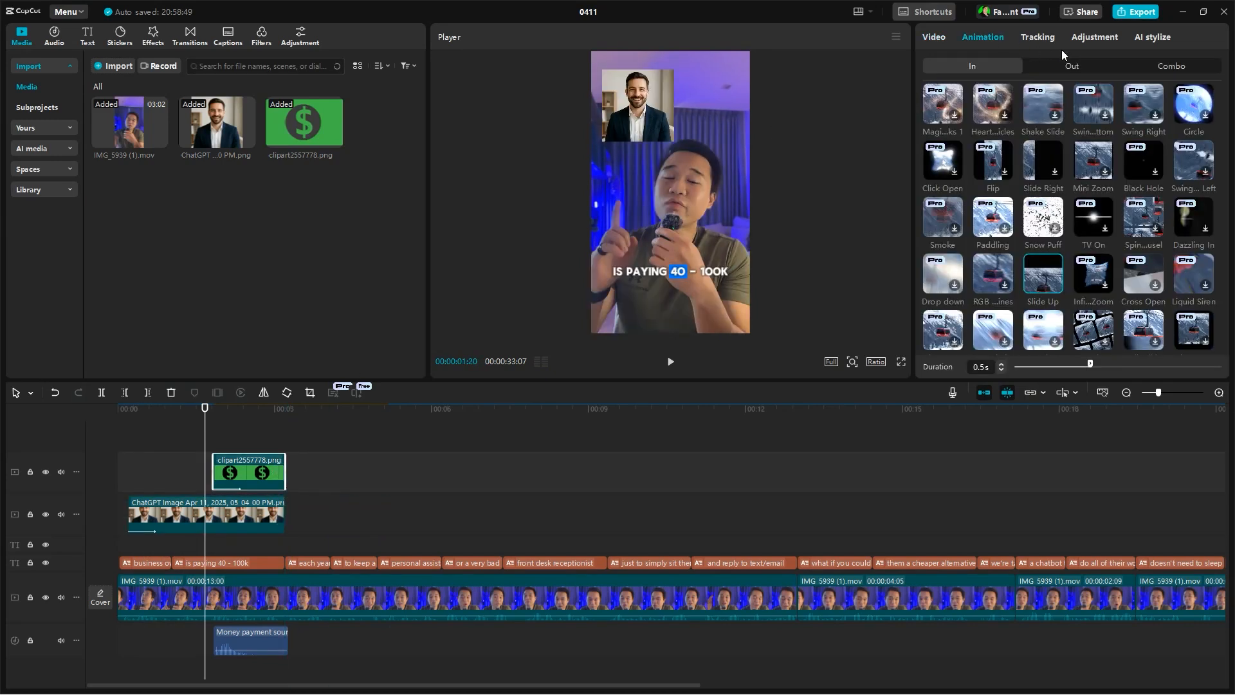
{"action": "left_click", "coordinate": [1096, 62]}
{"action": "left_click", "coordinate": [223, 513]}
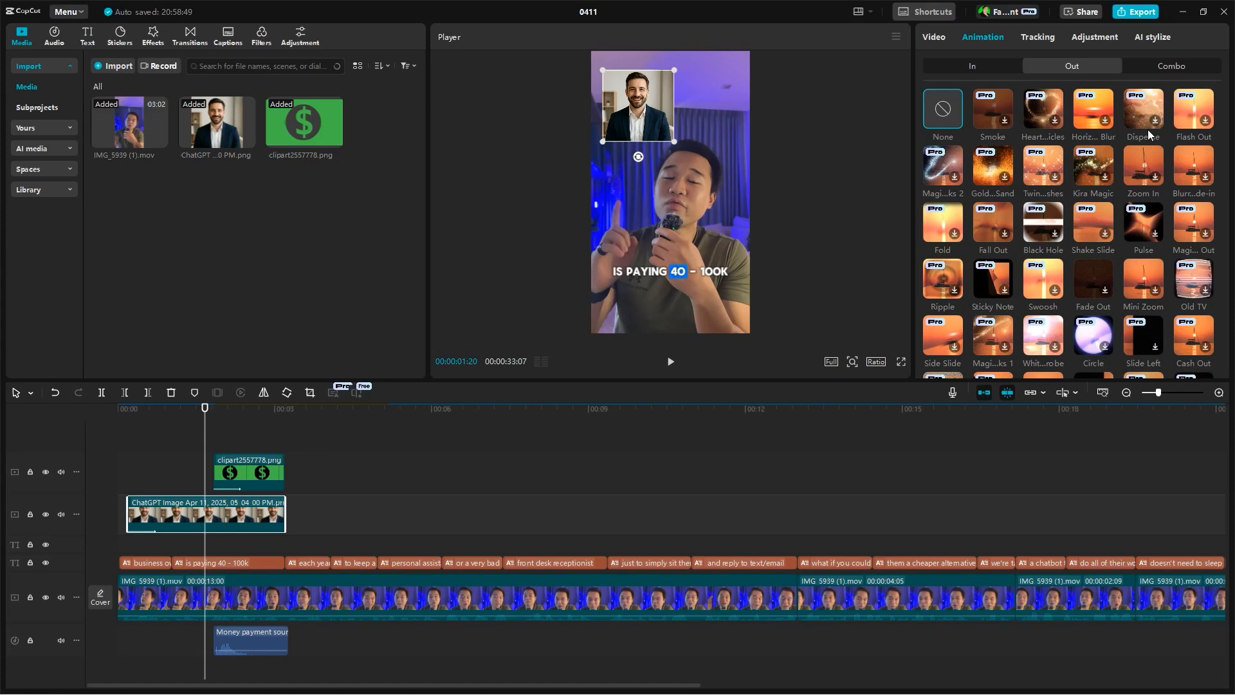
{"action": "left_click", "coordinate": [1181, 68]}
{"action": "left_click", "coordinate": [1079, 68]}
{"action": "left_click", "coordinate": [1096, 281]}
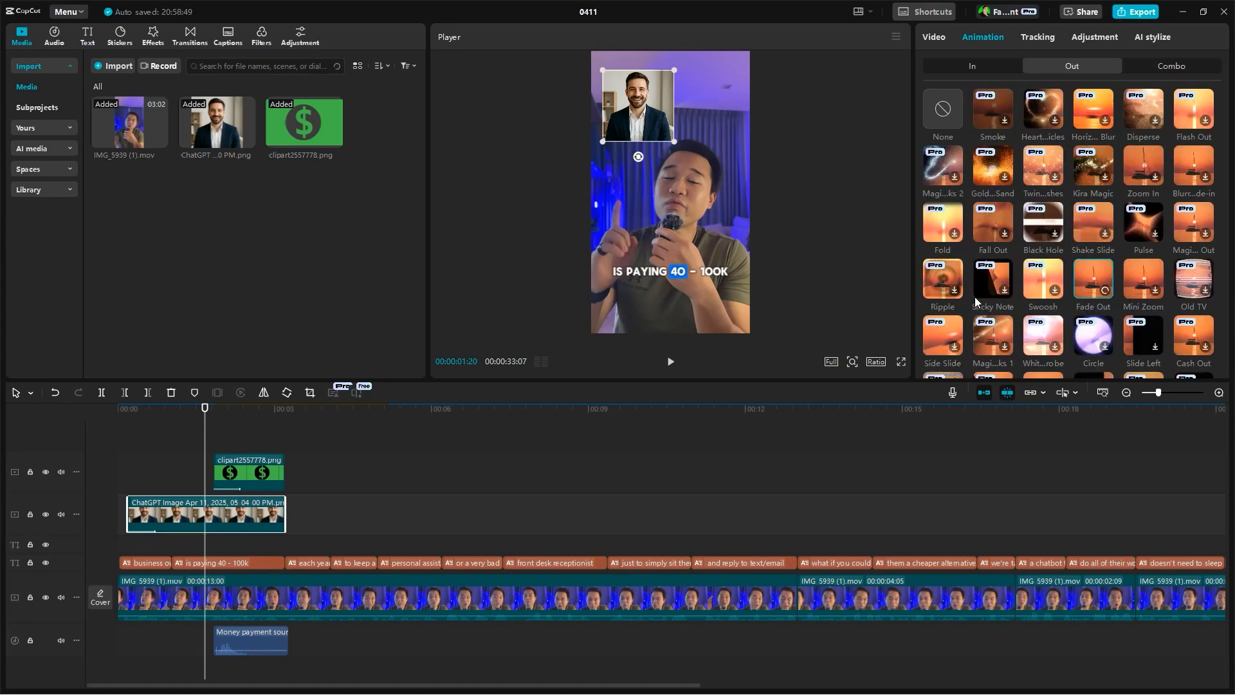
{"action": "left_click", "coordinate": [229, 472]}
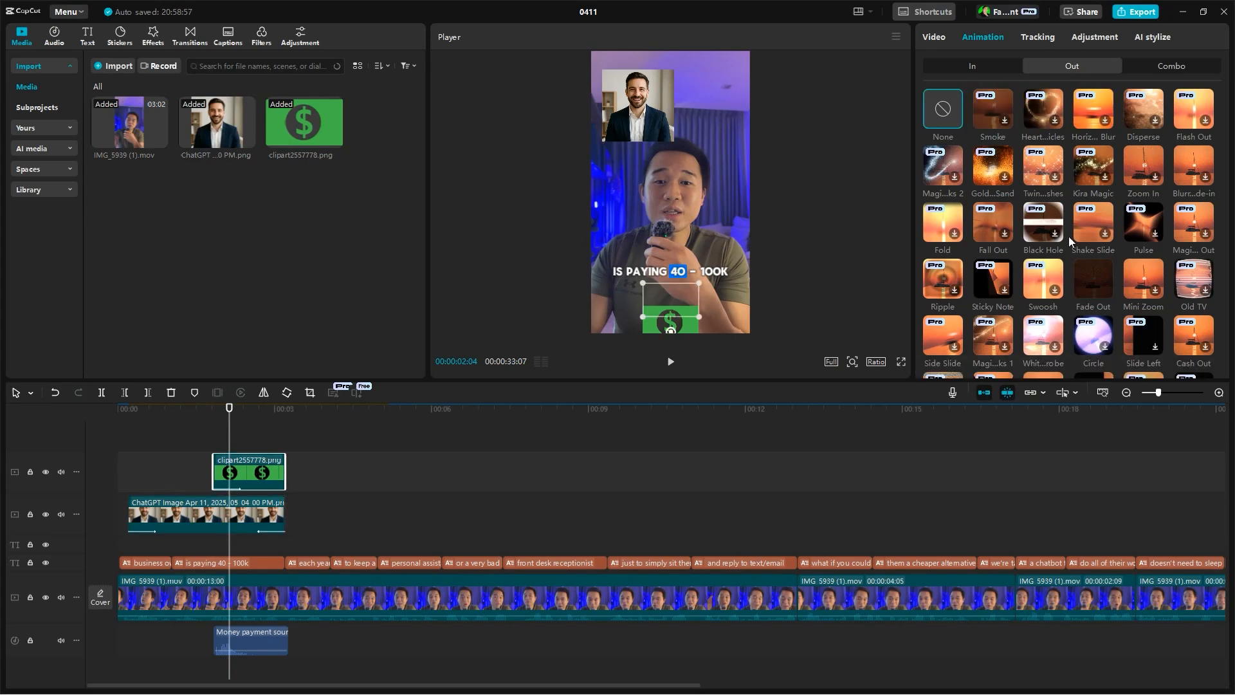
{"action": "left_click", "coordinate": [1094, 280]}
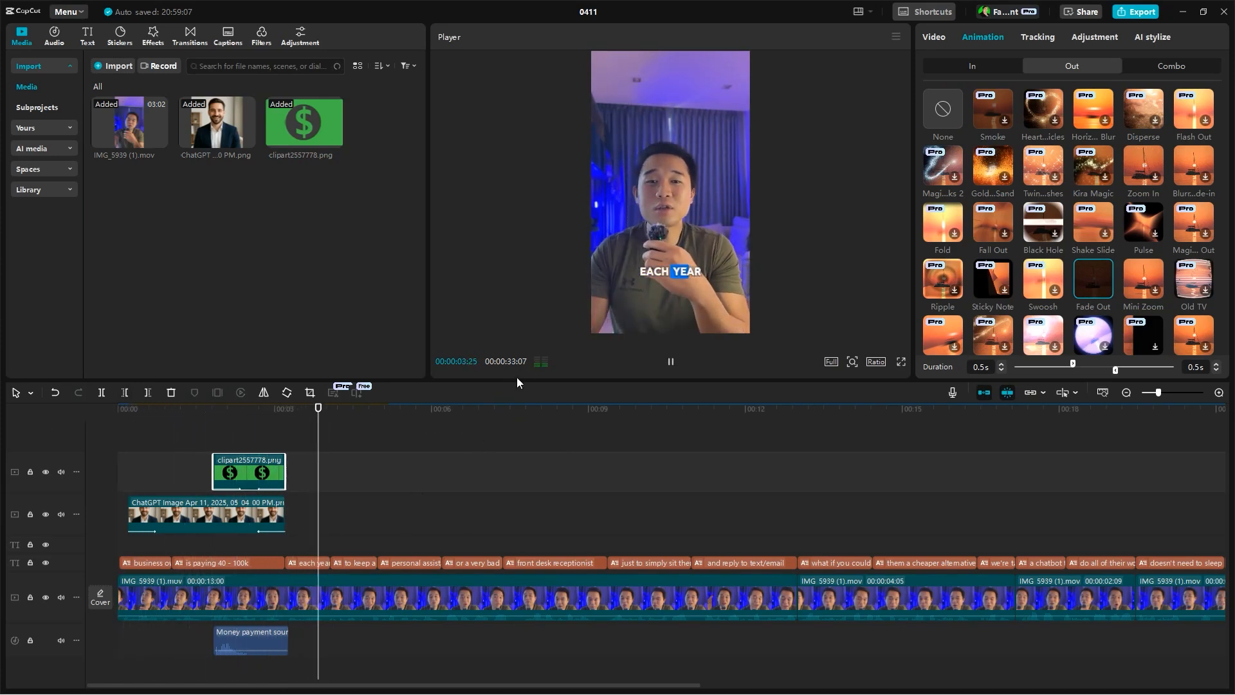
{"action": "key", "text": "space"}
Paste the phone stock video 7279035-uhd_2160_3840_25fps.mp4 as an overlay above the main video at 00:00:19:00
{"action": "left_click_drag", "start_coordinate": [348, 409], "coordinate": [1219, 420]}
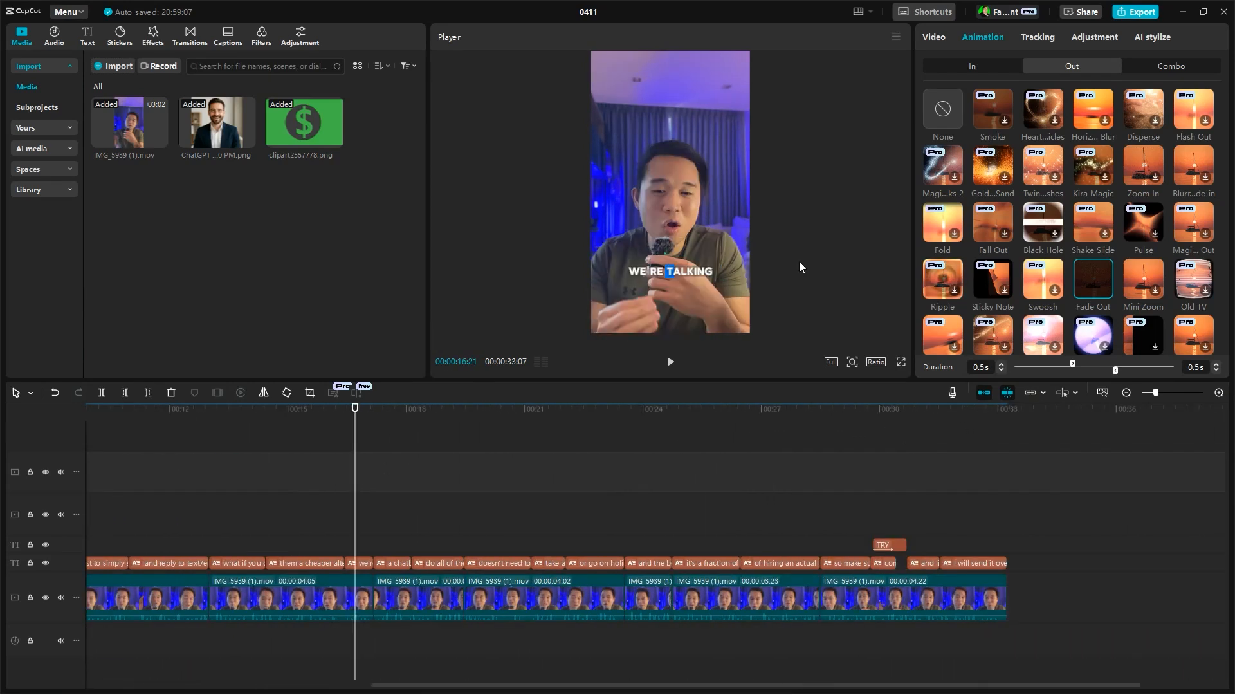
{"action": "left_click", "coordinate": [547, 484]}
{"action": "left_click", "coordinate": [413, 409]}
{"action": "left_click_drag", "start_coordinate": [412, 409], "coordinate": [446, 424]}
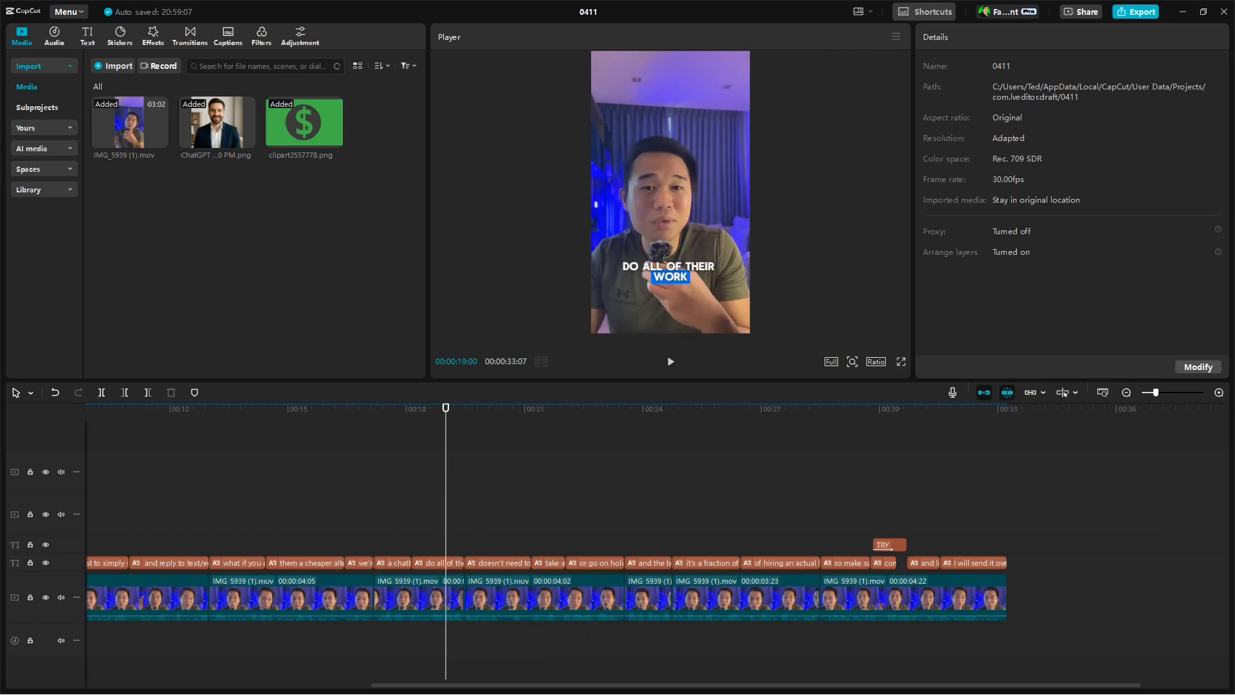
{"action": "key", "text": "ctrl+v"}
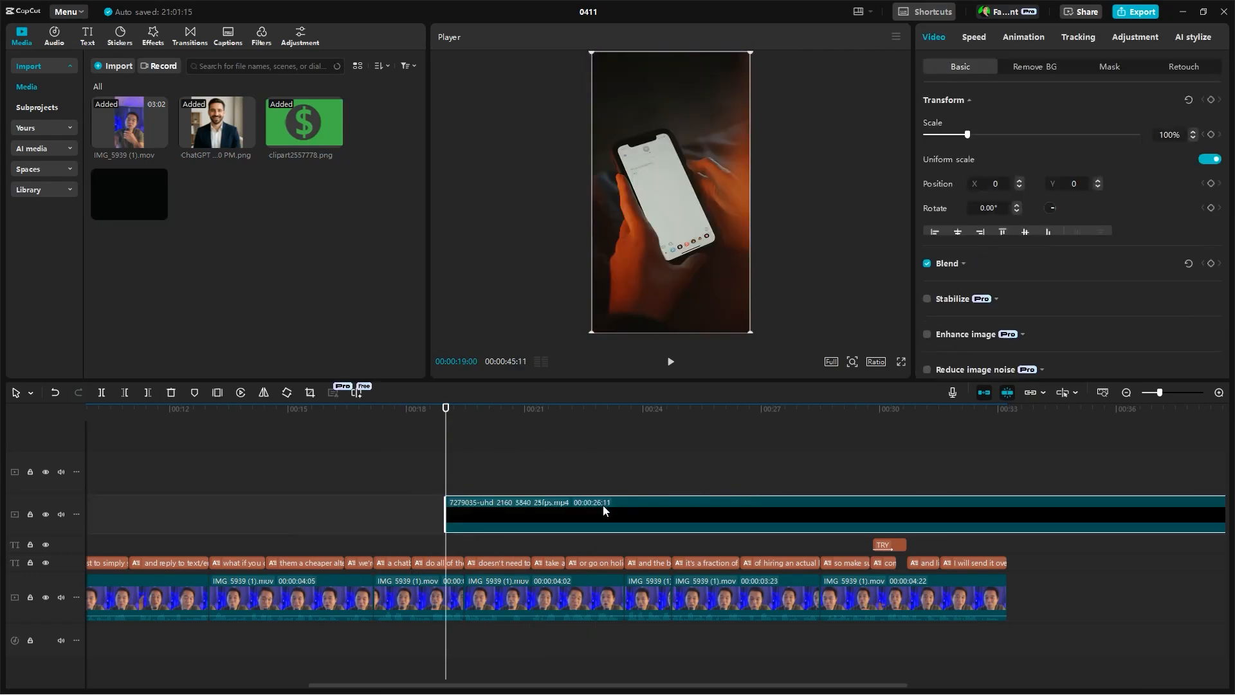
Move the phone clip earlier so it starts together with the "a chatbot" caption
{"action": "left_click_drag", "start_coordinate": [590, 508], "coordinate": [569, 512]}
{"action": "left_click", "coordinate": [389, 411]}
{"action": "left_click_drag", "start_coordinate": [388, 411], "coordinate": [367, 434]}
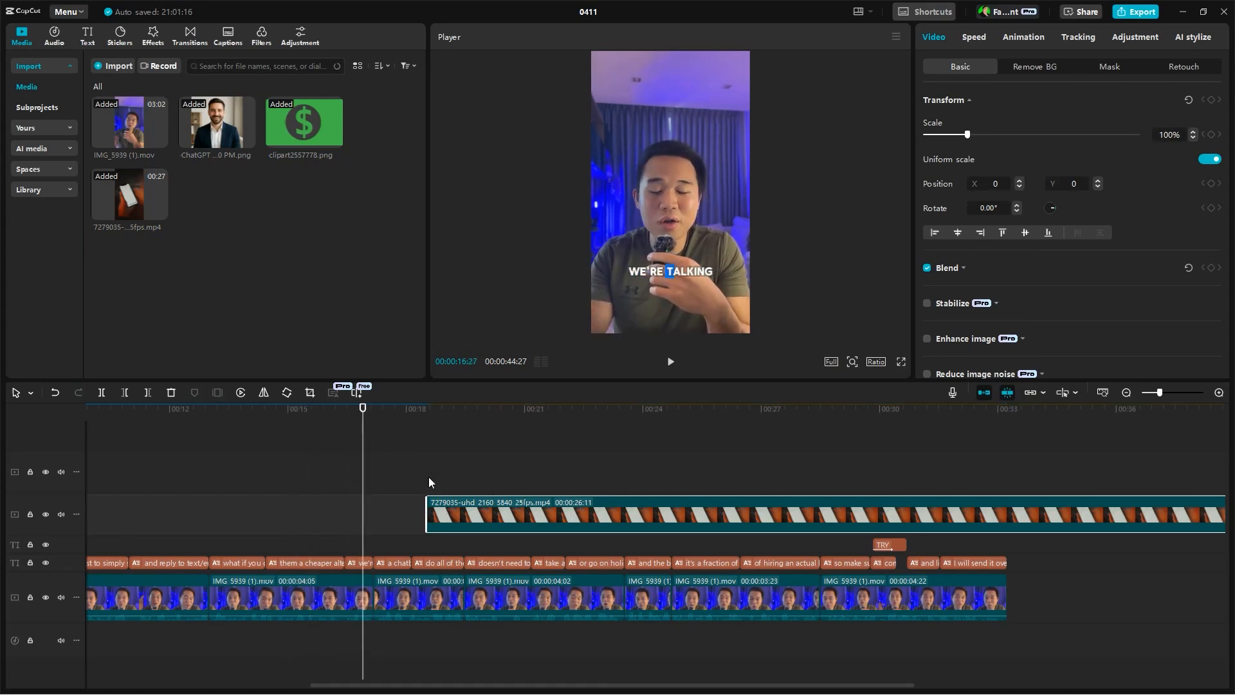
{"action": "left_click_drag", "start_coordinate": [458, 520], "coordinate": [407, 517]}
Split the phone clip at the end of the "do all of their work" caption and delete the remainder
{"action": "key", "text": "b"}
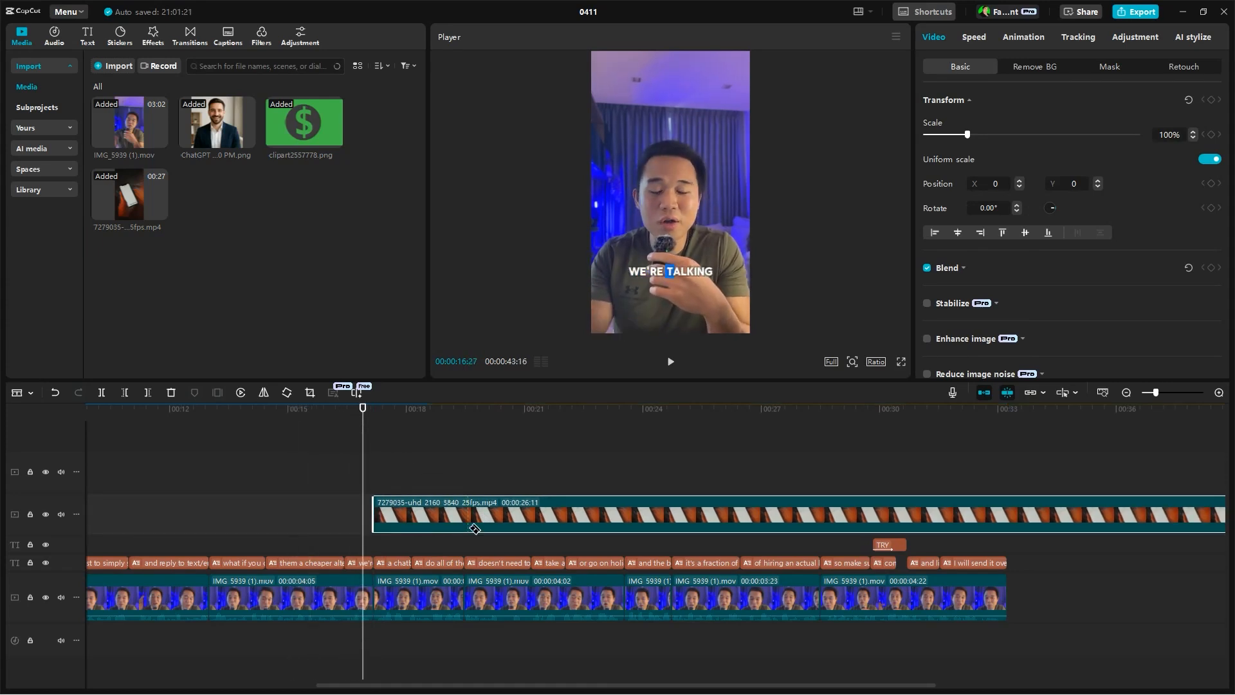
{"action": "left_click", "coordinate": [465, 523]}
{"action": "key", "text": "a"}
{"action": "left_click", "coordinate": [495, 526]}
{"action": "key", "text": "Delete"}
{"action": "left_click", "coordinate": [443, 518]}
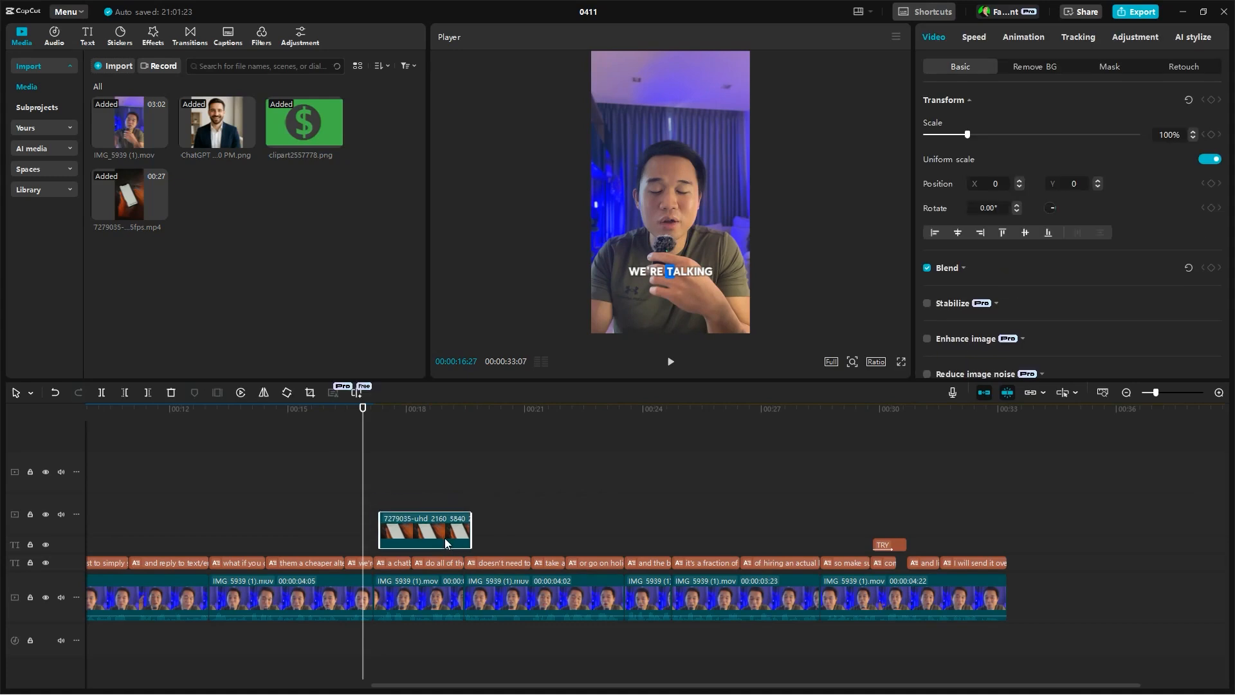
Move the "a chatbot" and "do all of their work" captions onto a track above the phone clip, and play the section back
{"action": "left_click_drag", "start_coordinate": [435, 548], "coordinate": [395, 477]}
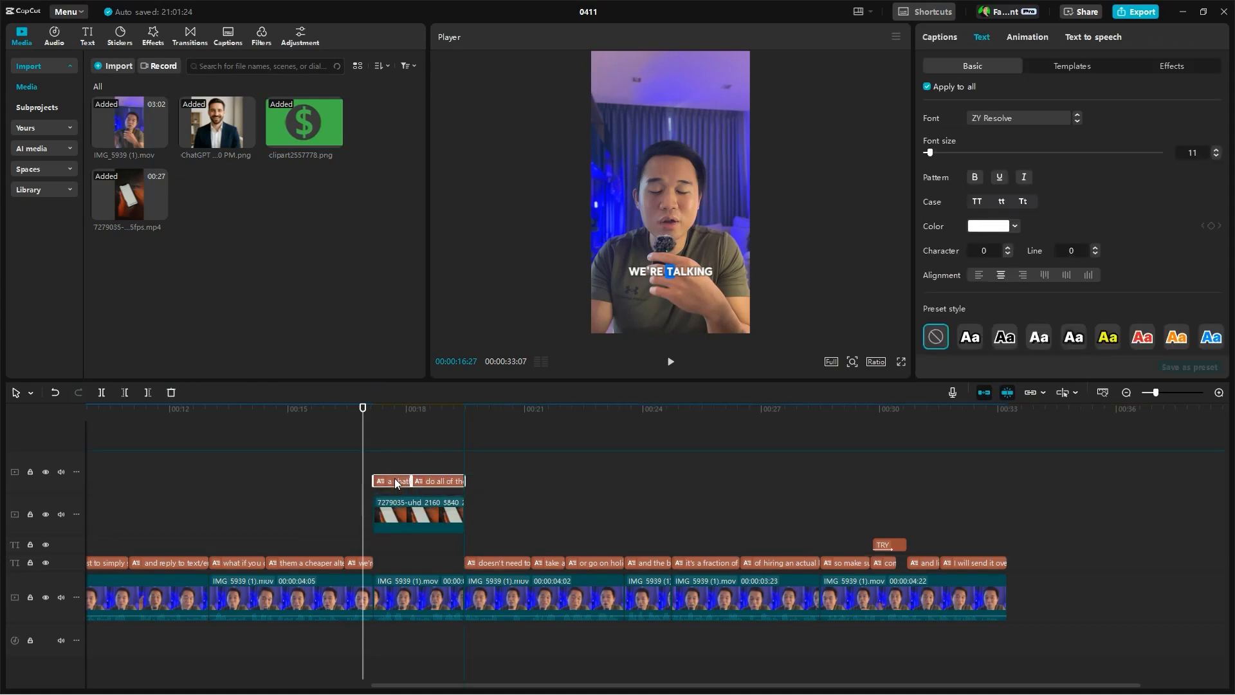
{"action": "key", "text": "space"}
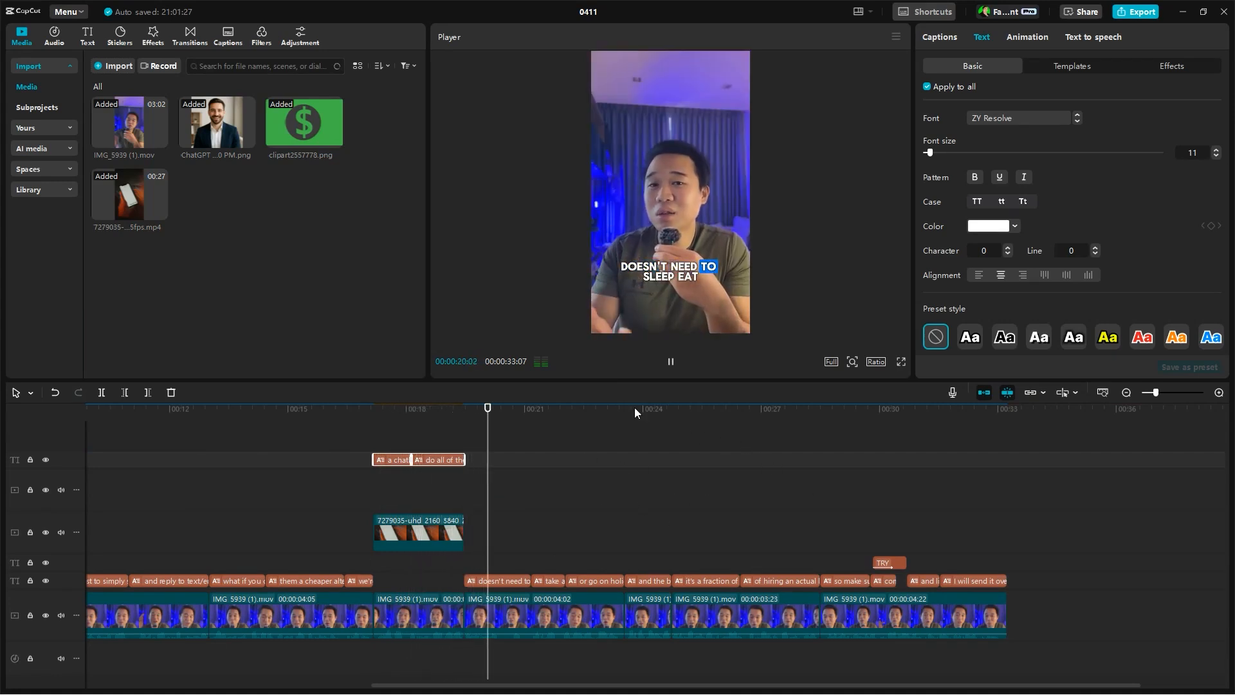
{"action": "left_click", "coordinate": [485, 412]}
{"action": "mouse_move", "coordinate": [484, 412]}
{"action": "left_mouse_down"}
{"action": "mouse_move", "coordinate": [465, 412]}
{"action": "mouse_move", "coordinate": [518, 415]}
{"action": "mouse_move", "coordinate": [499, 427]}
{"action": "left_mouse_up"}
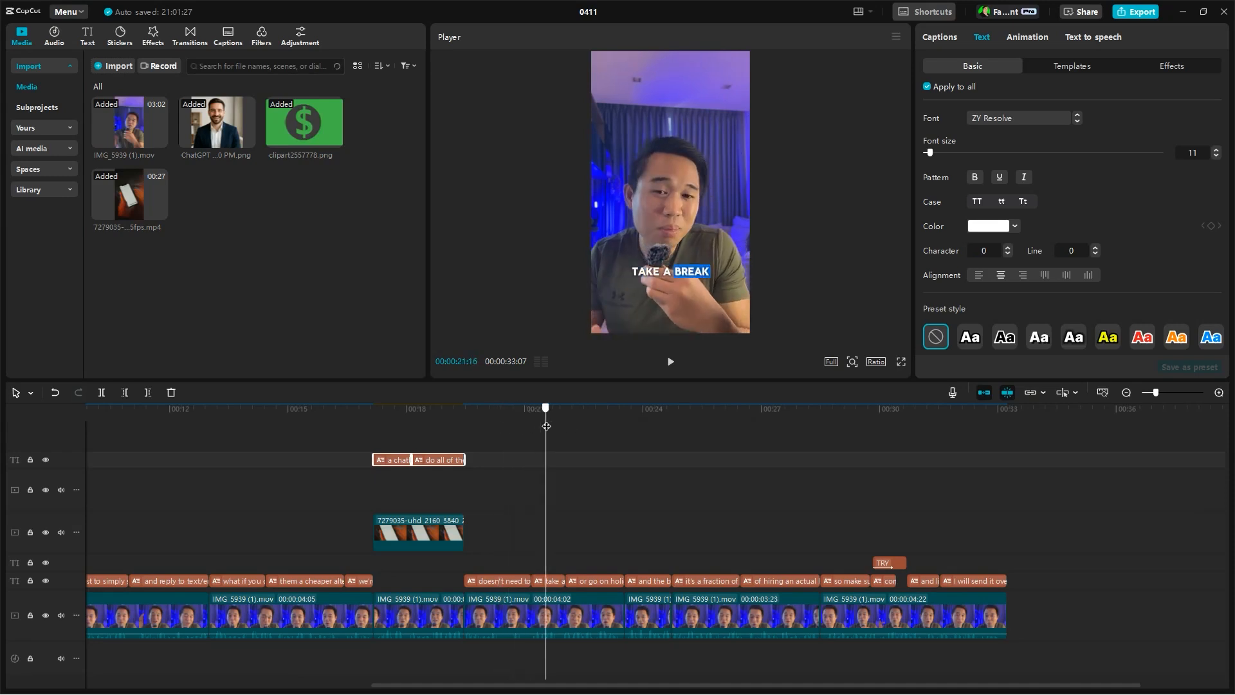
Play back the ending of the video from the TRY title through the final caption
{"action": "left_click", "coordinate": [424, 432]}
{"action": "left_click_drag", "start_coordinate": [411, 433], "coordinate": [937, 461]}
{"action": "key", "text": "space"}
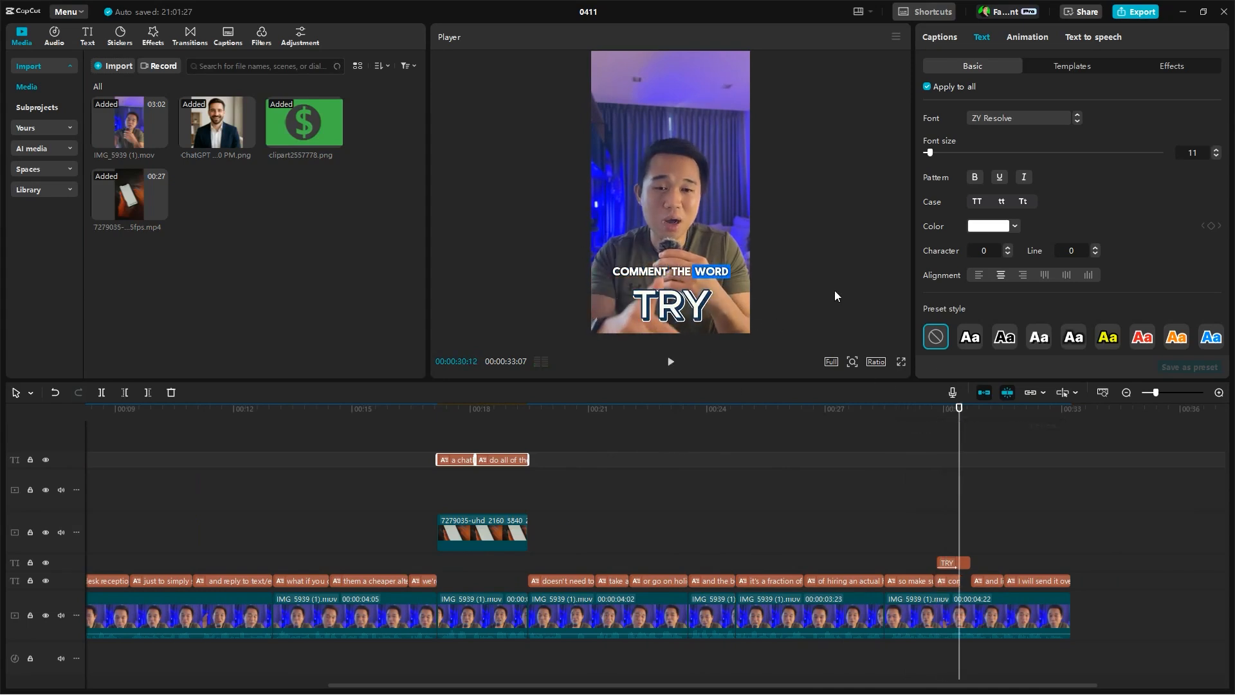
{"action": "key", "text": "space"}
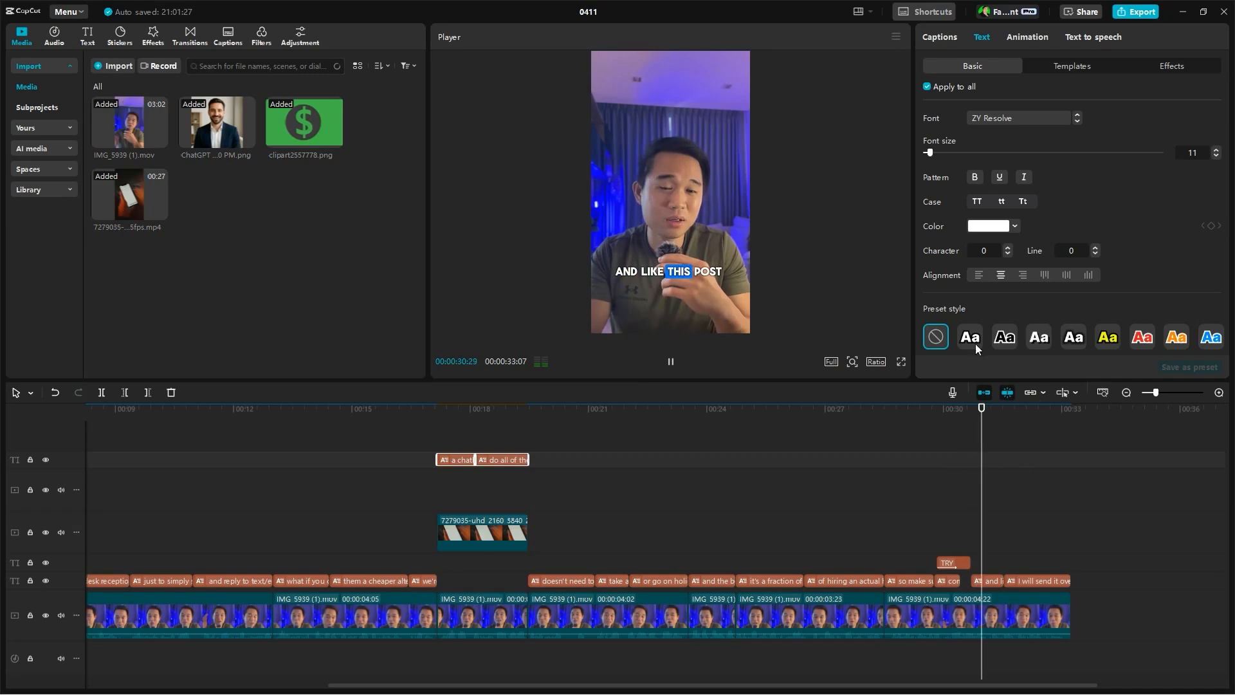
{"action": "key", "text": "space"}
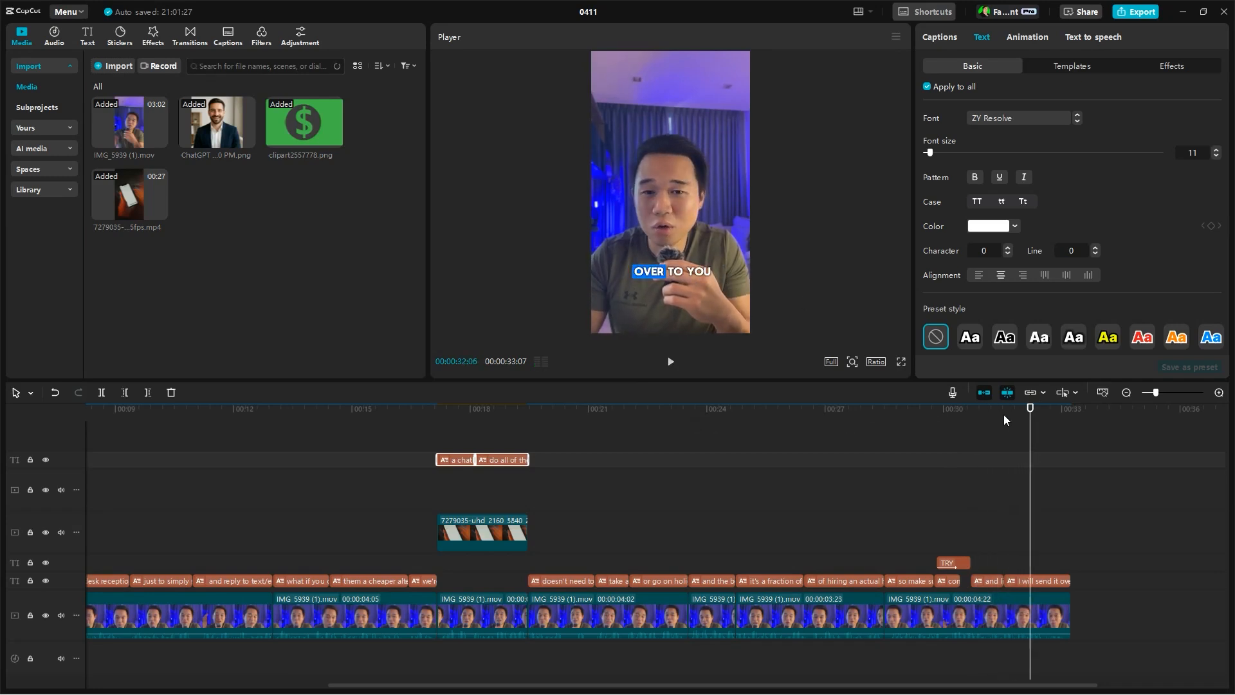
{"action": "key", "text": "space"}
{"action": "left_click", "coordinate": [803, 406]}
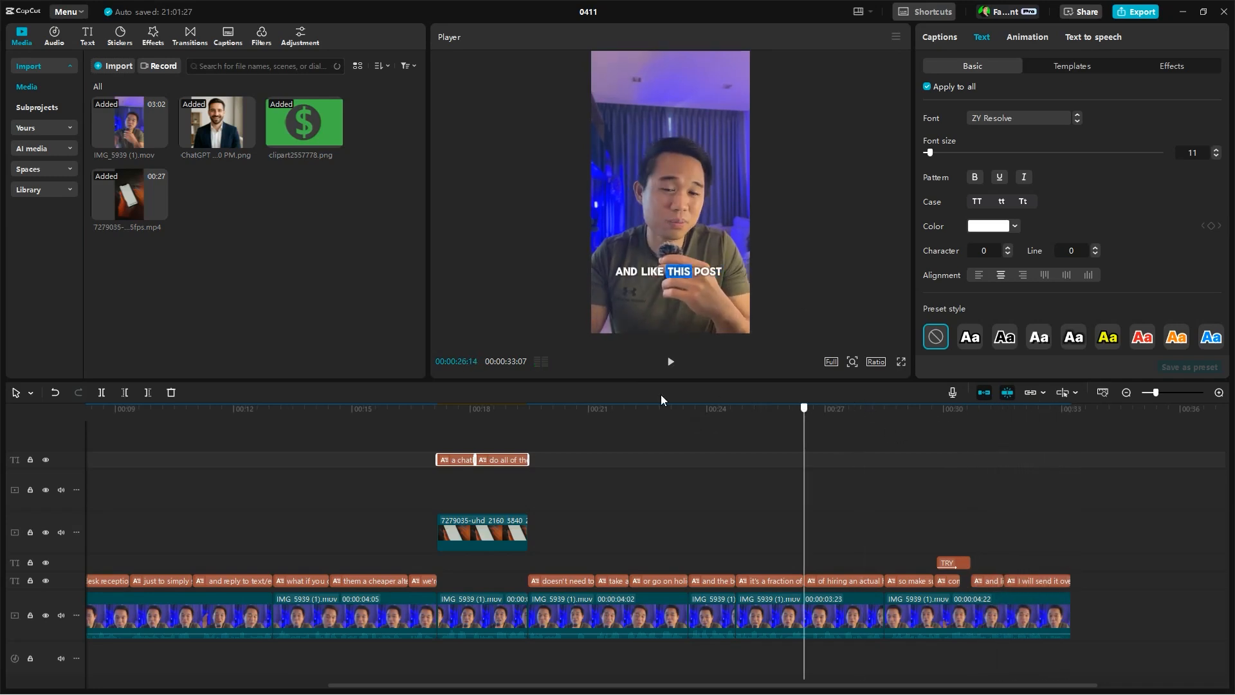
Return the playhead to the start, open the export settings, and name the export Video Ad 1
{"action": "key", "text": "Home"}
{"action": "left_click_drag", "start_coordinate": [119, 474], "coordinate": [920, 557]}
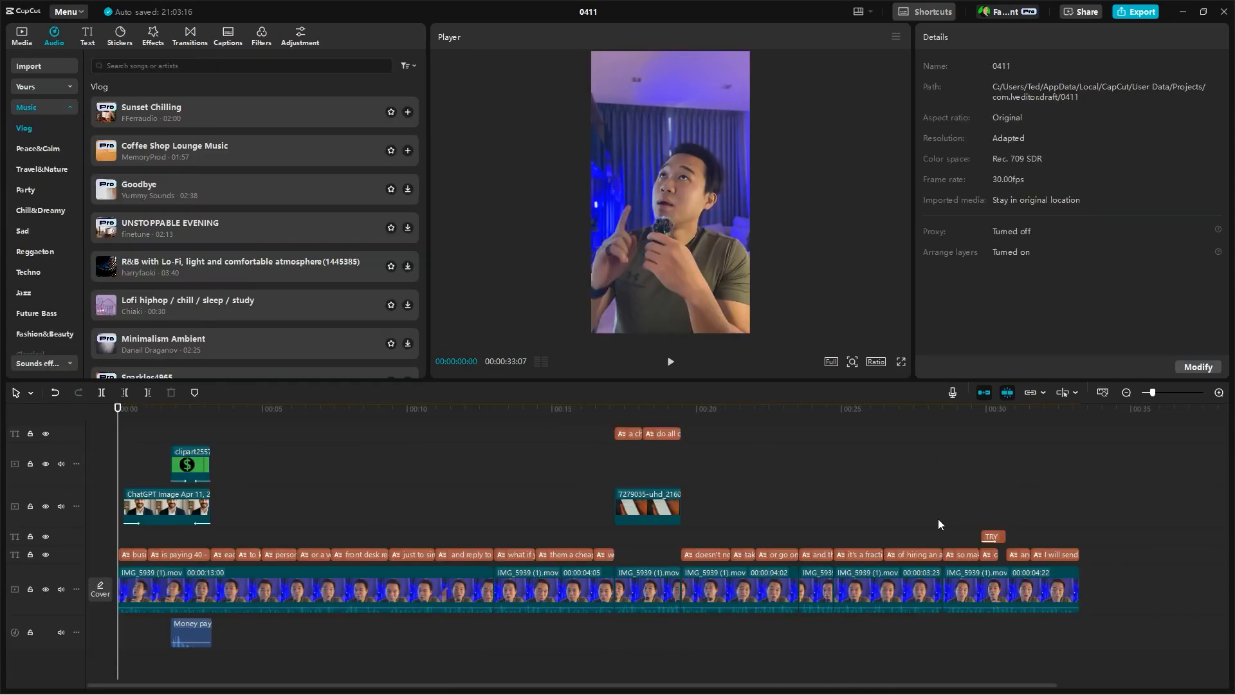
{"action": "scroll", "coordinate": [838, 592], "scroll_direction": "down", "scroll_amount": 5}
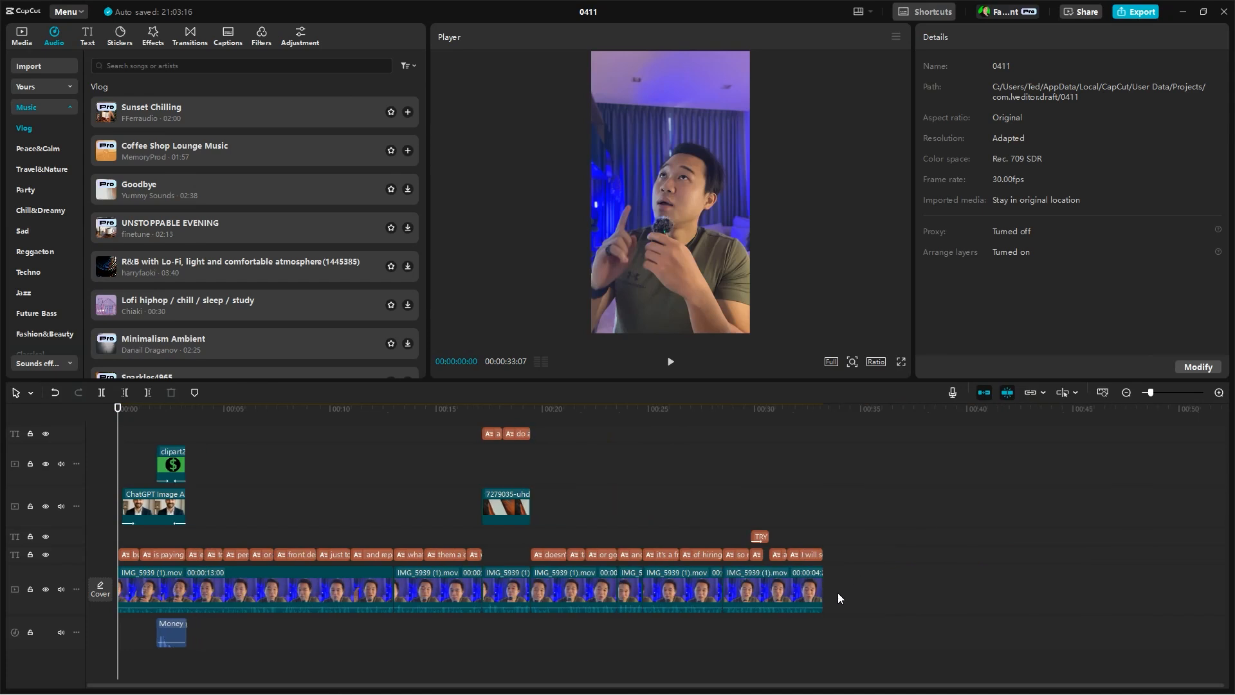
{"action": "scroll", "coordinate": [601, 552], "scroll_direction": "up", "scroll_amount": 2}
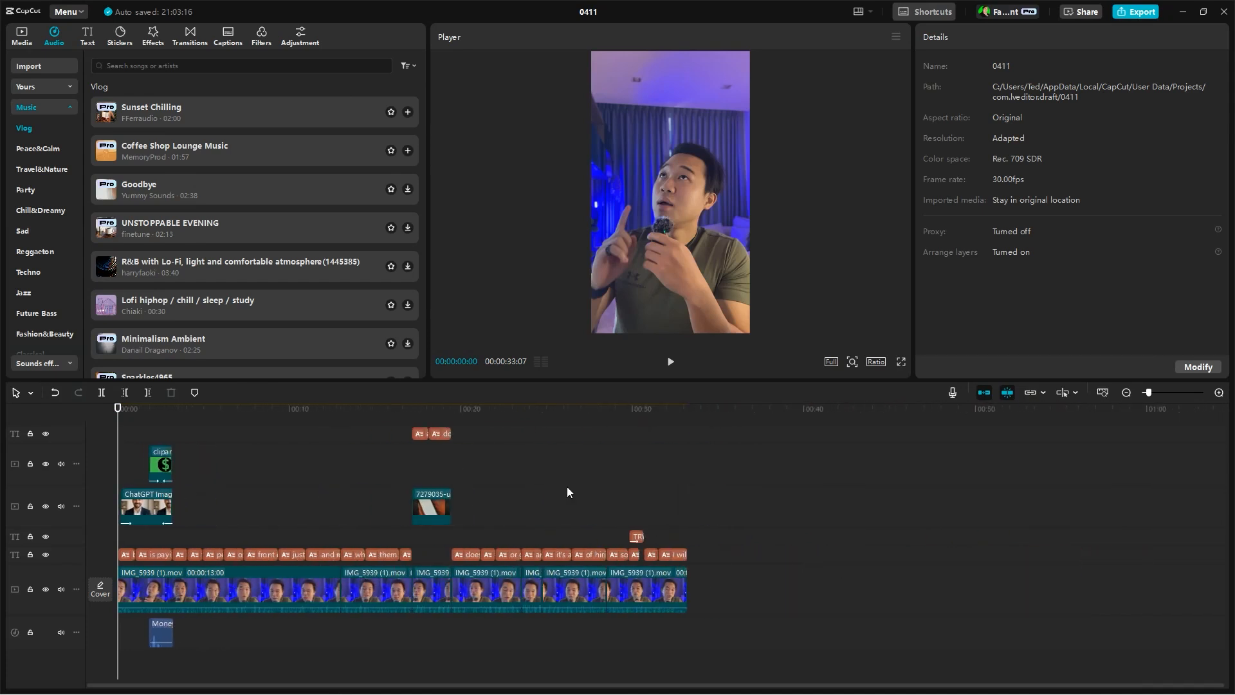
{"action": "left_click", "coordinate": [72, 11]}
{"action": "mouse_move", "coordinate": [103, 31]}
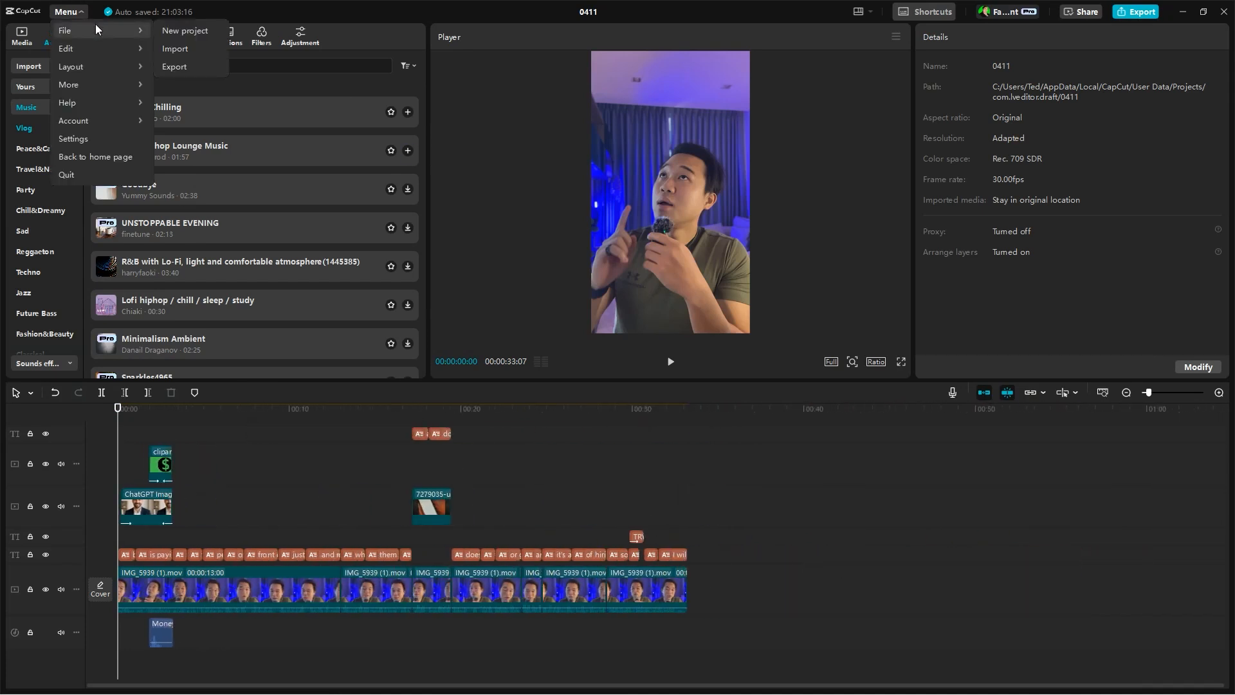
{"action": "left_click", "coordinate": [174, 66]}
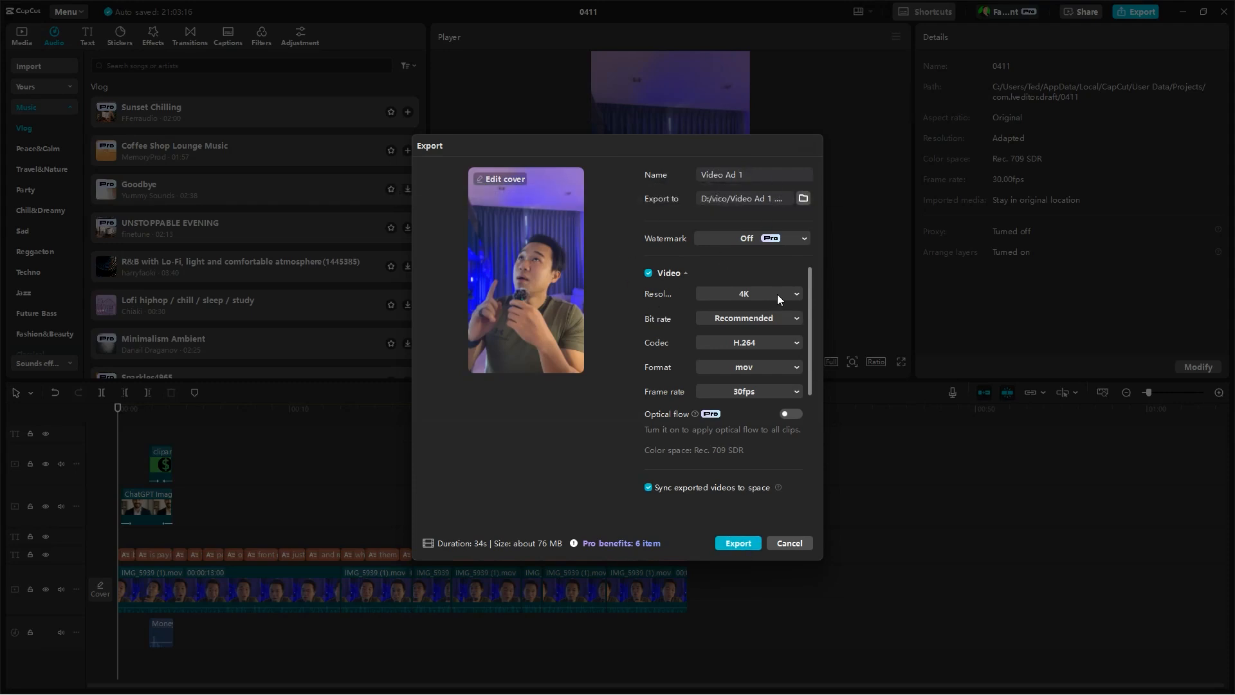
Set the export bit rate to Higher with 4K resolution, and export the video
{"action": "left_click", "coordinate": [757, 296]}
{"action": "left_click", "coordinate": [760, 300]}
{"action": "left_click", "coordinate": [755, 318]}
{"action": "left_click", "coordinate": [758, 318]}
{"action": "left_click", "coordinate": [758, 318]}
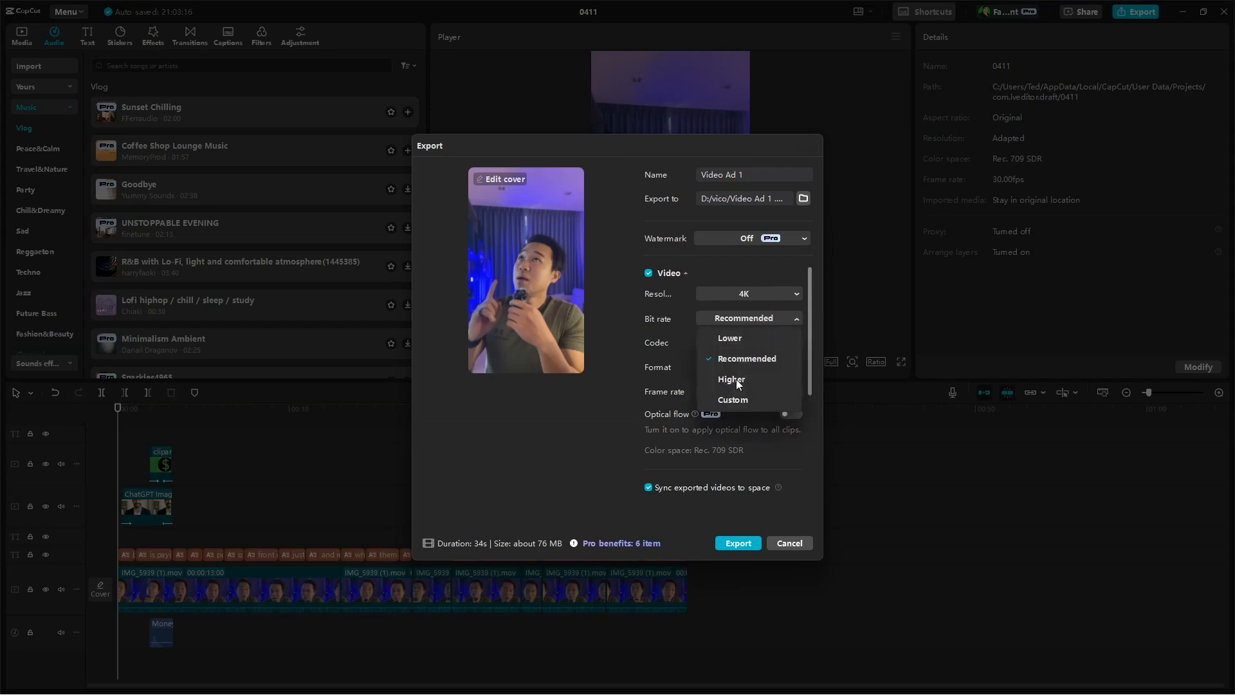
{"action": "left_click", "coordinate": [736, 379]}
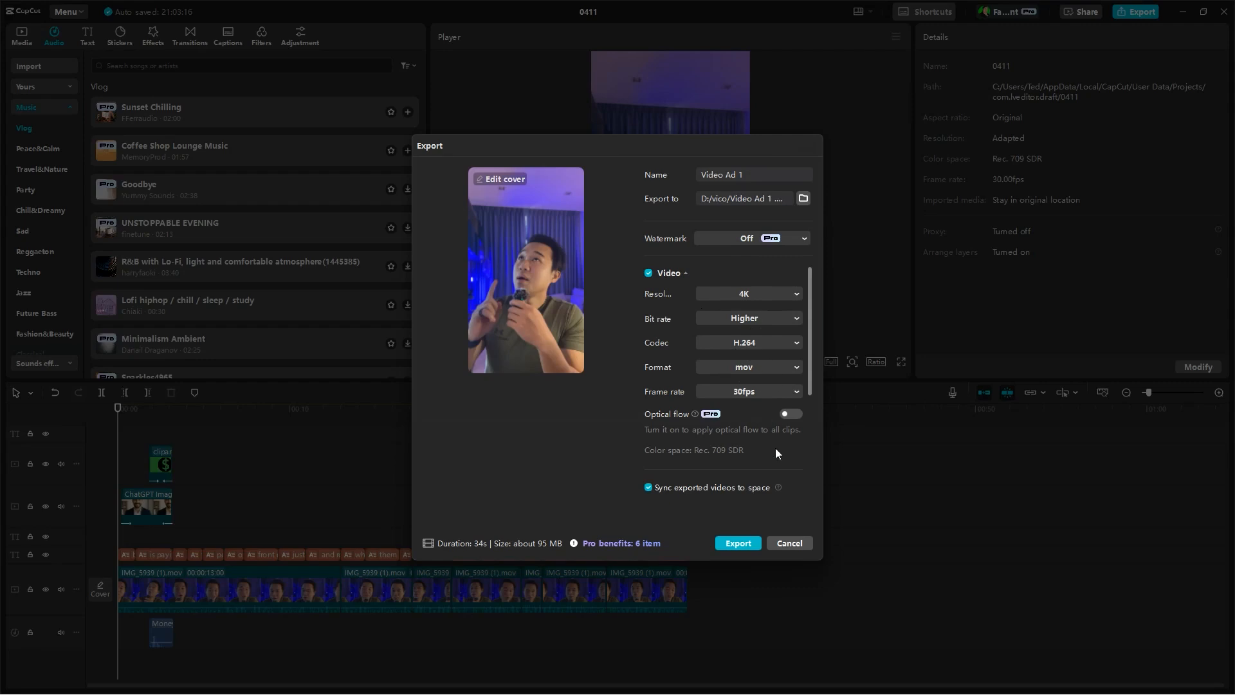
{"action": "left_click", "coordinate": [739, 544]}
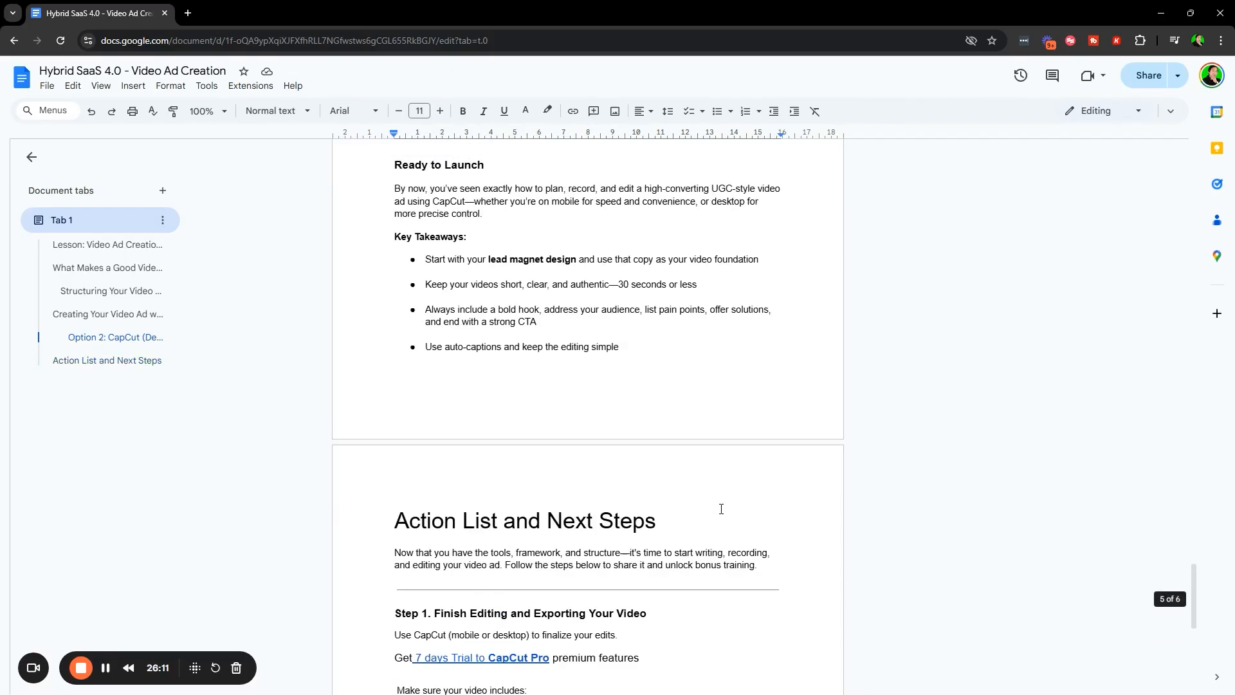
Switch to the Google Docs lesson and review its CapCut desktop, video structure and framework sections
{"action": "scroll", "coordinate": [793, 429], "scroll_direction": "up", "scroll_amount": 15}
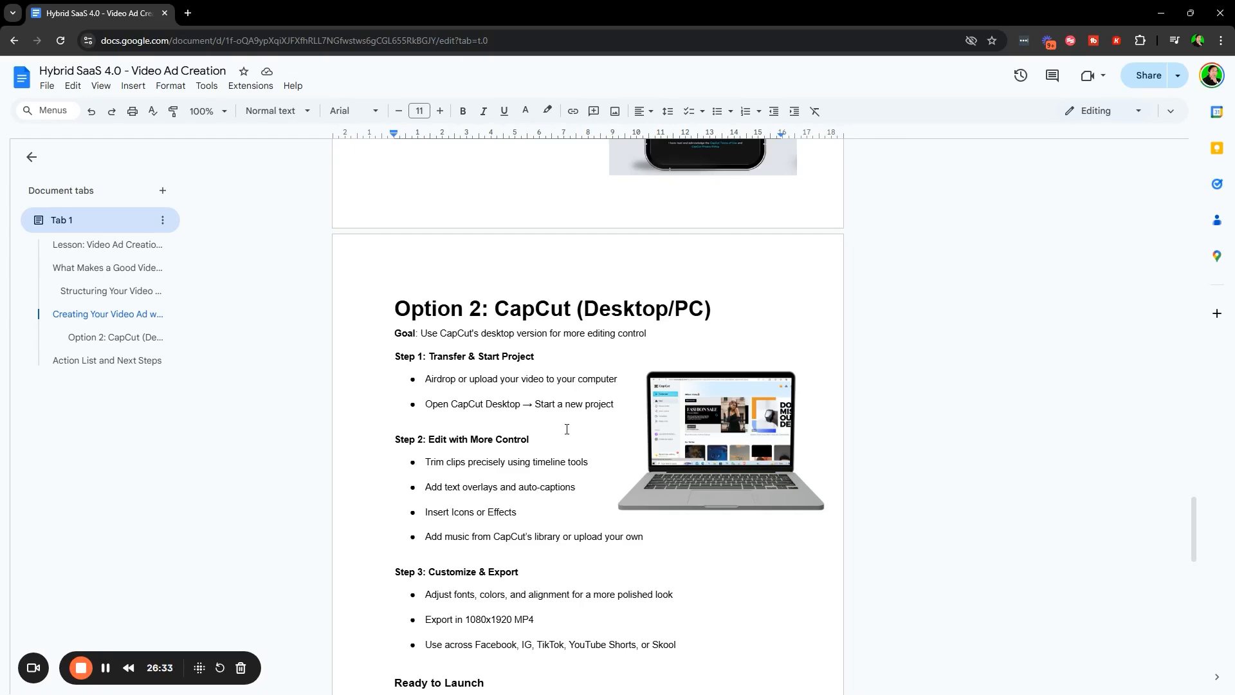
{"action": "scroll", "coordinate": [566, 429], "scroll_direction": "up", "scroll_amount": 20}
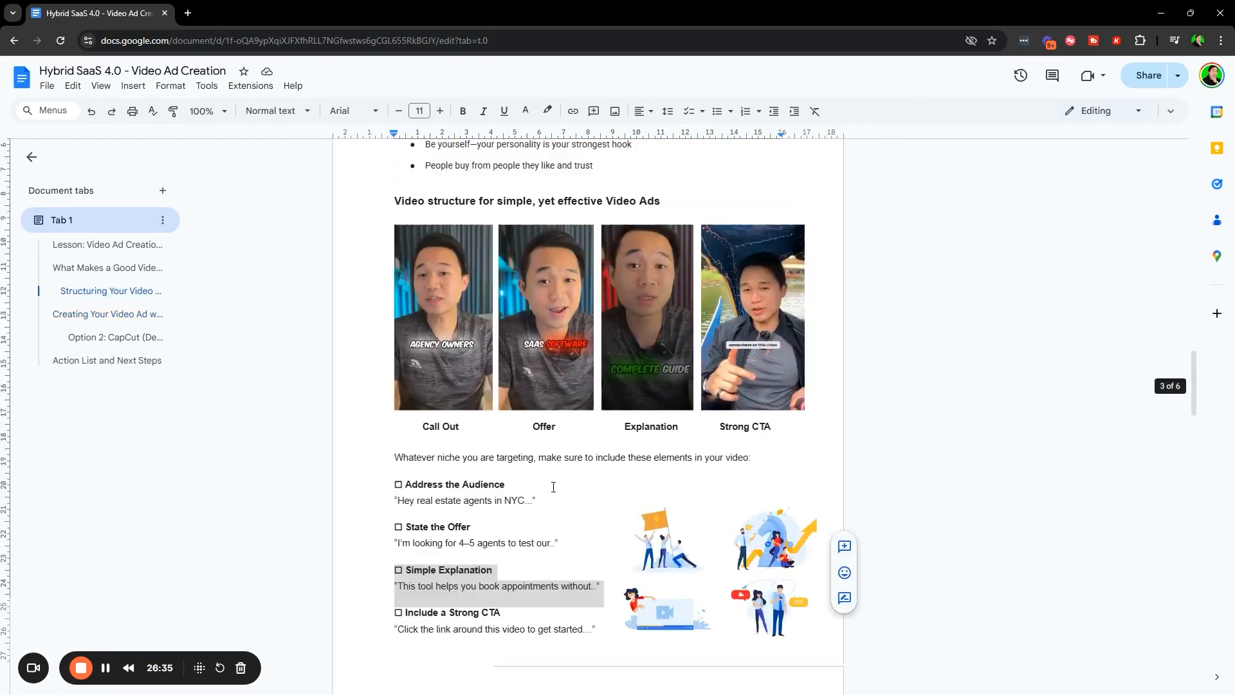
{"action": "scroll", "coordinate": [473, 397], "scroll_direction": "down", "scroll_amount": 3}
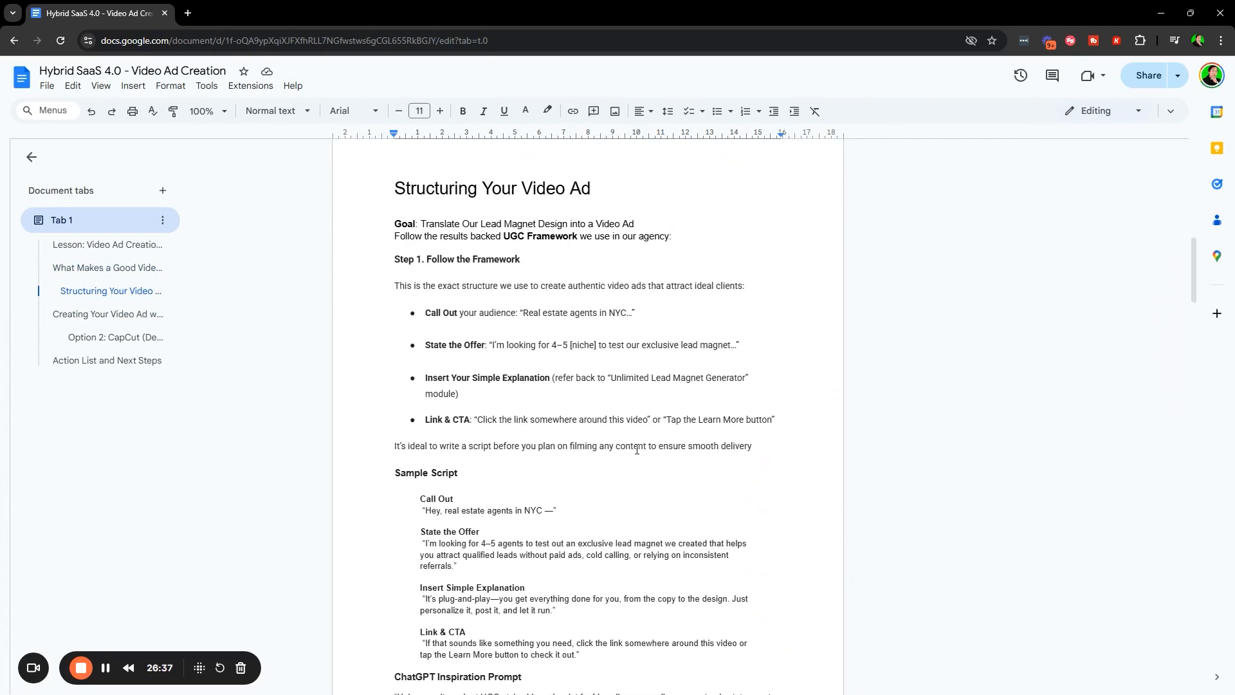
Review the framework, Step 2. Make It Feel Real, and the example images under the simple, yet effective Video Ads structure
{"action": "scroll", "coordinate": [336, 372], "scroll_direction": "up", "scroll_amount": 2}
{"action": "scroll", "coordinate": [553, 357], "scroll_direction": "down", "scroll_amount": 2}
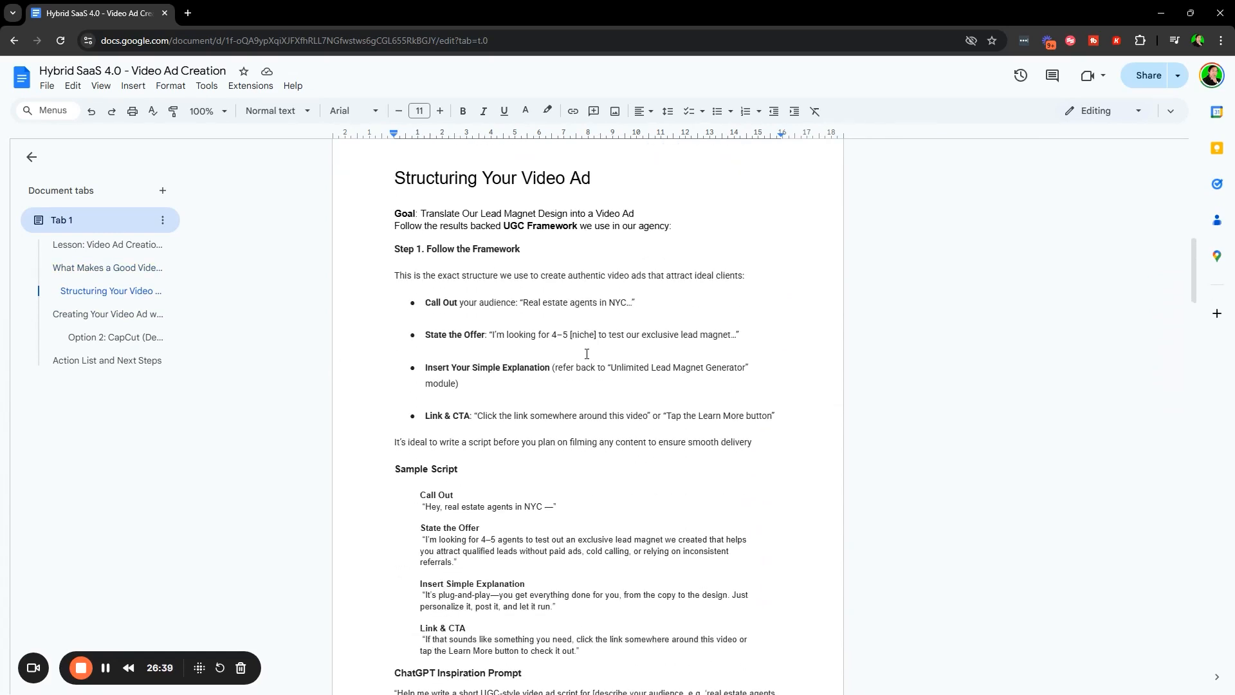
{"action": "scroll", "coordinate": [587, 354], "scroll_direction": "down", "scroll_amount": 10}
{"action": "left_click_drag", "start_coordinate": [385, 256], "coordinate": [521, 250]}
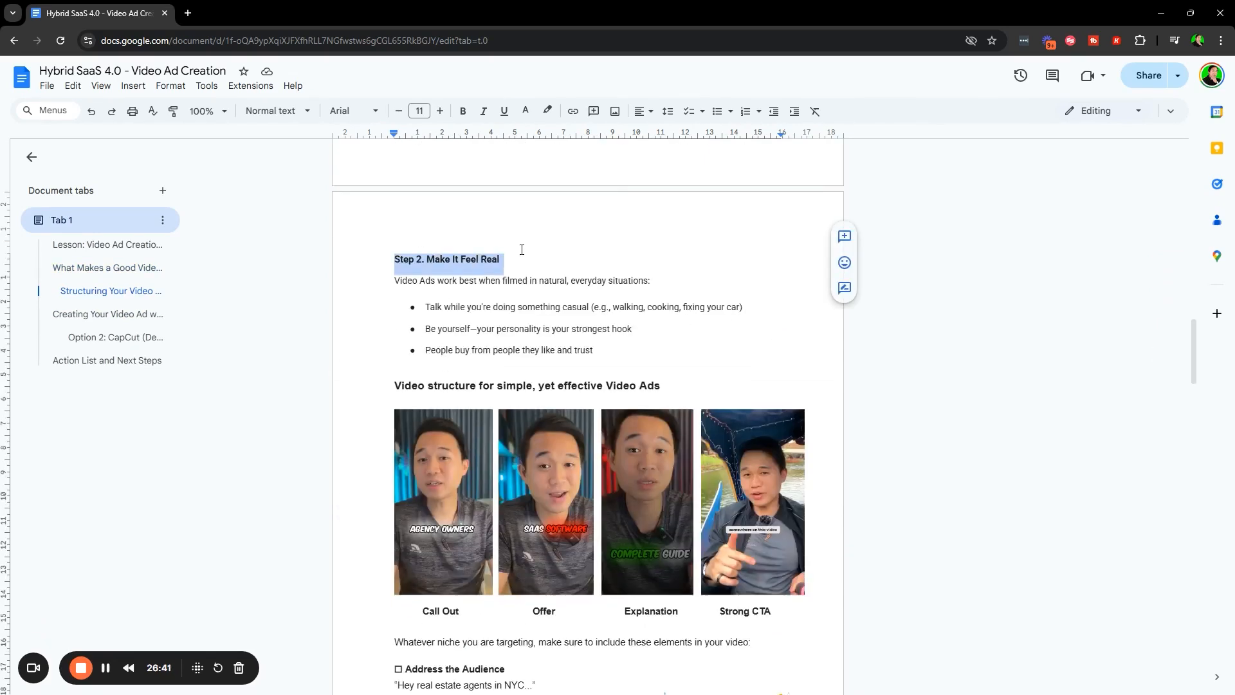
{"action": "left_click", "coordinate": [702, 299]}
{"action": "scroll", "coordinate": [519, 441], "scroll_direction": "down", "scroll_amount": 2}
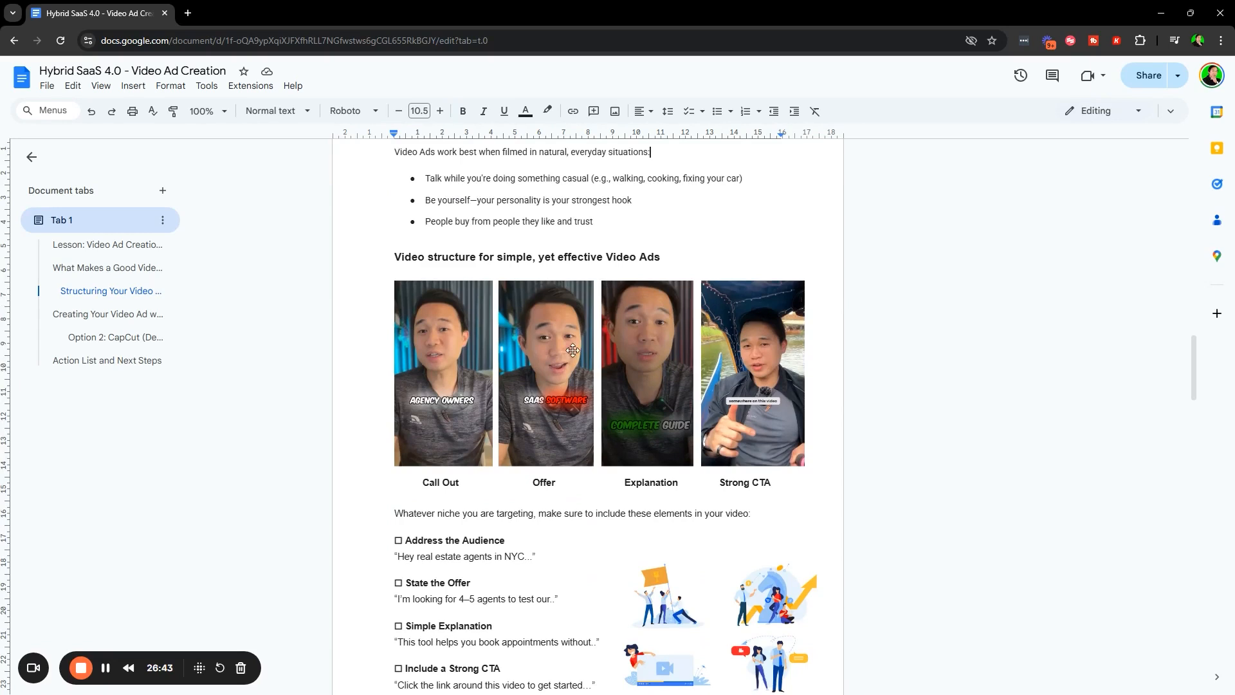
{"action": "left_click", "coordinate": [564, 404]}
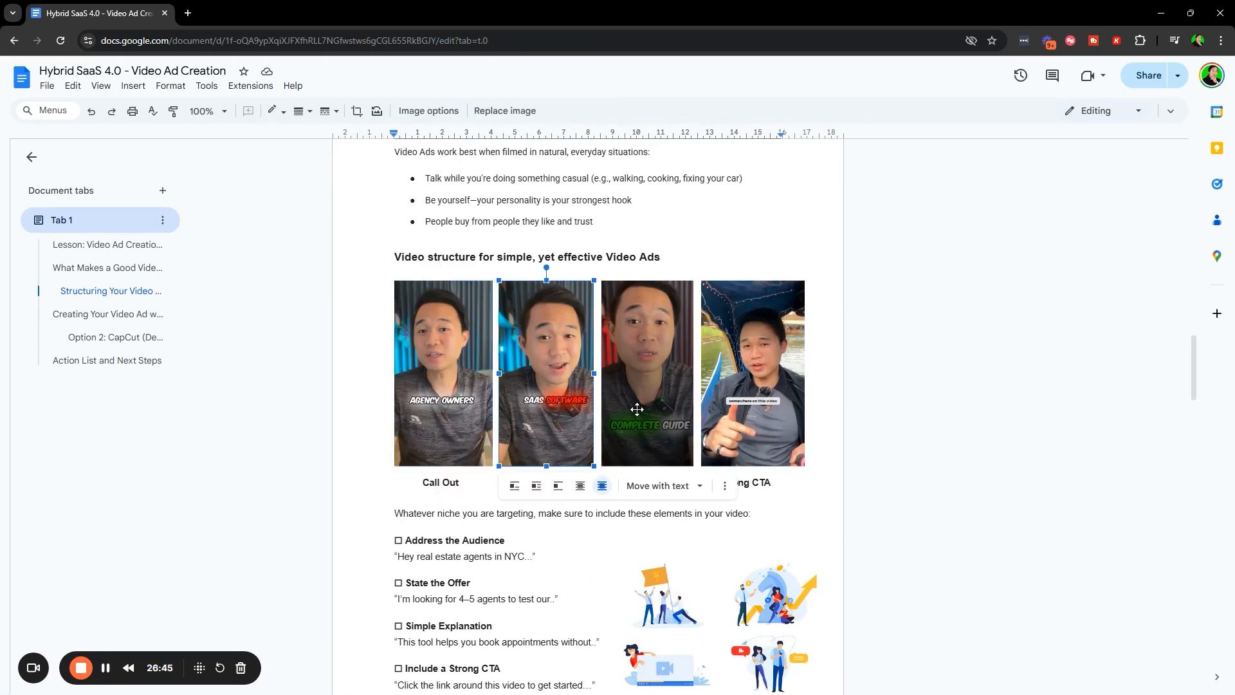
{"action": "left_click", "coordinate": [637, 409]}
{"action": "left_click", "coordinate": [731, 399]}
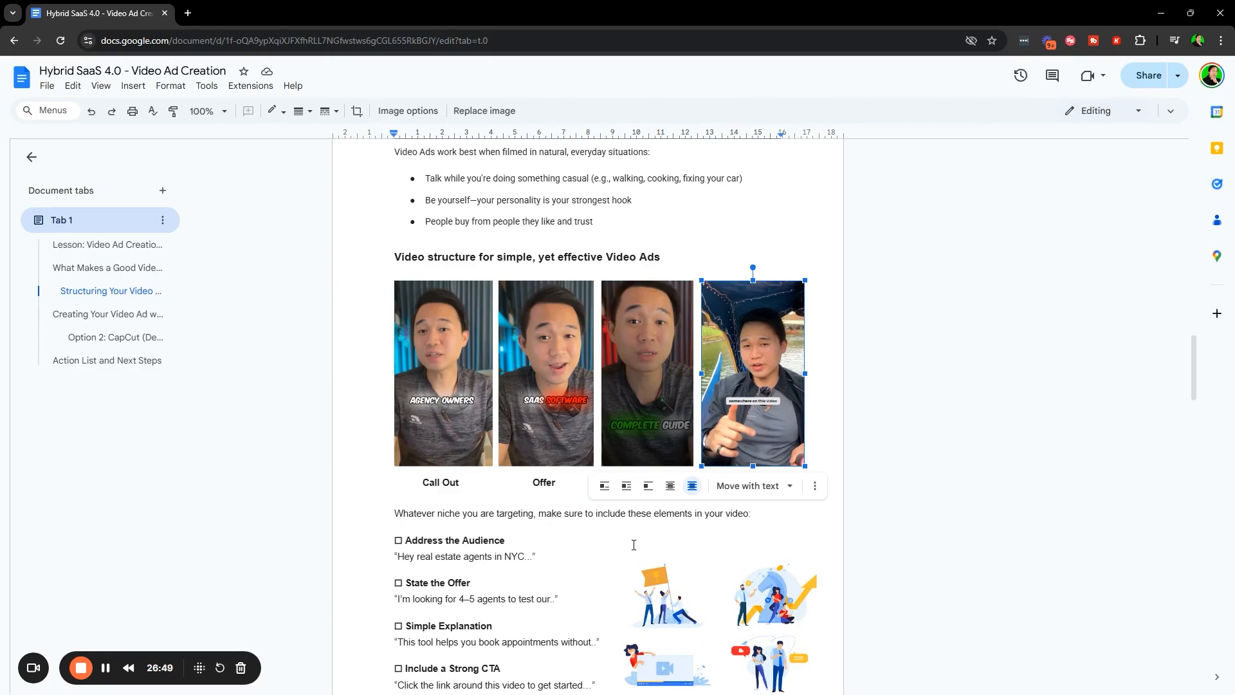
Skim the Option 2: CapCut (Desktop/PC) section, and go back to the mobile CapCut steps
{"action": "scroll", "coordinate": [922, 444], "scroll_direction": "down", "scroll_amount": 5}
{"action": "left_click_drag", "start_coordinate": [394, 308], "coordinate": [781, 602]}
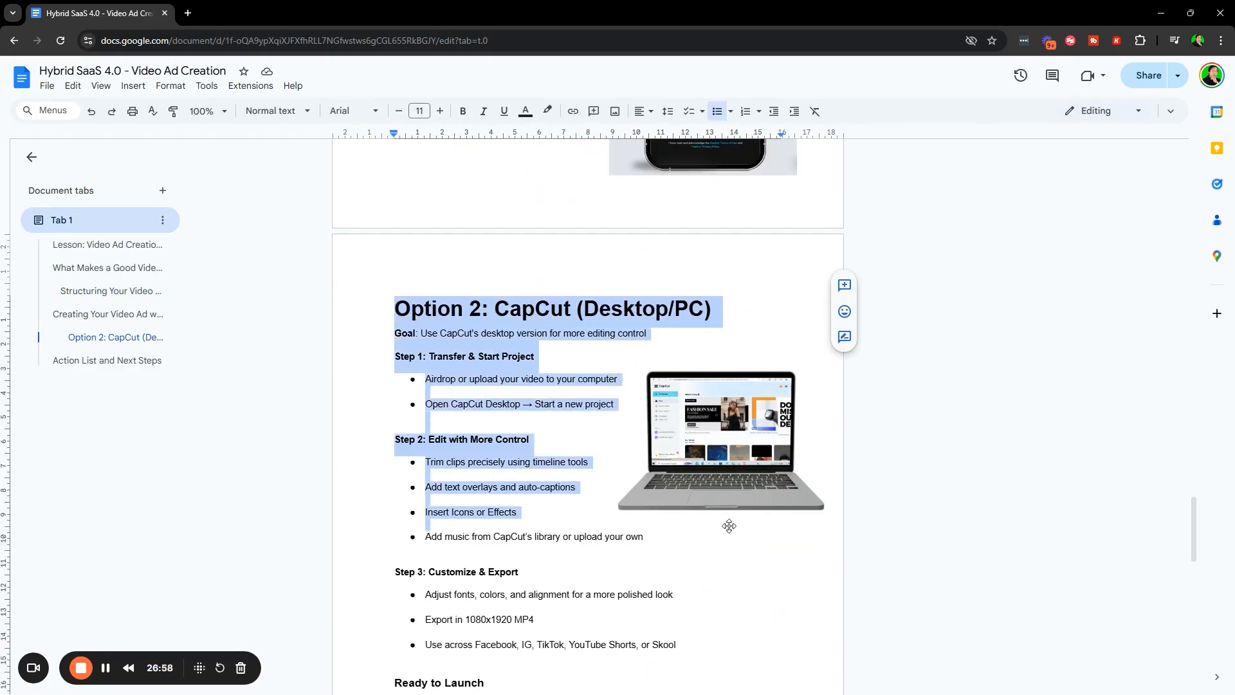
{"action": "scroll", "coordinate": [797, 577], "scroll_direction": "down", "scroll_amount": 2}
{"action": "scroll", "coordinate": [450, 358], "scroll_direction": "up", "scroll_amount": 8}
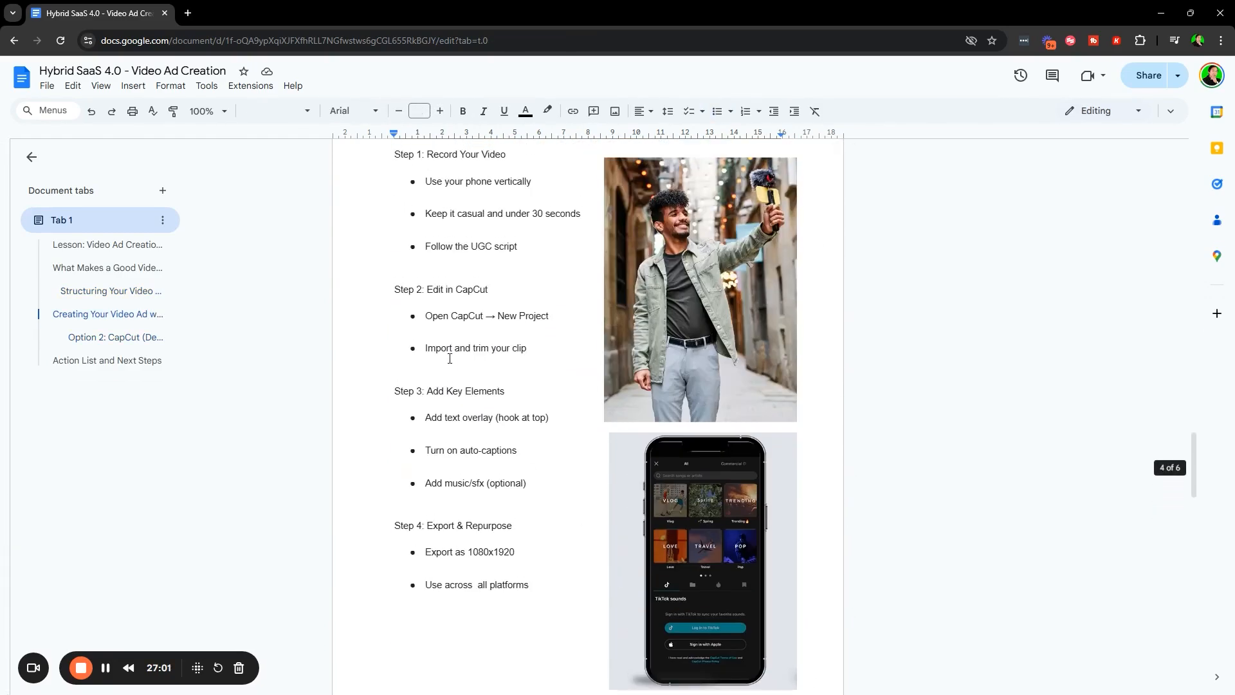
{"action": "left_click", "coordinate": [449, 358]}
{"action": "scroll", "coordinate": [450, 358], "scroll_direction": "up", "scroll_amount": 4}
{"action": "scroll", "coordinate": [587, 447], "scroll_direction": "down", "scroll_amount": 4}
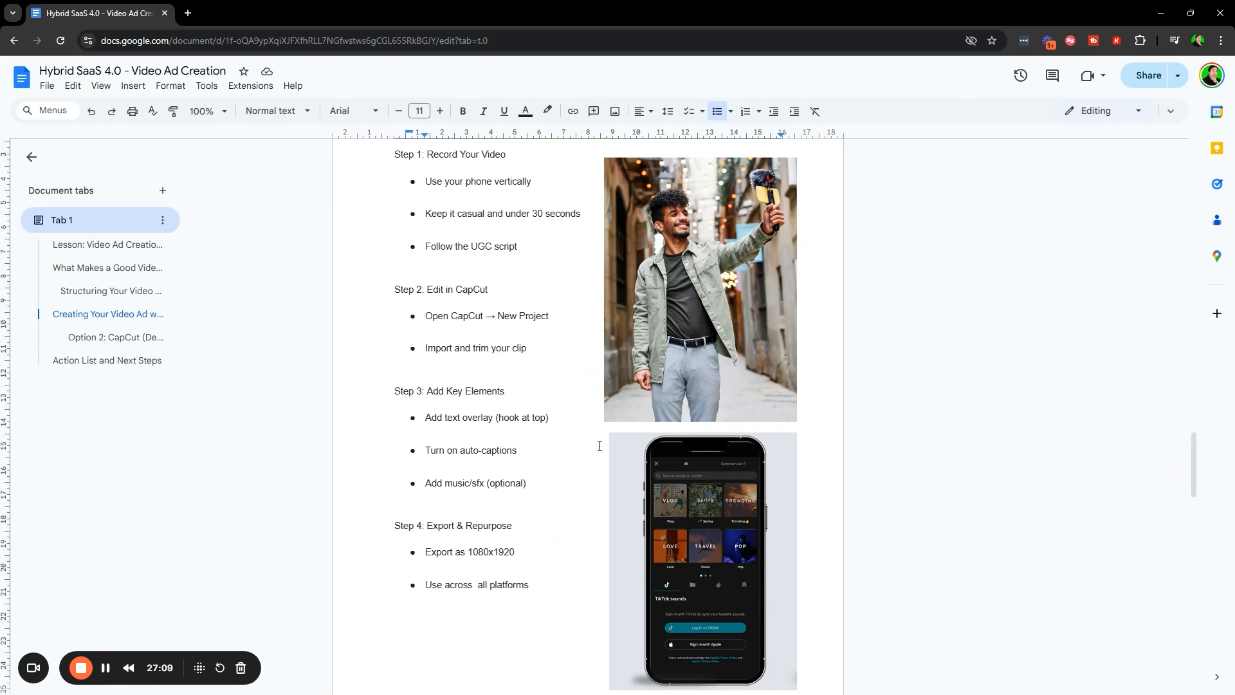
Highlight the auto-captions, text overlay and music/sfx items in turn under Step 3: Add Key Elements
{"action": "left_click_drag", "start_coordinate": [426, 450], "coordinate": [523, 450]}
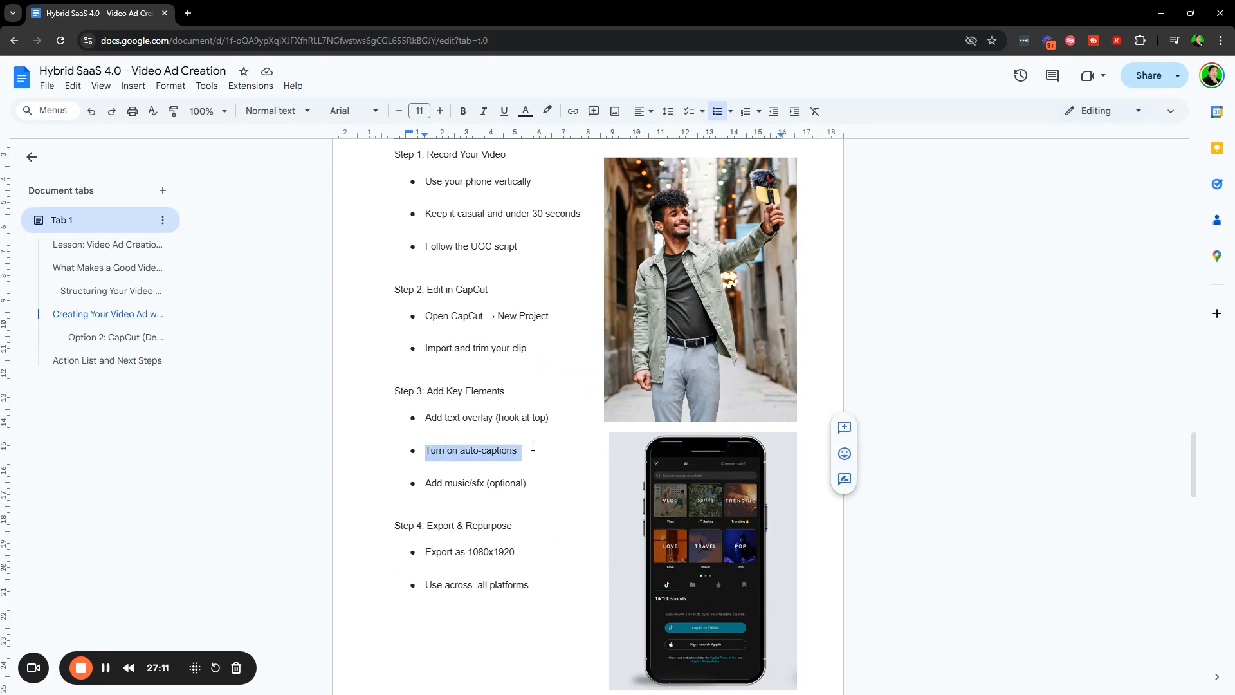
{"action": "left_click", "coordinate": [424, 412]}
{"action": "left_click", "coordinate": [570, 413], "text": "shift"}
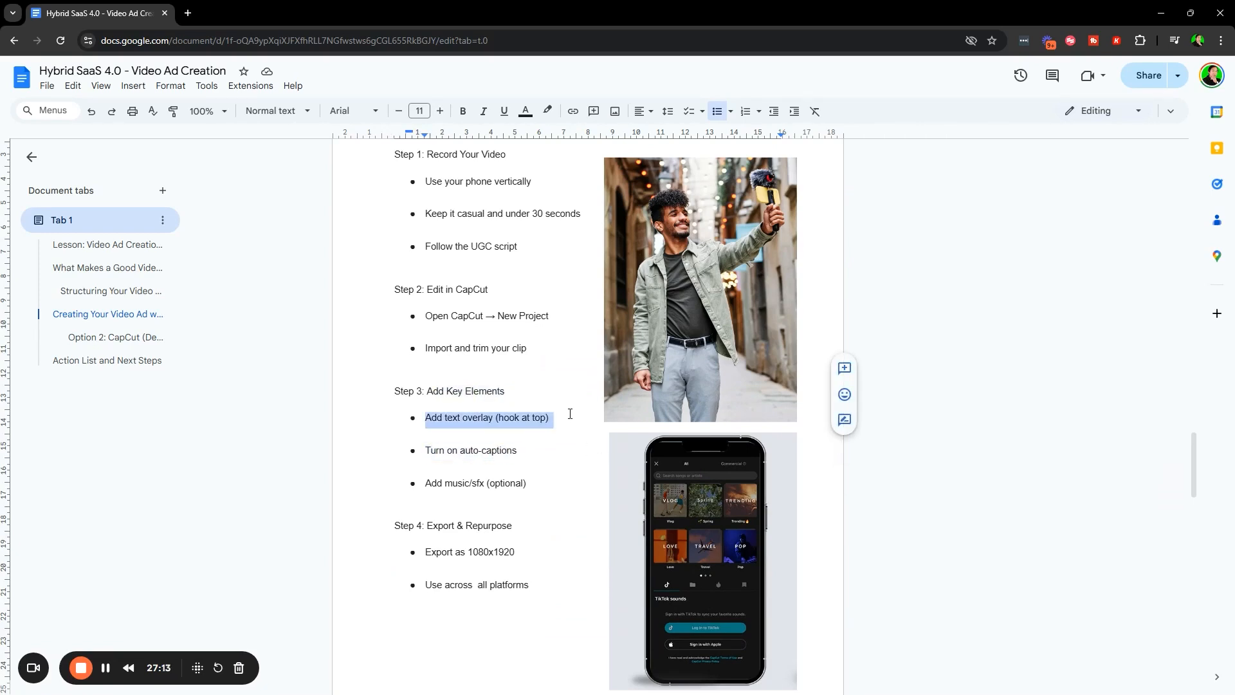
{"action": "left_click_drag", "start_coordinate": [426, 481], "coordinate": [528, 483]}
{"action": "left_click", "coordinate": [504, 394]}
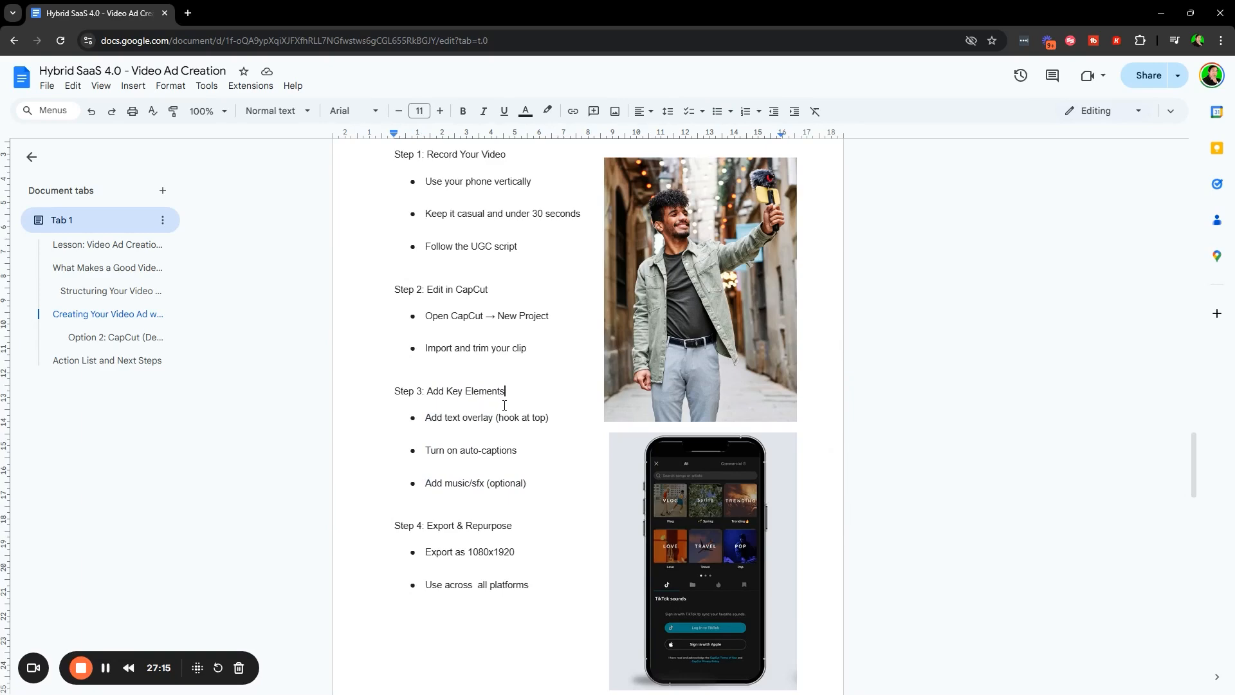
Review the desktop CapCut goal and steps, comparing them with the mobile section's key elements
{"action": "scroll", "coordinate": [654, 407], "scroll_direction": "down", "scroll_amount": 3}
{"action": "scroll", "coordinate": [655, 407], "scroll_direction": "down", "scroll_amount": 4}
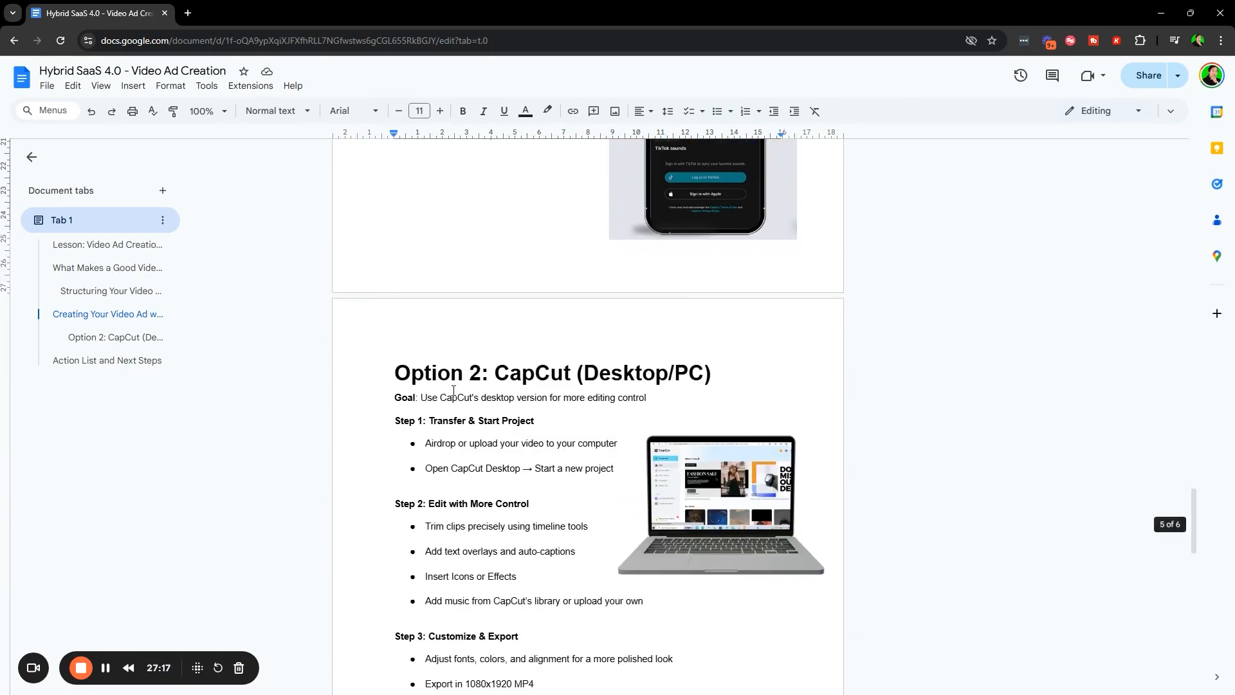
{"action": "left_click_drag", "start_coordinate": [394, 373], "coordinate": [678, 406]}
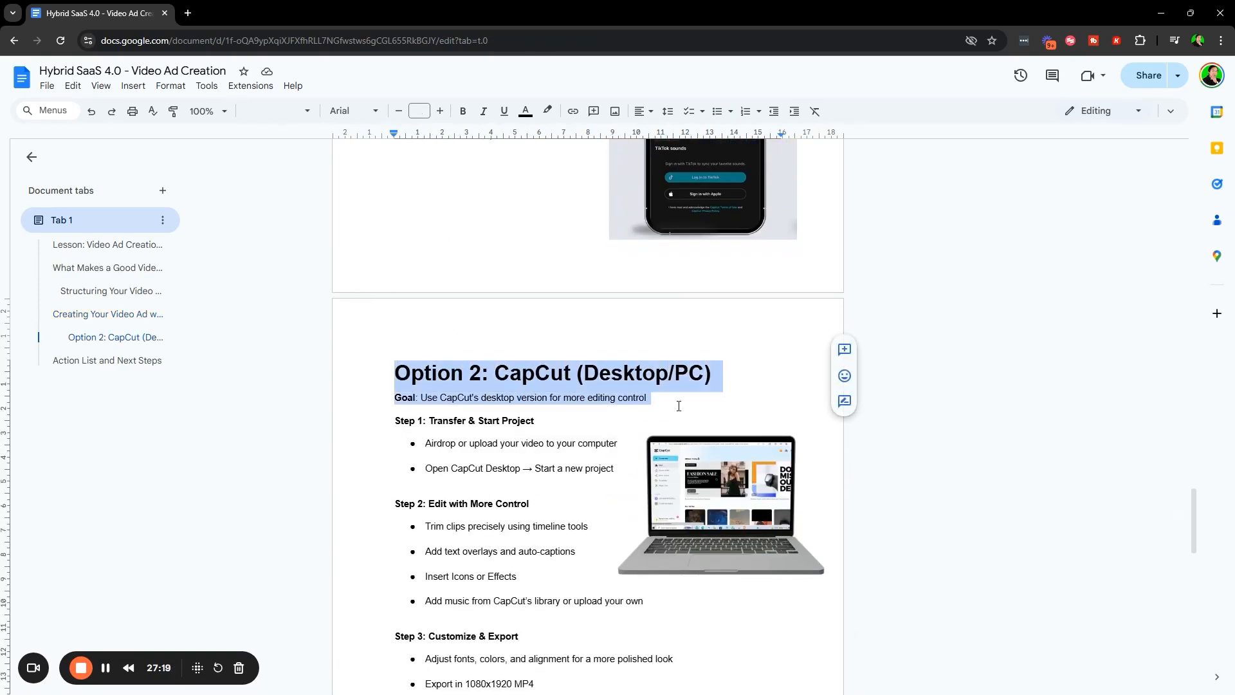
{"action": "left_click", "coordinate": [679, 406]}
{"action": "scroll", "coordinate": [707, 415], "scroll_direction": "down", "scroll_amount": 4}
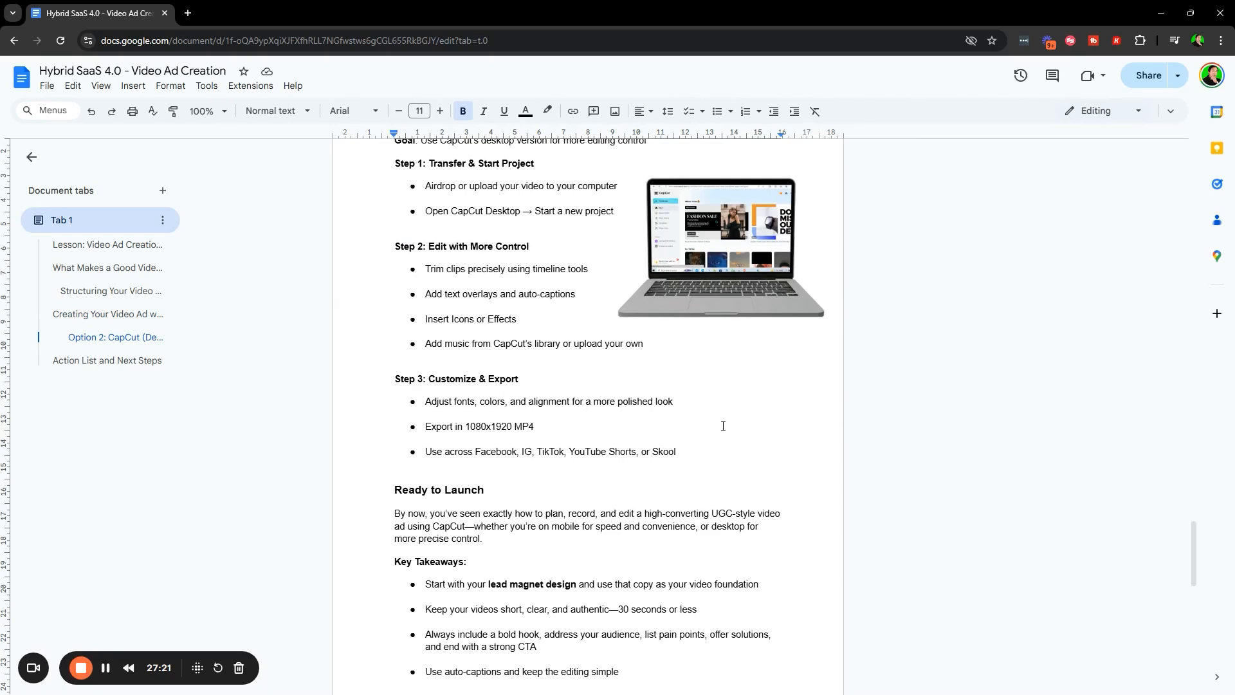
{"action": "scroll", "coordinate": [586, 500], "scroll_direction": "up", "scroll_amount": 8}
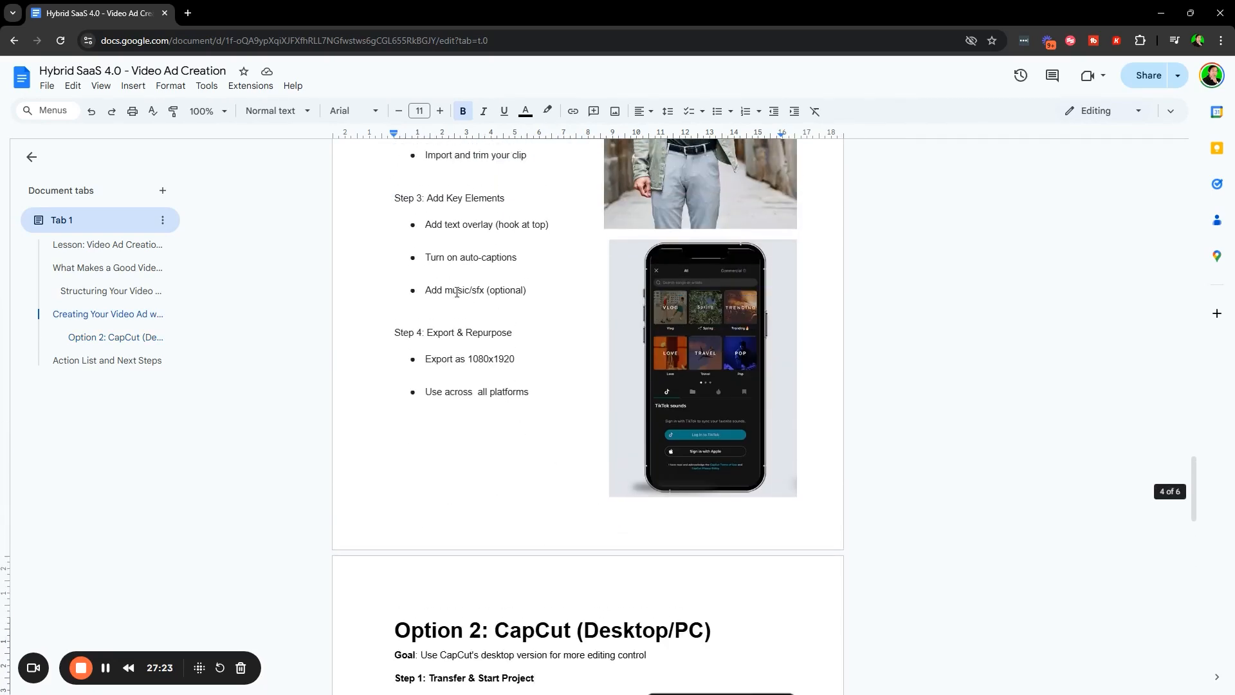
{"action": "left_click", "coordinate": [426, 257]}
{"action": "scroll", "coordinate": [687, 400], "scroll_direction": "down", "scroll_amount": 6}
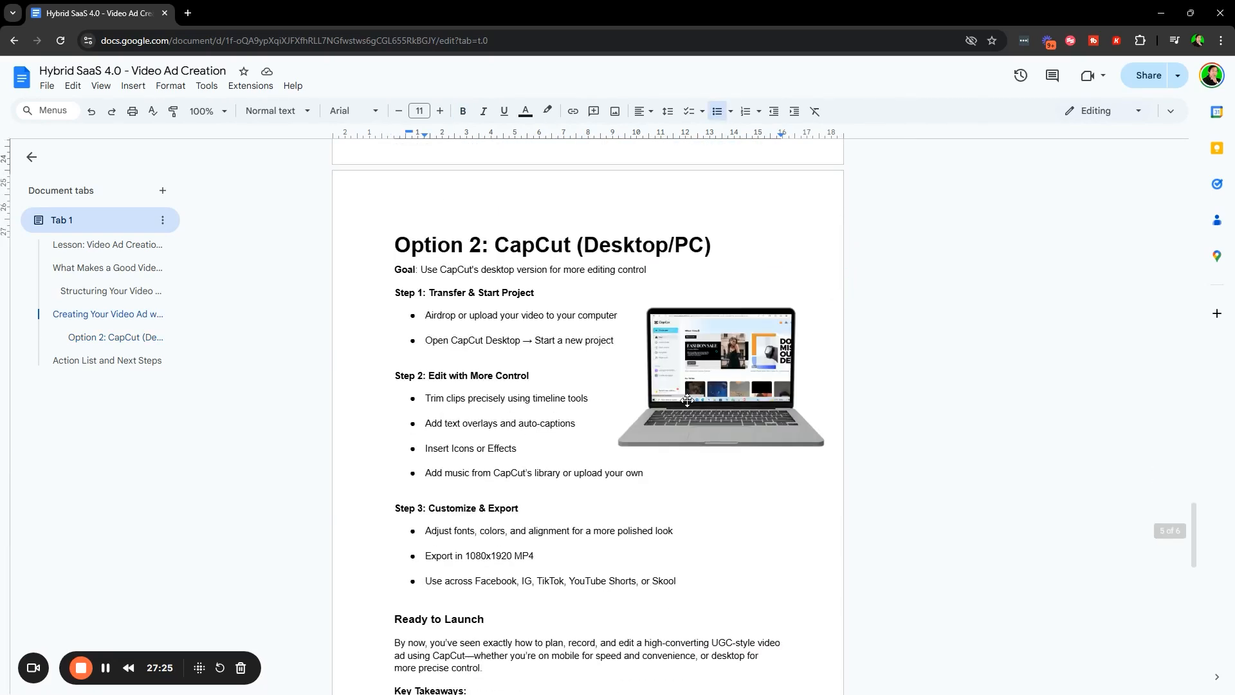
Go to the Action List and Next Steps page, highlight its title and read the introduction
{"action": "scroll", "coordinate": [687, 400], "scroll_direction": "down", "scroll_amount": 8}
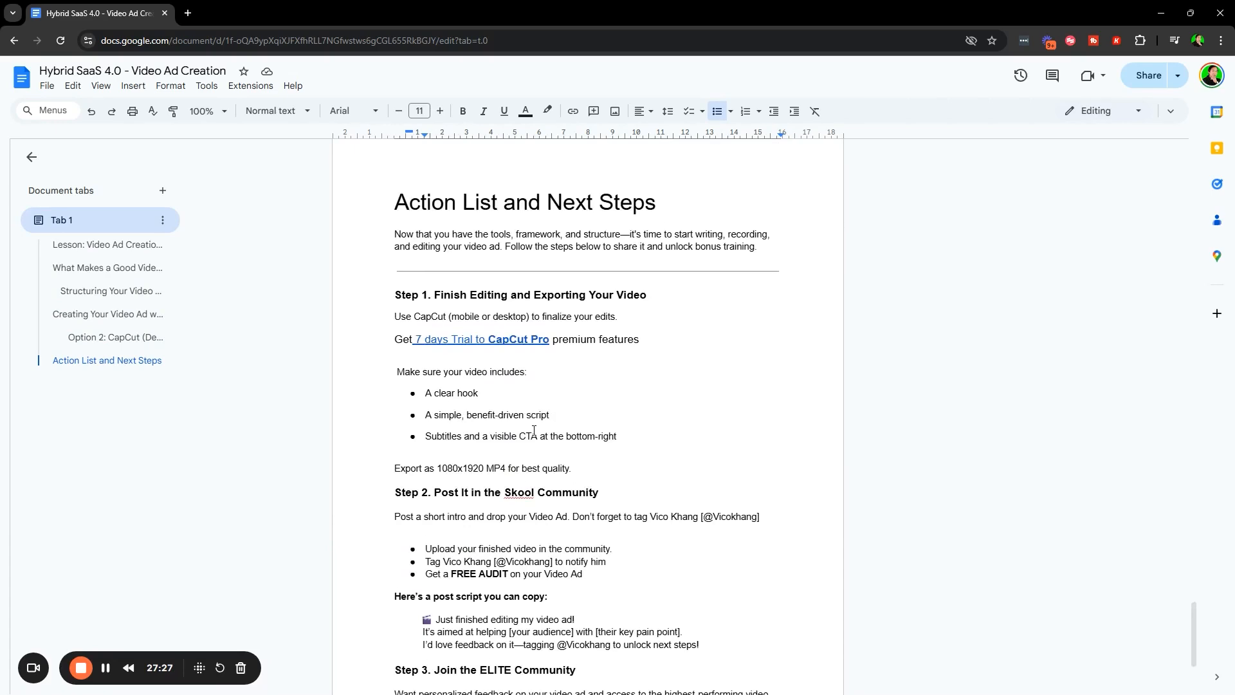
{"action": "left_click_drag", "start_coordinate": [389, 208], "coordinate": [669, 206]}
{"action": "scroll", "coordinate": [666, 476], "scroll_direction": "up", "scroll_amount": 2}
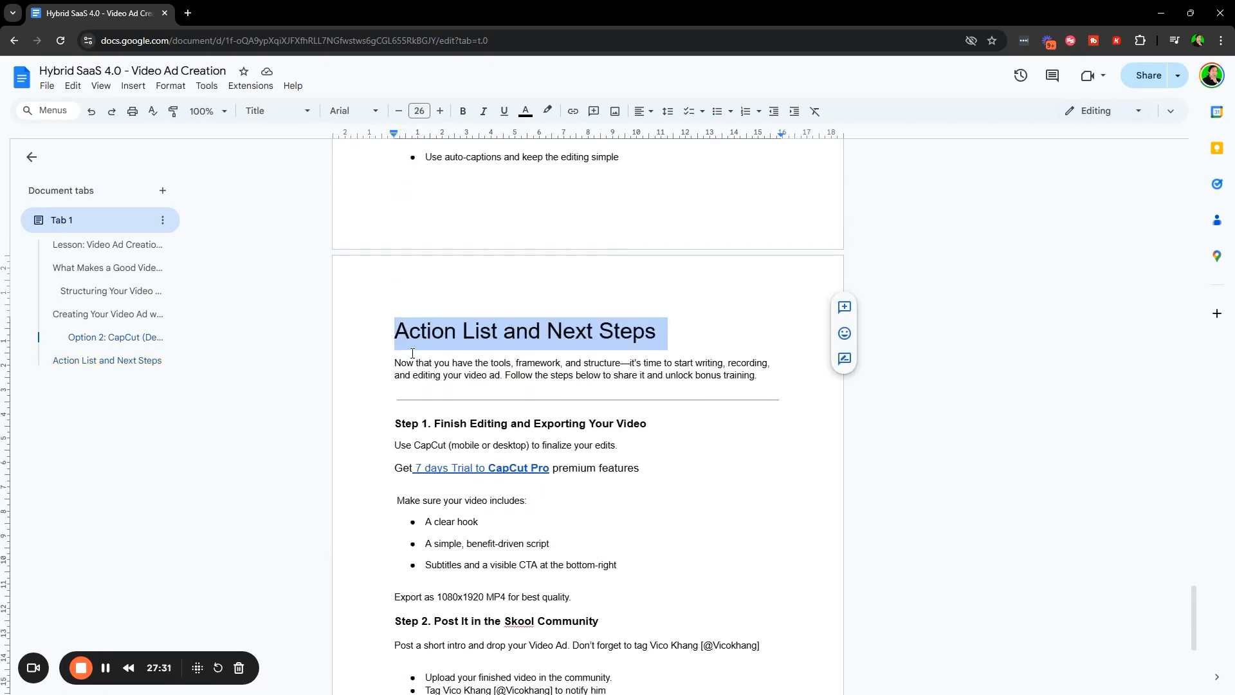
{"action": "left_click", "coordinate": [413, 361]}
{"action": "scroll", "coordinate": [605, 577], "scroll_direction": "up", "scroll_amount": 3}
{"action": "scroll", "coordinate": [566, 531], "scroll_direction": "down", "scroll_amount": 4}
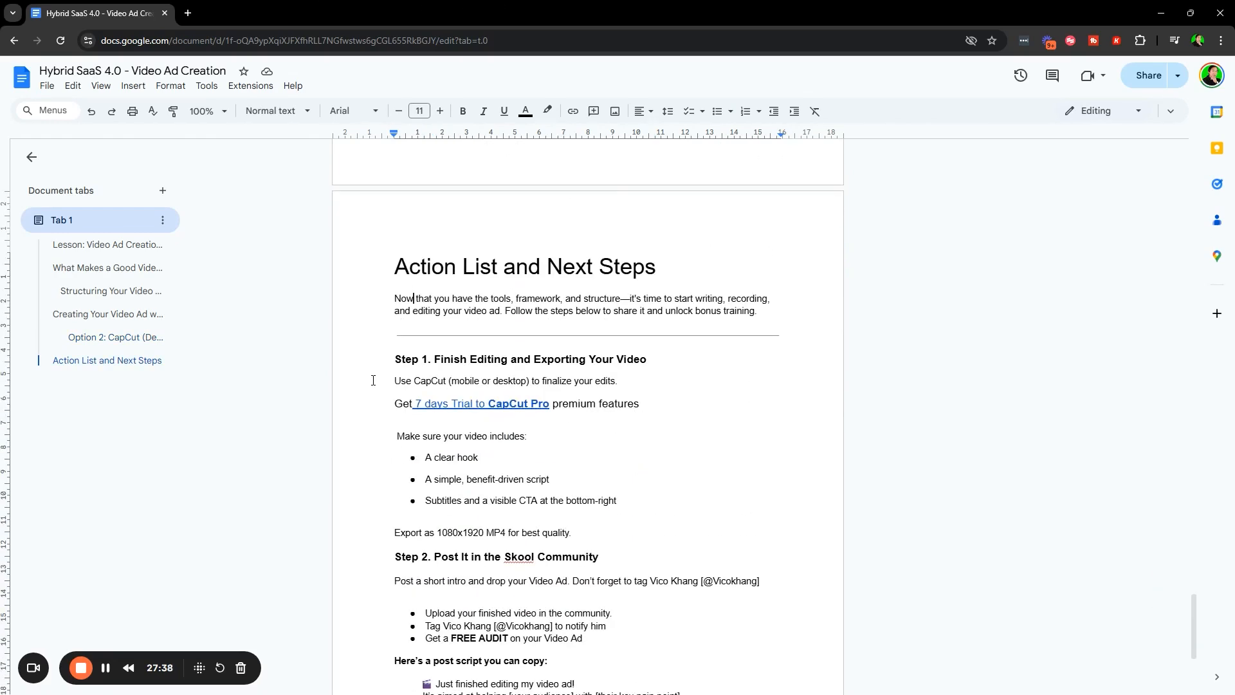
Review Step 1. Finish Editing and Exporting Your Video, including the 7-day CapCut Pro trial link
{"action": "left_click_drag", "start_coordinate": [386, 356], "coordinate": [684, 361]}
{"action": "double_click", "coordinate": [640, 457]}
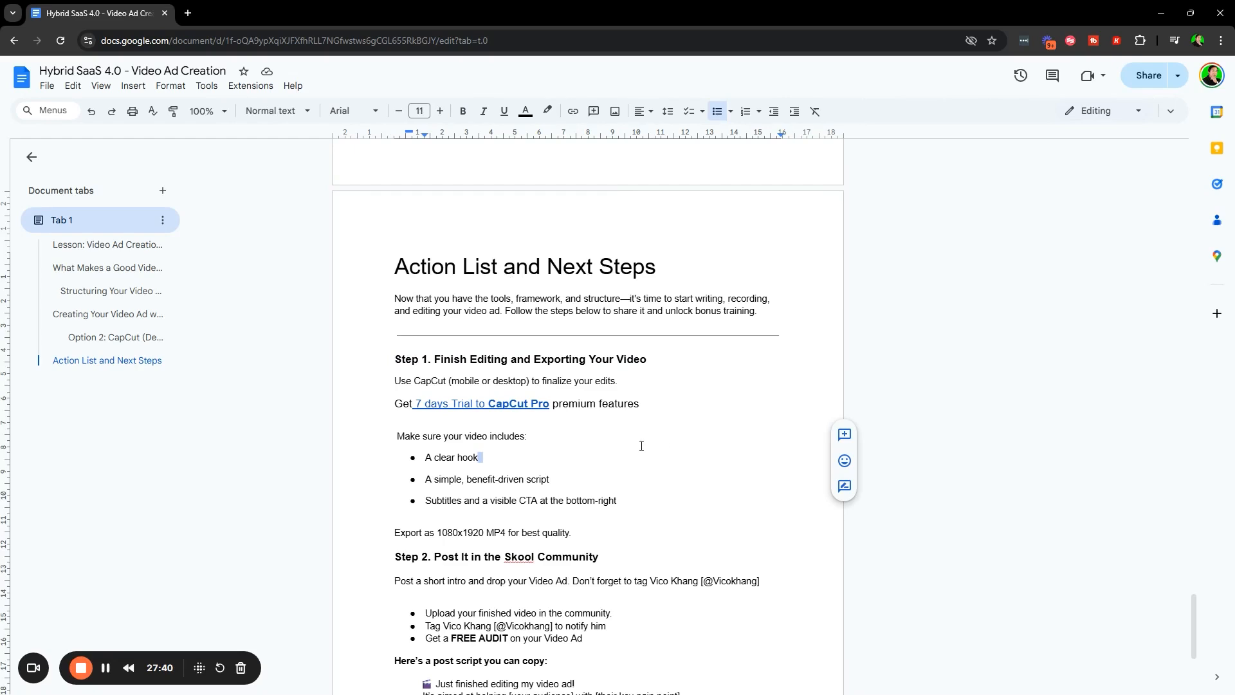
{"action": "scroll", "coordinate": [641, 446], "scroll_direction": "down", "scroll_amount": 2}
{"action": "left_click", "coordinate": [604, 257]}
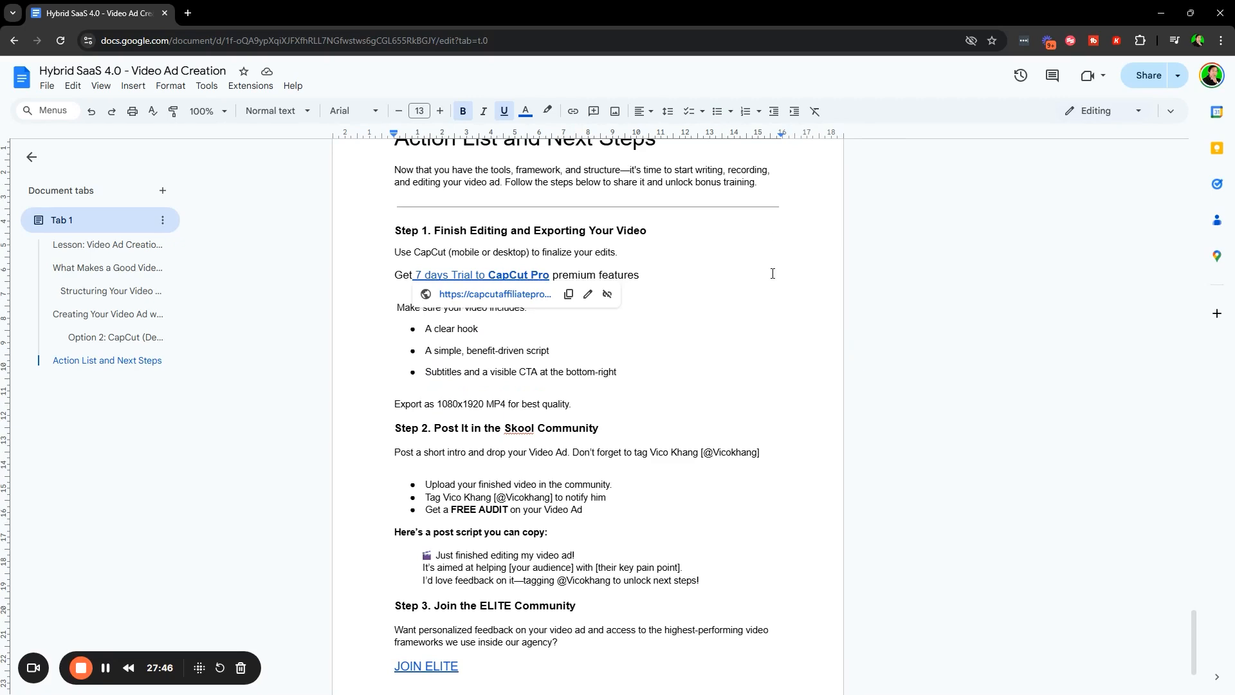
Read through the checklist of what the video must include, highlighting the subtitles and CTA item and the 1080x1920 MP4 export line
{"action": "left_click_drag", "start_coordinate": [395, 308], "coordinate": [518, 315]}
{"action": "left_click", "coordinate": [598, 330]}
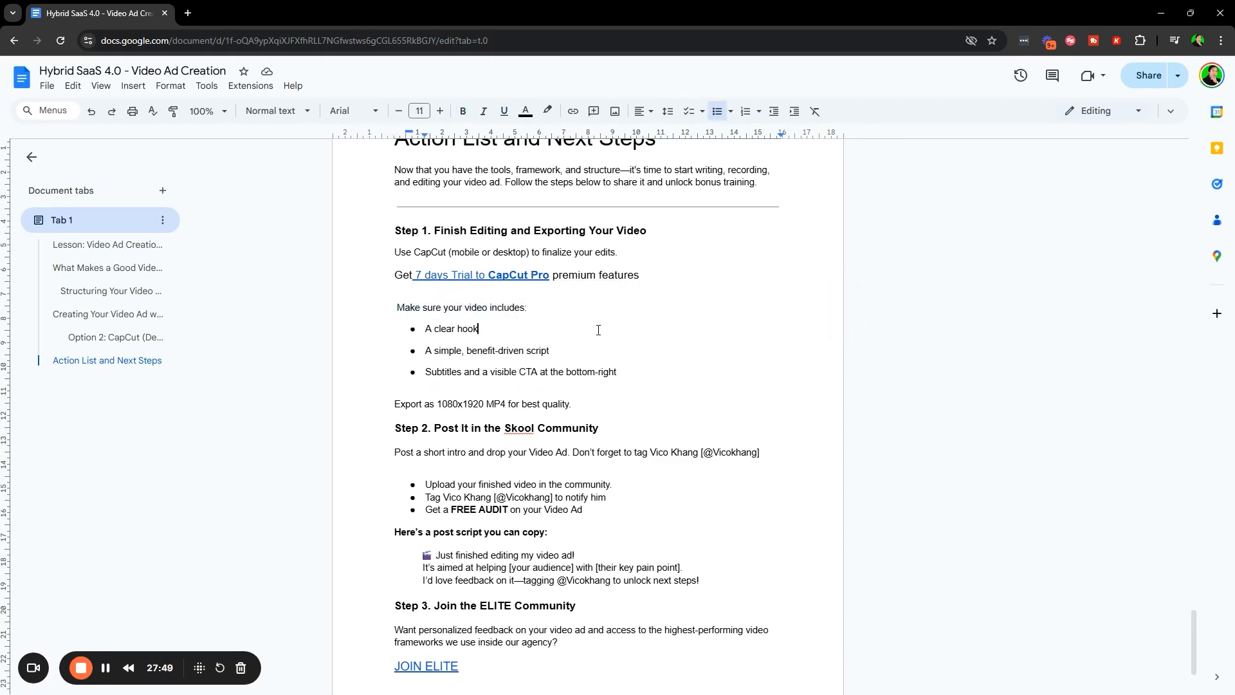
{"action": "left_click_drag", "start_coordinate": [396, 308], "coordinate": [537, 328]}
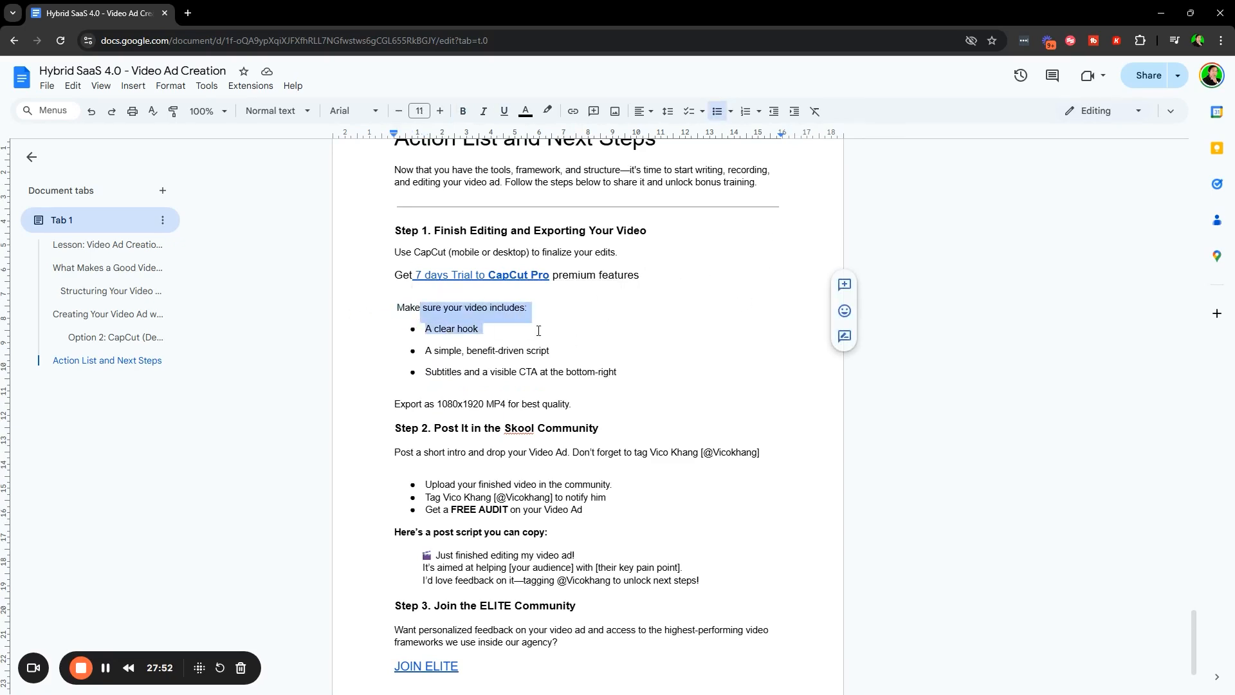
{"action": "left_click", "coordinate": [540, 328]}
{"action": "left_click", "coordinate": [599, 348]}
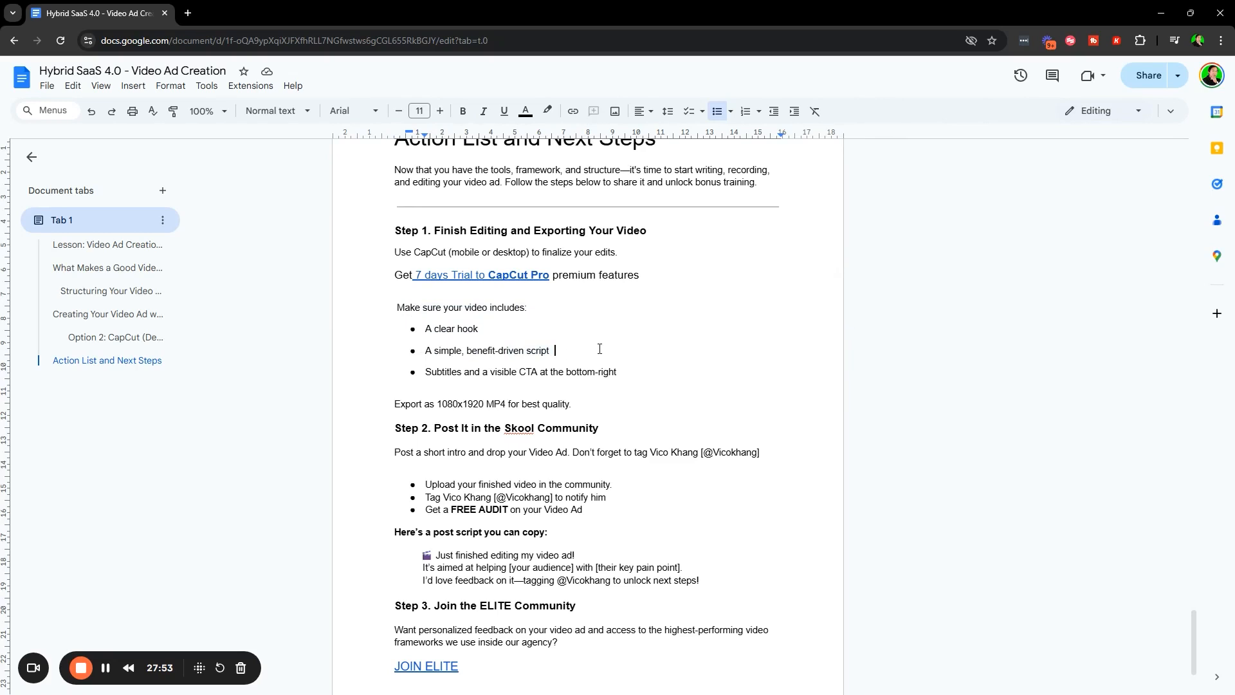
{"action": "left_click_drag", "start_coordinate": [429, 375], "coordinate": [707, 373]}
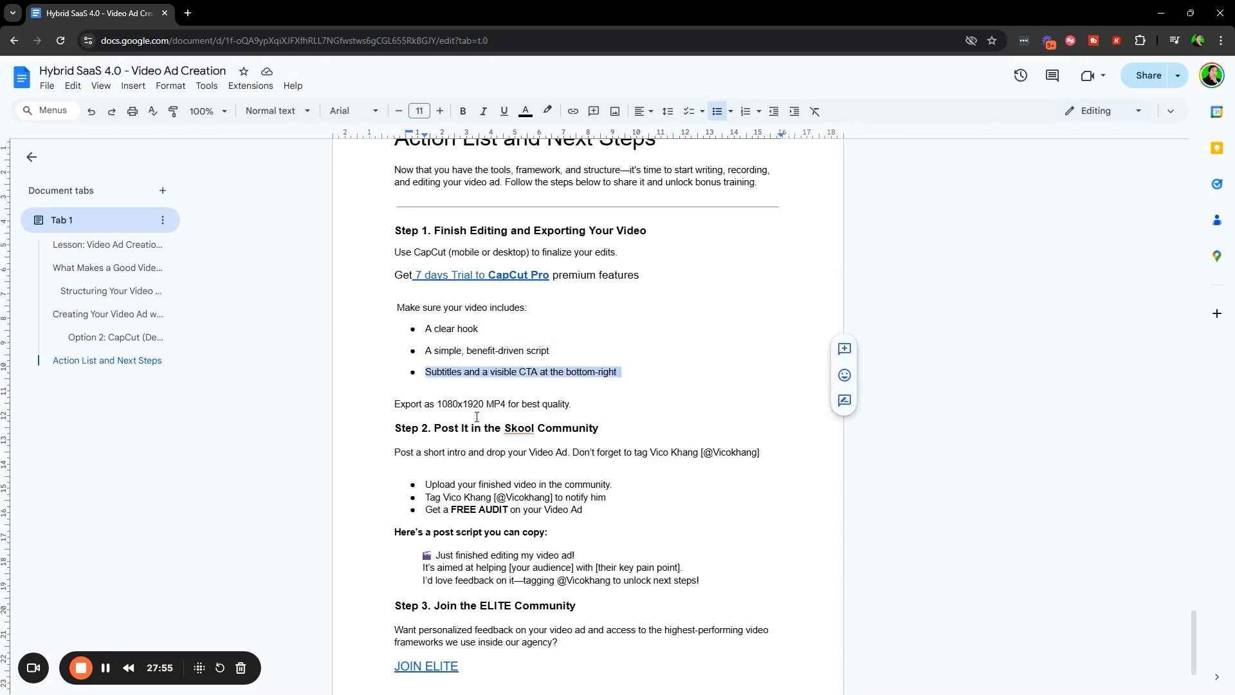
{"action": "left_click", "coordinate": [611, 327]}
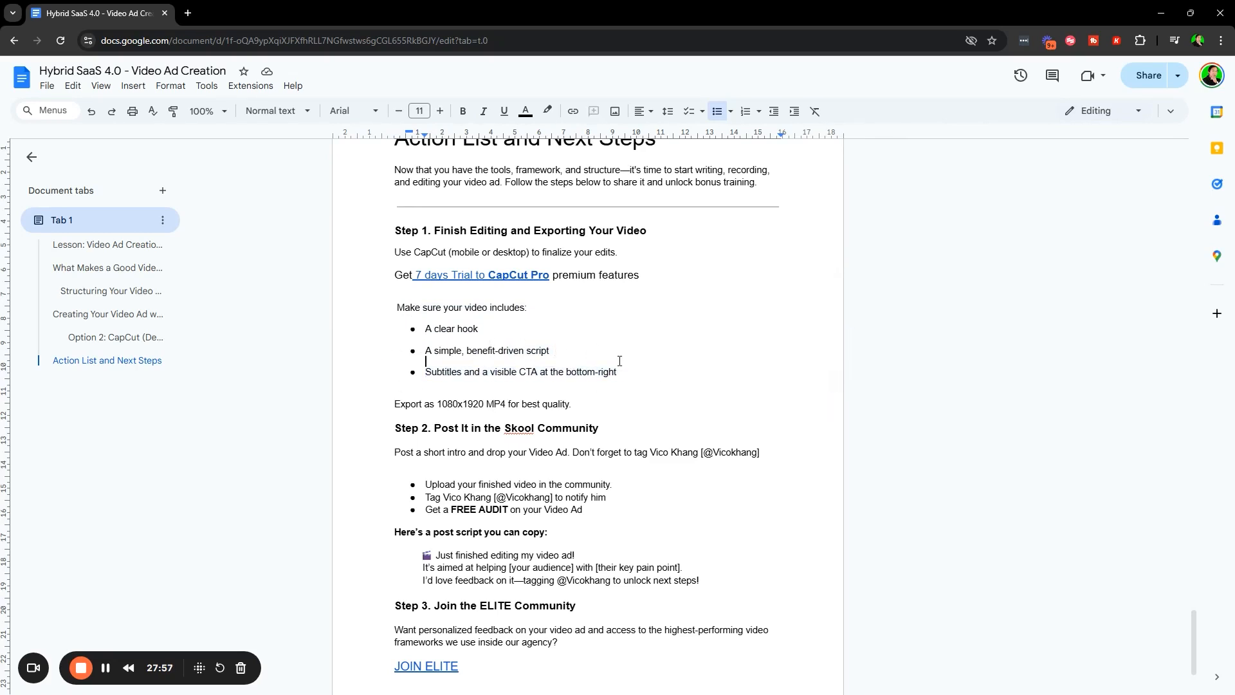
{"action": "left_click_drag", "start_coordinate": [571, 404], "coordinate": [394, 411]}
{"action": "left_click", "coordinate": [707, 383]}
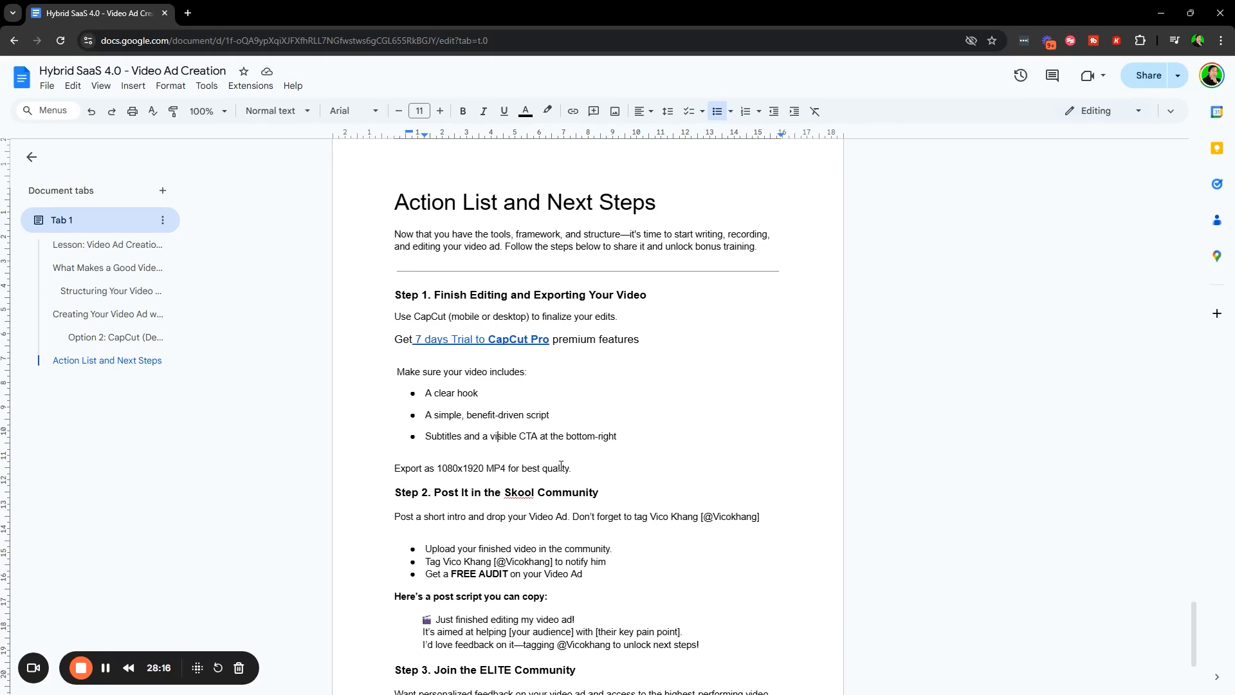
Return to the video structure section and select the Call Out, Offer, Explanation and Strong CTA images in turn
{"action": "scroll", "coordinate": [712, 460], "scroll_direction": "up", "scroll_amount": 20}
{"action": "scroll", "coordinate": [713, 459], "scroll_direction": "up", "scroll_amount": 14}
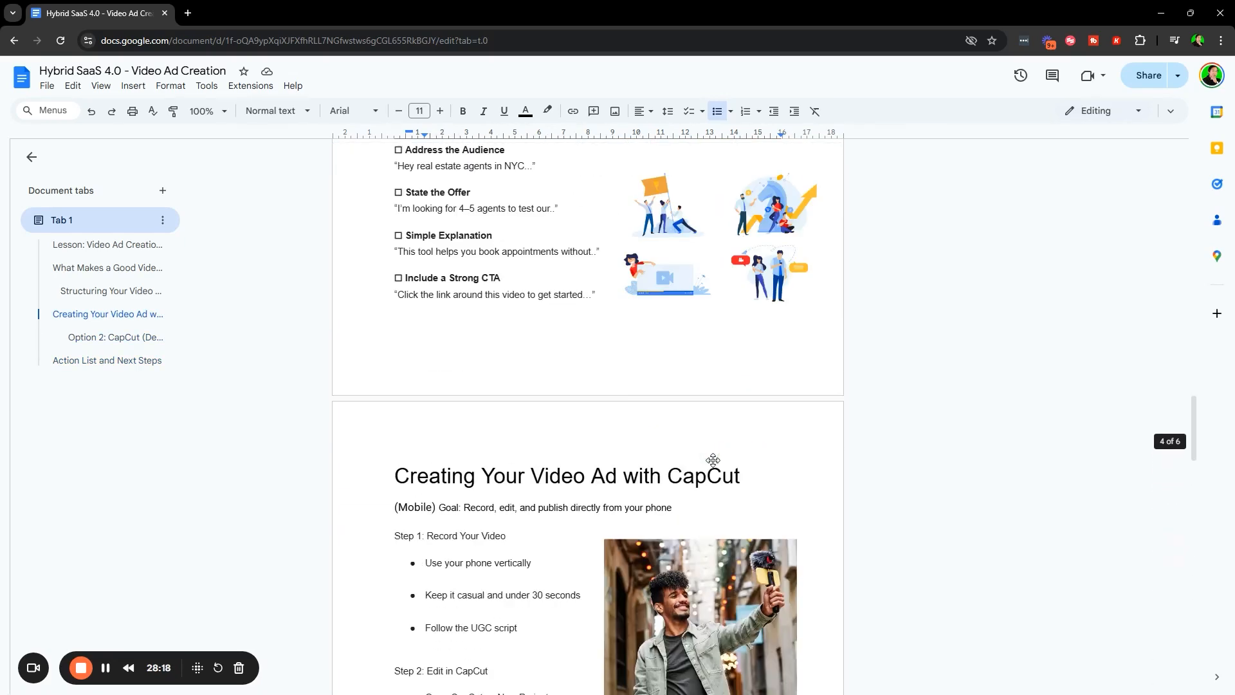
{"action": "scroll", "coordinate": [698, 463], "scroll_direction": "down", "scroll_amount": 2}
{"action": "left_click", "coordinate": [436, 334]}
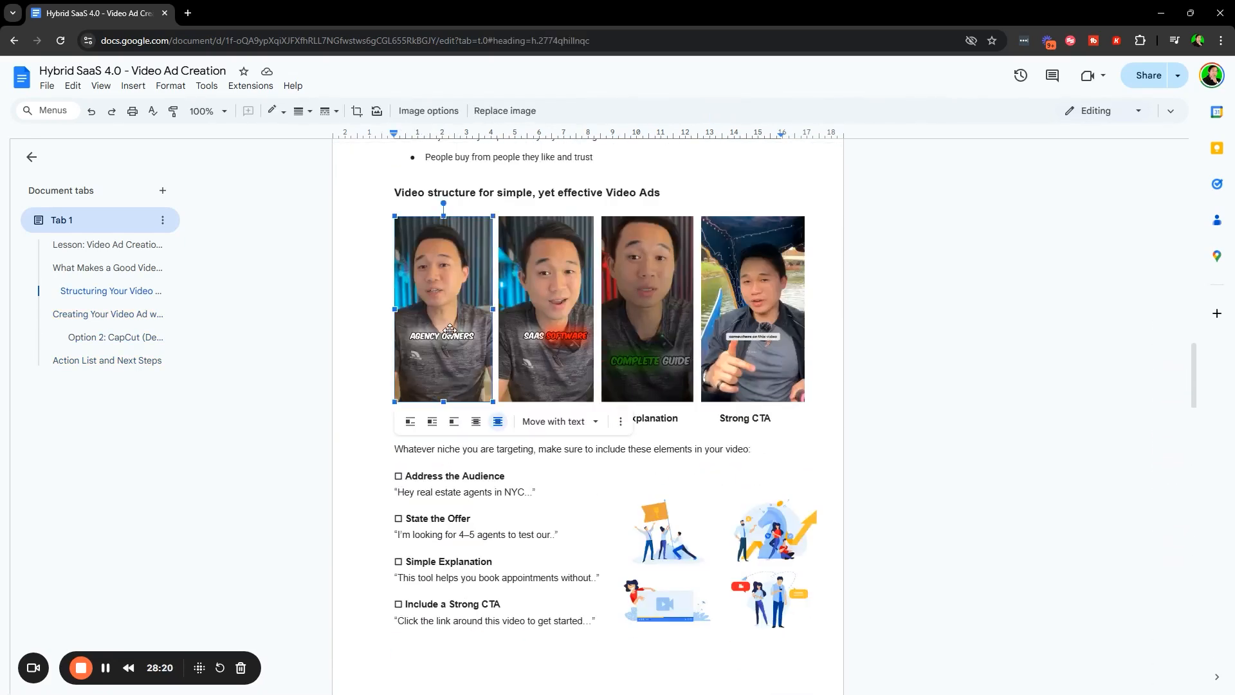
{"action": "left_click", "coordinate": [549, 303]}
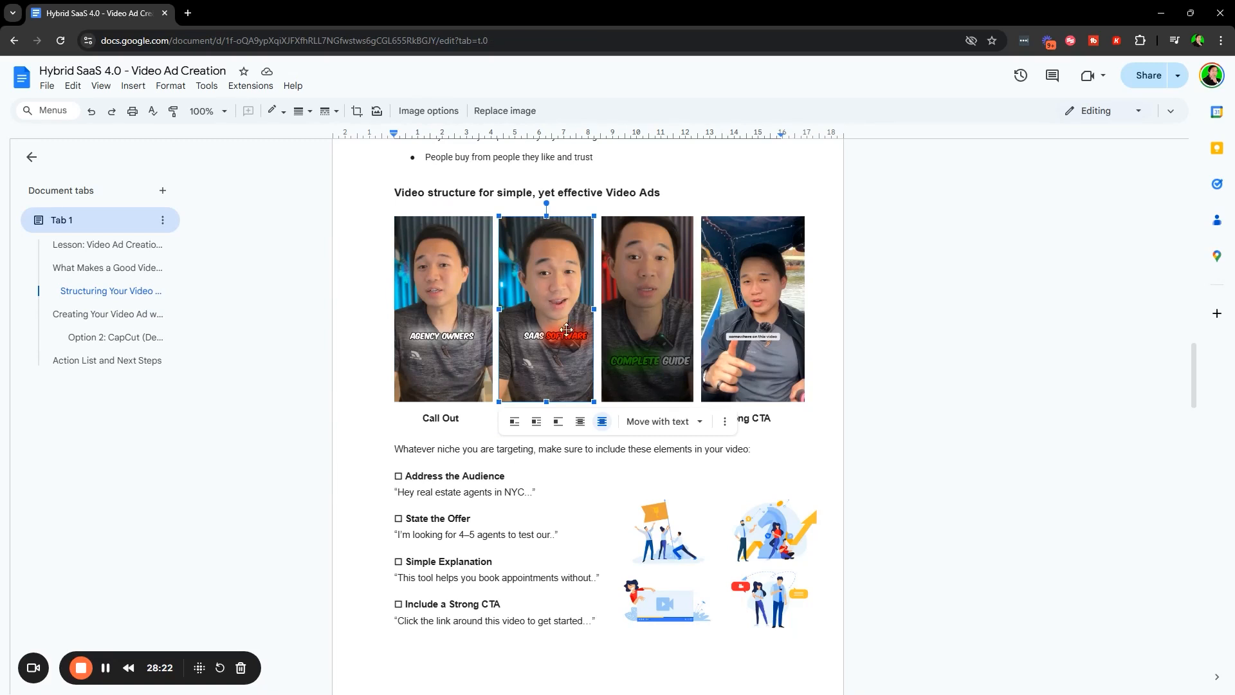
{"action": "left_click", "coordinate": [643, 356]}
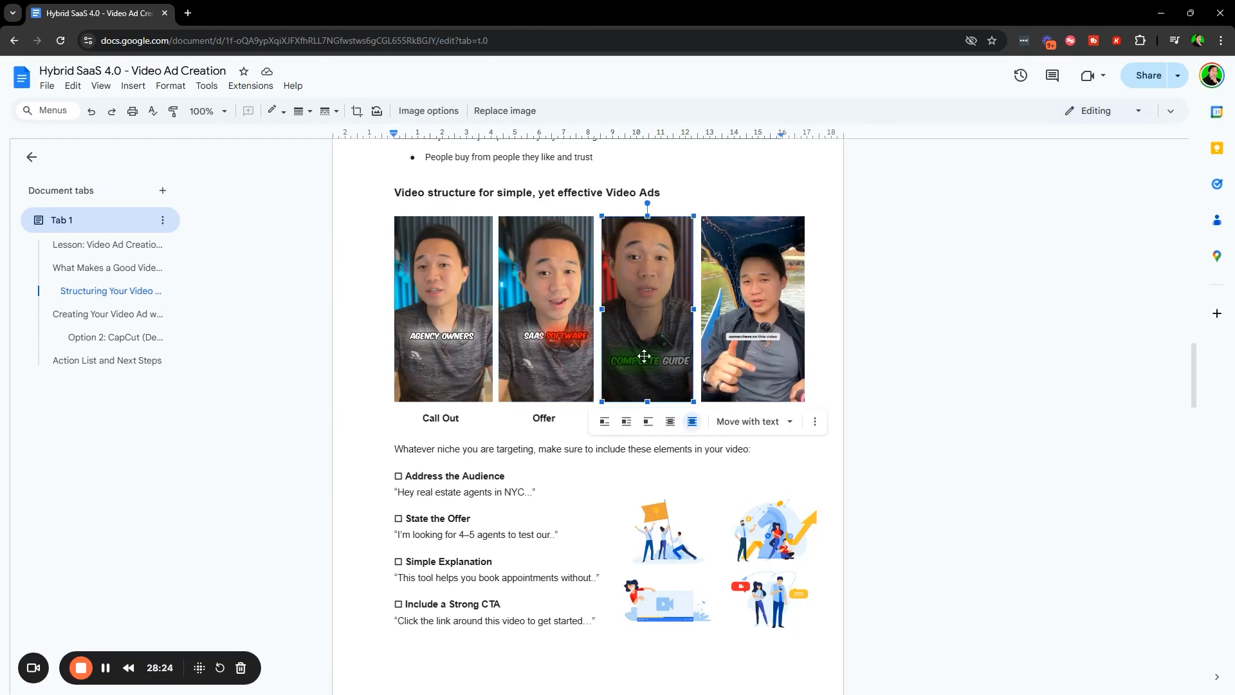
{"action": "left_click", "coordinate": [755, 307]}
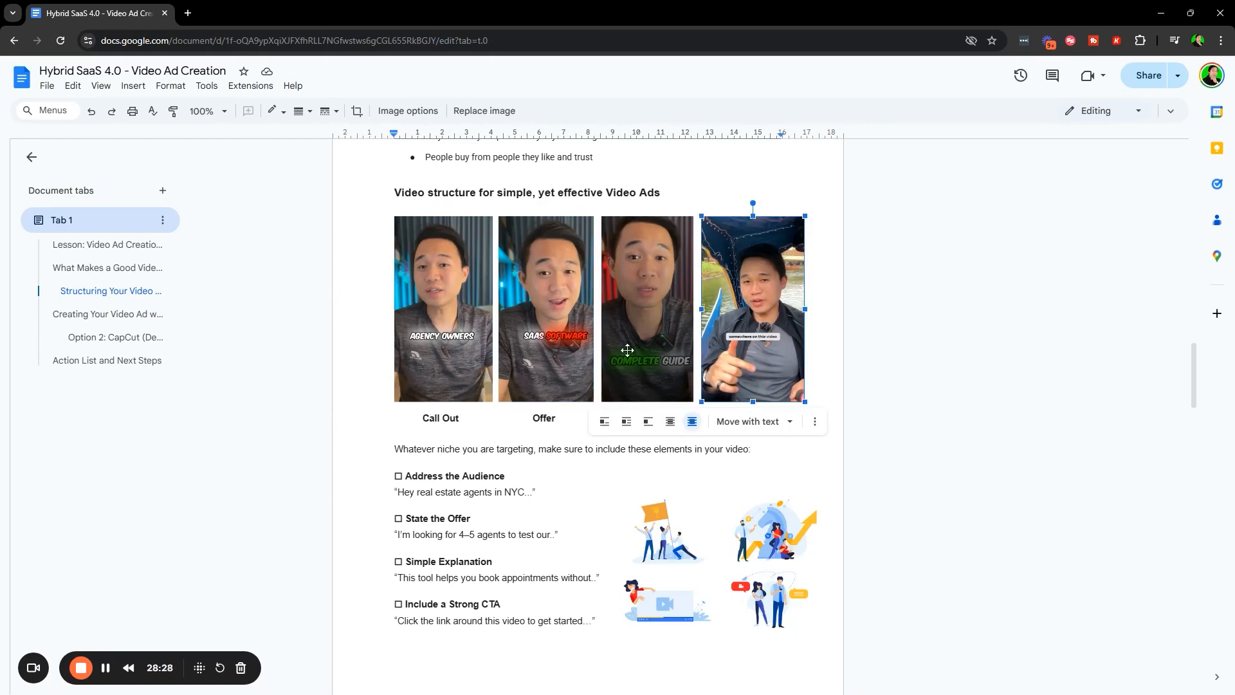
Go back to the action list and review Step 1 and the Skool community posting instructions in Step 2
{"action": "scroll", "coordinate": [611, 418], "scroll_direction": "down", "scroll_amount": 20}
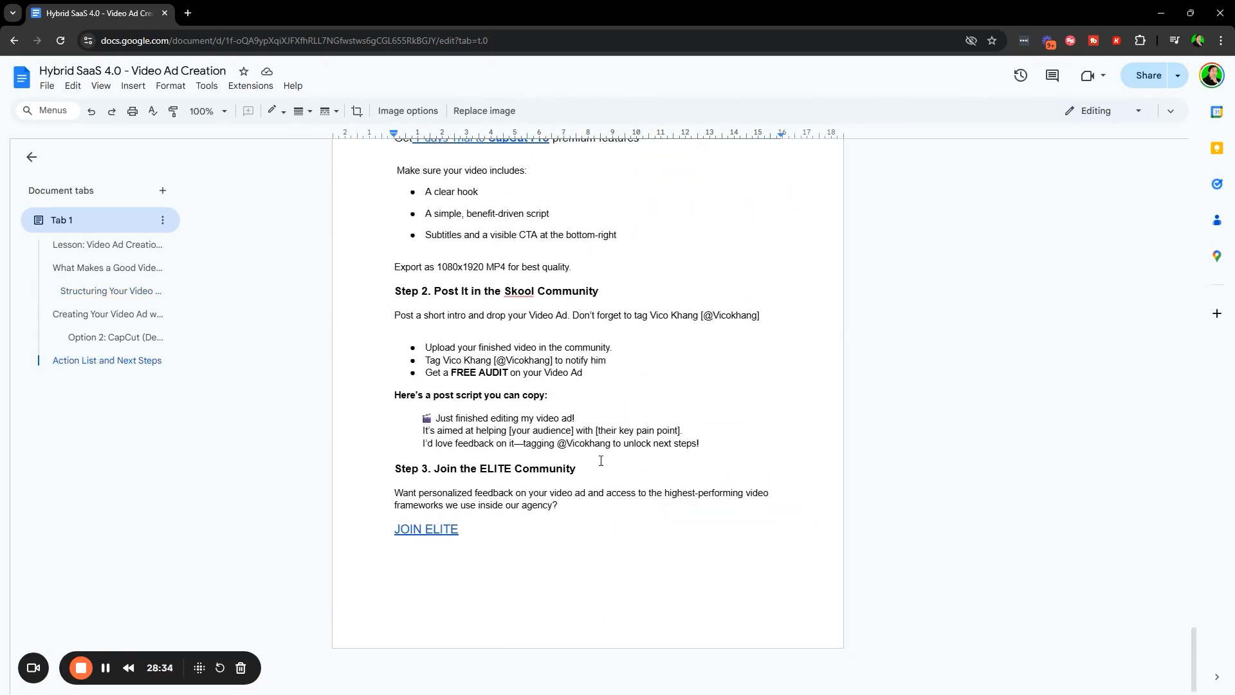
{"action": "scroll", "coordinate": [601, 461], "scroll_direction": "up", "scroll_amount": 3}
{"action": "left_click_drag", "start_coordinate": [374, 280], "coordinate": [620, 427]}
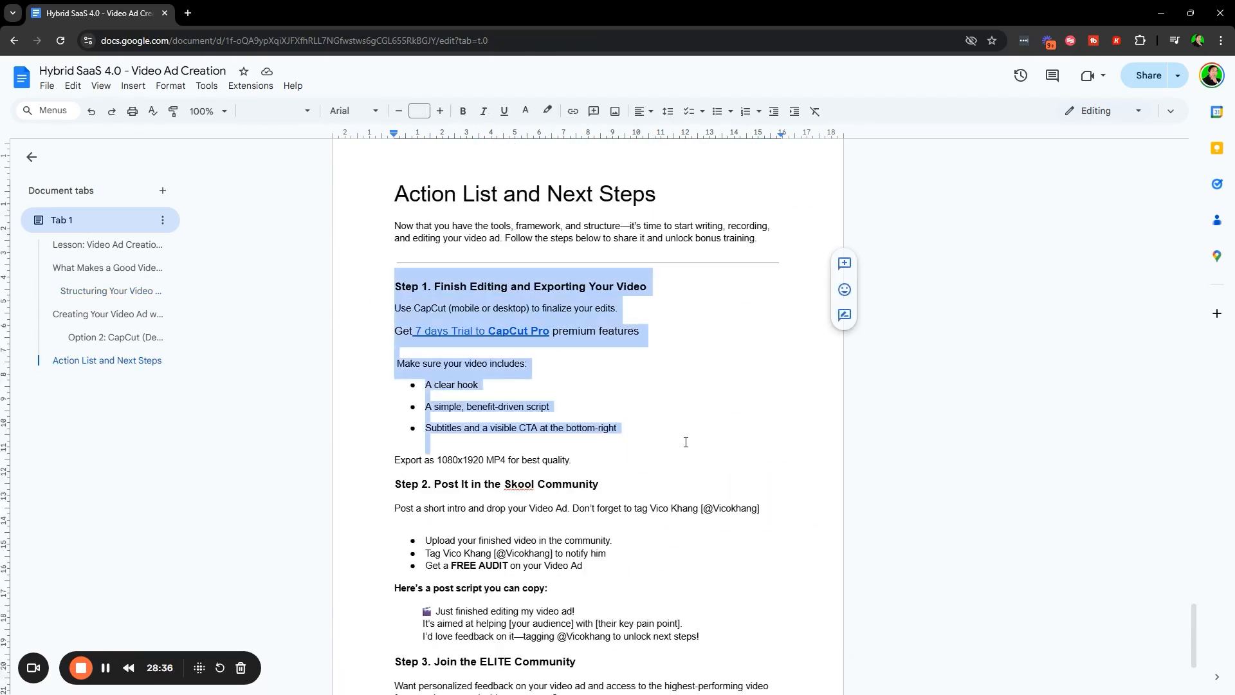
{"action": "left_click", "coordinate": [621, 427]}
{"action": "scroll", "coordinate": [611, 338], "scroll_direction": "down", "scroll_amount": 3}
{"action": "left_click_drag", "start_coordinate": [383, 284], "coordinate": [697, 386]}
{"action": "left_click", "coordinate": [697, 386]}
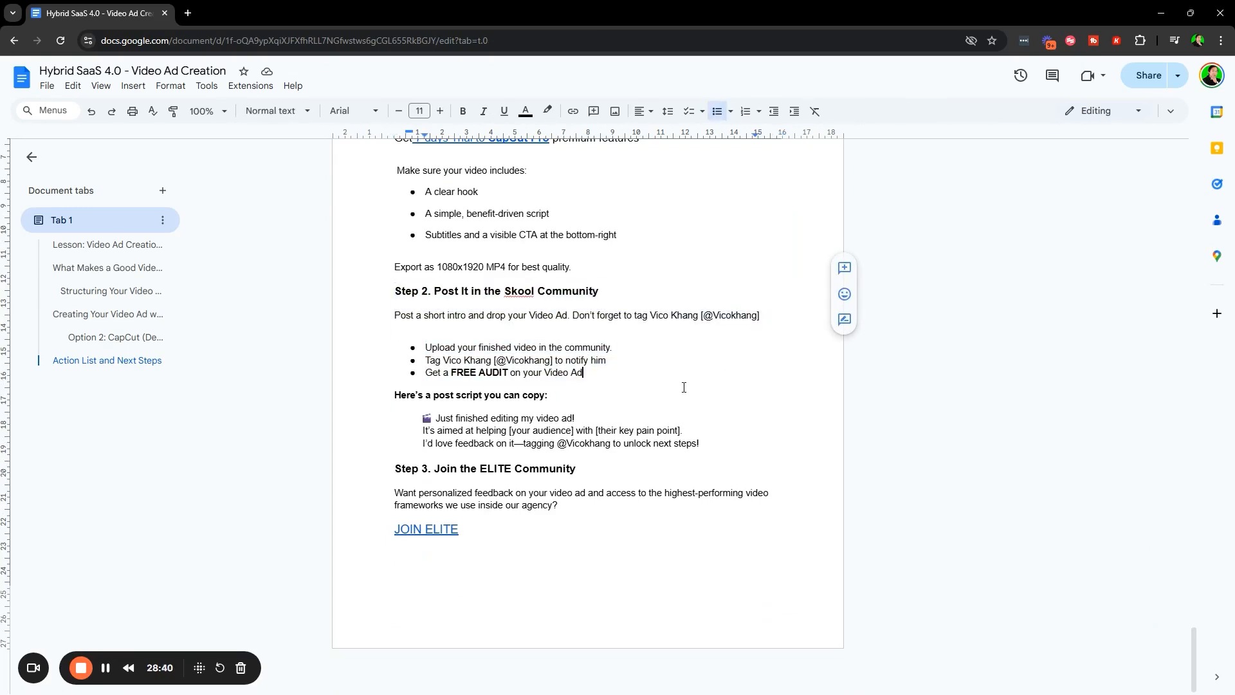
Open the Skool community's members page in a new browser tab, then return to the Video Ad Creation document
{"action": "key", "text": "ctrl+t"}
{"action": "type", "text": "skoo"}
{"action": "key", "text": "Return"}
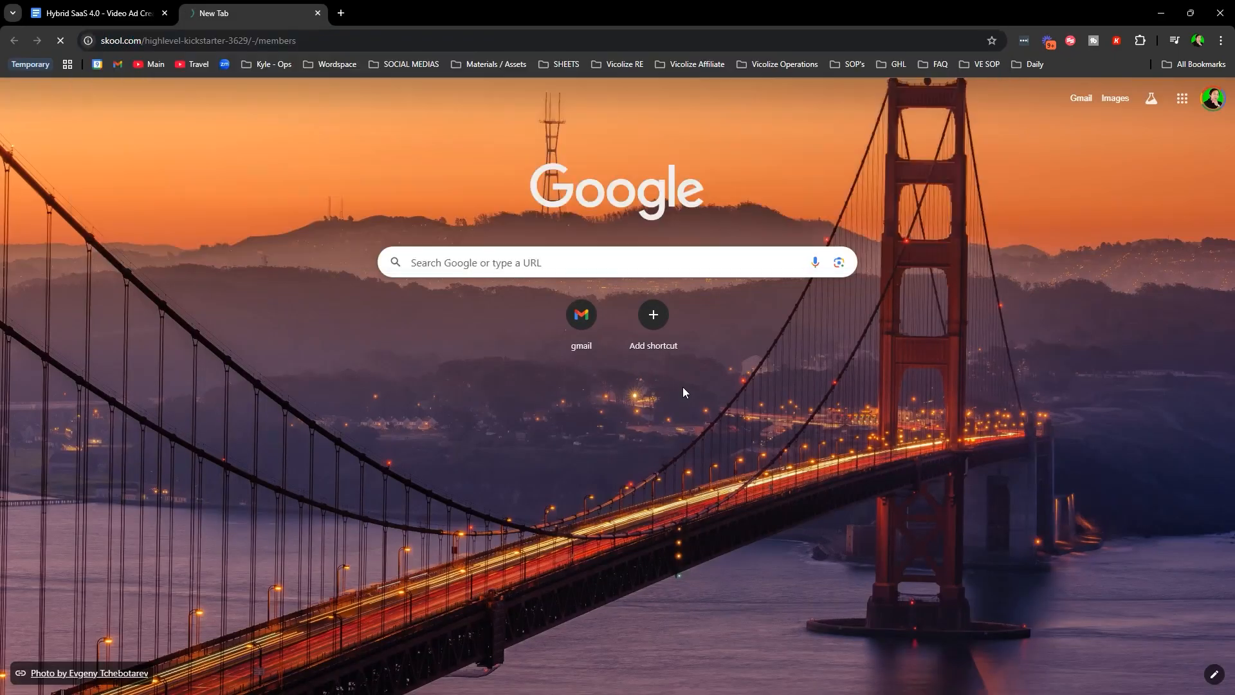
{"action": "left_click", "coordinate": [106, 12]}
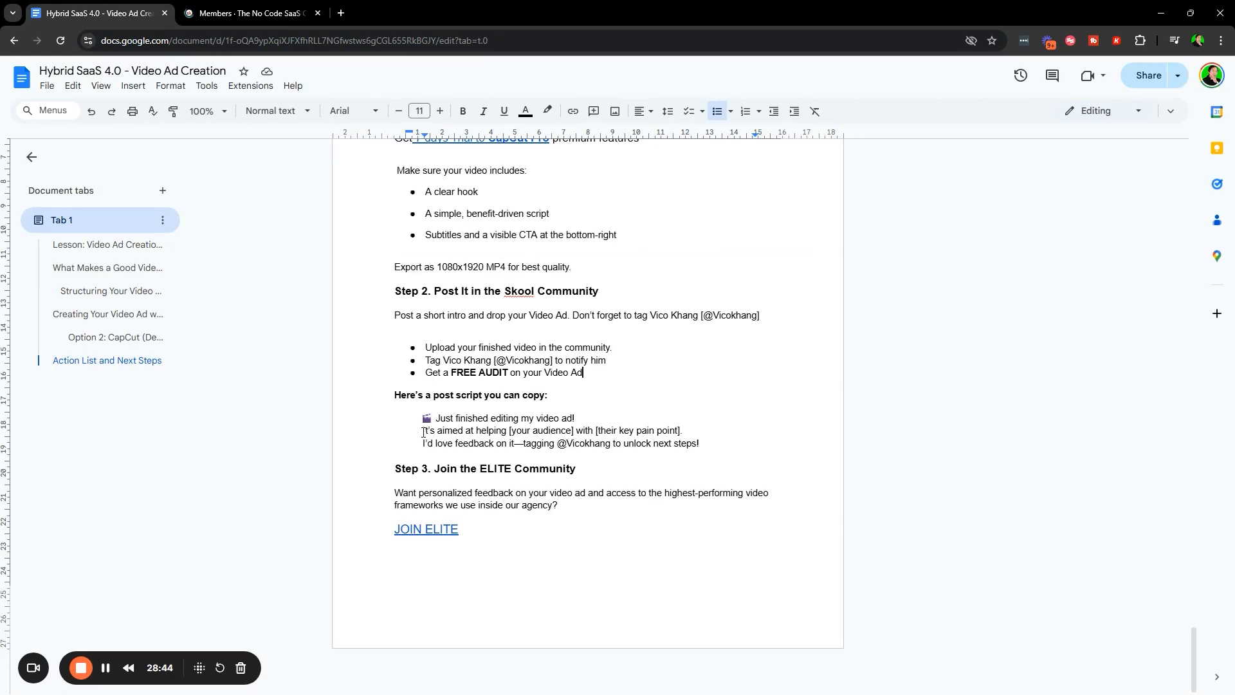
Review the copyable post script under Step 2, highlighting its lines and the "[their key pain point]" placeholder
{"action": "mouse_move", "coordinate": [421, 430]}
{"action": "left_mouse_down"}
{"action": "mouse_move", "coordinate": [722, 449]}
{"action": "mouse_move", "coordinate": [422, 418]}
{"action": "left_mouse_up"}
{"action": "left_click", "coordinate": [722, 449]}
{"action": "left_click", "coordinate": [511, 432]}
{"action": "left_click_drag", "start_coordinate": [511, 432], "coordinate": [682, 432]}
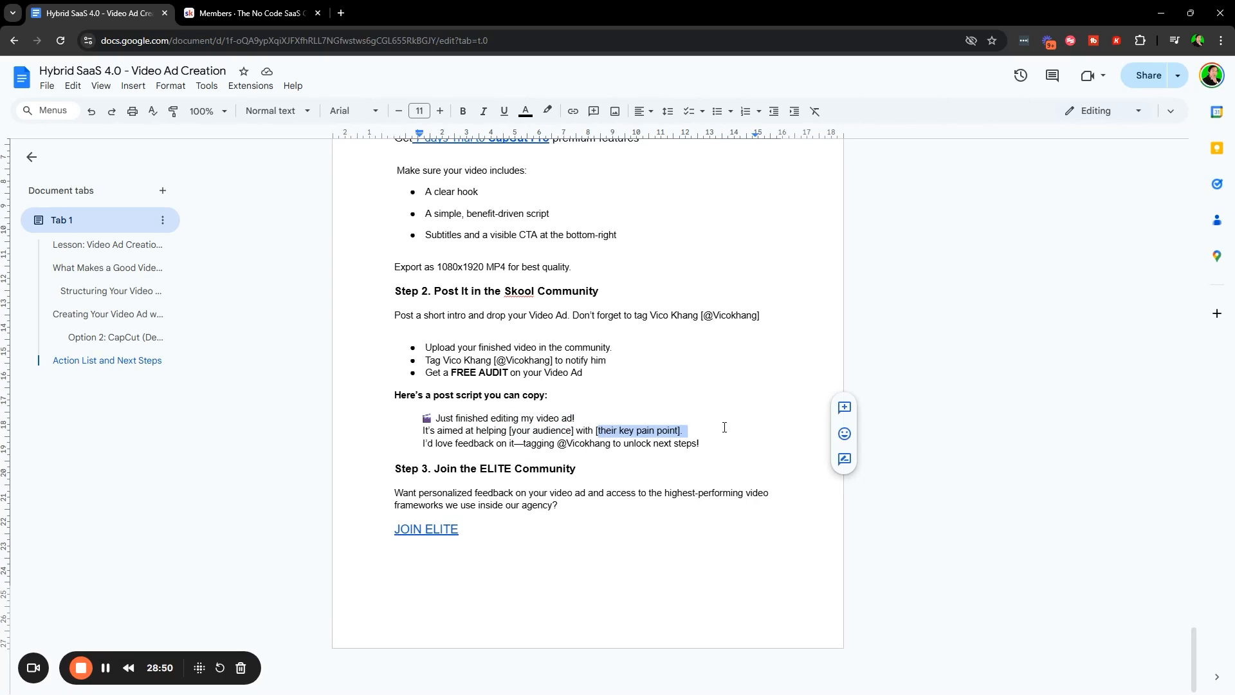
{"action": "left_click", "coordinate": [683, 431]}
Review the Step 2 bullets about tagging the instructor and getting a FREE AUDIT, highlighting each line
{"action": "left_click_drag", "start_coordinate": [424, 361], "coordinate": [680, 364]}
{"action": "left_click", "coordinate": [682, 365]}
{"action": "left_click_drag", "start_coordinate": [585, 374], "coordinate": [654, 372]}
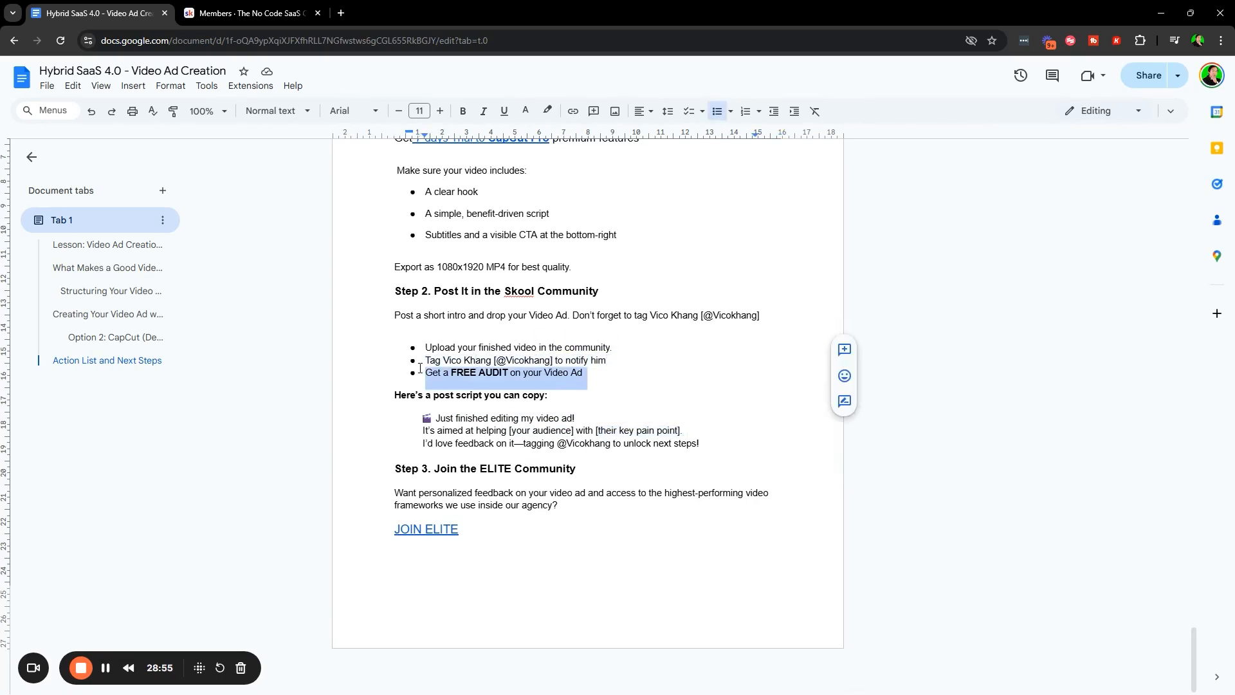
{"action": "left_click", "coordinate": [429, 369]}
{"action": "left_click", "coordinate": [658, 363]}
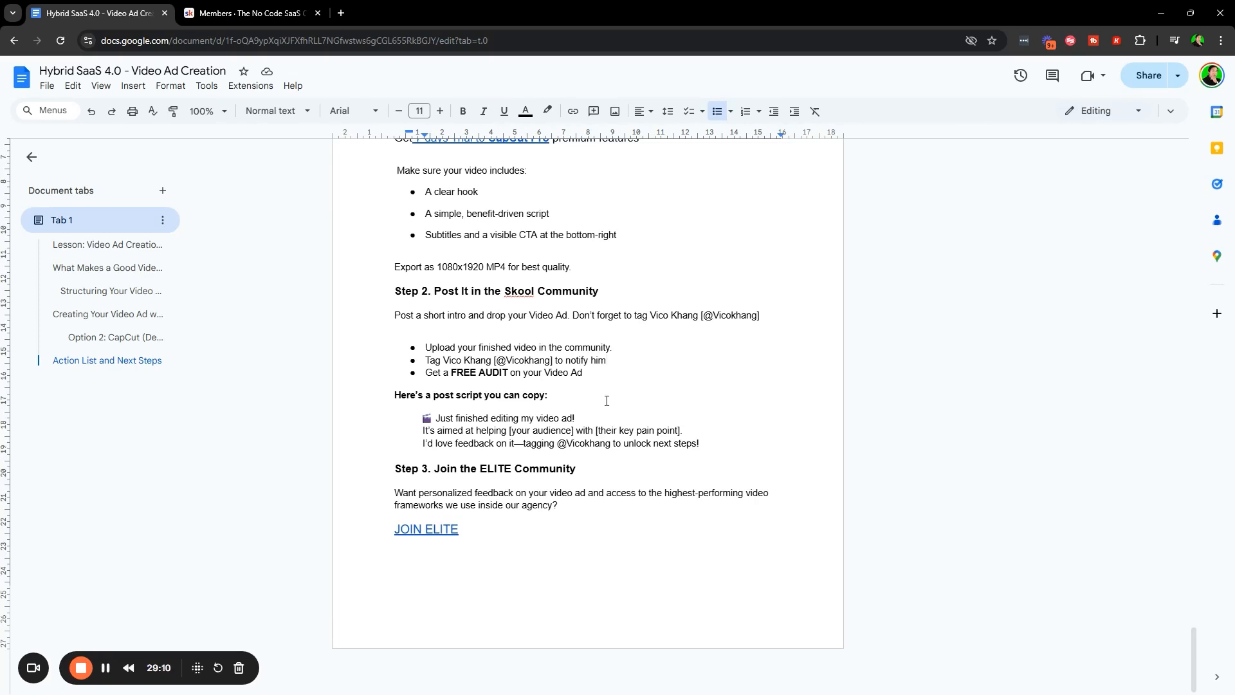
Highlight the Step 3. Join the ELITE Community heading and show the link preview of JOIN ELITE
{"action": "left_click", "coordinate": [634, 297]}
{"action": "left_click_drag", "start_coordinate": [391, 469], "coordinate": [656, 469]}
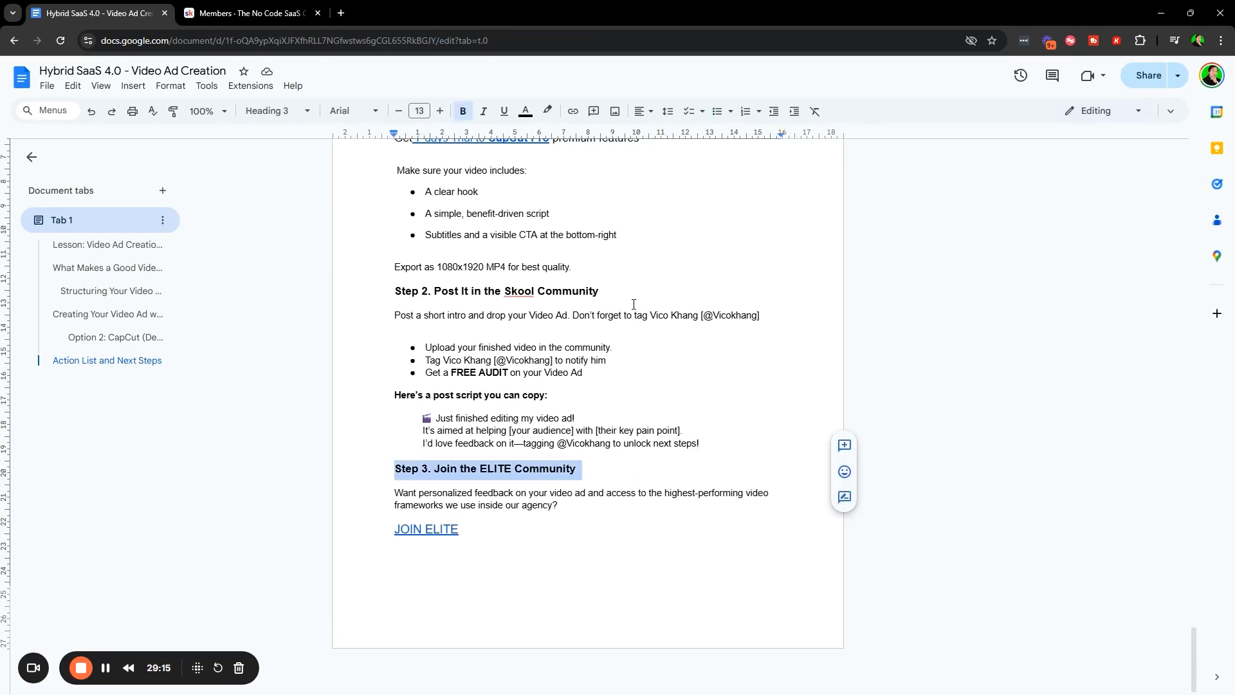
{"action": "left_click", "coordinate": [611, 317]}
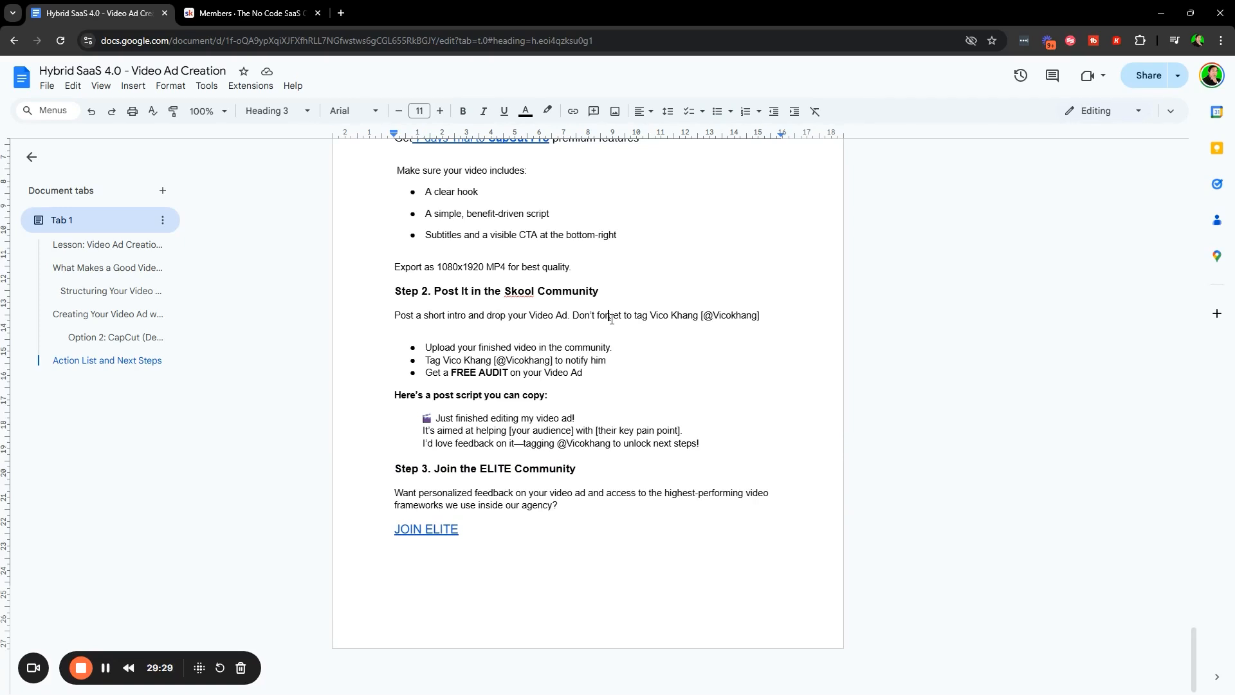
{"action": "left_click", "coordinate": [444, 528]}
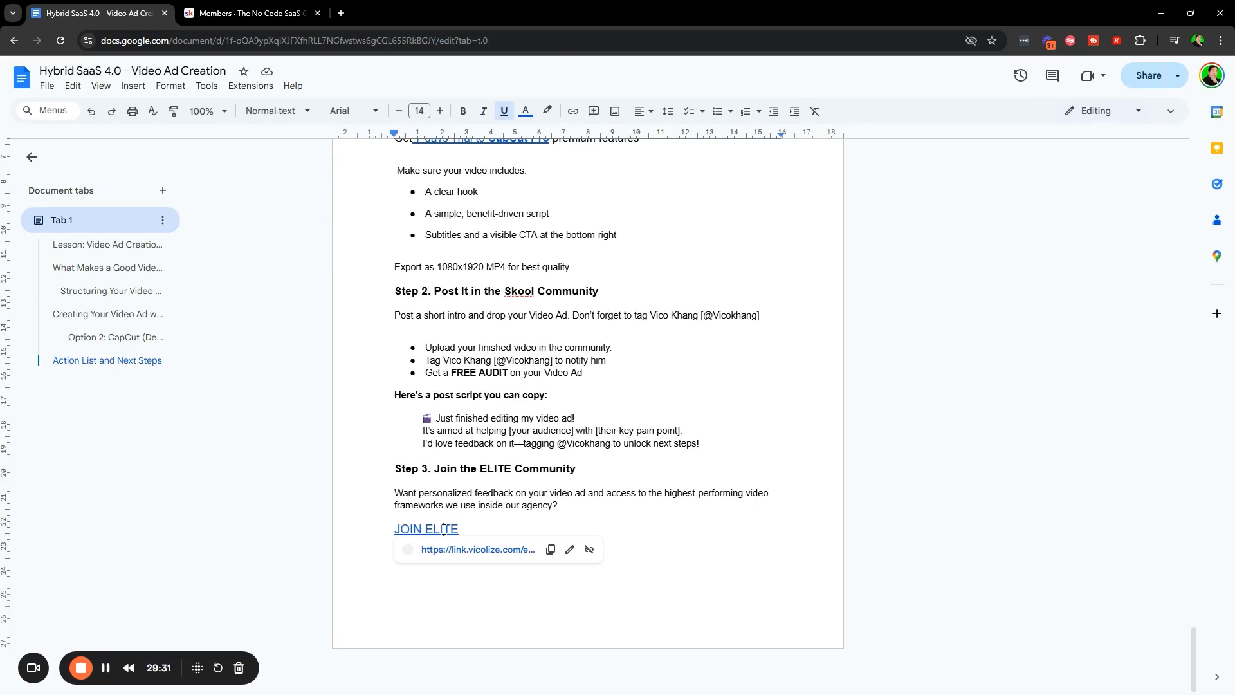
{"action": "left_click", "coordinate": [543, 564]}
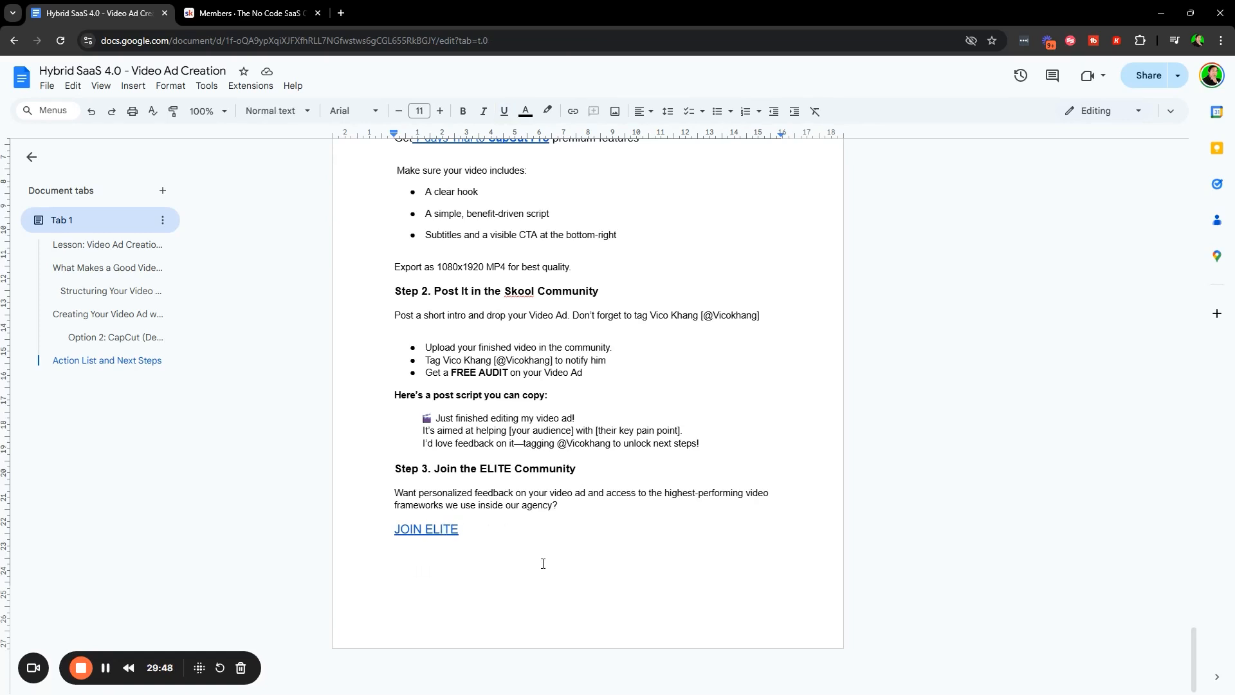